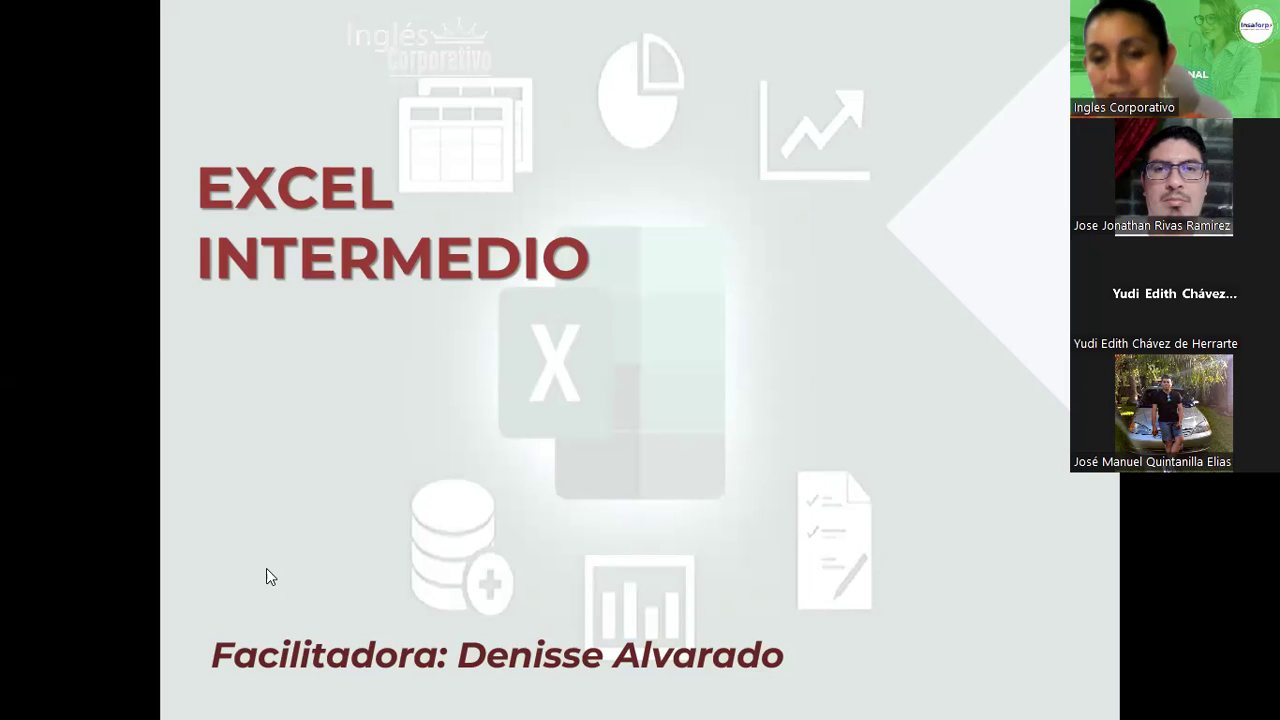
- Advance the slideshow to the slide on Columna, Barra, Línea and Circular chart types
{"action": "left_click", "coordinate": [660, 393]}
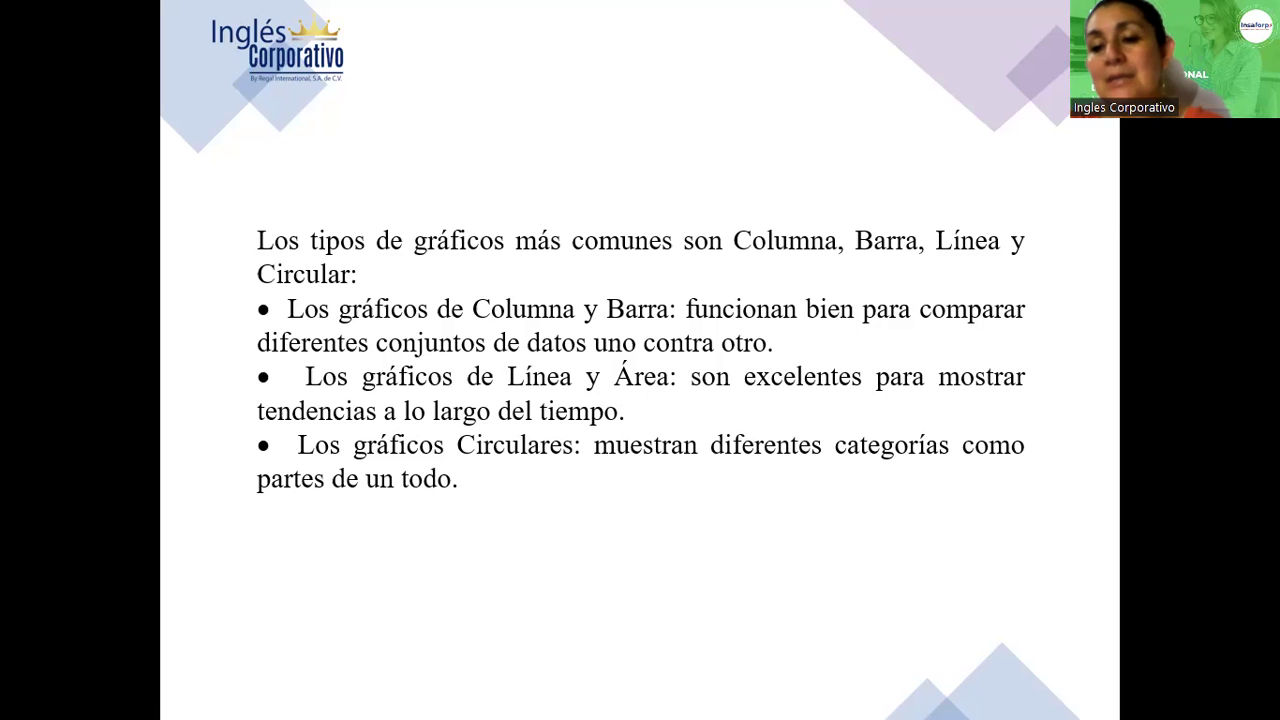
{"action": "mouse_move", "coordinate": [814, 300]}
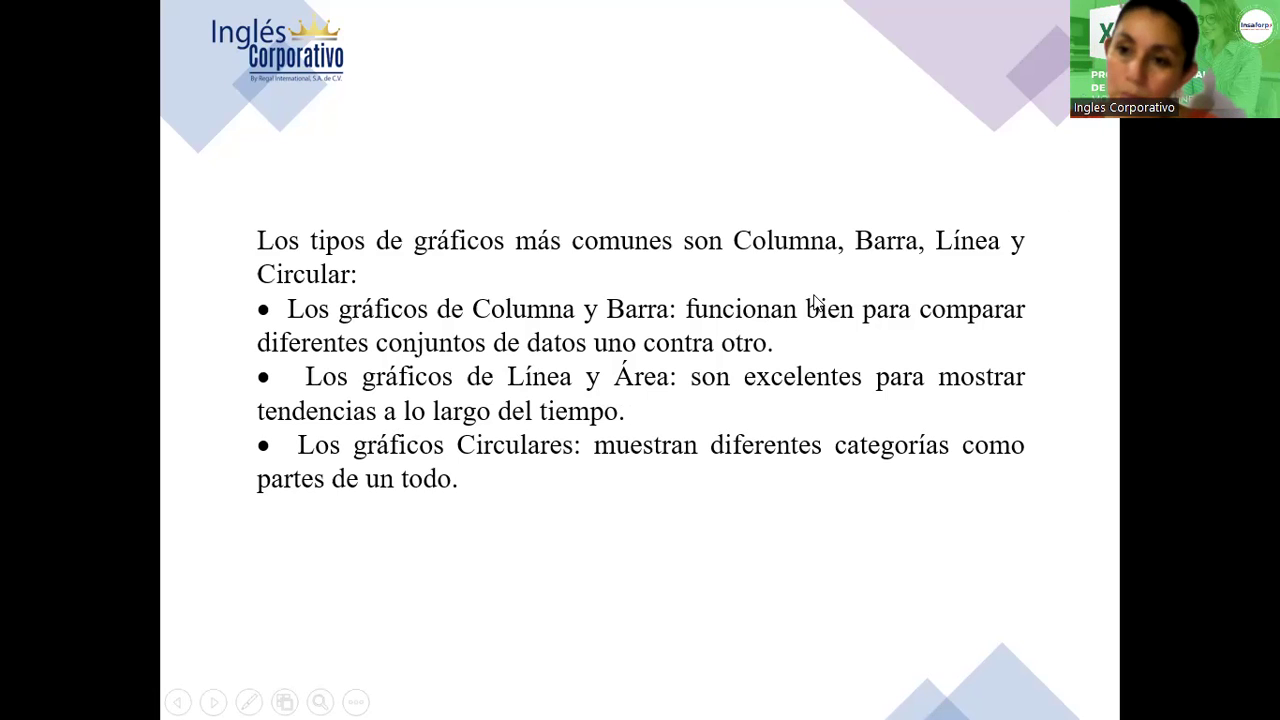
- Advance to the slide explaining how pivot chart panel fields change the chart
{"action": "left_click", "coordinate": [695, 343]}
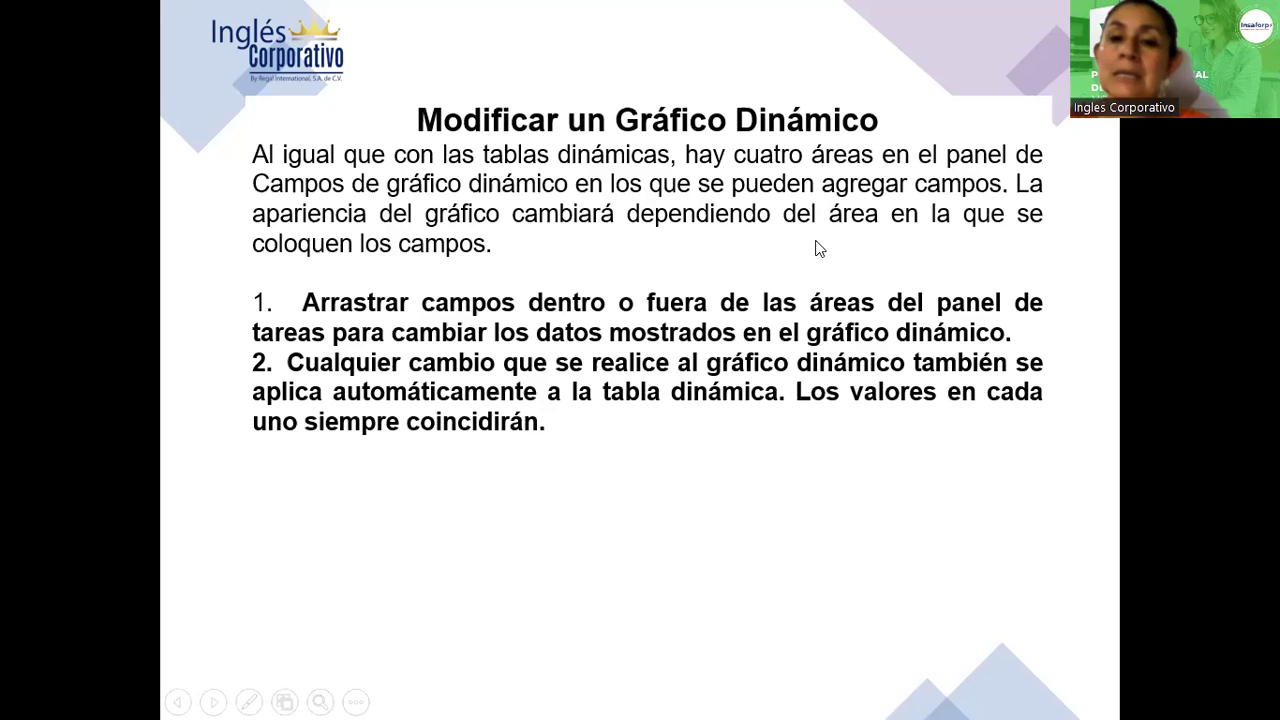
- Advance past the Excel pivot chart example slide to the end of the presentation
{"action": "left_click", "coordinate": [626, 407]}
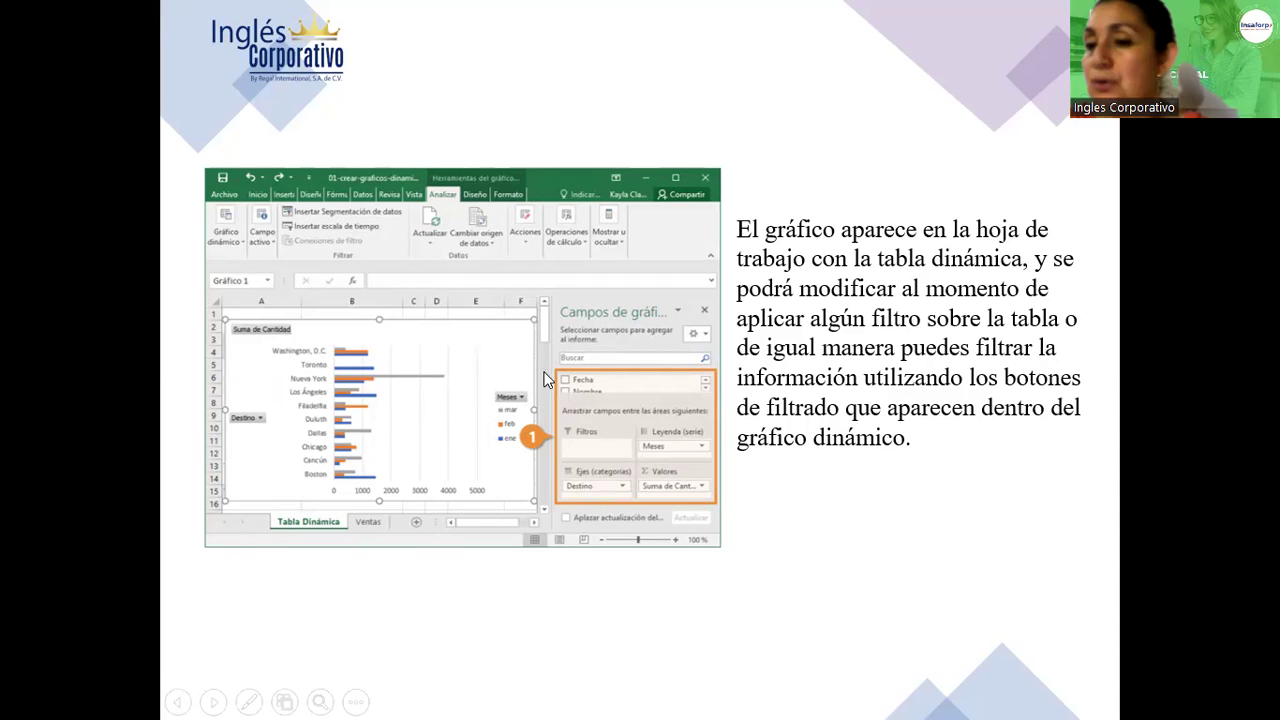
{"action": "left_click", "coordinate": [653, 418]}
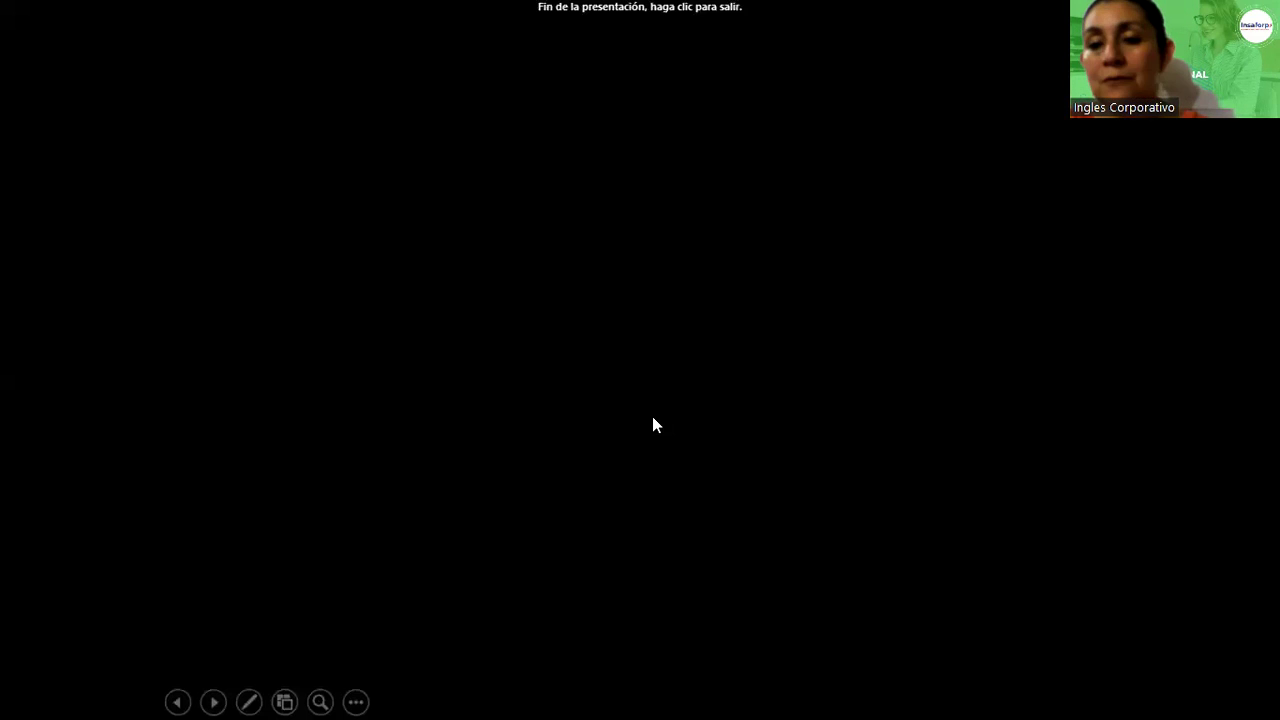
- Exit the finished slideshow to return to the Gráficos Dinamicos.xlsx workbook
{"action": "left_click", "coordinate": [727, 493]}
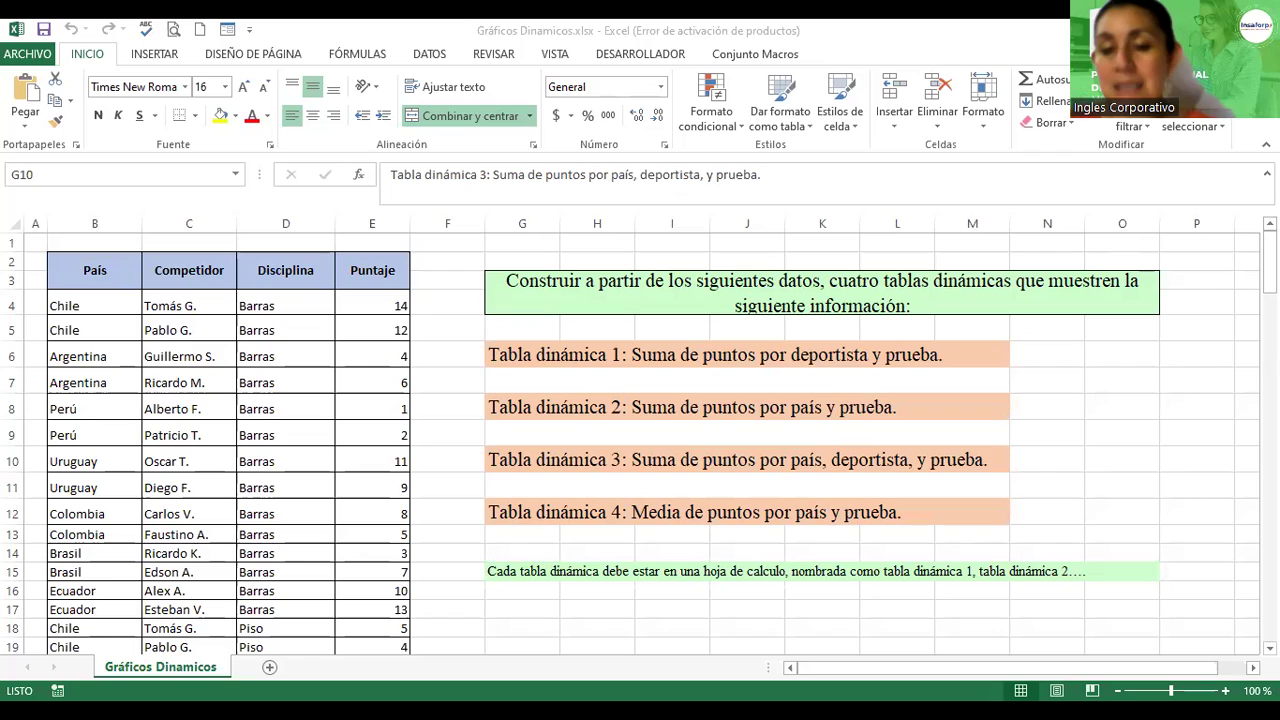
- Copy the 'Tabla dinámica 1: Suma de puntos por deportista y prueba.' heading into A1 of a new sheet
{"action": "left_click", "coordinate": [537, 357]}
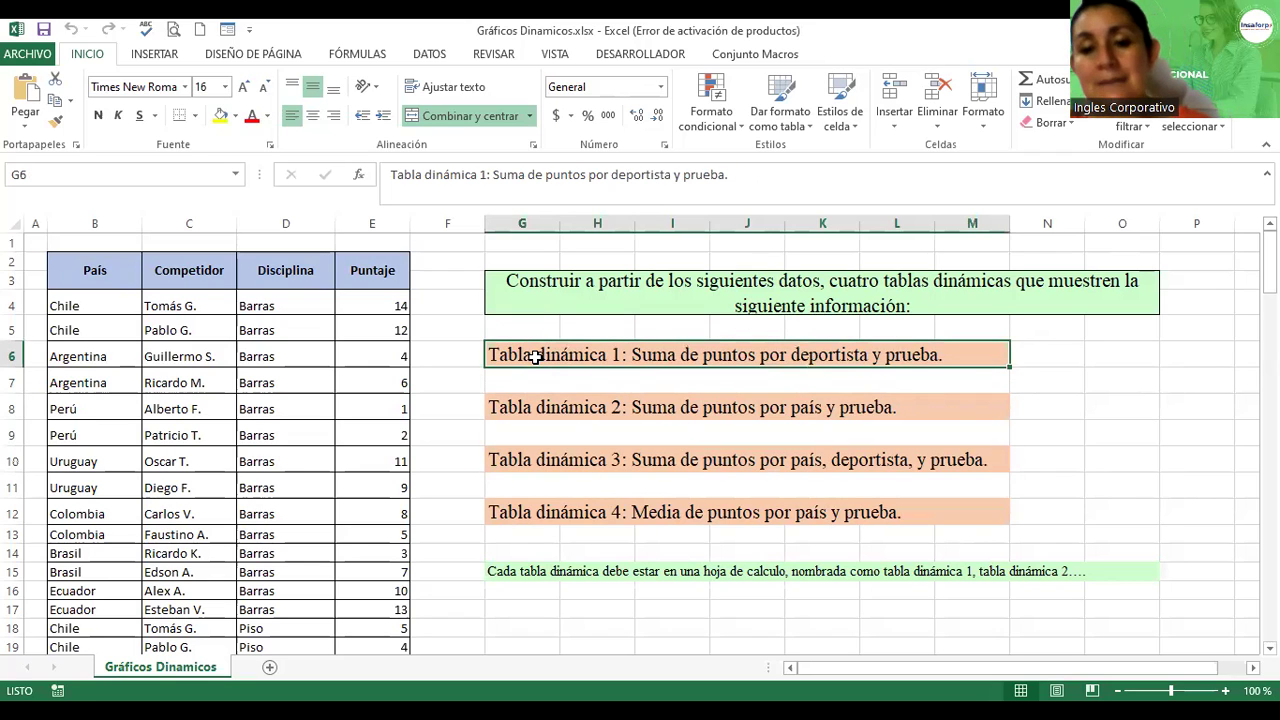
{"action": "key", "text": "ctrl+c"}
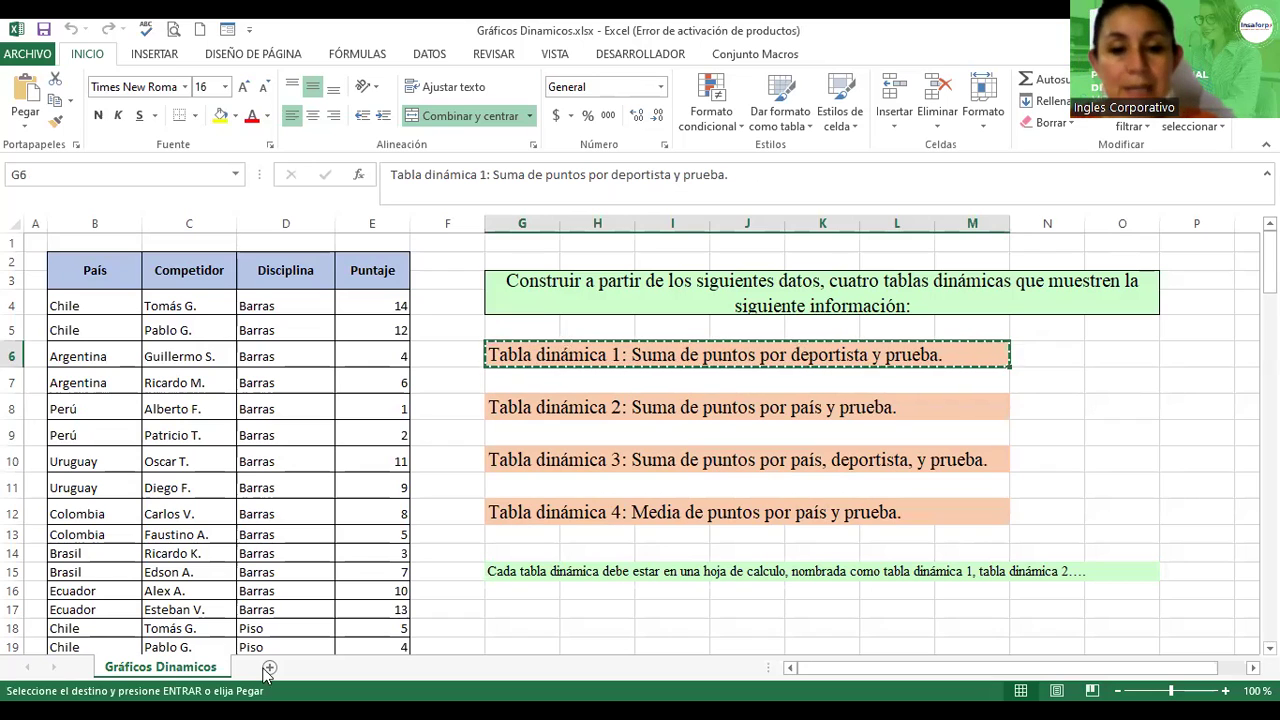
{"action": "left_click", "coordinate": [269, 667]}
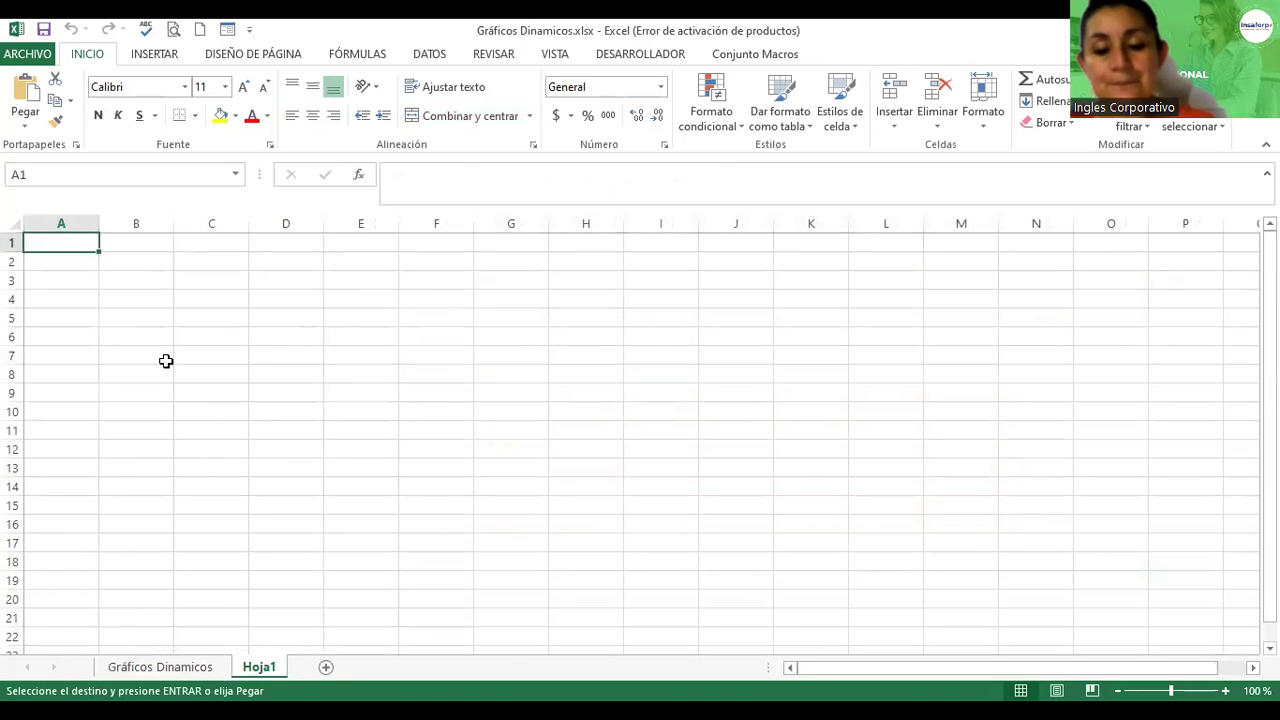
{"action": "key", "text": "ctrl+v"}
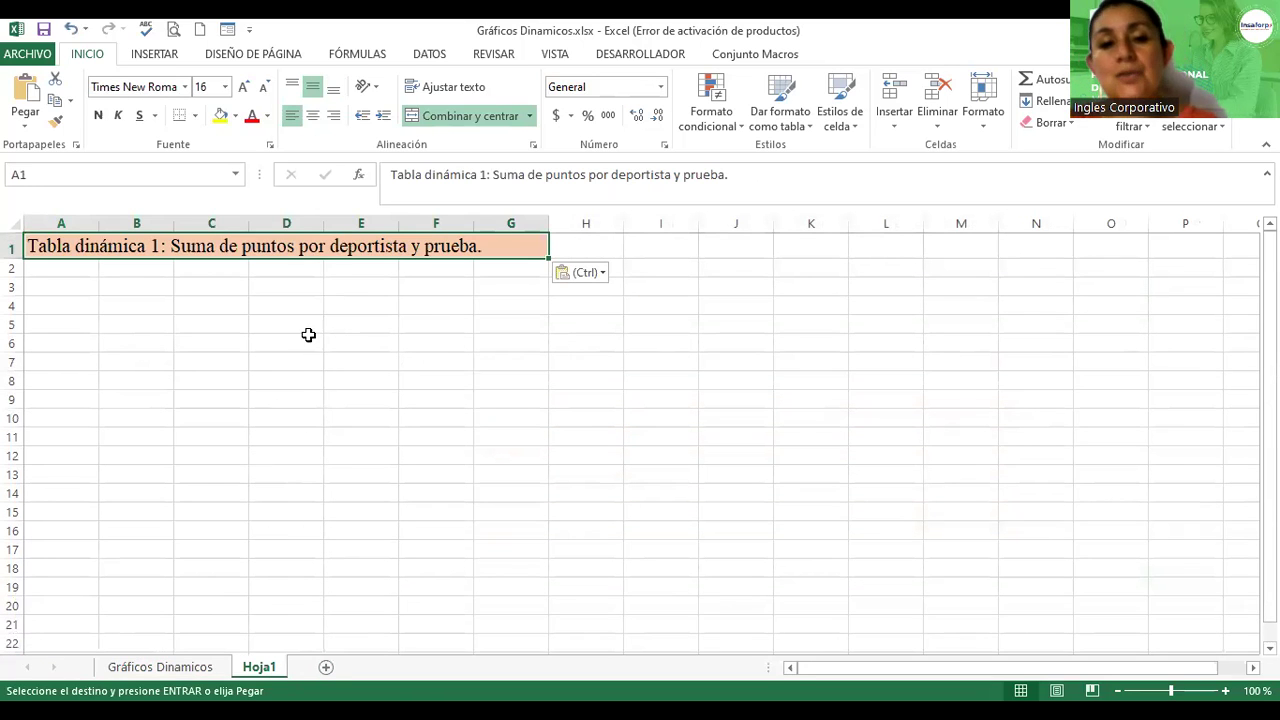
{"action": "left_click", "coordinate": [308, 335]}
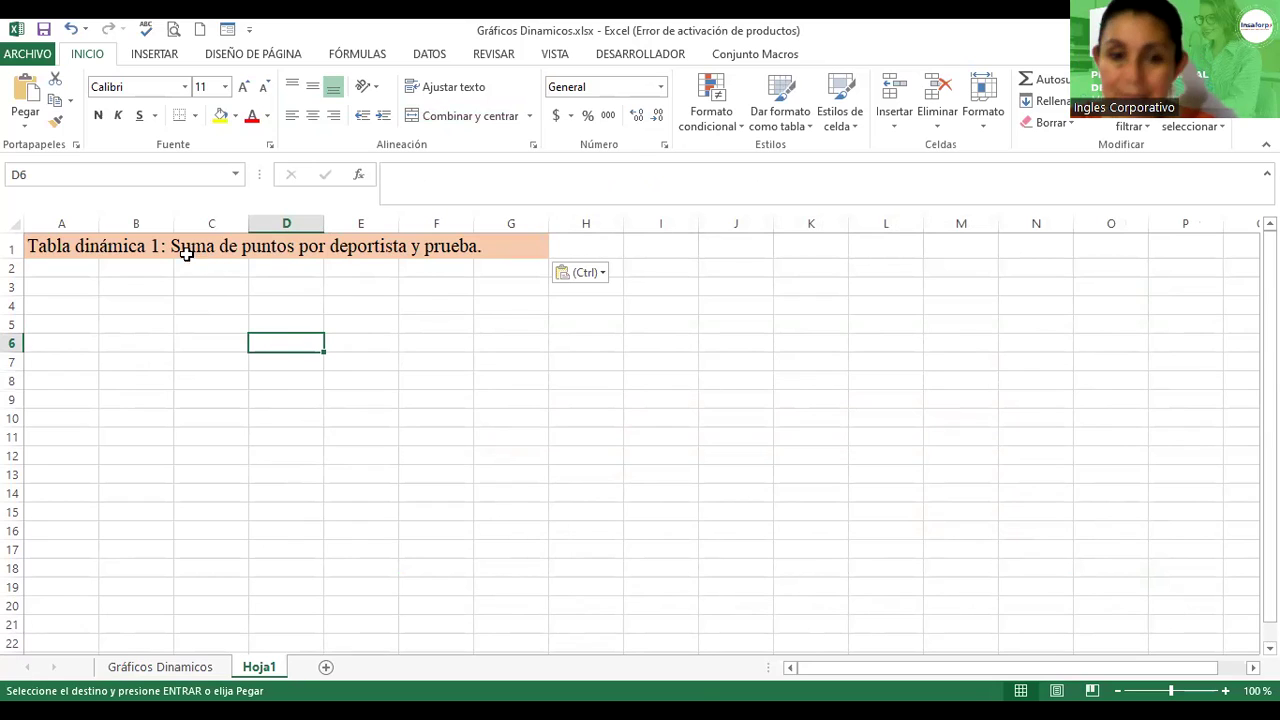
- Start a pivot table at B3 from Insertar, then cancel it
{"action": "left_click", "coordinate": [128, 288]}
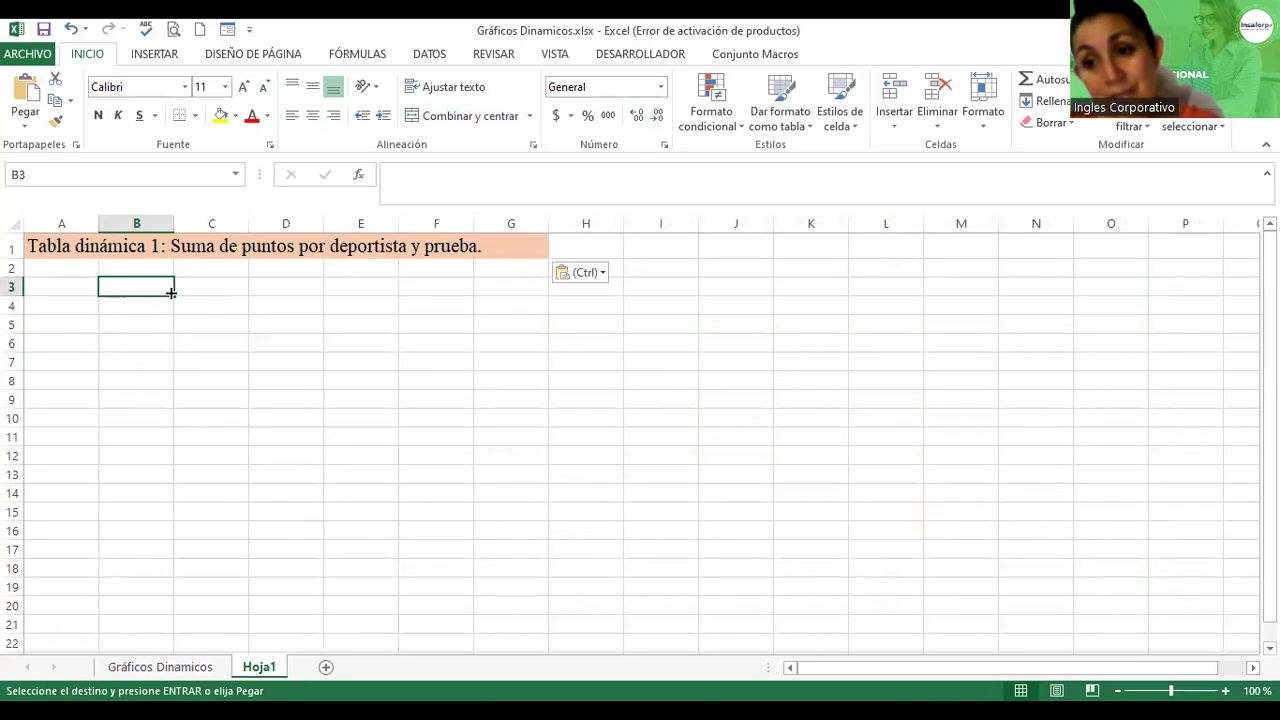
{"action": "left_click", "coordinate": [152, 54]}
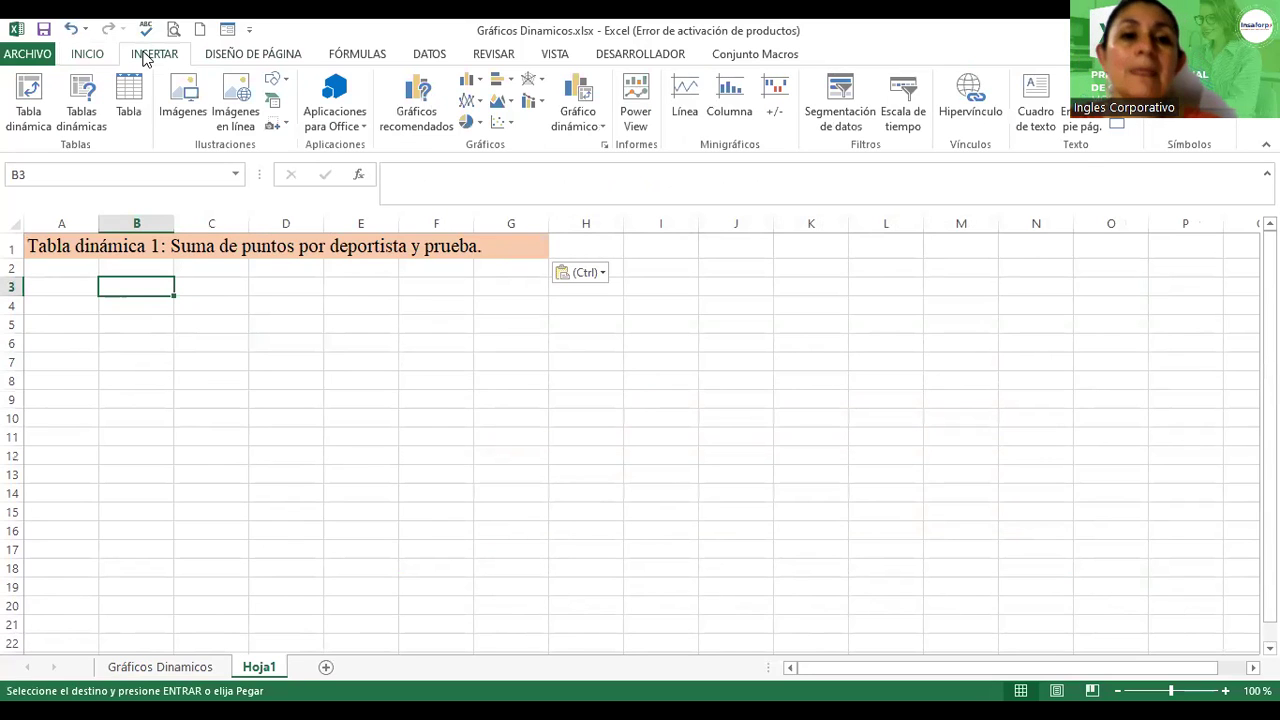
{"action": "left_click", "coordinate": [28, 118]}
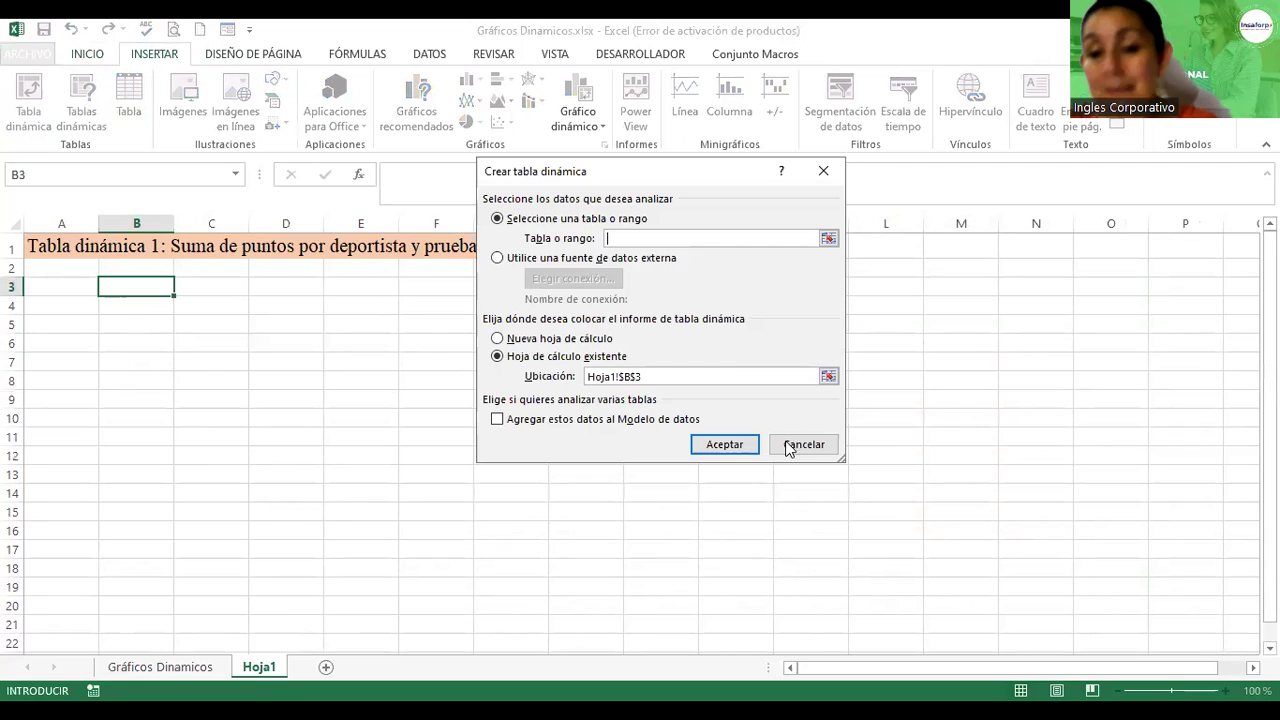
{"action": "left_click", "coordinate": [803, 445]}
{"action": "left_click", "coordinate": [190, 672]}
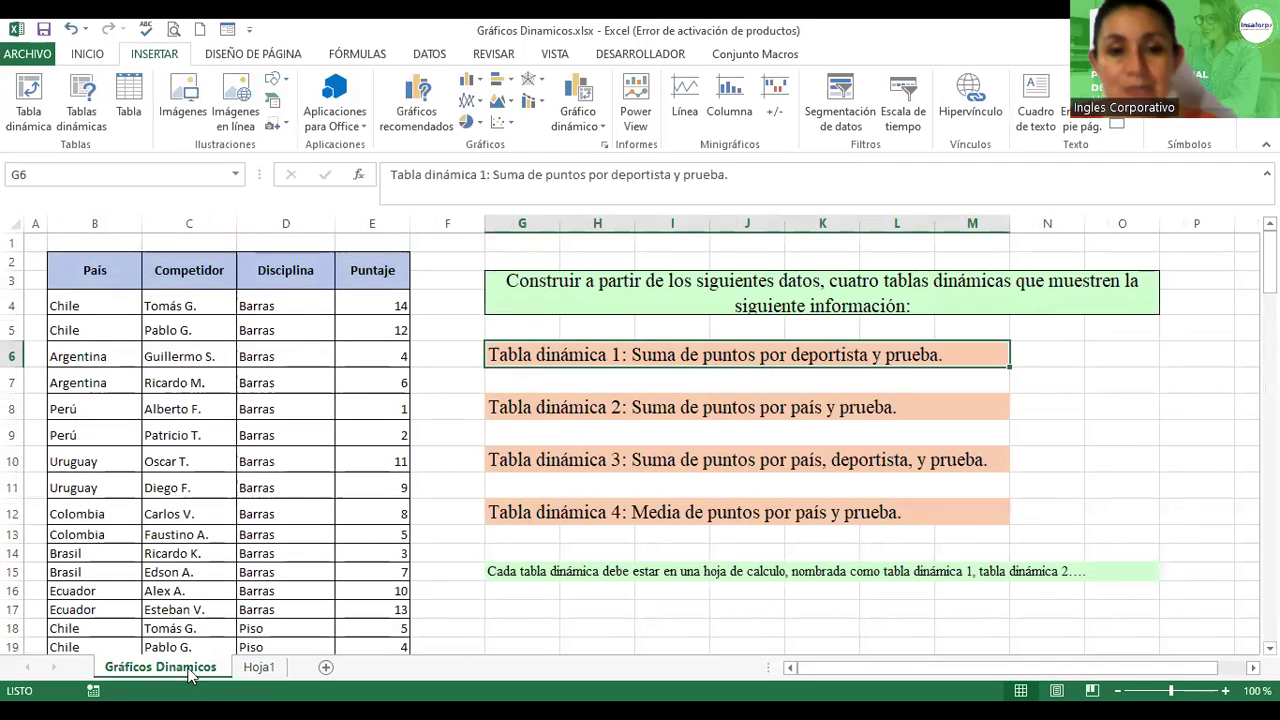
{"action": "left_click", "coordinate": [184, 432]}
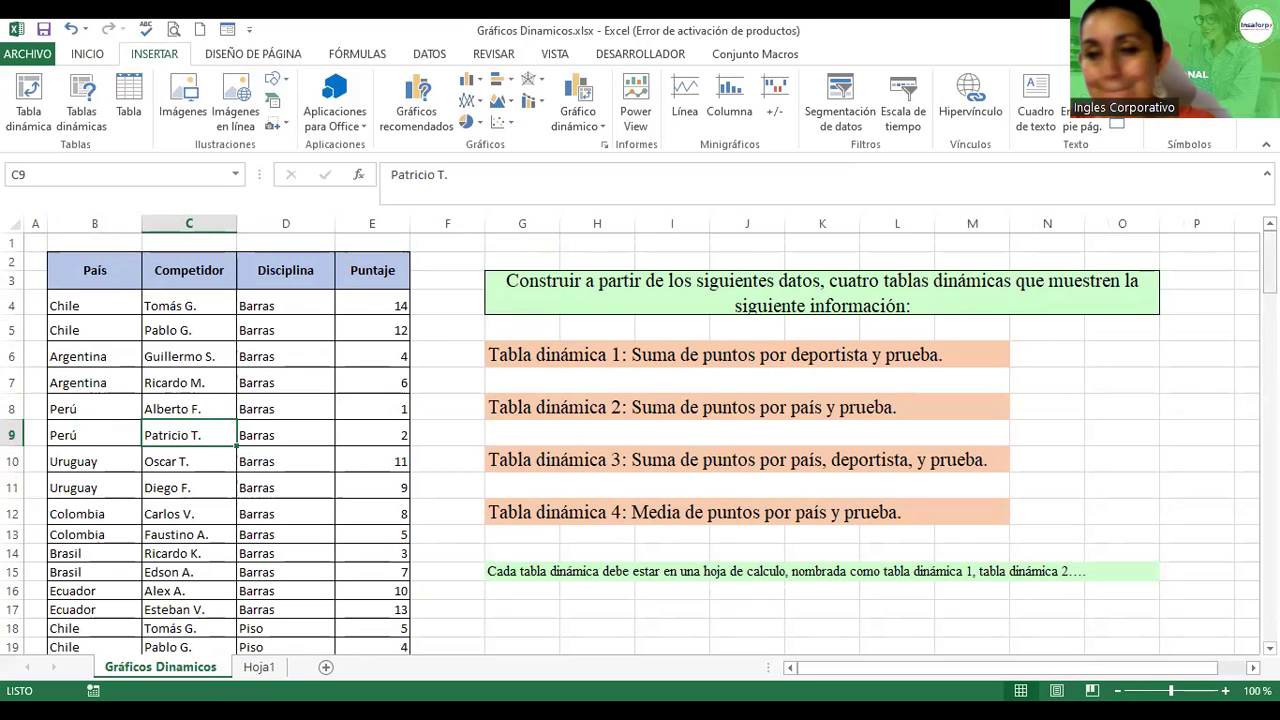
{"action": "scroll", "coordinate": [640, 440], "scroll_direction": "down", "scroll_amount": 3}
{"action": "scroll", "coordinate": [640, 440], "scroll_direction": "down", "scroll_amount": 5}
{"action": "scroll", "coordinate": [640, 440], "scroll_direction": "down", "scroll_amount": 8}
{"action": "scroll", "coordinate": [640, 440], "scroll_direction": "down", "scroll_amount": 4}
{"action": "scroll", "coordinate": [640, 440], "scroll_direction": "down", "scroll_amount": 5}
{"action": "scroll", "coordinate": [640, 440], "scroll_direction": "down", "scroll_amount": 5}
{"action": "scroll", "coordinate": [640, 440], "scroll_direction": "down", "scroll_amount": 3}
{"action": "scroll", "coordinate": [640, 440], "scroll_direction": "up", "scroll_amount": 9}
{"action": "scroll", "coordinate": [640, 440], "scroll_direction": "up", "scroll_amount": 12}
{"action": "scroll", "coordinate": [640, 440], "scroll_direction": "up", "scroll_amount": 11}
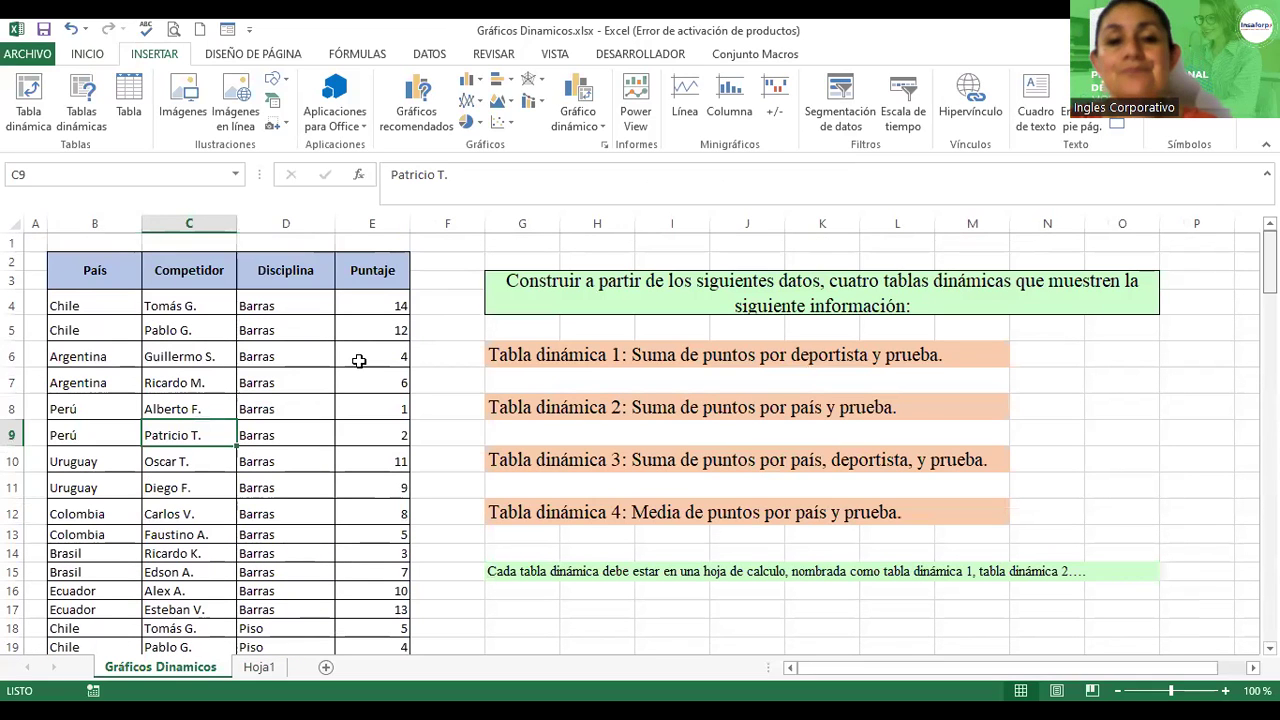
{"action": "left_click", "coordinate": [216, 374]}
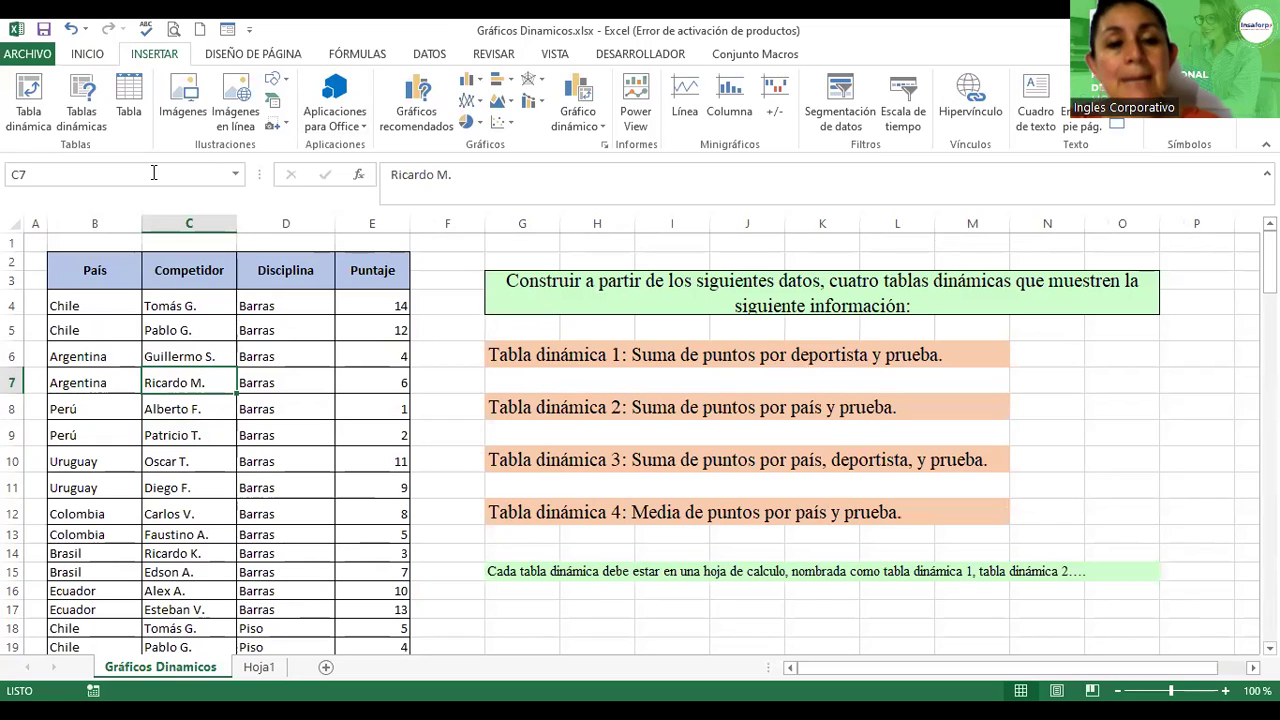
{"action": "left_click", "coordinate": [86, 270]}
{"action": "left_click", "coordinate": [200, 272]}
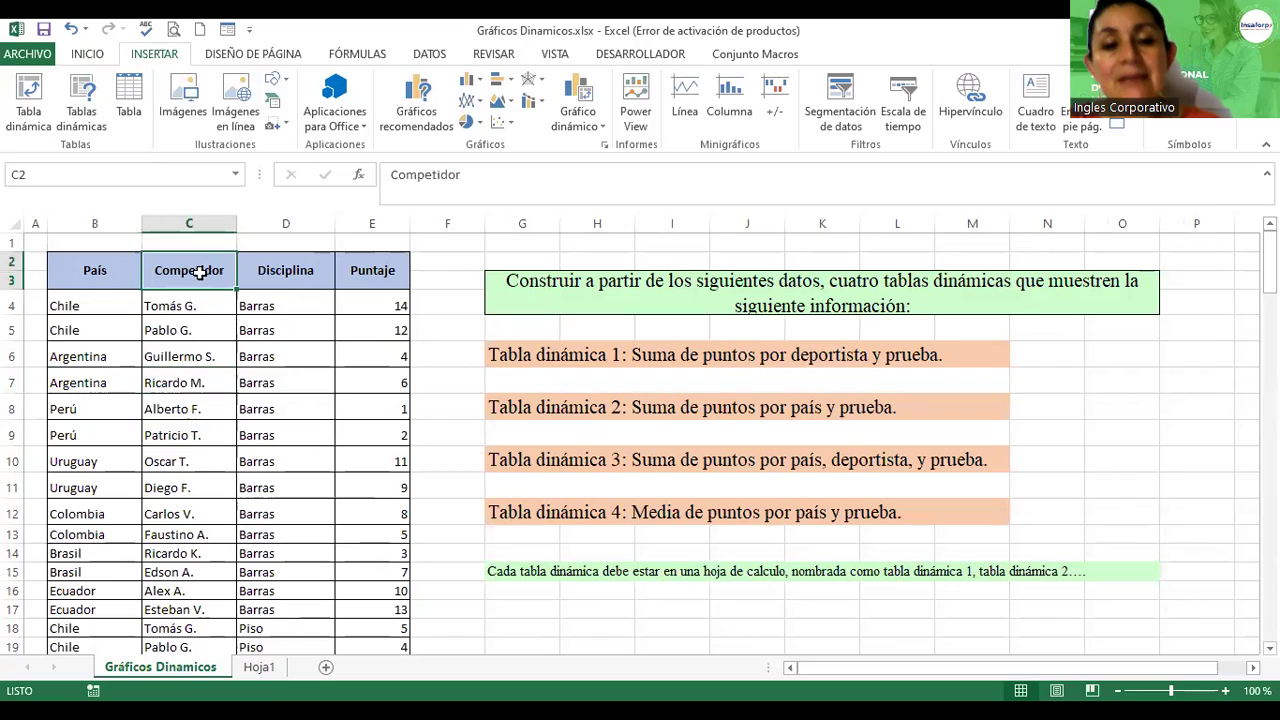
{"action": "left_click", "coordinate": [283, 275]}
{"action": "left_click", "coordinate": [352, 279]}
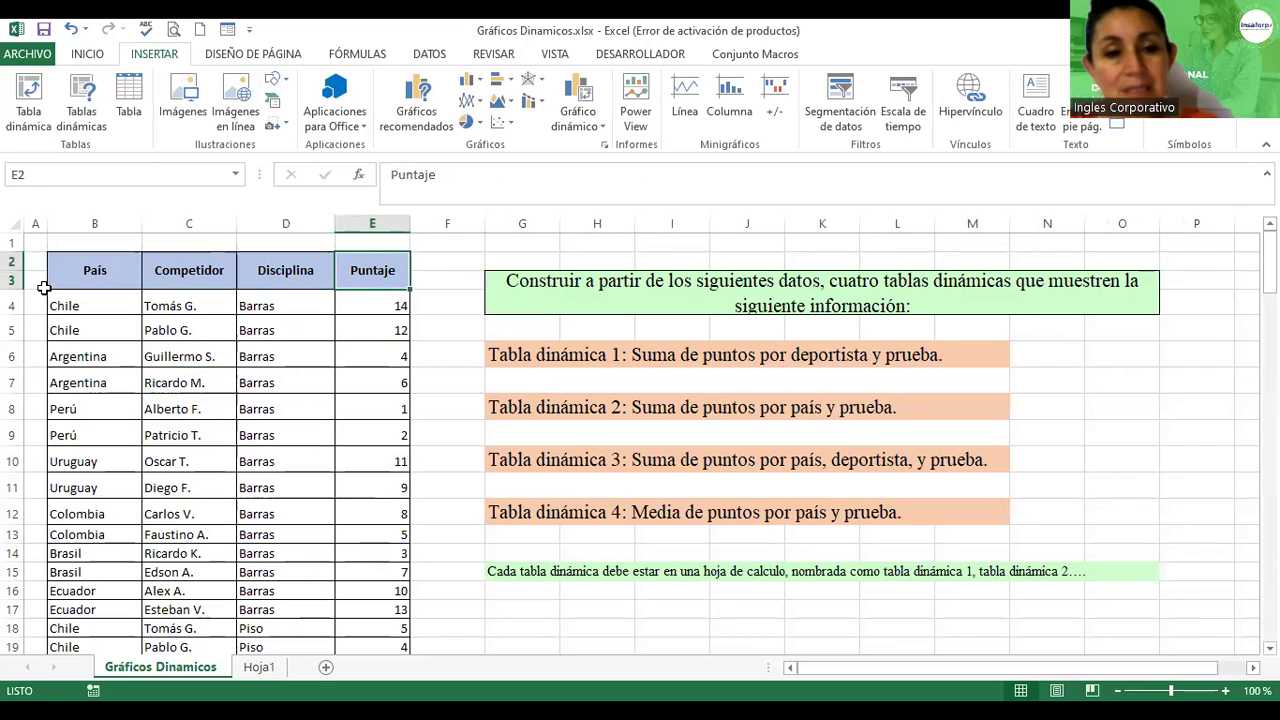
{"action": "left_click", "coordinate": [78, 268]}
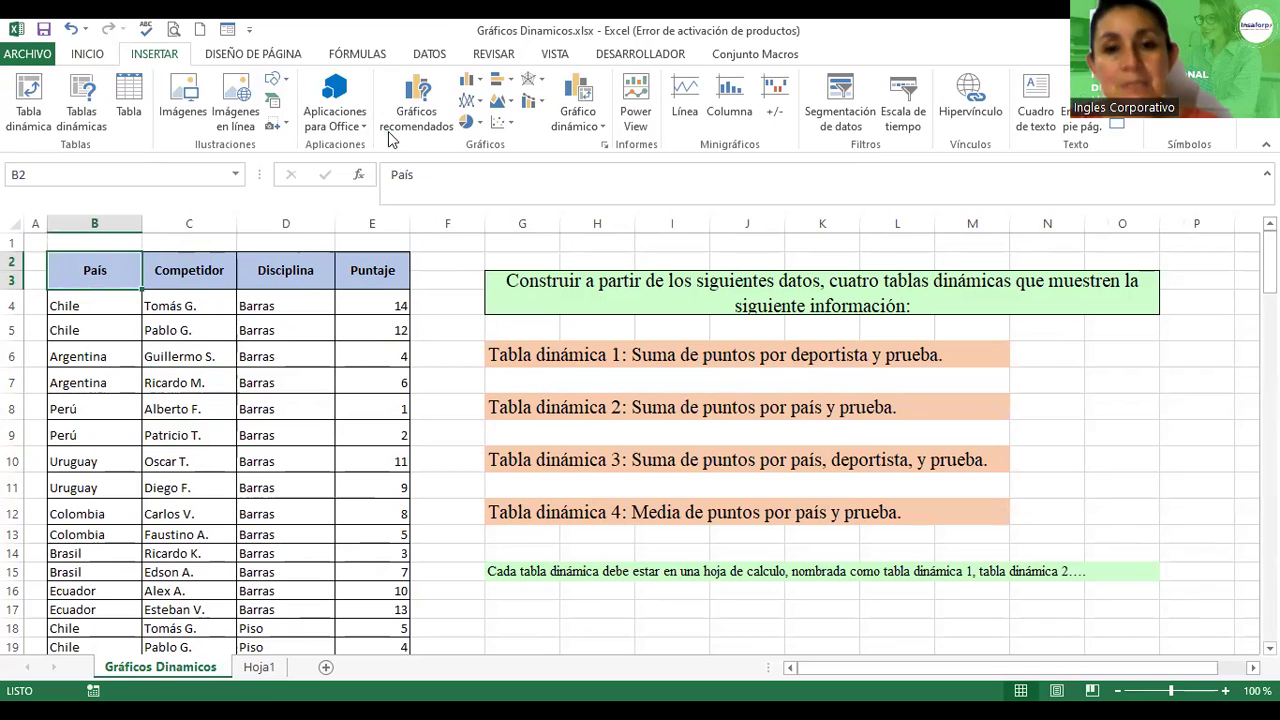
- Unmerge the País, Competidor, Disciplina and Puntaje header cells
{"action": "left_click", "coordinate": [88, 55]}
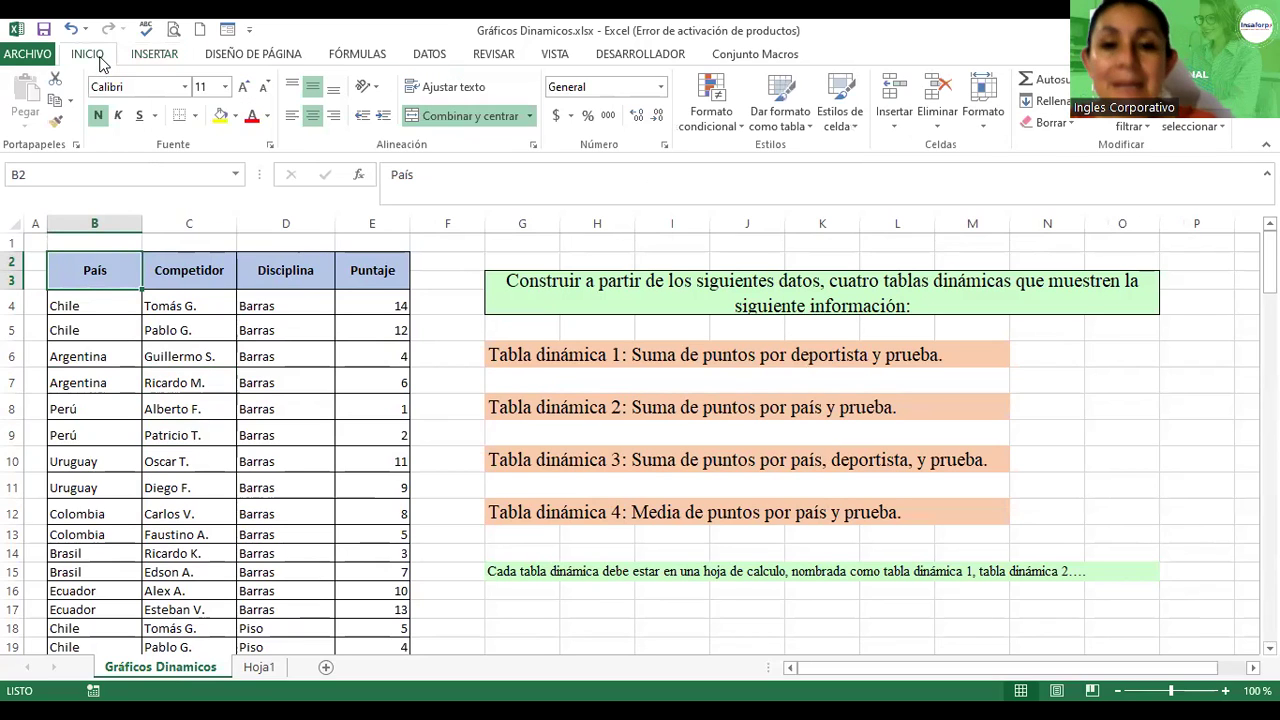
{"action": "left_click", "coordinate": [452, 118]}
{"action": "left_click", "coordinate": [200, 268]}
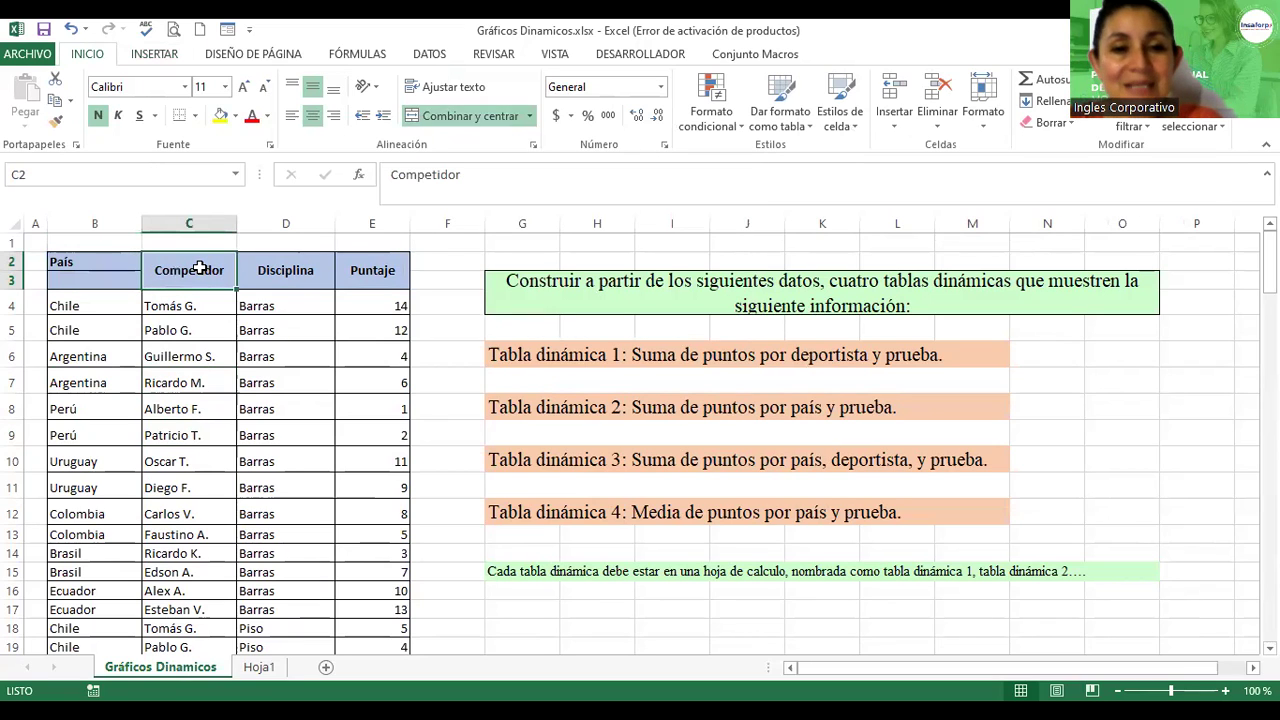
{"action": "left_click", "coordinate": [465, 116]}
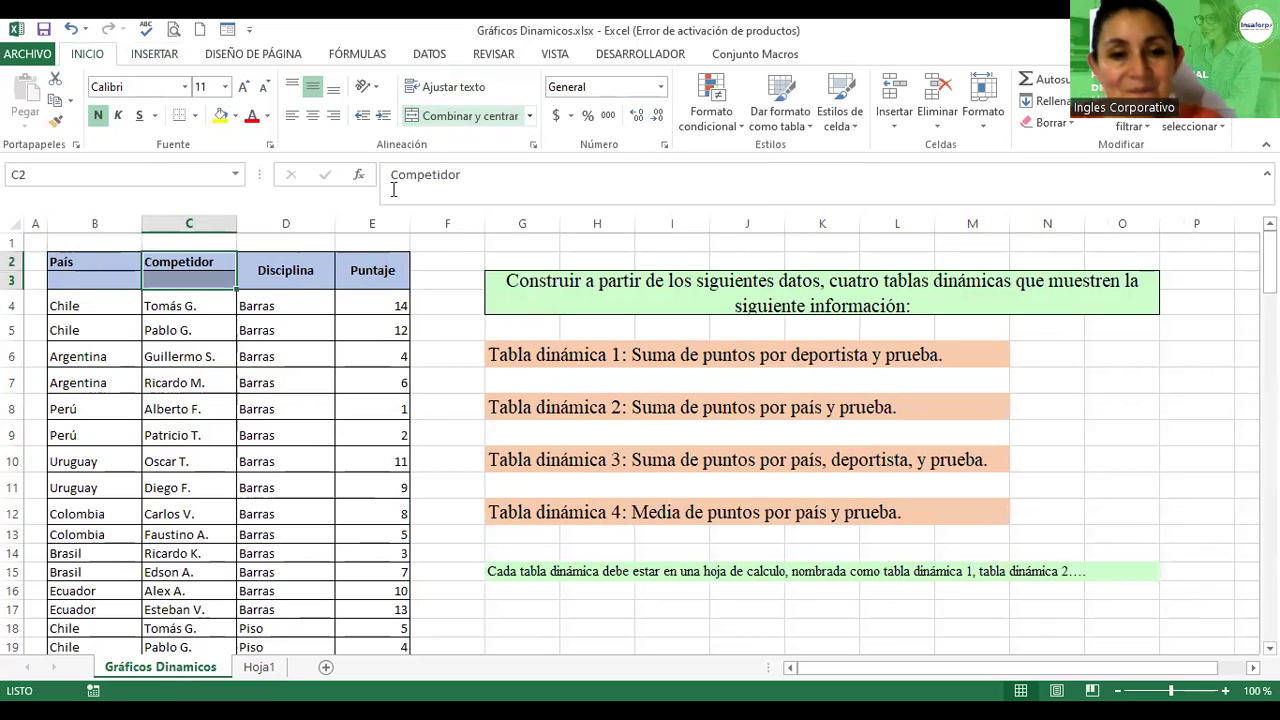
{"action": "left_click", "coordinate": [292, 276]}
{"action": "left_click", "coordinate": [465, 116]}
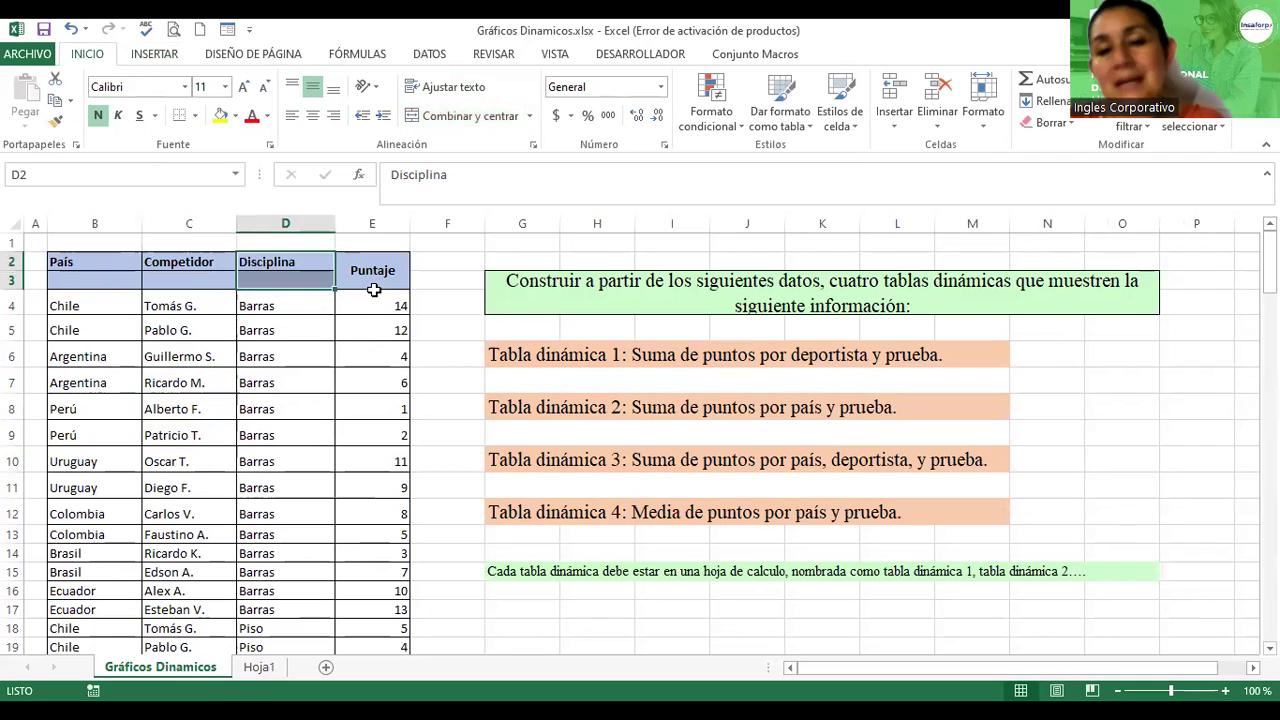
{"action": "left_click", "coordinate": [367, 270]}
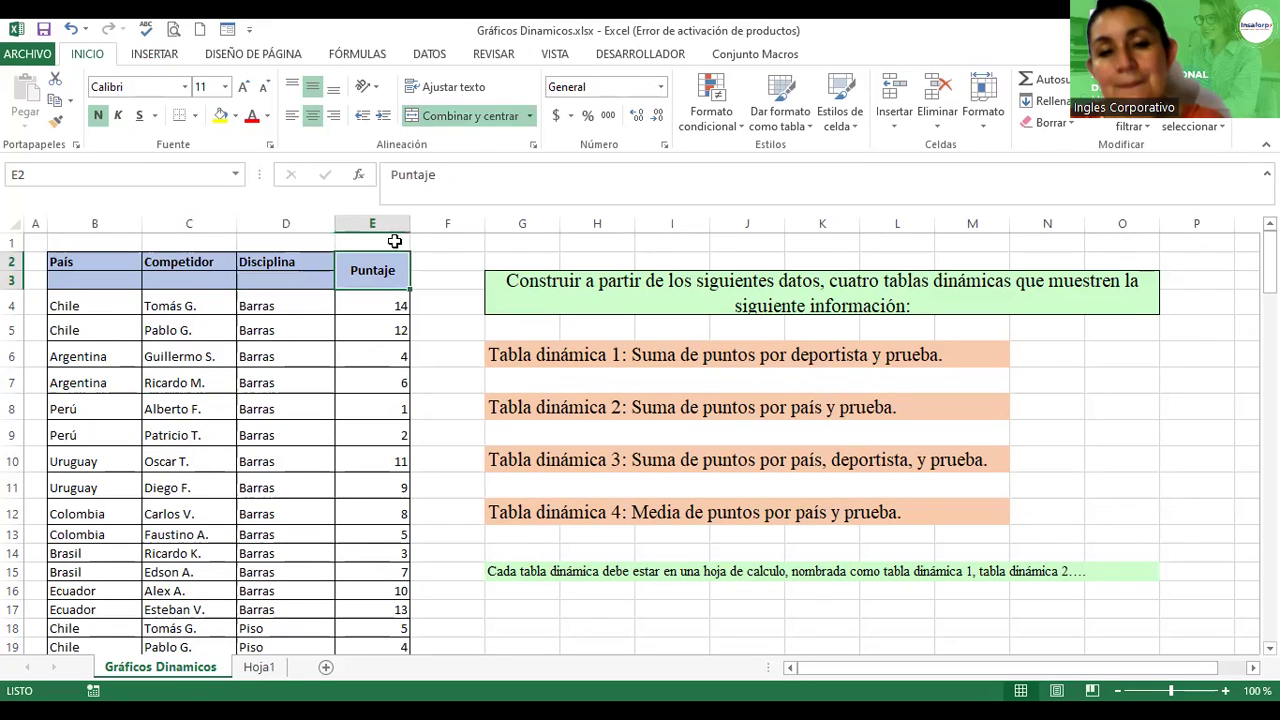
{"action": "left_click", "coordinate": [465, 116]}
- Move the header block B2:E3 down so the headers sit in row 3
{"action": "left_click", "coordinate": [80, 261]}
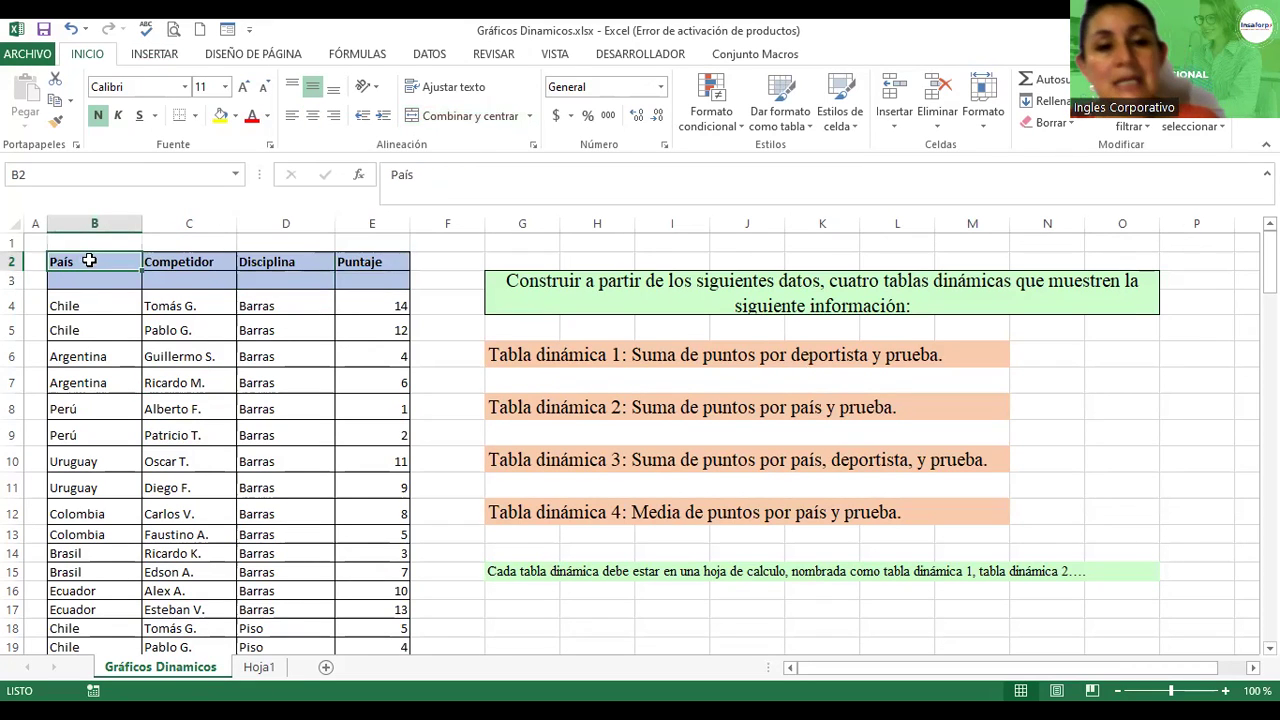
{"action": "left_click_drag", "start_coordinate": [222, 244], "coordinate": [362, 275]}
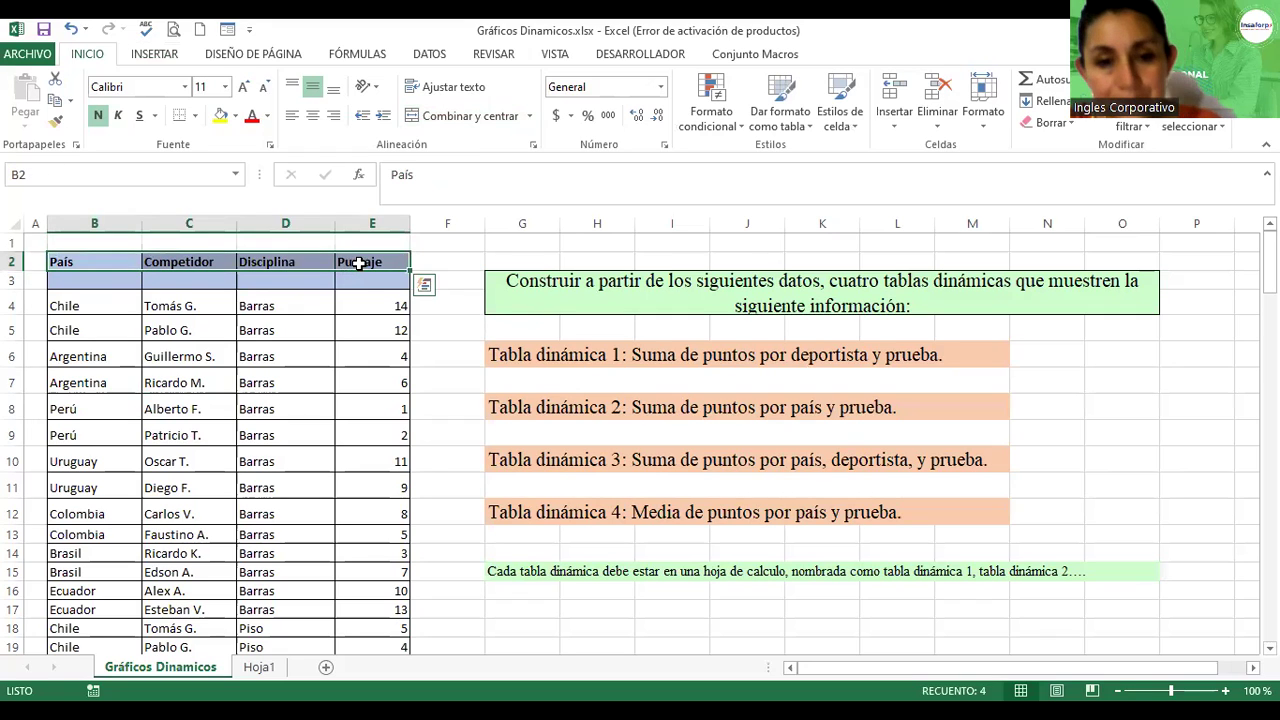
{"action": "left_click_drag", "start_coordinate": [362, 275], "coordinate": [358, 283]}
{"action": "left_click", "coordinate": [174, 330]}
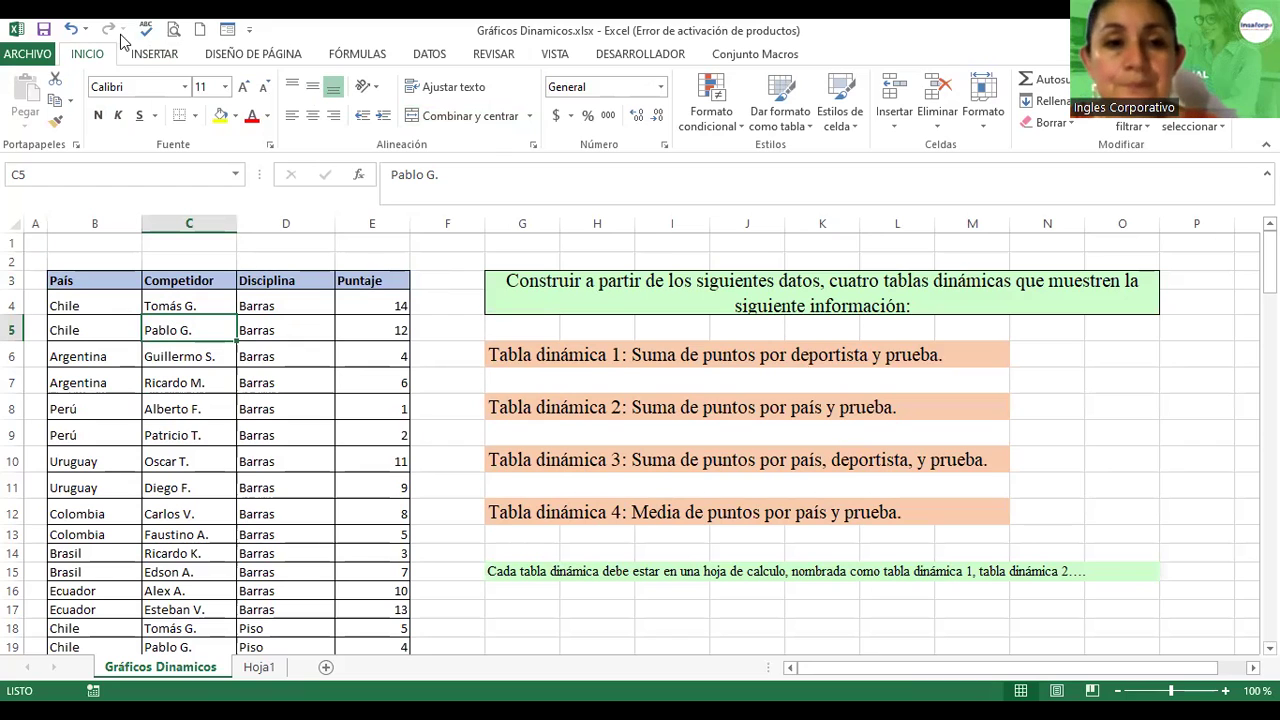
{"action": "left_click", "coordinate": [145, 54]}
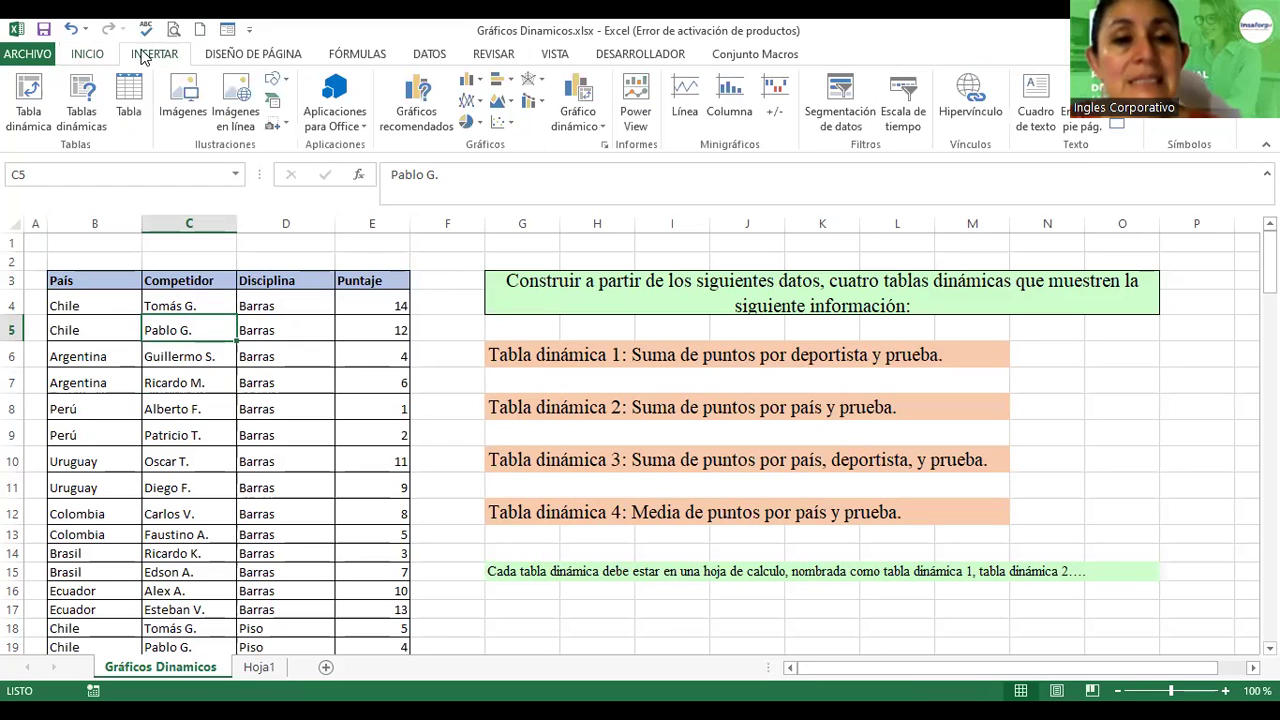
- Create an empty pivot table from the data range, placed on the existing sheet at Hoja1!$B$5
{"action": "left_click", "coordinate": [38, 94]}
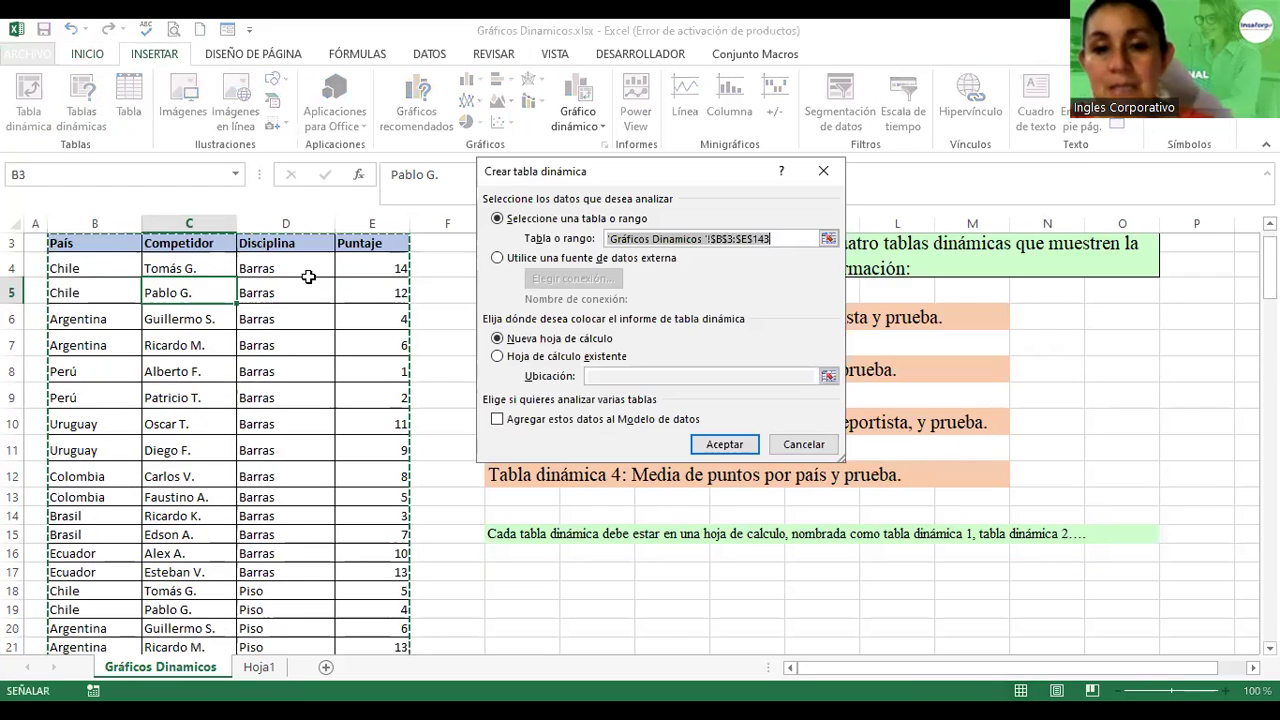
{"action": "left_click", "coordinate": [504, 356]}
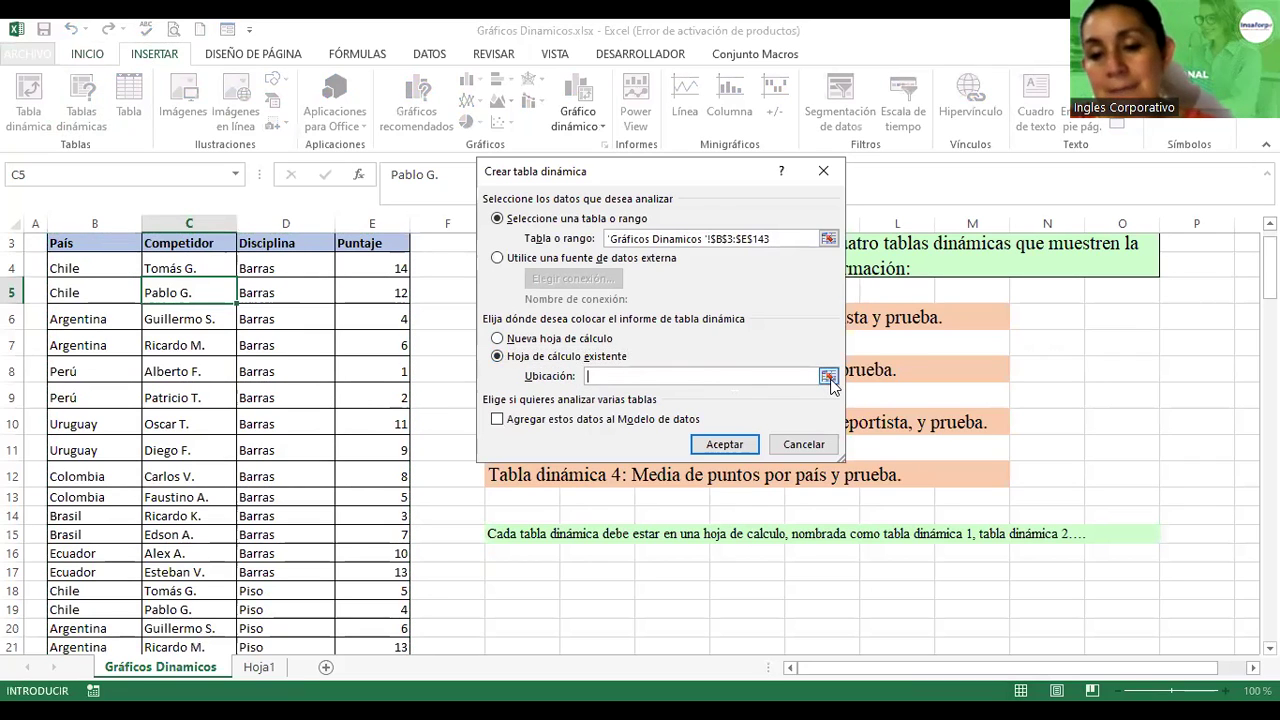
{"action": "left_click", "coordinate": [828, 377]}
{"action": "left_click", "coordinate": [250, 670]}
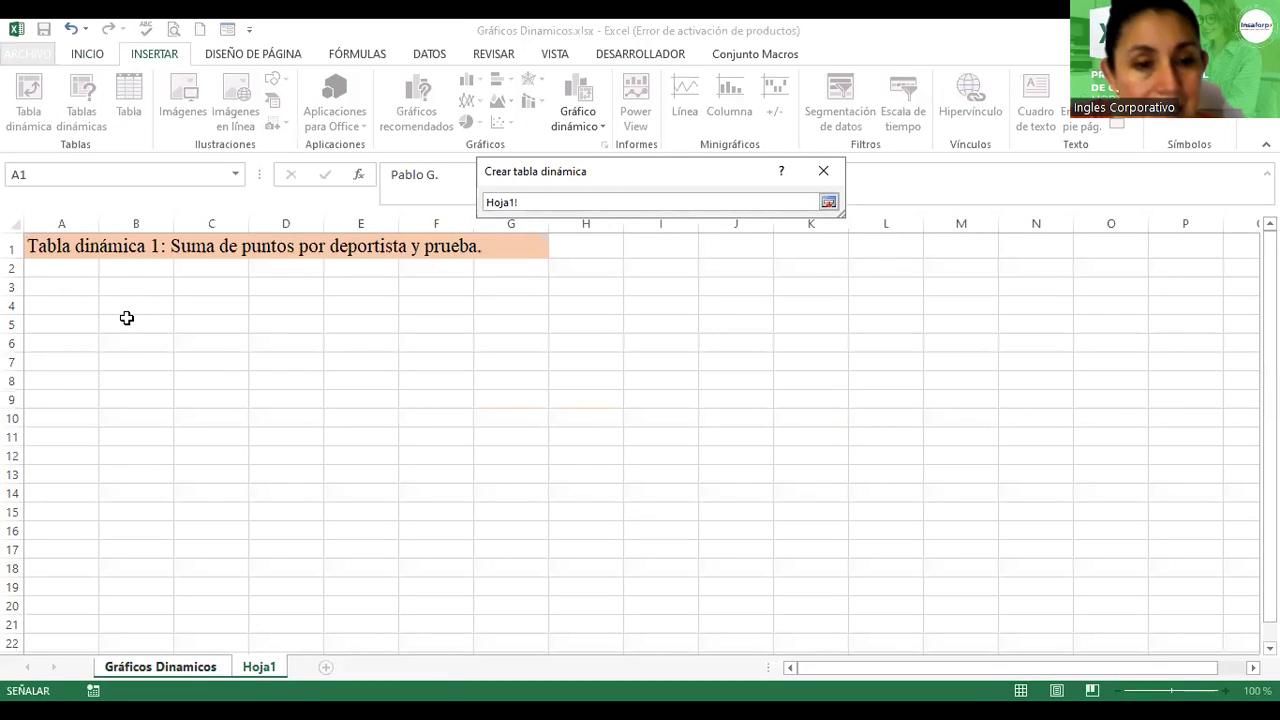
{"action": "left_click", "coordinate": [126, 323]}
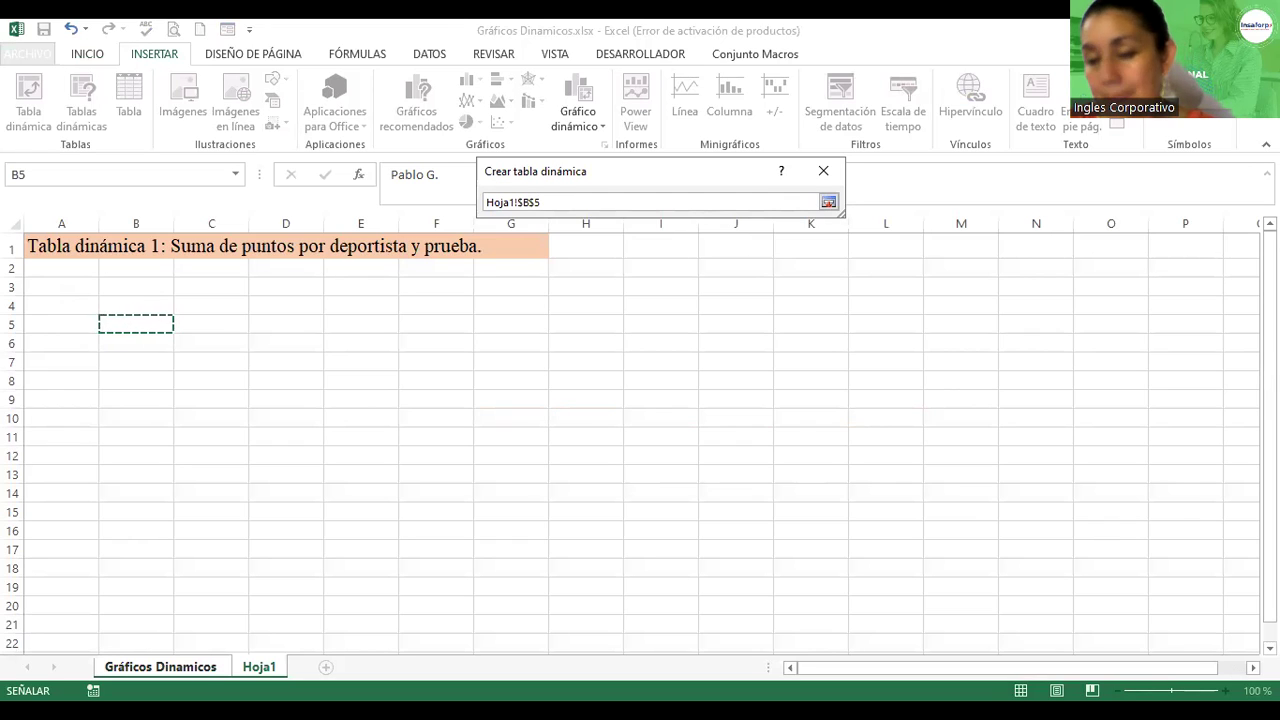
{"action": "left_click", "coordinate": [828, 202]}
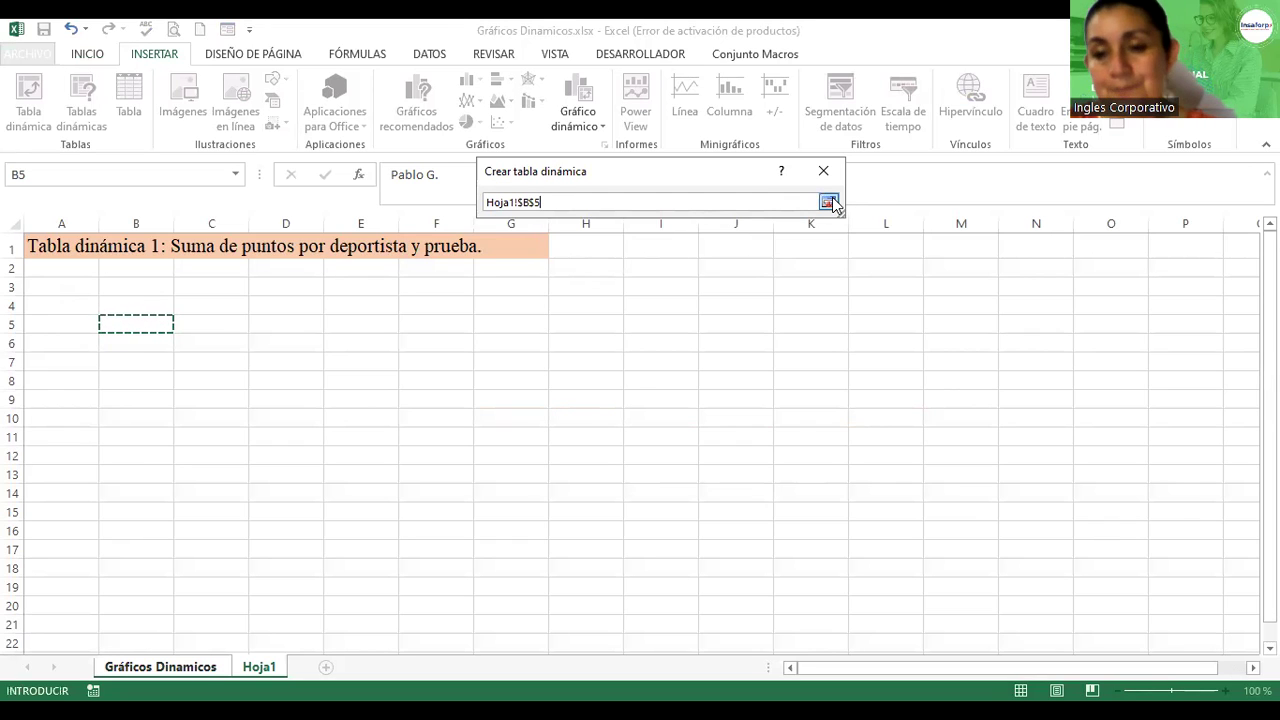
{"action": "left_click", "coordinate": [722, 446]}
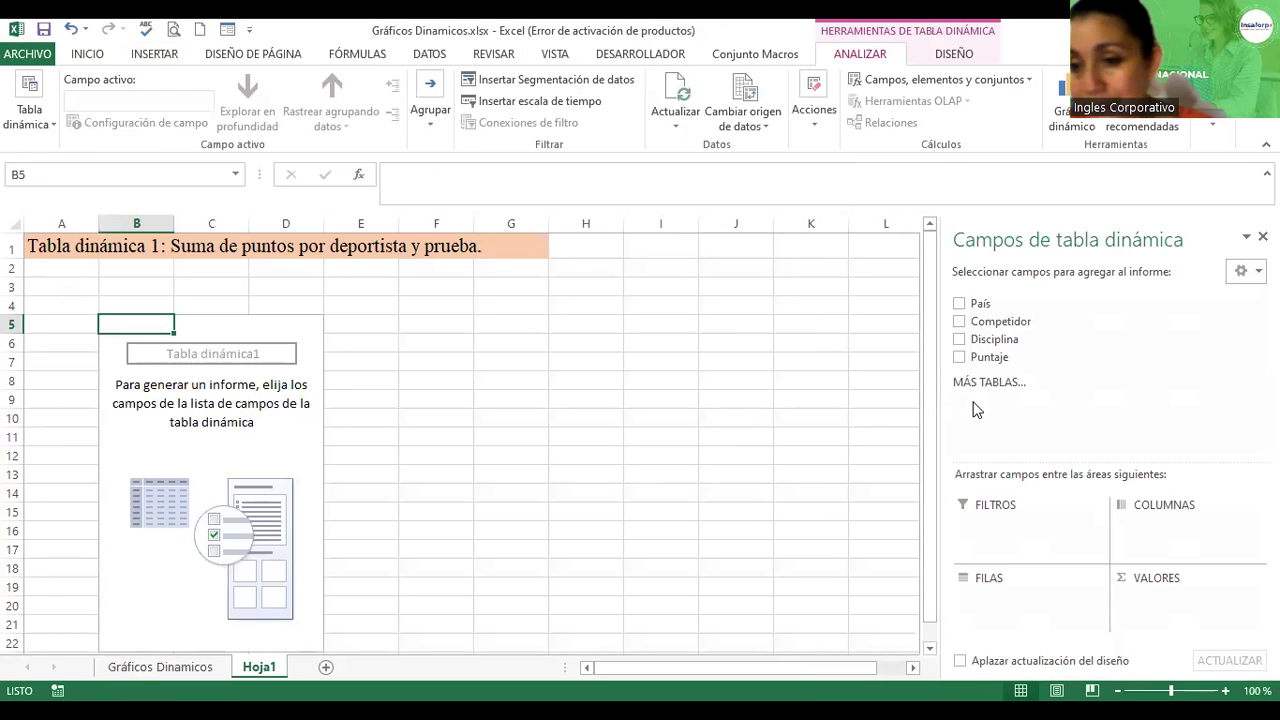
{"action": "mouse_move", "coordinate": [1100, 357]}
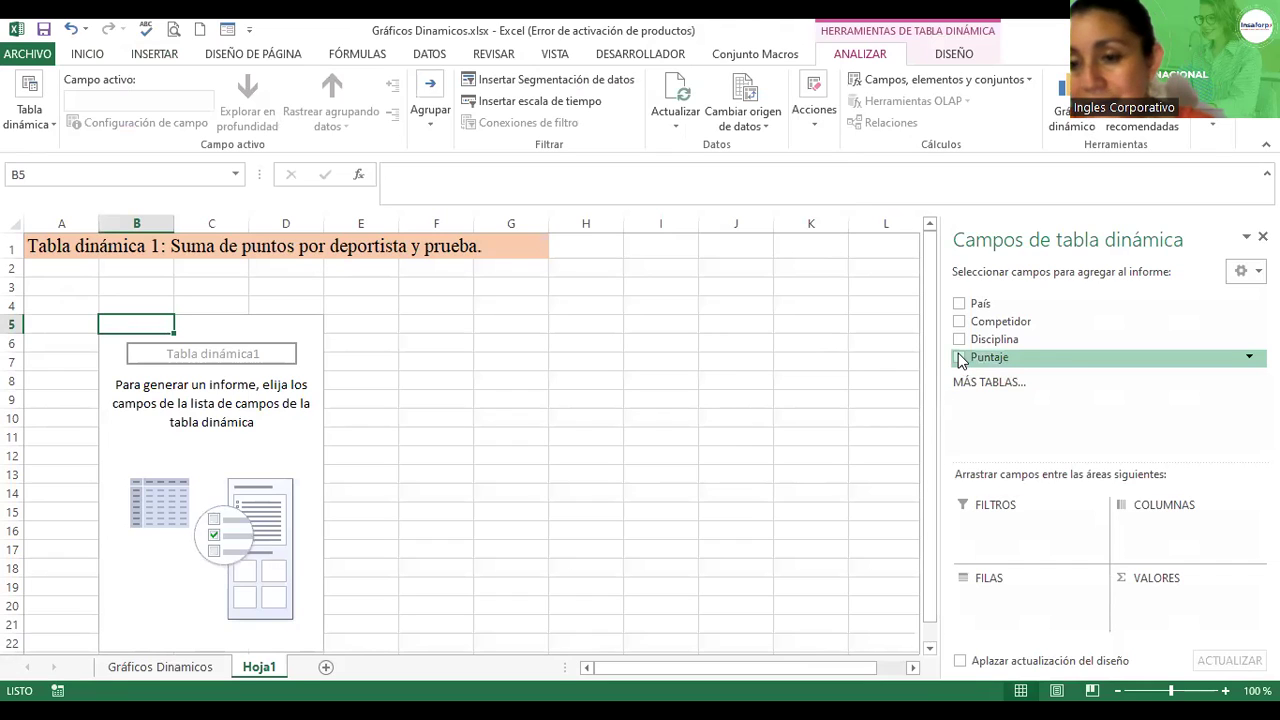
- Lay out the pivot with Puntaje in Valores, Competidor in Filas and Disciplina in Columnas
{"action": "left_click_drag", "start_coordinate": [960, 360], "coordinate": [1162, 615]}
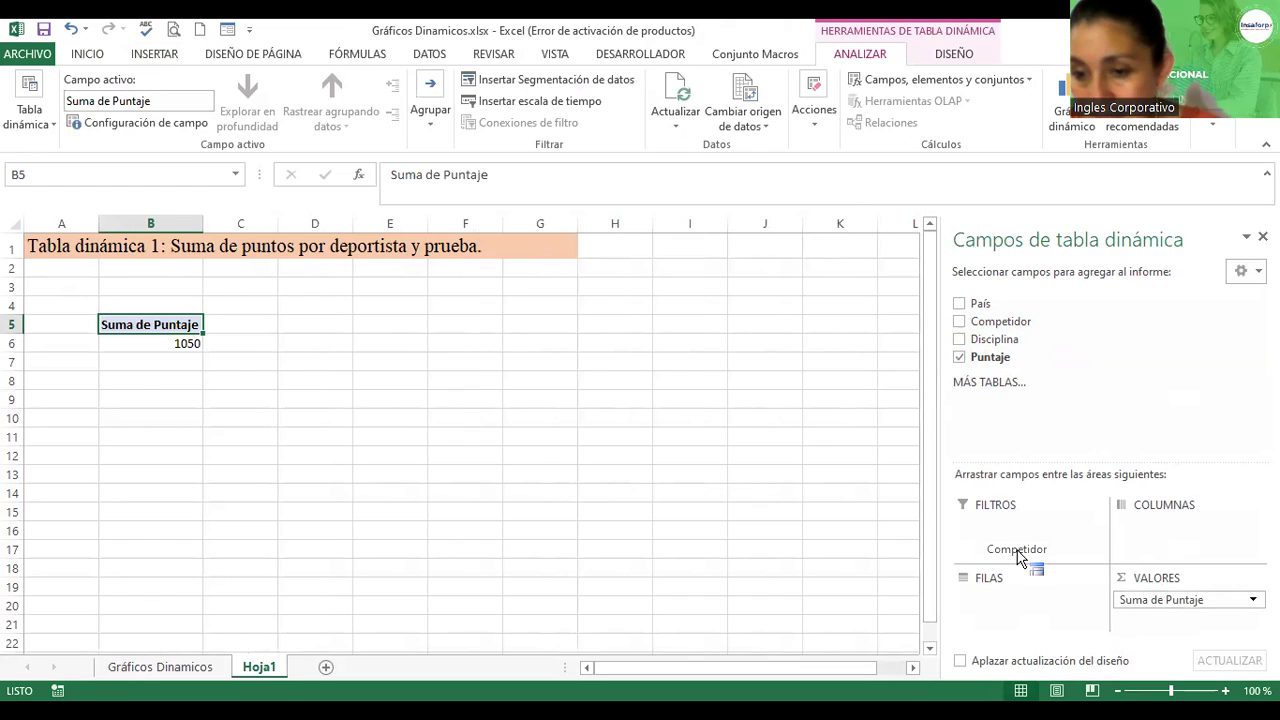
{"action": "left_click_drag", "start_coordinate": [1013, 321], "coordinate": [1020, 557]}
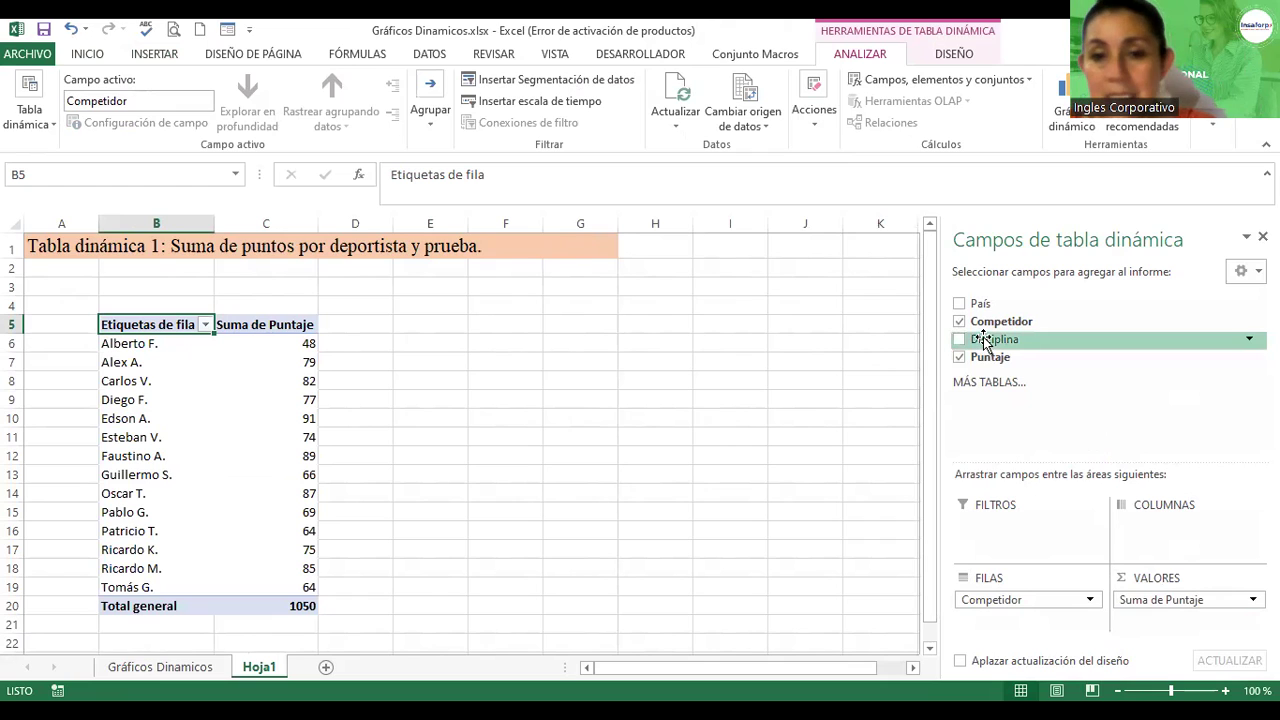
{"action": "left_click_drag", "start_coordinate": [984, 342], "coordinate": [1033, 546]}
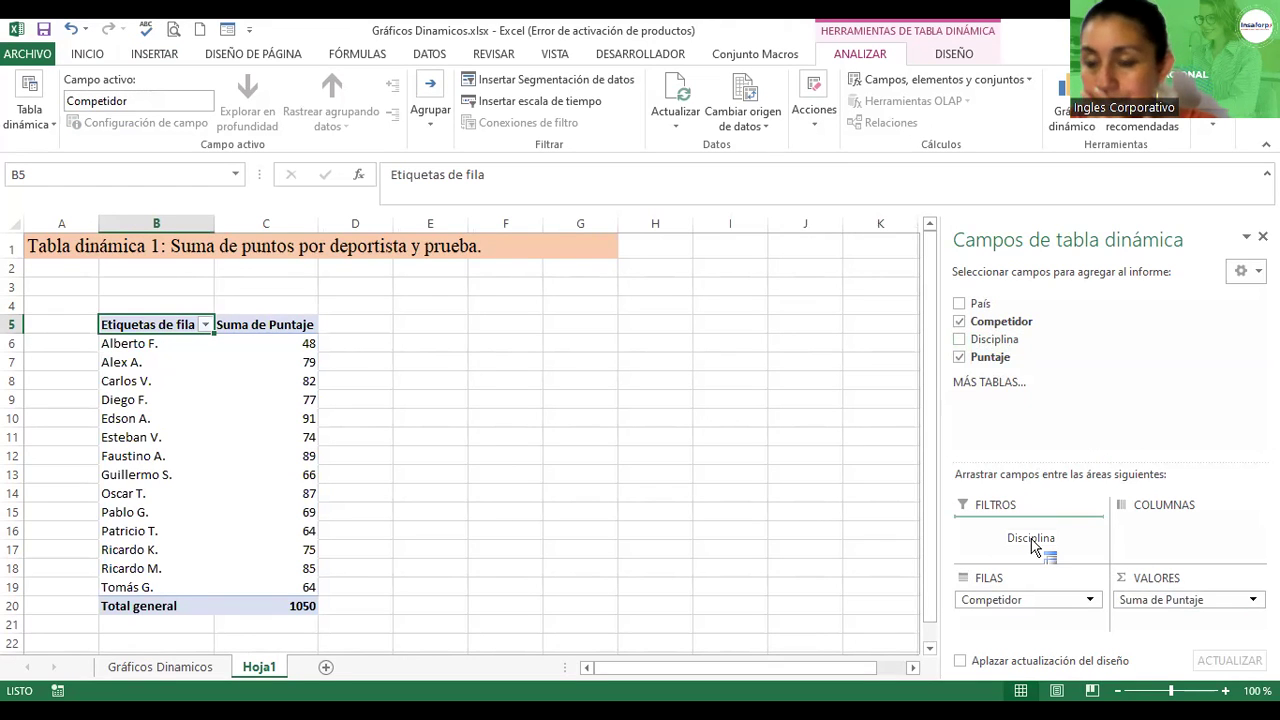
{"action": "left_click_drag", "start_coordinate": [1033, 546], "coordinate": [1141, 535]}
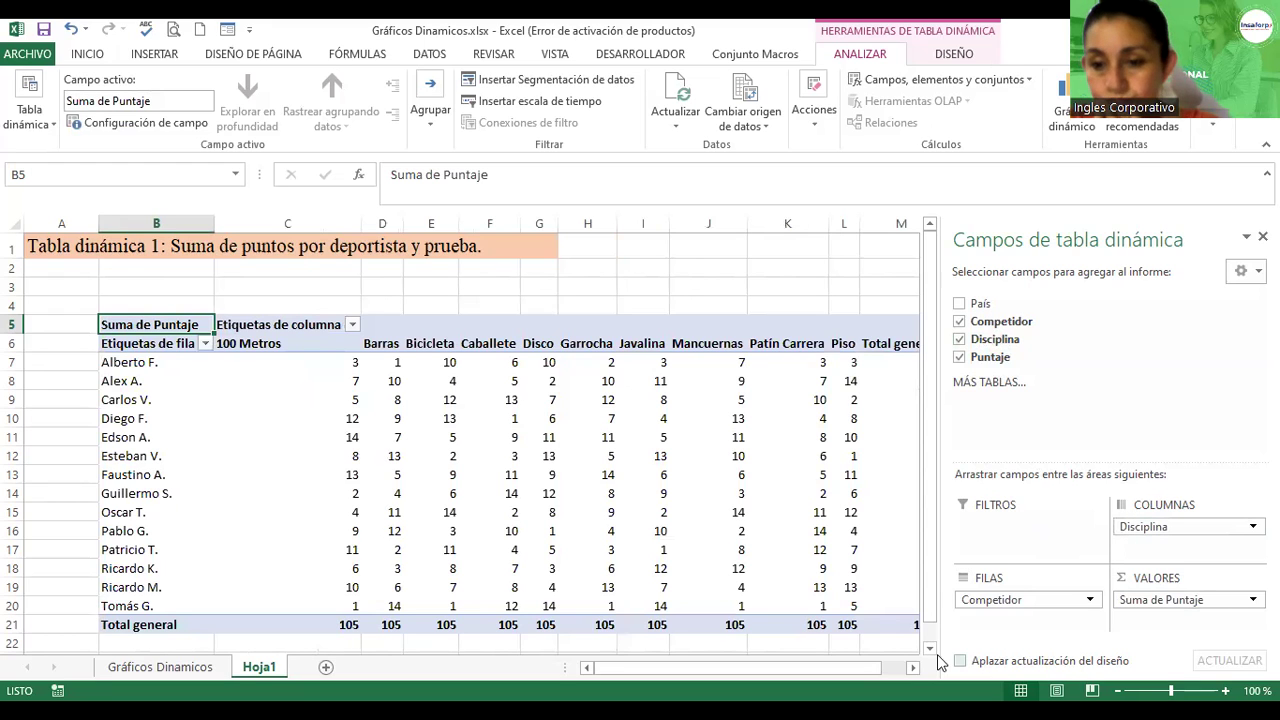
{"action": "mouse_move", "coordinate": [870, 667]}
{"action": "left_mouse_down"}
{"action": "mouse_move", "coordinate": [888, 676]}
{"action": "mouse_move", "coordinate": [872, 668]}
{"action": "left_mouse_up"}
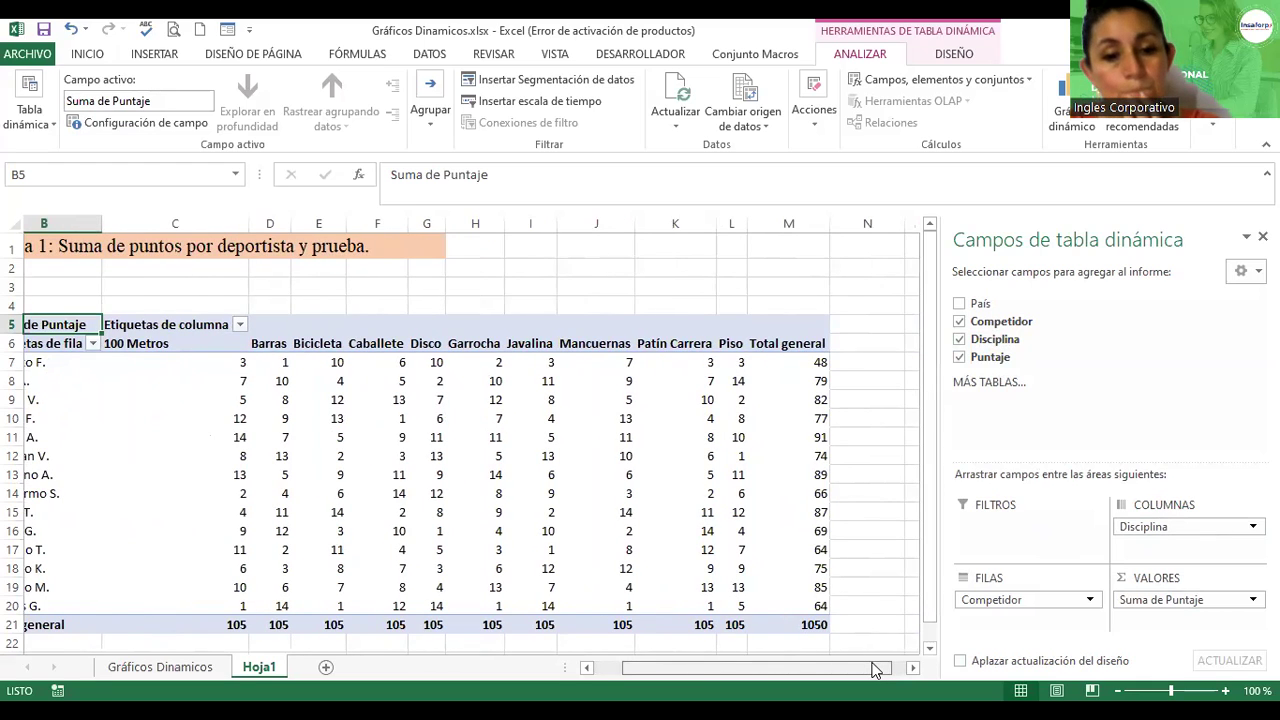
{"action": "left_click_drag", "start_coordinate": [873, 668], "coordinate": [851, 668]}
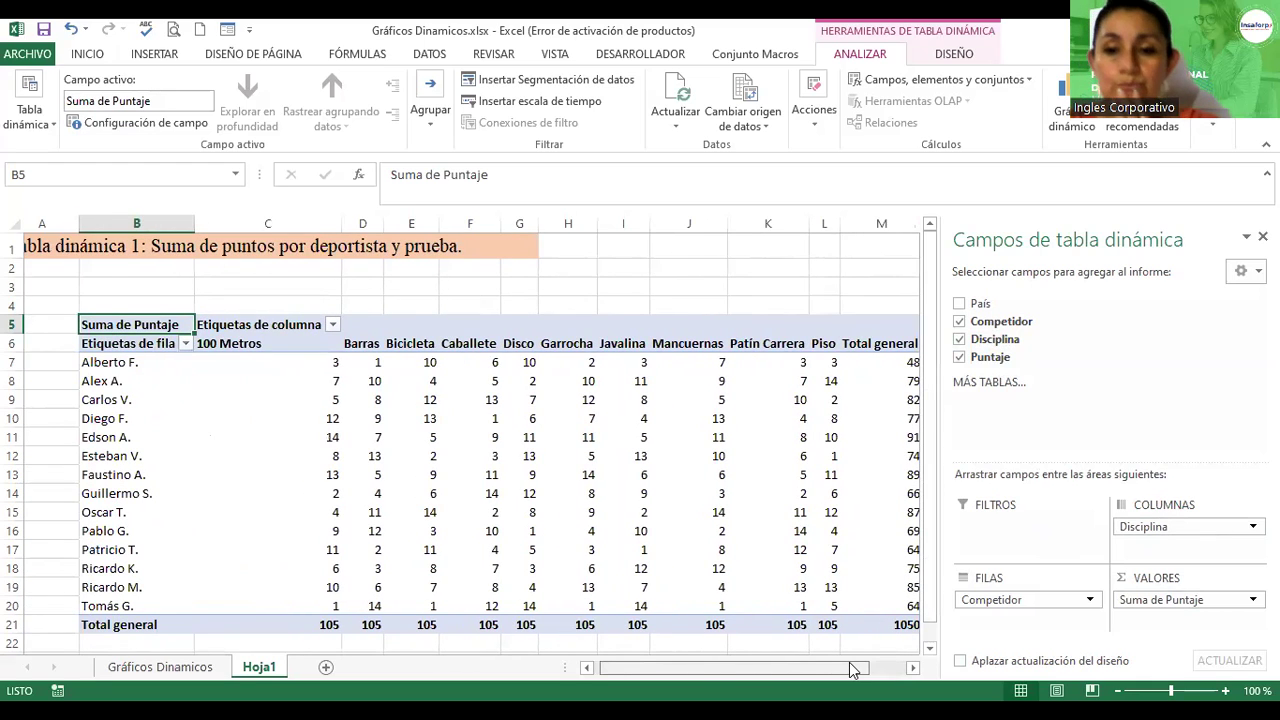
{"action": "left_click_drag", "start_coordinate": [849, 668], "coordinate": [812, 666]}
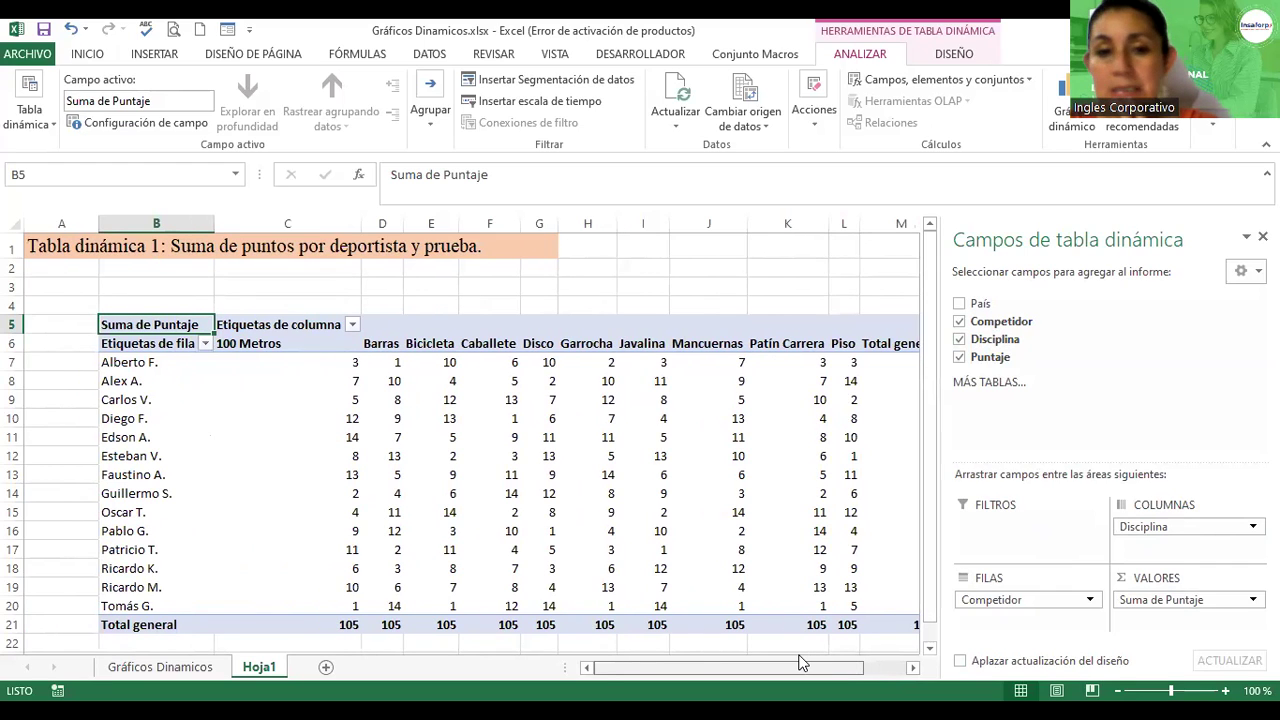
{"action": "left_click", "coordinate": [205, 667]}
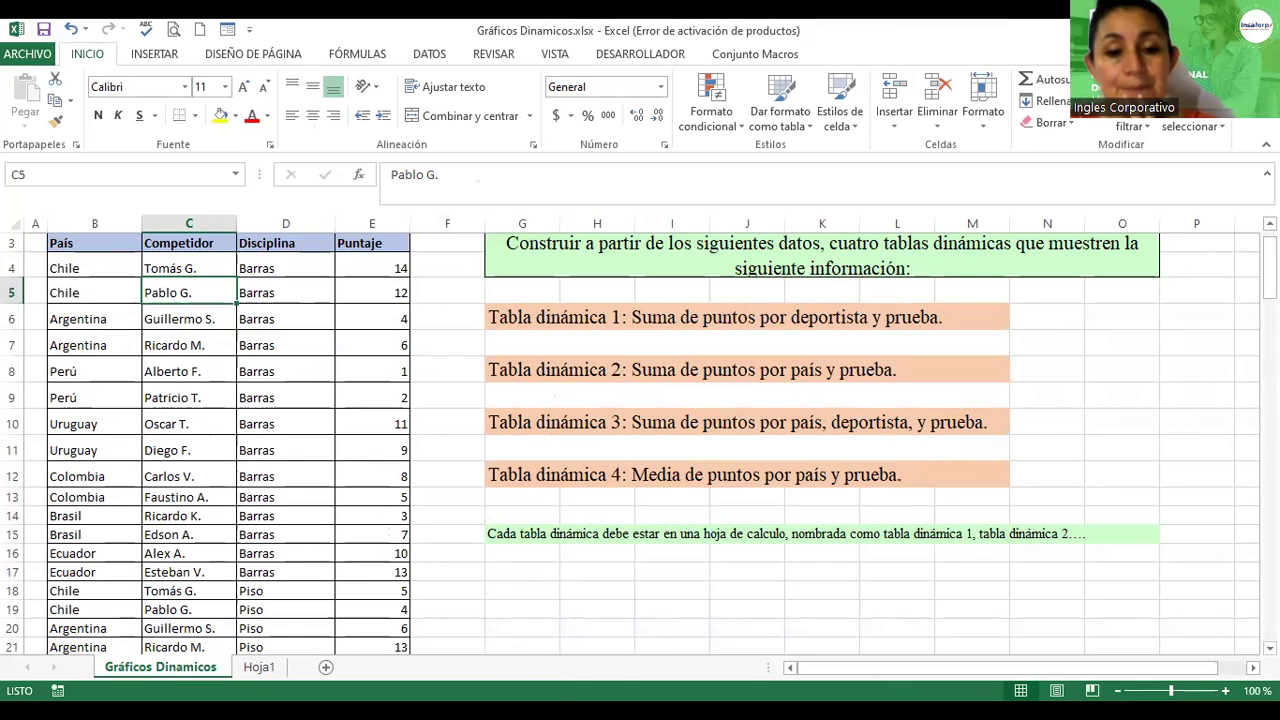
{"action": "left_click", "coordinate": [258, 668]}
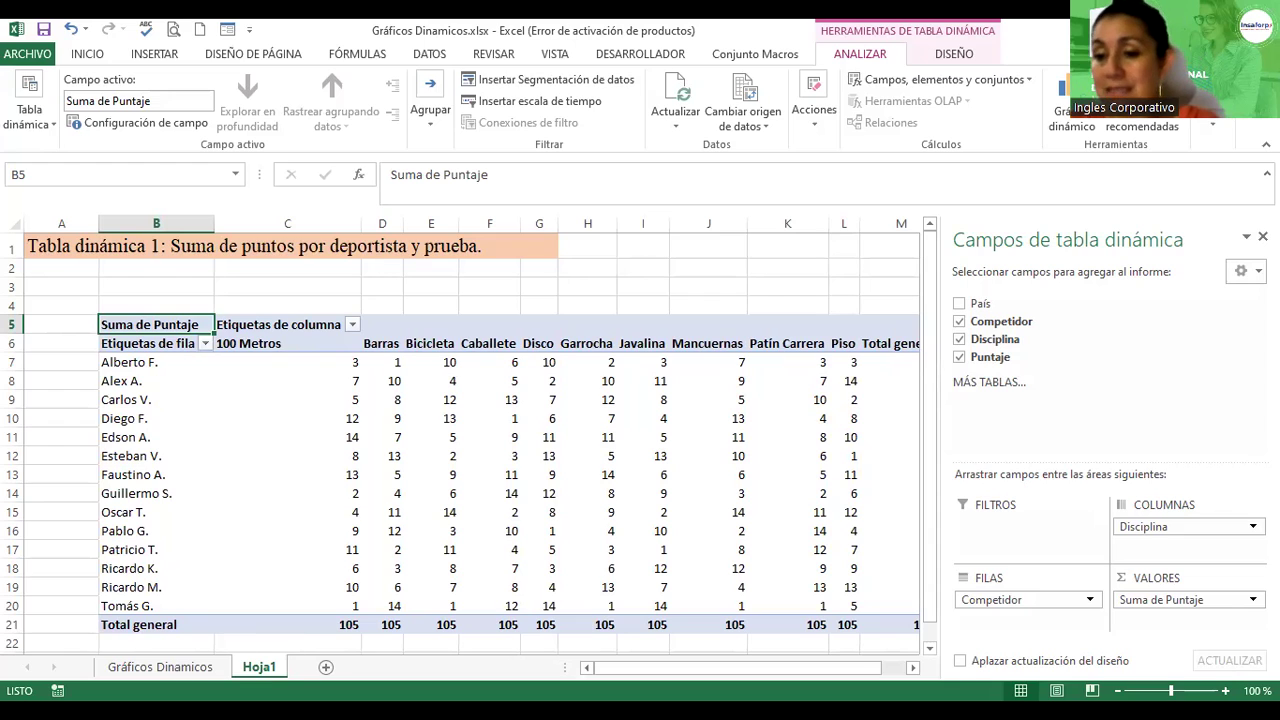
{"action": "left_click_drag", "start_coordinate": [1146, 536], "coordinate": [1137, 551]}
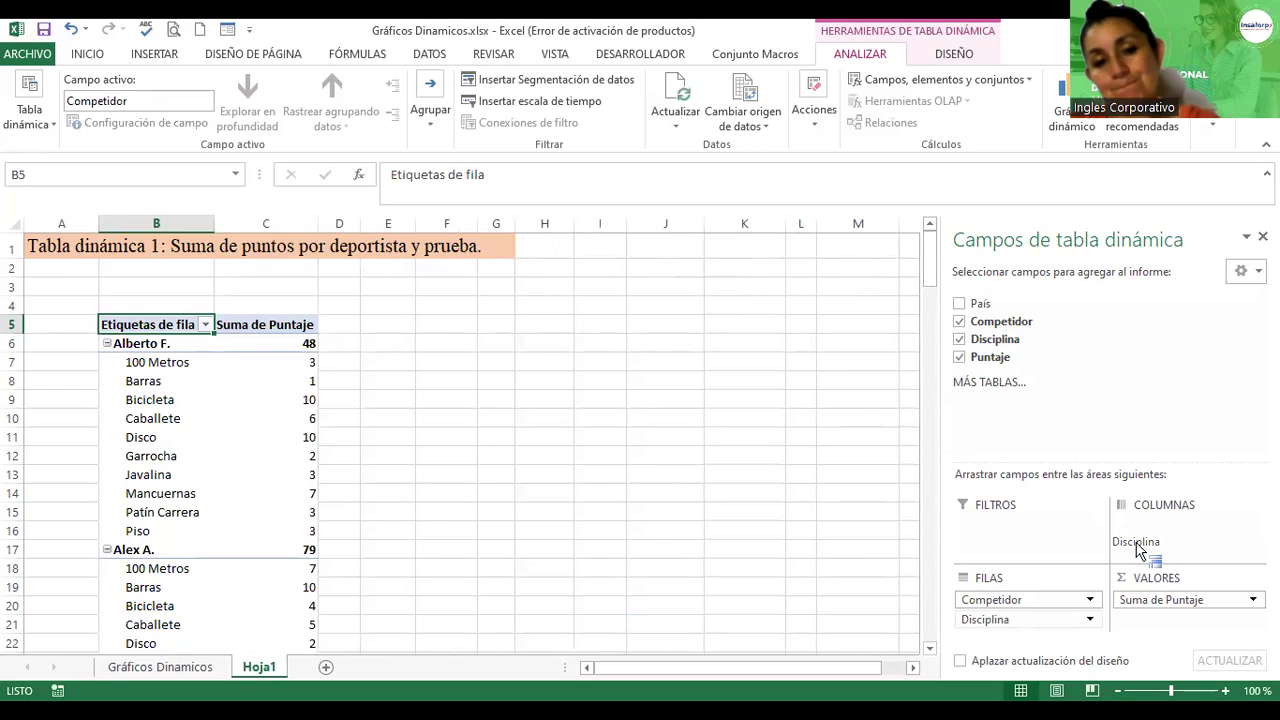
{"action": "mouse_move", "coordinate": [1137, 545]}
{"action": "left_mouse_down"}
{"action": "mouse_move", "coordinate": [1157, 556]}
{"action": "mouse_move", "coordinate": [1151, 527]}
{"action": "left_mouse_up"}
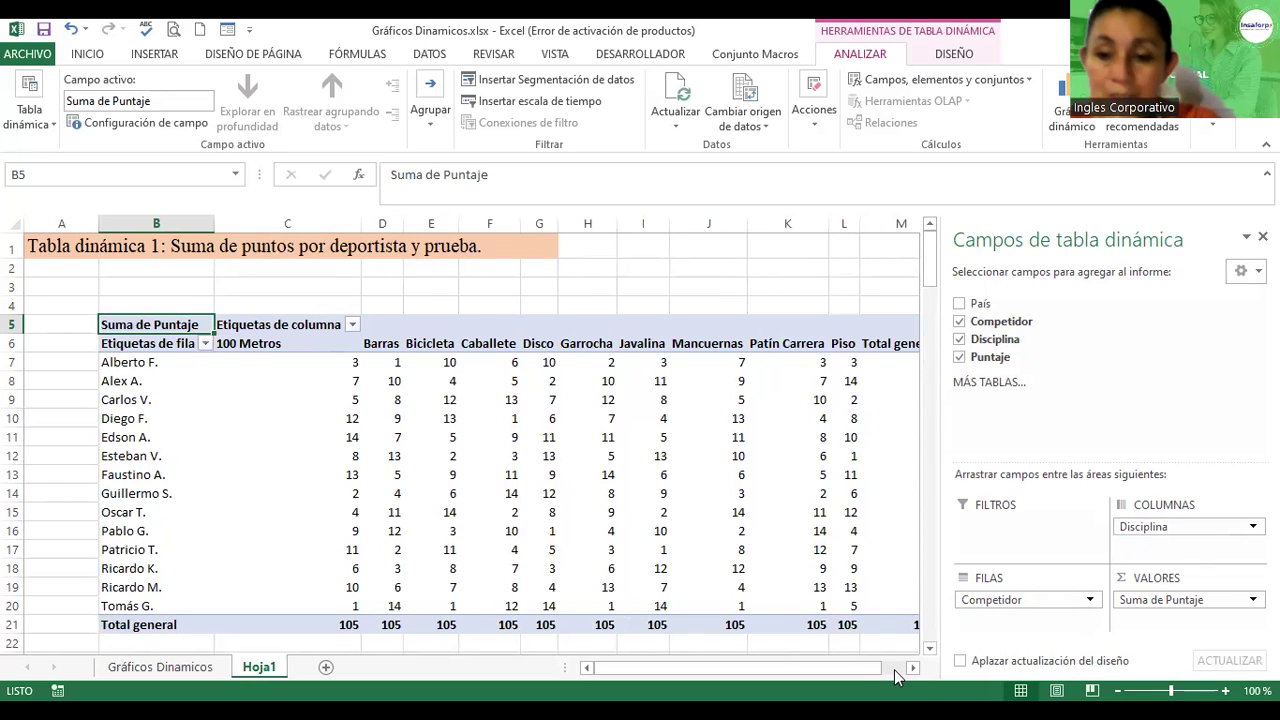
{"action": "left_click", "coordinate": [912, 668]}
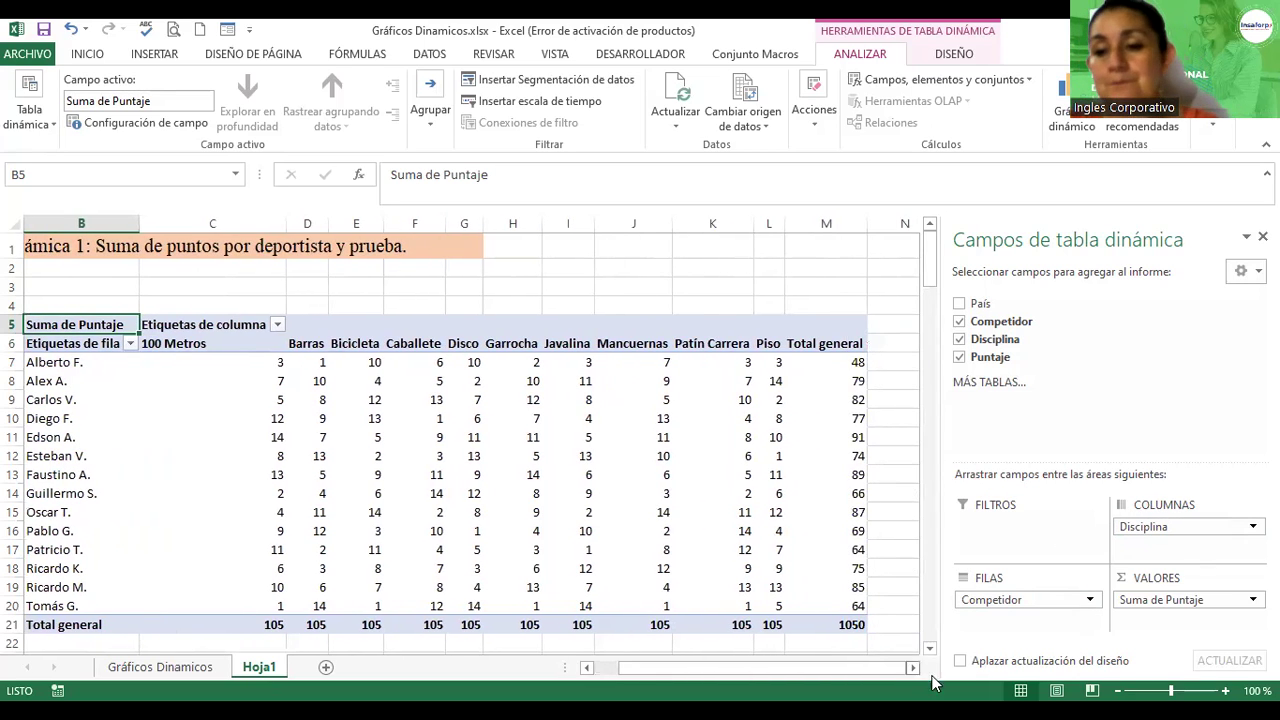
{"action": "left_click", "coordinate": [1117, 690]}
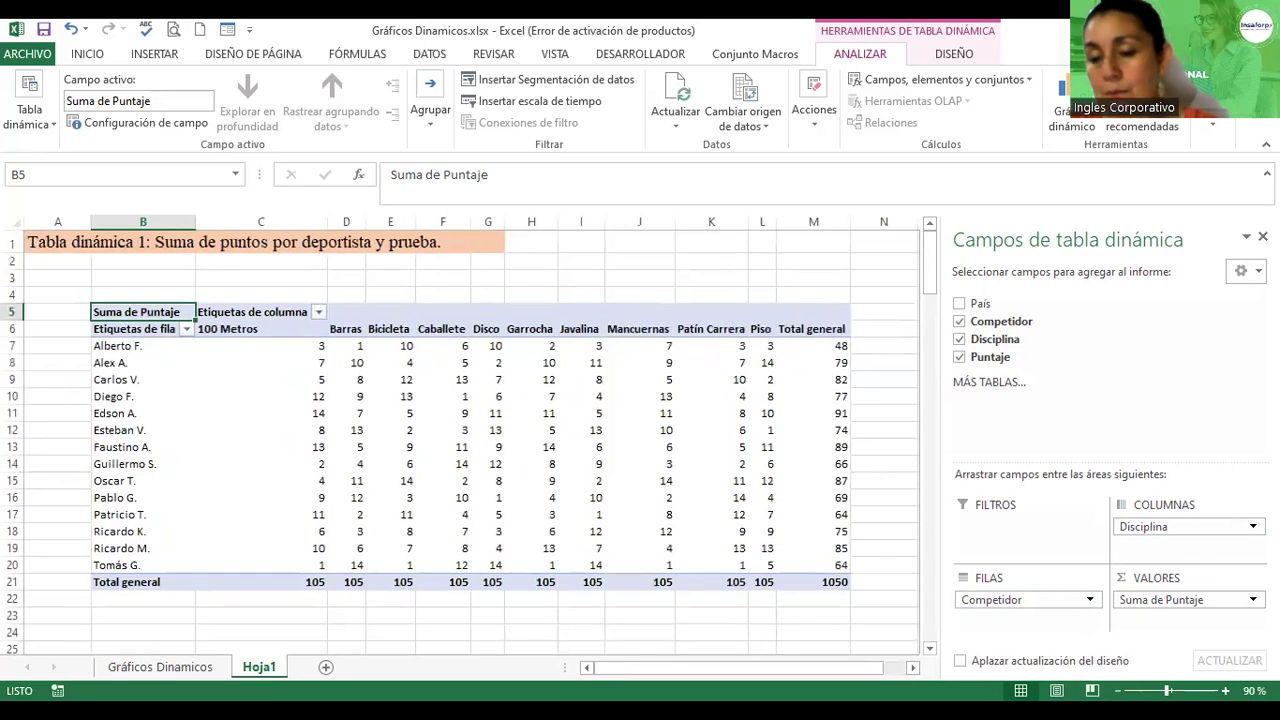
{"action": "left_click", "coordinate": [1117, 690]}
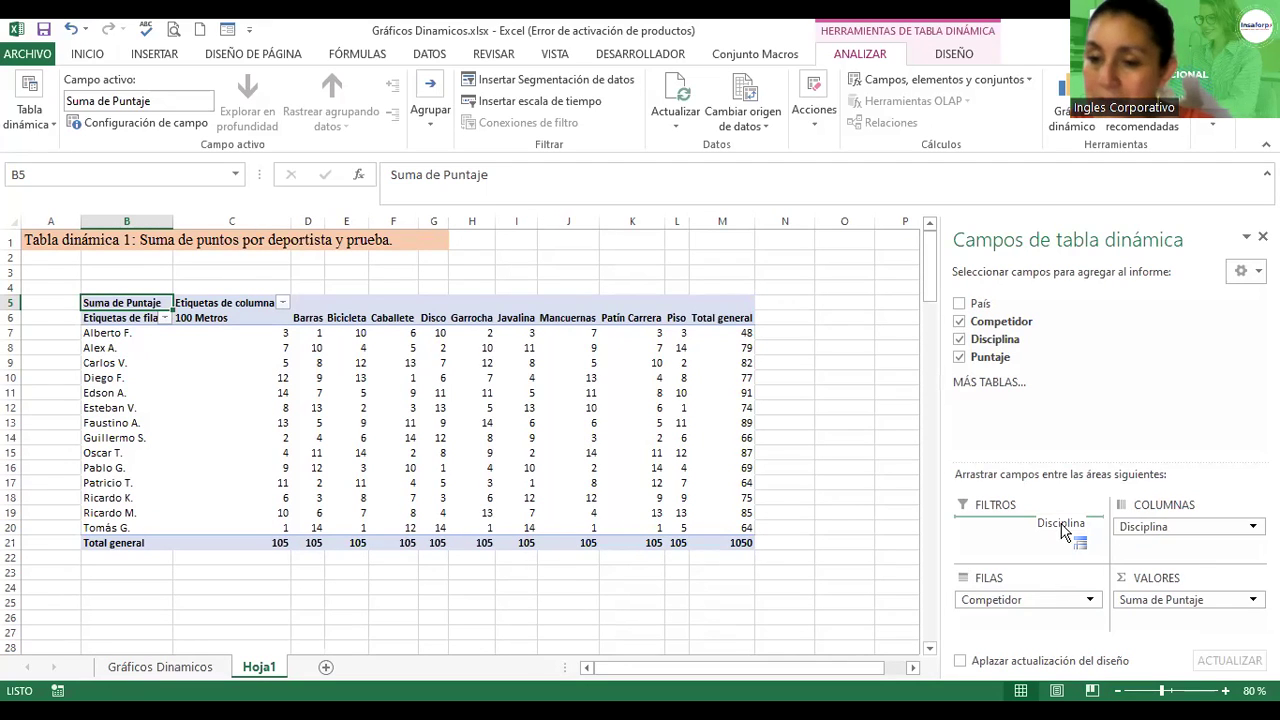
- Move Disciplina to Filtros and filter the pivot table to Caballete
{"action": "left_click_drag", "start_coordinate": [1135, 527], "coordinate": [1022, 527]}
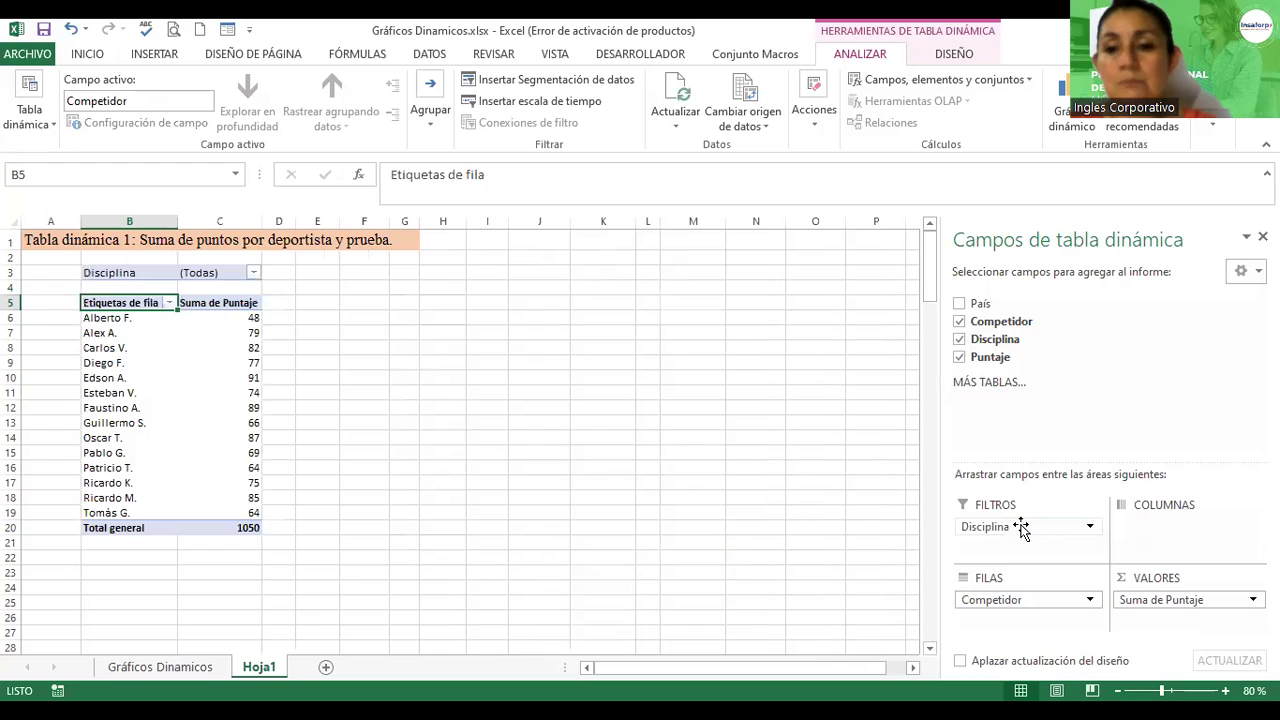
{"action": "left_click", "coordinate": [1091, 528]}
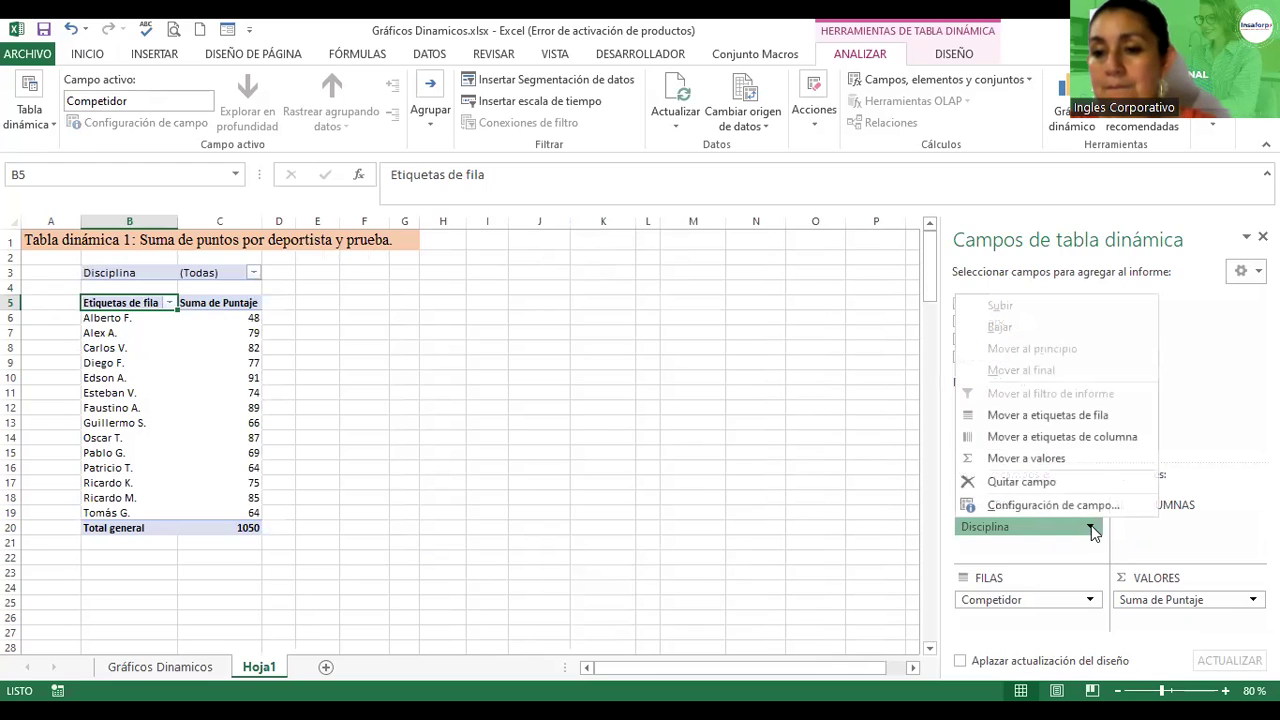
{"action": "left_click", "coordinate": [1003, 528]}
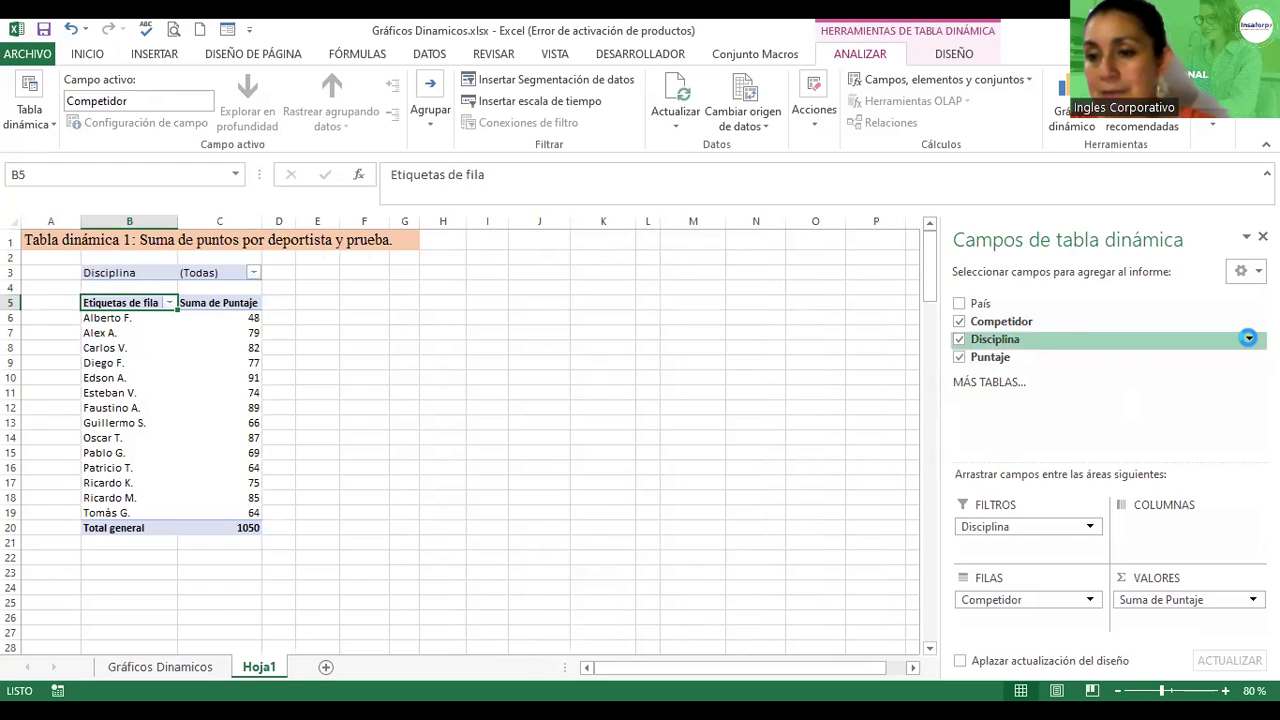
{"action": "left_click", "coordinate": [1248, 338]}
{"action": "left_click", "coordinate": [790, 447]}
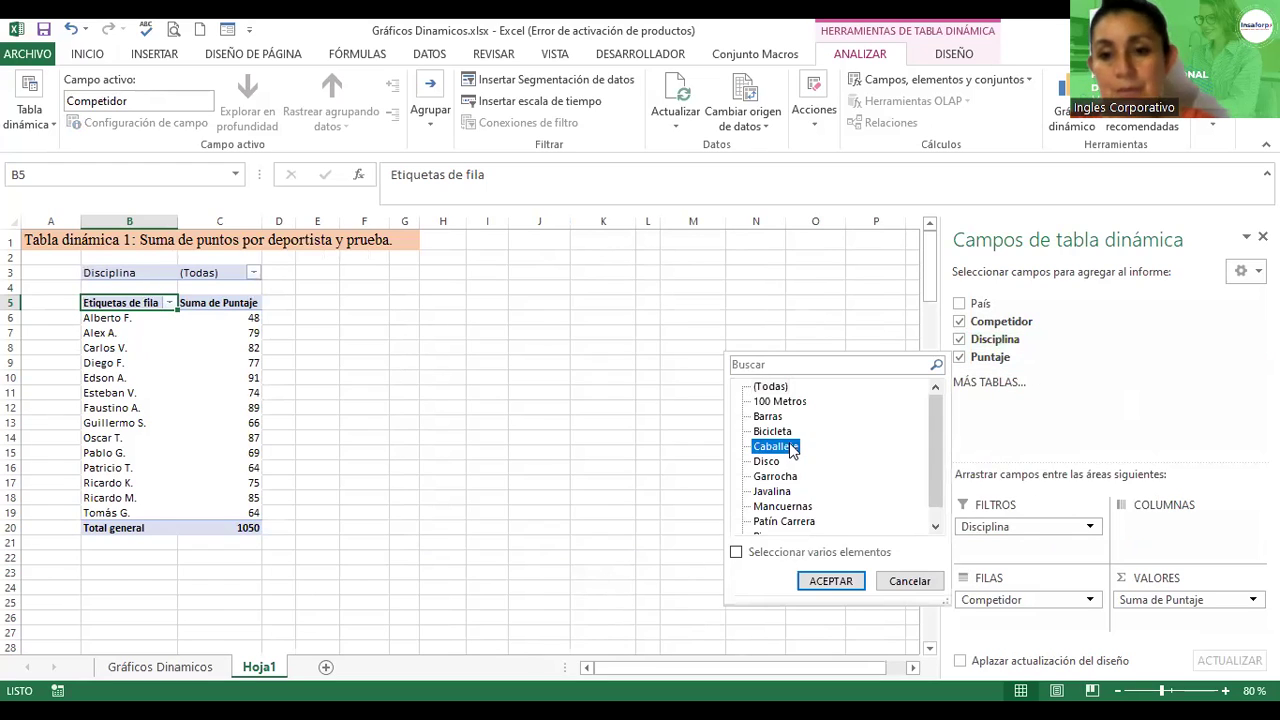
{"action": "left_click", "coordinate": [840, 582]}
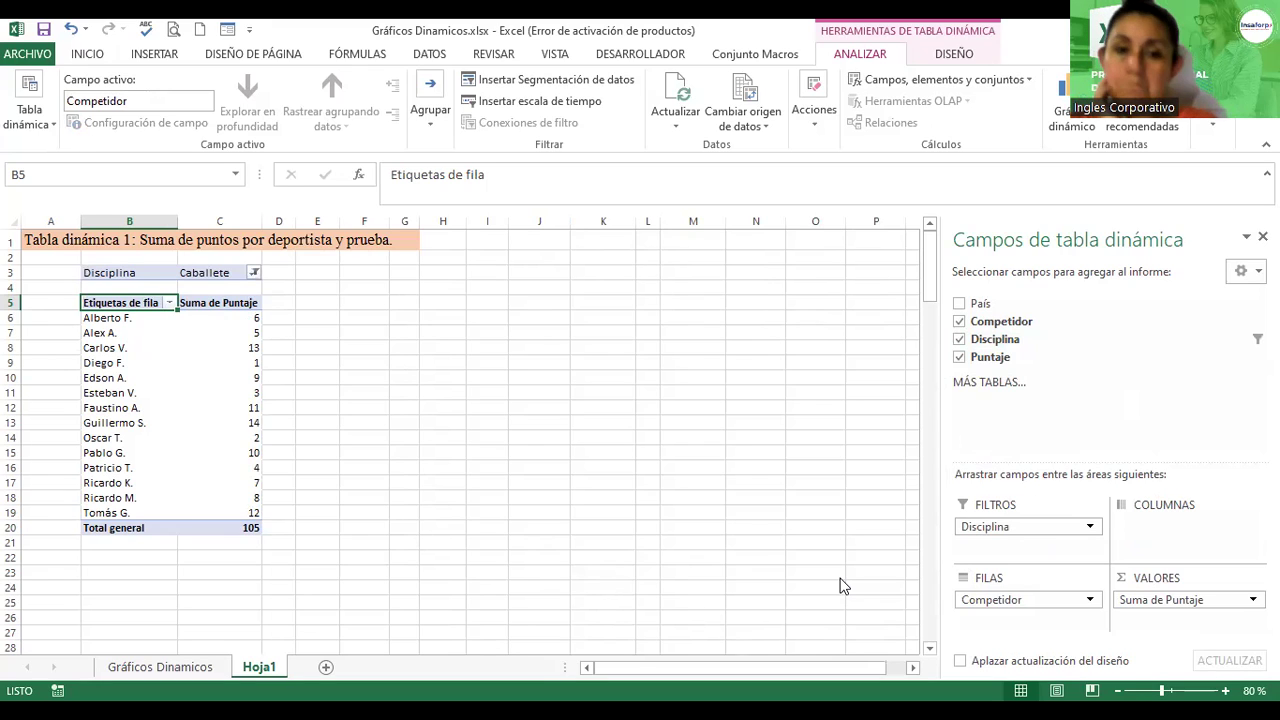
{"action": "left_click", "coordinate": [183, 376]}
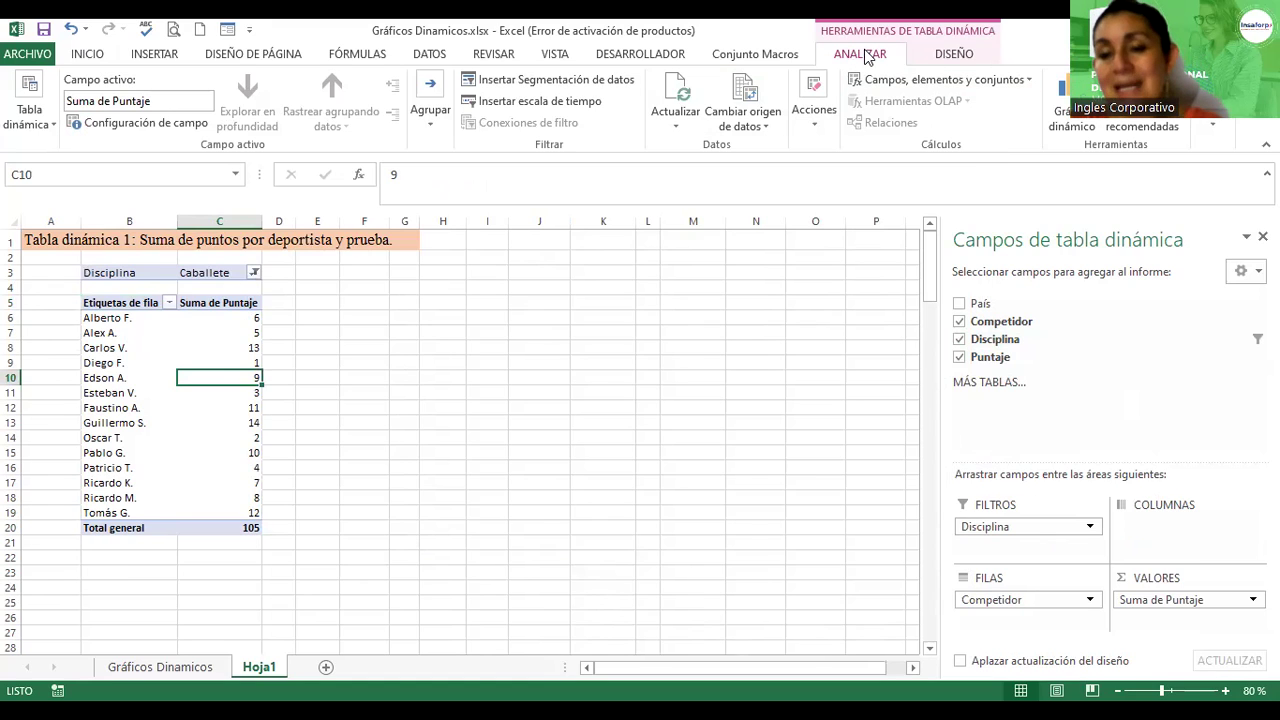
- Insert a 3D clustered column pivot chart and move it up beside the pivot table
{"action": "left_click", "coordinate": [1065, 108]}
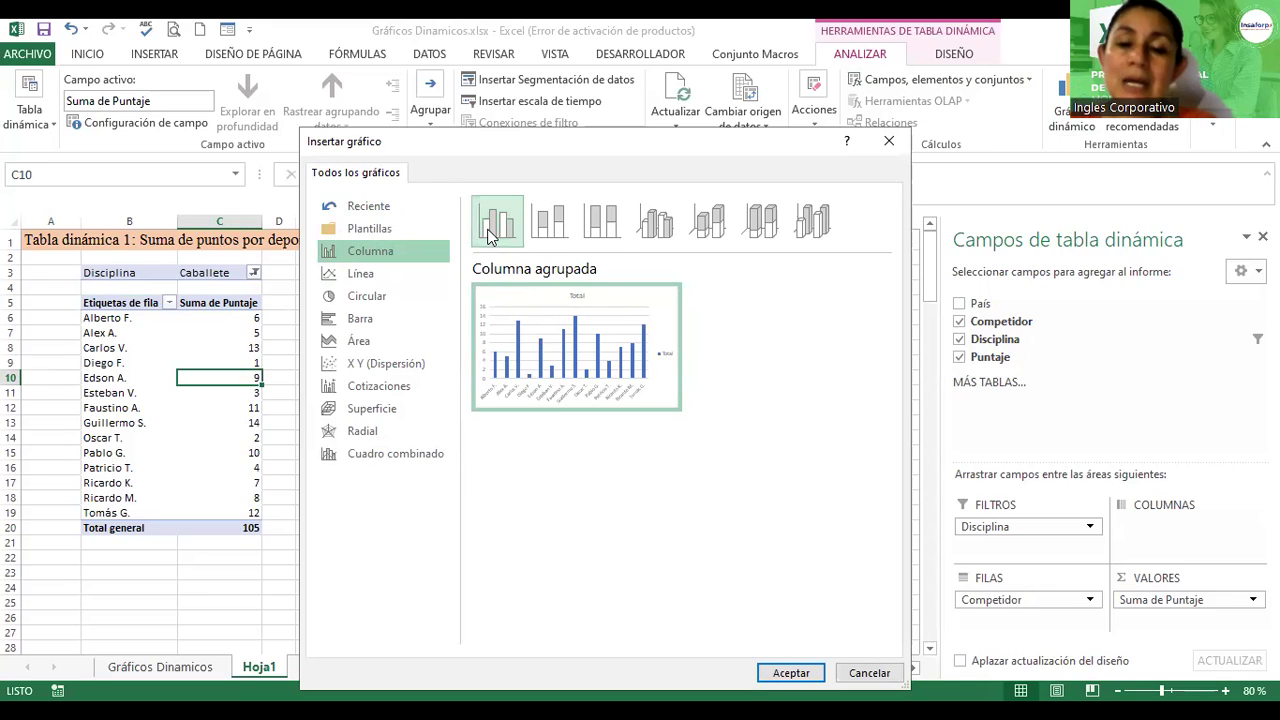
{"action": "left_click", "coordinate": [563, 232]}
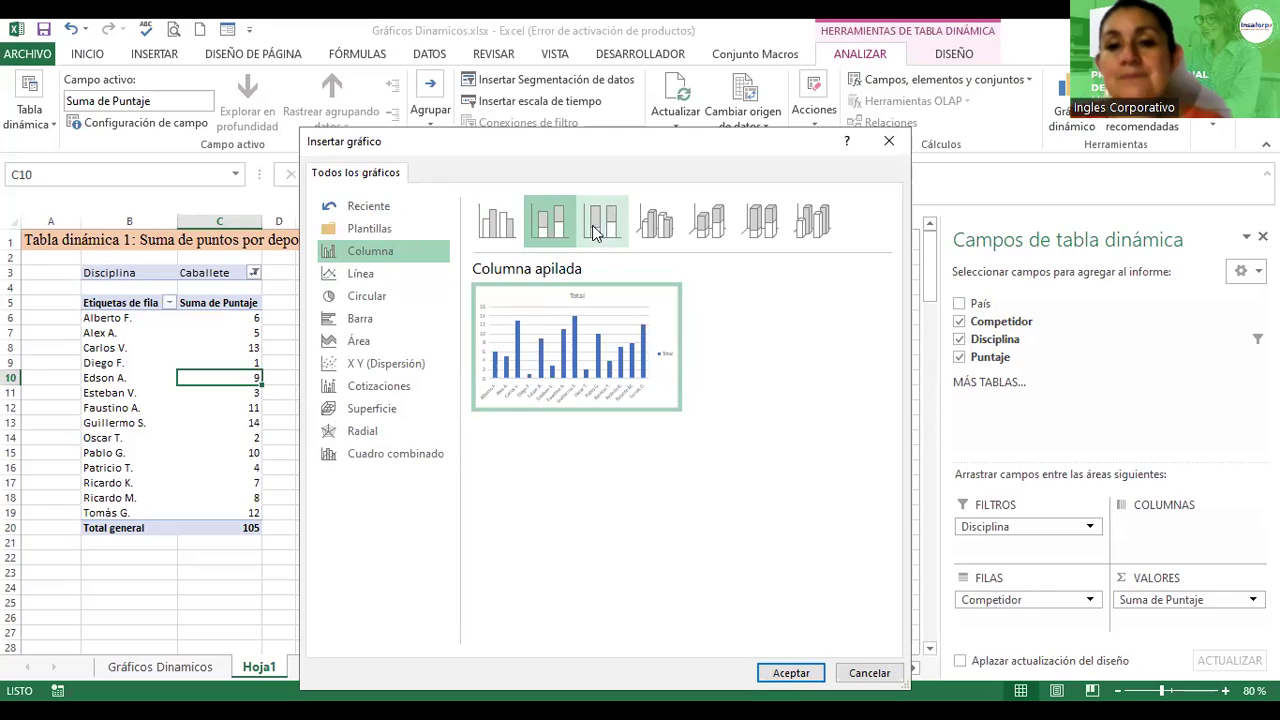
{"action": "left_click", "coordinate": [597, 232]}
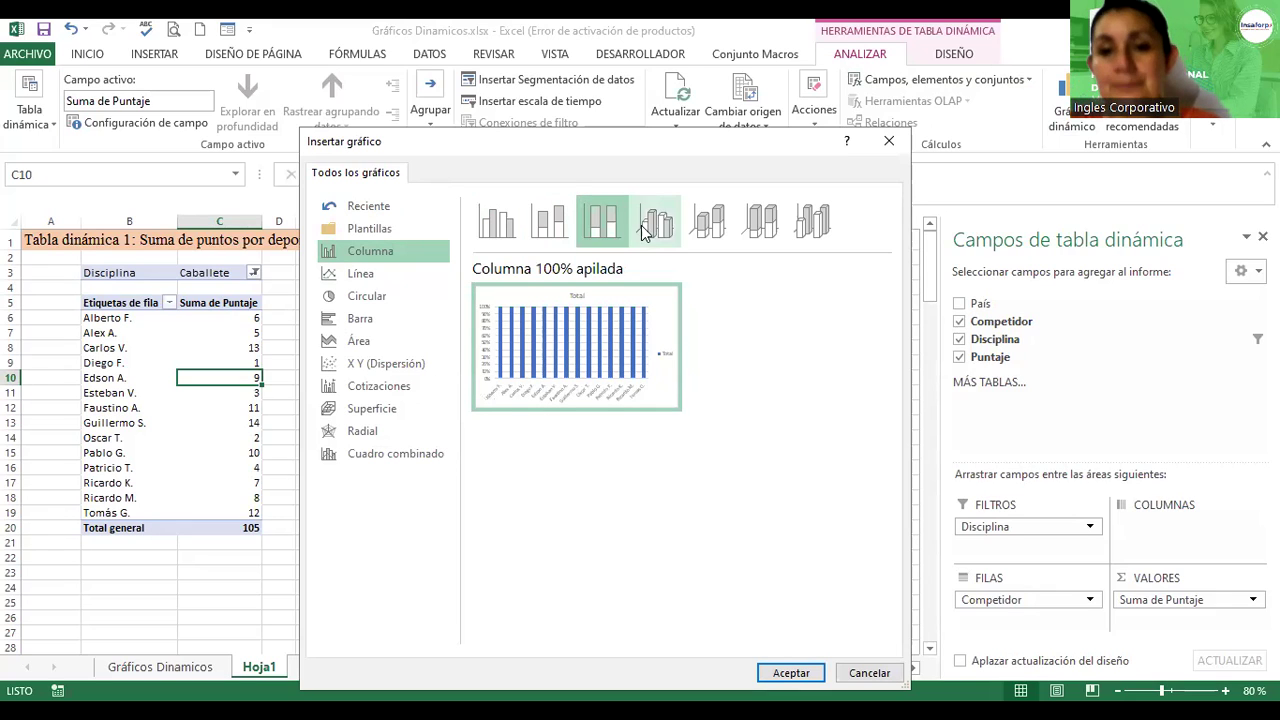
{"action": "left_click", "coordinate": [652, 230]}
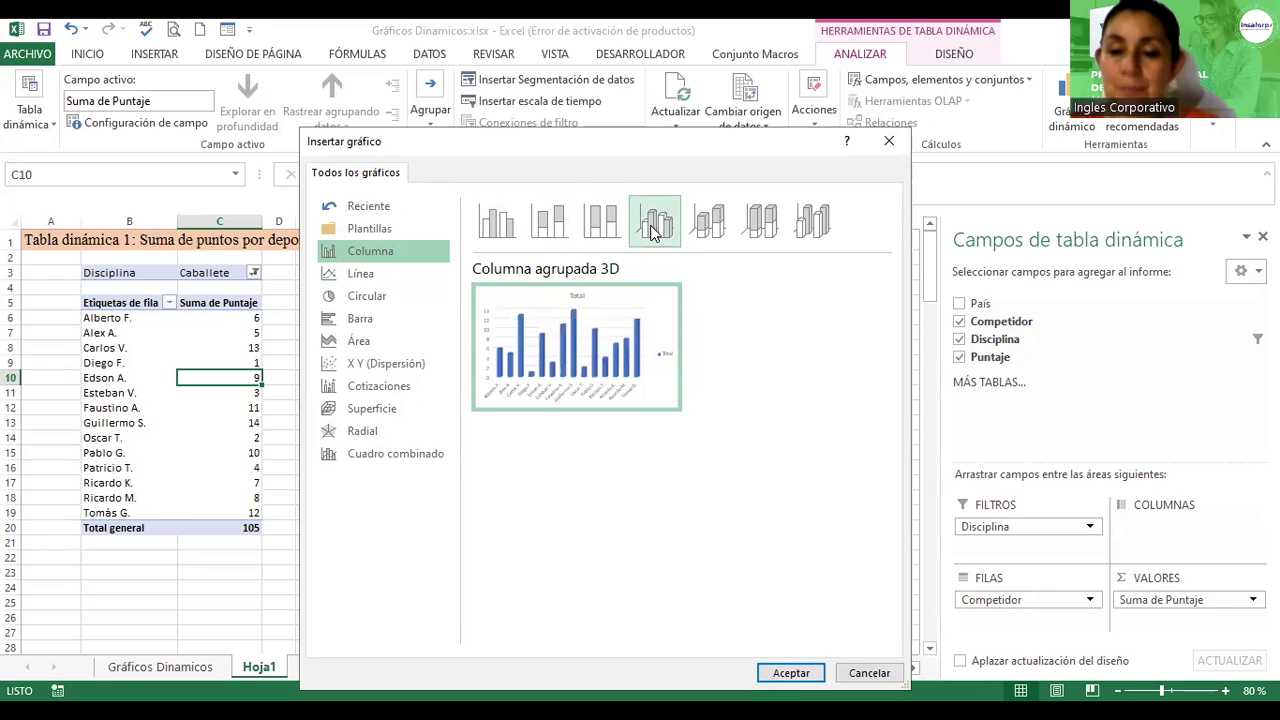
{"action": "left_click", "coordinate": [712, 230]}
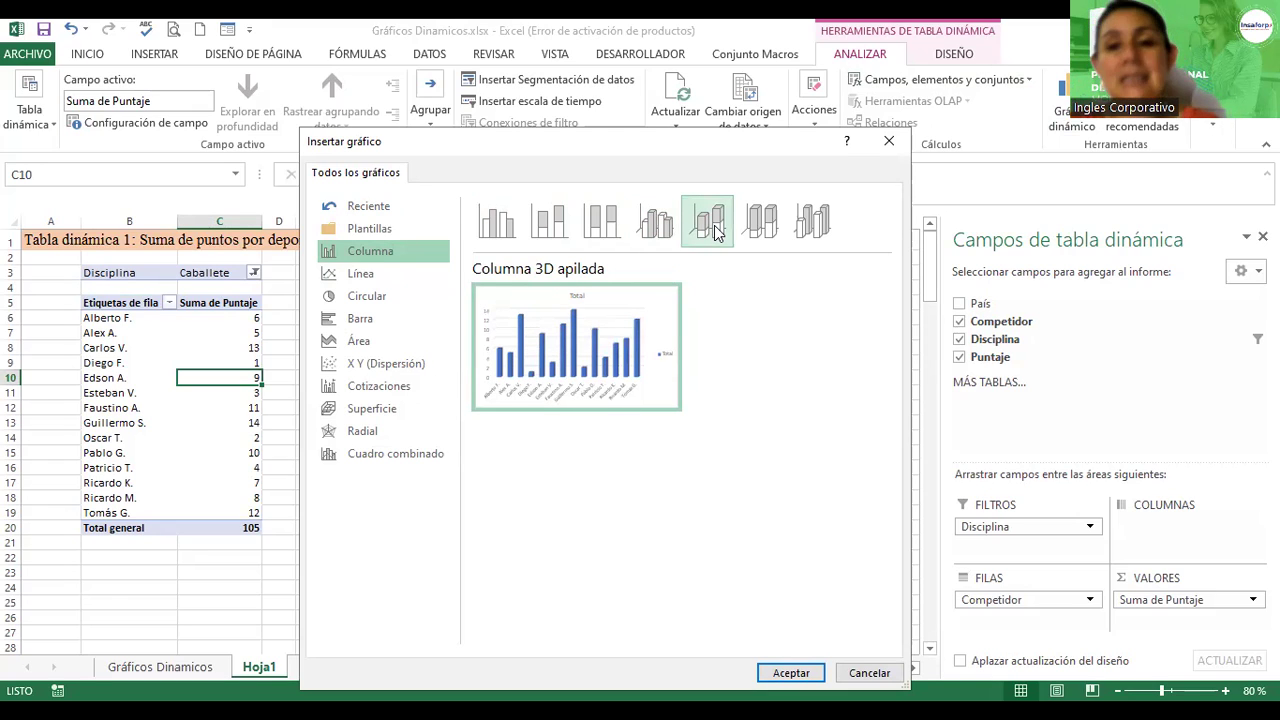
{"action": "left_click", "coordinate": [660, 226]}
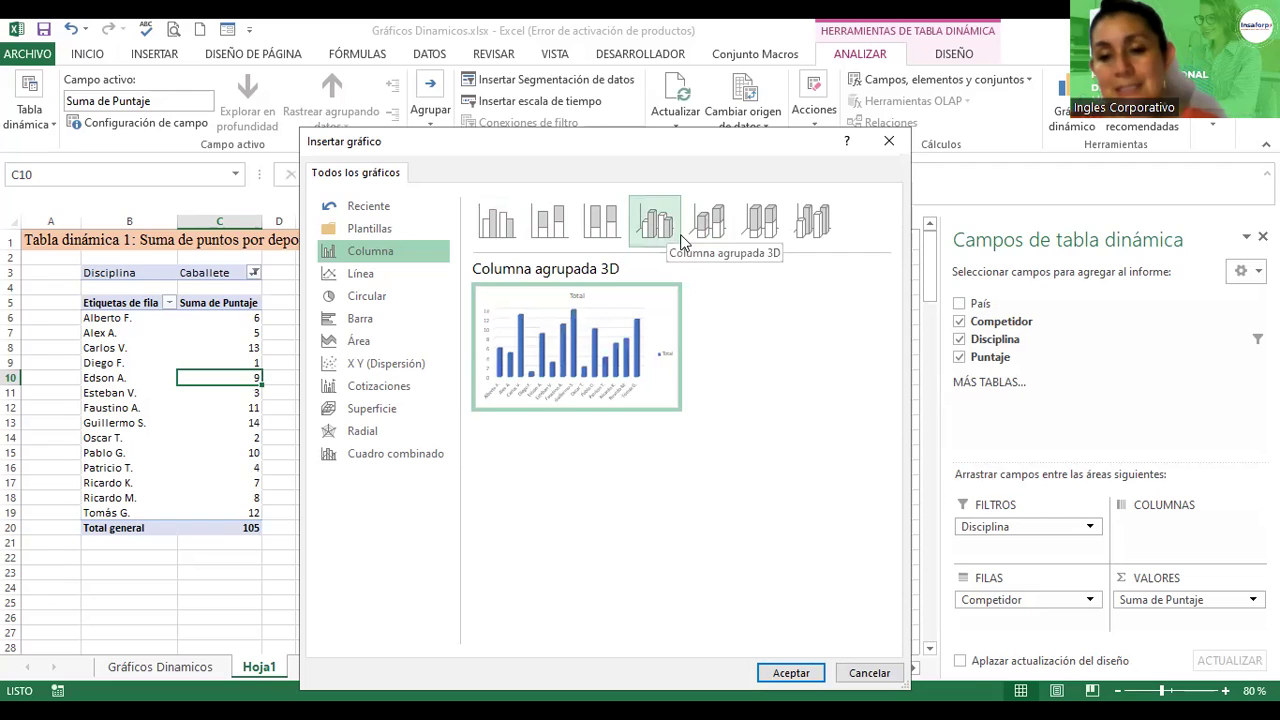
{"action": "left_click", "coordinate": [790, 673]}
{"action": "left_click_drag", "start_coordinate": [600, 366], "coordinate": [608, 292]}
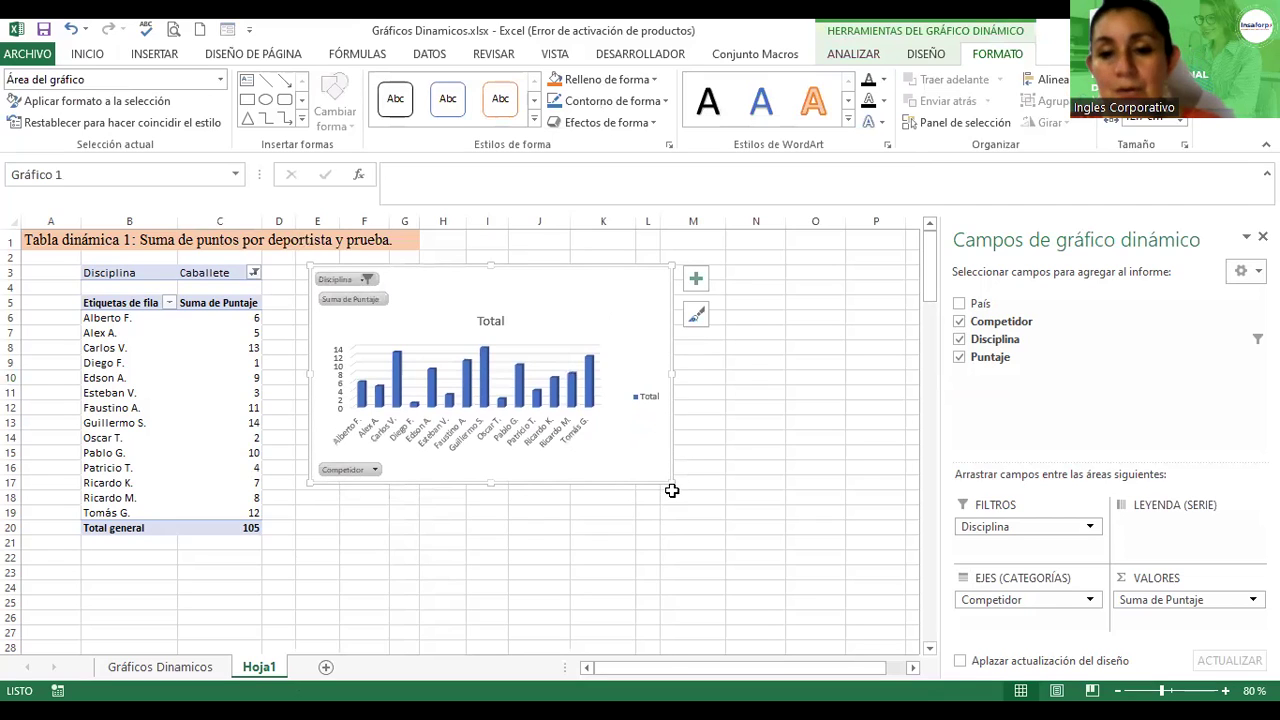
- Stretch the column pivot chart so it spans roughly columns D–O and rows 3–24
{"action": "mouse_move", "coordinate": [672, 488]}
{"action": "left_mouse_down"}
{"action": "mouse_move", "coordinate": [820, 530]}
{"action": "mouse_move", "coordinate": [895, 530]}
{"action": "left_mouse_up"}
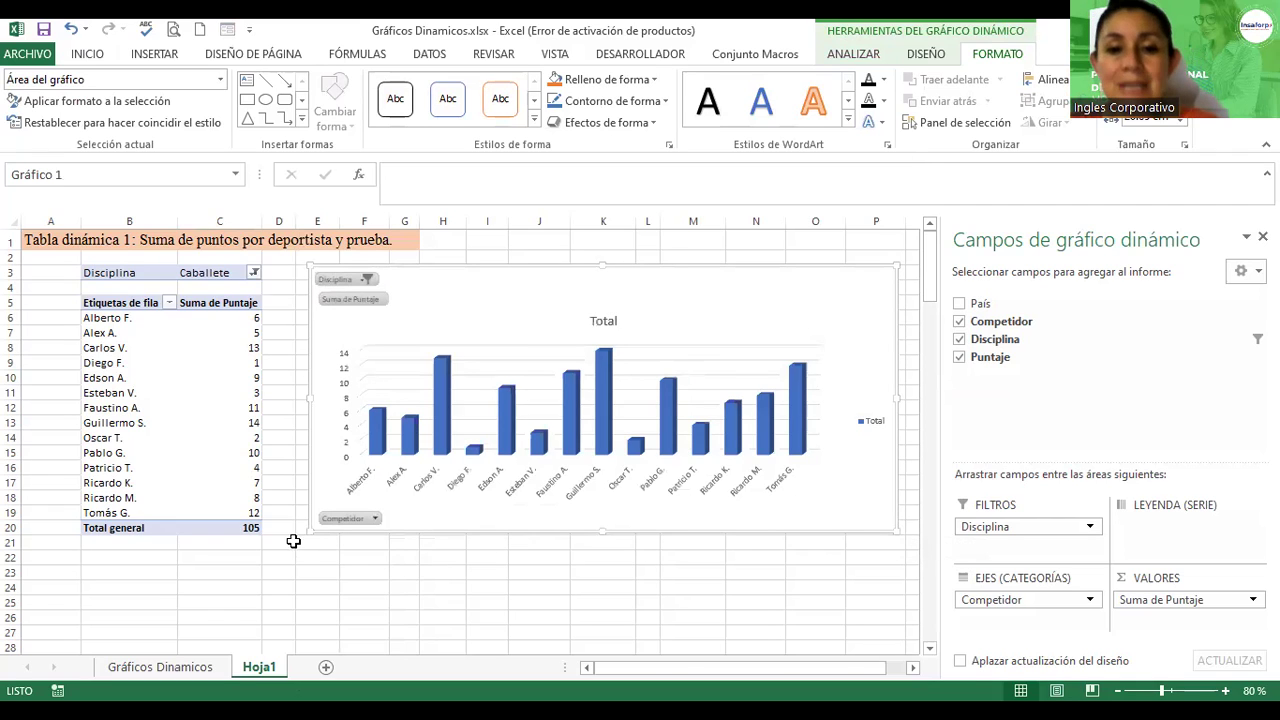
{"action": "left_click_drag", "start_coordinate": [310, 531], "coordinate": [277, 605]}
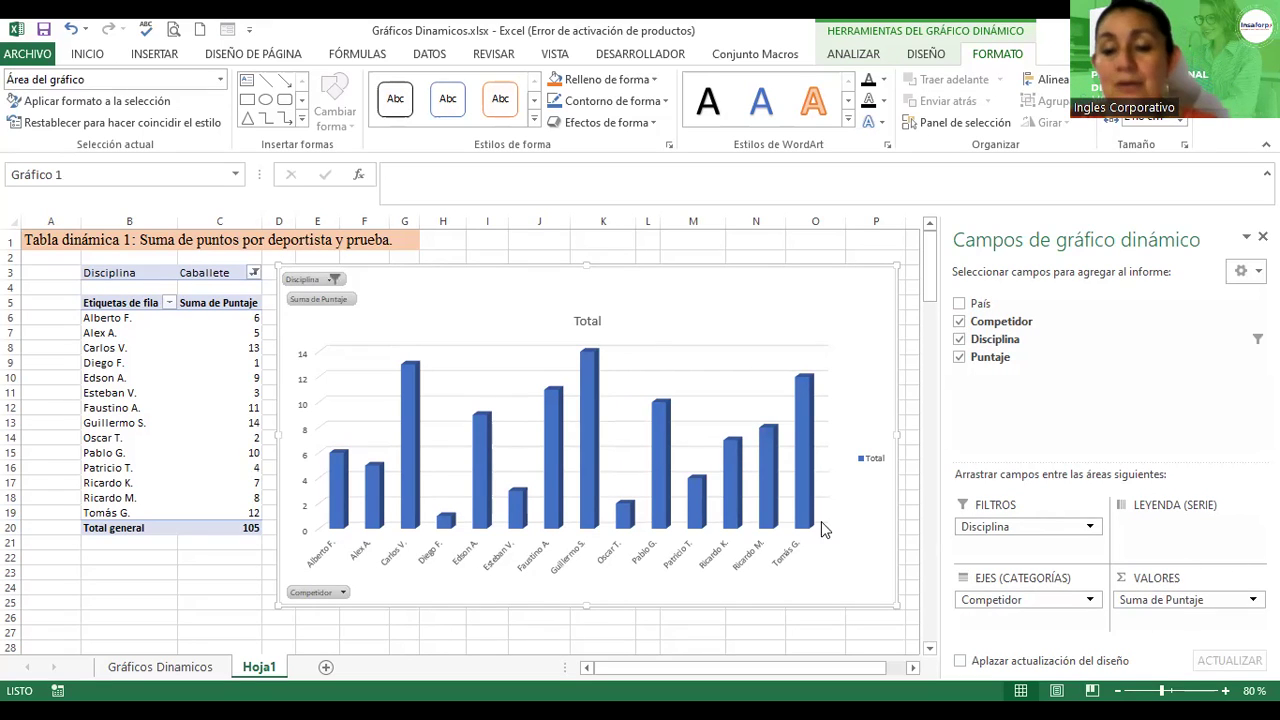
- Replace the chart title Total with 'Gráfico Dinámico por Deportista y Disciplina'
{"action": "left_click", "coordinate": [586, 321]}
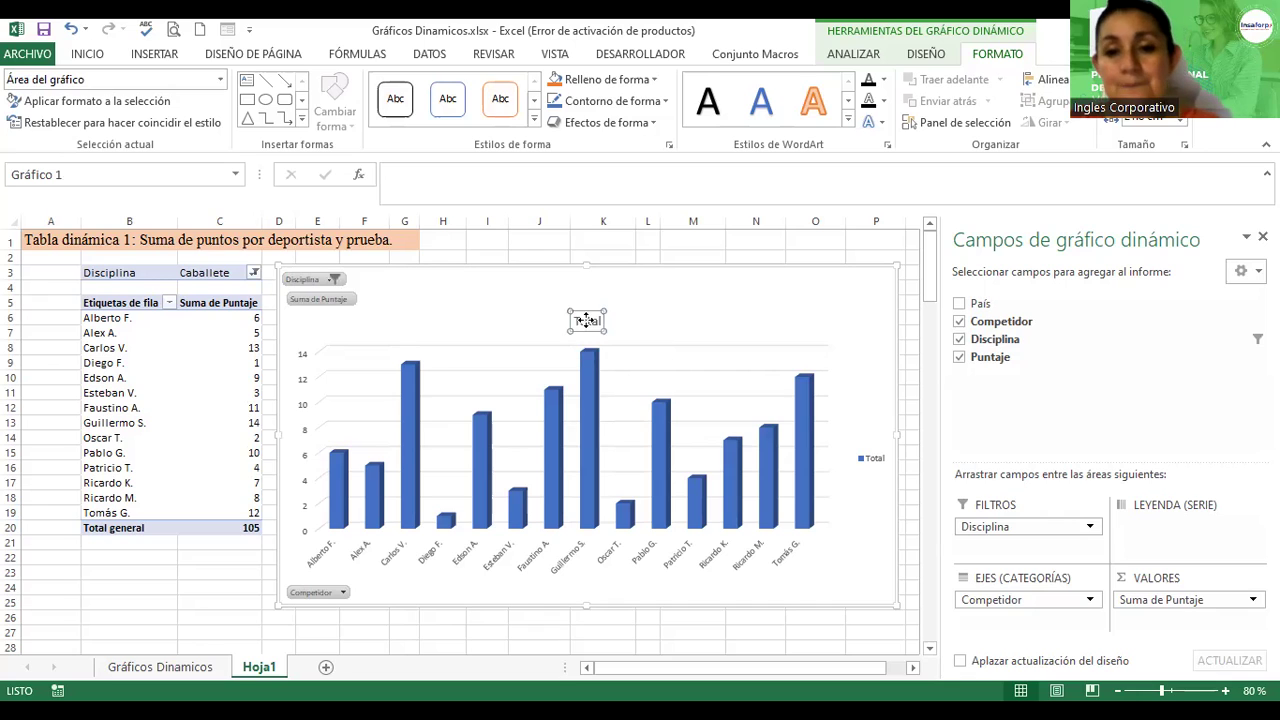
{"action": "right_click", "coordinate": [588, 325]}
{"action": "left_click", "coordinate": [577, 321]}
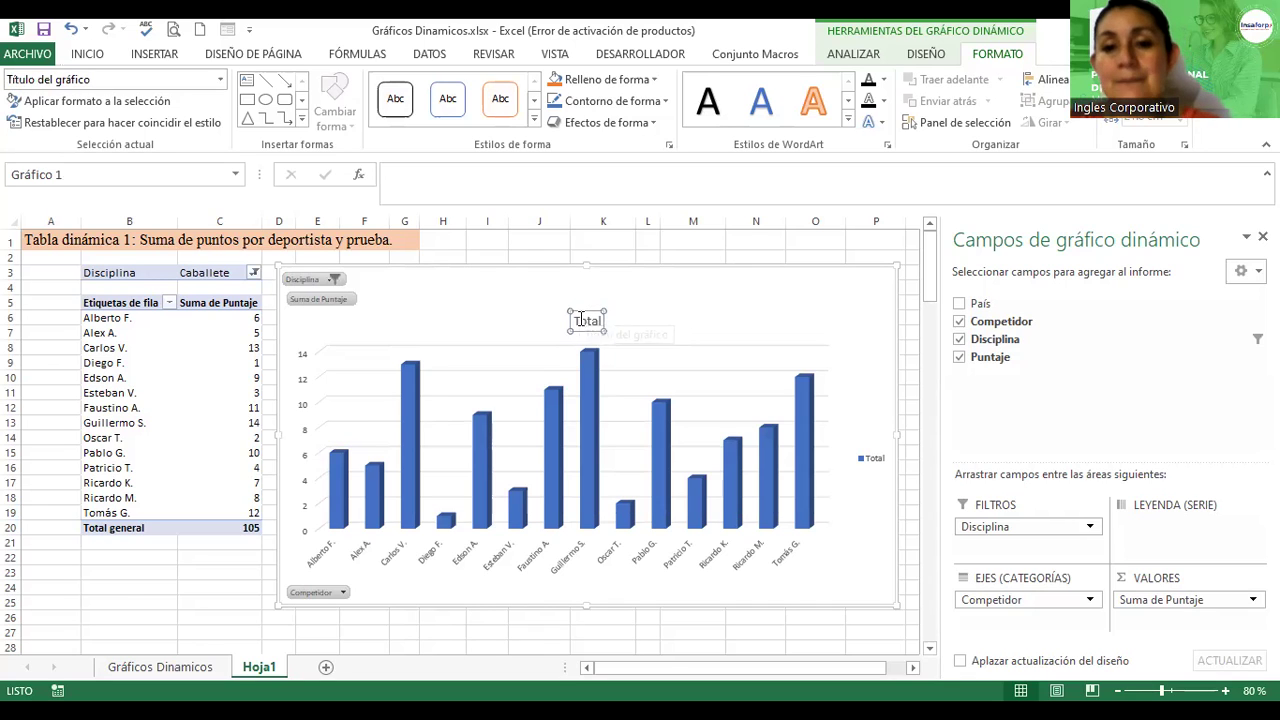
{"action": "left_click_drag", "start_coordinate": [576, 320], "coordinate": [604, 320]}
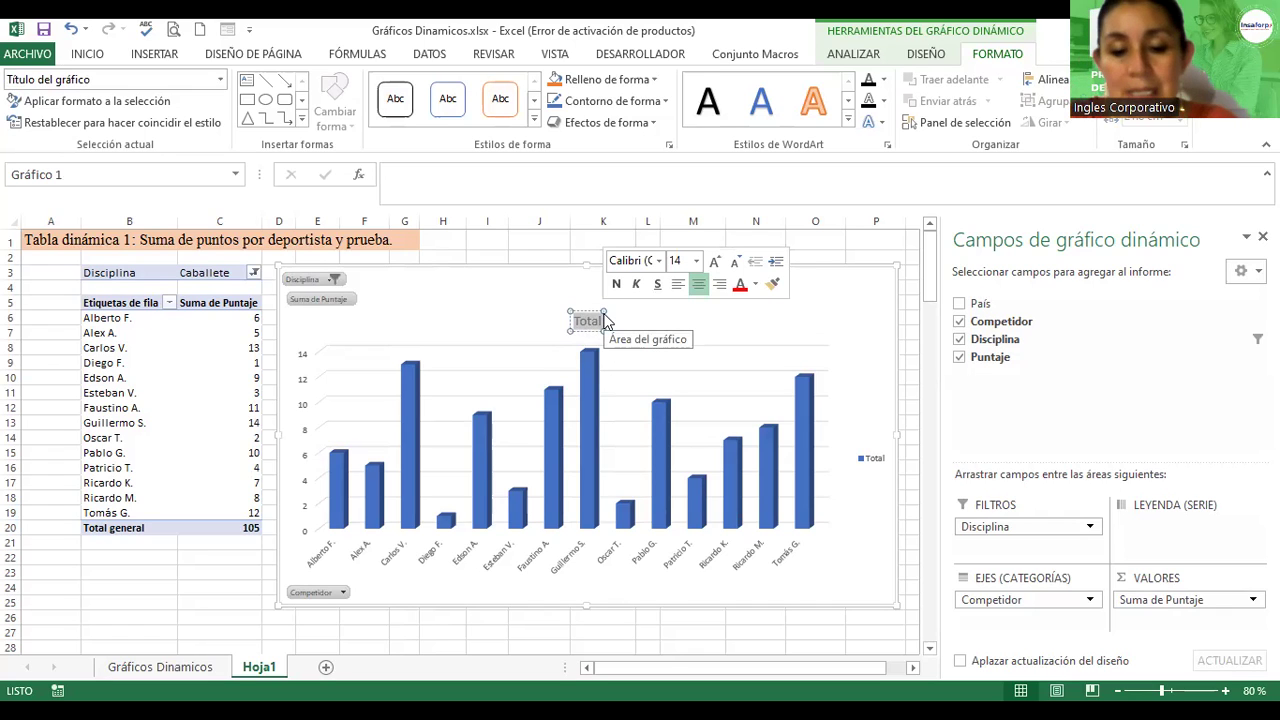
{"action": "type", "text": "Gráfico Dina"}
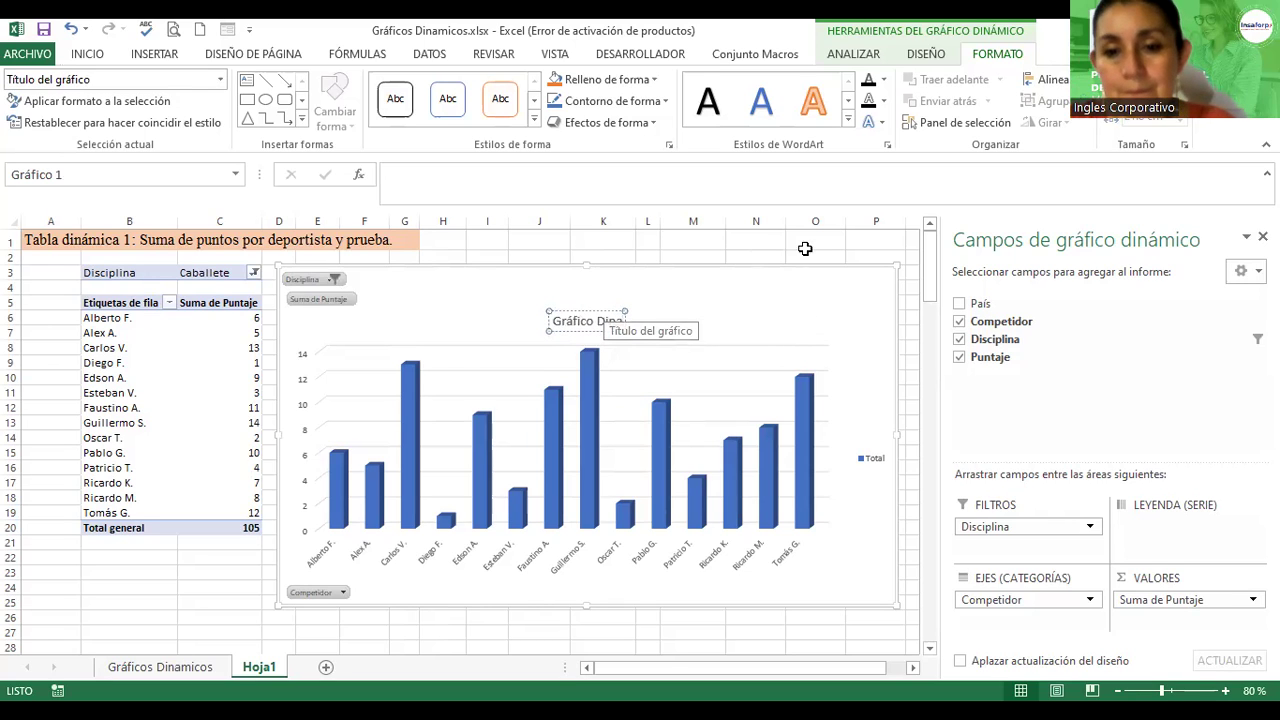
{"action": "key", "text": "BackSpace"}
{"action": "type", "text": "ám"}
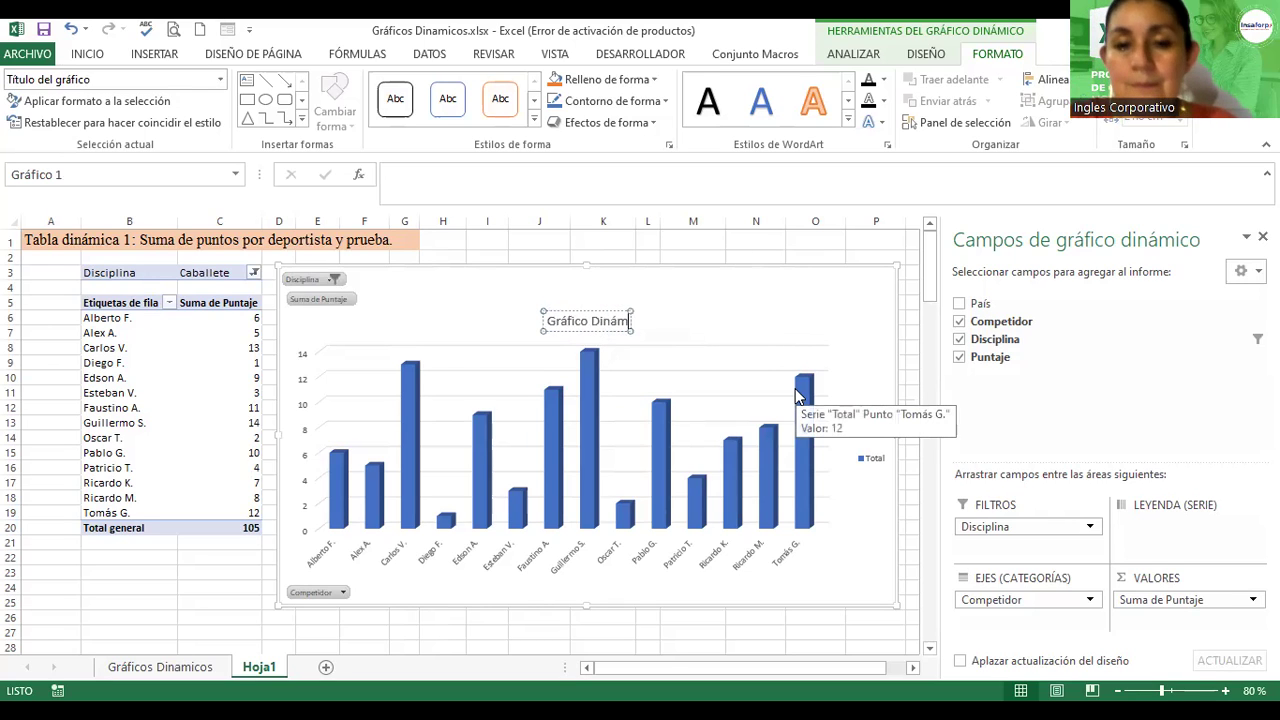
{"action": "type", "text": "ico"}
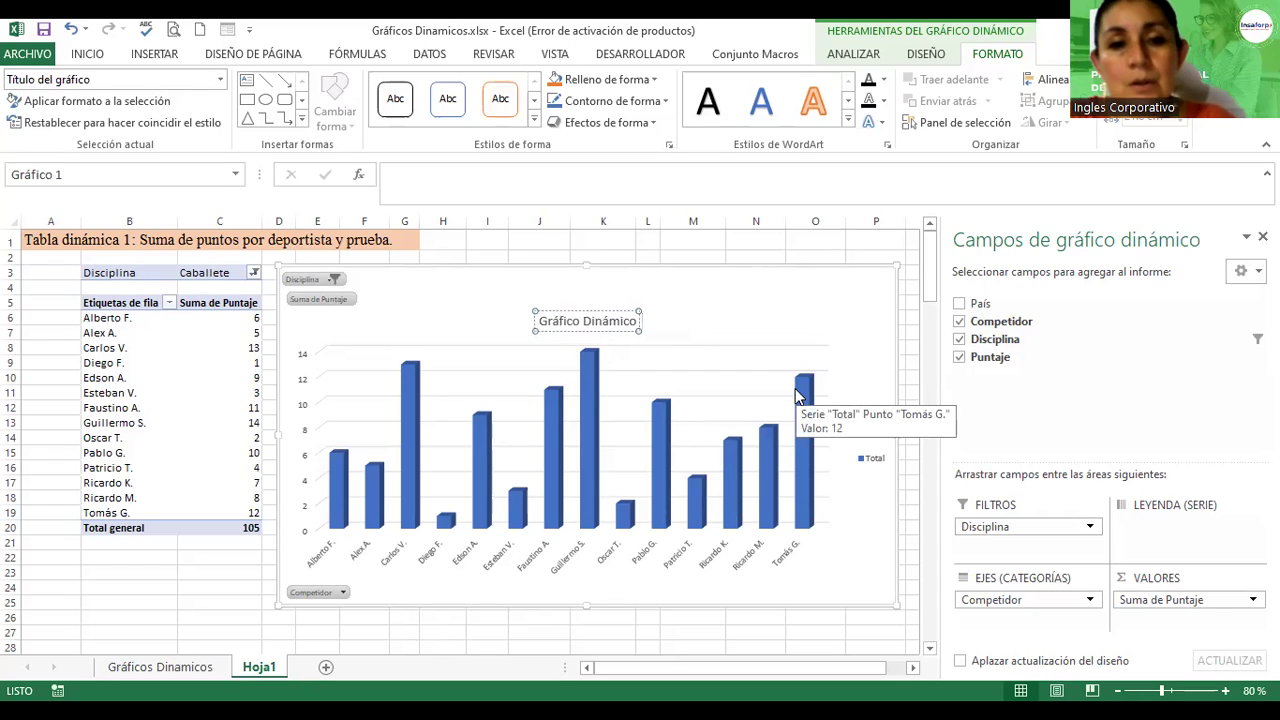
{"action": "type", "text": "  por Depro"}
{"action": "key", "text": "BackSpace"}
{"action": "key", "text": "BackSpace"}
{"action": "type", "text": "ortista"}
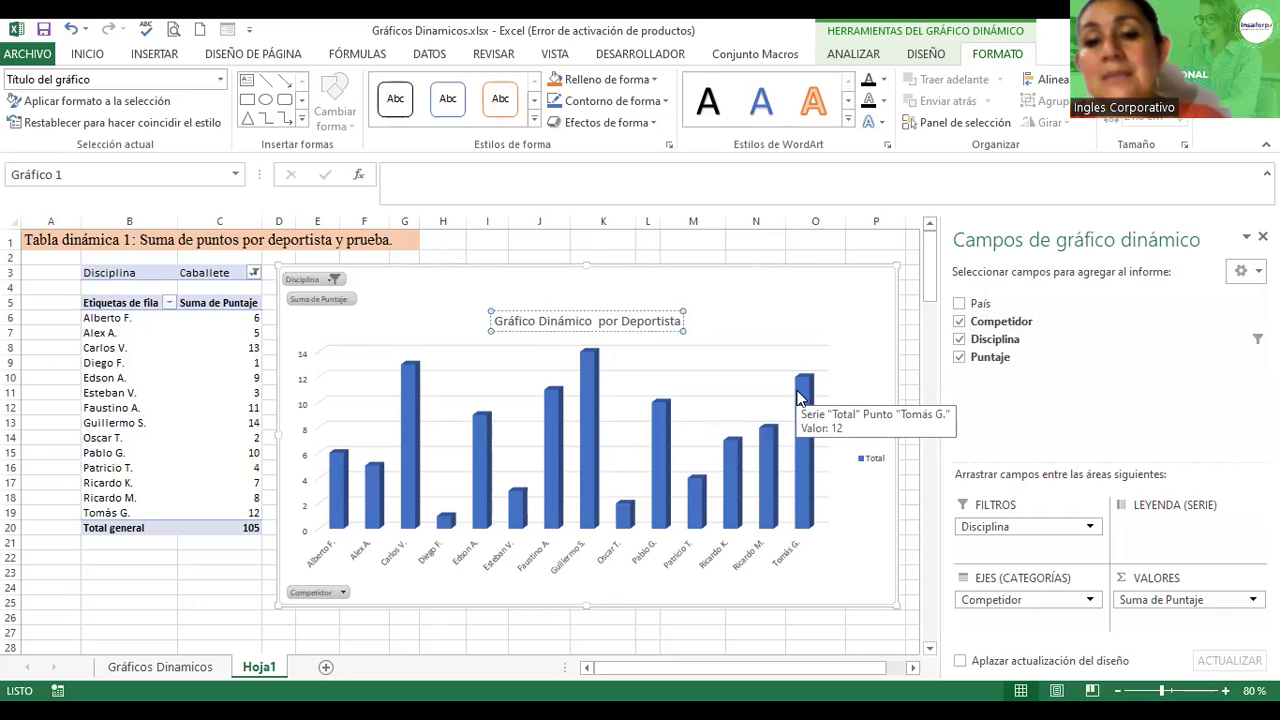
{"action": "type", "text": " y"}
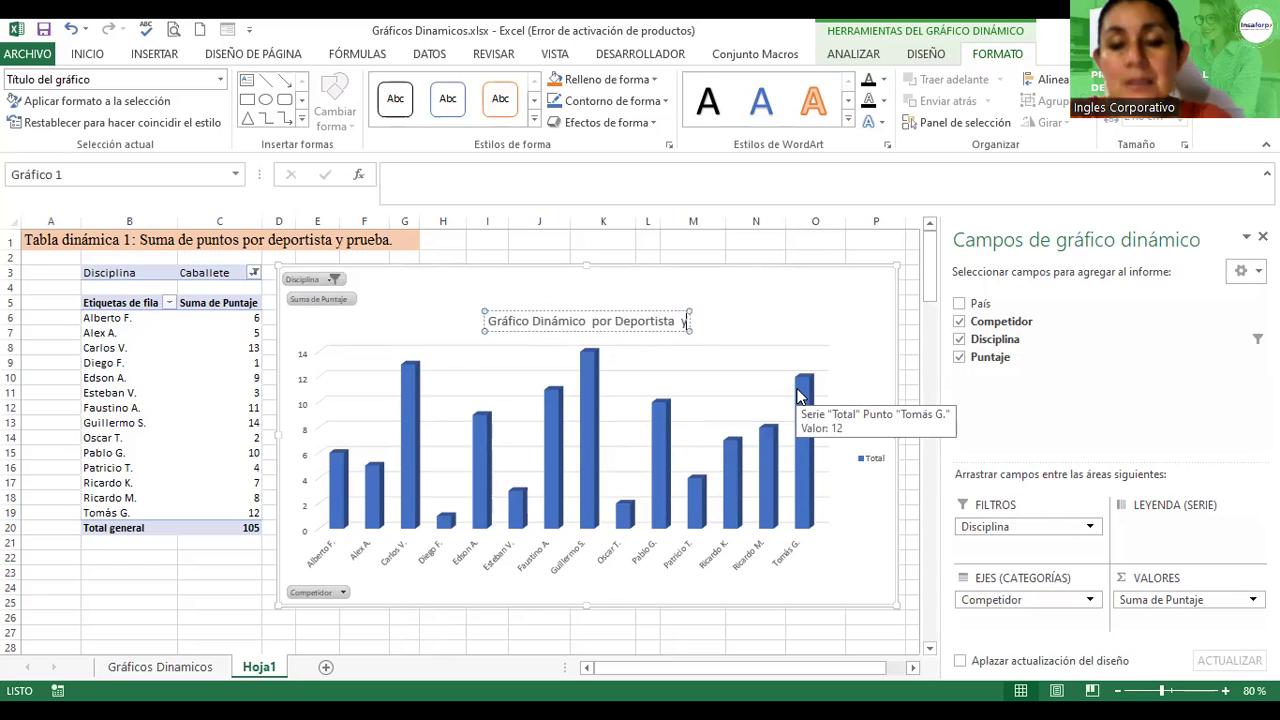
{"action": "type", "text": " P"}
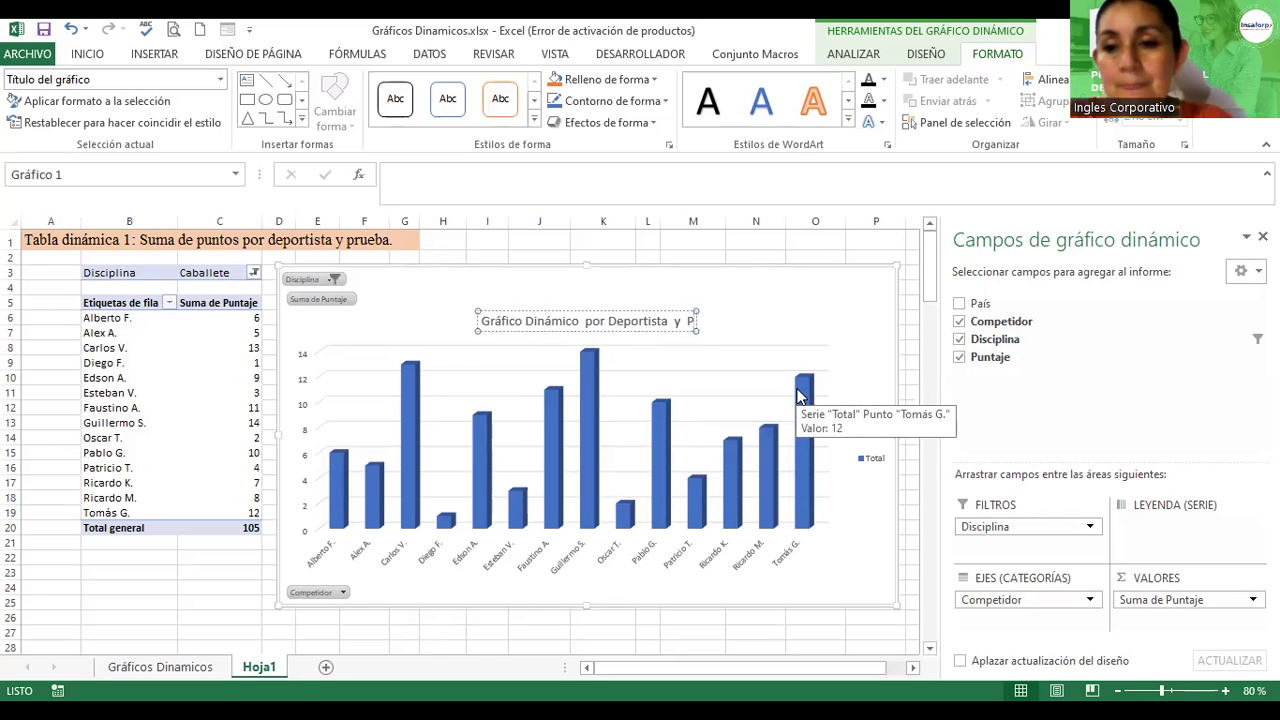
{"action": "key", "text": "BackSpace"}
{"action": "type", "text": "Dis"}
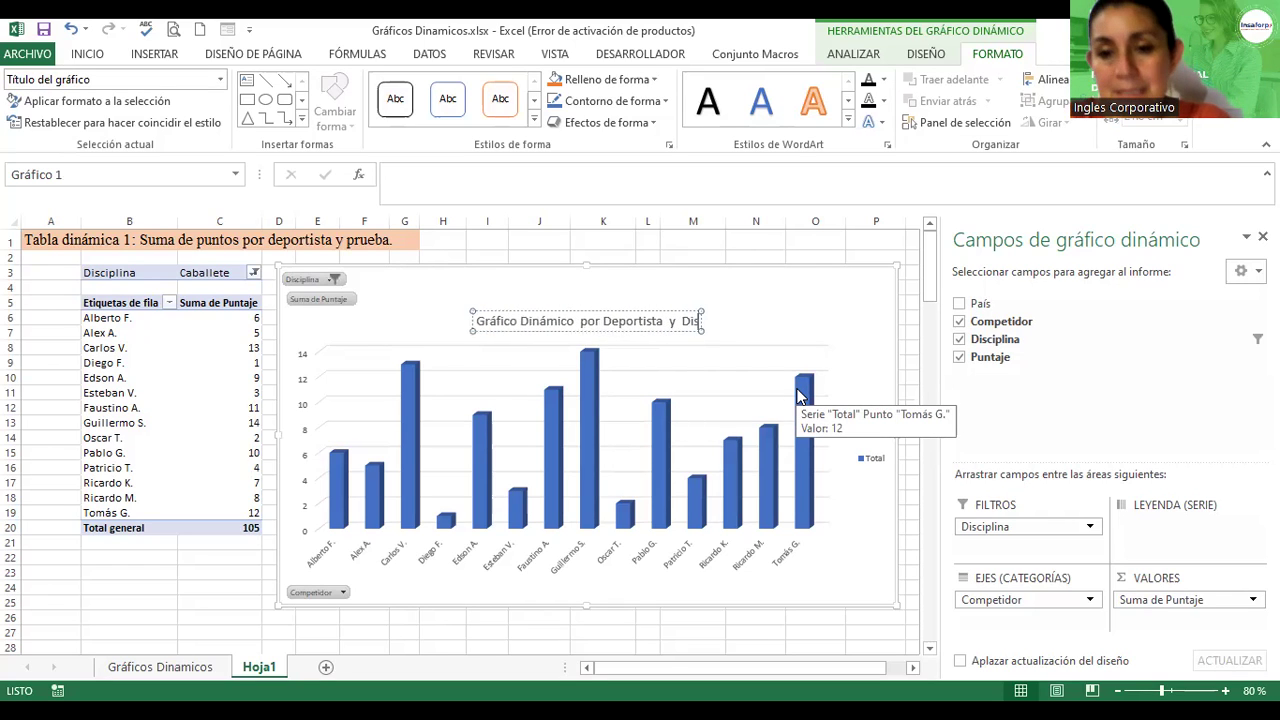
{"action": "type", "text": "ciplina"}
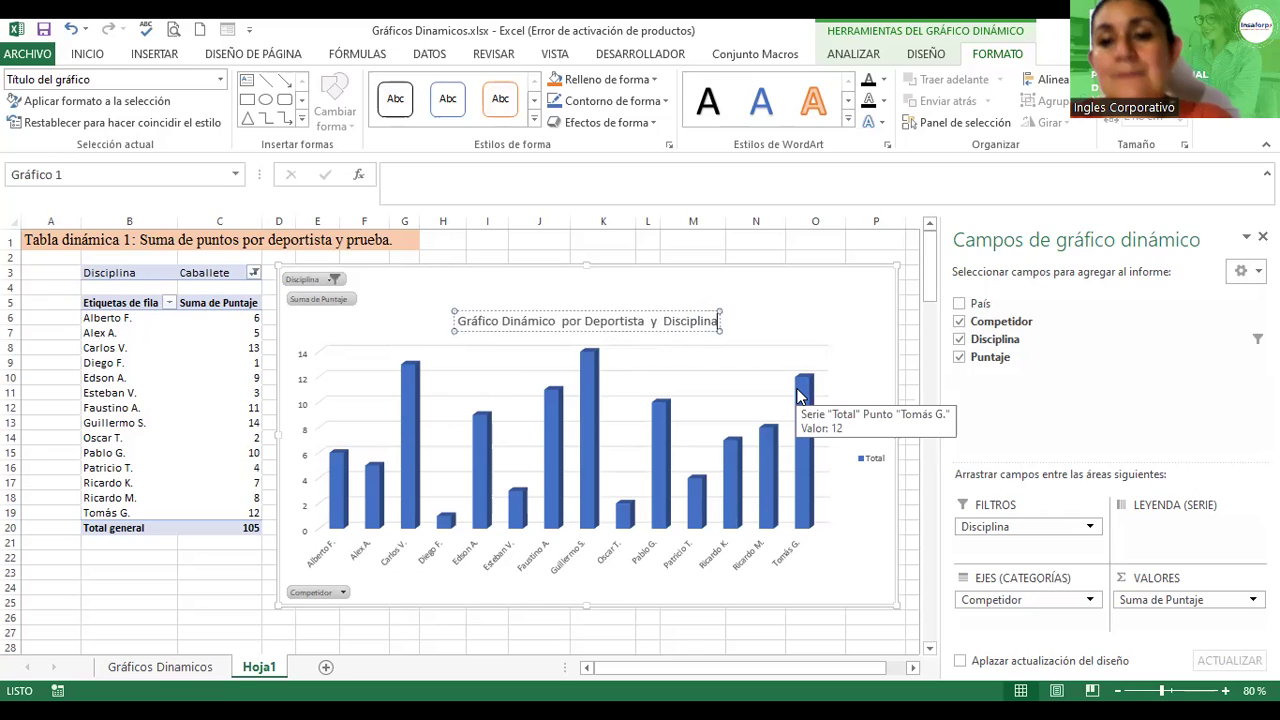
{"action": "left_click", "coordinate": [765, 290]}
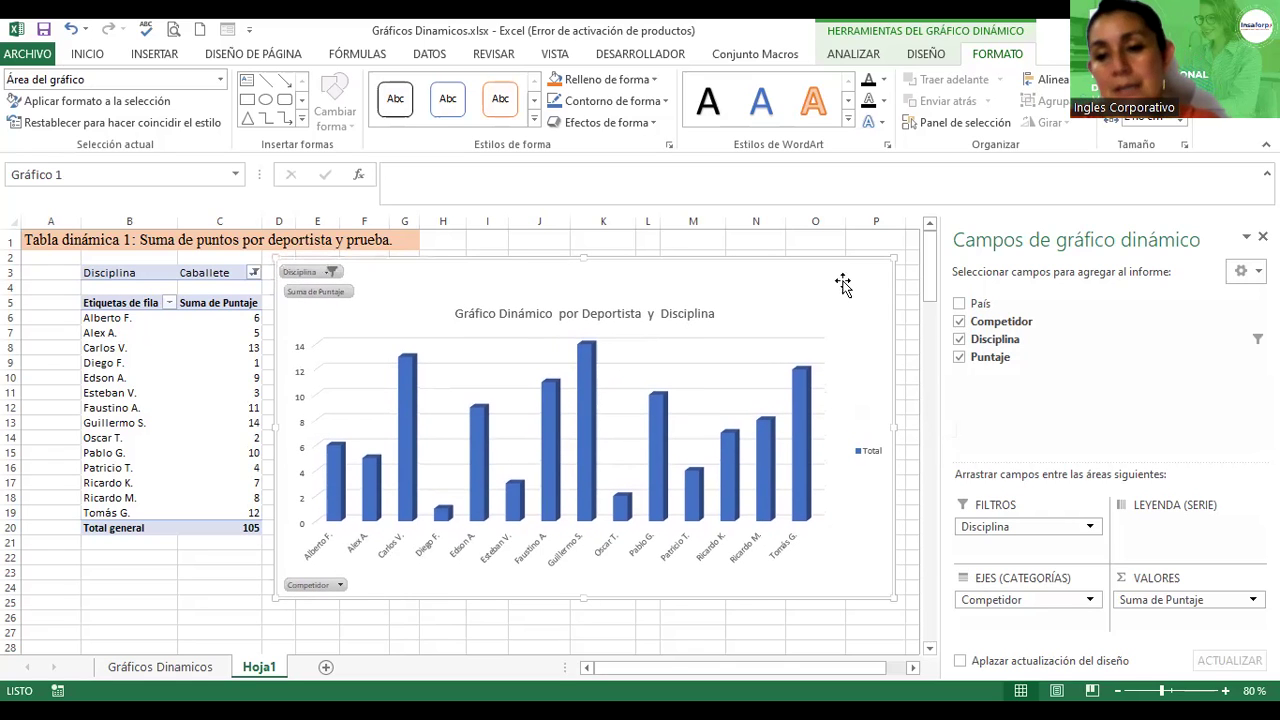
- Zoom the sheet to 100% and scroll back to the left
{"action": "left_click", "coordinate": [1225, 690]}
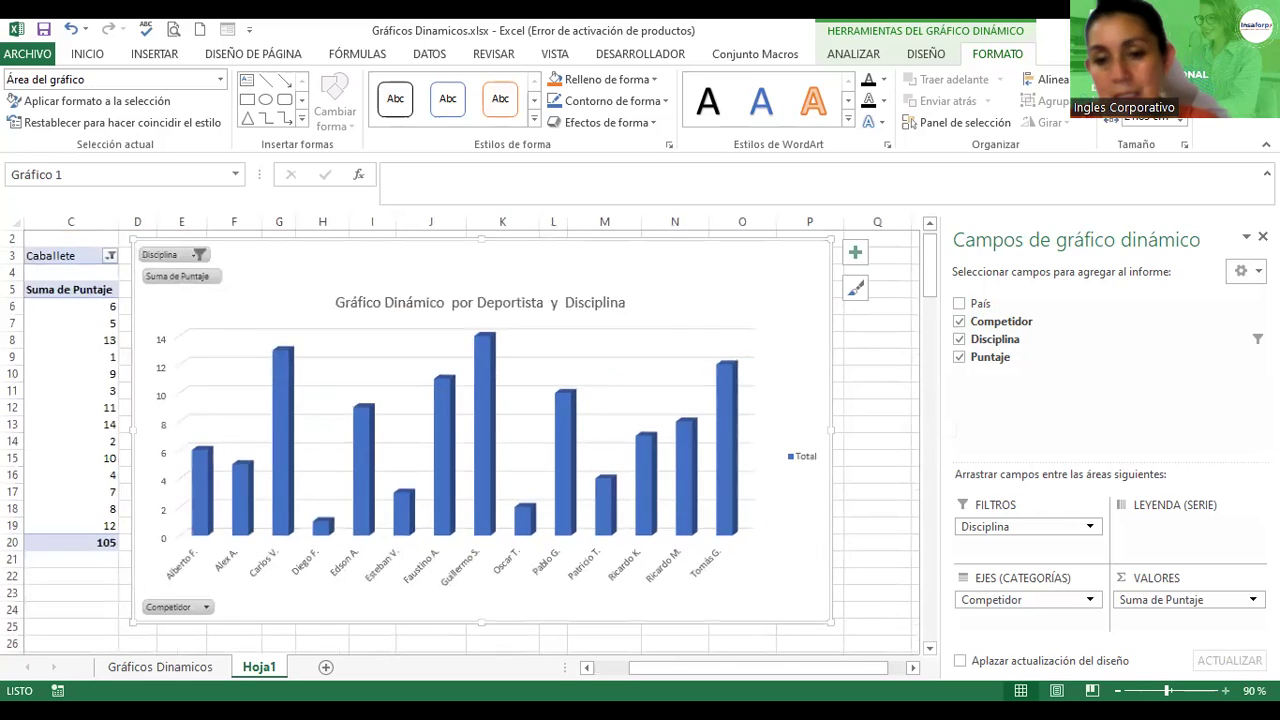
{"action": "left_click", "coordinate": [1225, 690]}
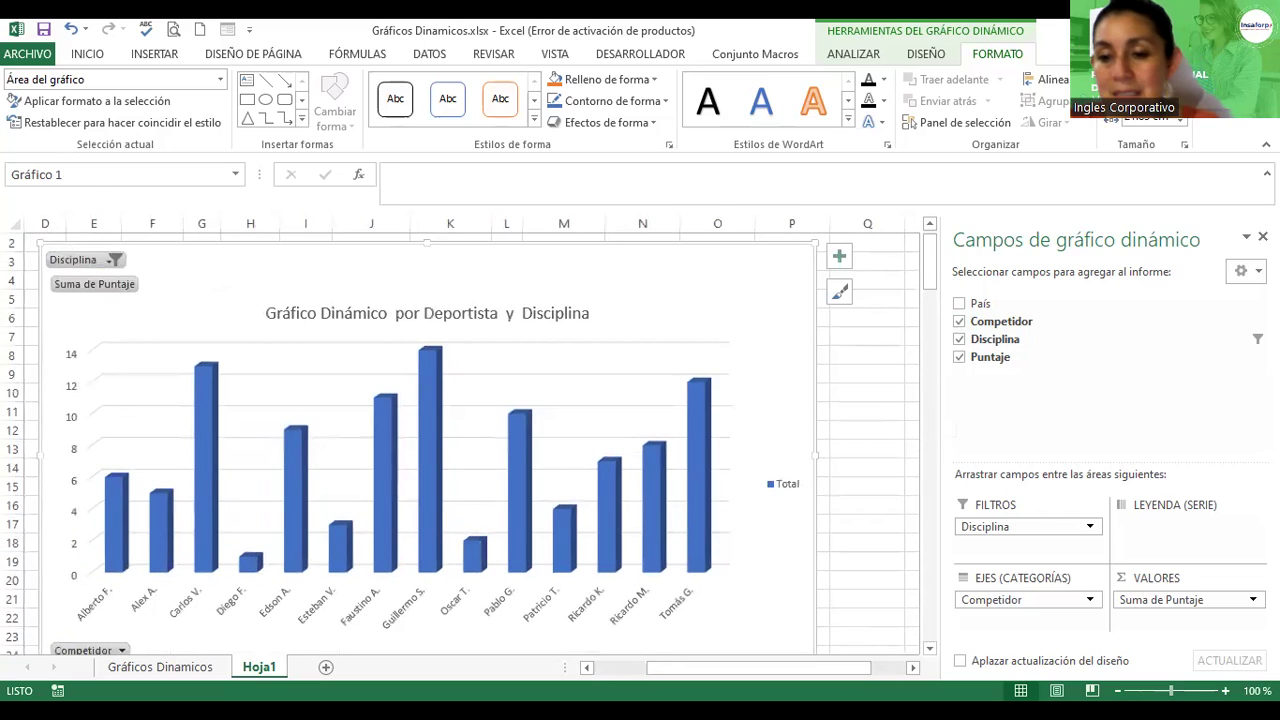
{"action": "left_click_drag", "start_coordinate": [816, 668], "coordinate": [786, 676]}
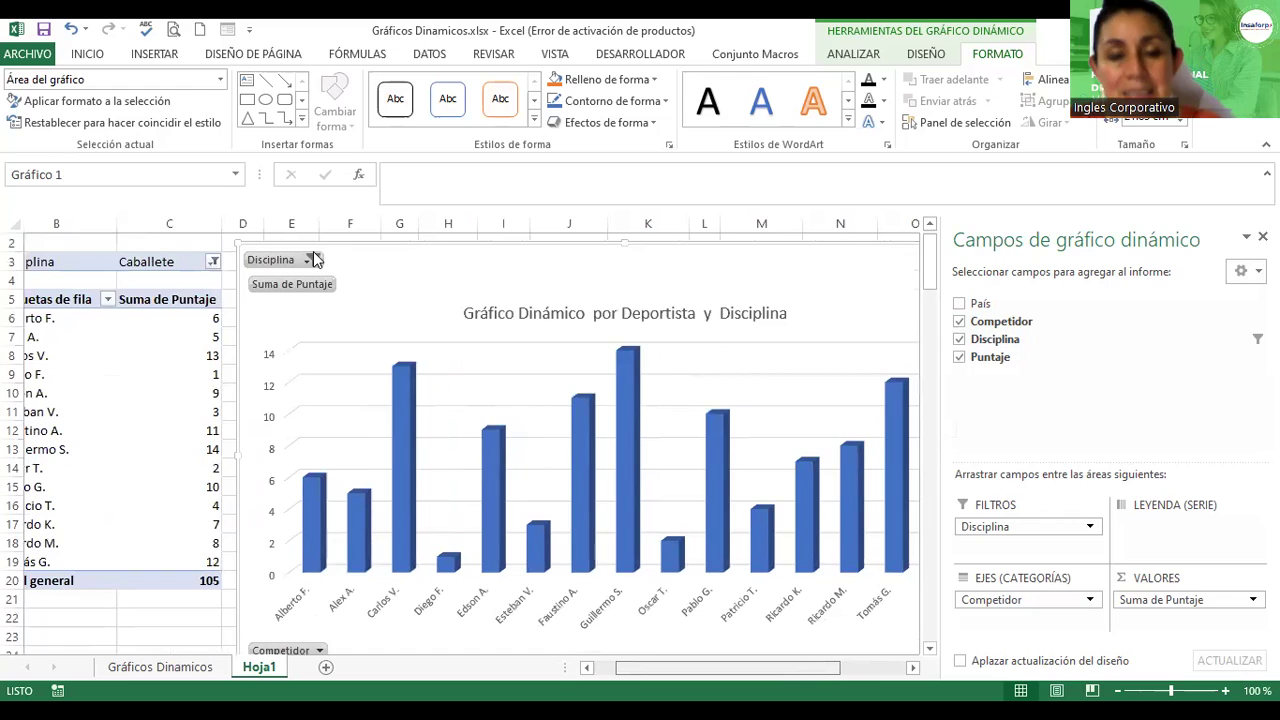
{"action": "scroll", "coordinate": [313, 251], "scroll_direction": "left", "scroll_amount": 1}
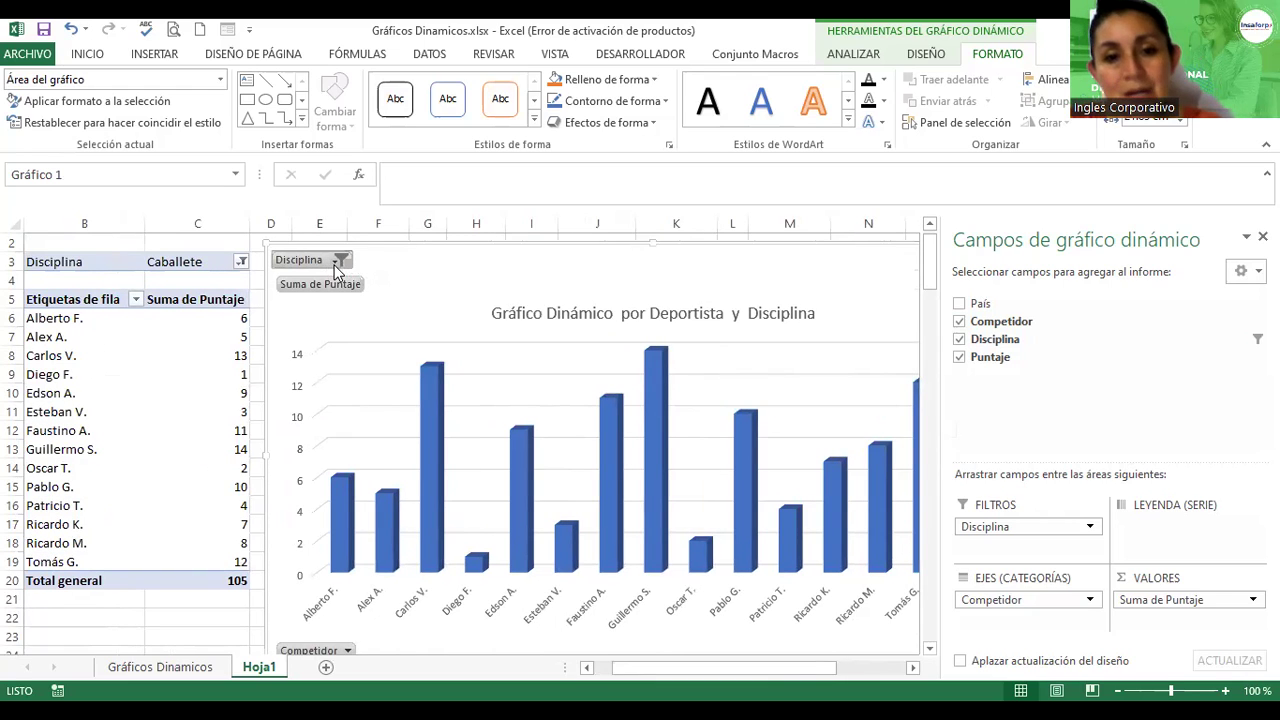
- Filter the chart's Disciplina field to Mancuernas
{"action": "left_click", "coordinate": [338, 262]}
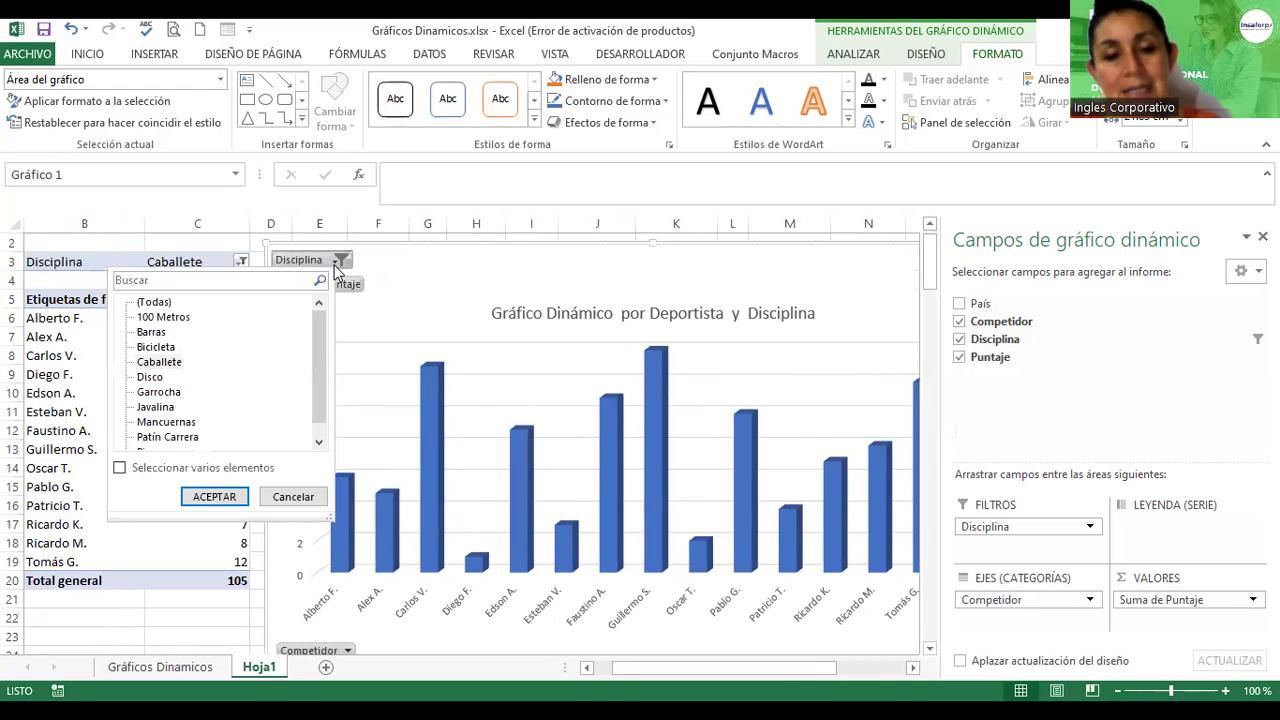
{"action": "left_click", "coordinate": [166, 426]}
{"action": "left_click", "coordinate": [201, 496]}
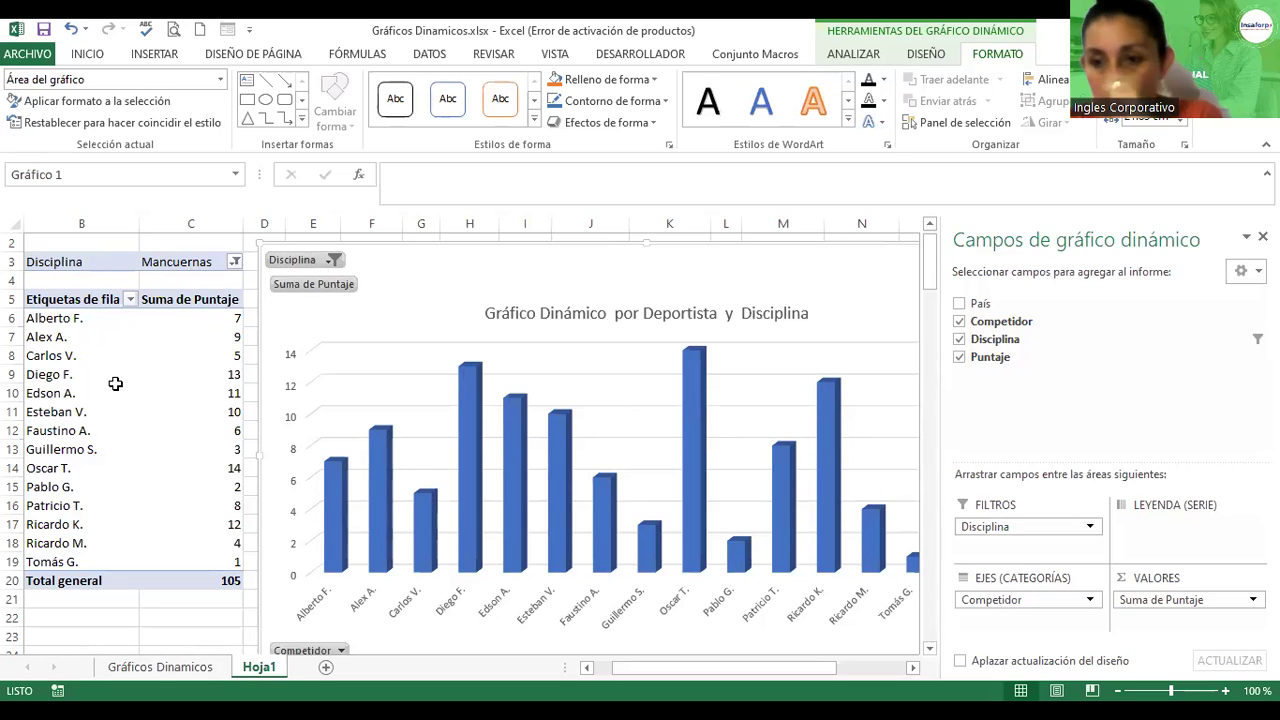
- Switch the Disciplina filter to Bicicleta, giving a total of 105
{"action": "left_click", "coordinate": [235, 262]}
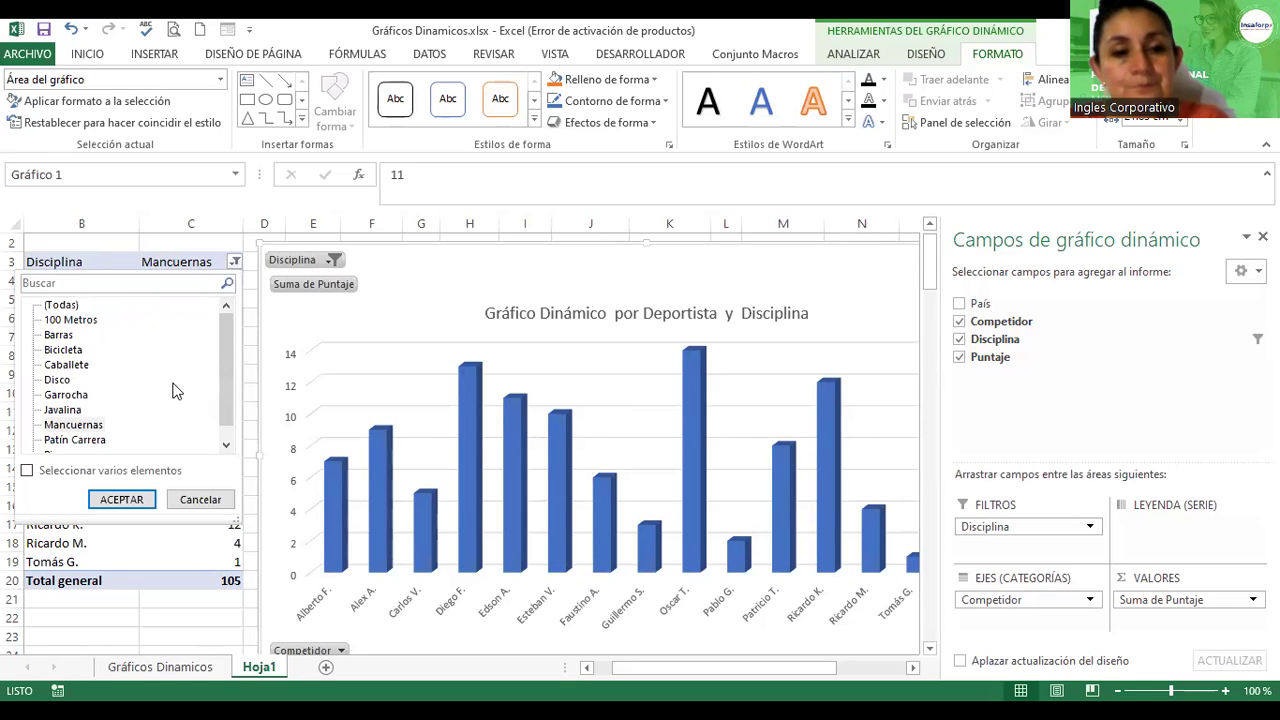
{"action": "left_click", "coordinate": [68, 350]}
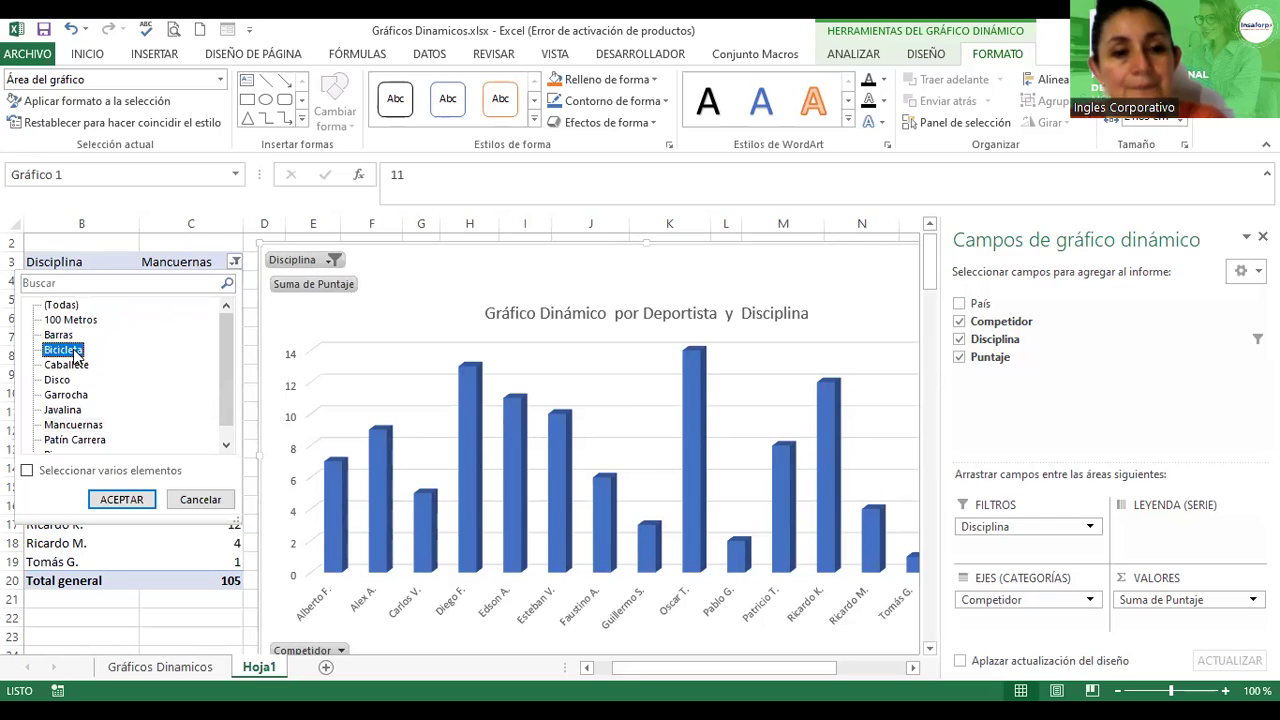
{"action": "left_click", "coordinate": [123, 500]}
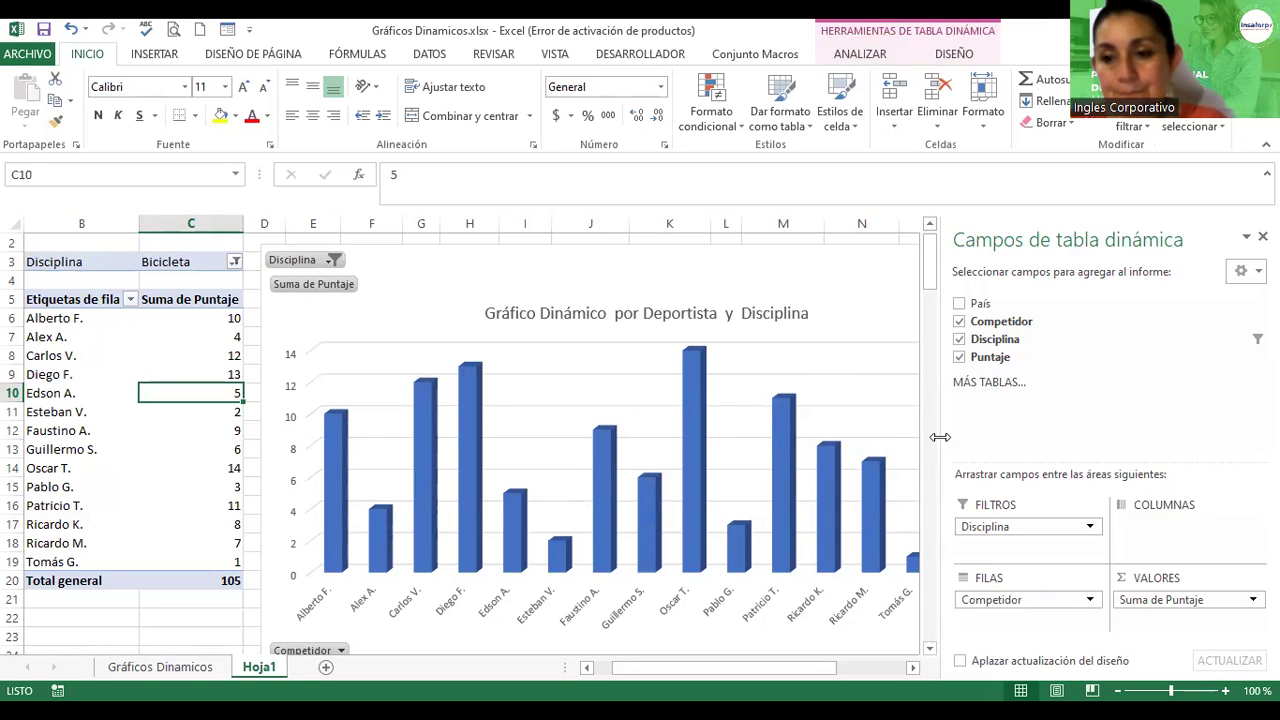
- Narrow the Campos de tabla dinámica pane and scroll the sheet to bring the chart into view
{"action": "left_click_drag", "start_coordinate": [940, 437], "coordinate": [1018, 440]}
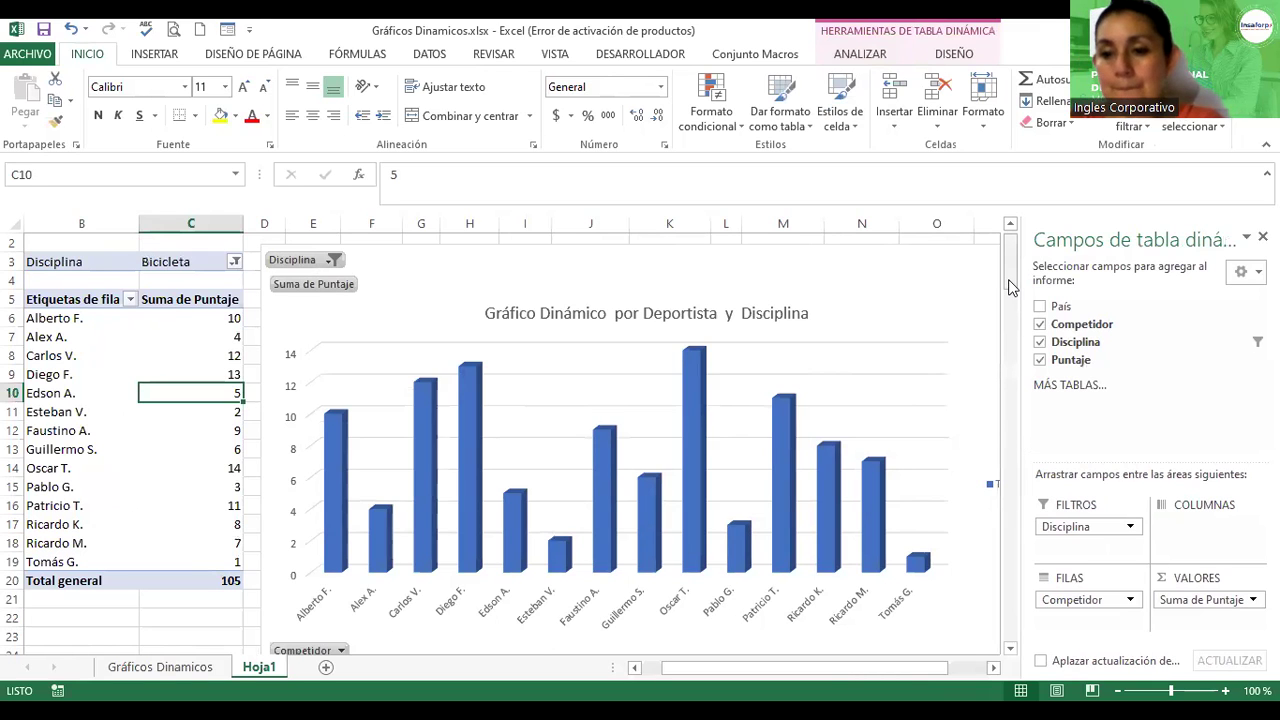
{"action": "left_click_drag", "start_coordinate": [1009, 287], "coordinate": [1009, 287]}
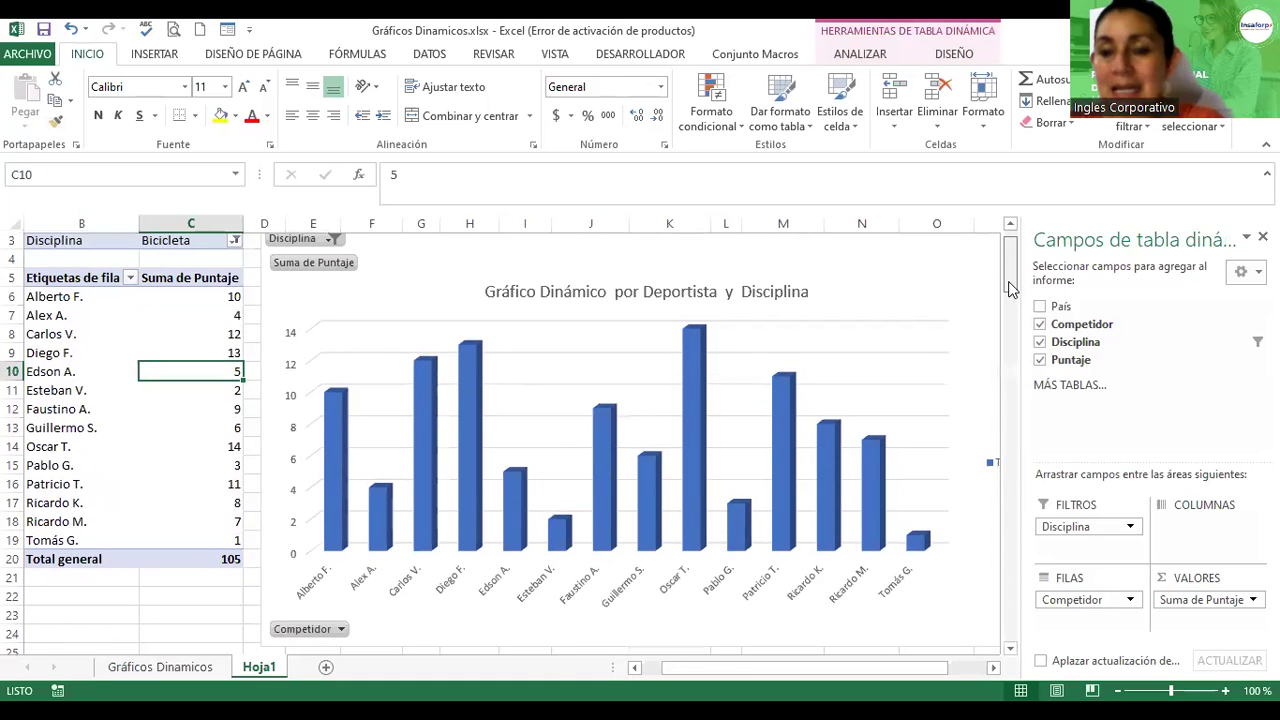
{"action": "scroll", "coordinate": [775, 541], "scroll_direction": "down", "scroll_amount": 3}
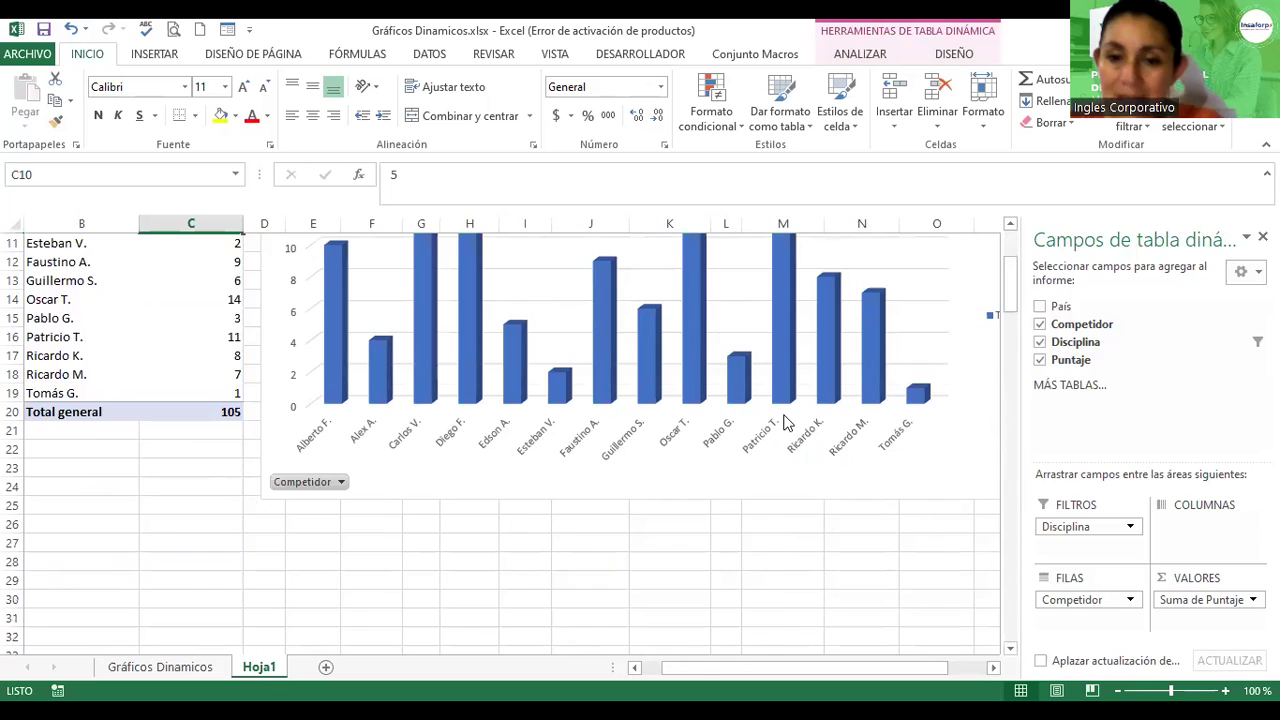
{"action": "scroll", "coordinate": [900, 323], "scroll_direction": "right", "scroll_amount": 1}
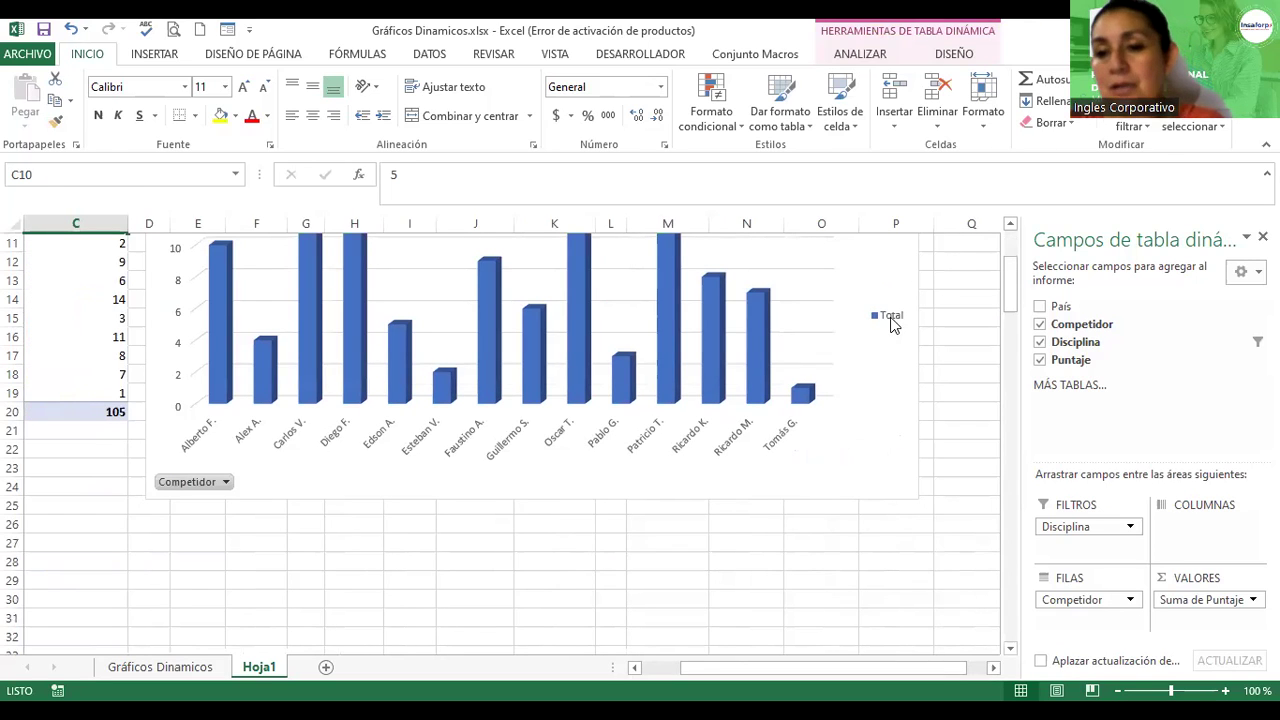
- Give the chart's Total legend an orange shape style
{"action": "left_click", "coordinate": [893, 322]}
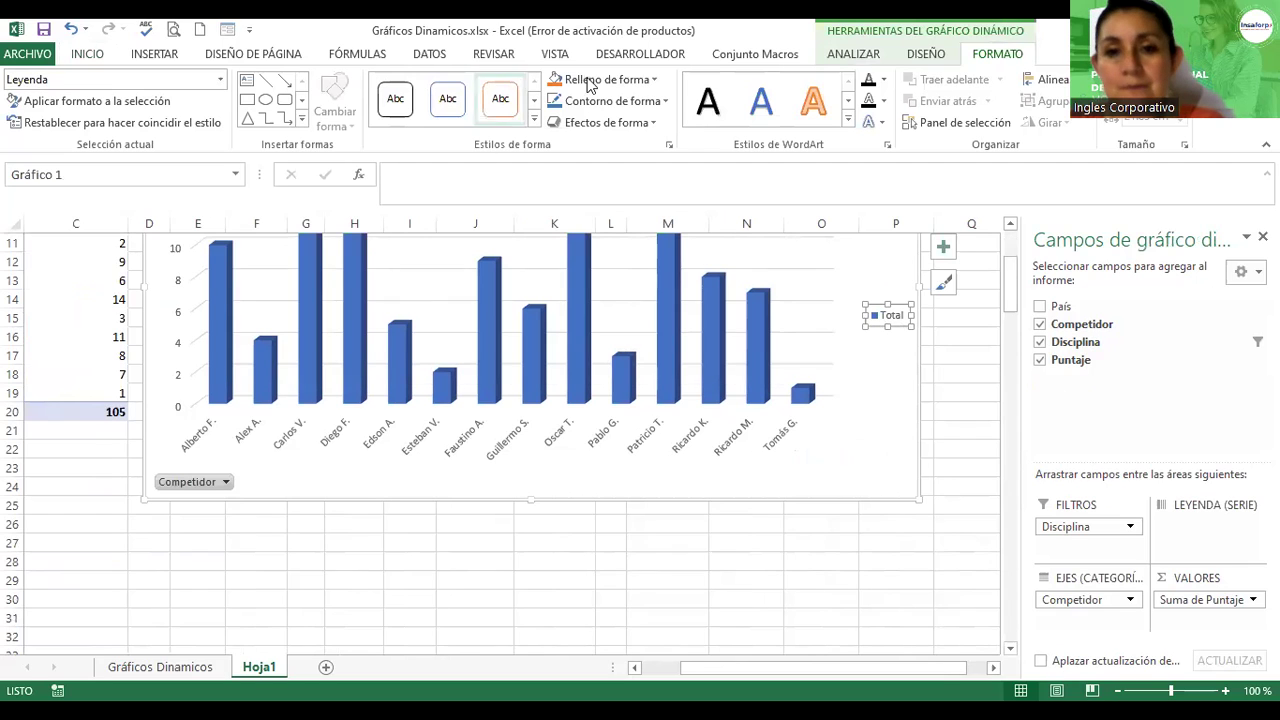
{"action": "left_click", "coordinate": [534, 122]}
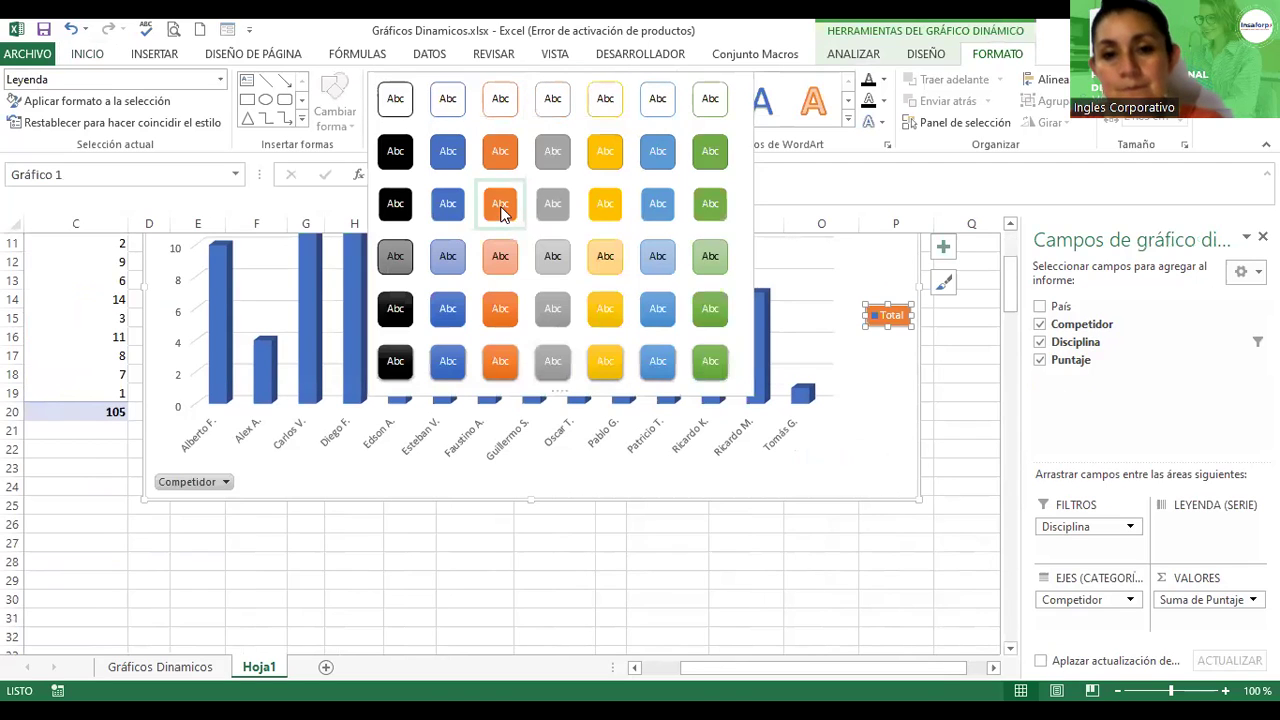
{"action": "left_click", "coordinate": [500, 206]}
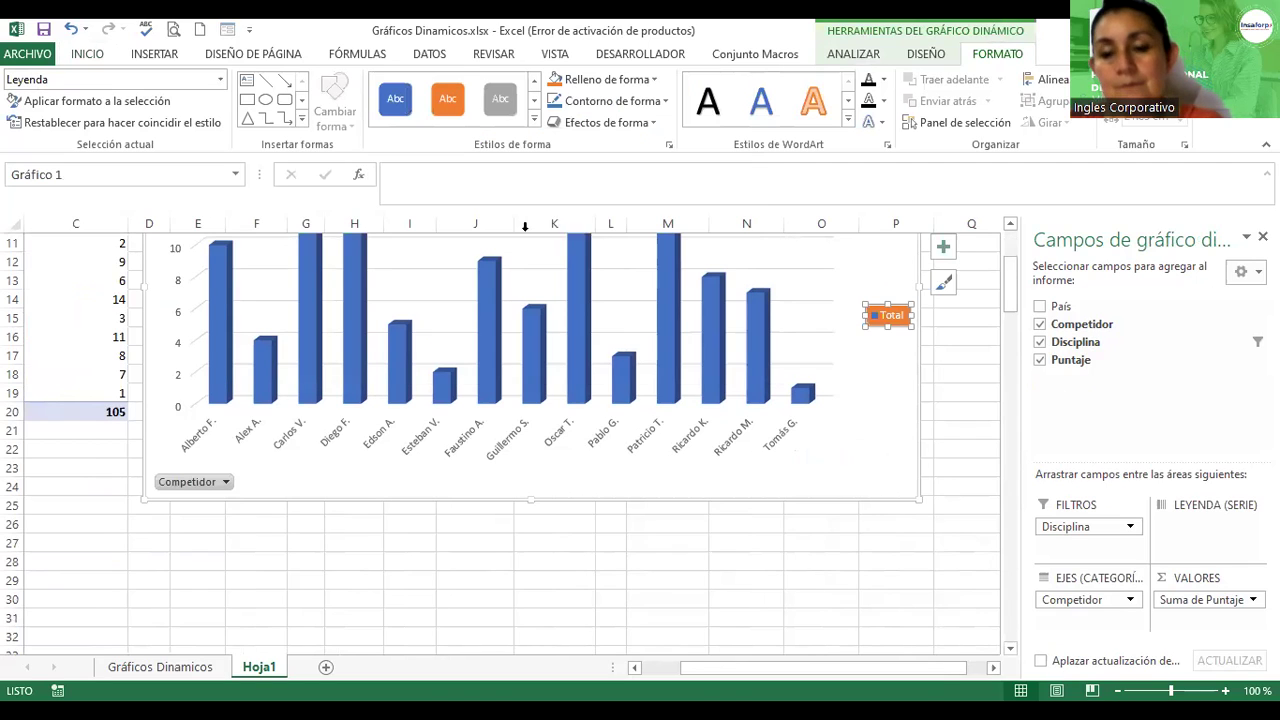
- Apply the green 'Efecto moderado - Verde, Énfasis 6' style to the column bars
{"action": "left_click", "coordinate": [484, 296]}
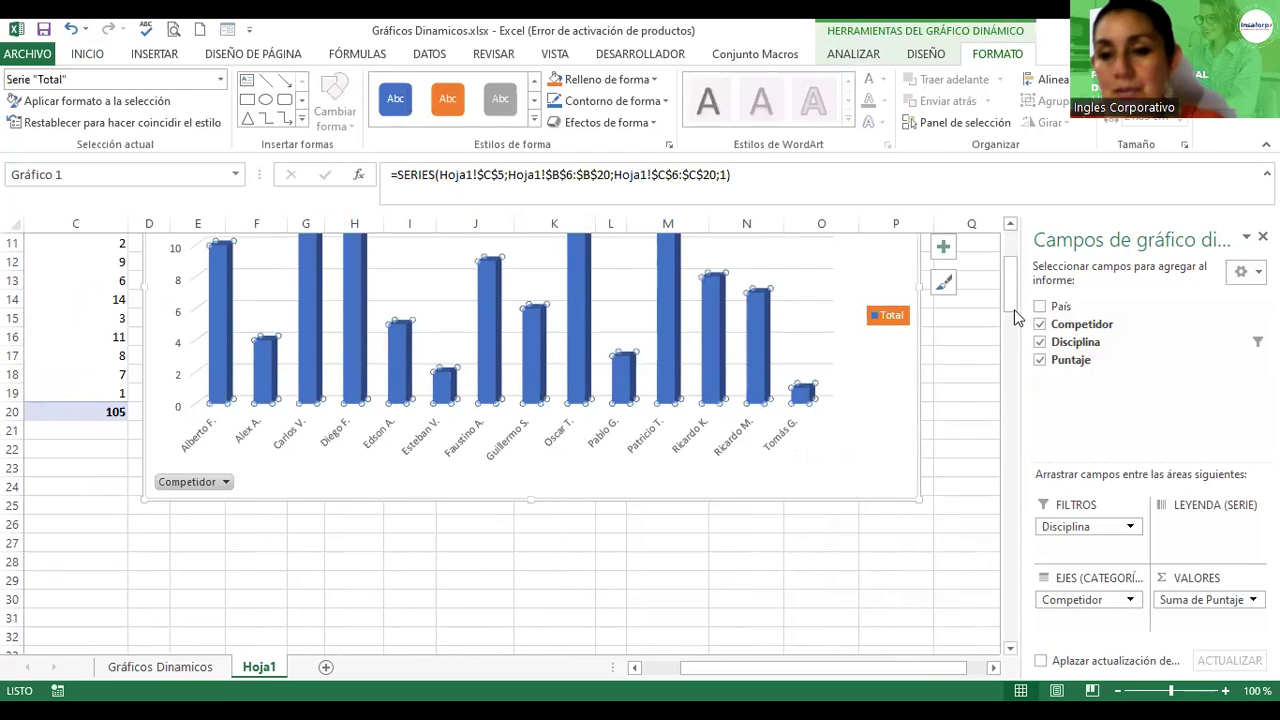
{"action": "scroll", "coordinate": [1000, 260], "scroll_direction": "up", "scroll_amount": 3}
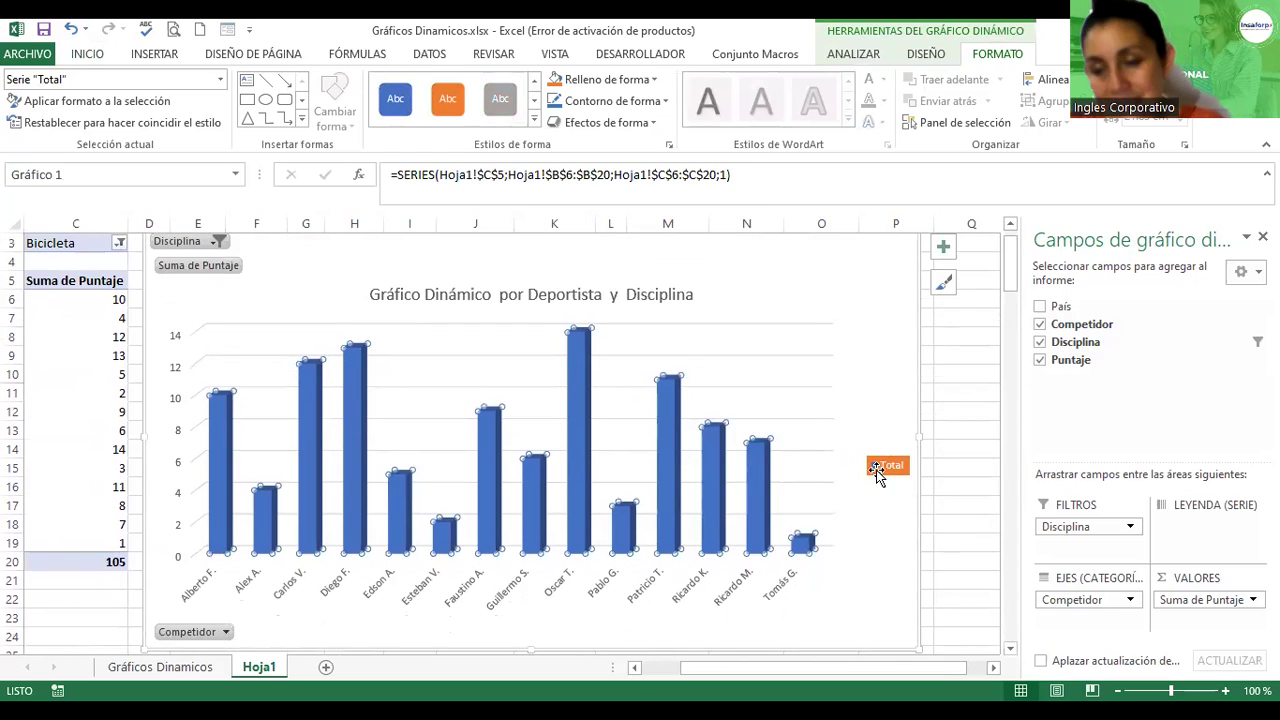
{"action": "left_click", "coordinate": [535, 121]}
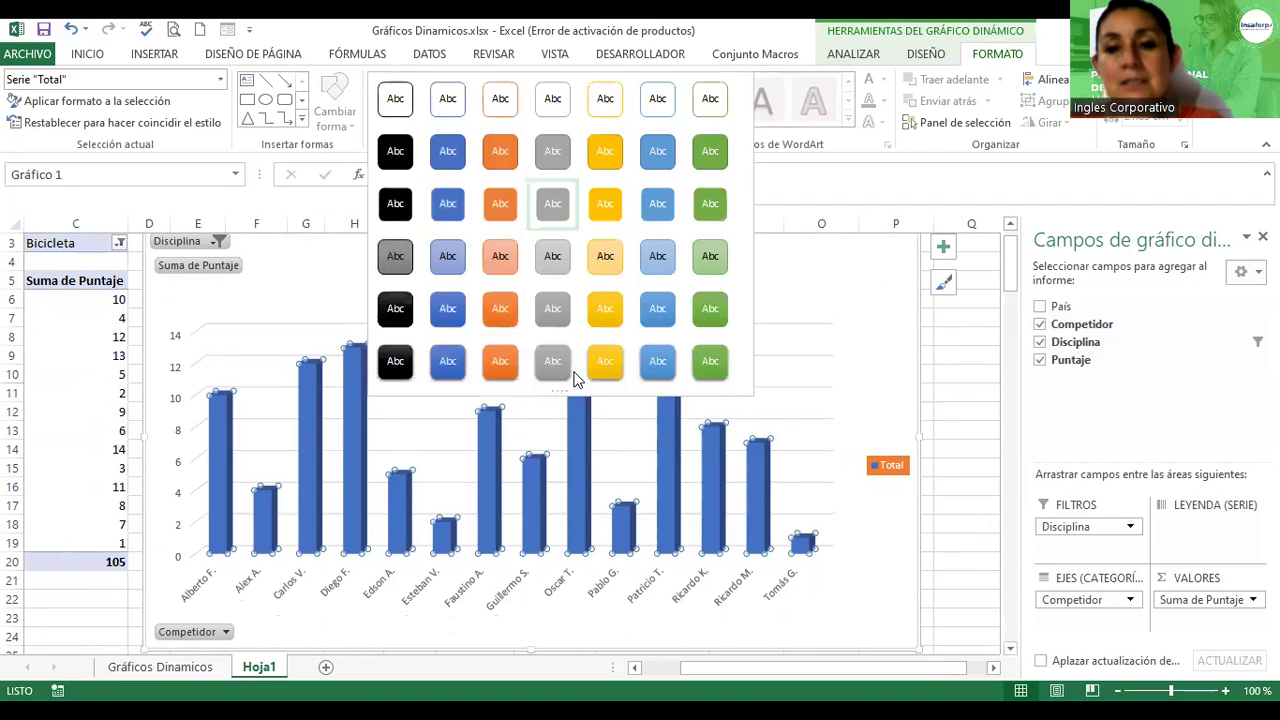
{"action": "left_click", "coordinate": [710, 308]}
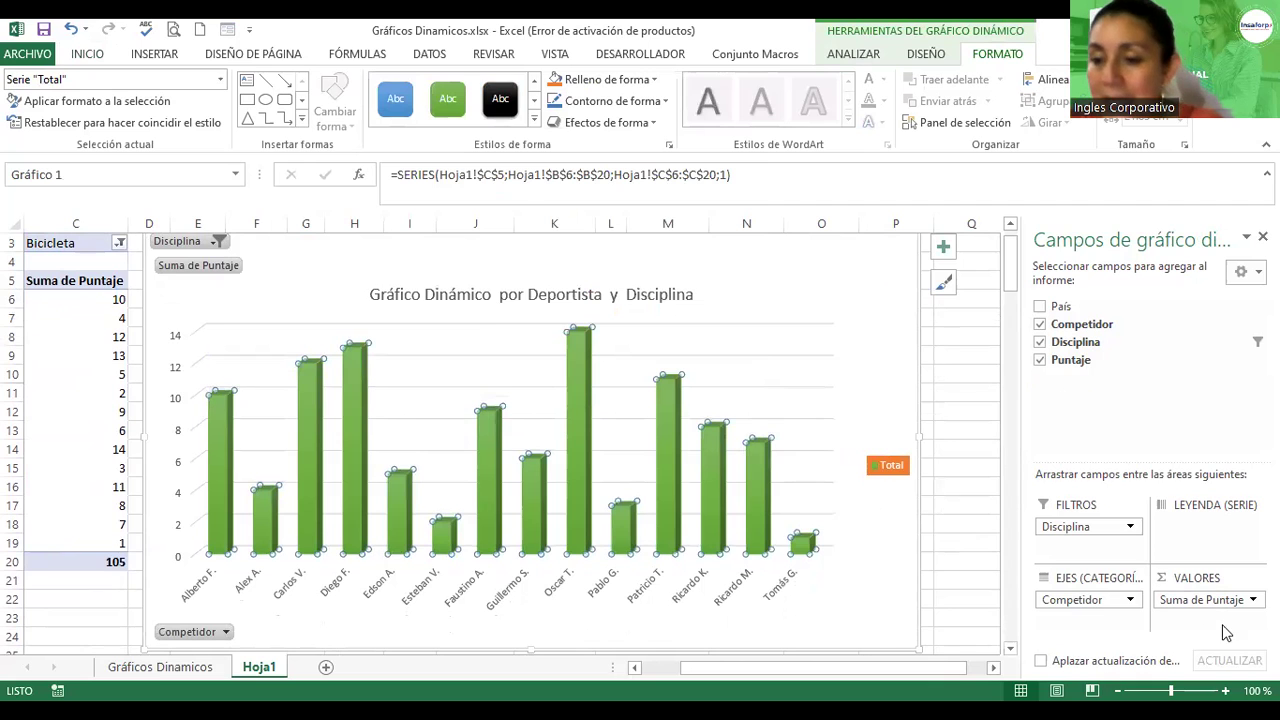
{"action": "scroll", "coordinate": [1163, 637], "scroll_direction": "up", "scroll_amount": 4}
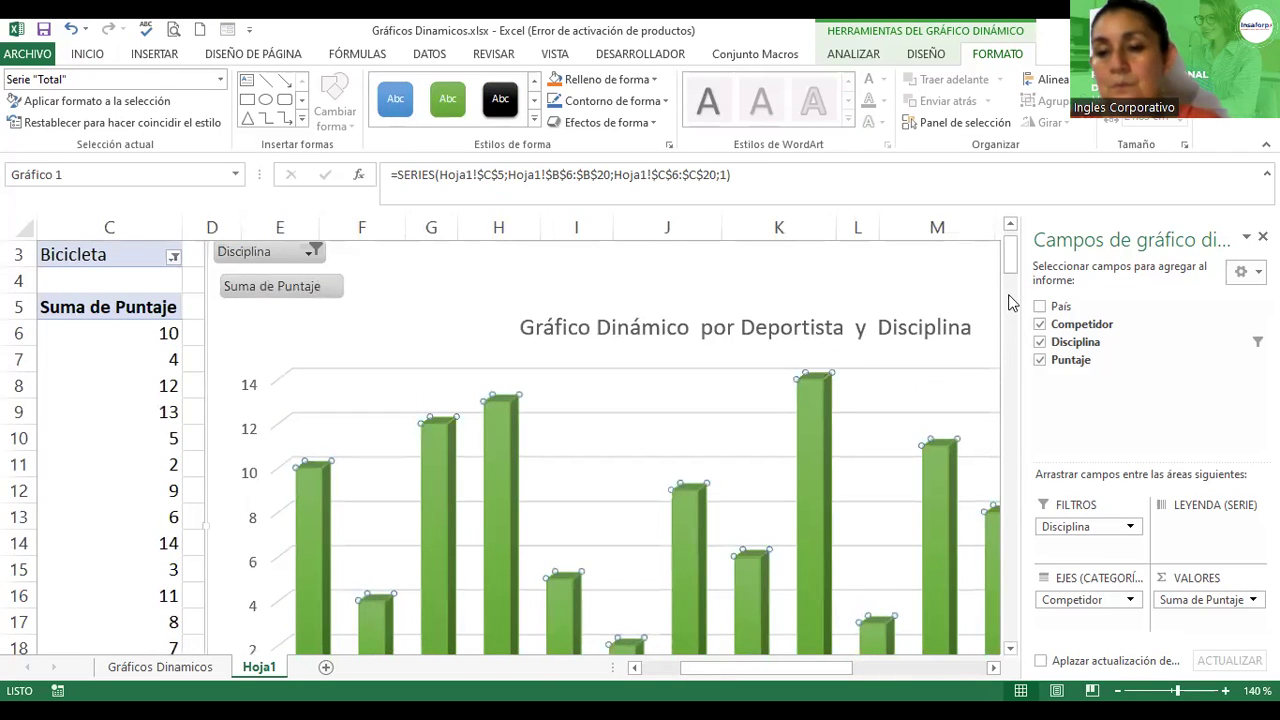
{"action": "left_click_drag", "start_coordinate": [1010, 268], "coordinate": [1012, 290]}
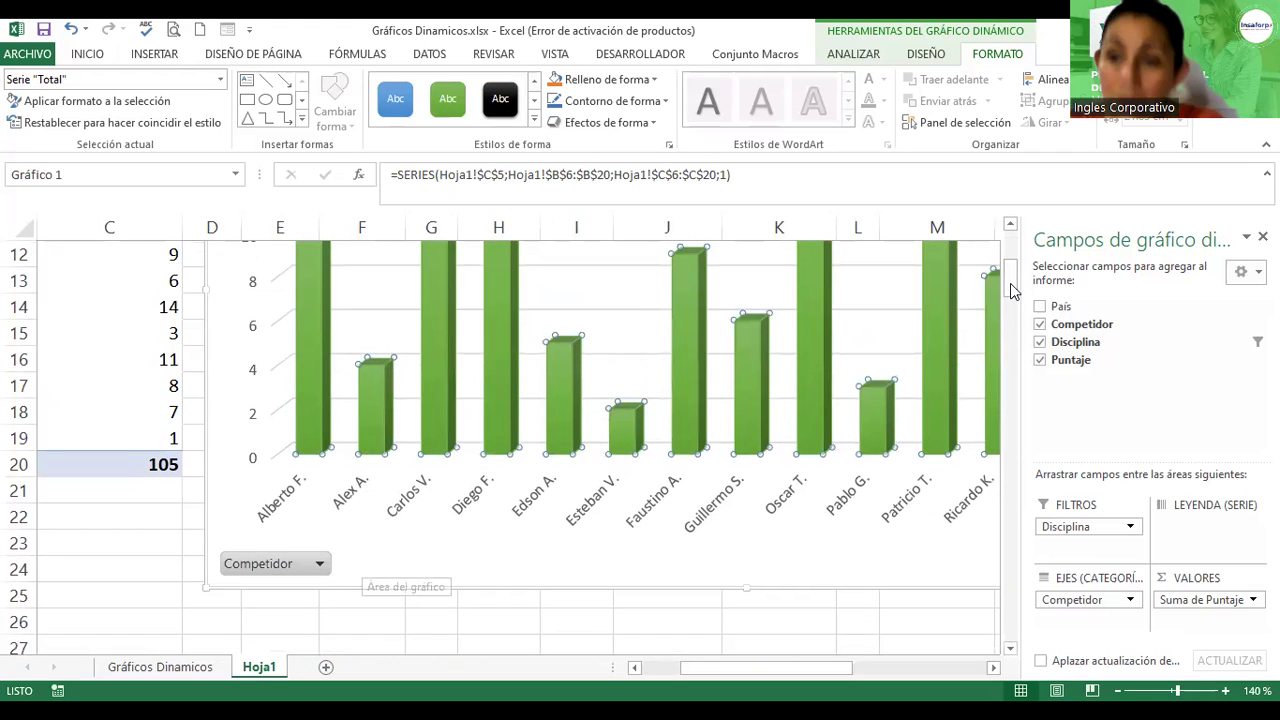
{"action": "left_click", "coordinate": [340, 555]}
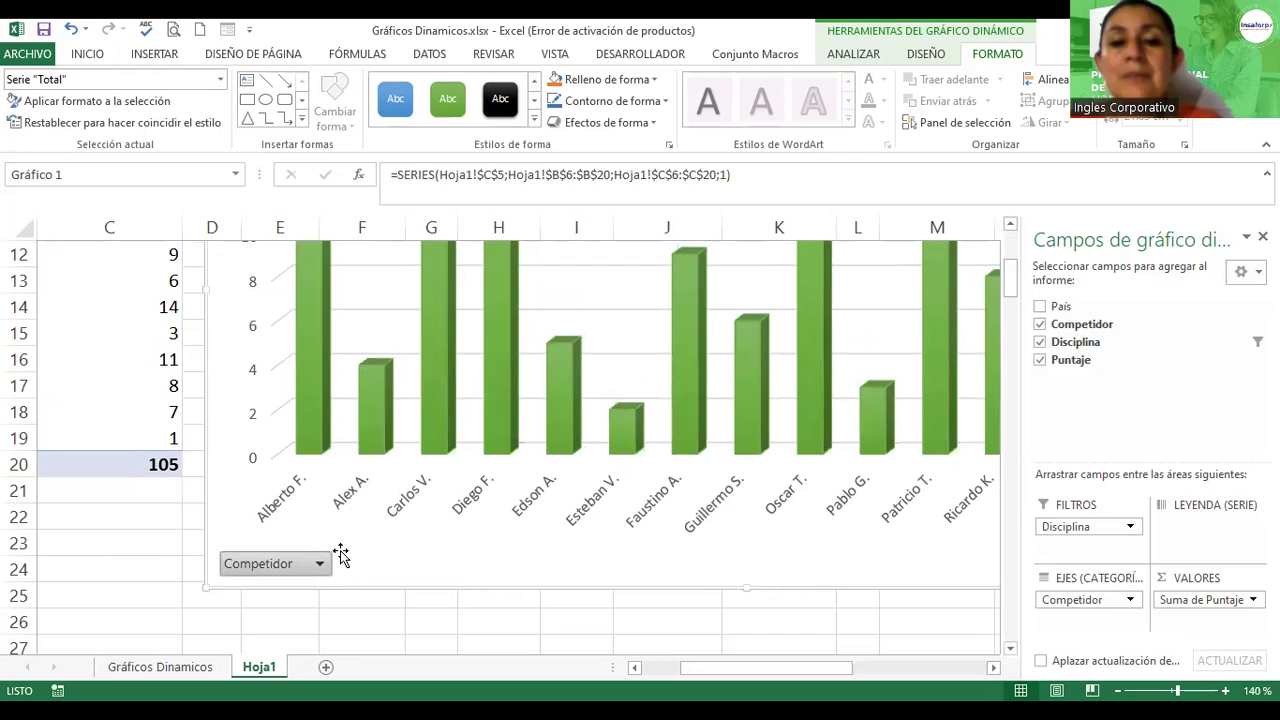
{"action": "left_click", "coordinate": [340, 555]}
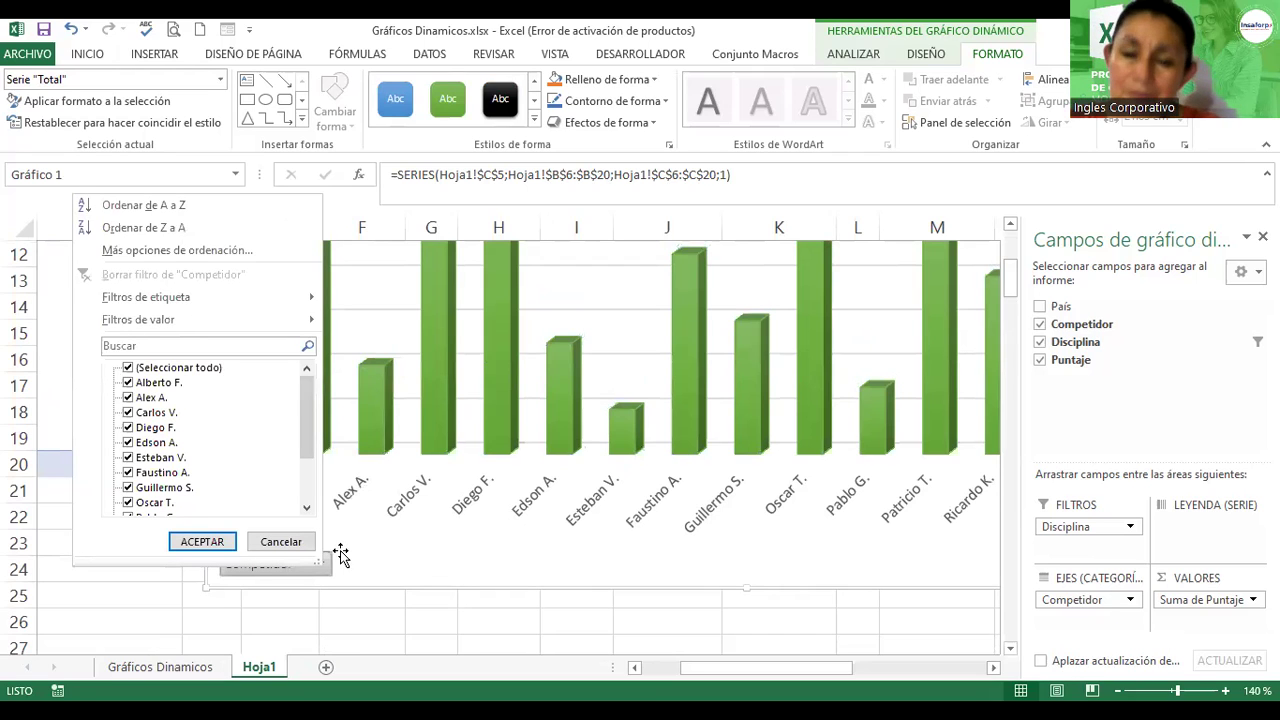
{"action": "left_click", "coordinate": [128, 368]}
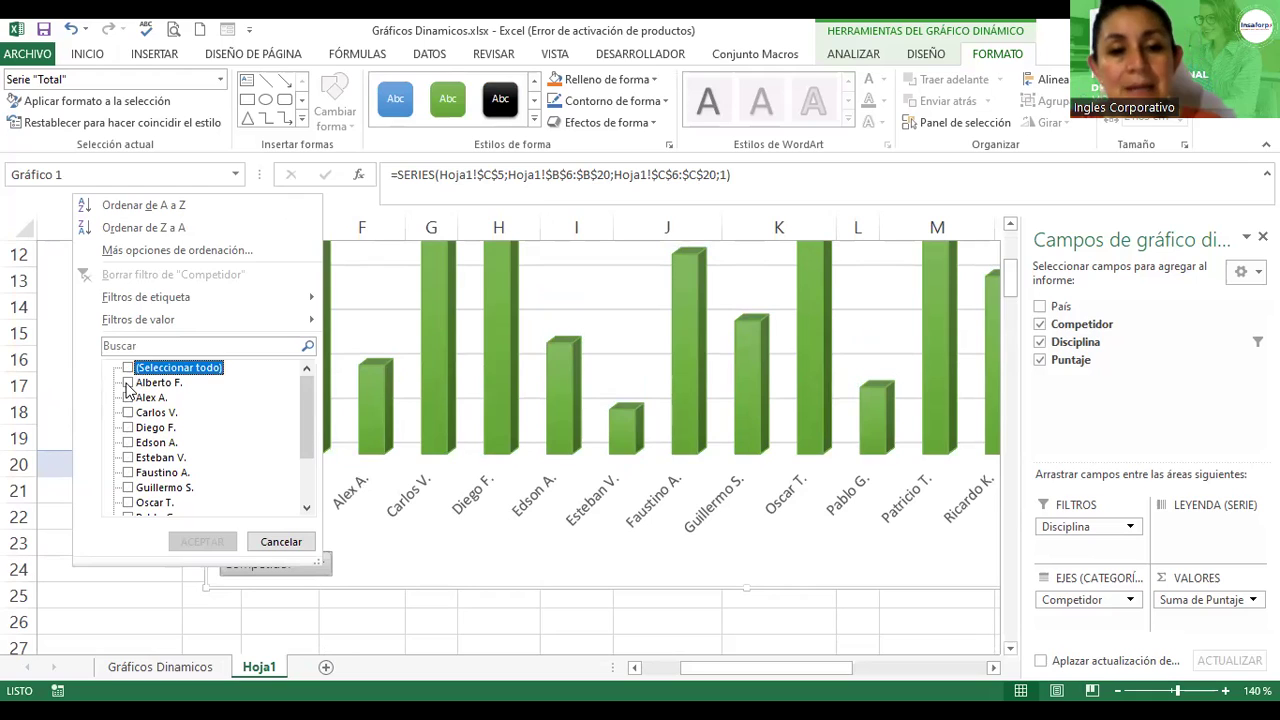
{"action": "left_click", "coordinate": [128, 384]}
{"action": "left_click", "coordinate": [128, 383]}
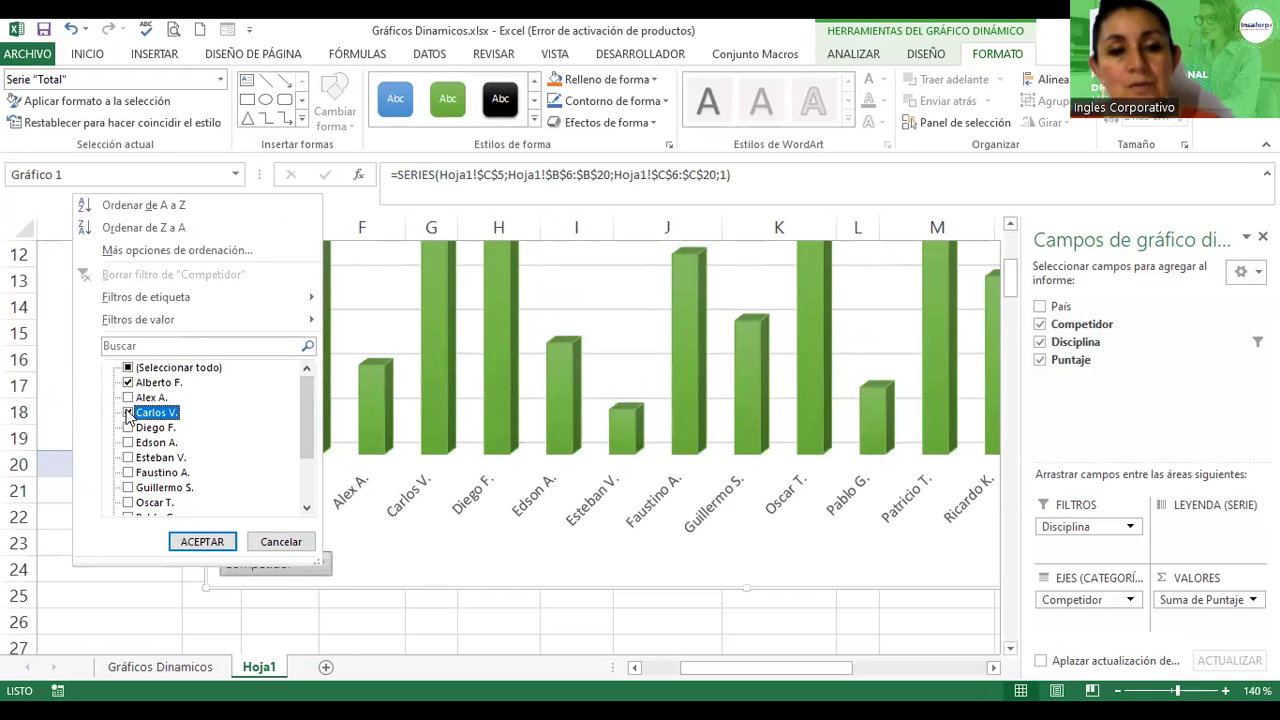
{"action": "left_click", "coordinate": [128, 443]}
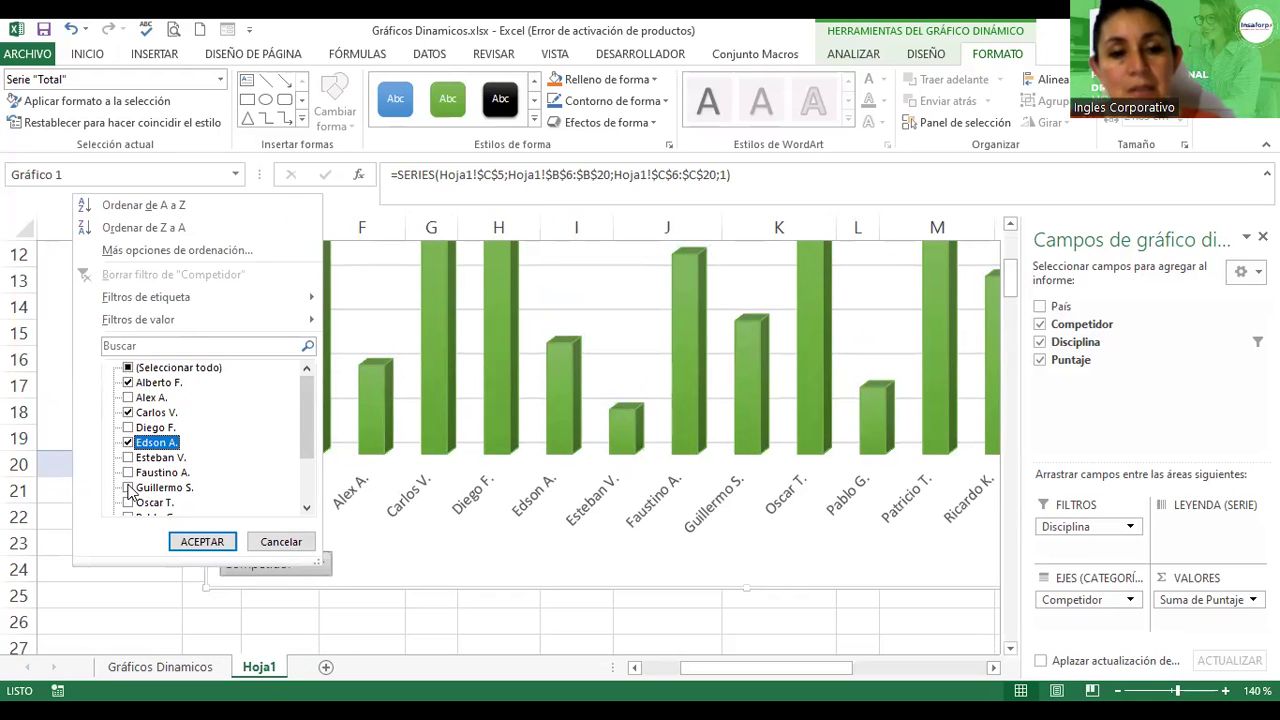
{"action": "left_click", "coordinate": [128, 489]}
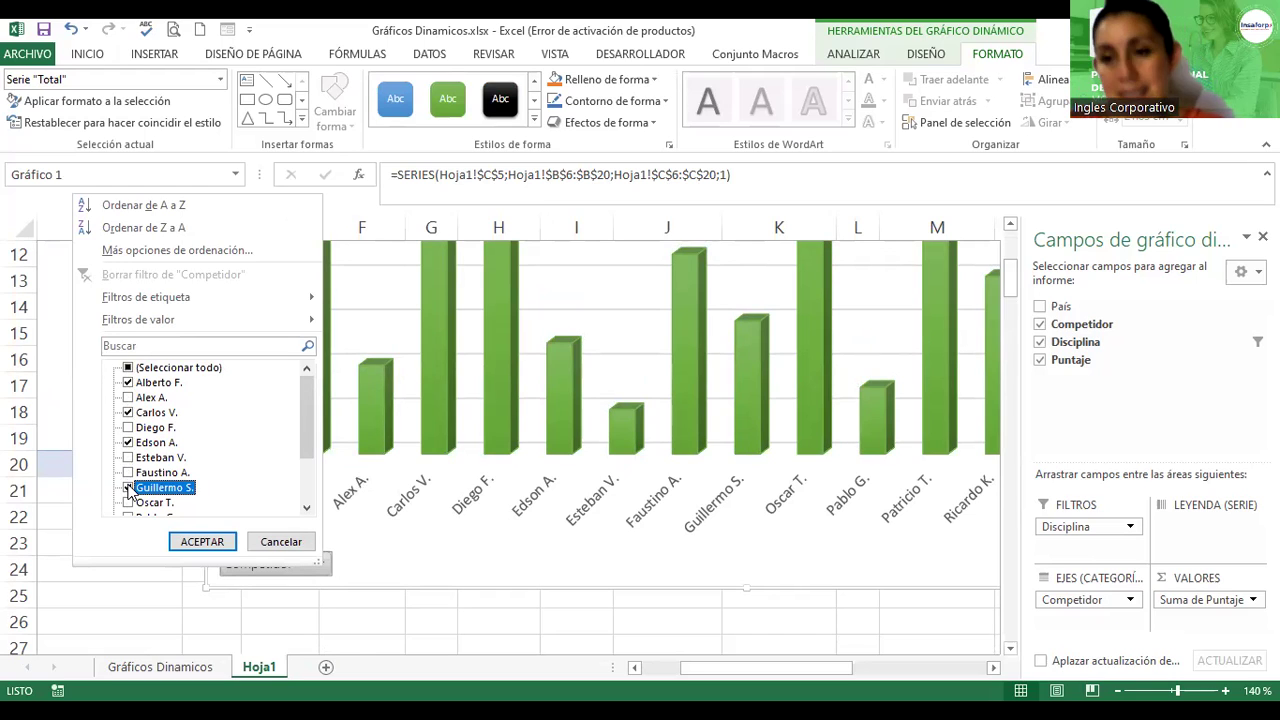
{"action": "left_click", "coordinate": [203, 541]}
{"action": "left_click", "coordinate": [203, 541]}
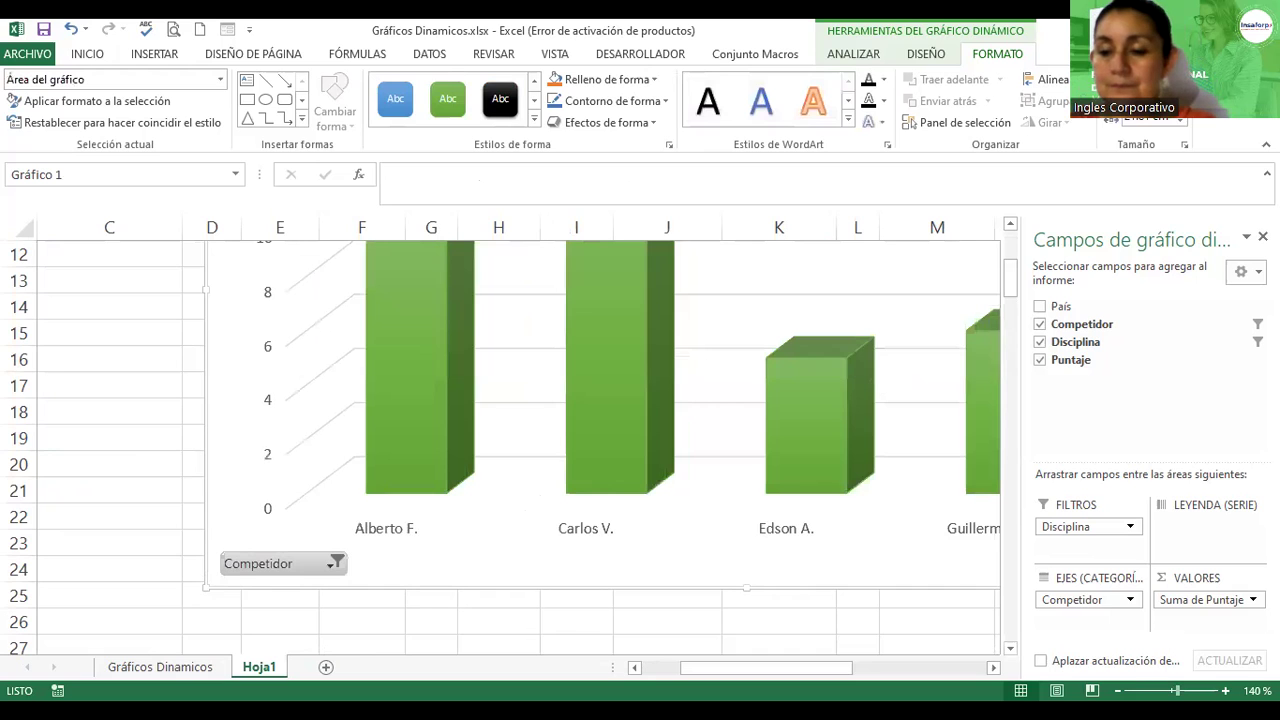
{"action": "left_click", "coordinate": [1117, 690]}
{"action": "left_click", "coordinate": [1117, 690]}
{"action": "left_click", "coordinate": [1117, 690]}
{"action": "left_click", "coordinate": [1117, 690]}
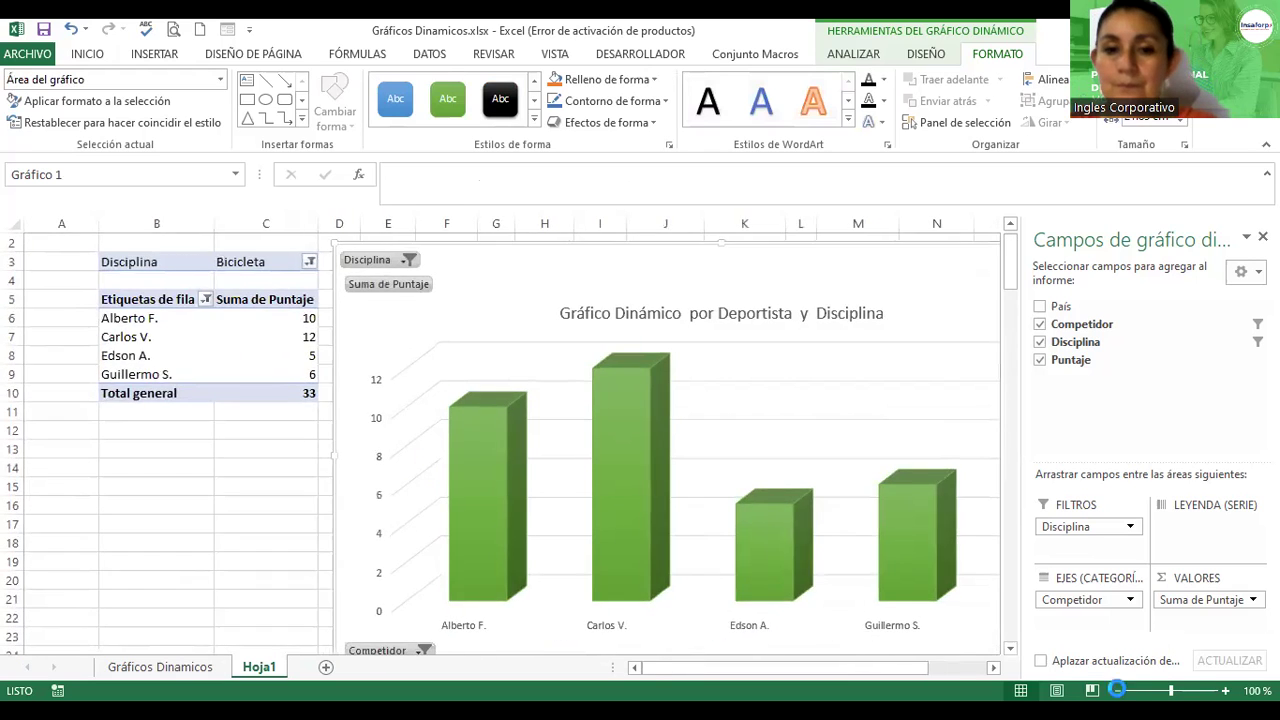
{"action": "left_click", "coordinate": [1117, 690]}
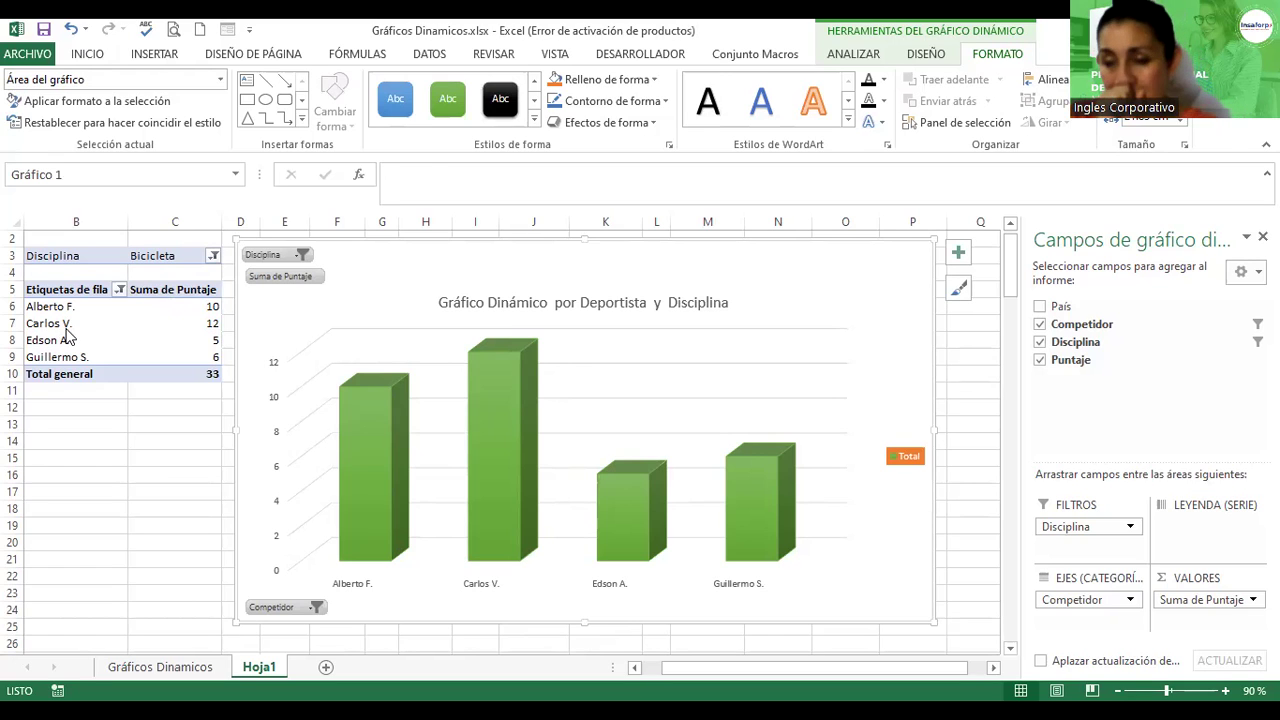
{"action": "double_click", "coordinate": [63, 326]}
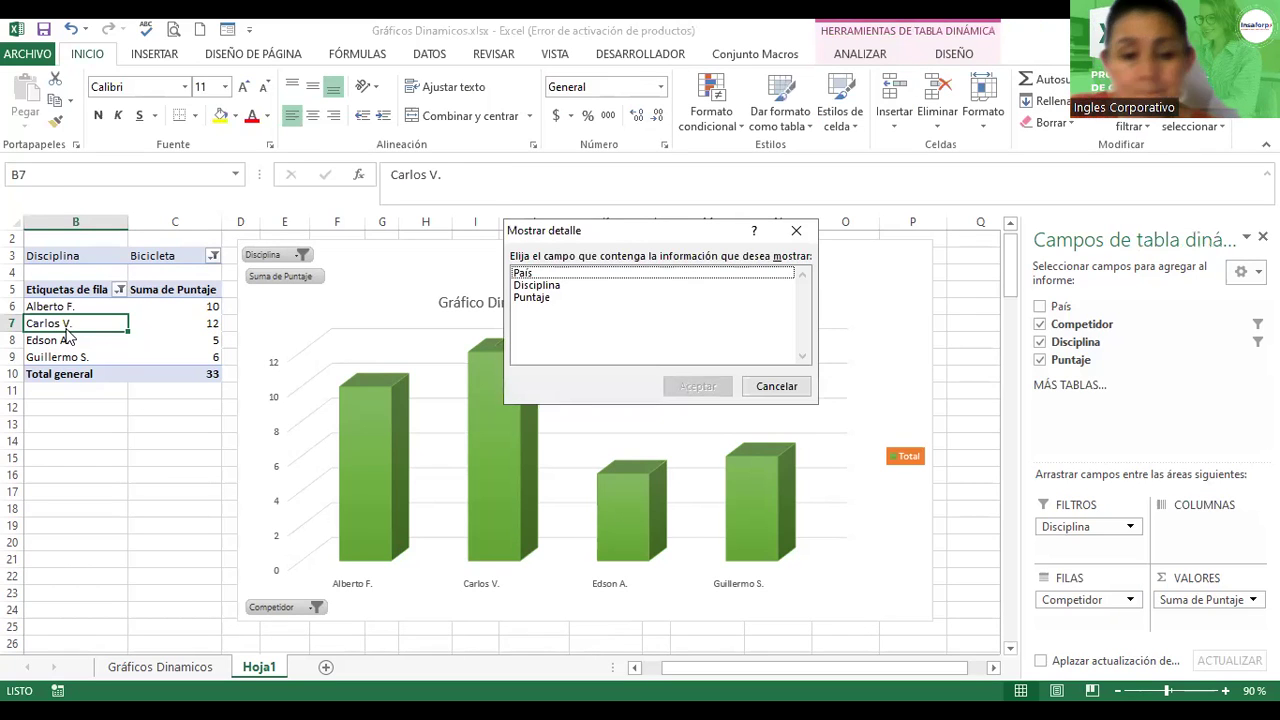
{"action": "key", "text": "Escape"}
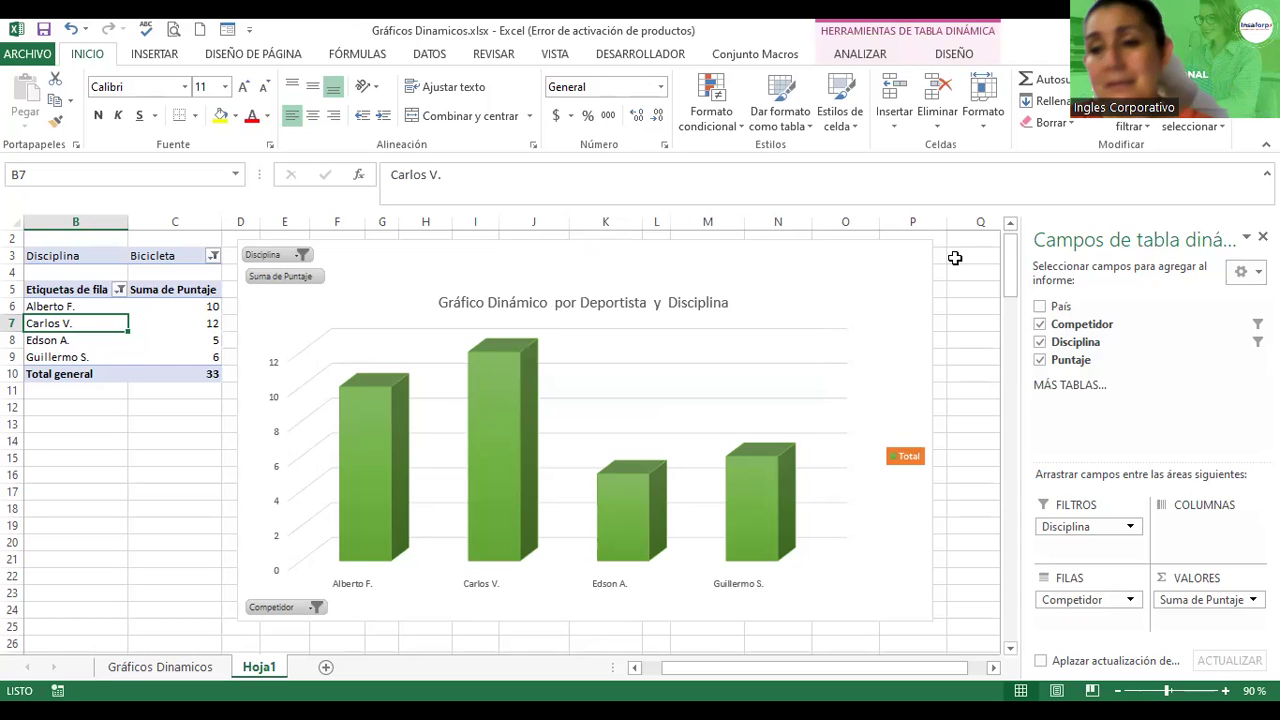
{"action": "left_click_drag", "start_coordinate": [1020, 305], "coordinate": [918, 300]}
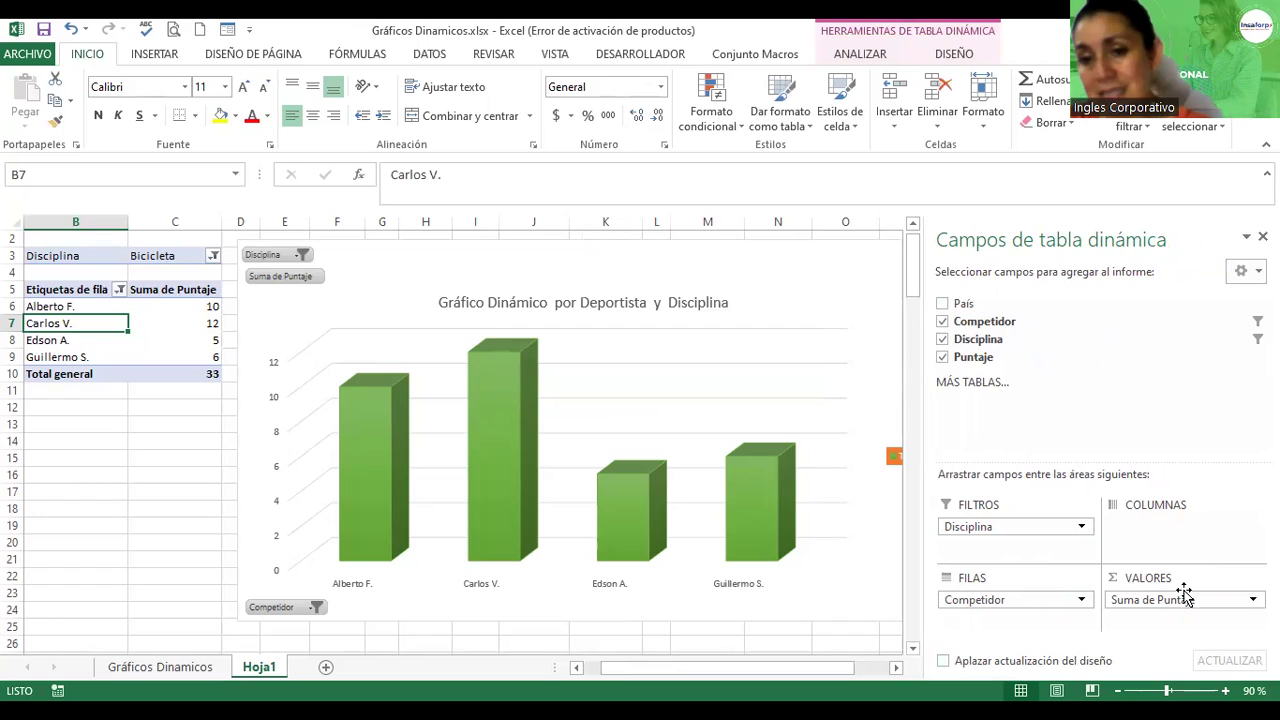
{"action": "left_click", "coordinate": [400, 289]}
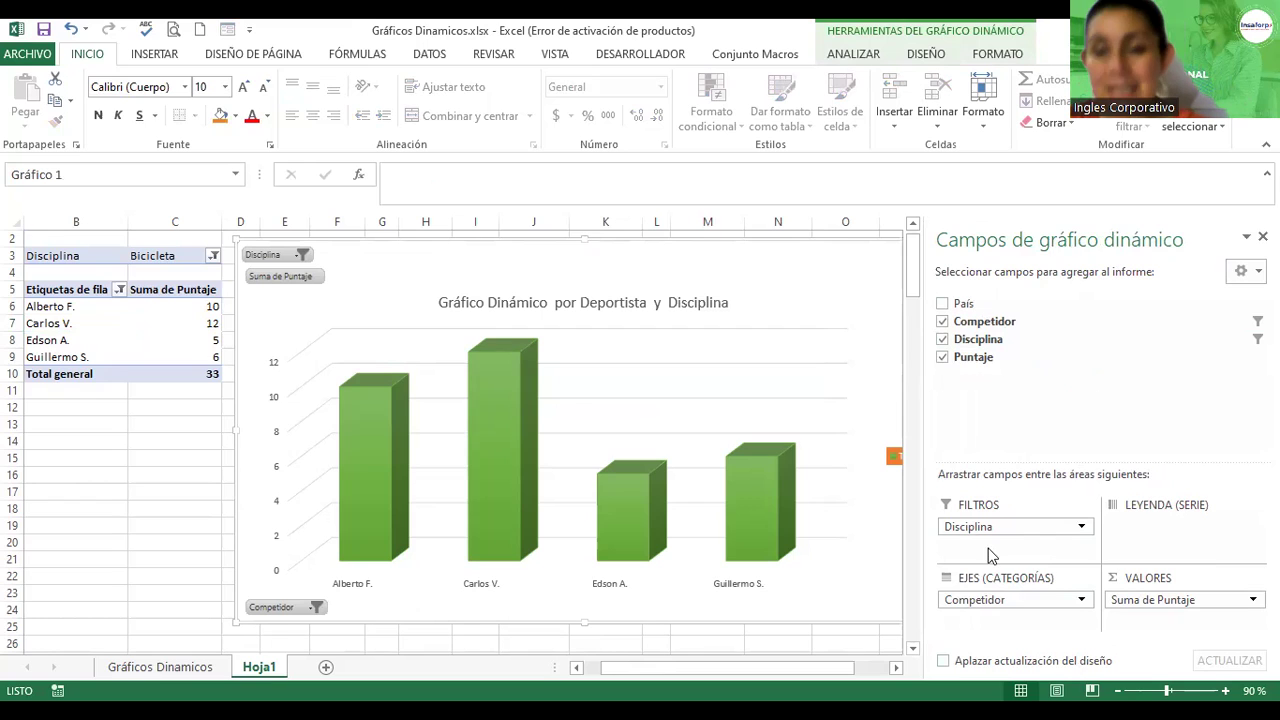
{"action": "left_click", "coordinate": [157, 320]}
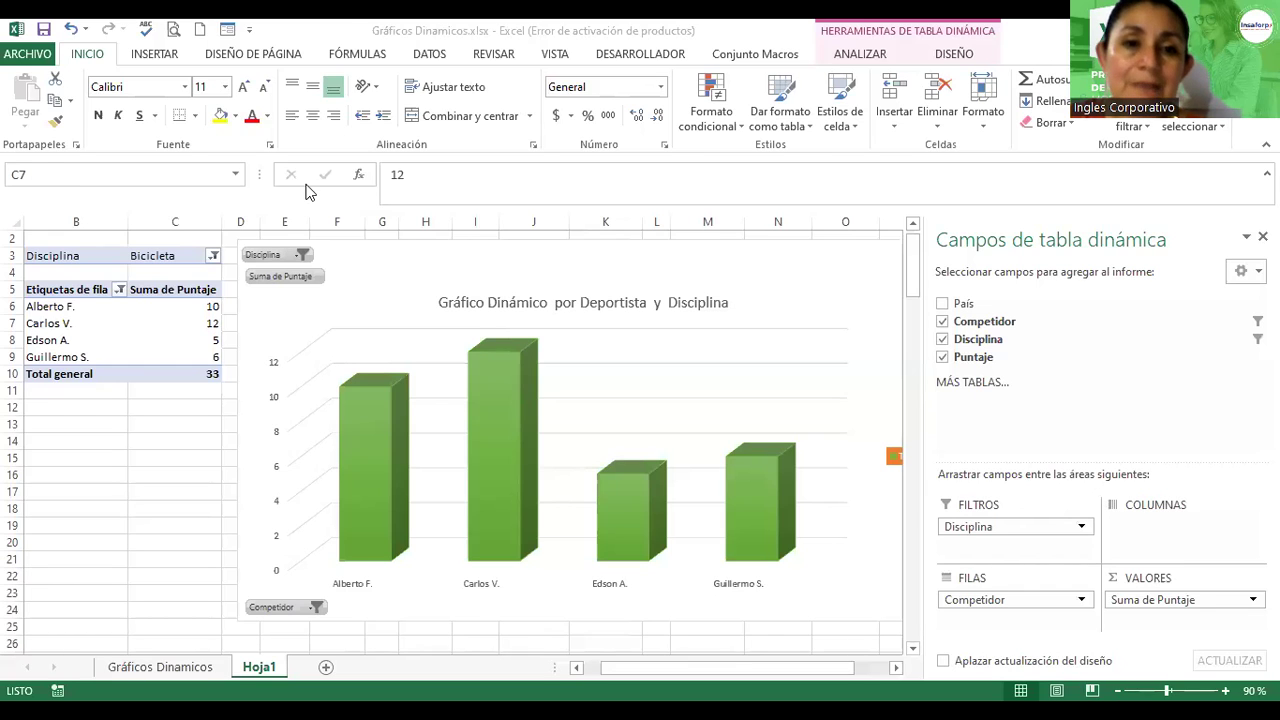
- Make the chart title size 18, bold and italic, and narrow the pivot fields pane
{"action": "left_click", "coordinate": [583, 303]}
{"action": "left_click", "coordinate": [243, 86]}
{"action": "left_click", "coordinate": [243, 86]}
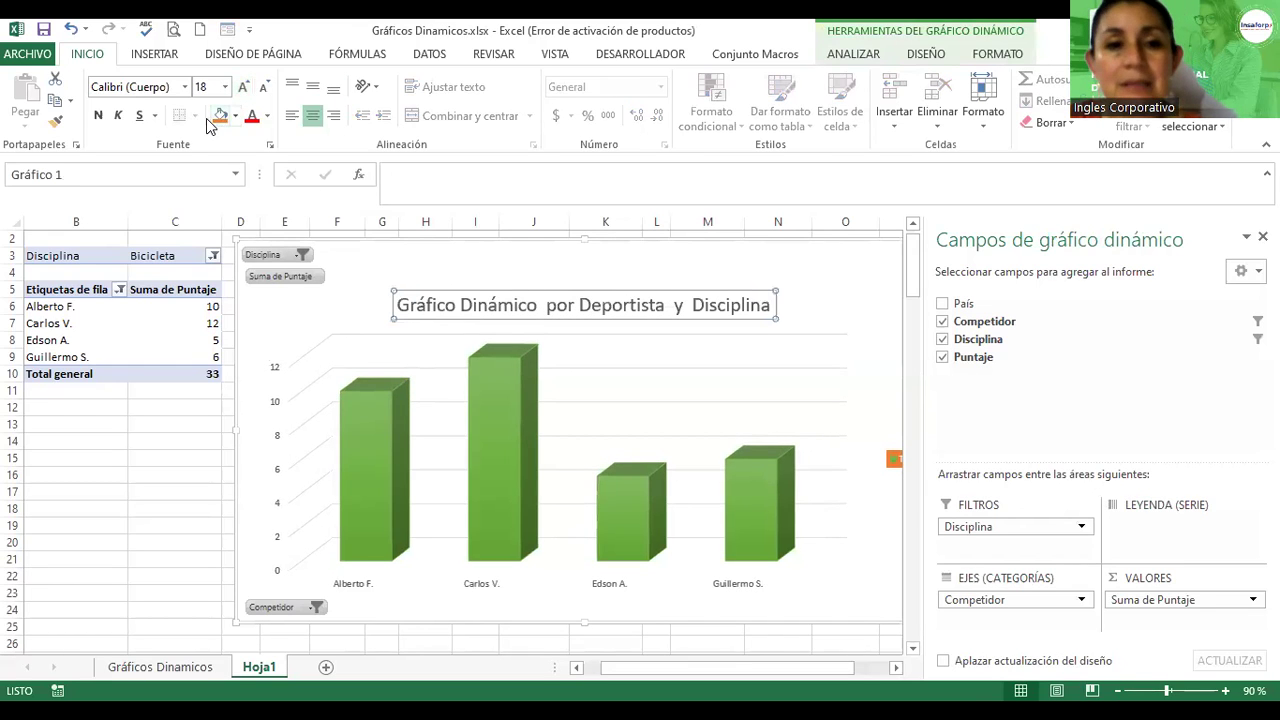
{"action": "left_click", "coordinate": [98, 115]}
{"action": "left_click", "coordinate": [118, 115]}
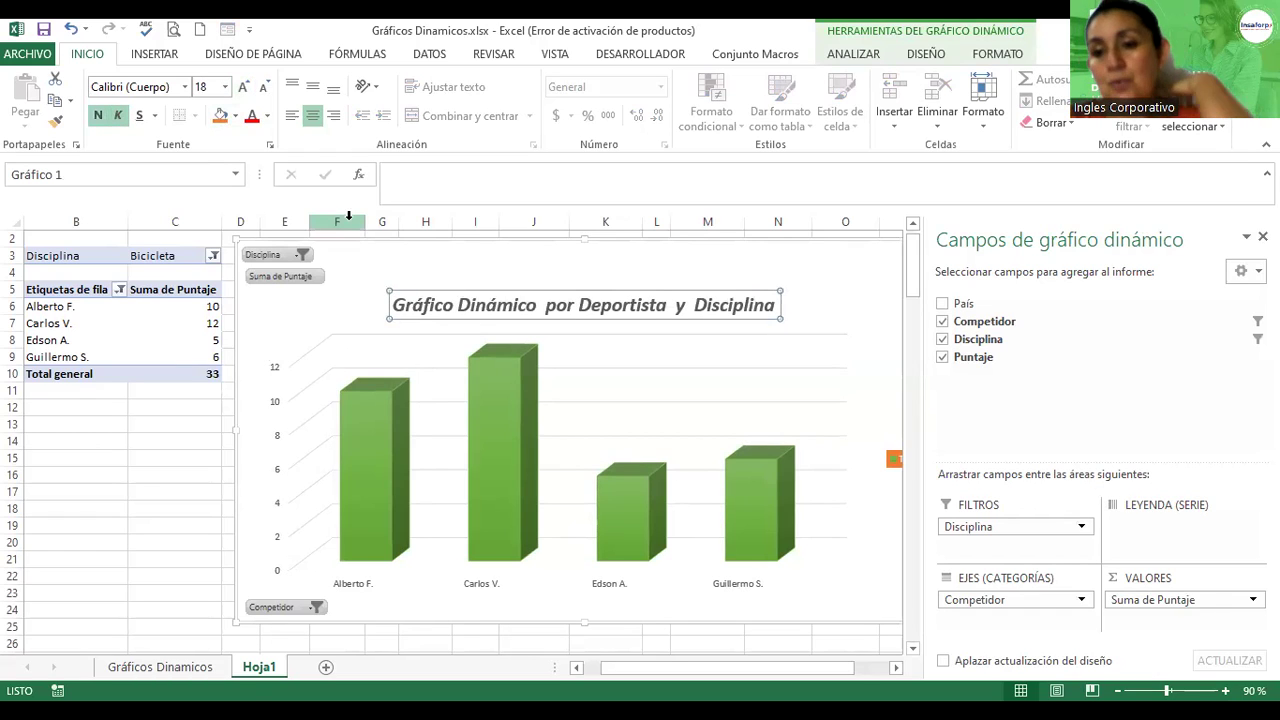
{"action": "left_click_drag", "start_coordinate": [922, 418], "coordinate": [990, 425]}
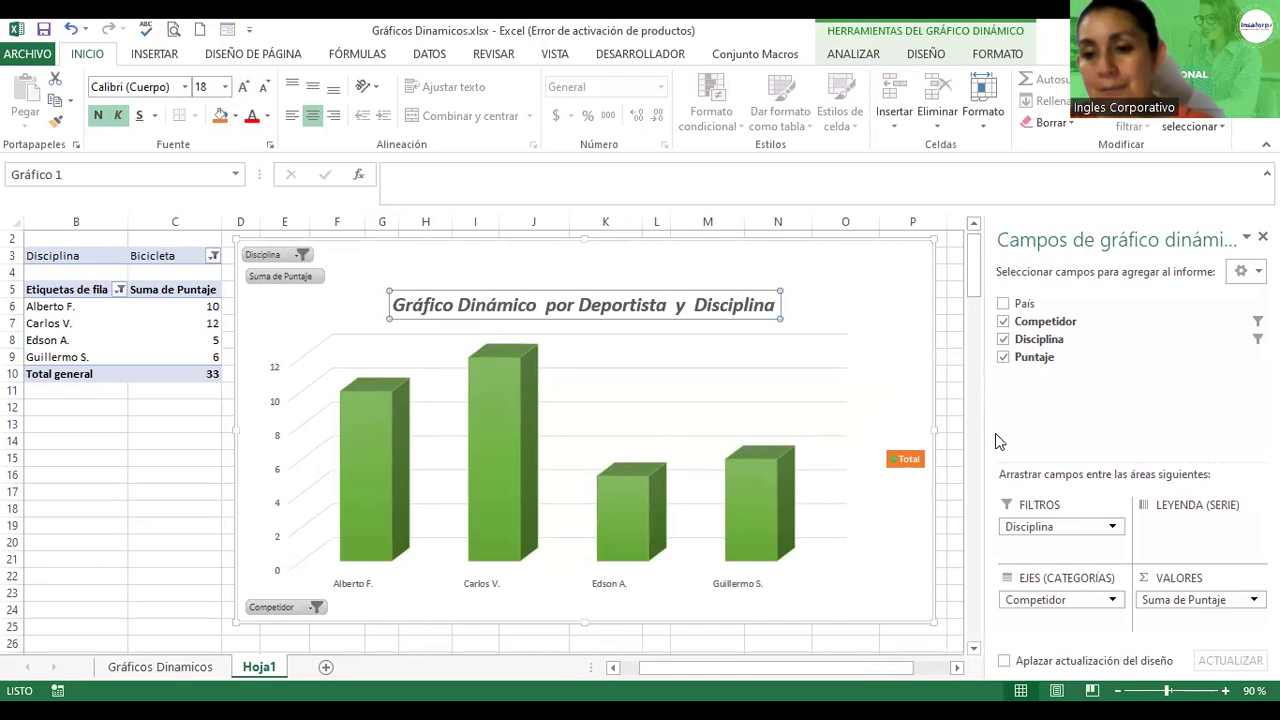
{"action": "left_click", "coordinate": [955, 424]}
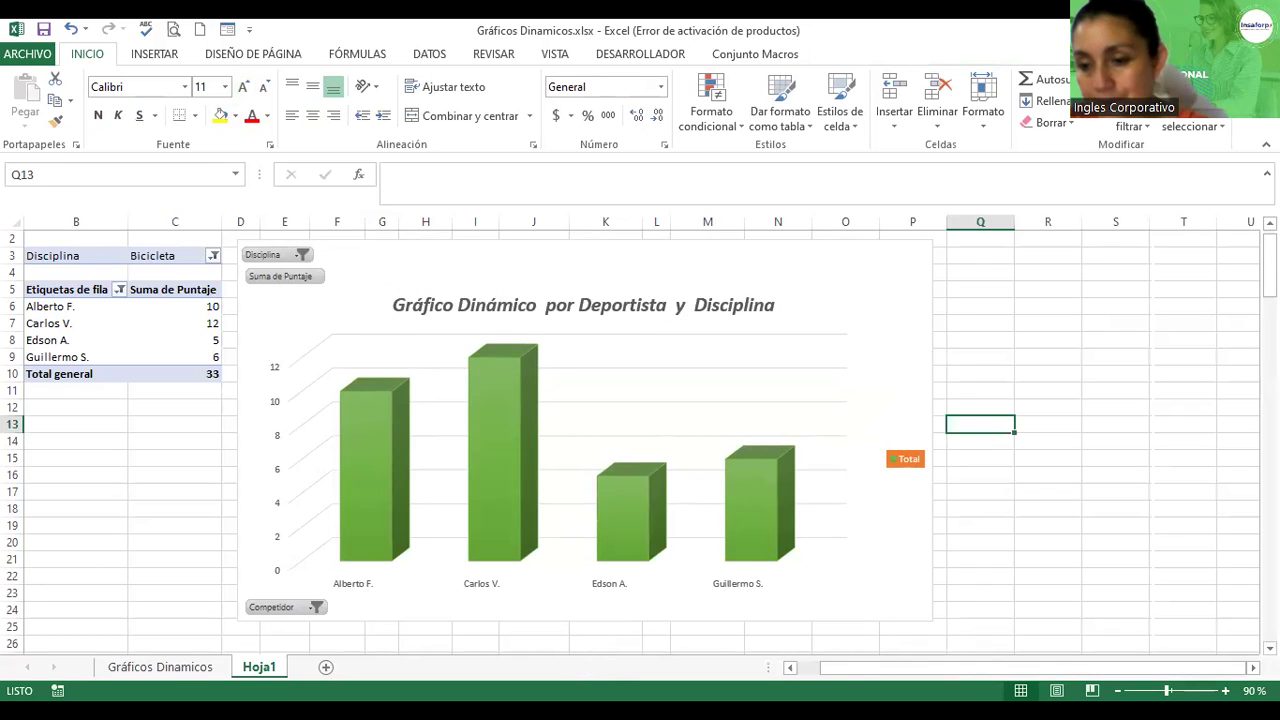
- Move the pivot chart further right, clear of the four-competitor pivot table
{"action": "scroll", "coordinate": [886, 451], "scroll_direction": "down", "scroll_amount": 1}
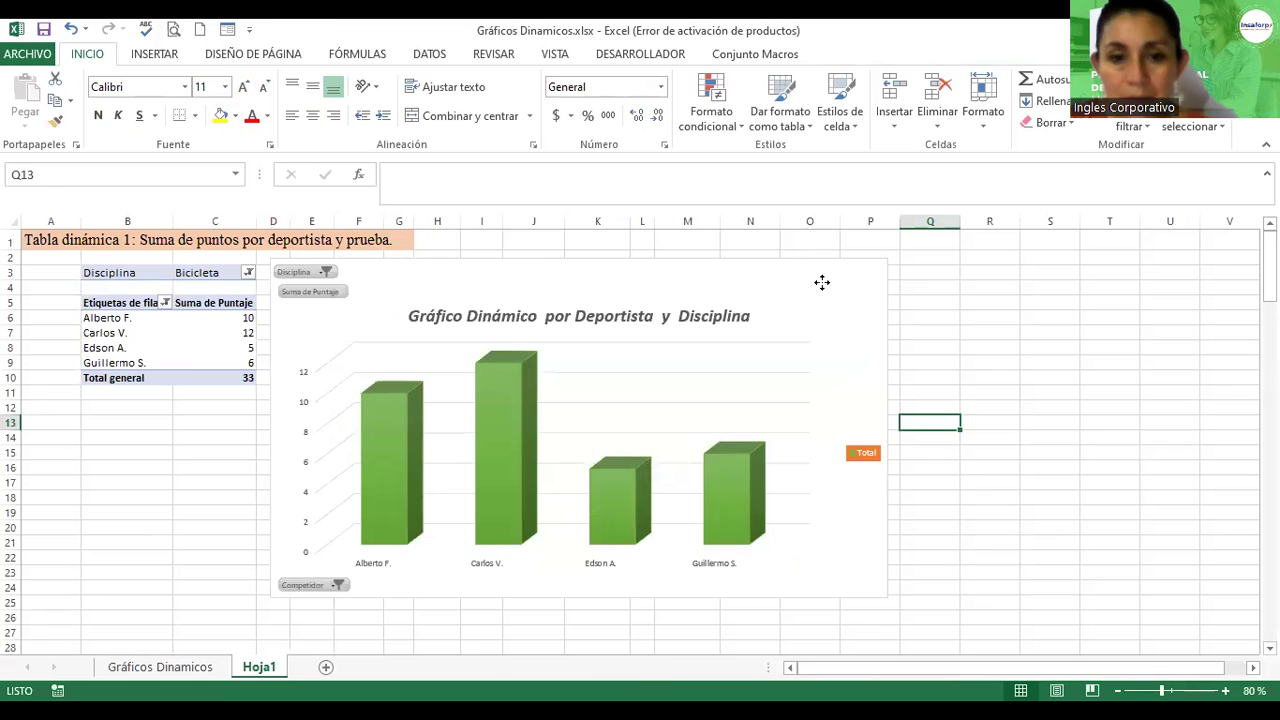
{"action": "mouse_move", "coordinate": [897, 286]}
{"action": "left_mouse_down"}
{"action": "mouse_move", "coordinate": [987, 274]}
{"action": "mouse_move", "coordinate": [1011, 254]}
{"action": "left_mouse_up"}
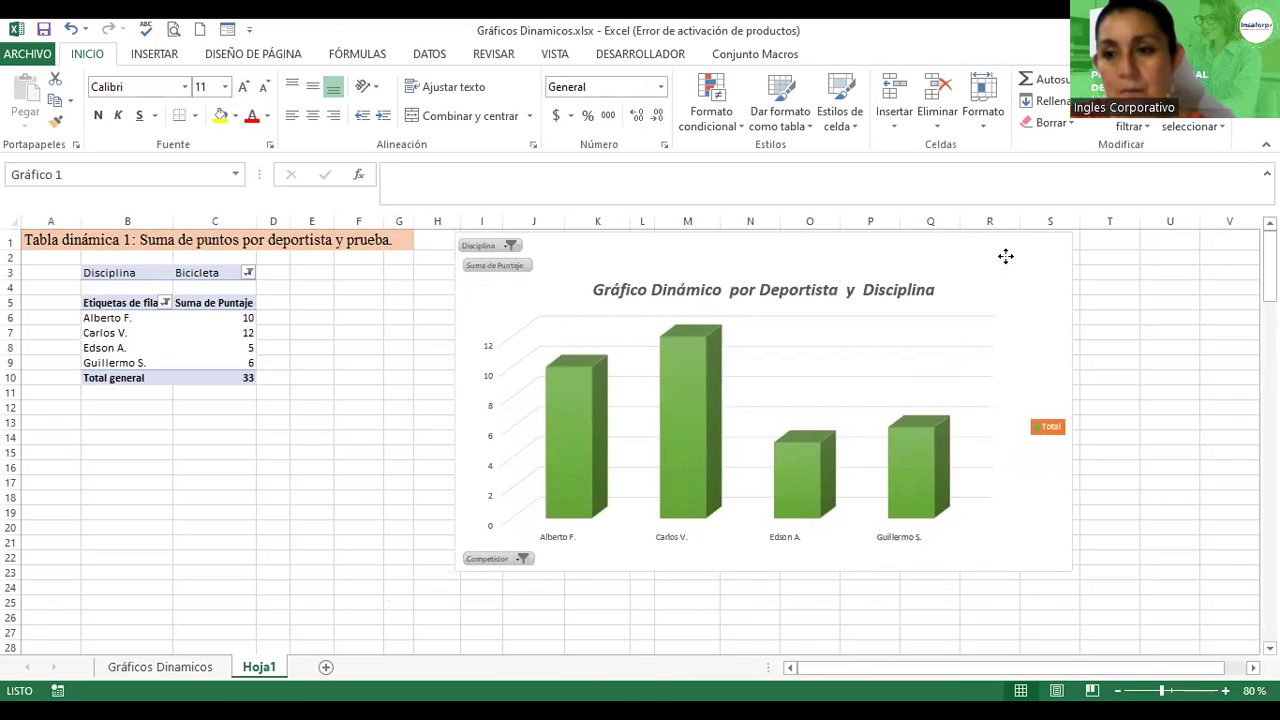
{"action": "left_click", "coordinate": [534, 394]}
{"action": "left_click", "coordinate": [308, 363]}
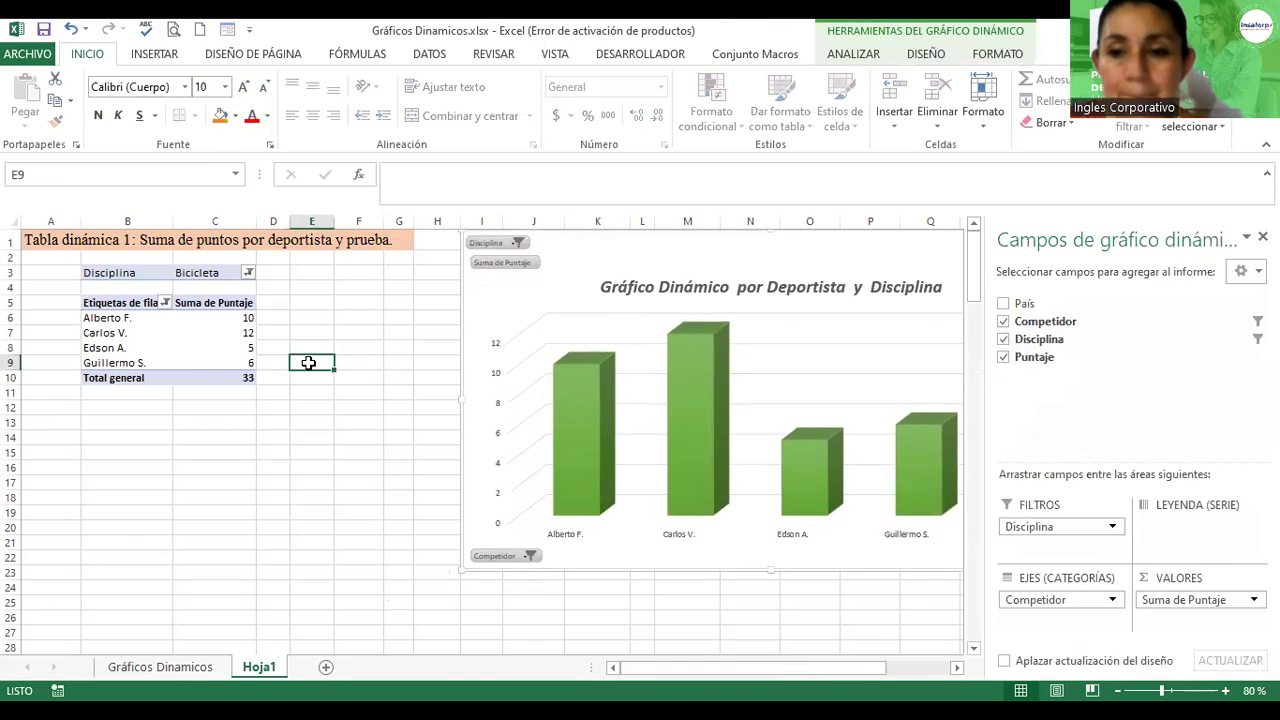
{"action": "left_click", "coordinate": [133, 57]}
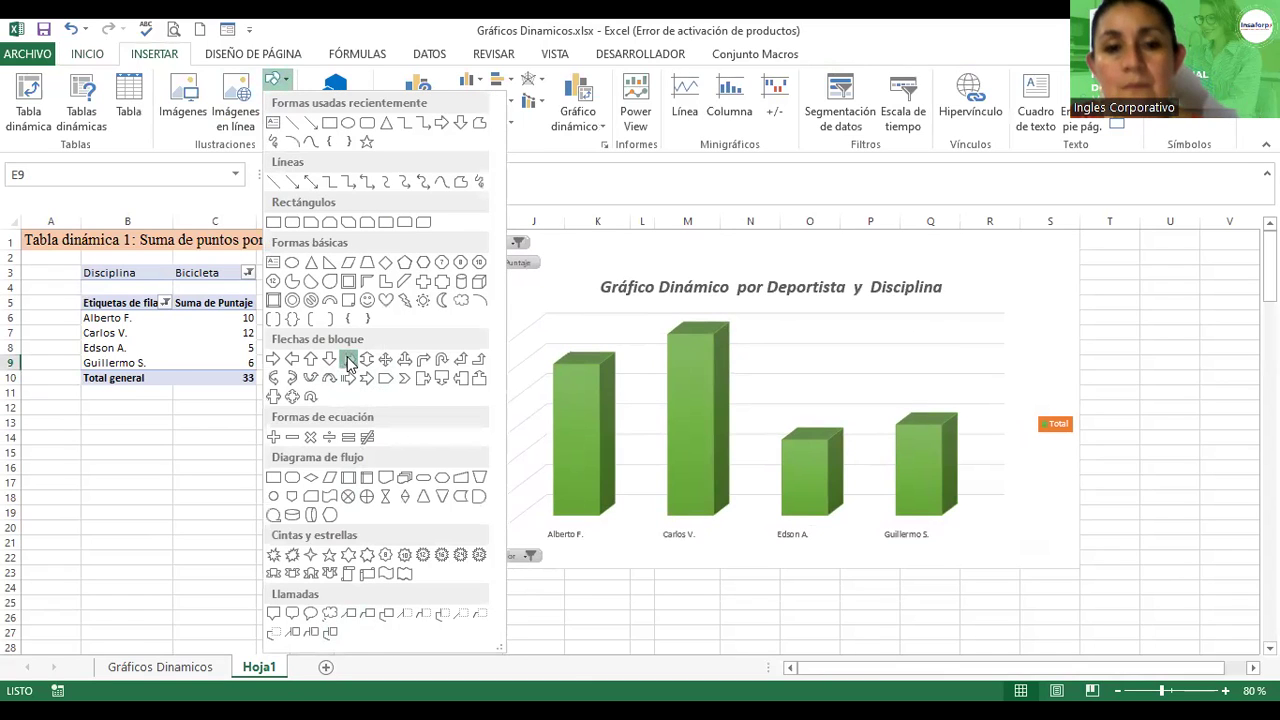
- Draw a Left-Right Arrow between the pivot table and chart with a green shape style
{"action": "left_click", "coordinate": [349, 364]}
{"action": "left_click_drag", "start_coordinate": [294, 320], "coordinate": [448, 392]}
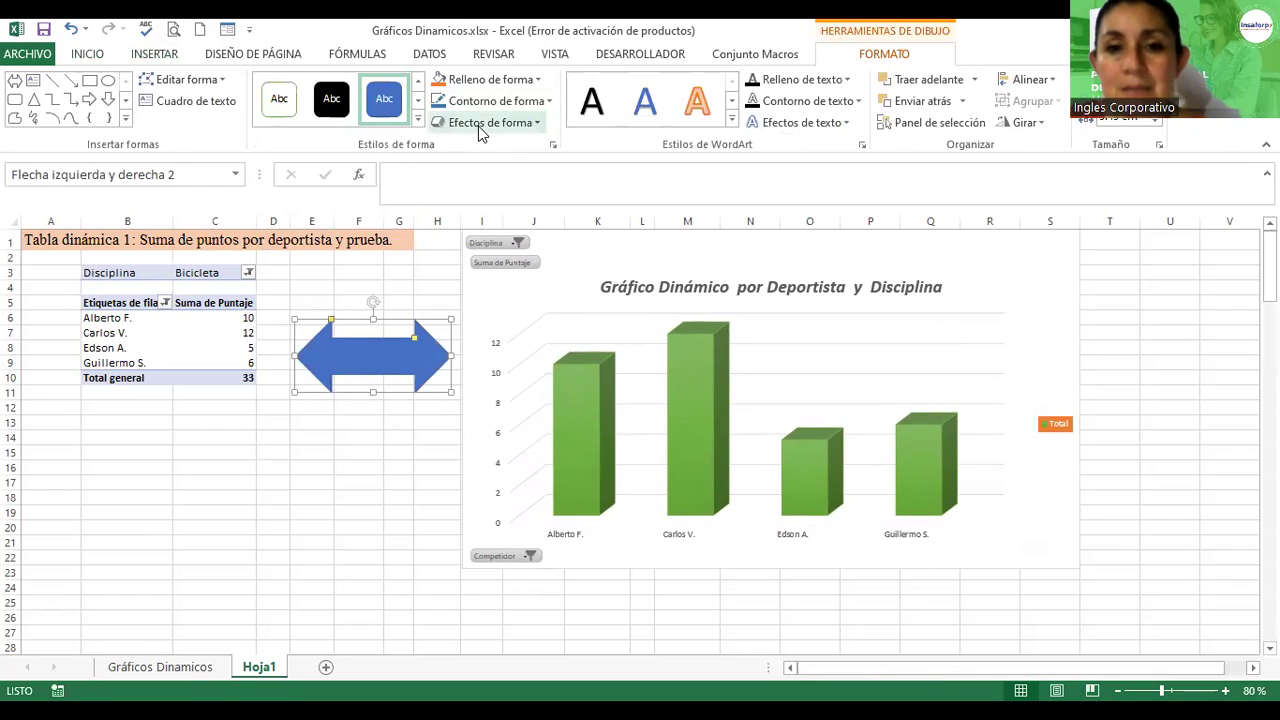
{"action": "left_click", "coordinate": [482, 124]}
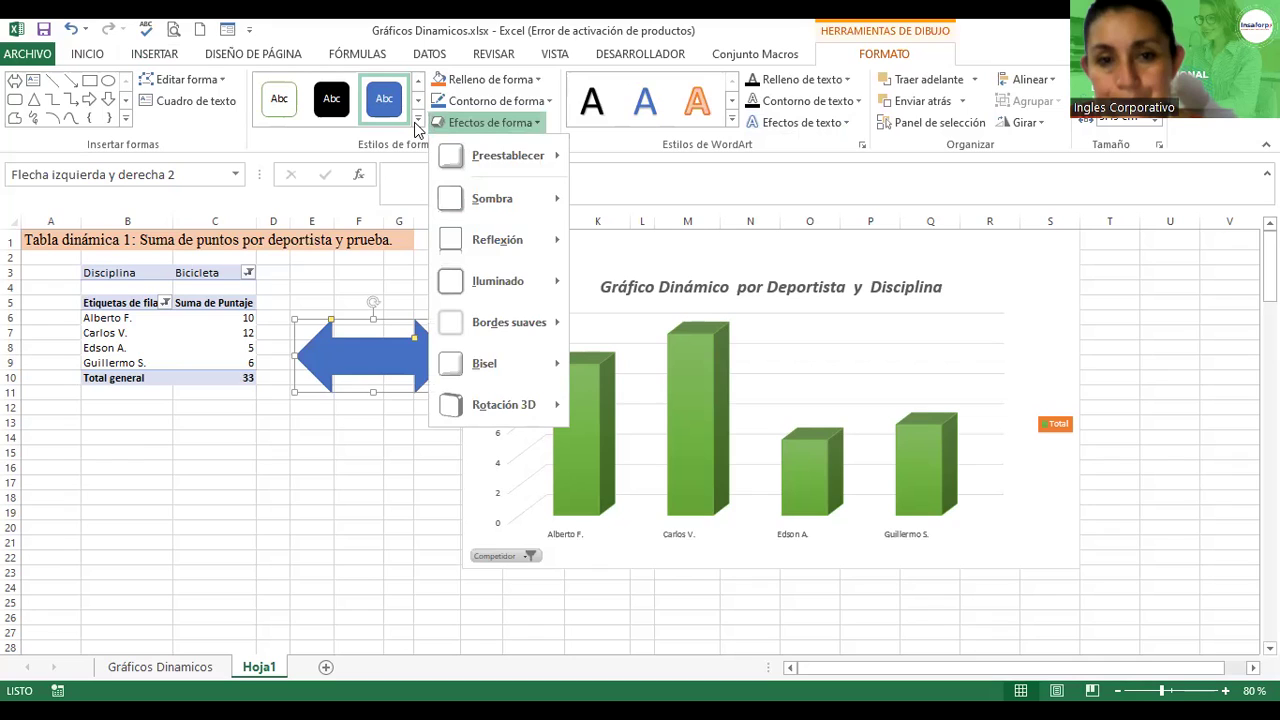
{"action": "left_click", "coordinate": [418, 119]}
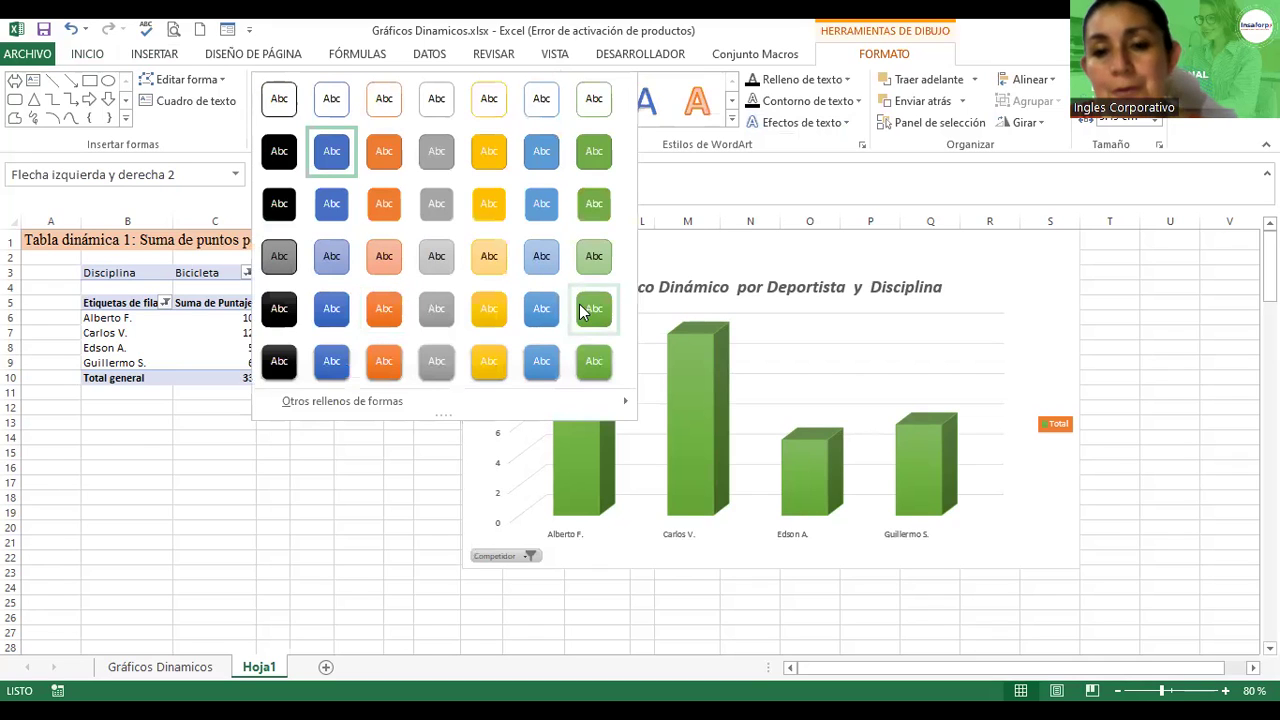
{"action": "left_click", "coordinate": [579, 304]}
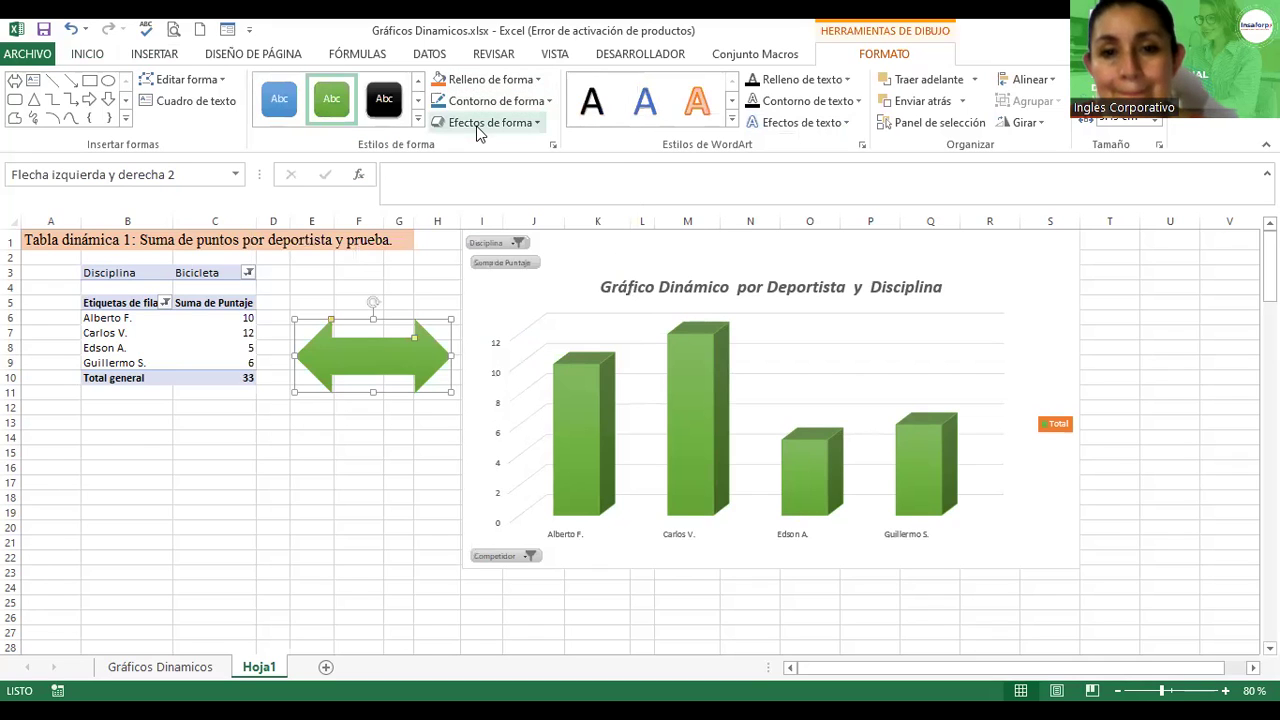
- Add a bevel shape effect to the green arrow
{"action": "left_click", "coordinate": [488, 122]}
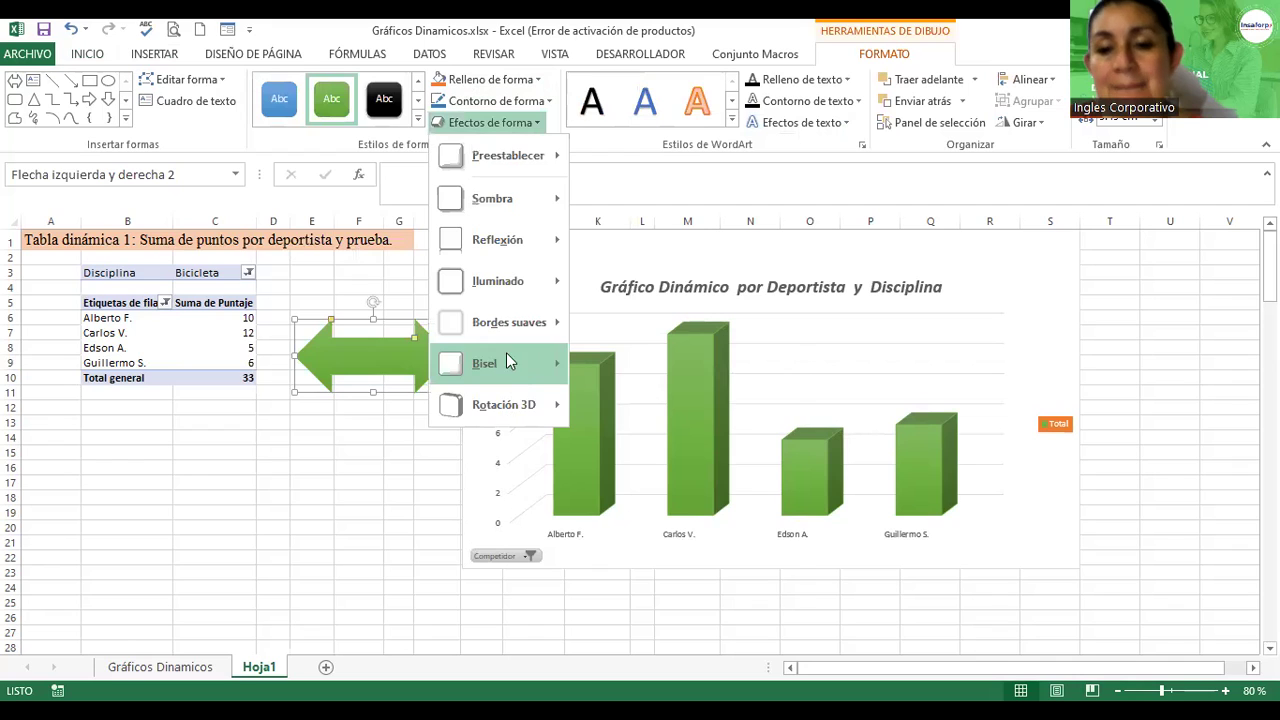
{"action": "mouse_move", "coordinate": [497, 363]}
{"action": "left_click", "coordinate": [753, 516]}
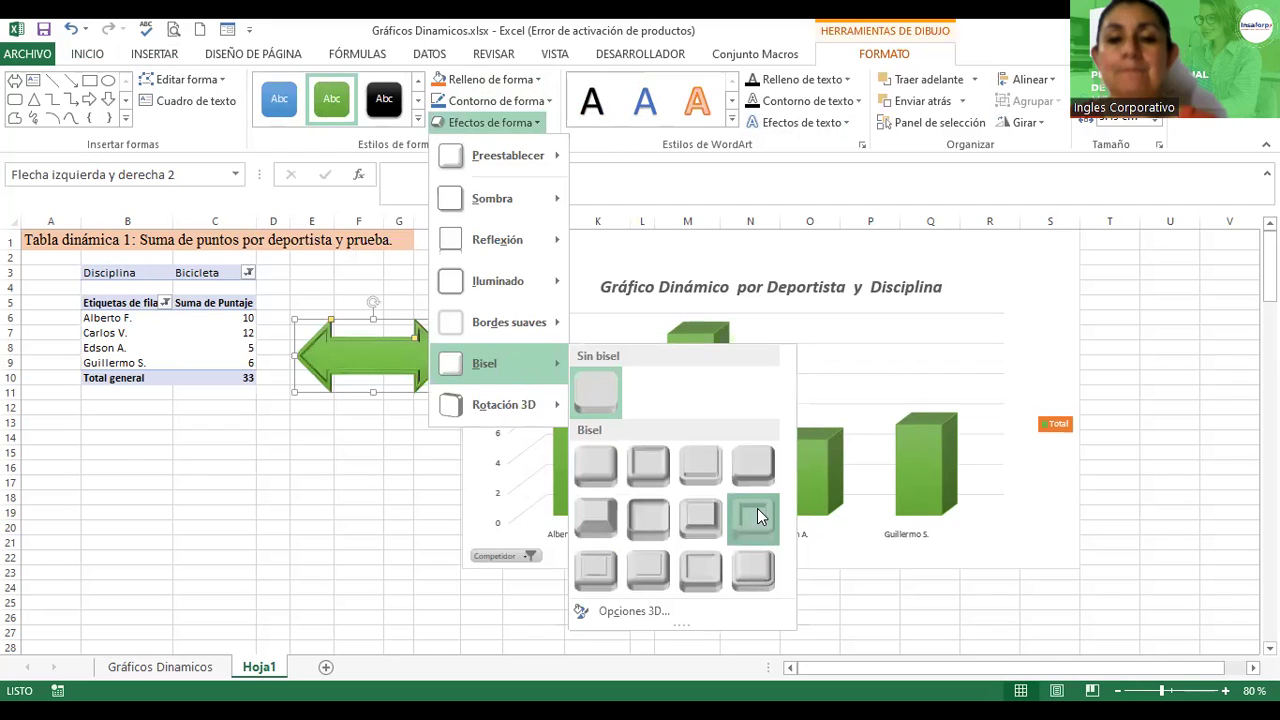
{"action": "left_click", "coordinate": [421, 462]}
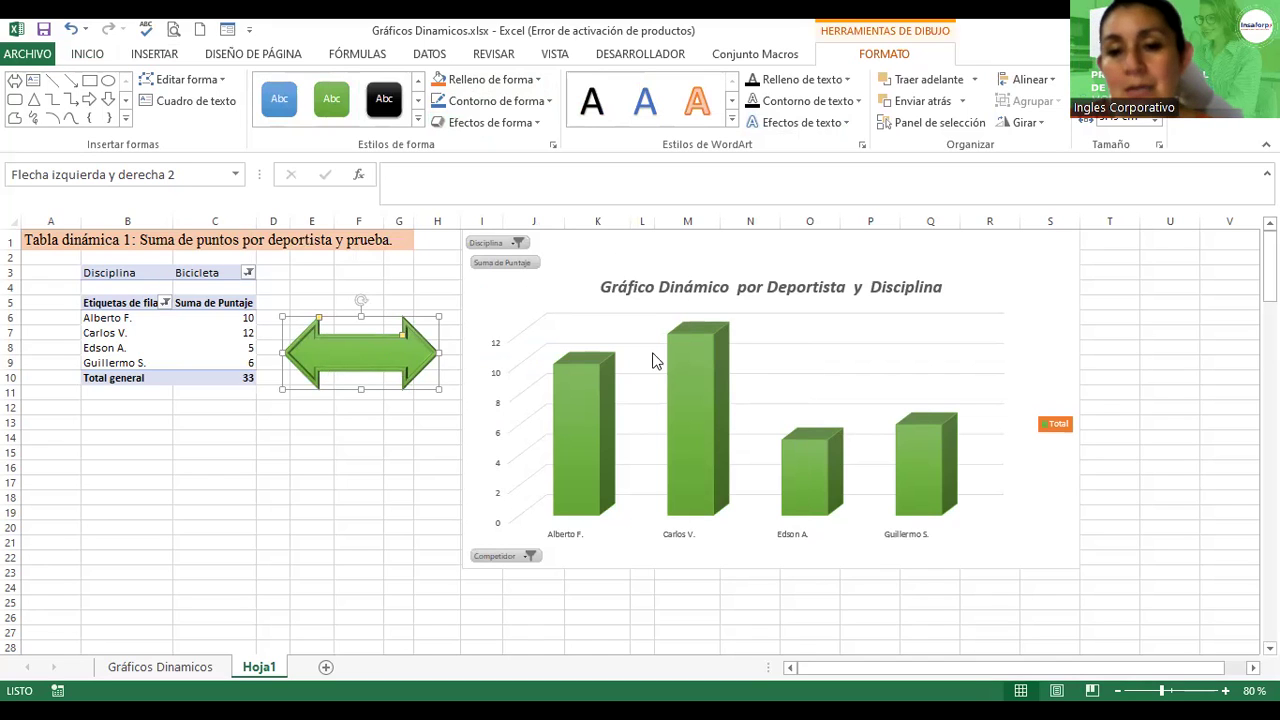
{"action": "left_click", "coordinate": [1035, 249]}
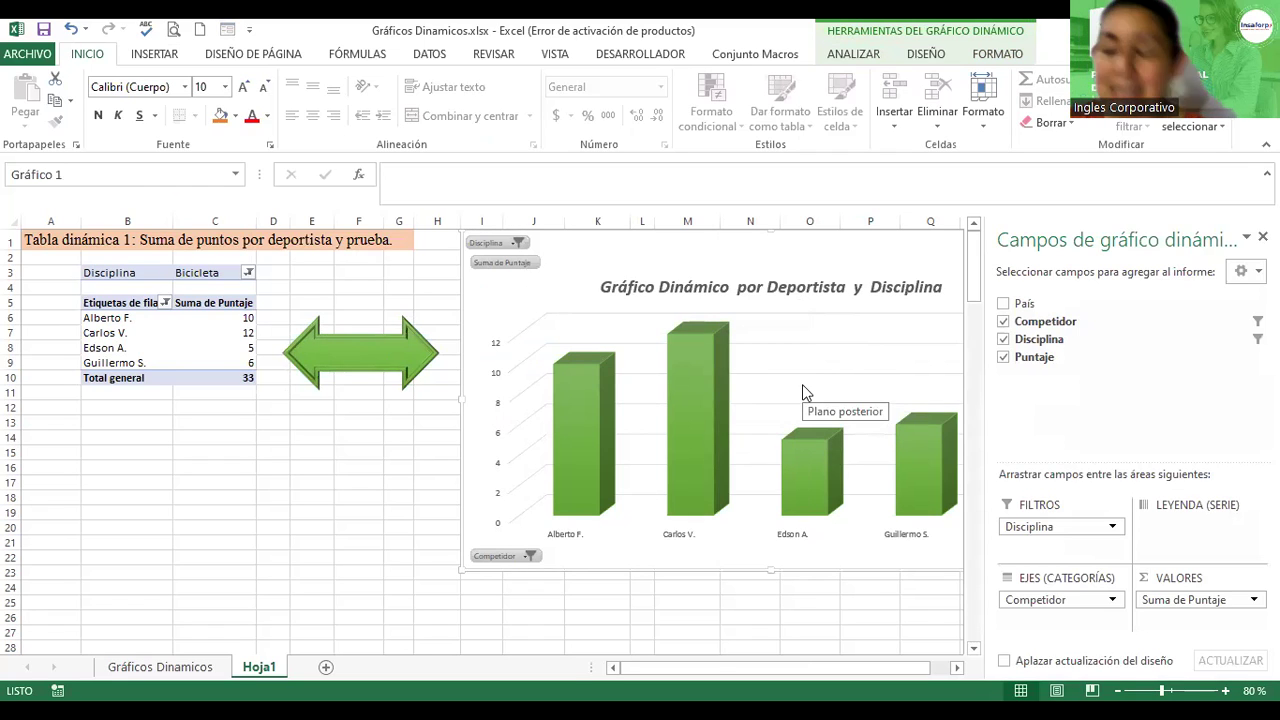
- Enlarge the font of pivot table B3:C10 and widen columns B and C
{"action": "left_click", "coordinate": [92, 272]}
{"action": "left_click_drag", "start_coordinate": [92, 272], "coordinate": [222, 377]}
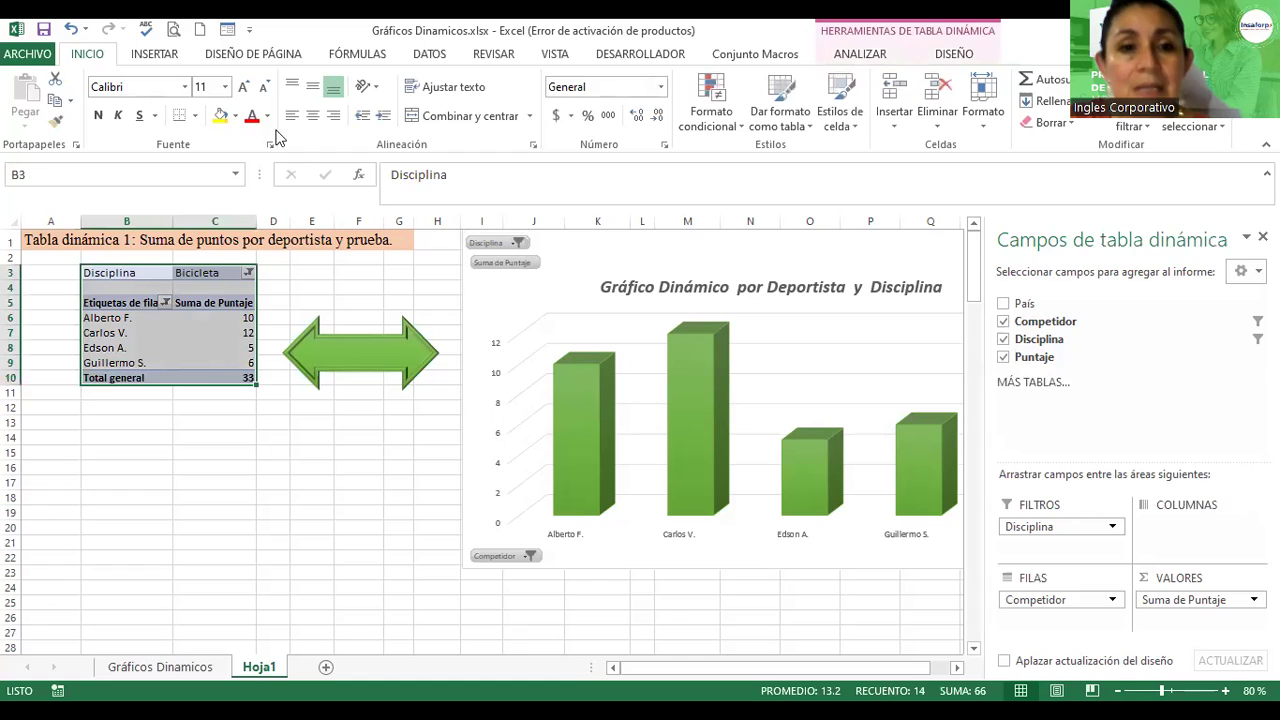
{"action": "left_click", "coordinate": [243, 87]}
{"action": "left_click", "coordinate": [243, 87]}
{"action": "left_click", "coordinate": [243, 87]}
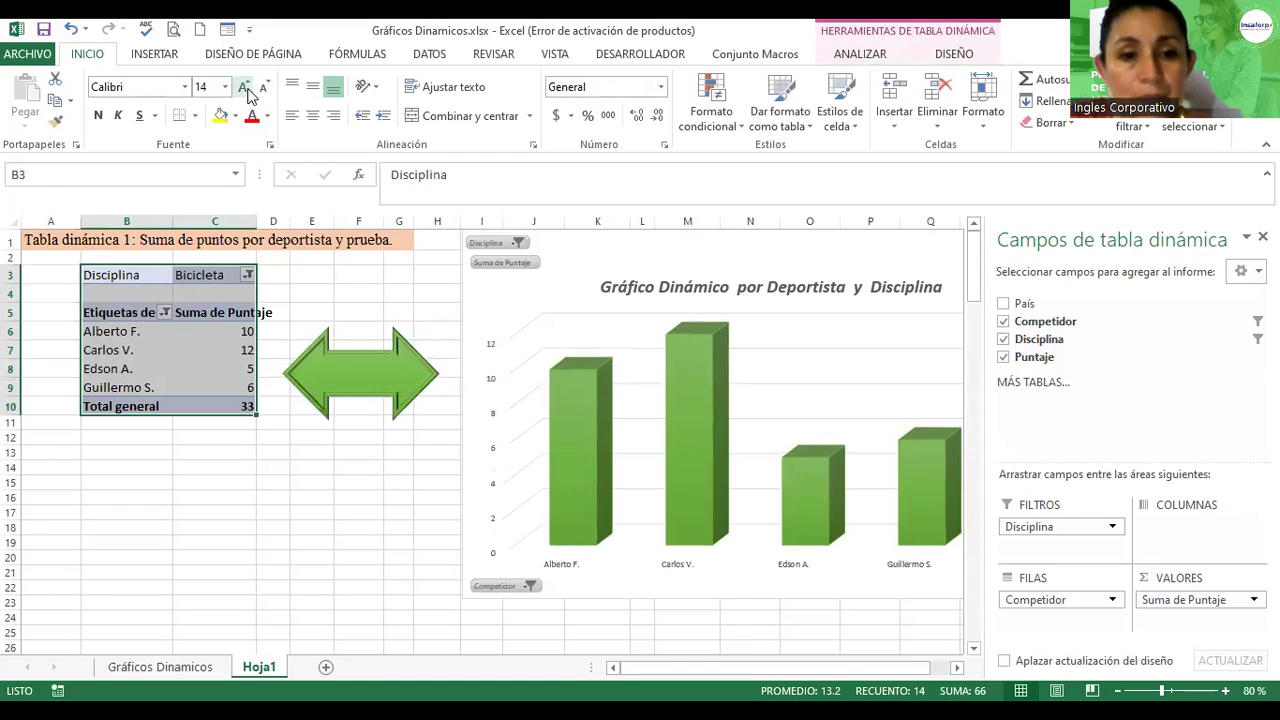
{"action": "left_click", "coordinate": [243, 87]}
{"action": "mouse_move", "coordinate": [173, 220]}
{"action": "left_mouse_down"}
{"action": "mouse_move", "coordinate": [248, 218]}
{"action": "mouse_move", "coordinate": [215, 218]}
{"action": "left_mouse_up"}
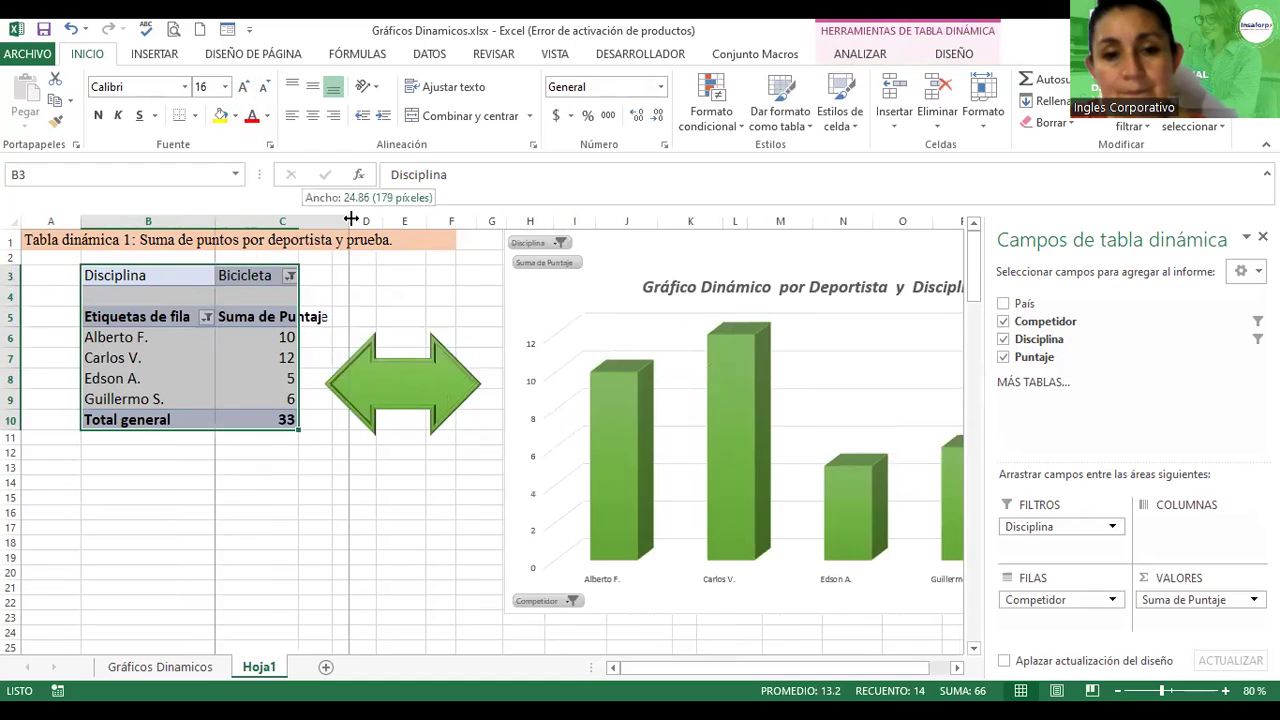
{"action": "left_click_drag", "start_coordinate": [300, 219], "coordinate": [349, 300]}
{"action": "left_click", "coordinate": [278, 481]}
{"action": "left_click", "coordinate": [251, 358]}
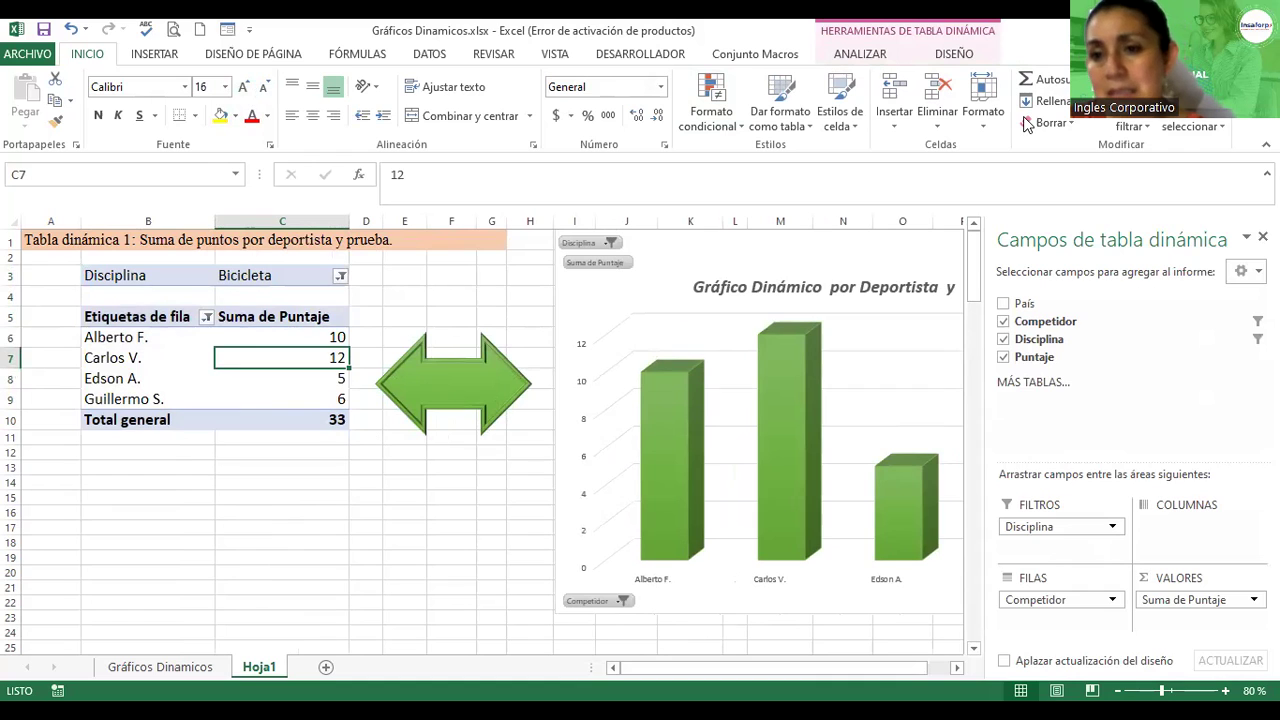
- Apply a green pivot table style with a dark green header row
{"action": "left_click", "coordinate": [952, 54]}
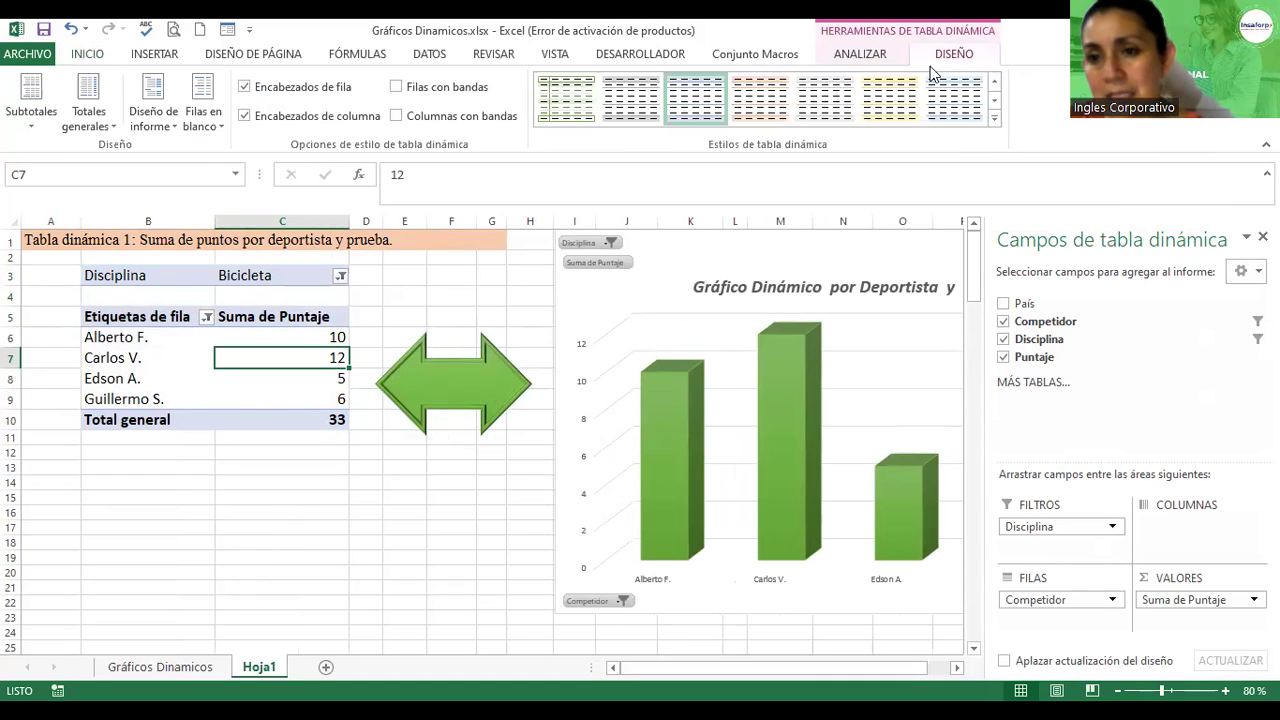
{"action": "left_click", "coordinate": [993, 120]}
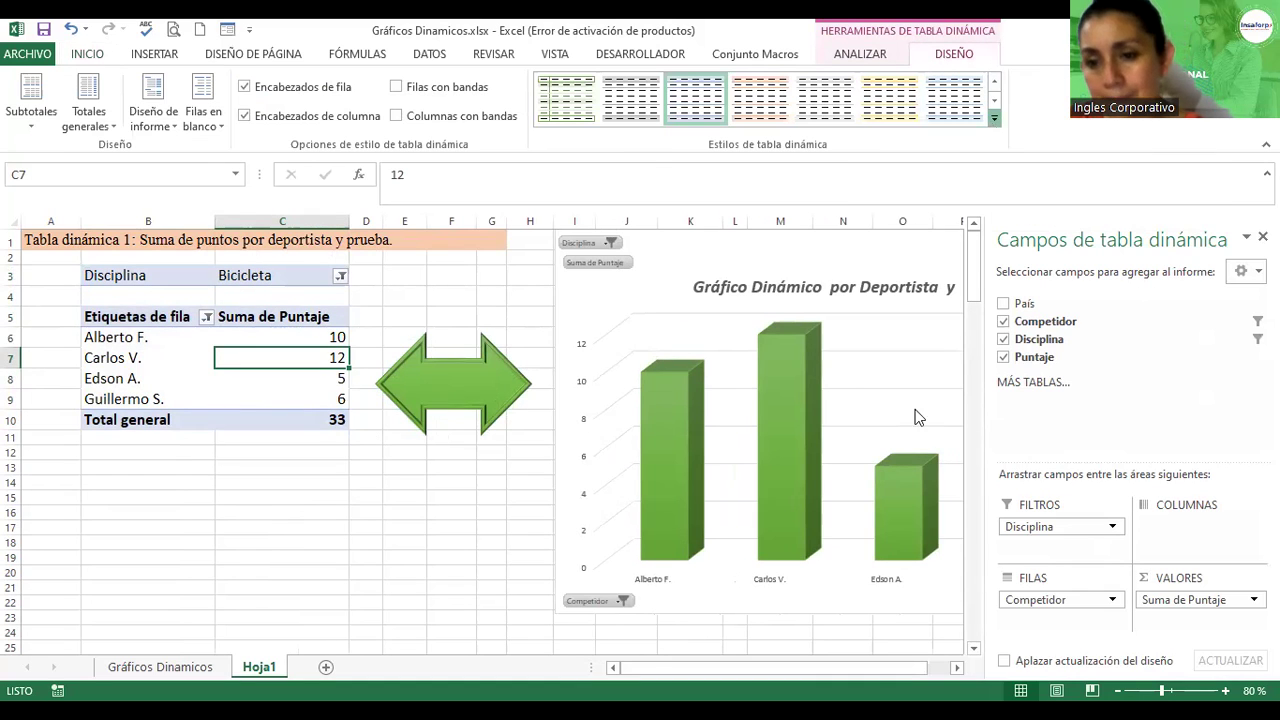
{"action": "left_click", "coordinate": [958, 410]}
{"action": "left_click", "coordinate": [265, 468]}
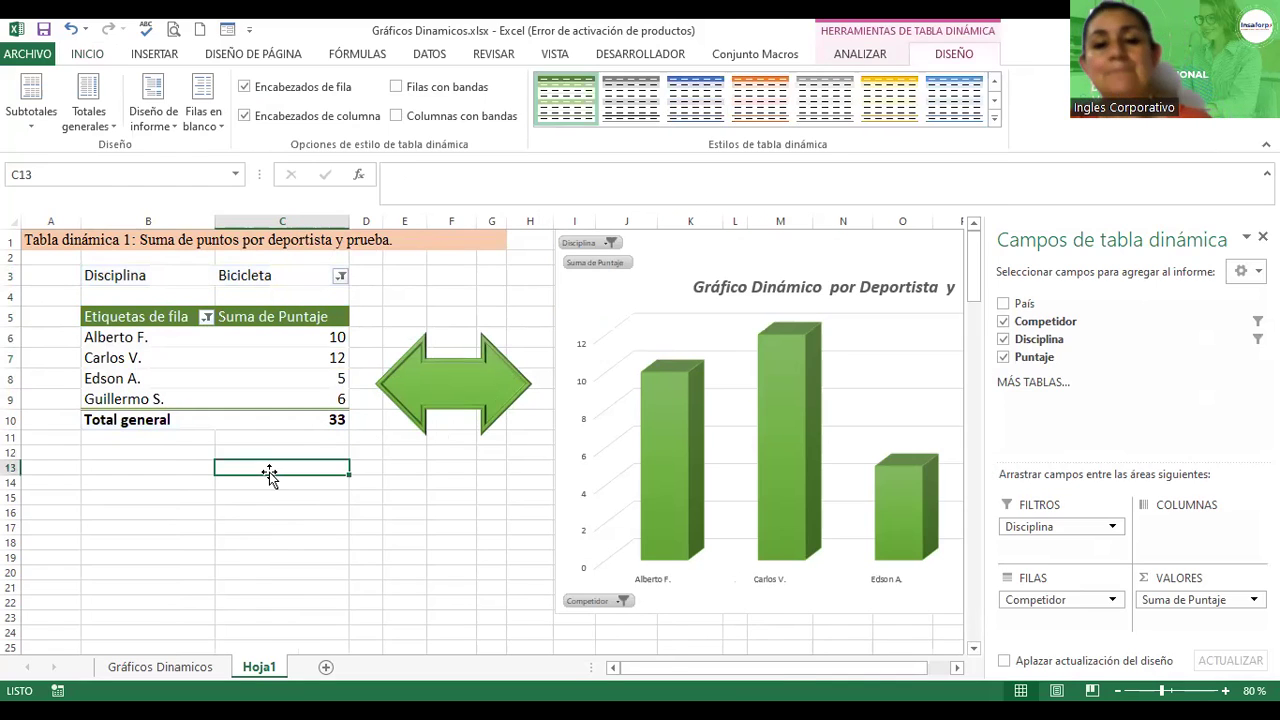
- Rename the Hoja1 sheet to 'TD_01 Puntos x Deportista'
{"action": "double_click", "coordinate": [261, 670]}
{"action": "type", "text": "TD-"}
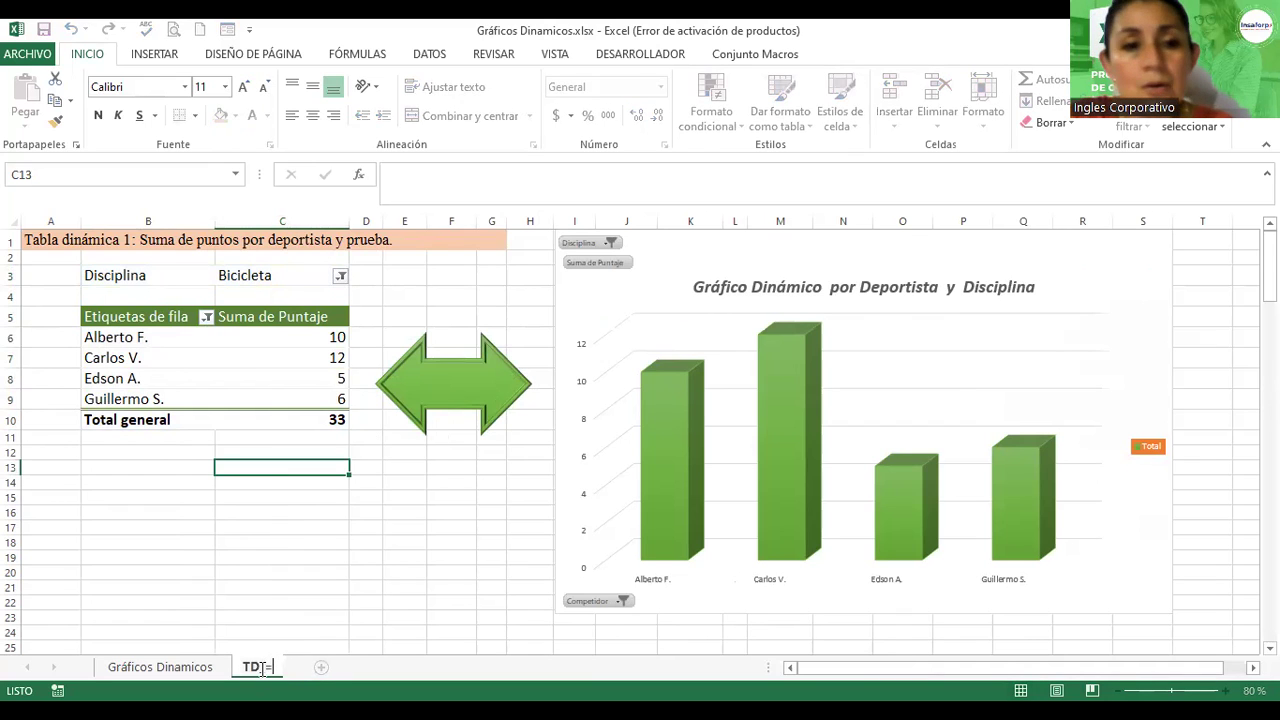
{"action": "type", "text": "1"}
{"action": "key", "text": "BackSpace"}
{"action": "key", "text": "BackSpace"}
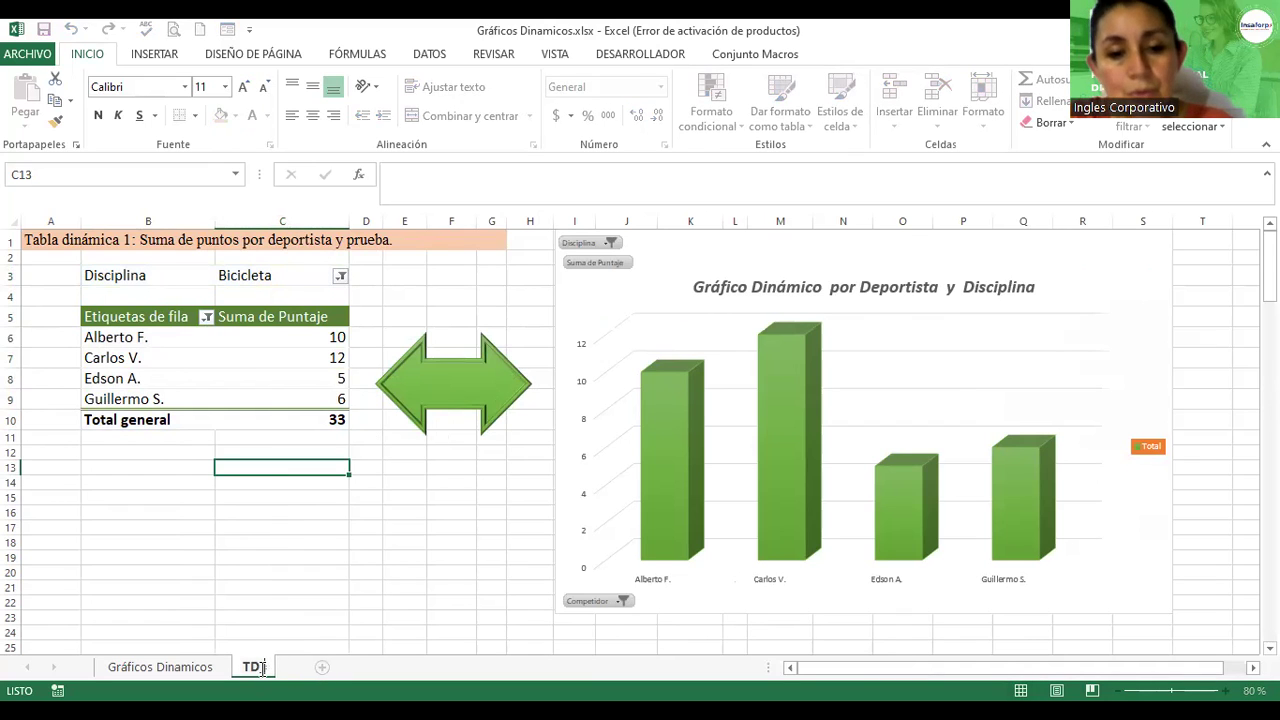
{"action": "type", "text": "01"}
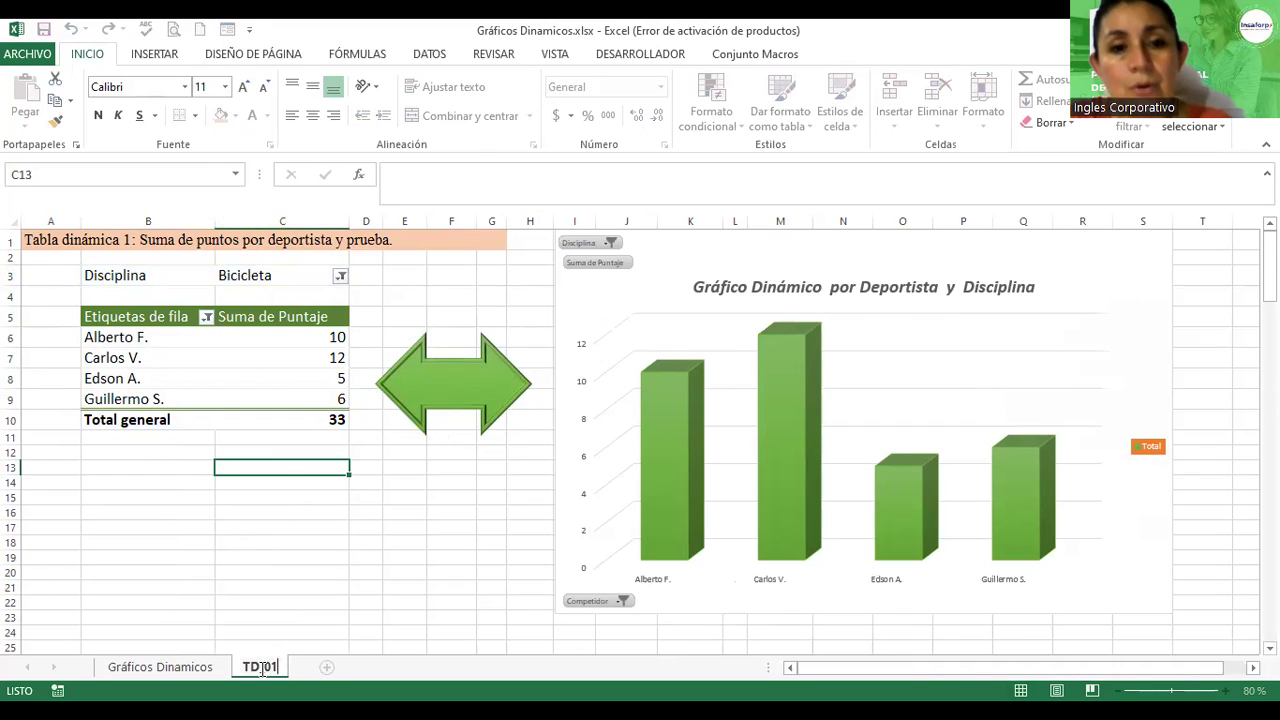
{"action": "type", "text": " Puntos x Deportist"}
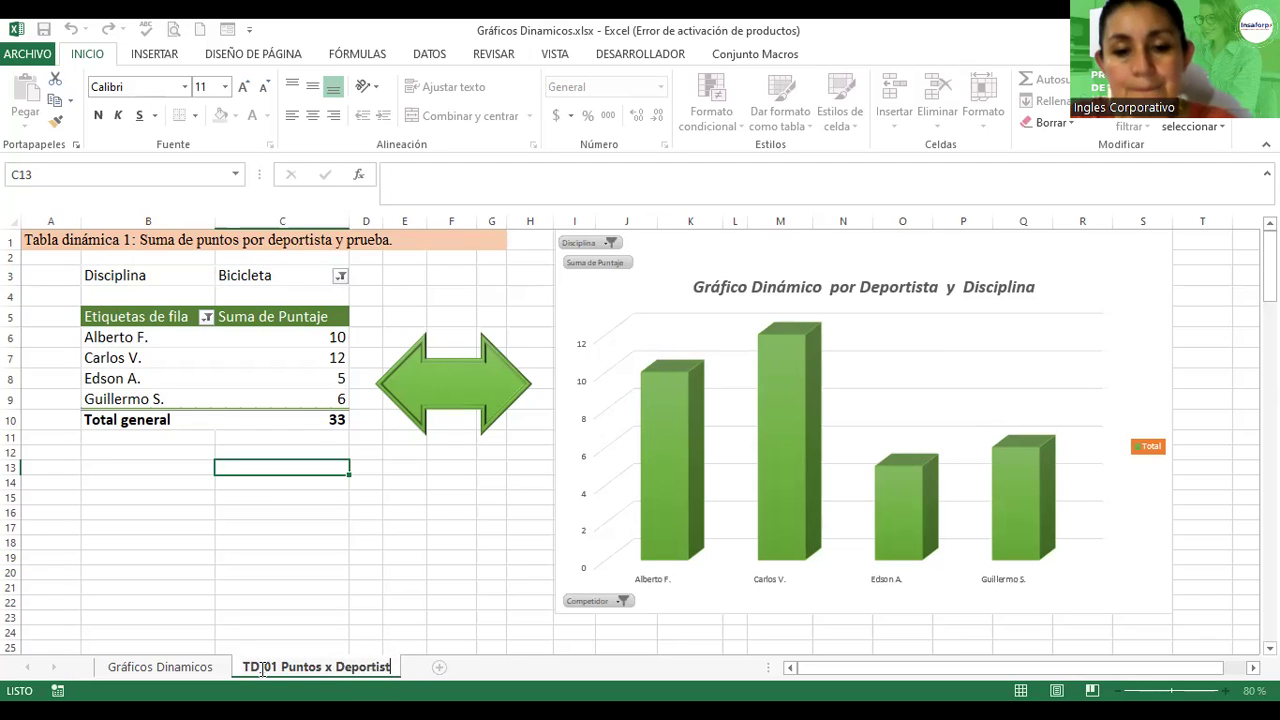
{"action": "type", "text": "a"}
{"action": "key", "text": "Return"}
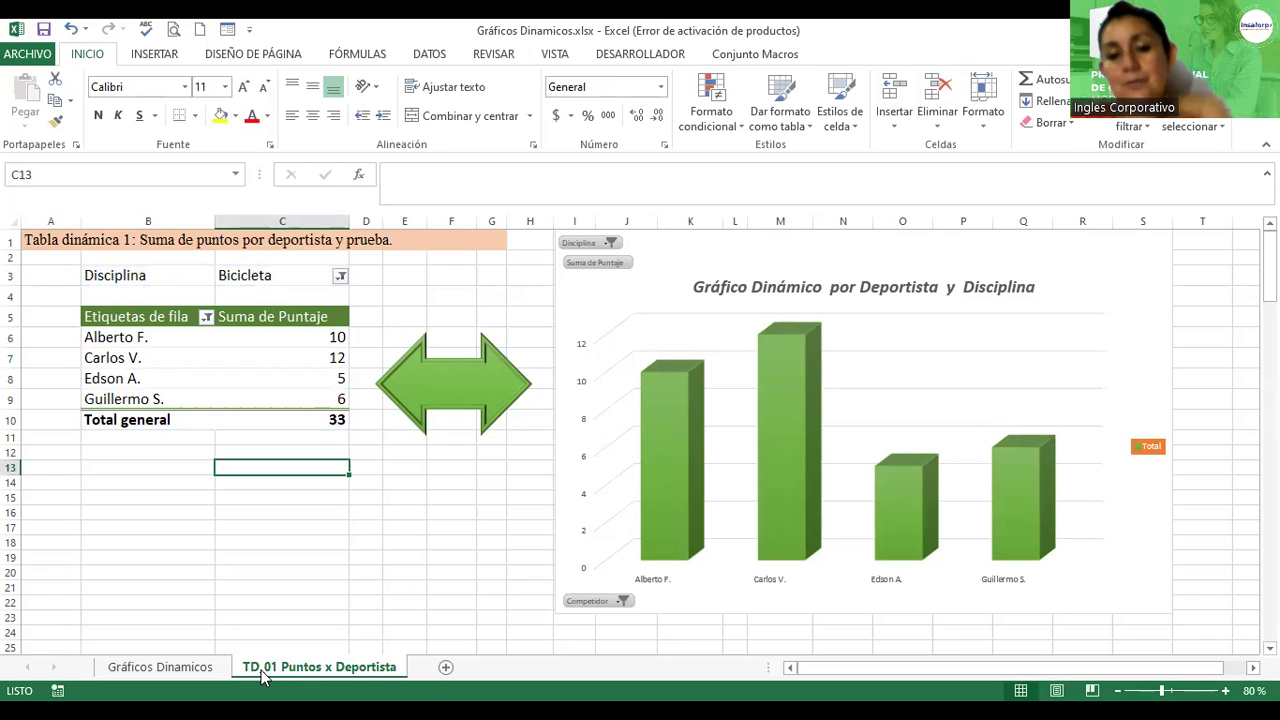
- Colour the TD_01 tab brown-orange and select the Tabla dinámica 2 description on Gráficos Dinamicos
{"action": "right_click", "coordinate": [280, 670]}
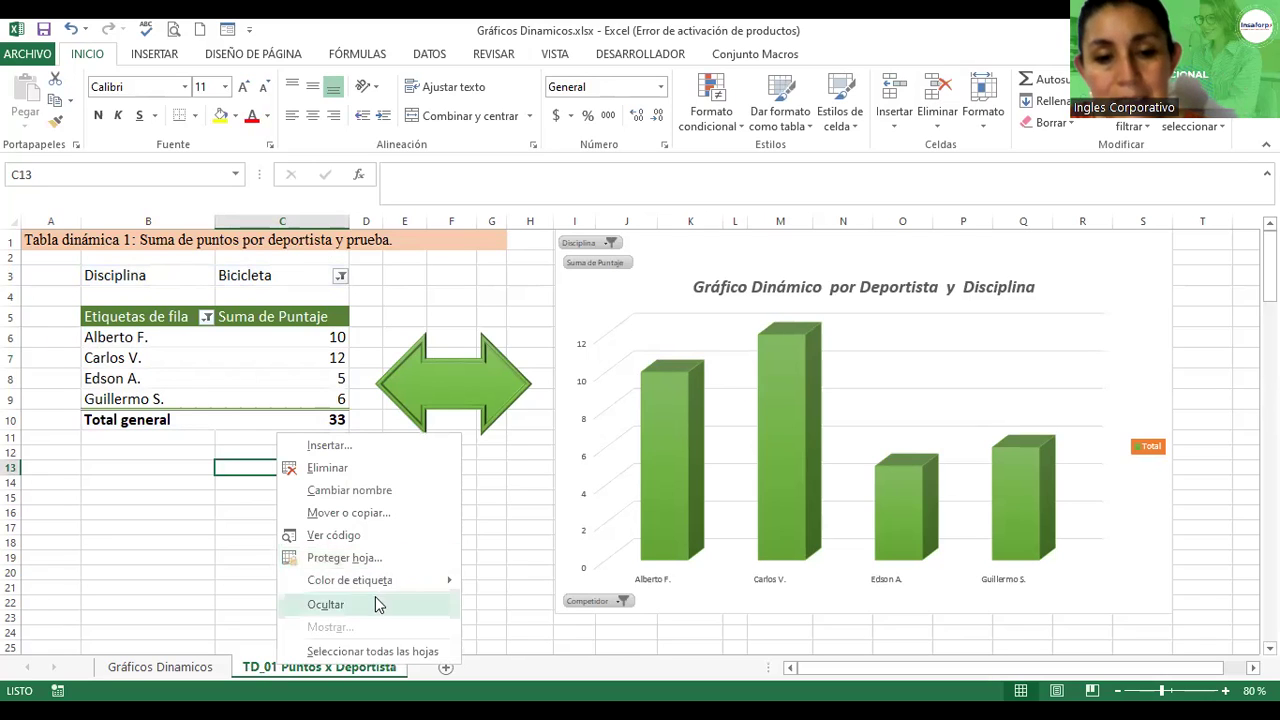
{"action": "mouse_move", "coordinate": [350, 580]}
{"action": "left_click", "coordinate": [257, 607]}
{"action": "left_click", "coordinate": [160, 667]}
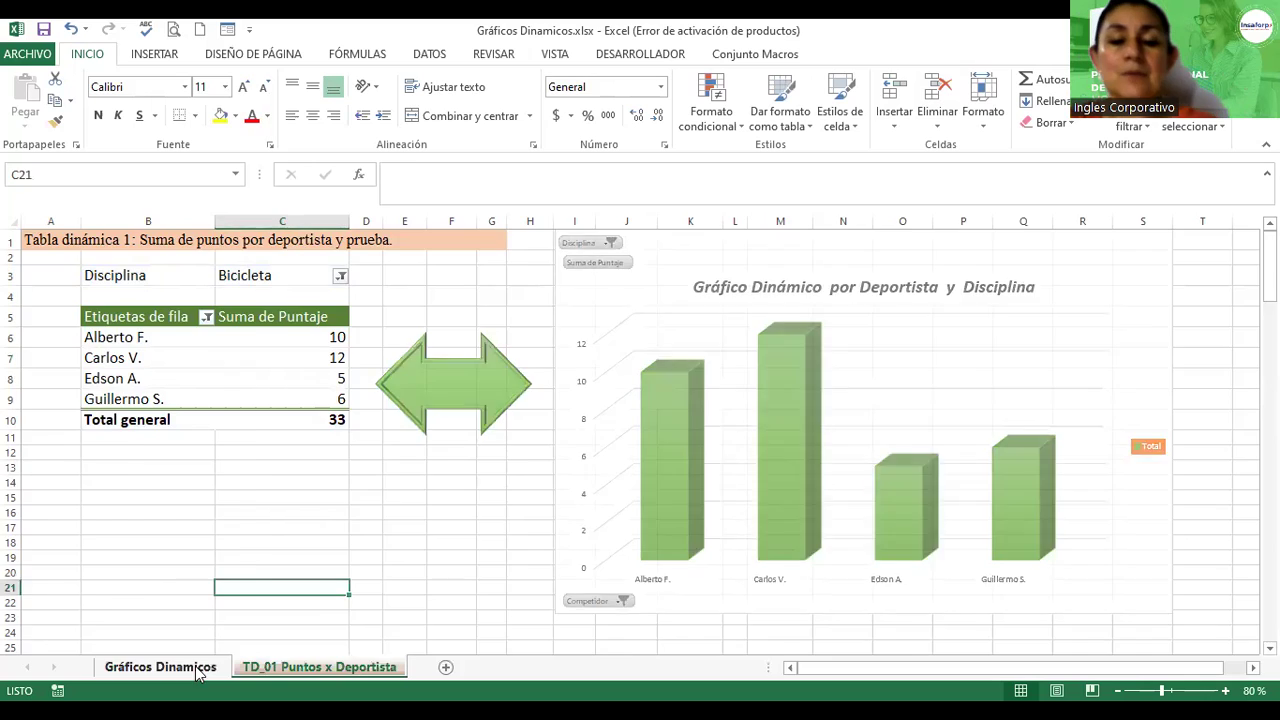
{"action": "left_click", "coordinate": [586, 382]}
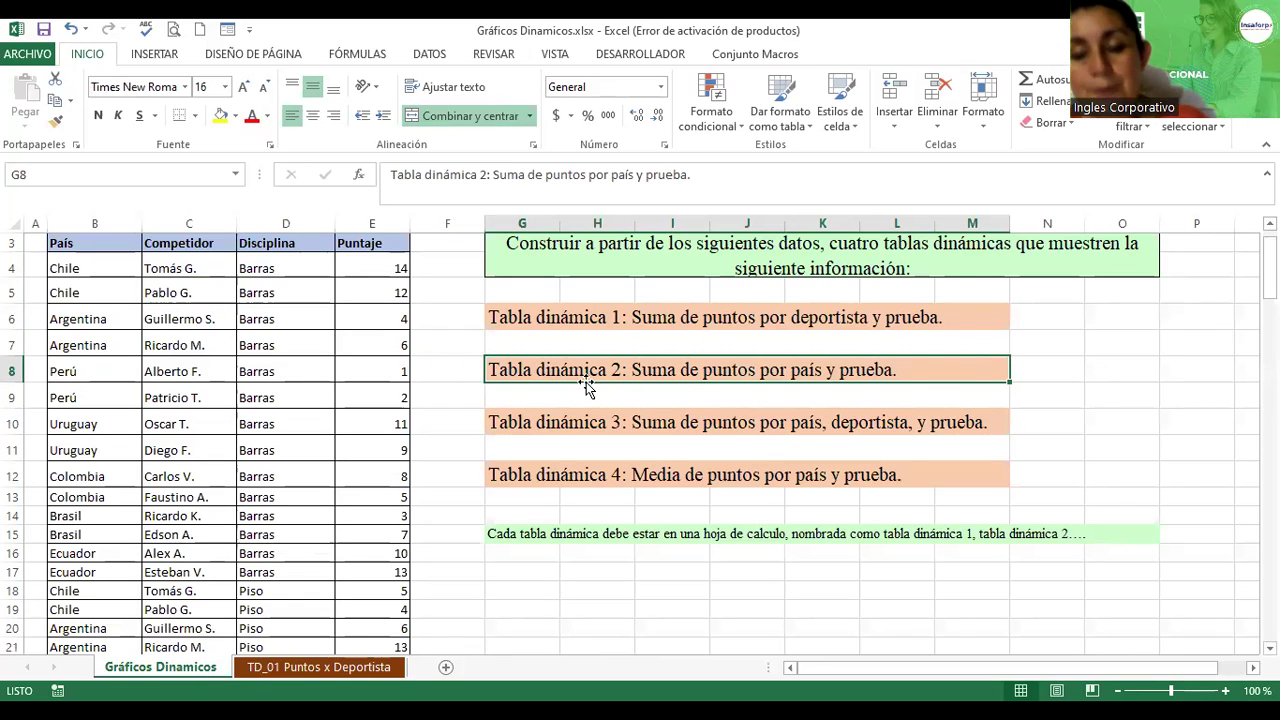
- Copy the Tabla dinámica 2 description into a new sheet placed after TD_01
{"action": "key", "text": "ctrl+c"}
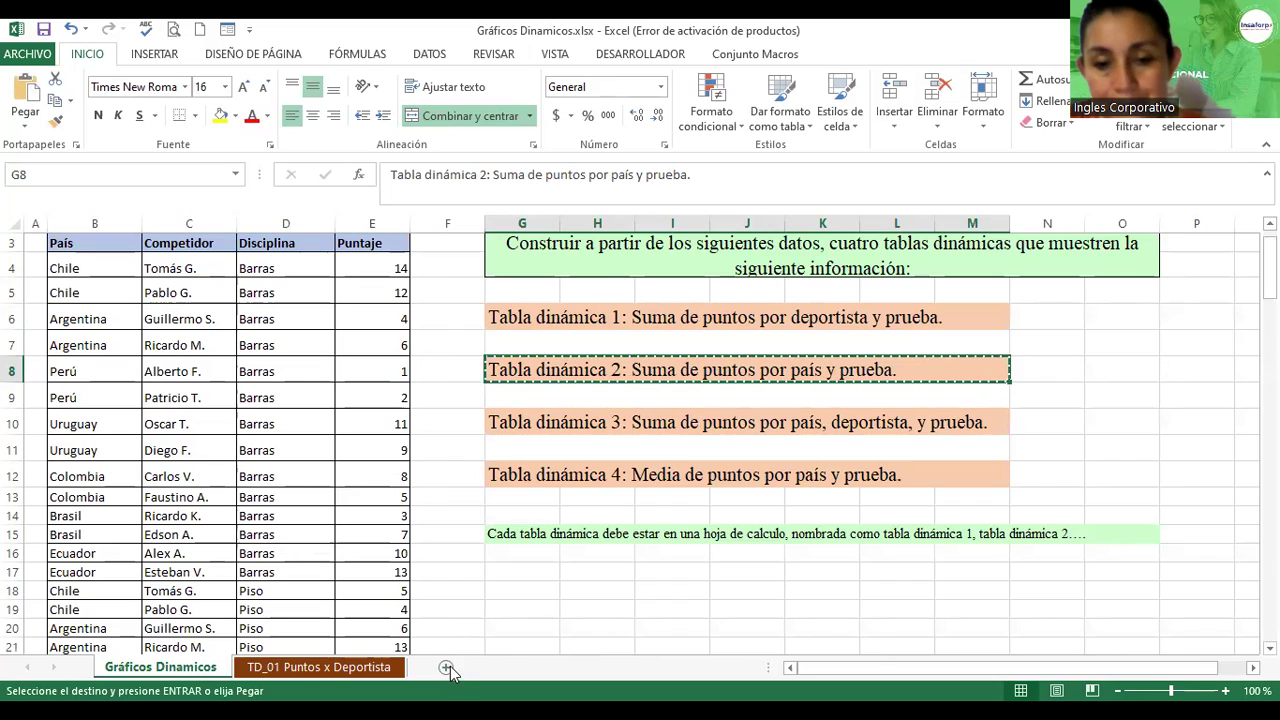
{"action": "left_click", "coordinate": [447, 668]}
{"action": "key", "text": "ctrl+v"}
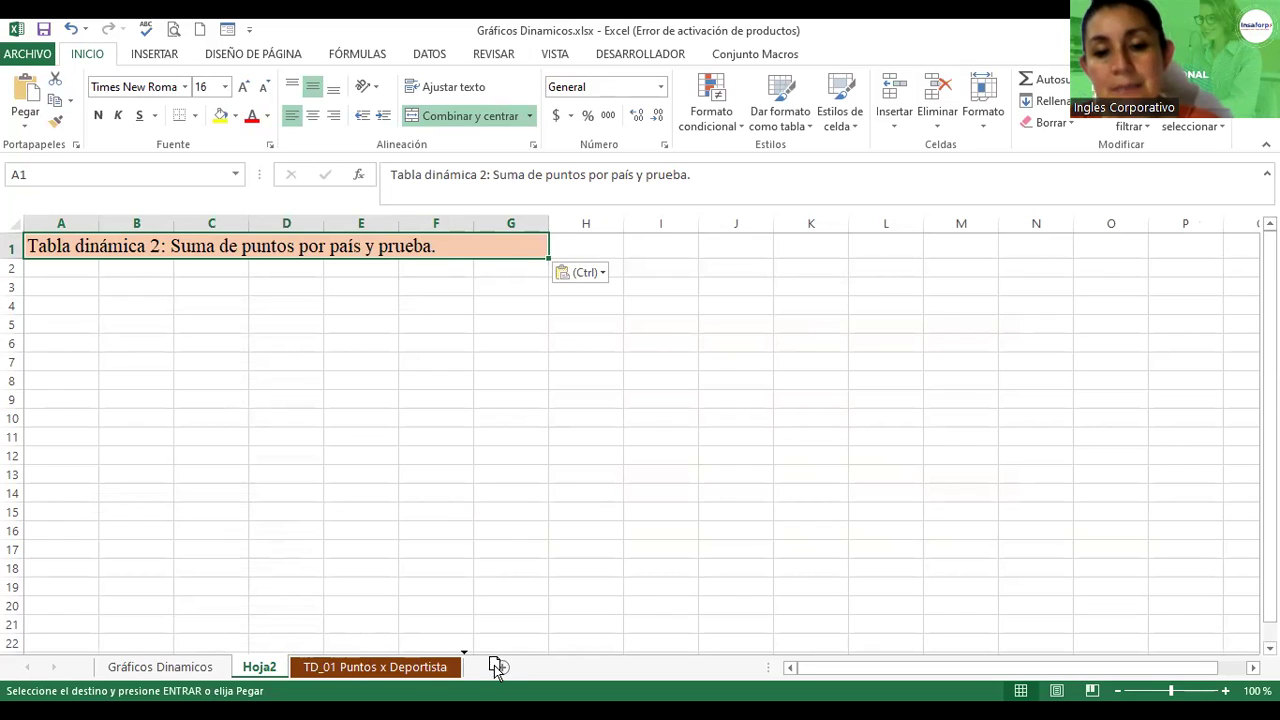
{"action": "left_click_drag", "start_coordinate": [262, 668], "coordinate": [497, 666]}
- Rename the new sheet 'TD_02 Suma de putnso x País'
{"action": "double_click", "coordinate": [435, 666]}
{"action": "type", "text": "TD_02"}
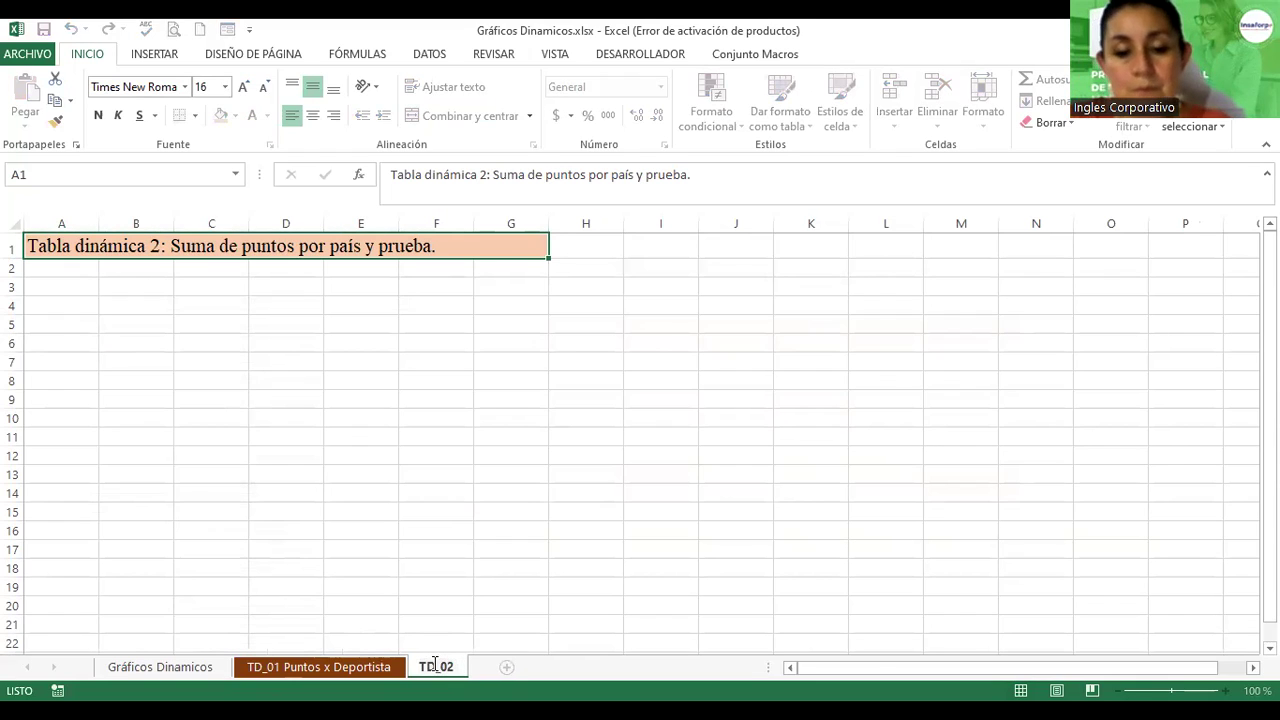
{"action": "type", "text": " Suma de put"}
{"action": "type", "text": "or"}
{"action": "key", "text": "BackSpace"}
{"action": "key", "text": "BackSpace"}
{"action": "key", "text": "BackSpace"}
{"action": "type", "text": "xPais"}
{"action": "key", "text": "BackSpace"}
{"action": "key", "text": "BackSpace"}
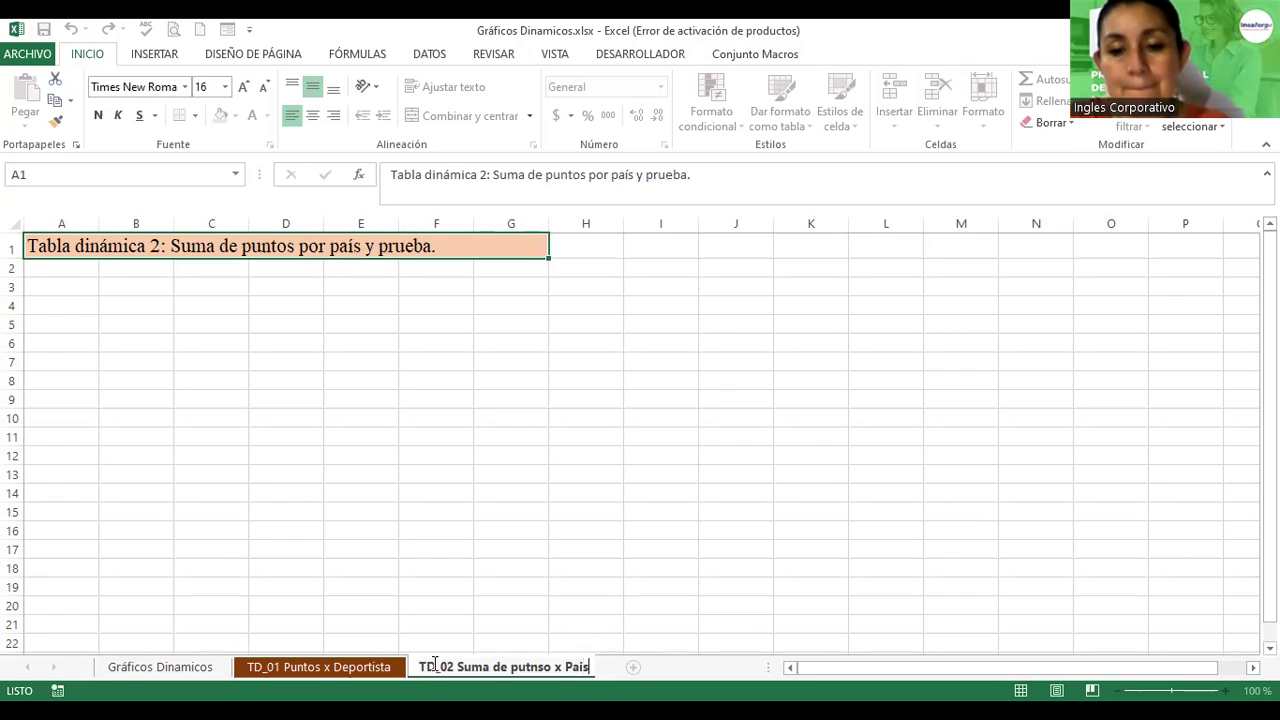
{"action": "key", "text": "Return"}
- Give the TD_02 tab a gold colour, then select a cell in the Gráficos Dinamicos data table
{"action": "right_click", "coordinate": [436, 666]}
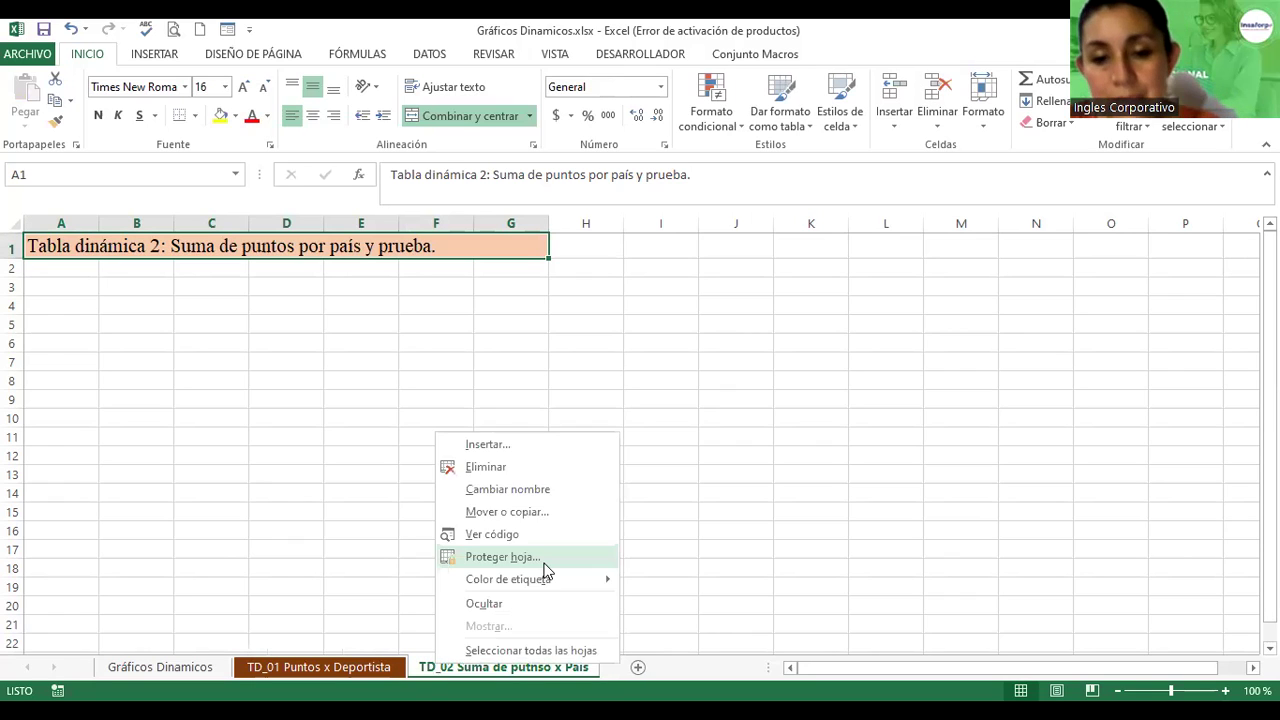
{"action": "left_click", "coordinate": [543, 579]}
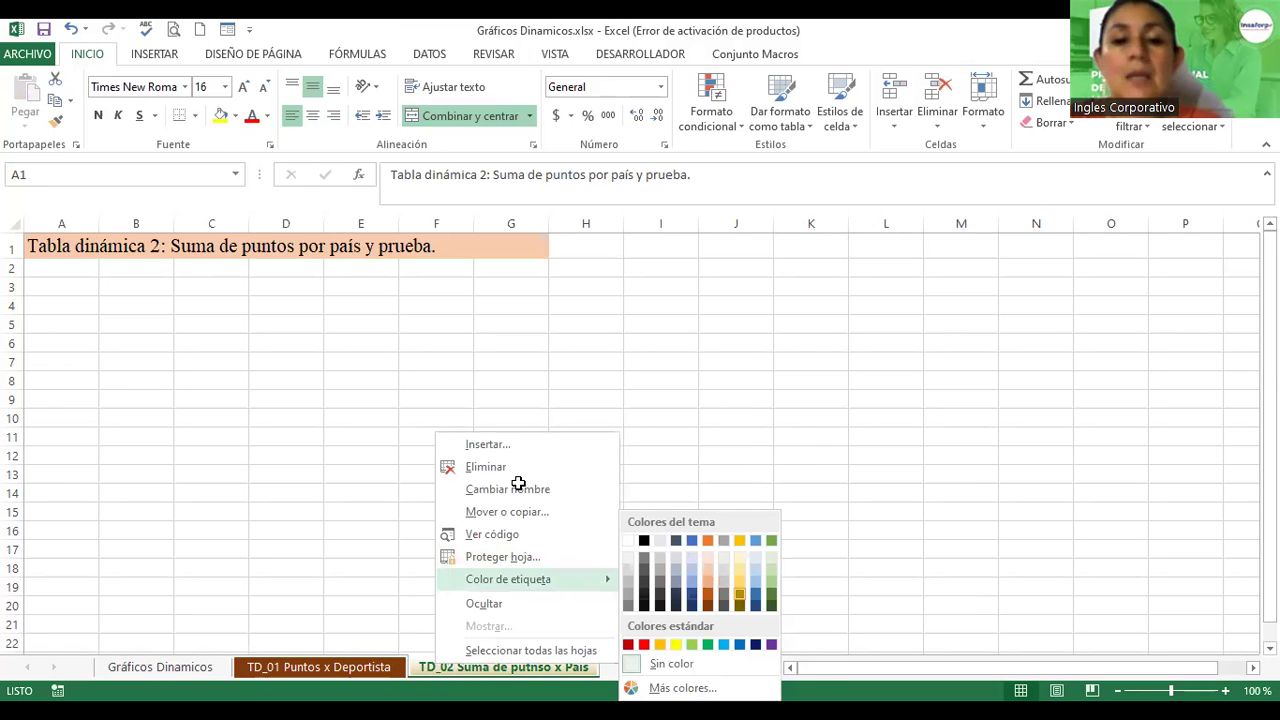
{"action": "key", "text": "Escape"}
{"action": "left_click", "coordinate": [160, 666]}
{"action": "left_click", "coordinate": [204, 364]}
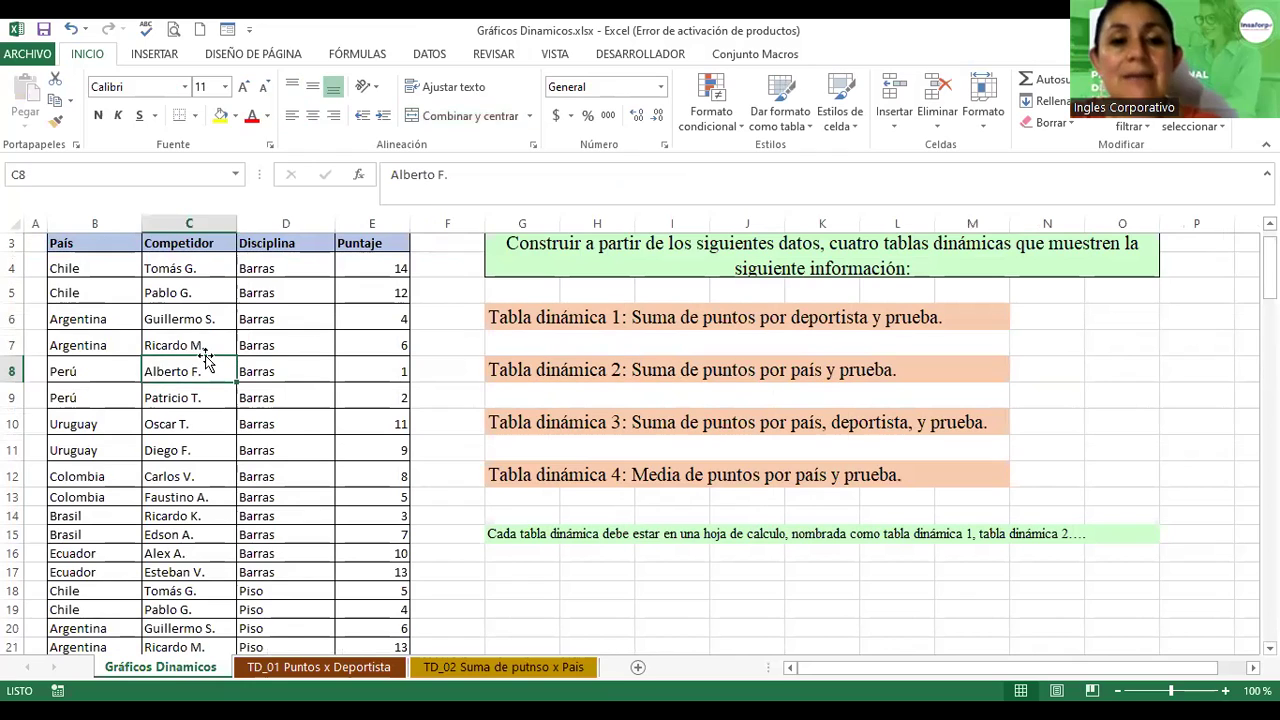
- Create a pivot table from the Gráficos Dinamicos data B3:E143 at cell B5 of TD_02
{"action": "left_click", "coordinate": [154, 54]}
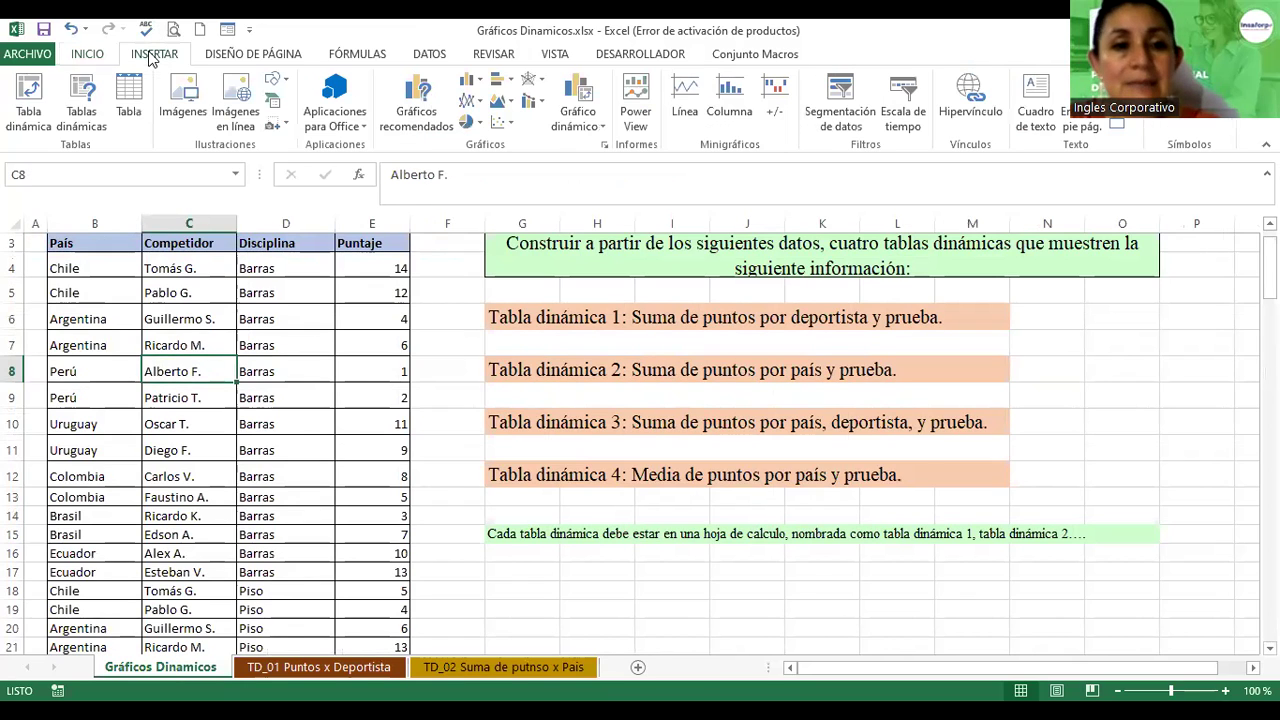
{"action": "left_click", "coordinate": [47, 115]}
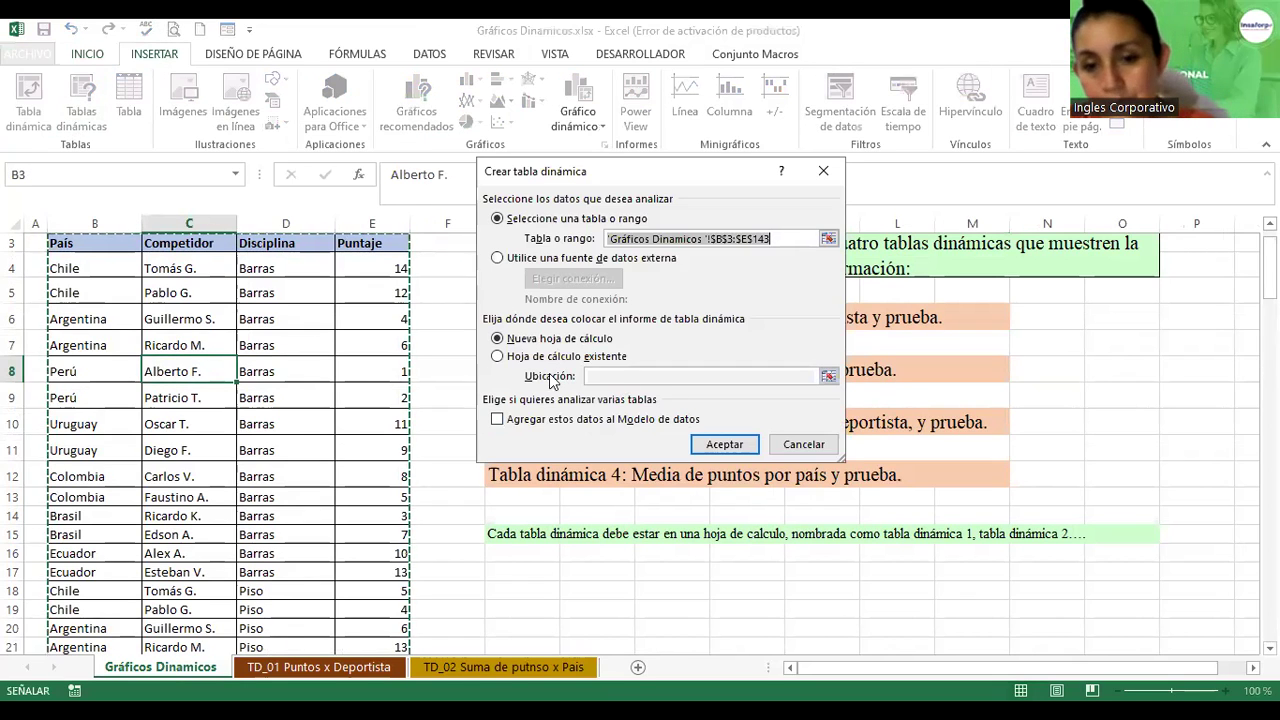
{"action": "left_click", "coordinate": [530, 358]}
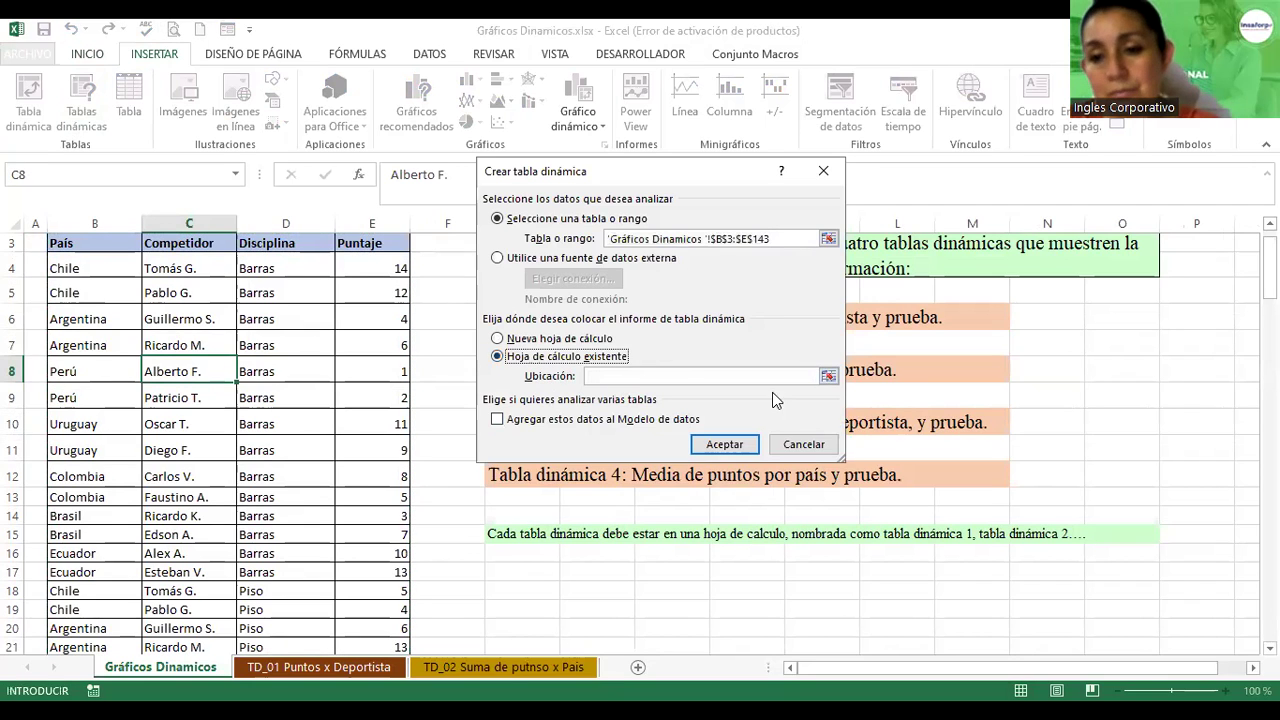
{"action": "left_click", "coordinate": [828, 376]}
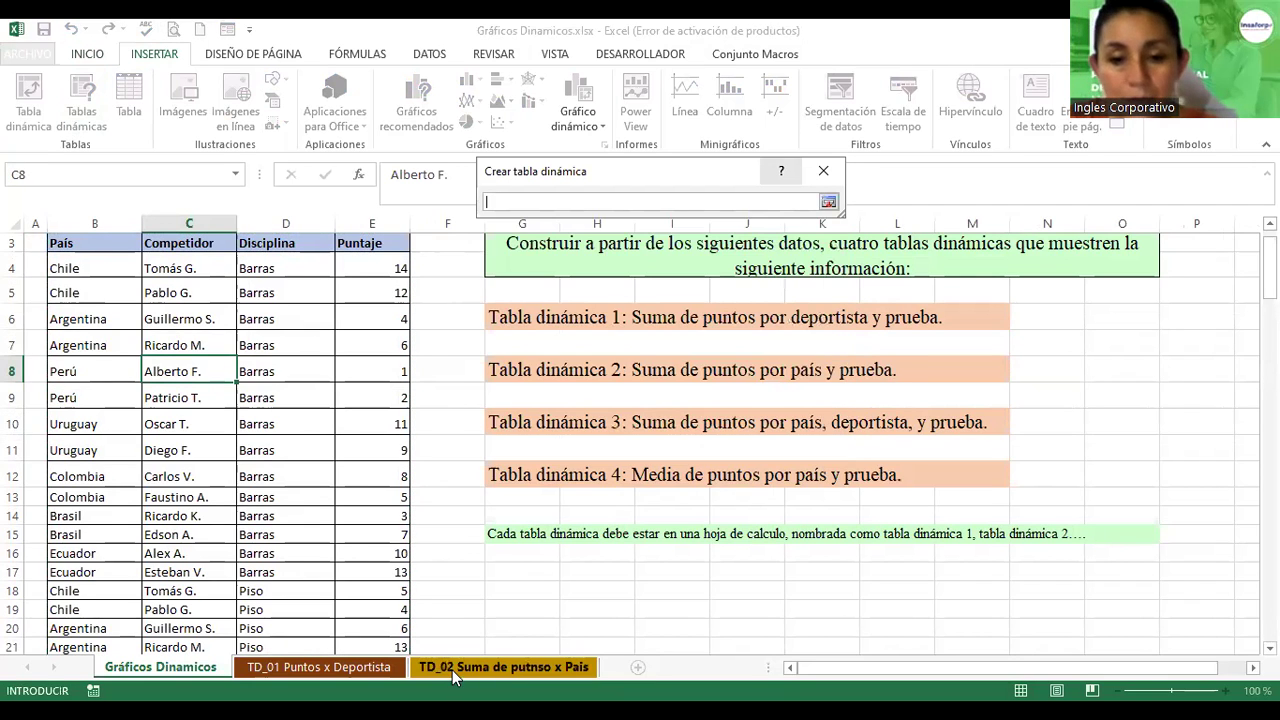
{"action": "left_click", "coordinate": [453, 670]}
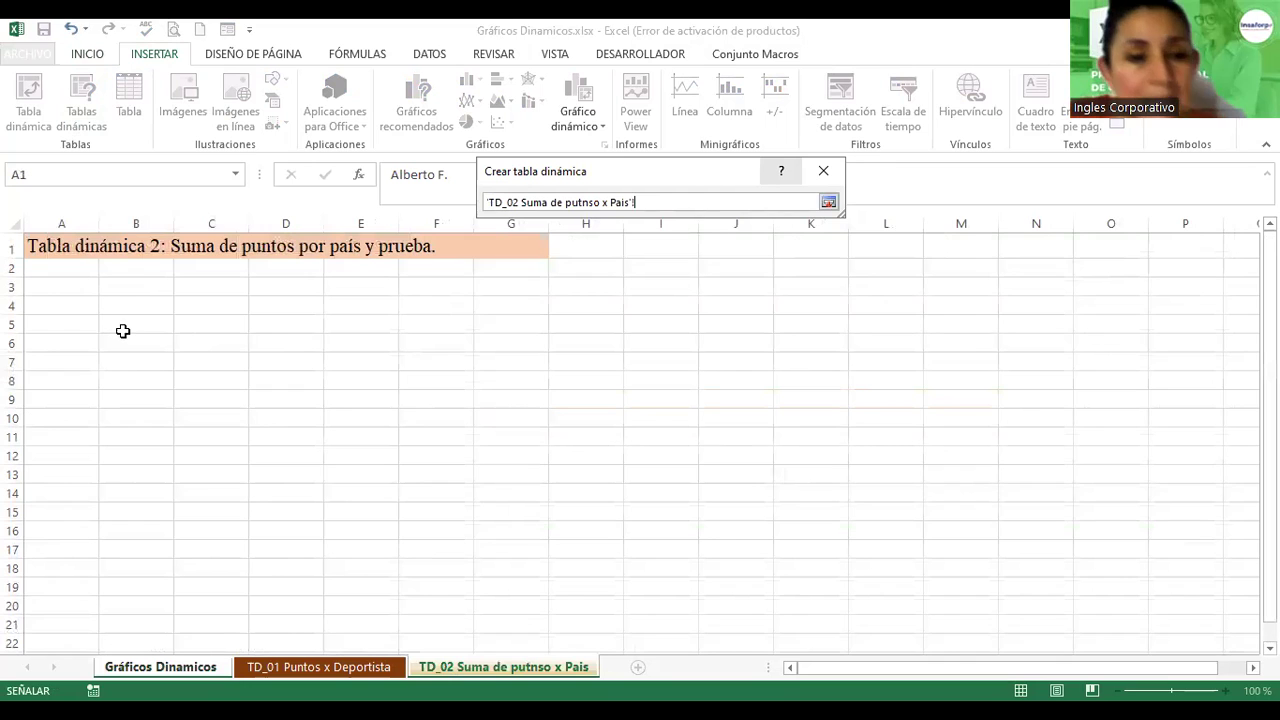
{"action": "left_click", "coordinate": [130, 325]}
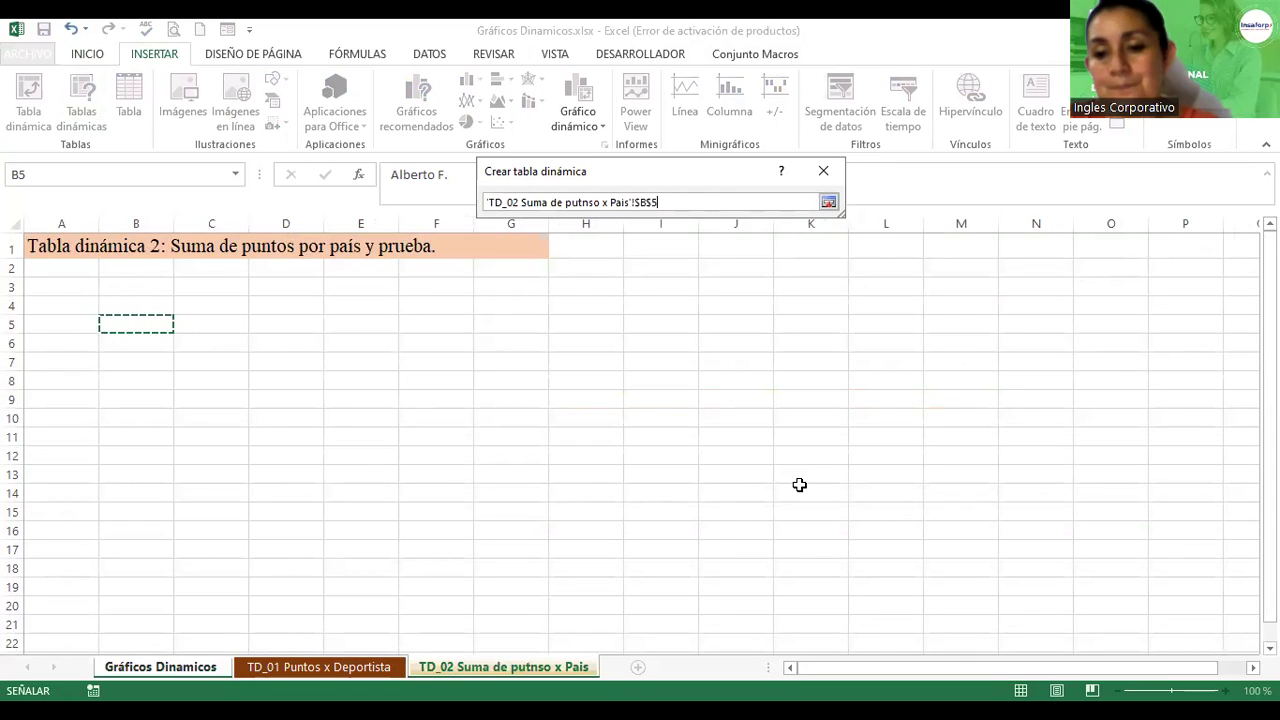
{"action": "left_click", "coordinate": [828, 203]}
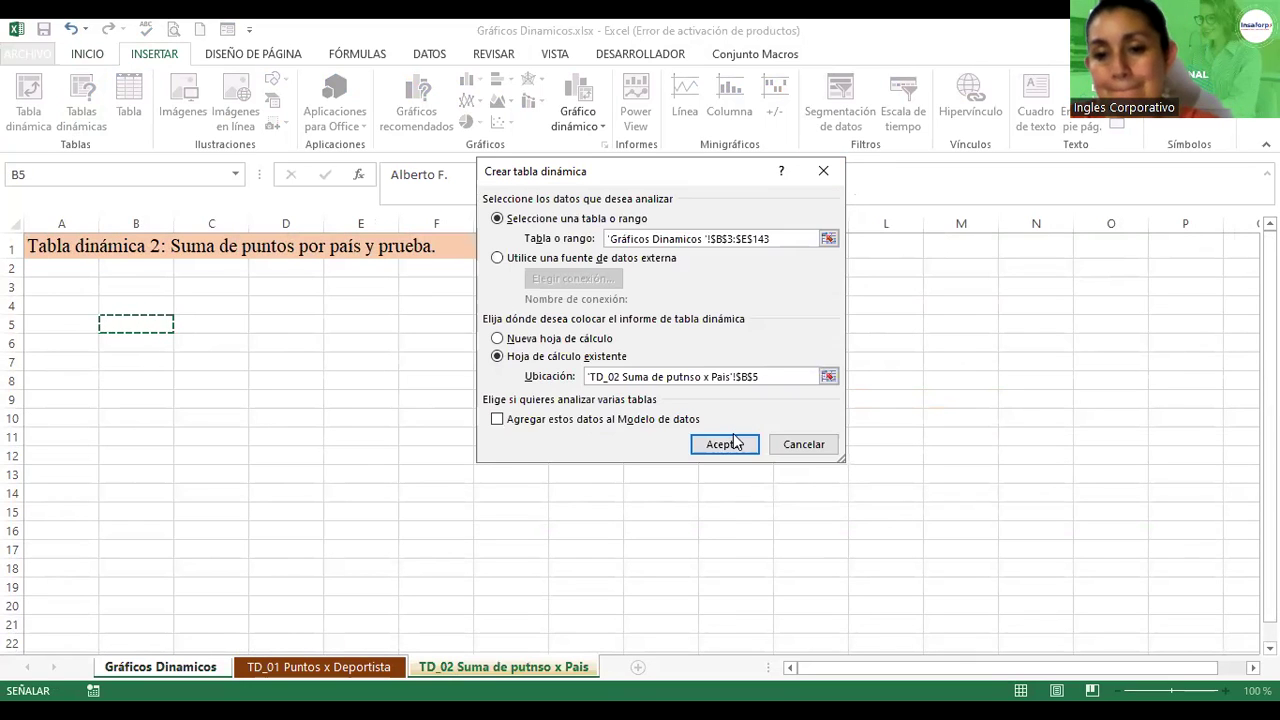
{"action": "left_click", "coordinate": [733, 440]}
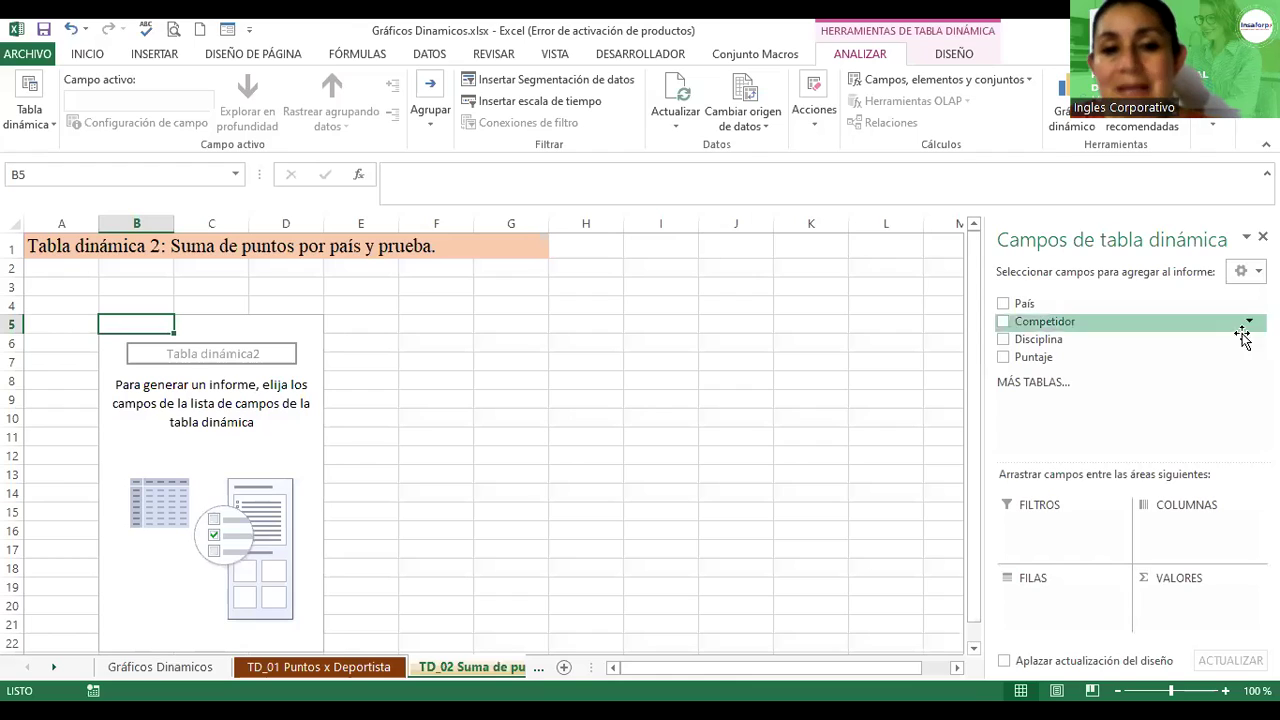
- Sum Puntaje with País as rows and Disciplina as columns, then start a Gráfico dinámico
{"action": "left_click_drag", "start_coordinate": [1033, 358], "coordinate": [1178, 602]}
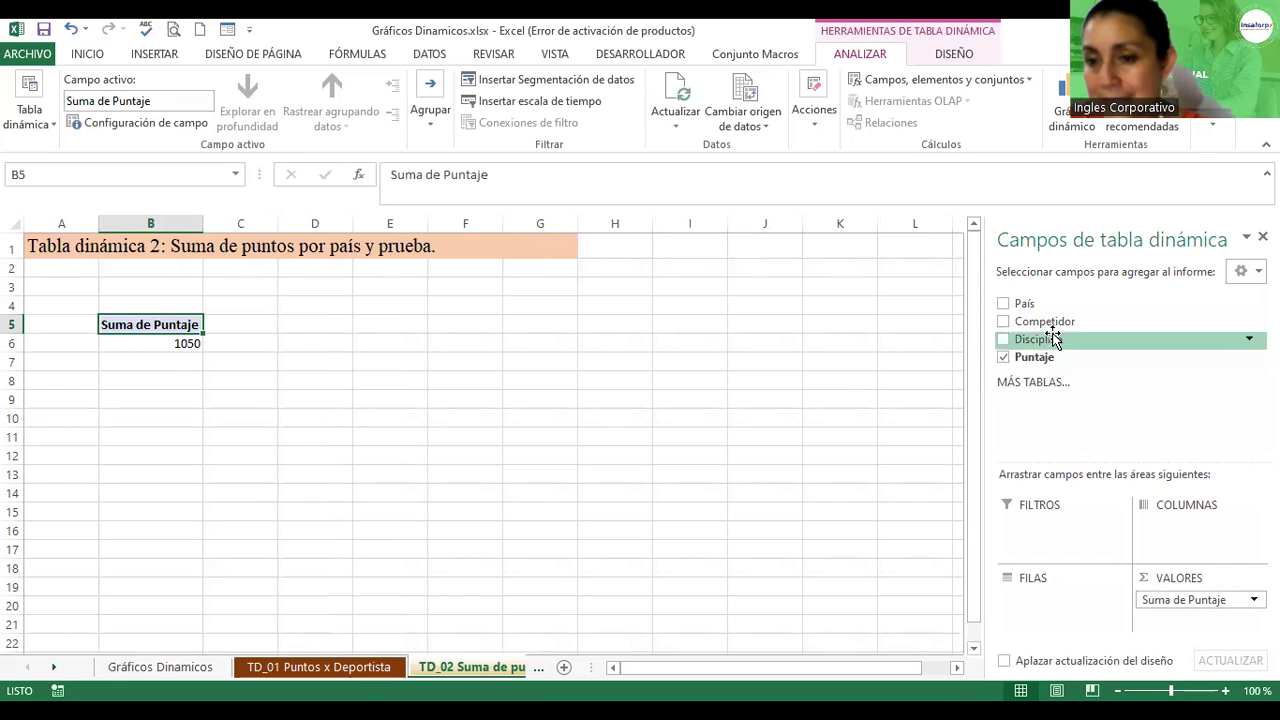
{"action": "left_click_drag", "start_coordinate": [1030, 303], "coordinate": [1037, 545]}
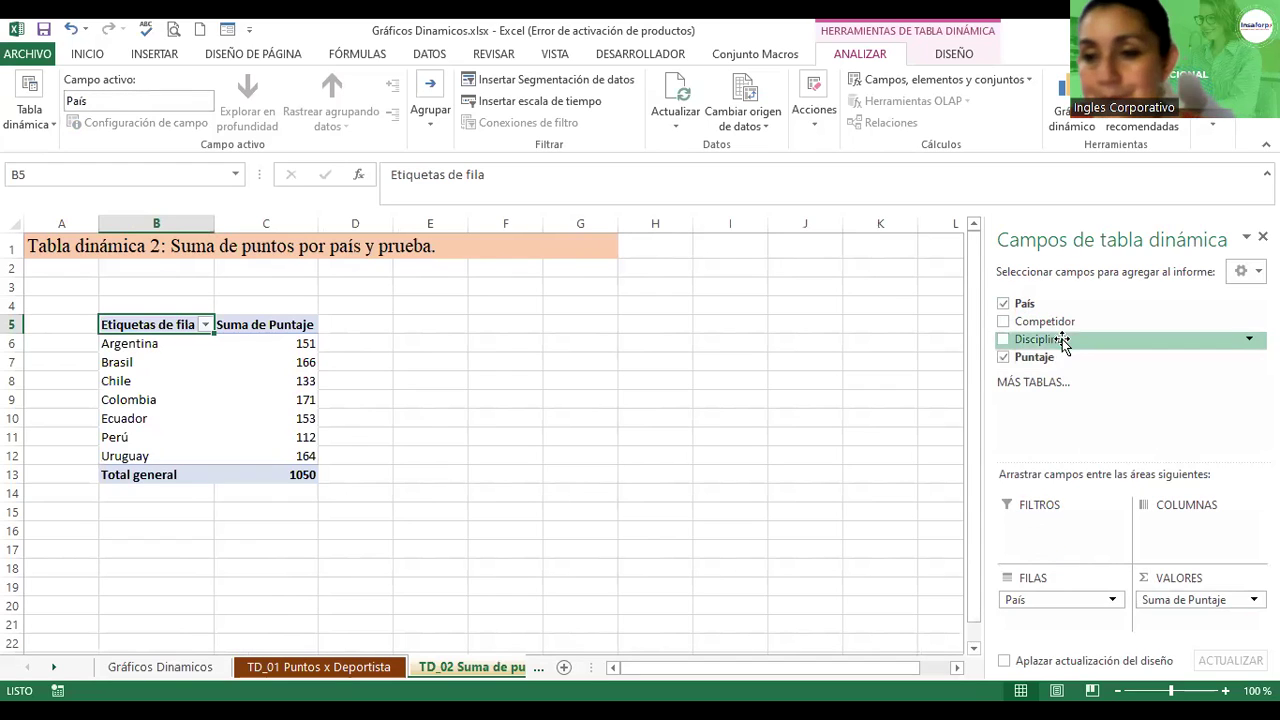
{"action": "mouse_move", "coordinate": [1030, 342]}
{"action": "left_mouse_down"}
{"action": "mouse_move", "coordinate": [1100, 388]}
{"action": "mouse_move", "coordinate": [1177, 540]}
{"action": "left_mouse_up"}
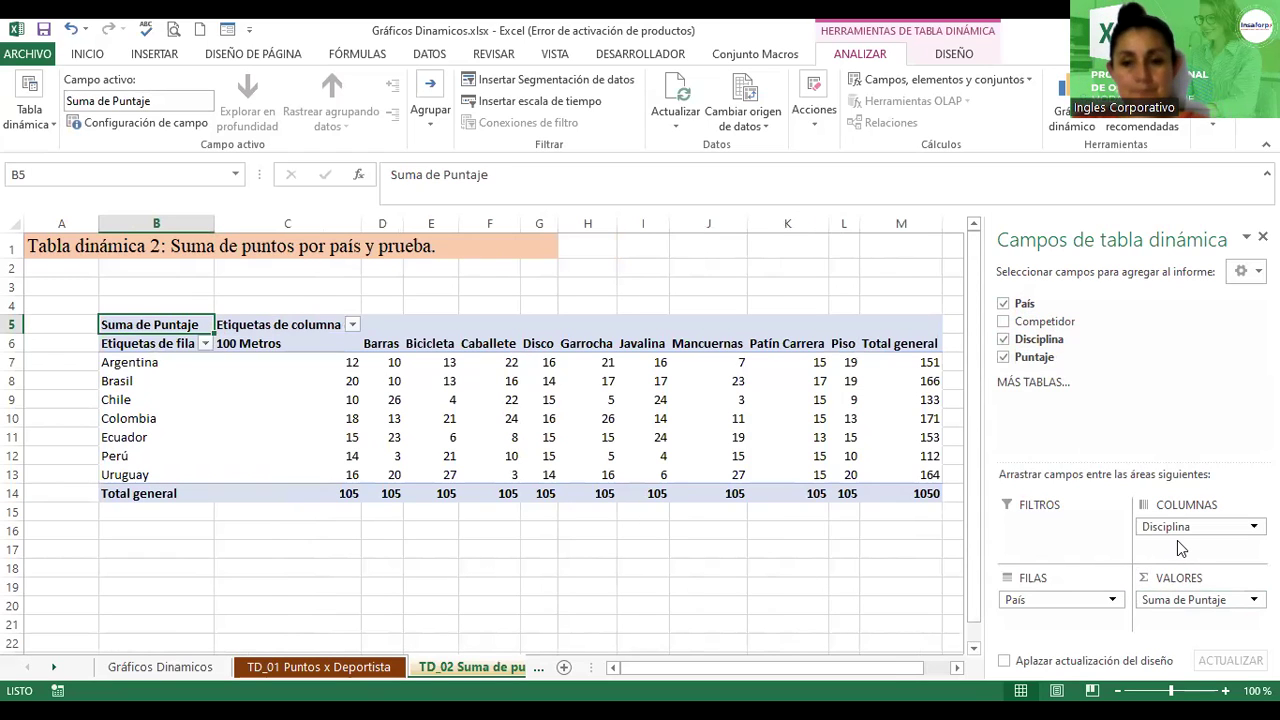
{"action": "left_click", "coordinate": [958, 668]}
{"action": "mouse_move", "coordinate": [885, 672]}
{"action": "left_mouse_down"}
{"action": "mouse_move", "coordinate": [846, 670]}
{"action": "mouse_move", "coordinate": [858, 670]}
{"action": "left_mouse_up"}
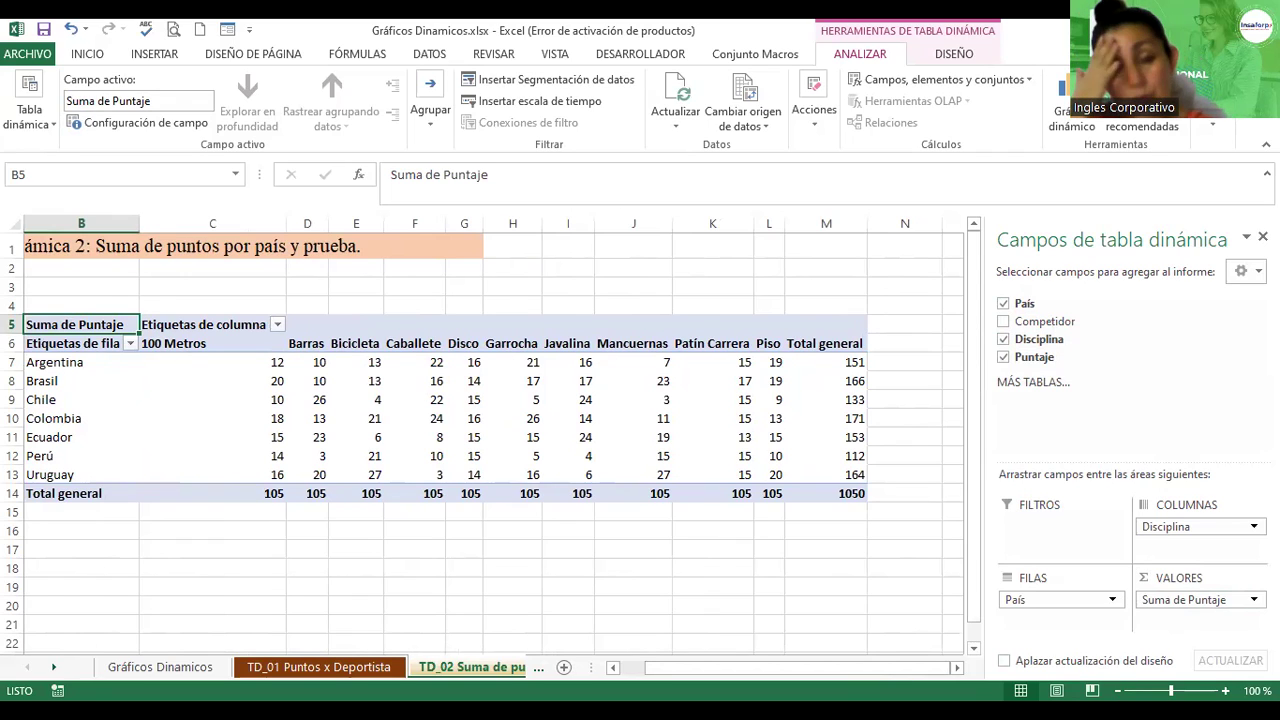
{"action": "left_click", "coordinate": [503, 439]}
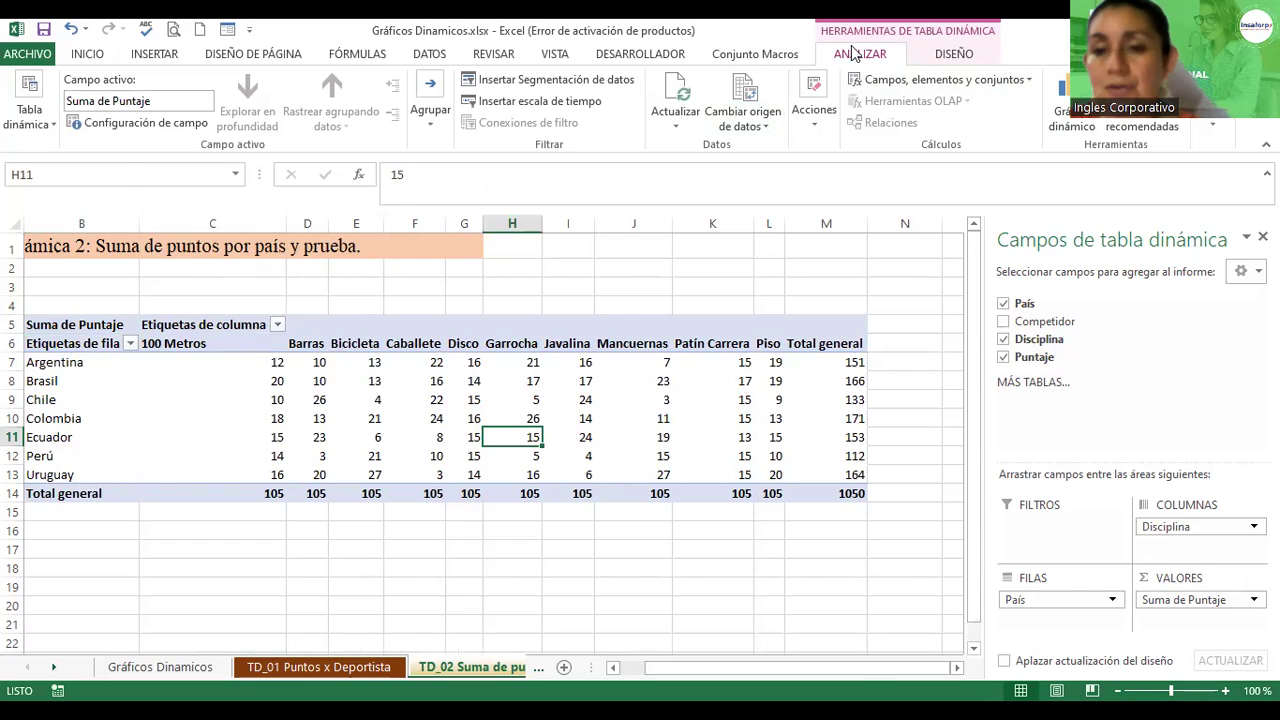
{"action": "left_click", "coordinate": [1078, 115]}
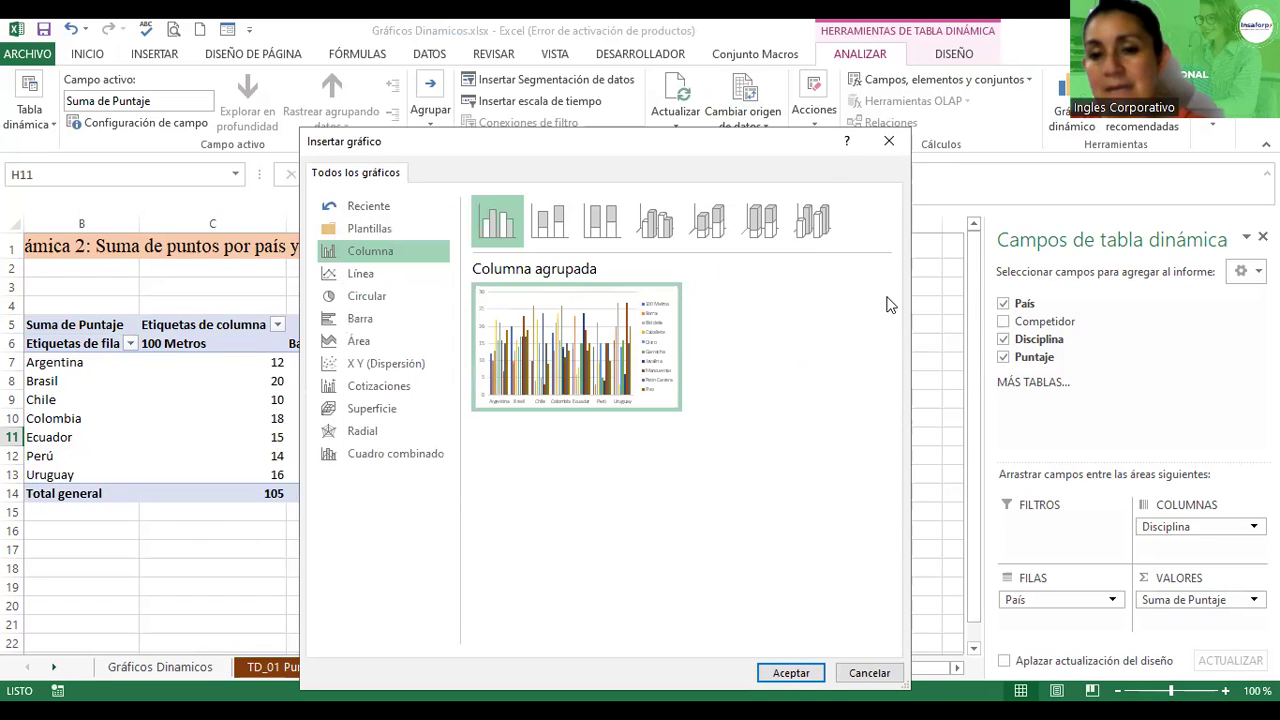
- Cancel the chart insertion and remove Disciplina so only País totals of Puntaje remain
{"action": "left_click", "coordinate": [889, 140]}
{"action": "left_click_drag", "start_coordinate": [1187, 535], "coordinate": [1117, 535]}
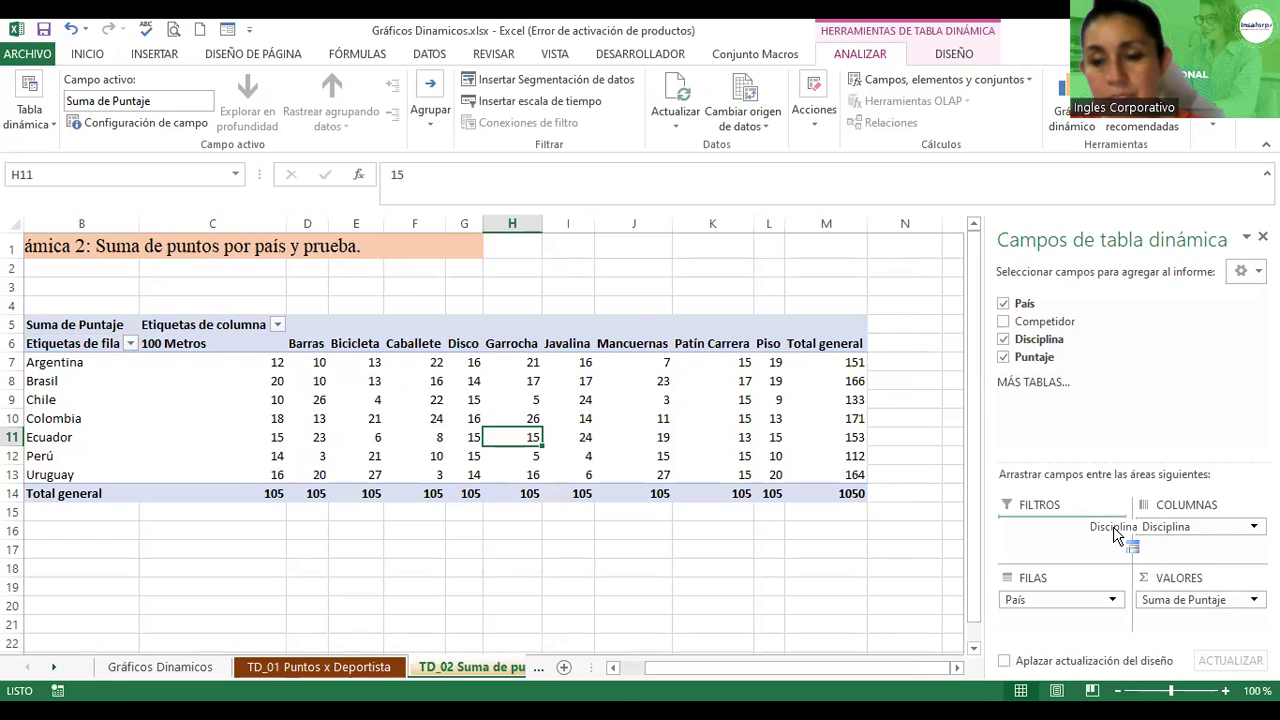
{"action": "left_click_drag", "start_coordinate": [1117, 535], "coordinate": [1166, 529]}
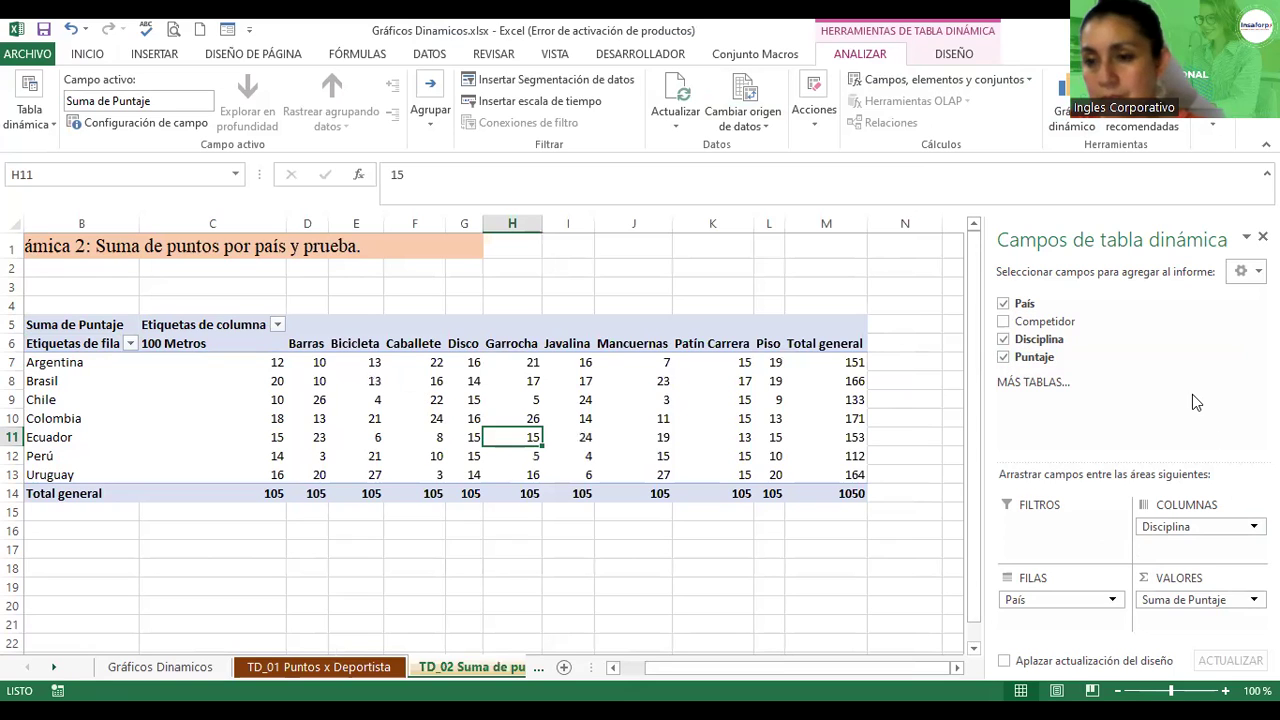
{"action": "left_click", "coordinate": [1004, 340]}
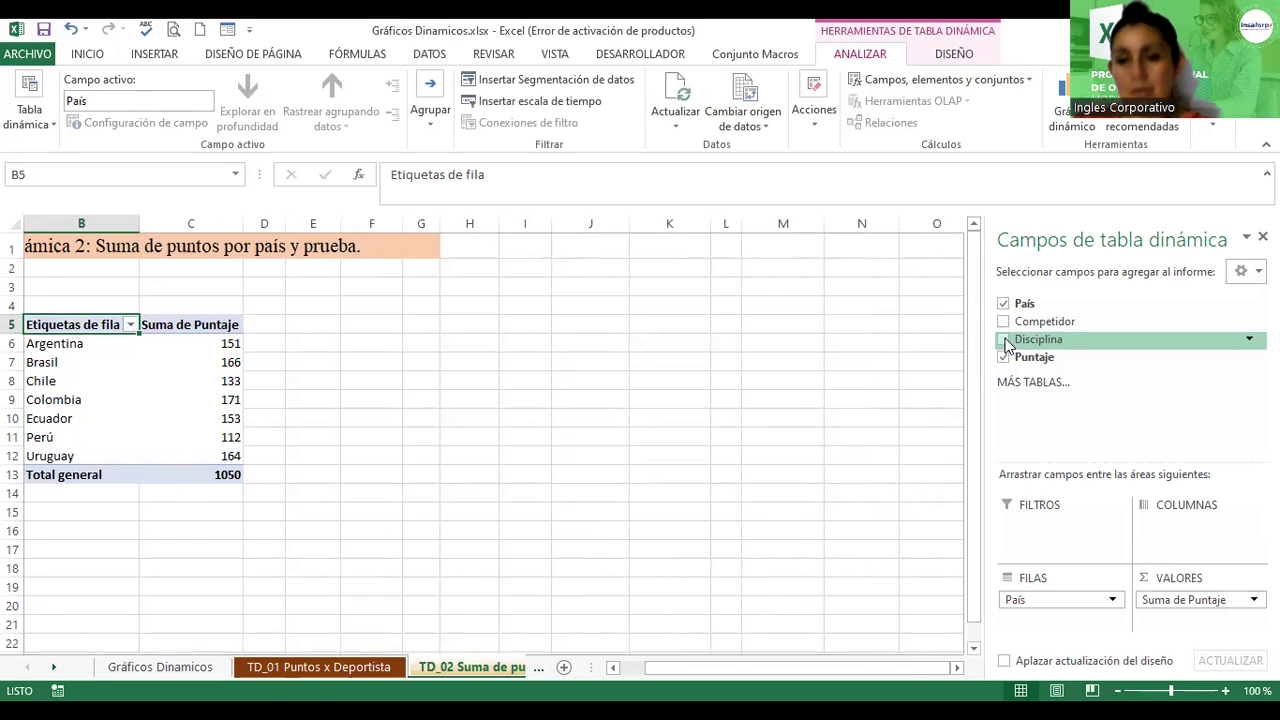
- Insert a Circular 3D pivot chart of Suma de Puntaje by País
{"action": "left_click", "coordinate": [148, 383]}
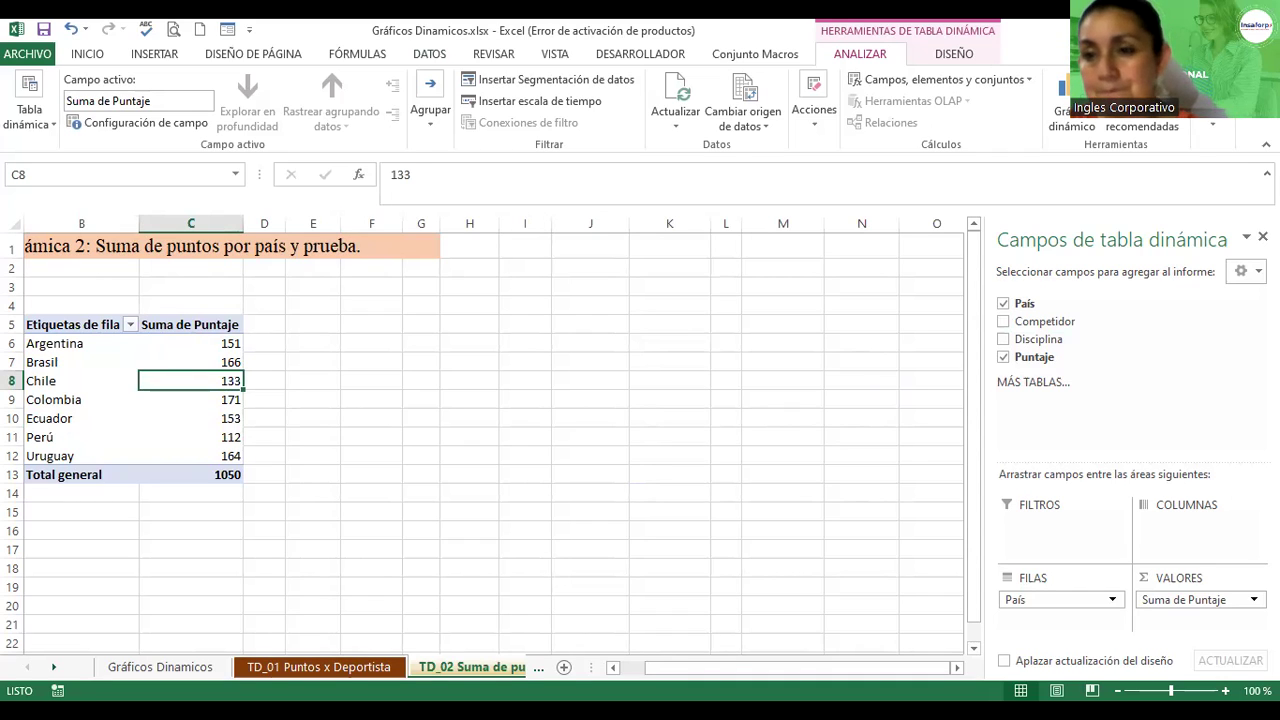
{"action": "left_click", "coordinate": [1056, 112]}
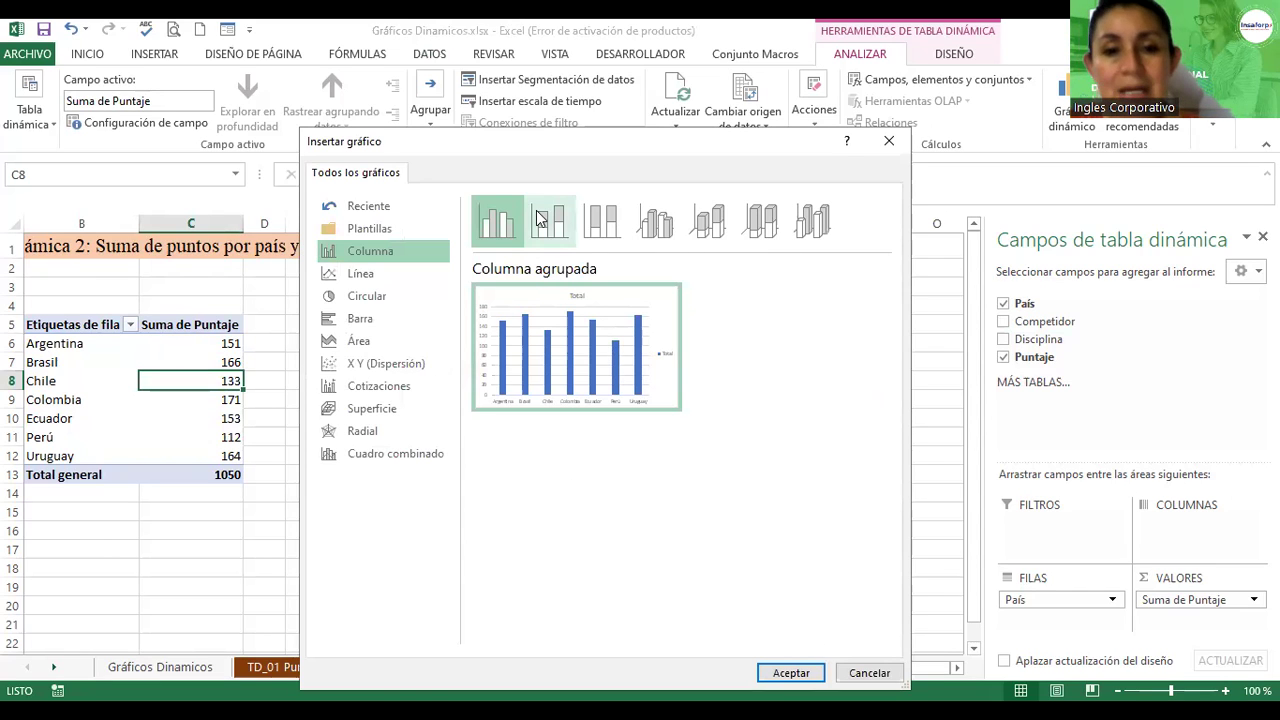
{"action": "left_click", "coordinate": [334, 309]}
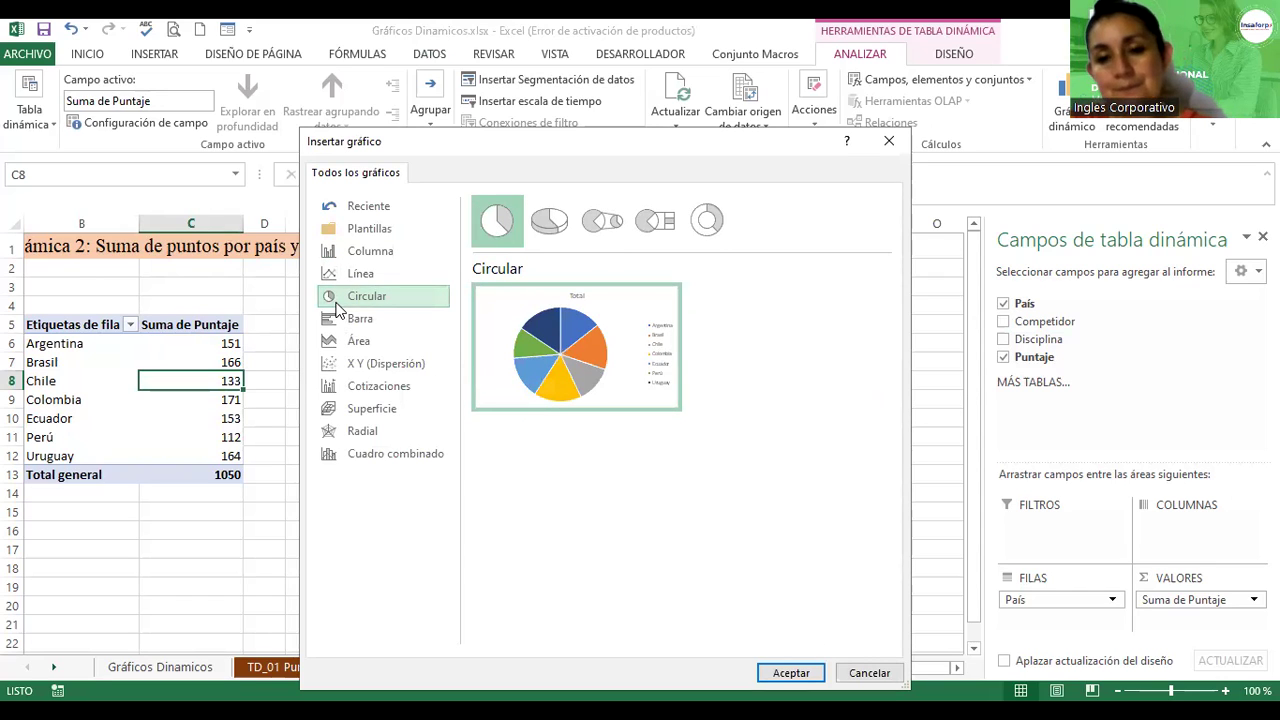
{"action": "left_click", "coordinate": [556, 222]}
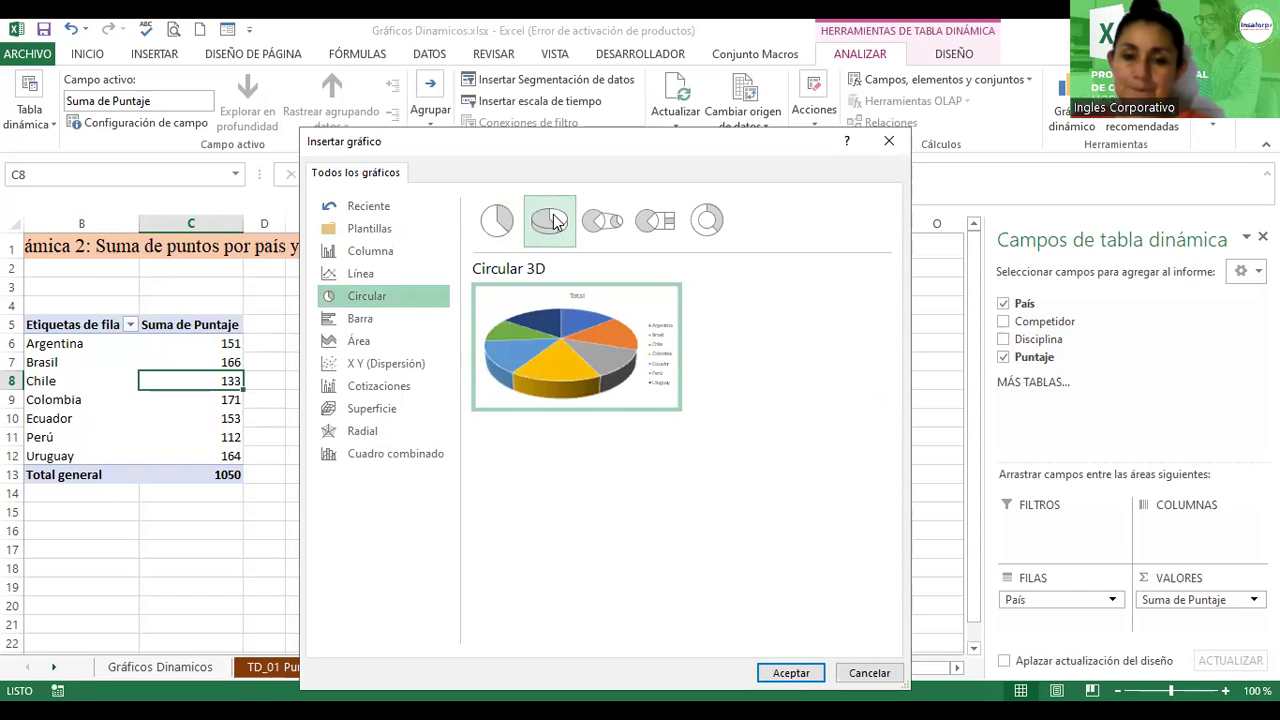
{"action": "left_click", "coordinate": [790, 673]}
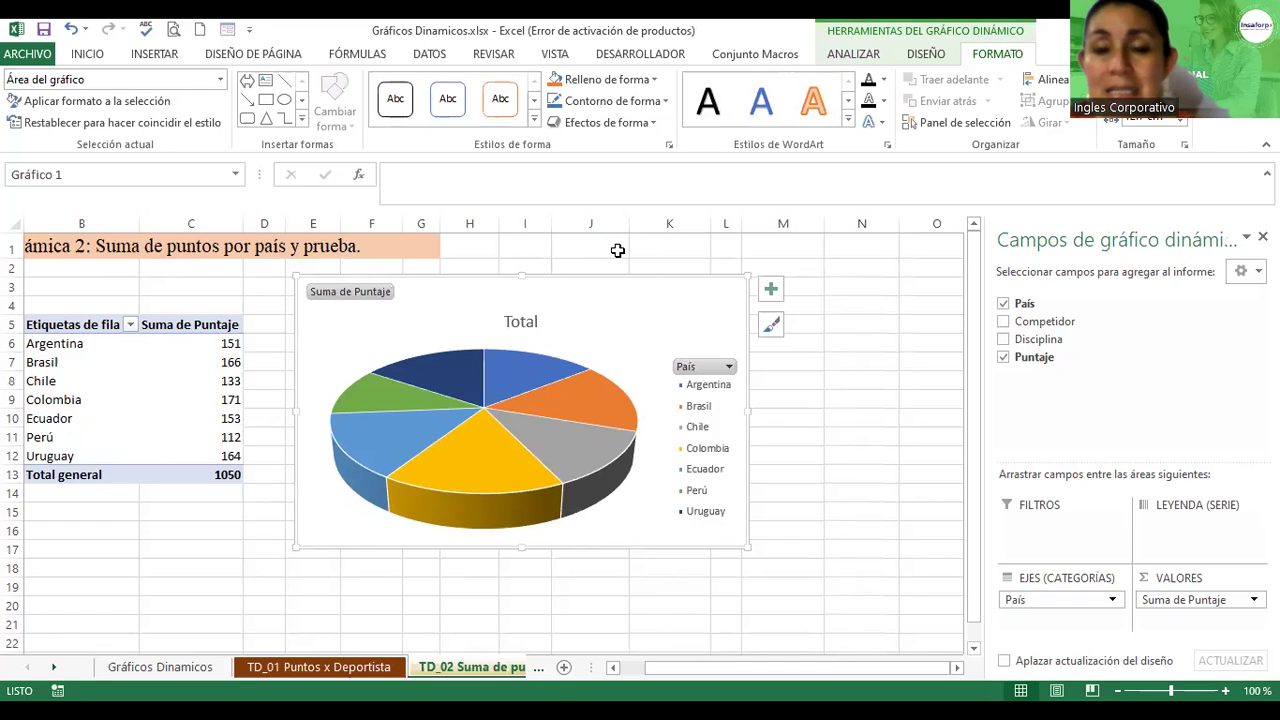
- Apply chart Estilo 2 with country labels on each slice and enlarge the chart
{"action": "left_click", "coordinate": [921, 56]}
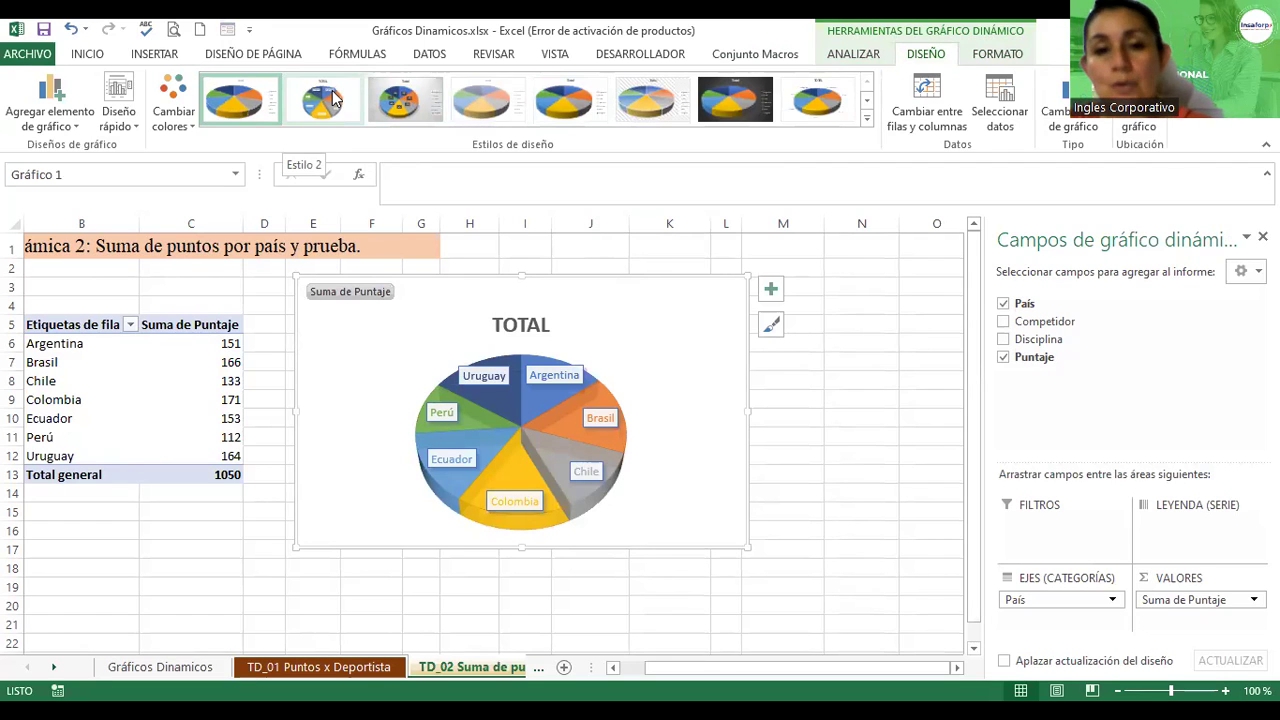
{"action": "left_click", "coordinate": [332, 90]}
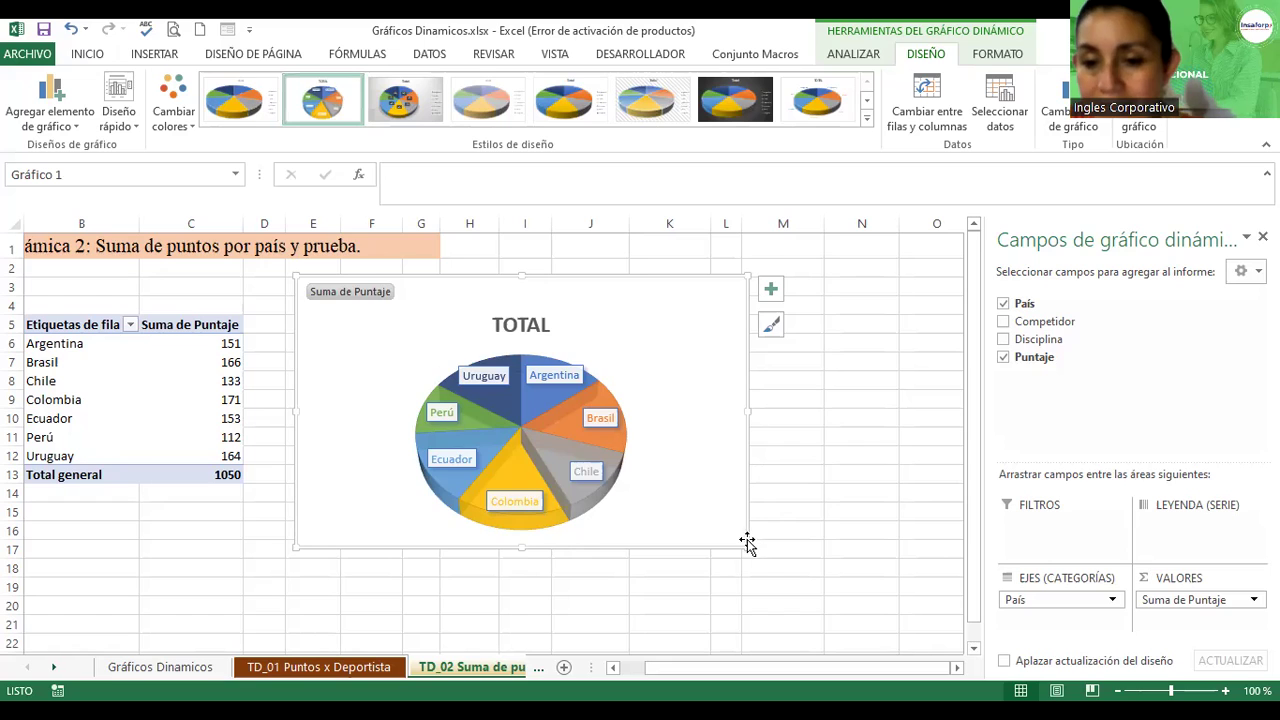
{"action": "left_click_drag", "start_coordinate": [747, 543], "coordinate": [751, 550]}
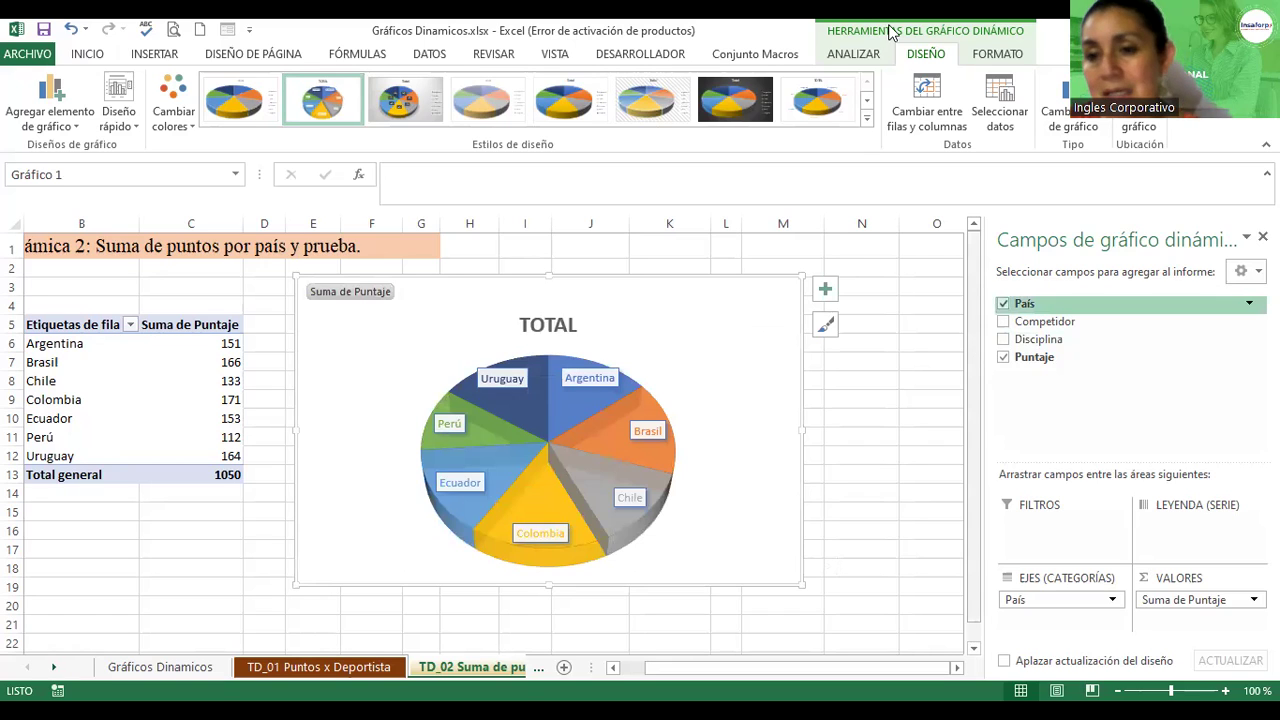
- Open the Formato del área del gráfico pane and close the pivot chart field list
{"action": "left_click", "coordinate": [826, 327]}
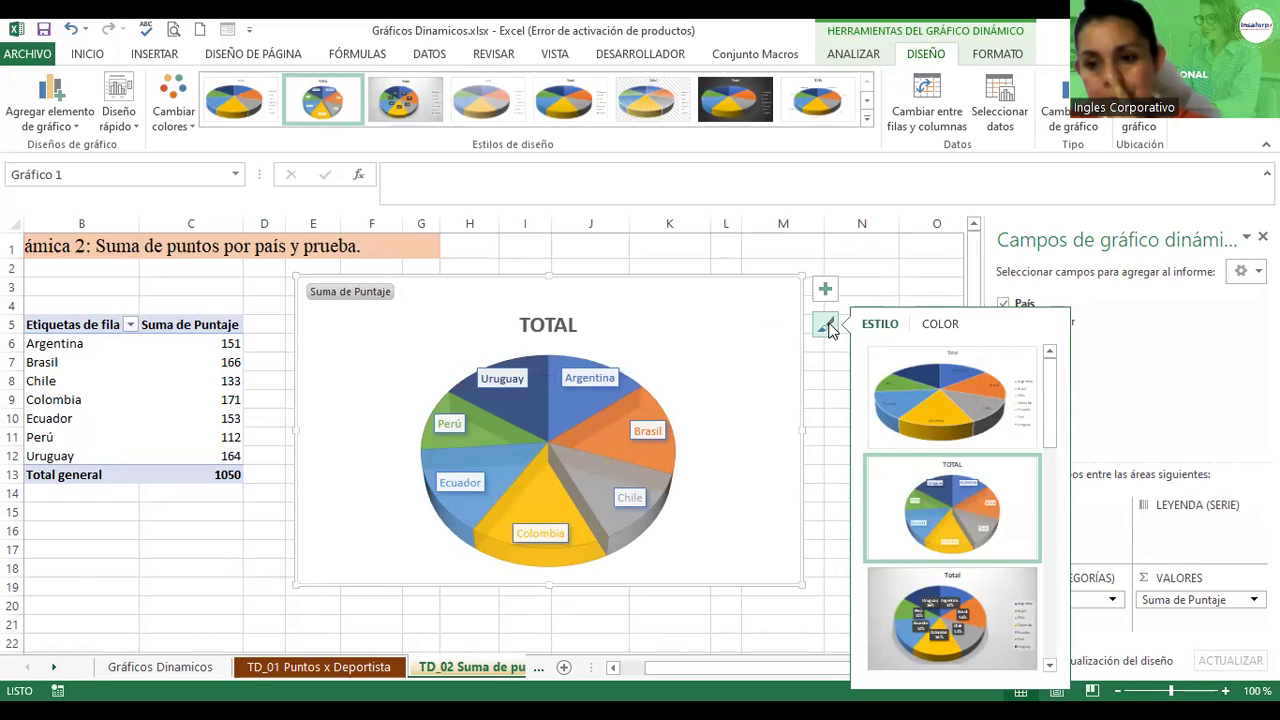
{"action": "double_click", "coordinate": [726, 321]}
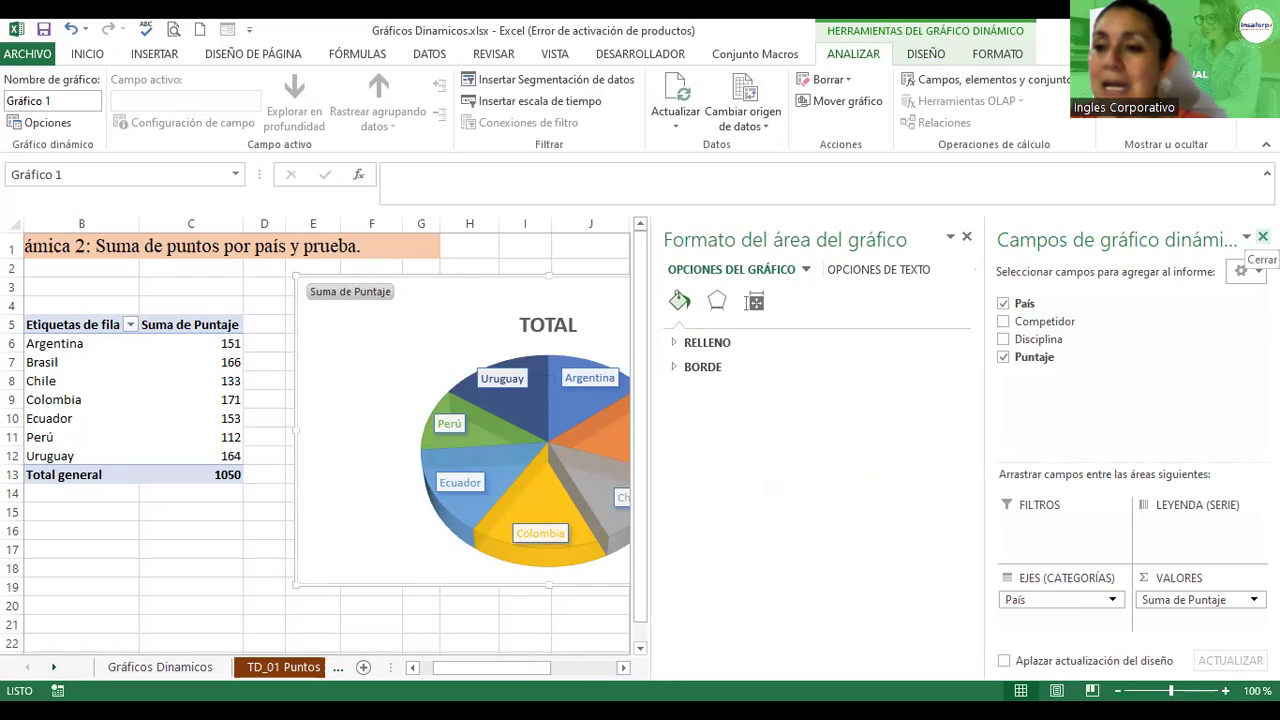
{"action": "left_click", "coordinate": [1263, 236]}
{"action": "left_click", "coordinate": [825, 323]}
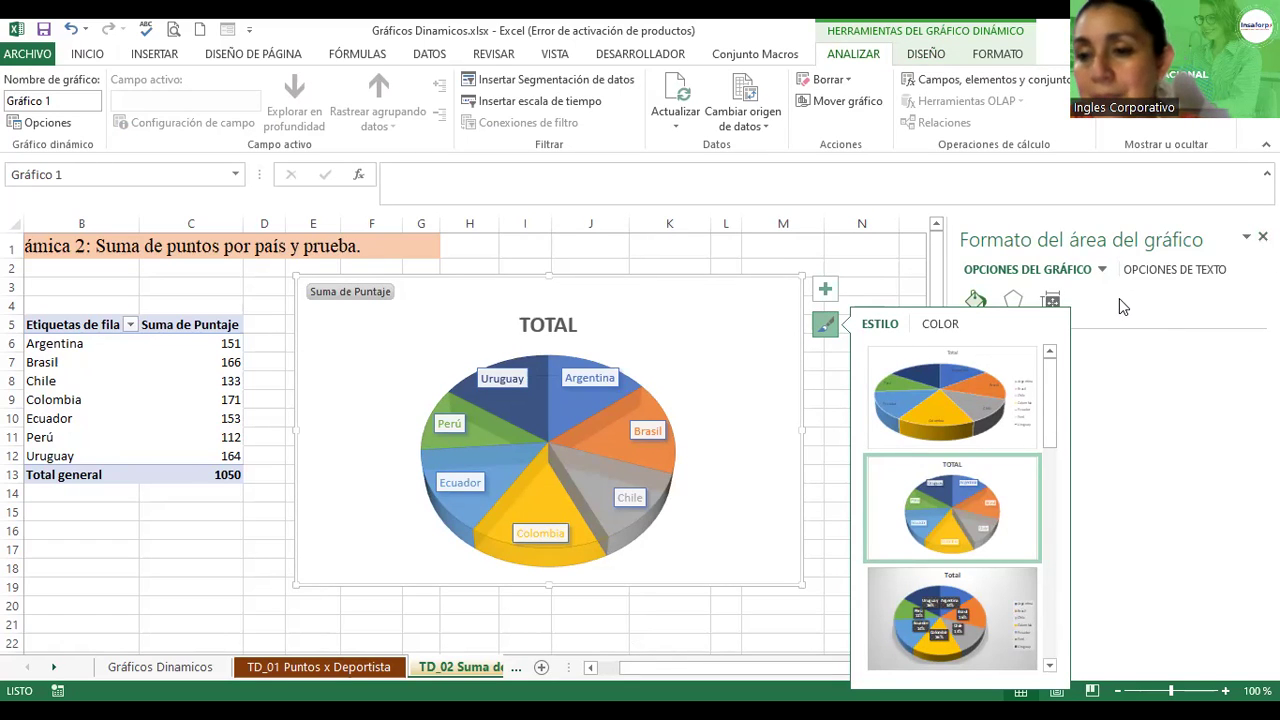
{"action": "left_click", "coordinate": [806, 384]}
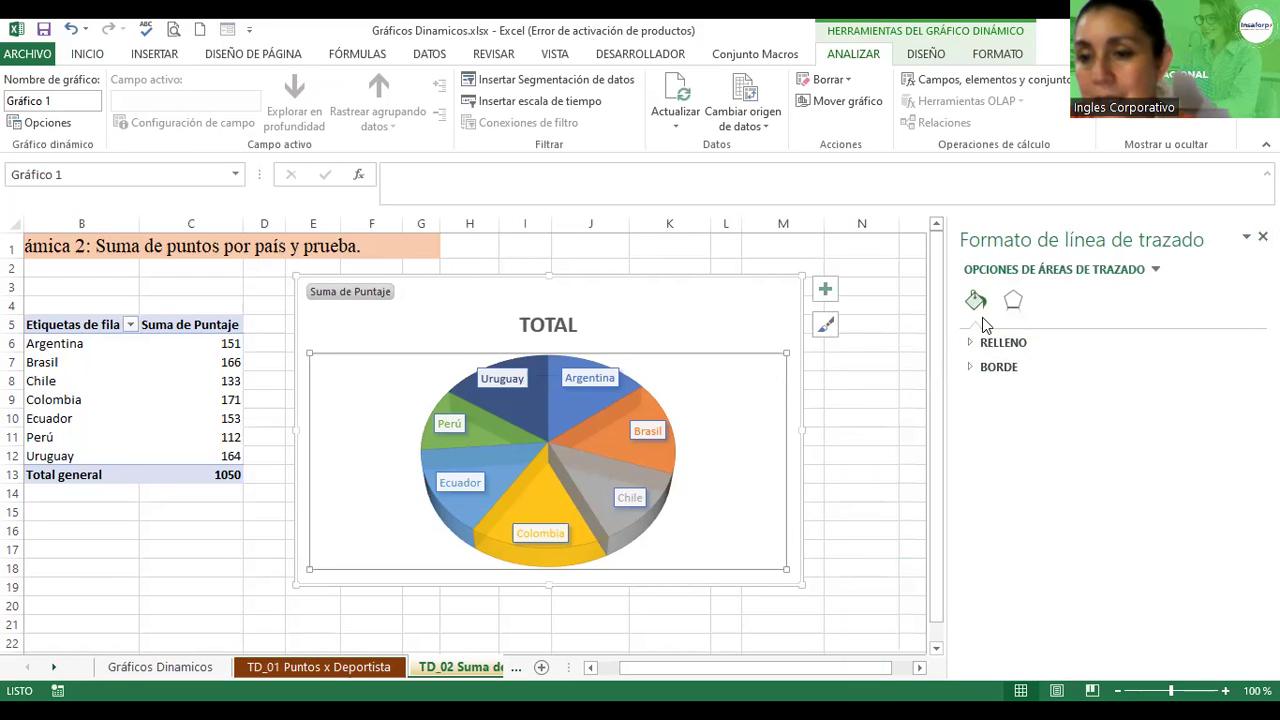
- Fill the chart area with the gold Radial preset gradient
{"action": "left_click", "coordinate": [605, 383]}
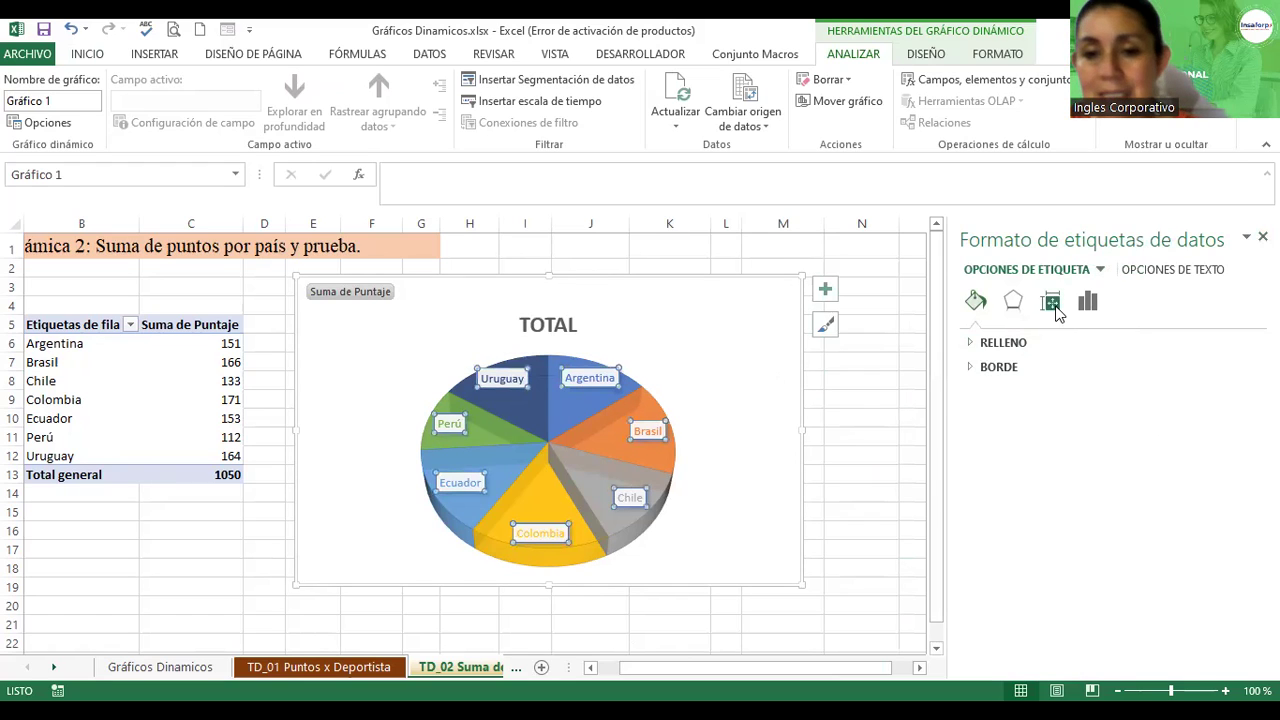
{"action": "left_click", "coordinate": [684, 391]}
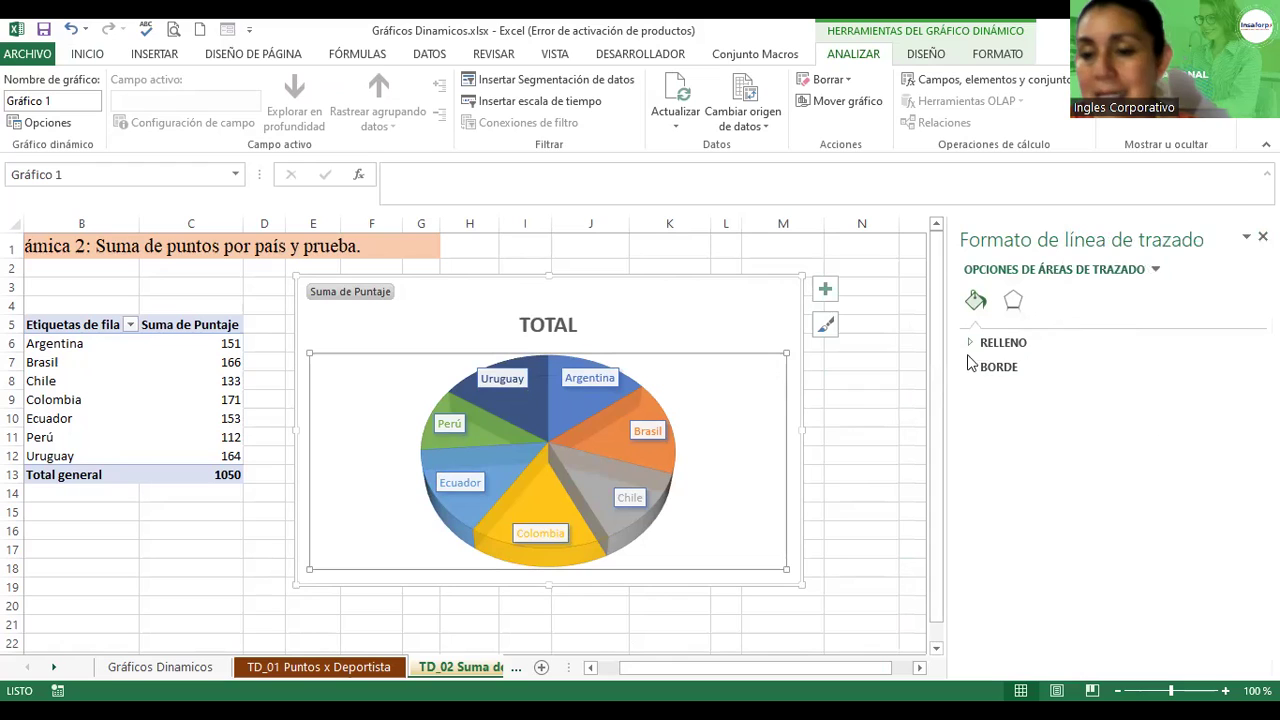
{"action": "left_click", "coordinate": [710, 303]}
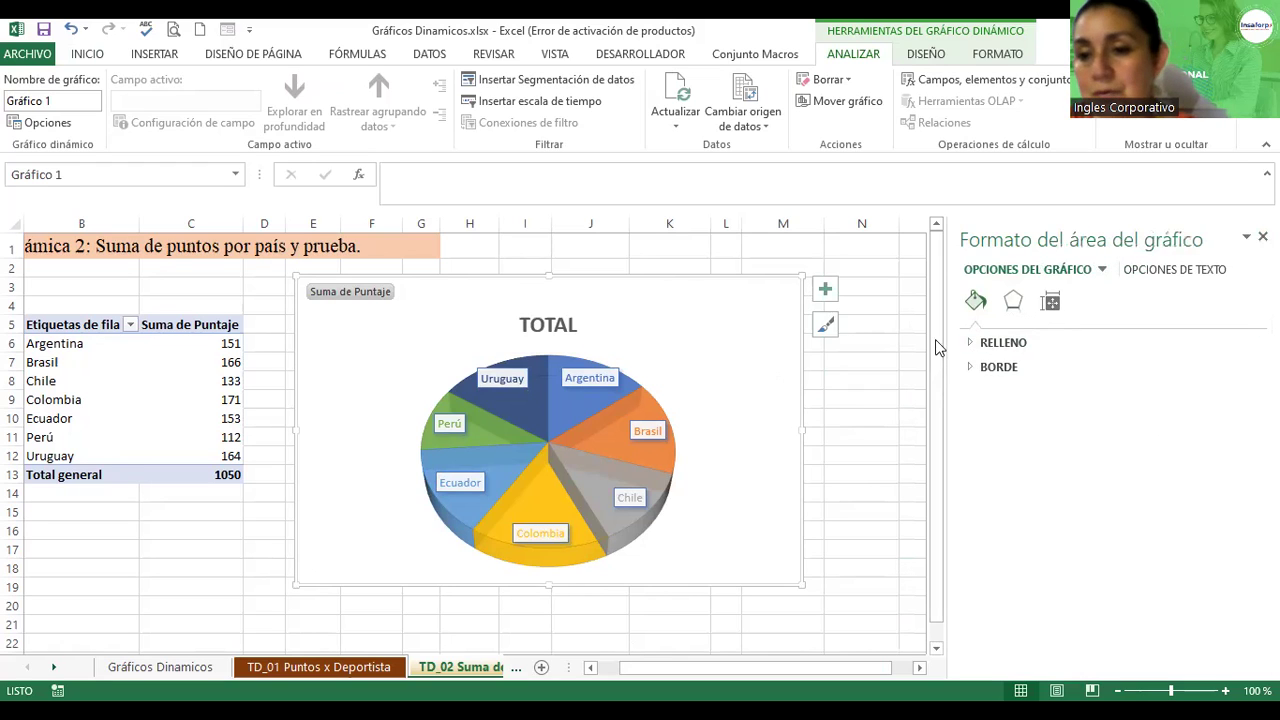
{"action": "left_click", "coordinate": [990, 343]}
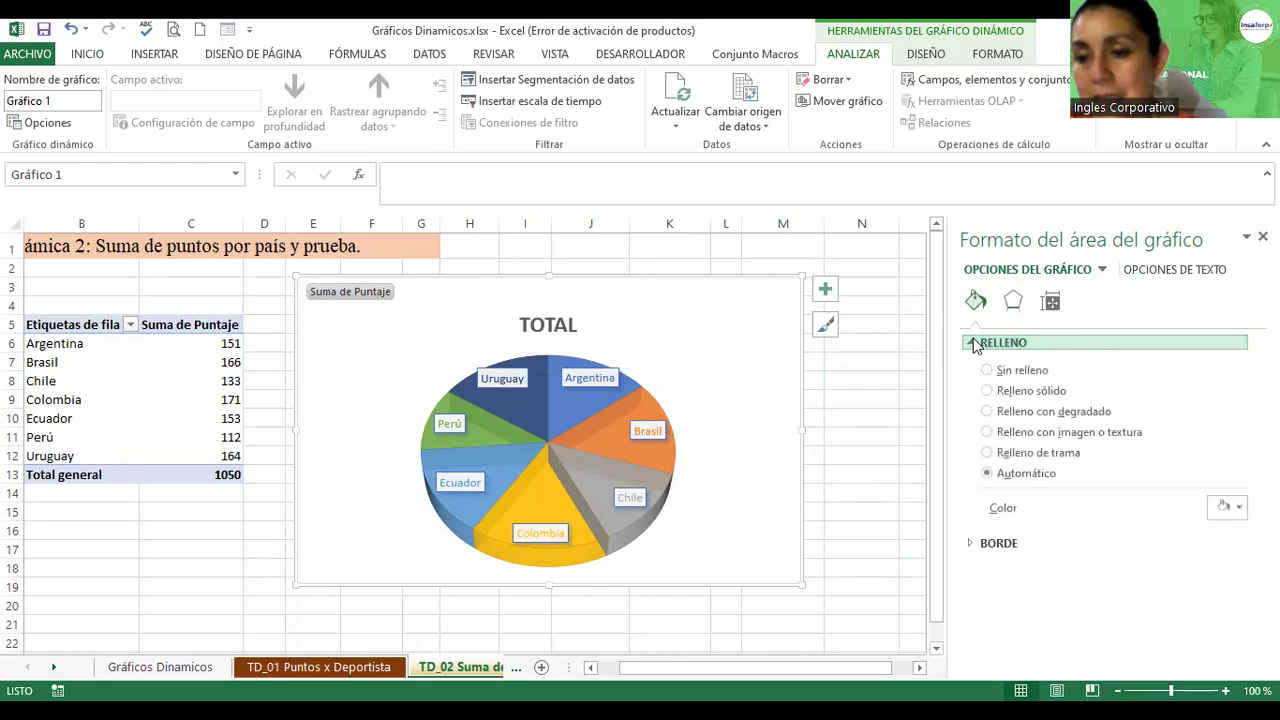
{"action": "left_click", "coordinate": [988, 411]}
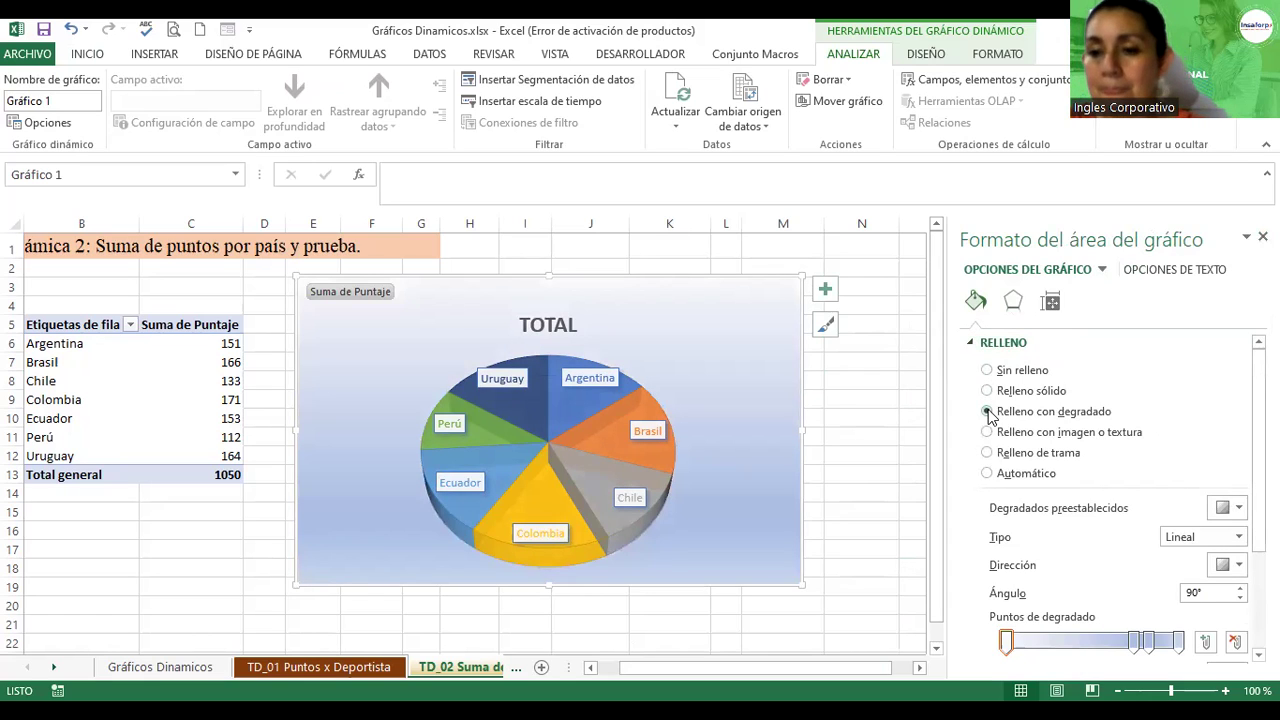
{"action": "left_click", "coordinate": [1238, 567]}
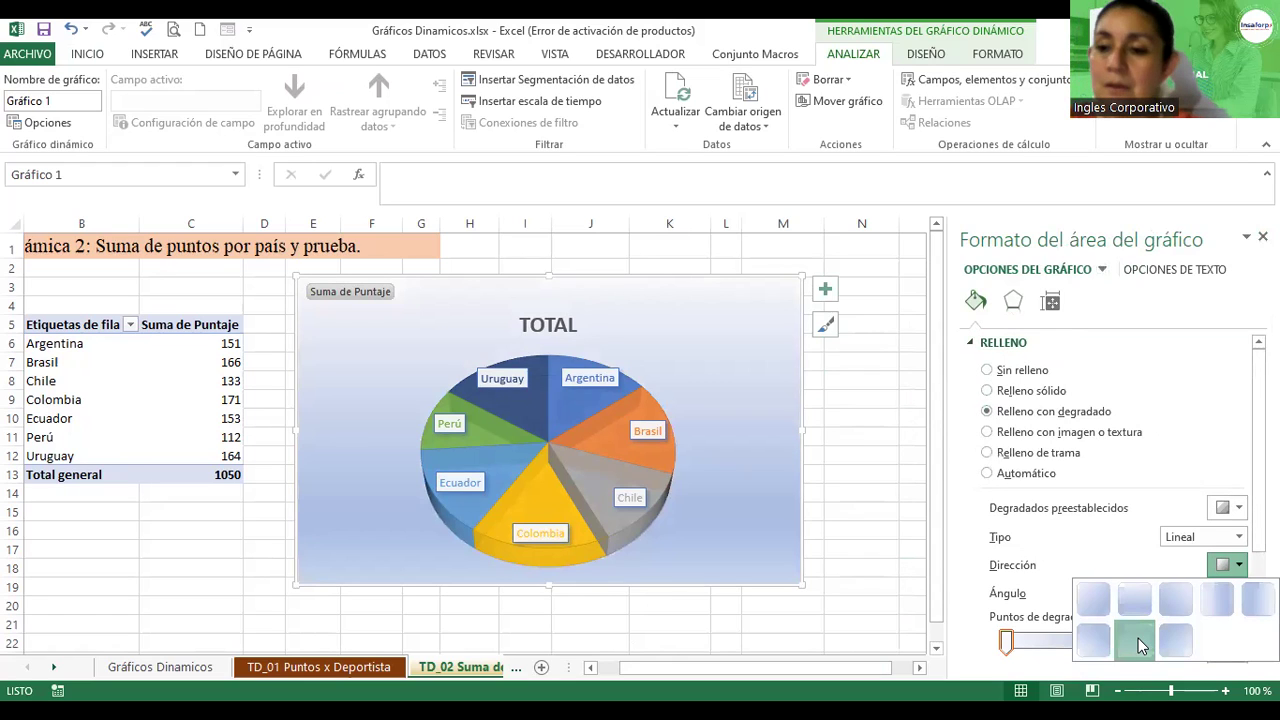
{"action": "left_click", "coordinate": [1140, 645]}
{"action": "left_click", "coordinate": [1238, 507]}
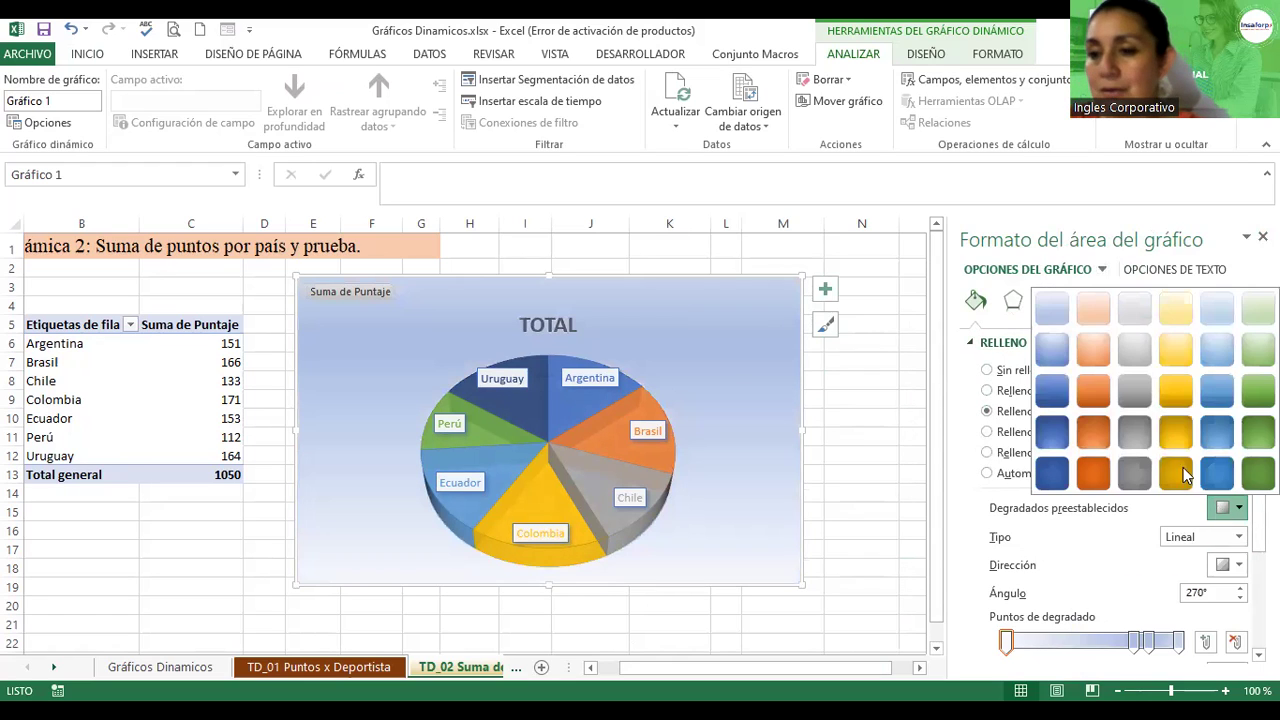
{"action": "left_click", "coordinate": [1174, 445]}
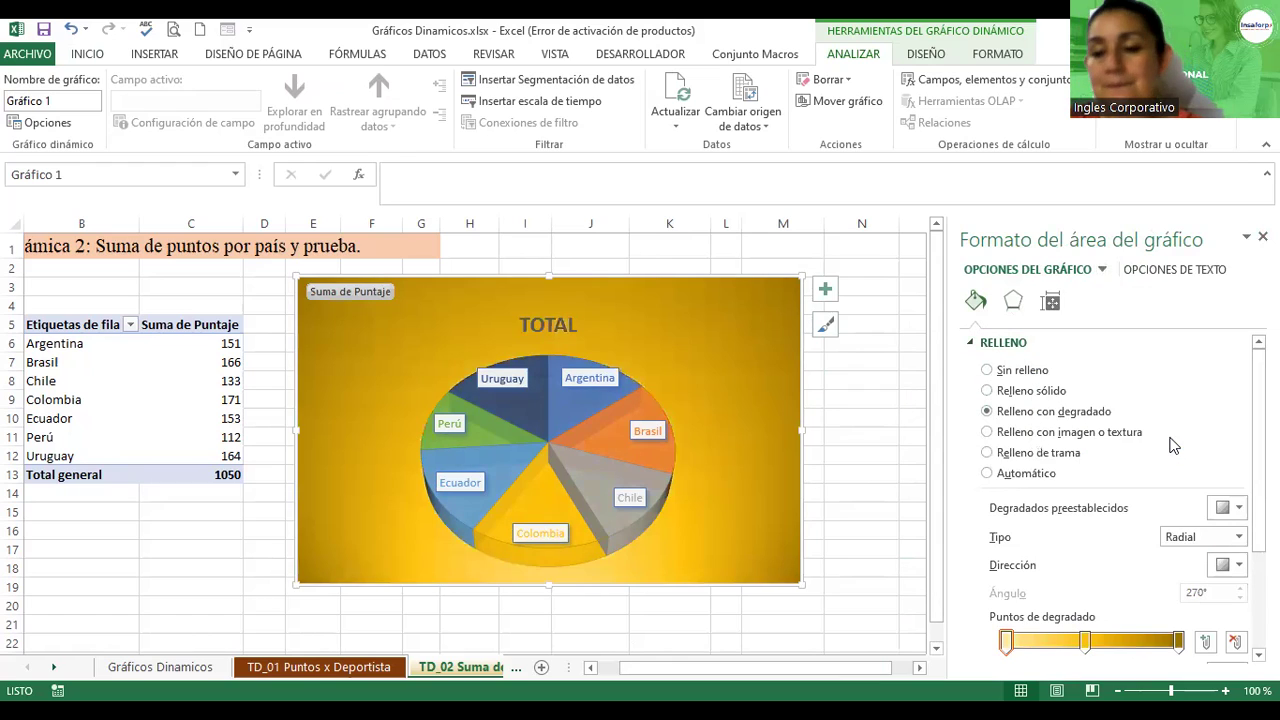
- Bring up the chart's shortcut menu, dismissing a stray move-or-copy prompt
{"action": "right_click", "coordinate": [752, 322]}
{"action": "key", "text": "Escape"}
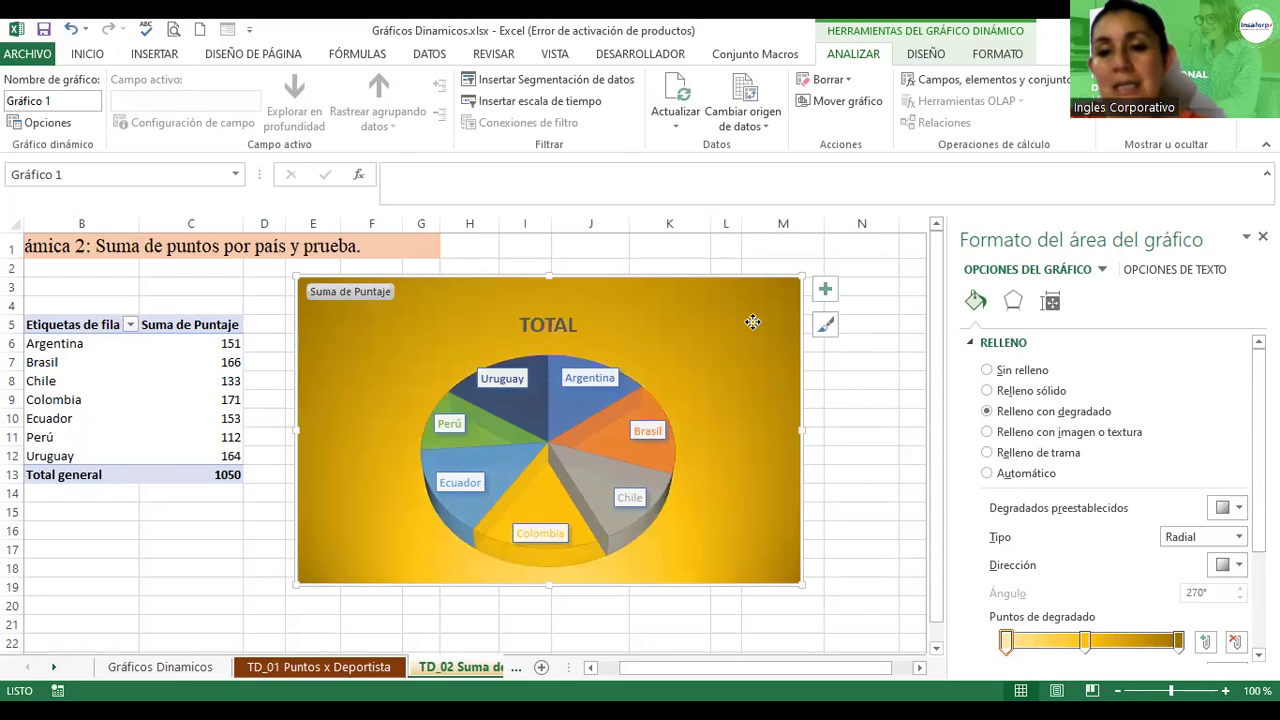
{"action": "right_click", "coordinate": [752, 323]}
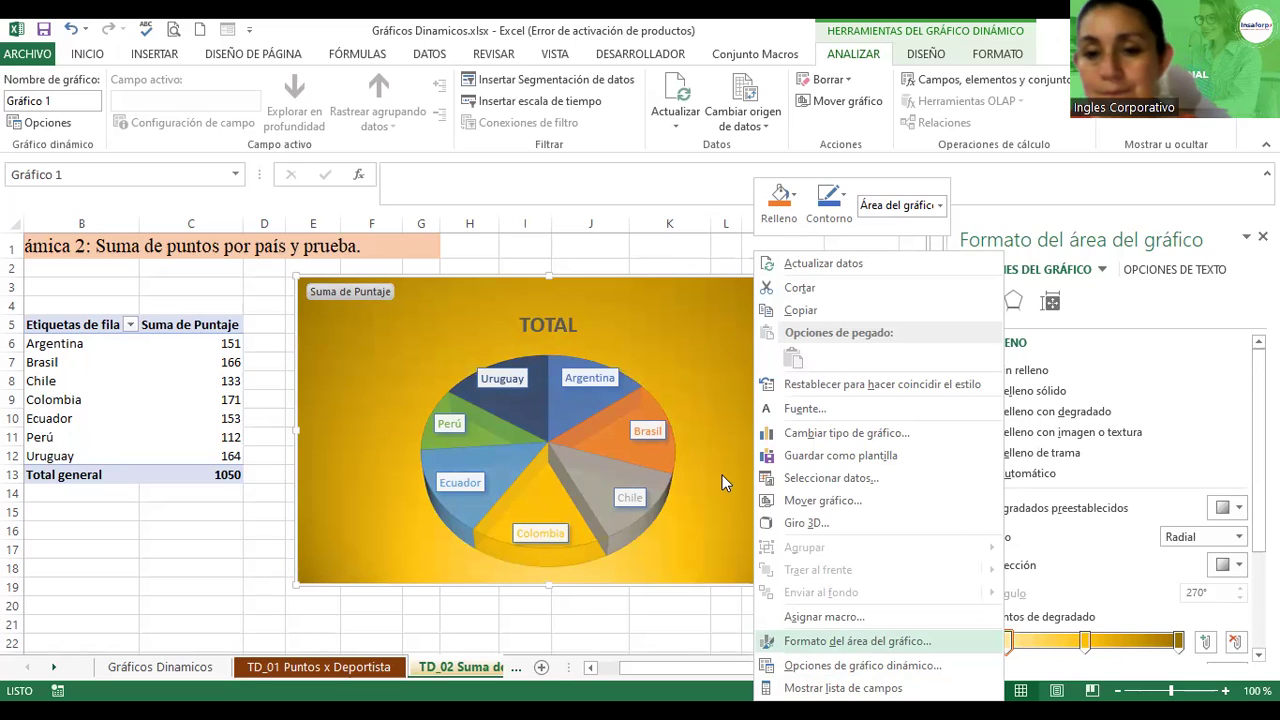
- Review the chart's Texto alternativo and move-and-resize-with-cells properties, then show Efectos
{"action": "left_click", "coordinate": [1045, 308]}
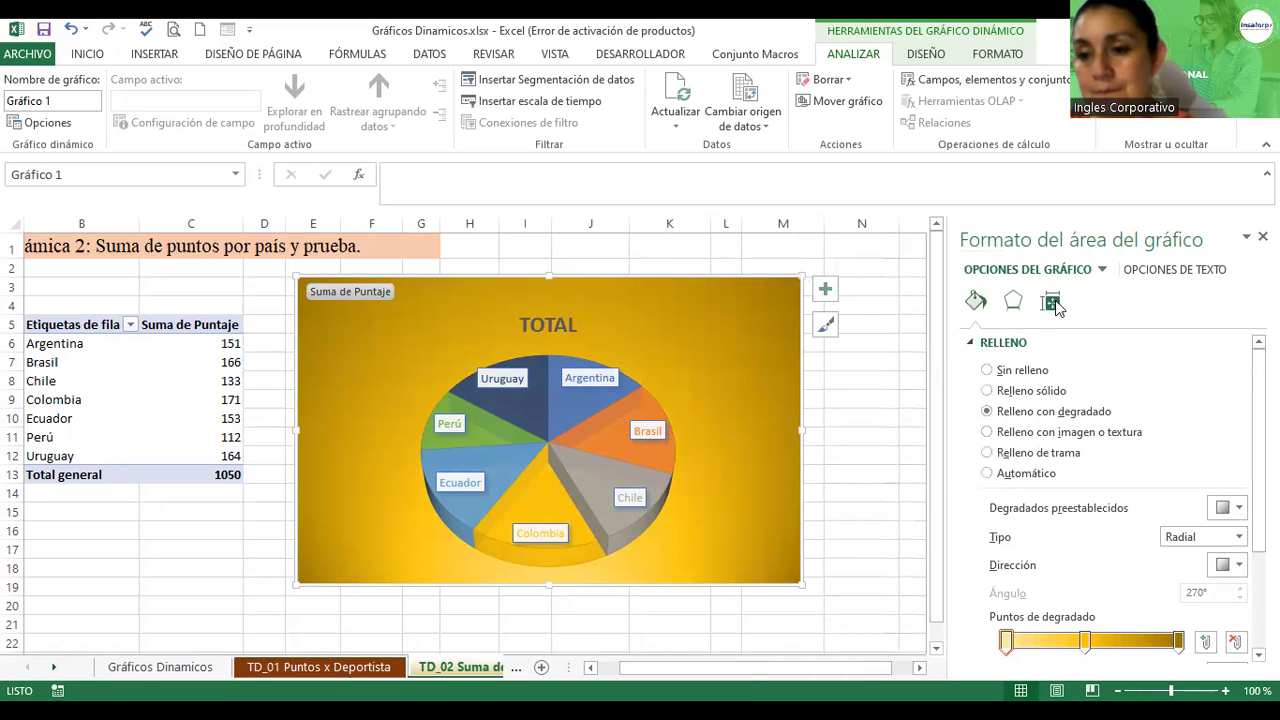
{"action": "left_click", "coordinate": [1053, 303]}
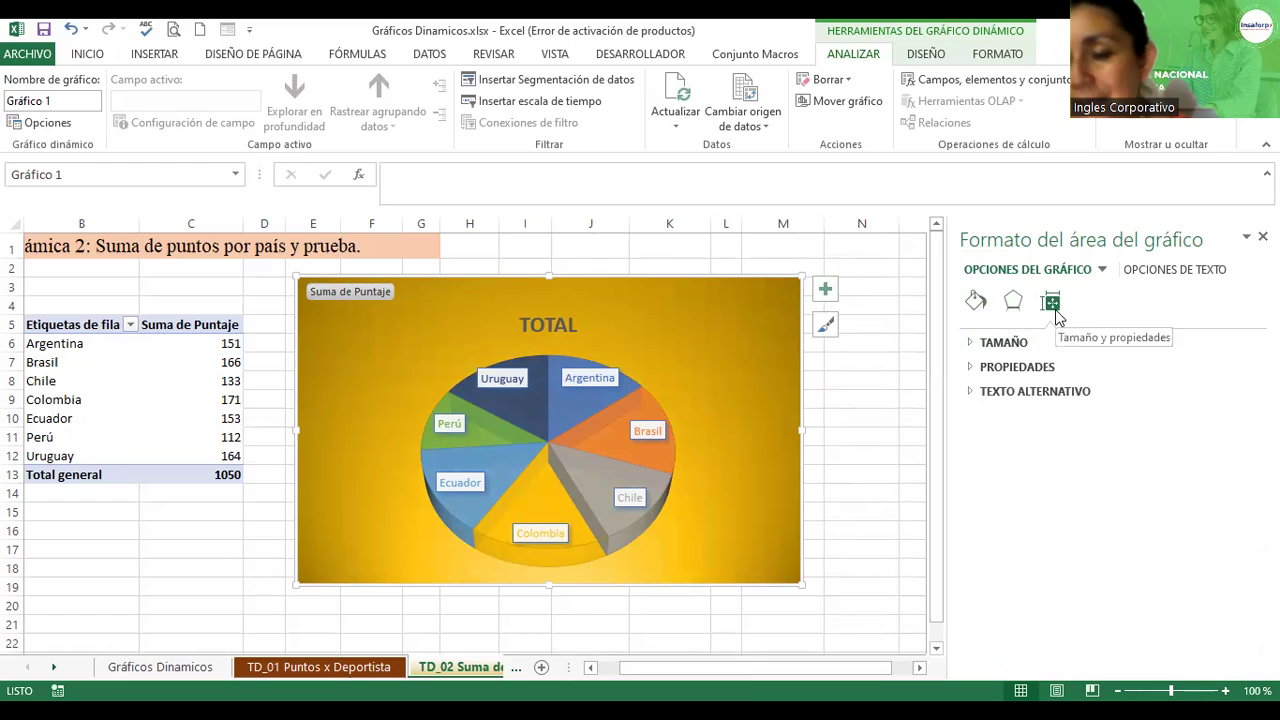
{"action": "left_click", "coordinate": [976, 394]}
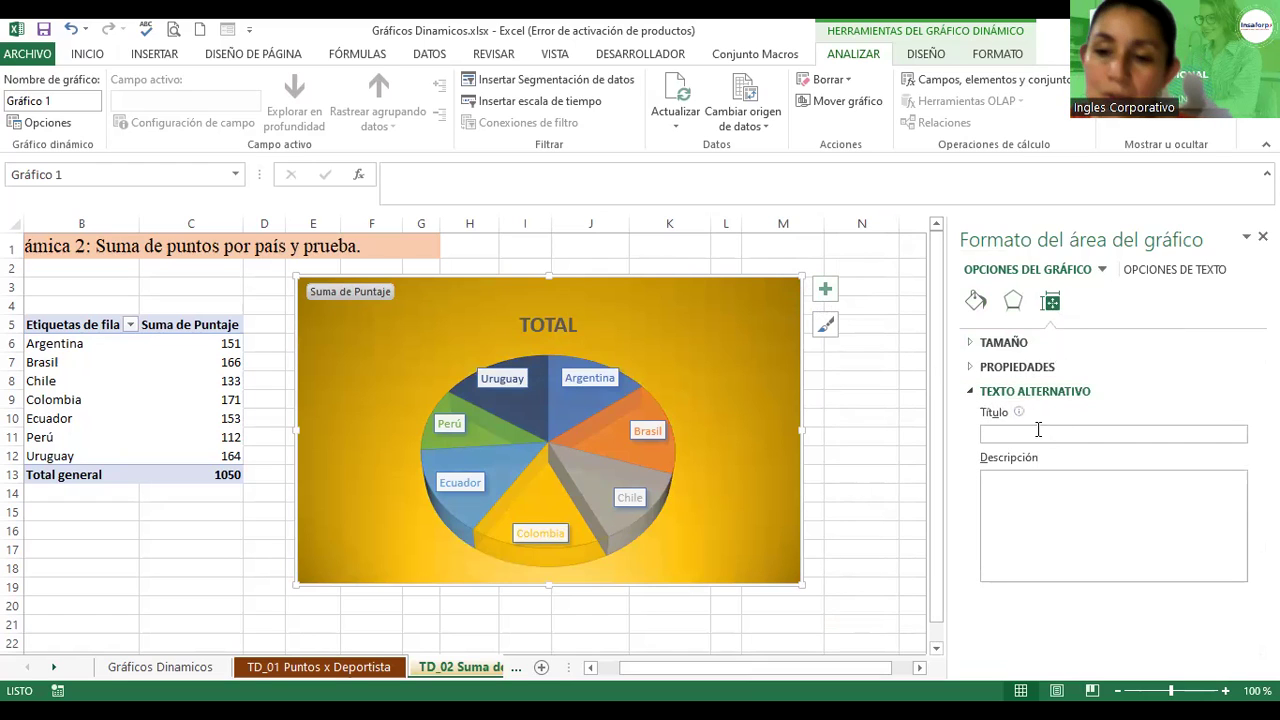
{"action": "left_click", "coordinate": [1038, 431]}
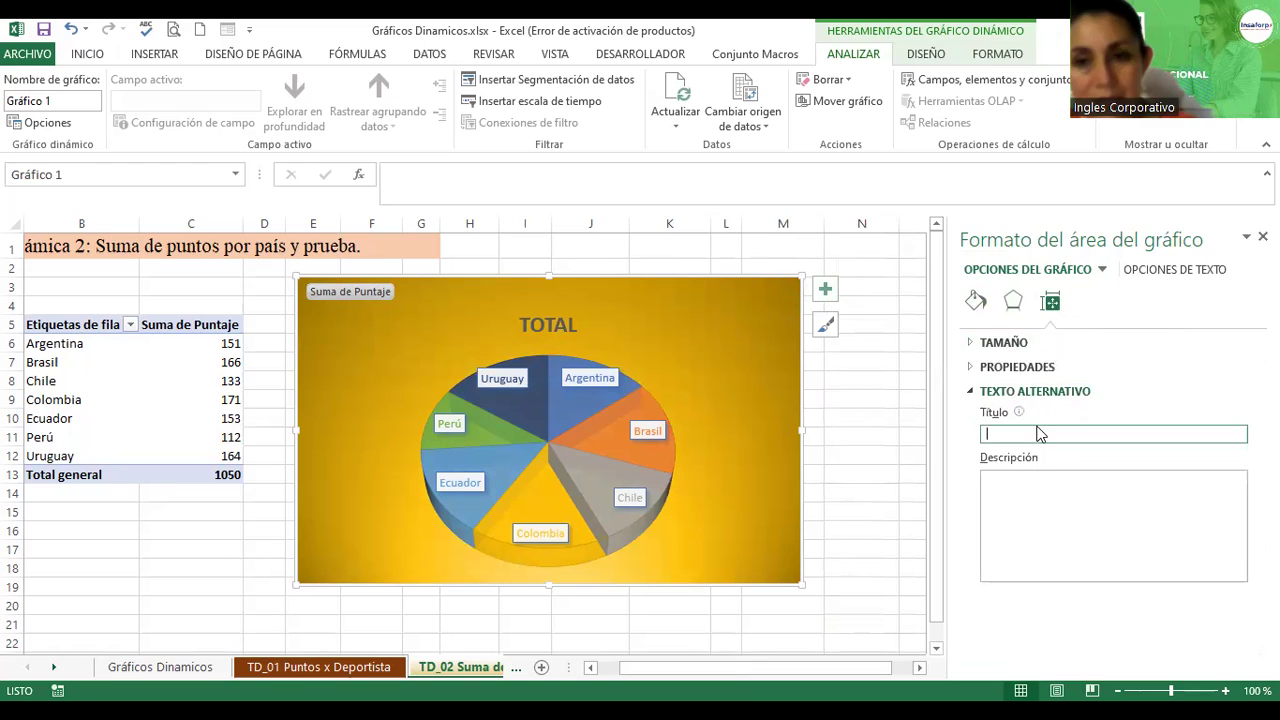
{"action": "left_click", "coordinate": [976, 369]}
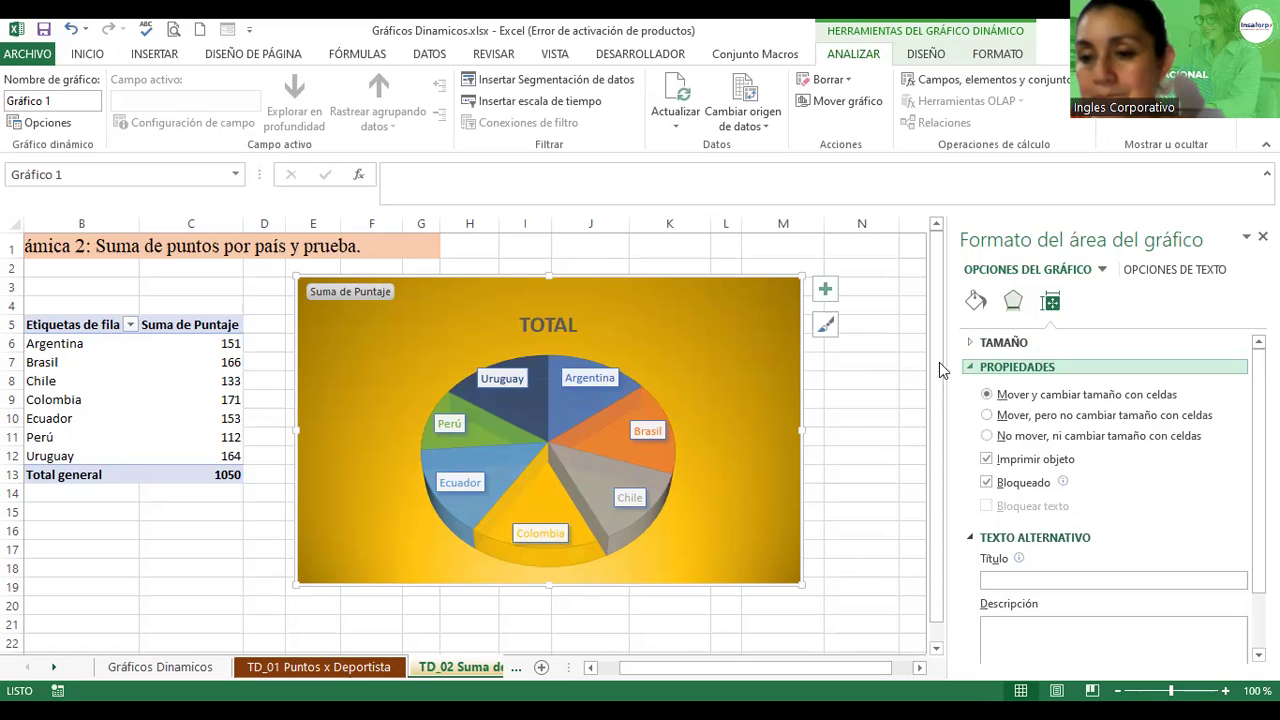
{"action": "left_click", "coordinate": [1015, 299]}
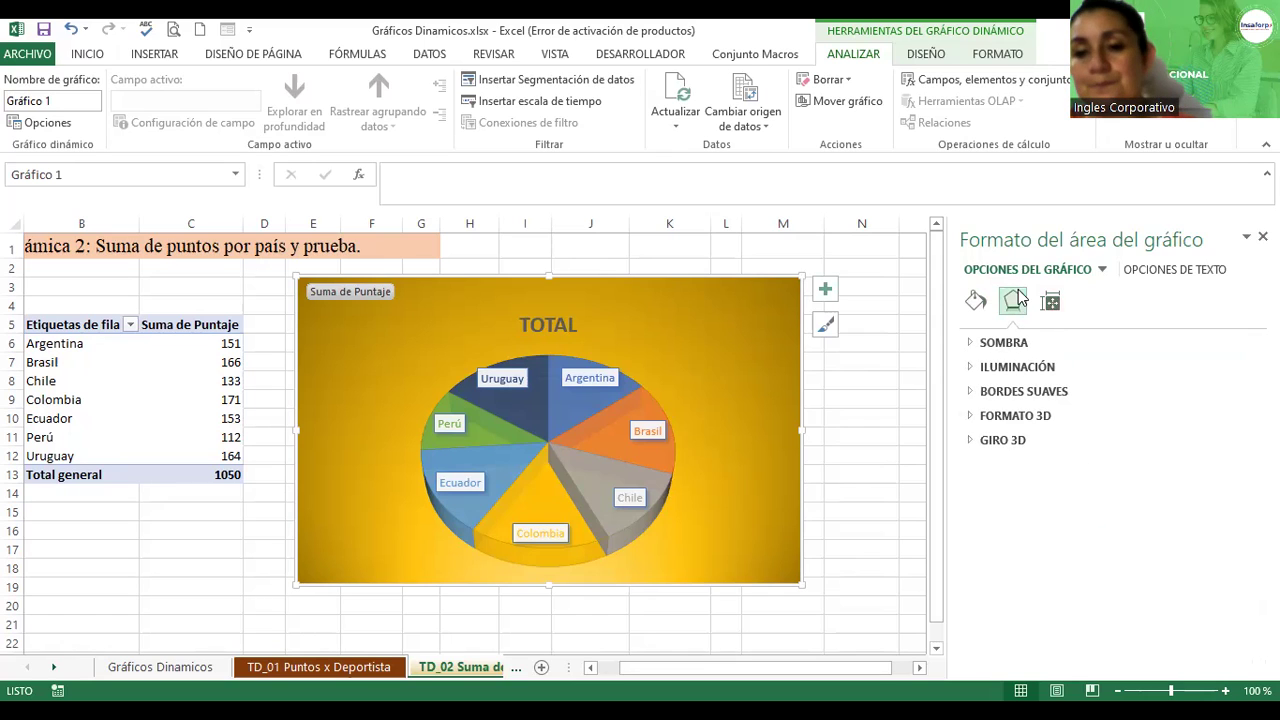
- Add a light peach shadow to the chart (33%, 110%, 4 pt blur, 90°)
{"action": "left_click", "coordinate": [977, 344]}
{"action": "mouse_move", "coordinate": [1059, 426]}
{"action": "left_mouse_down"}
{"action": "mouse_move", "coordinate": [1098, 432]}
{"action": "mouse_move", "coordinate": [1103, 458]}
{"action": "mouse_move", "coordinate": [1137, 452]}
{"action": "mouse_move", "coordinate": [1122, 452]}
{"action": "left_mouse_up"}
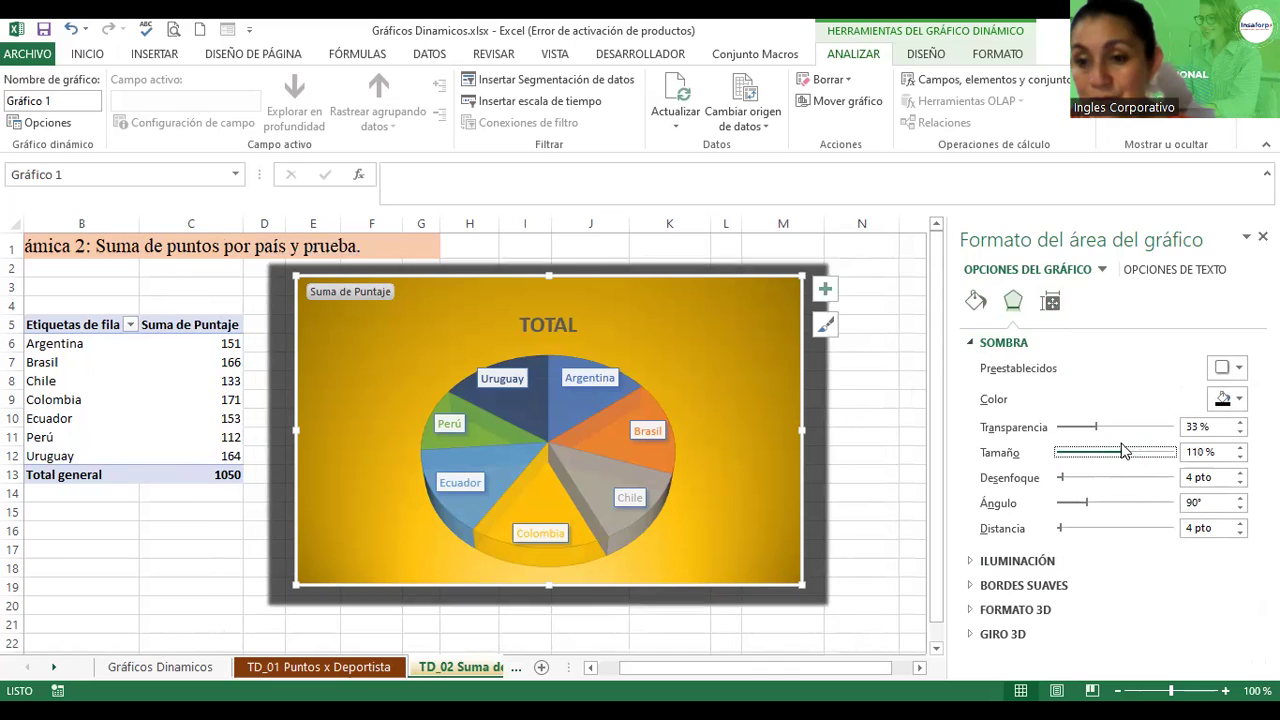
{"action": "left_click", "coordinate": [1237, 399]}
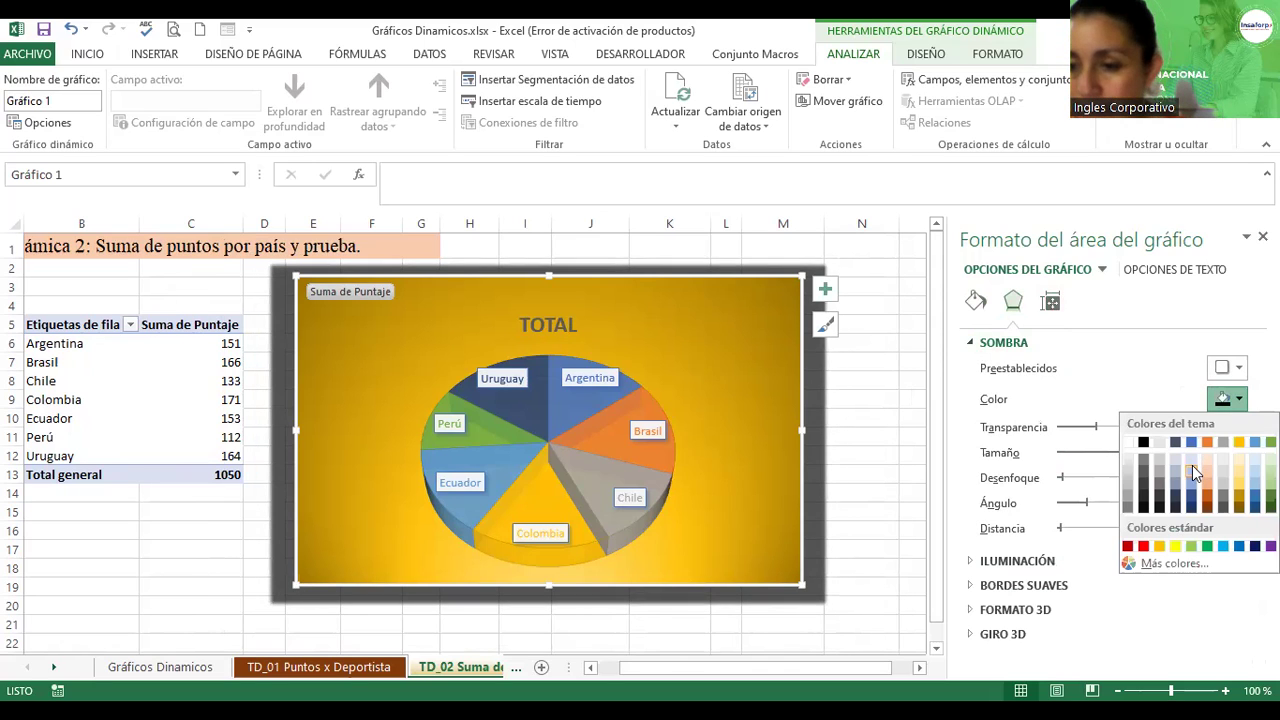
{"action": "left_click", "coordinate": [1206, 471]}
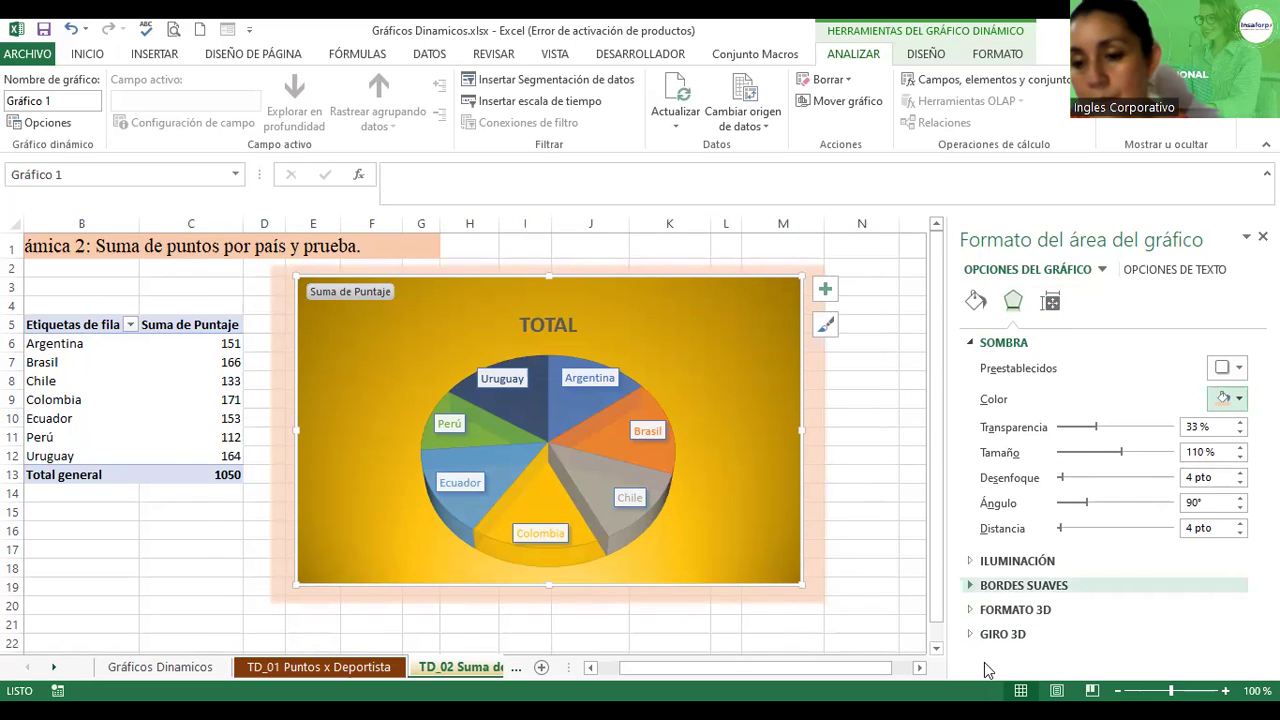
- Set top and bottom bevels to 1 pto wide by 6 pto high, then select the pie series
{"action": "key", "text": "Return"}
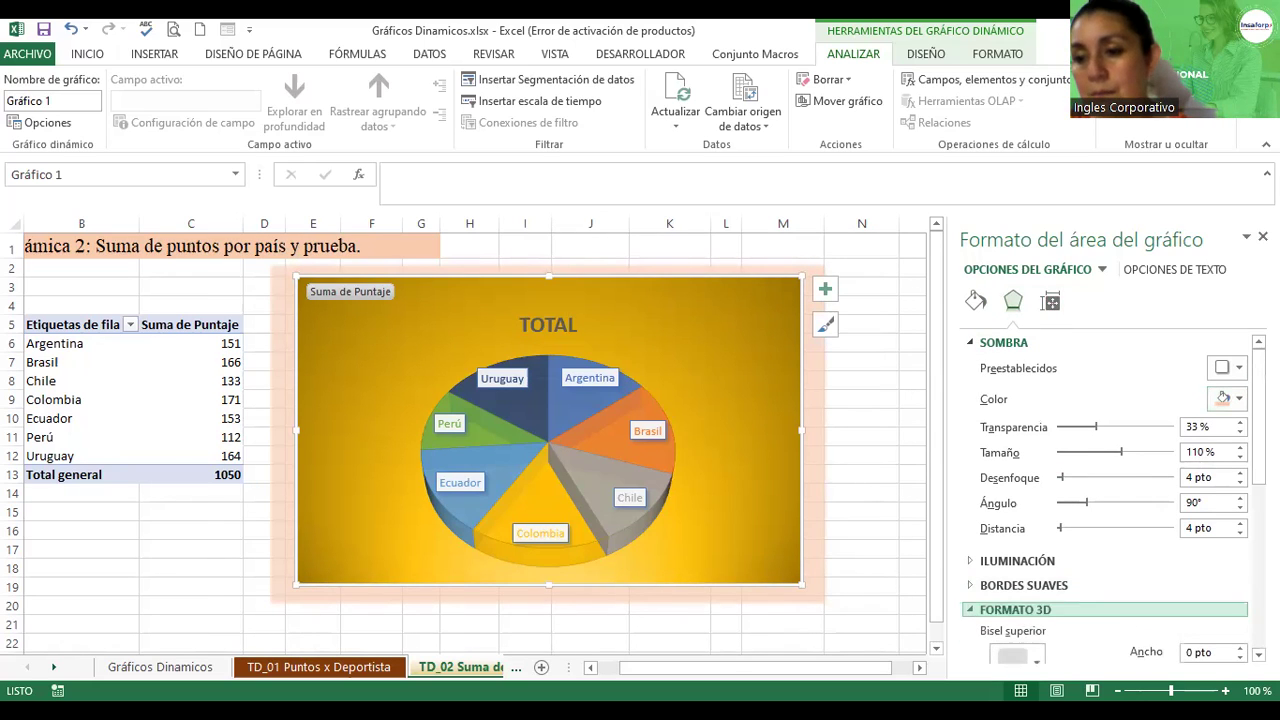
{"action": "scroll", "coordinate": [1110, 500], "scroll_direction": "down", "scroll_amount": 3}
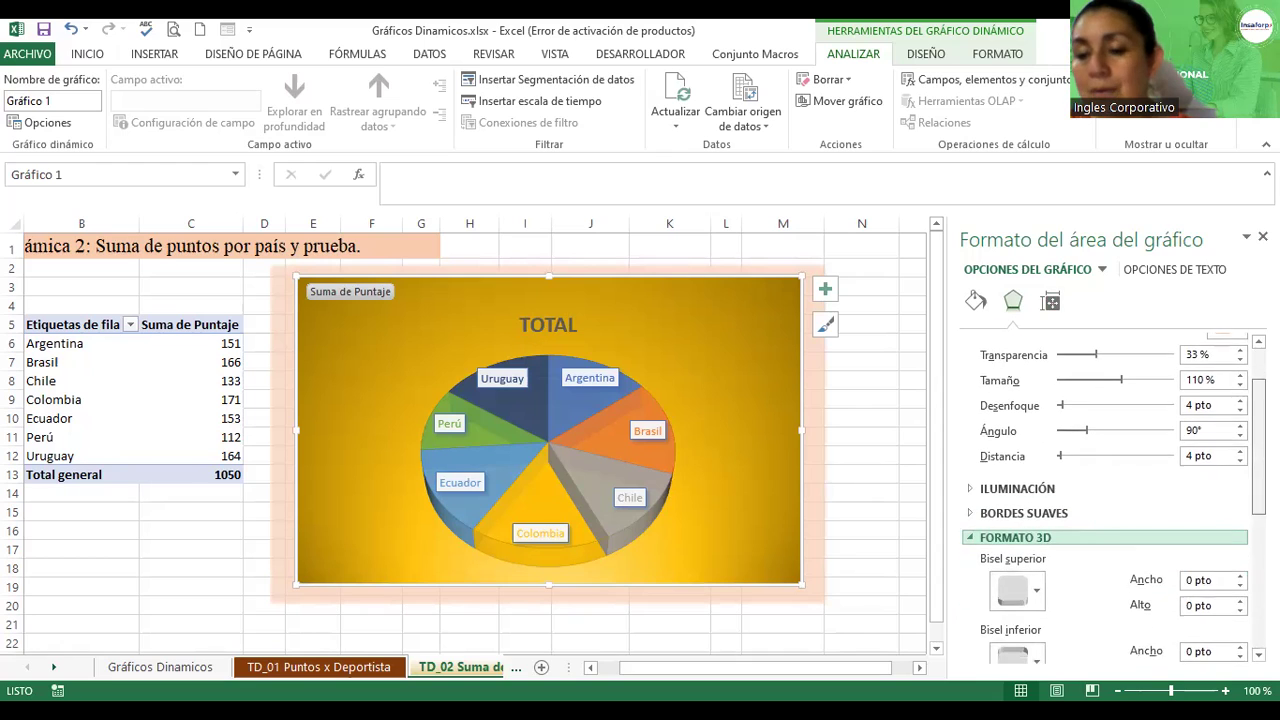
{"action": "scroll", "coordinate": [1110, 550], "scroll_direction": "down", "scroll_amount": 2}
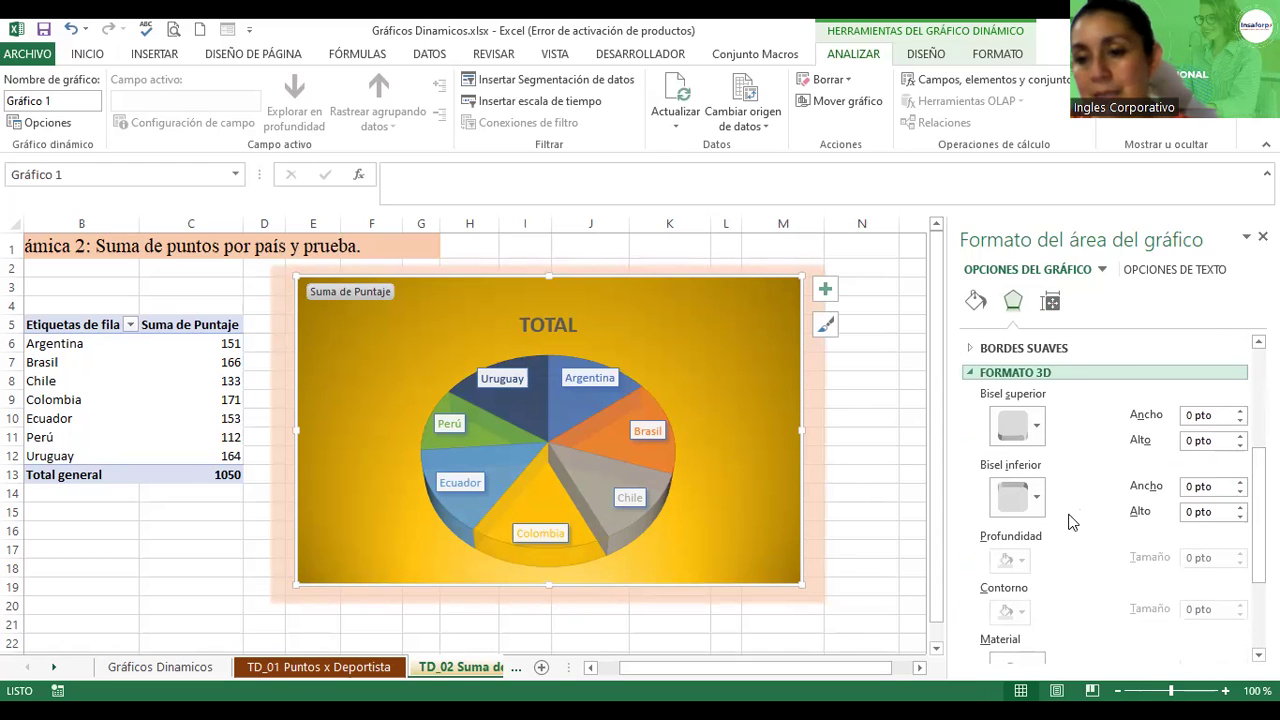
{"action": "left_click", "coordinate": [1239, 482]}
{"action": "left_click", "coordinate": [1239, 482]}
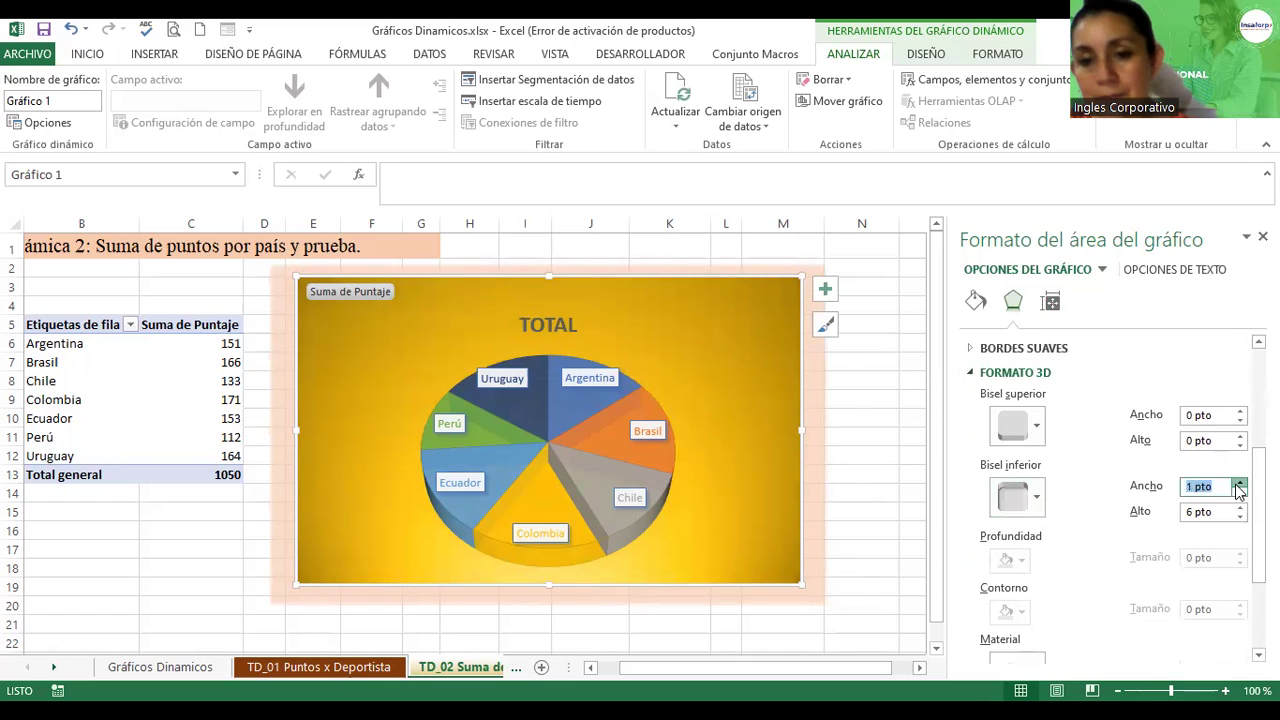
{"action": "left_click", "coordinate": [1240, 411]}
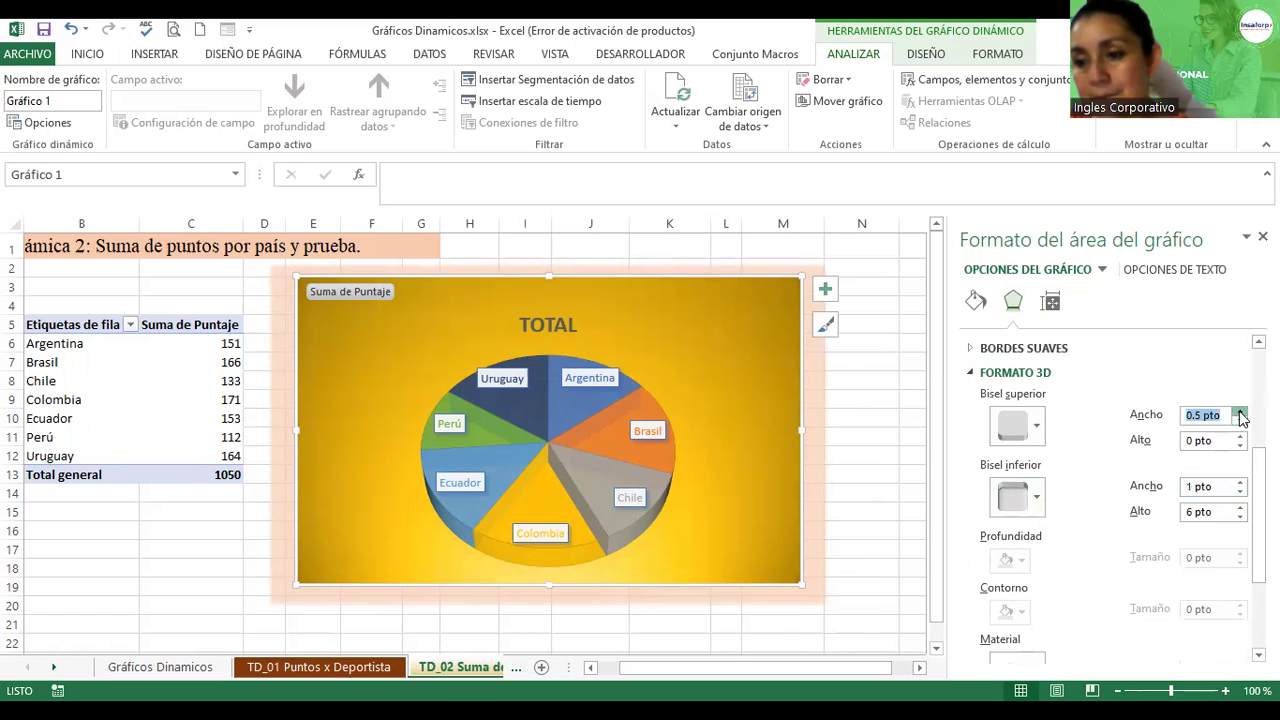
{"action": "left_click", "coordinate": [1240, 411]}
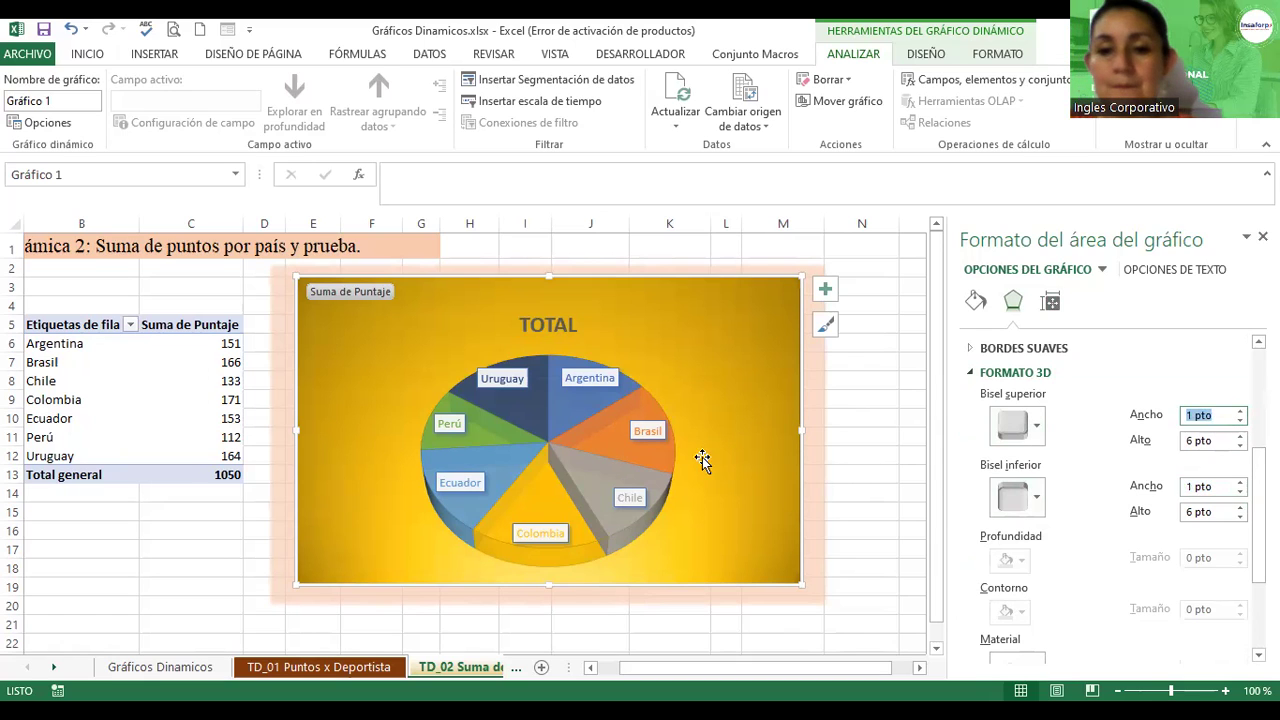
{"action": "left_click", "coordinate": [670, 450]}
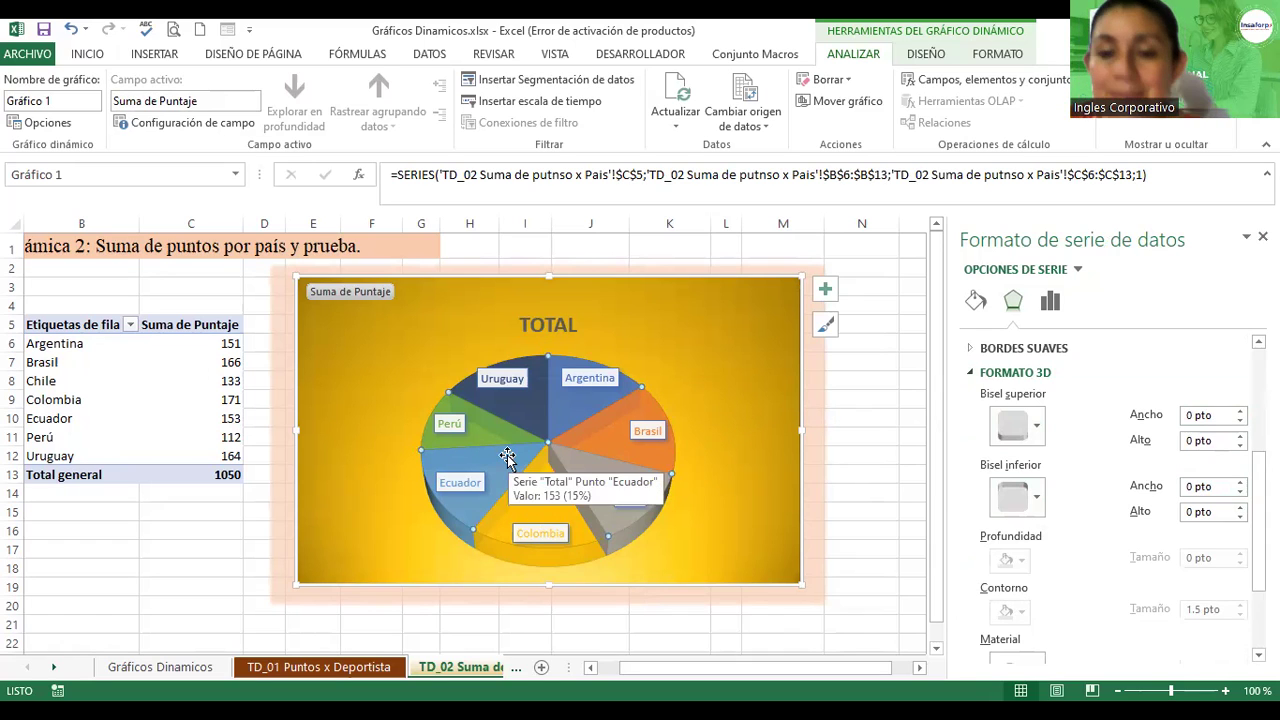
{"action": "left_click", "coordinate": [1051, 302]}
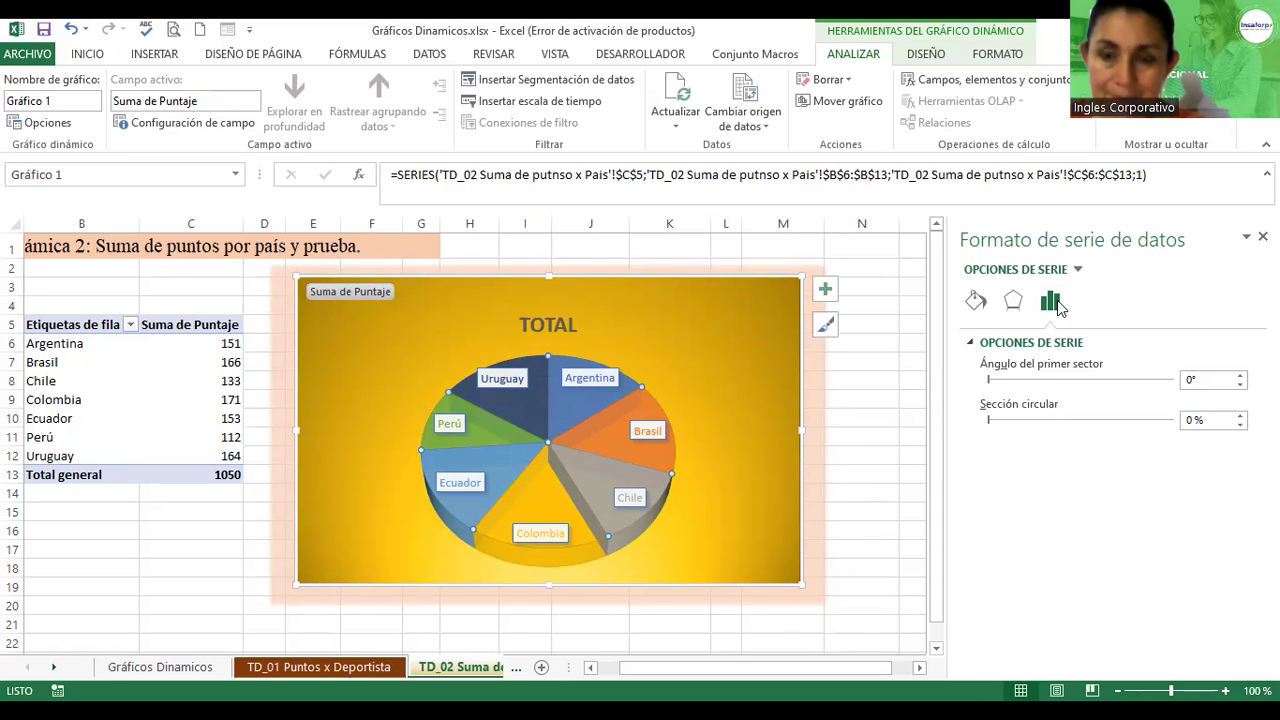
{"action": "left_click", "coordinate": [757, 330]}
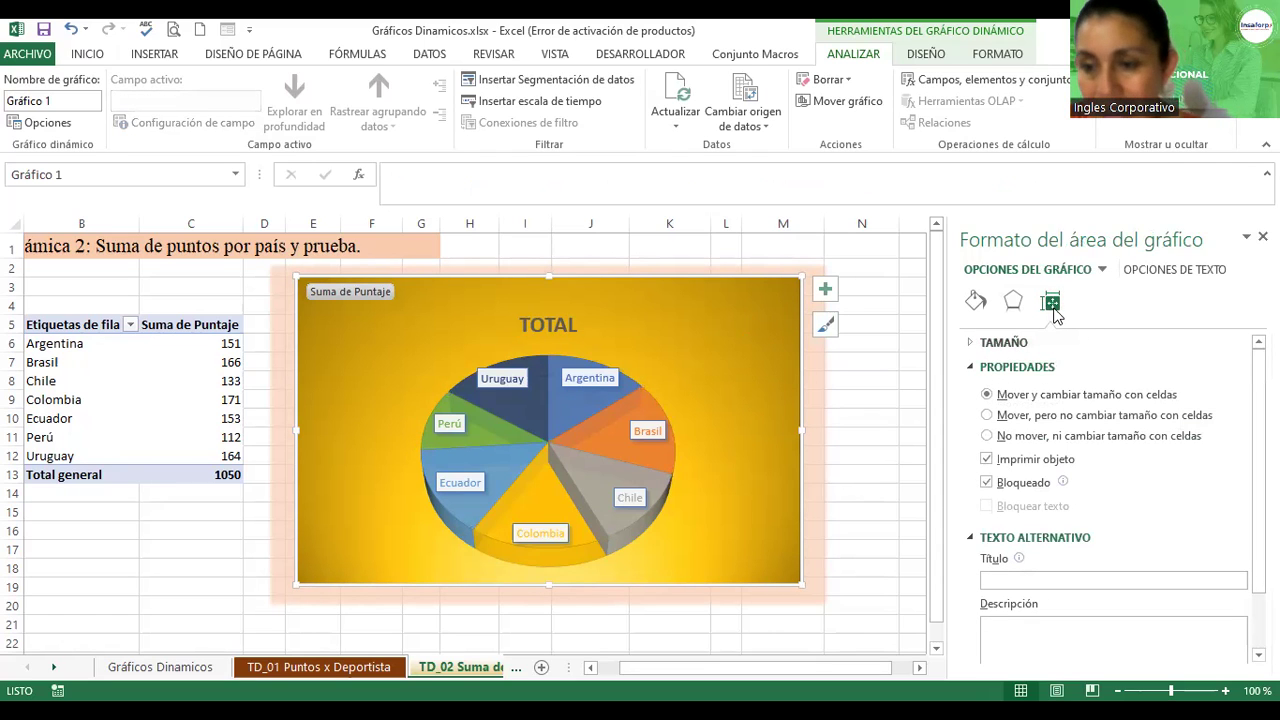
{"action": "left_click", "coordinate": [1164, 273]}
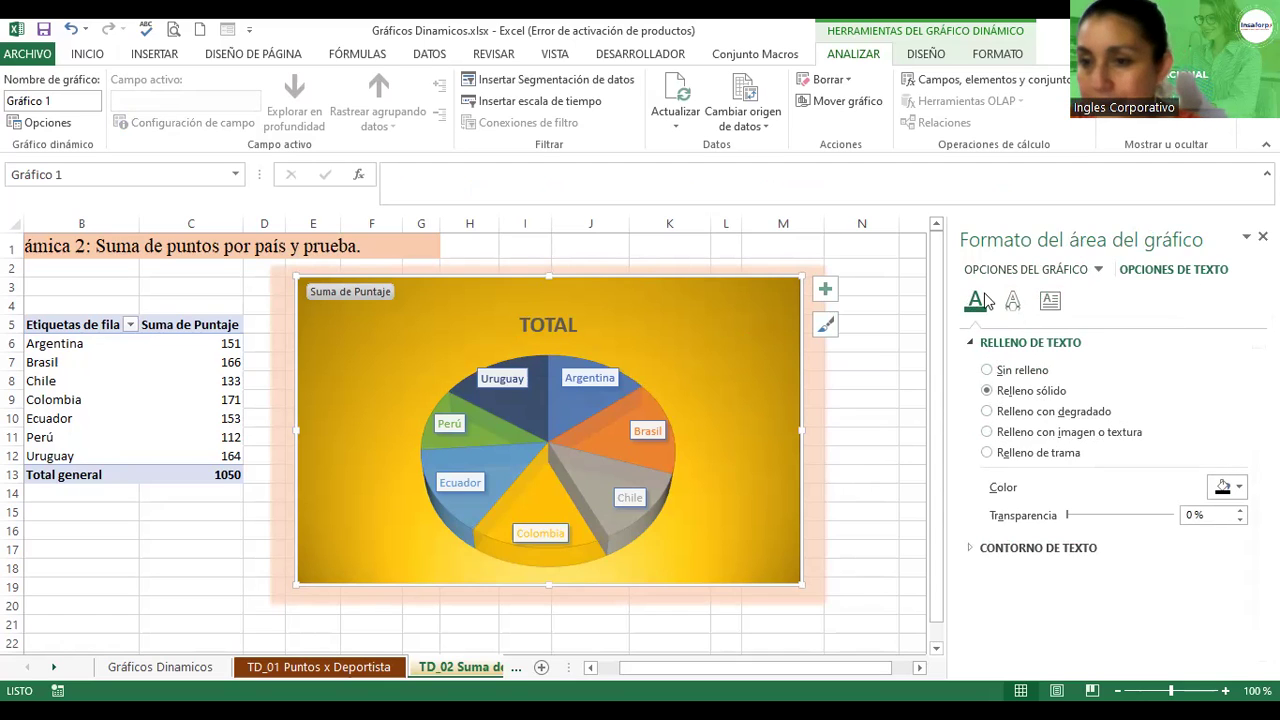
{"action": "left_click", "coordinate": [1006, 271]}
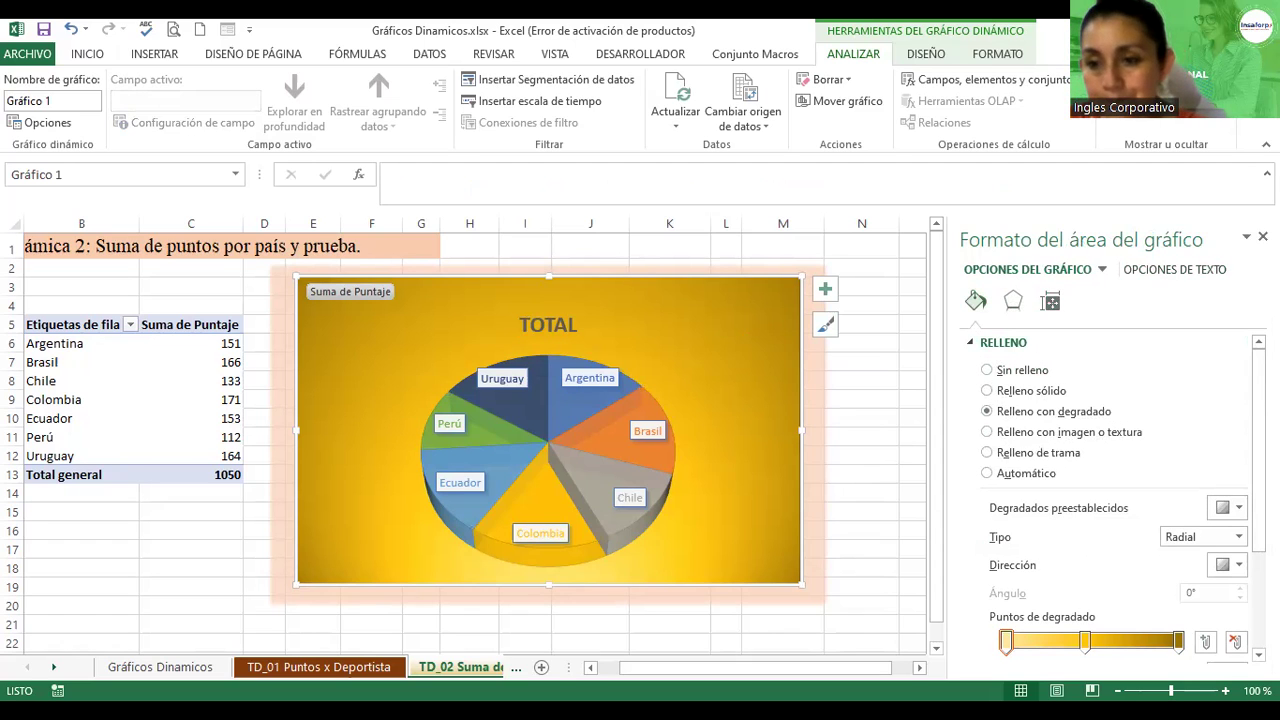
{"action": "scroll", "coordinate": [1100, 500], "scroll_direction": "down", "scroll_amount": 3}
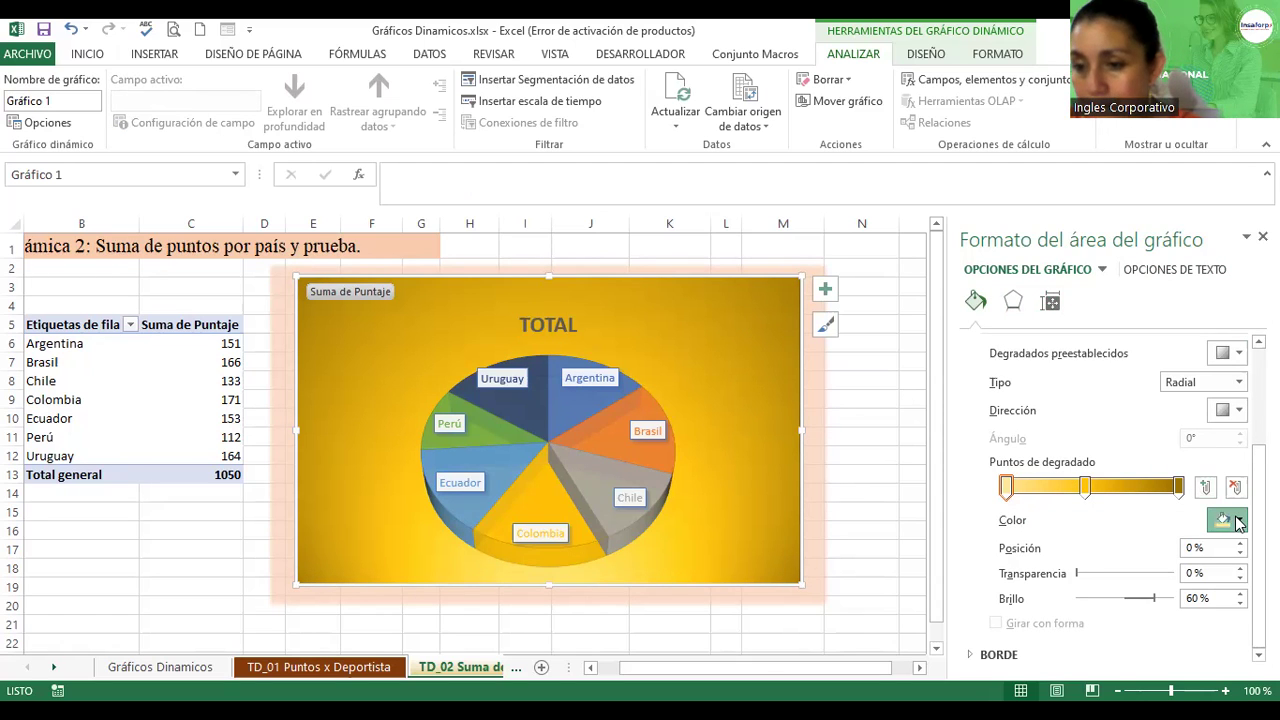
{"action": "left_click", "coordinate": [1238, 522]}
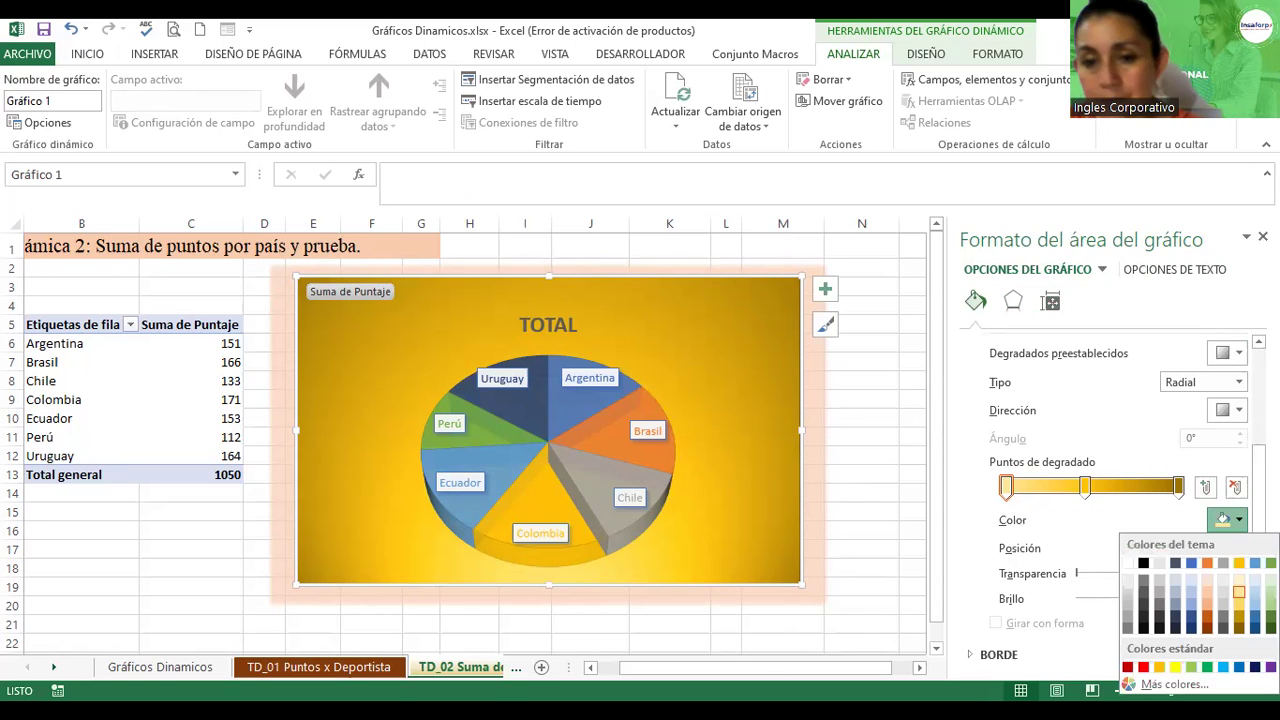
{"action": "left_click", "coordinate": [1239, 592]}
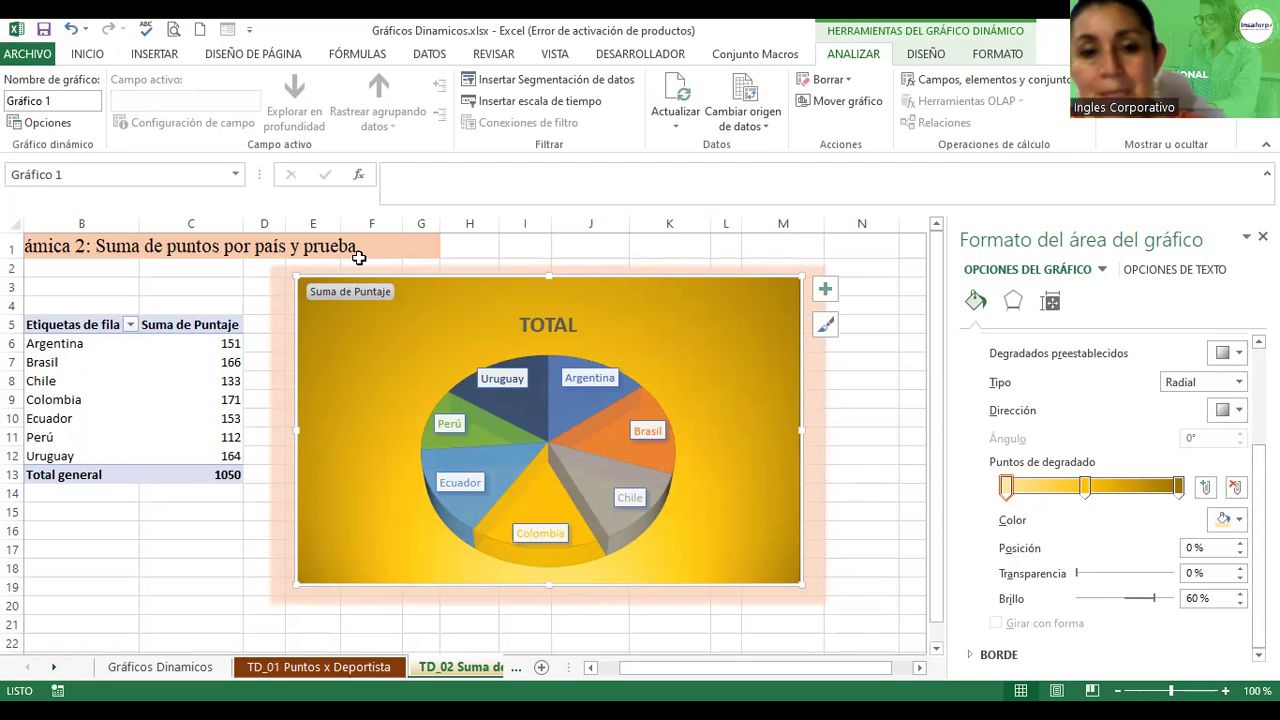
{"action": "left_click", "coordinate": [351, 293]}
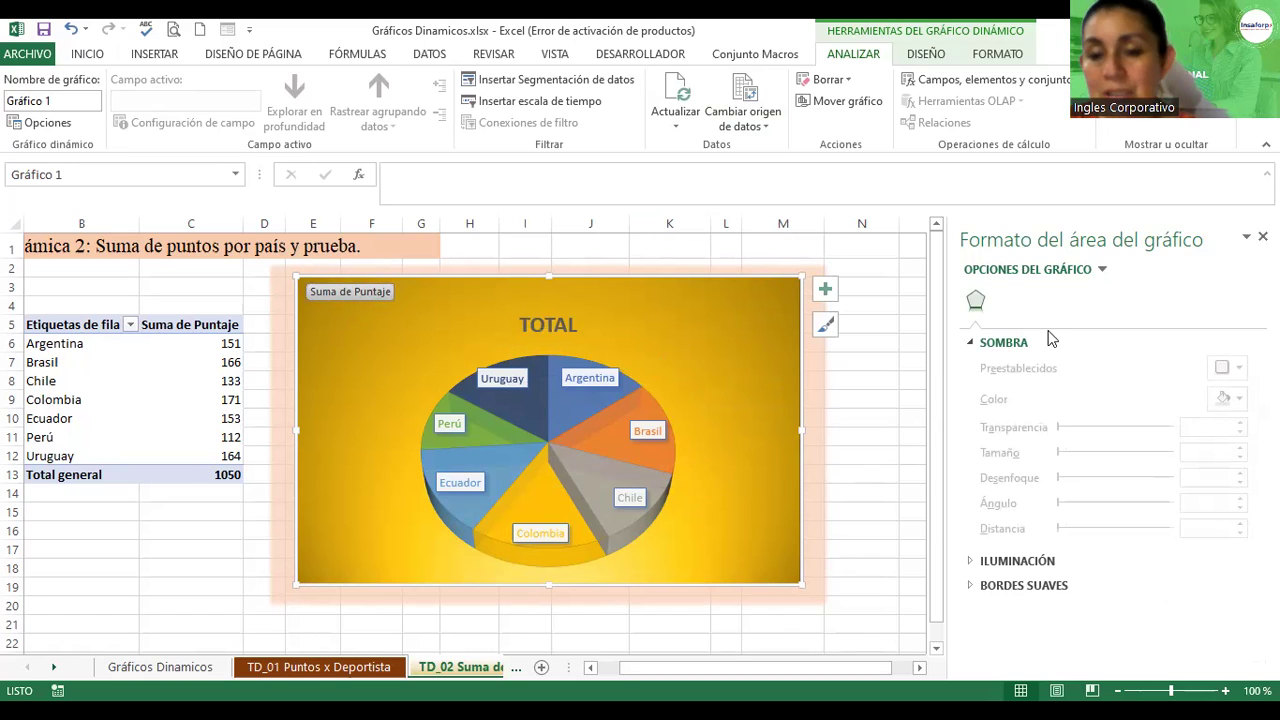
{"action": "left_click", "coordinate": [806, 285]}
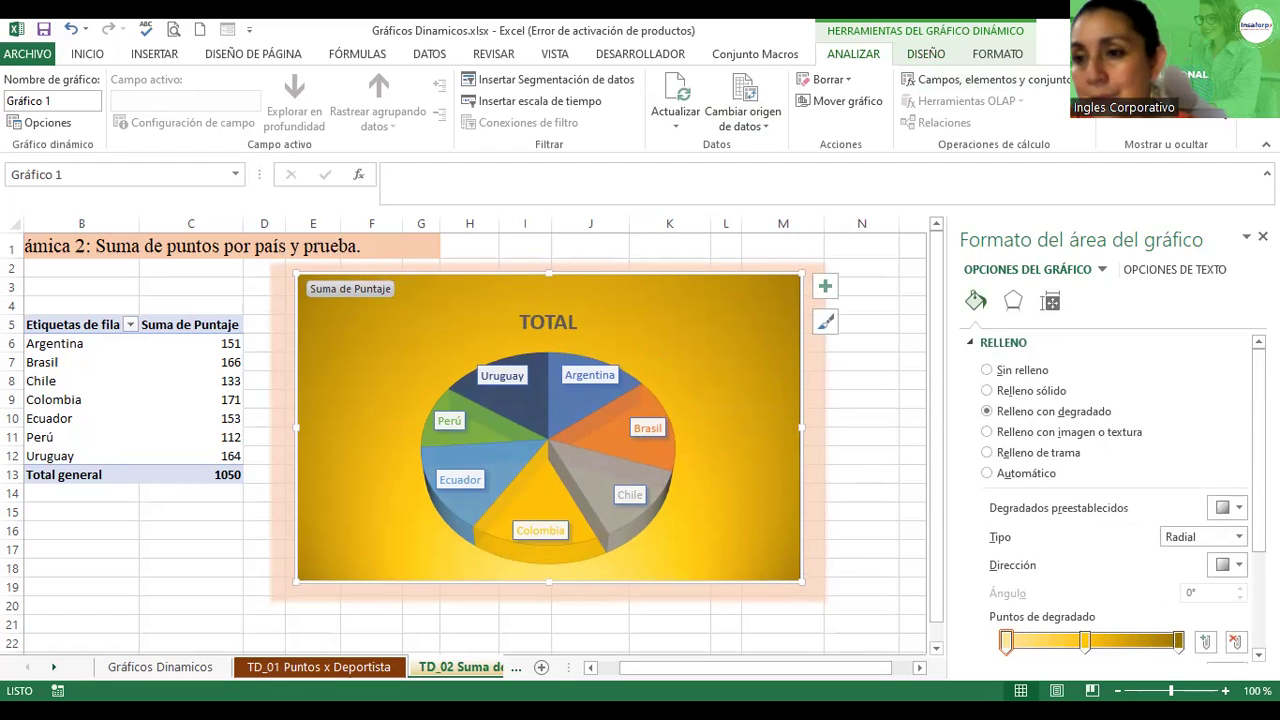
{"action": "left_click", "coordinate": [1210, 100]}
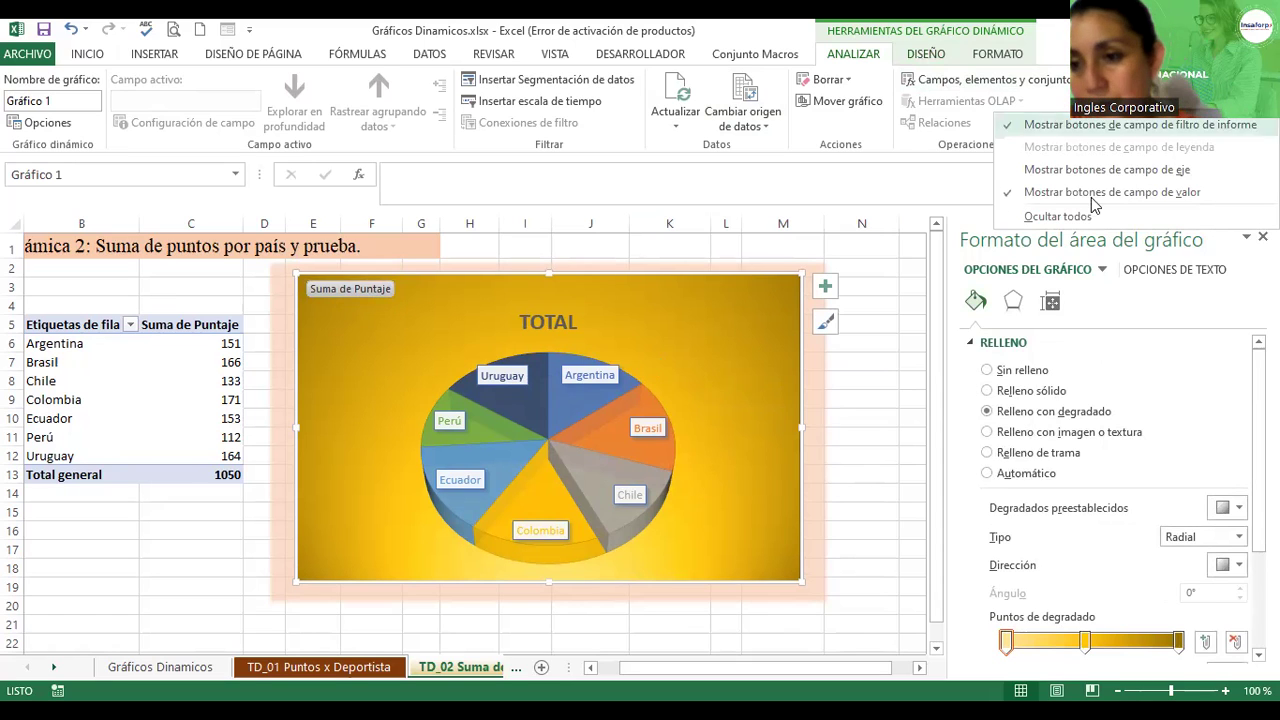
{"action": "left_click", "coordinate": [1035, 217]}
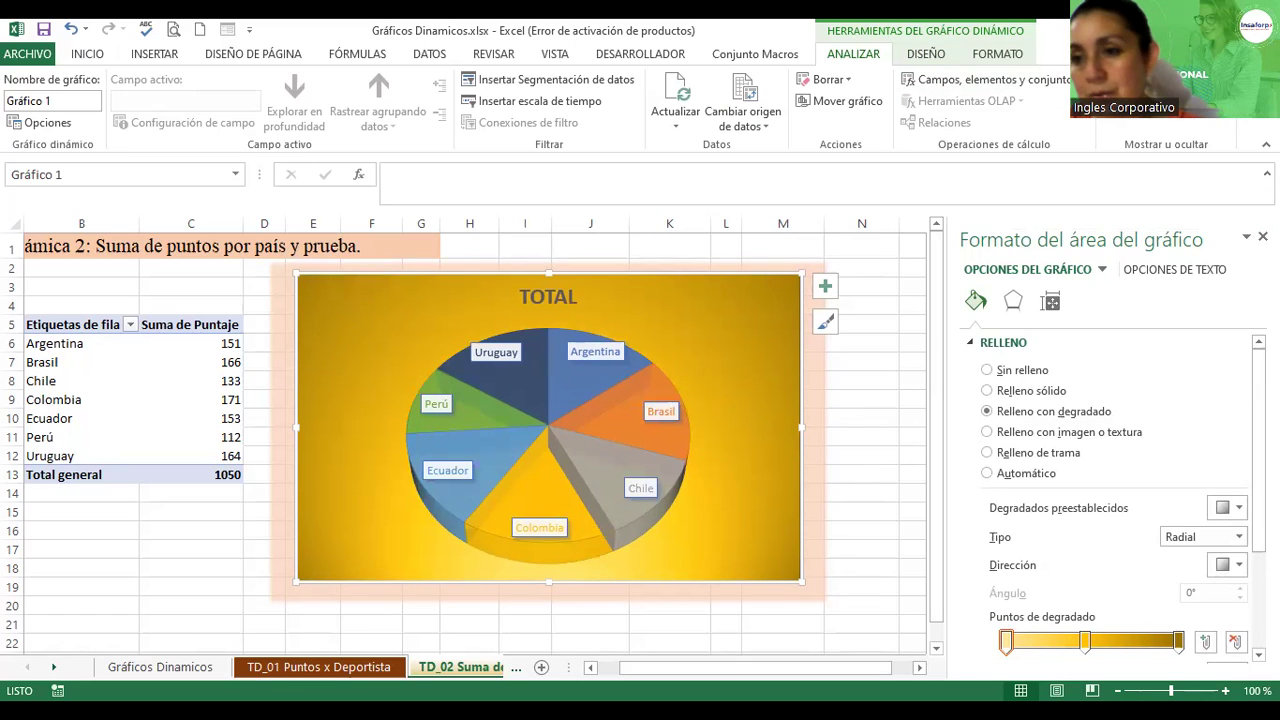
{"action": "left_click", "coordinate": [1200, 95]}
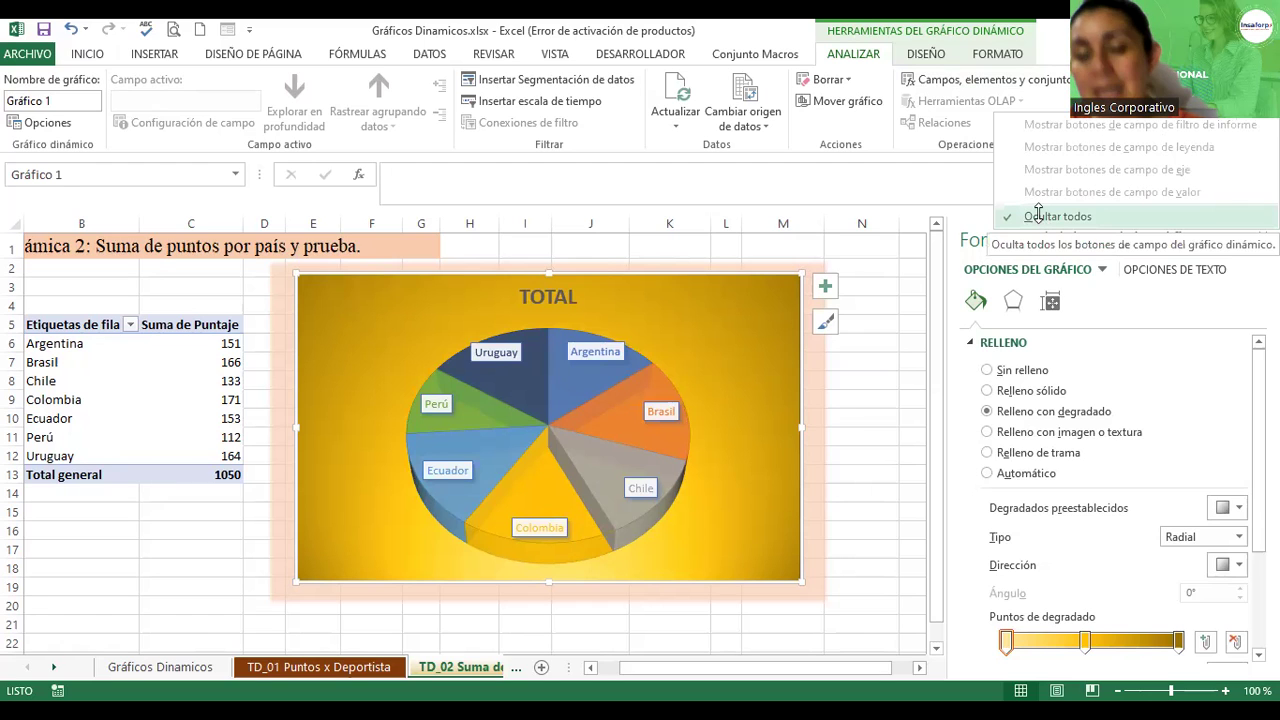
{"action": "left_click", "coordinate": [1038, 215]}
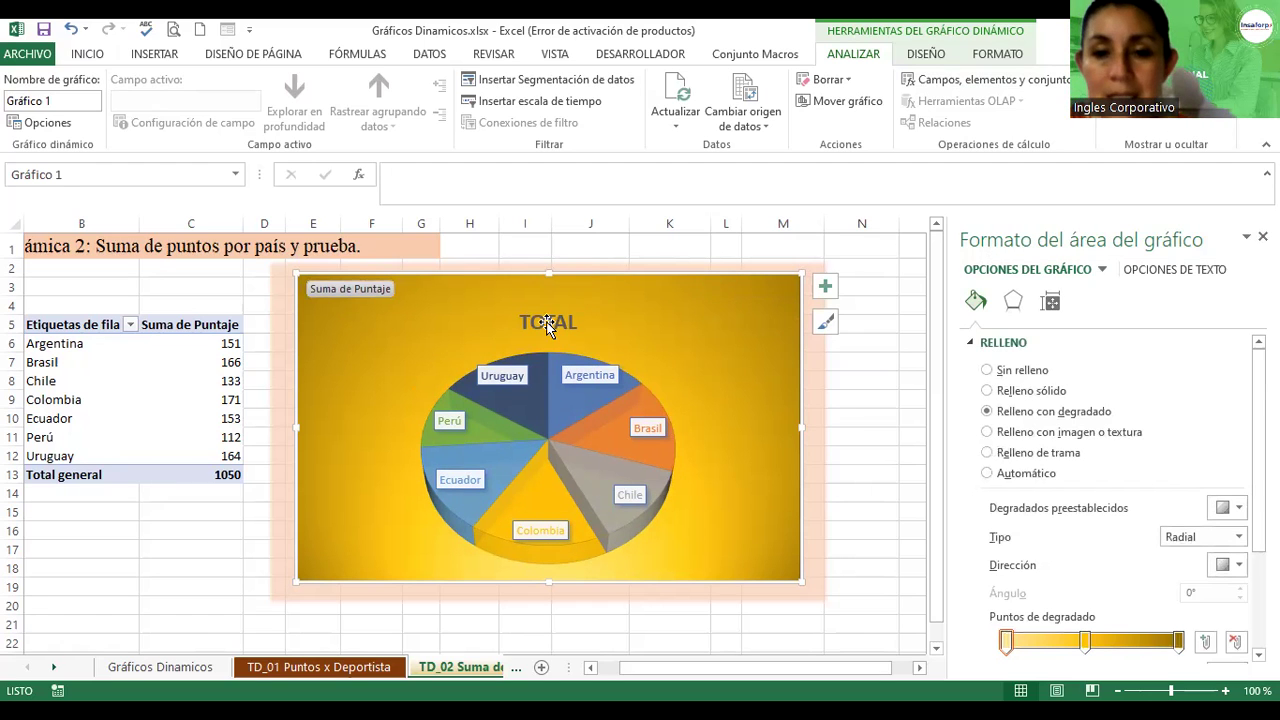
{"action": "left_click", "coordinate": [548, 321]}
- Replace the chart title TOTAL with 'GRÁFICO DE TOTAL DE PUNTOS'
{"action": "left_click", "coordinate": [581, 320]}
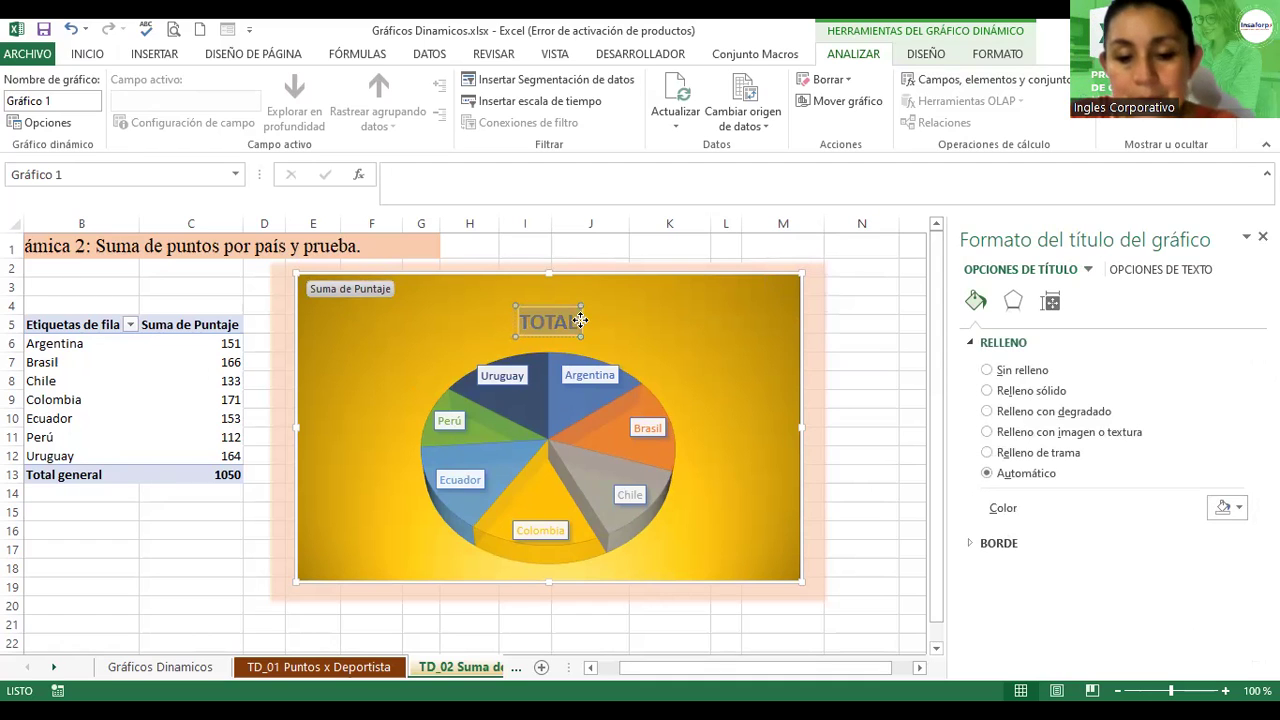
{"action": "type", "text": "G"}
{"action": "left_click", "coordinate": [581, 322]}
{"action": "type", "text": "ró"}
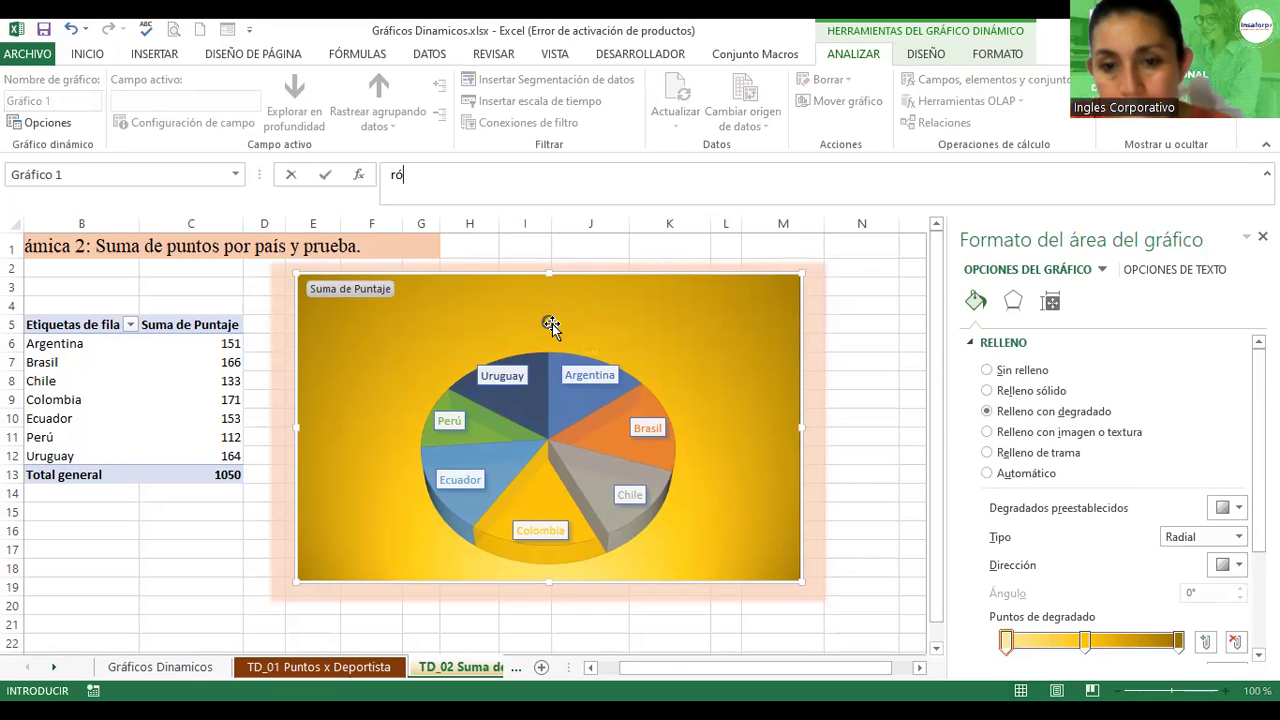
{"action": "left_click", "coordinate": [547, 323]}
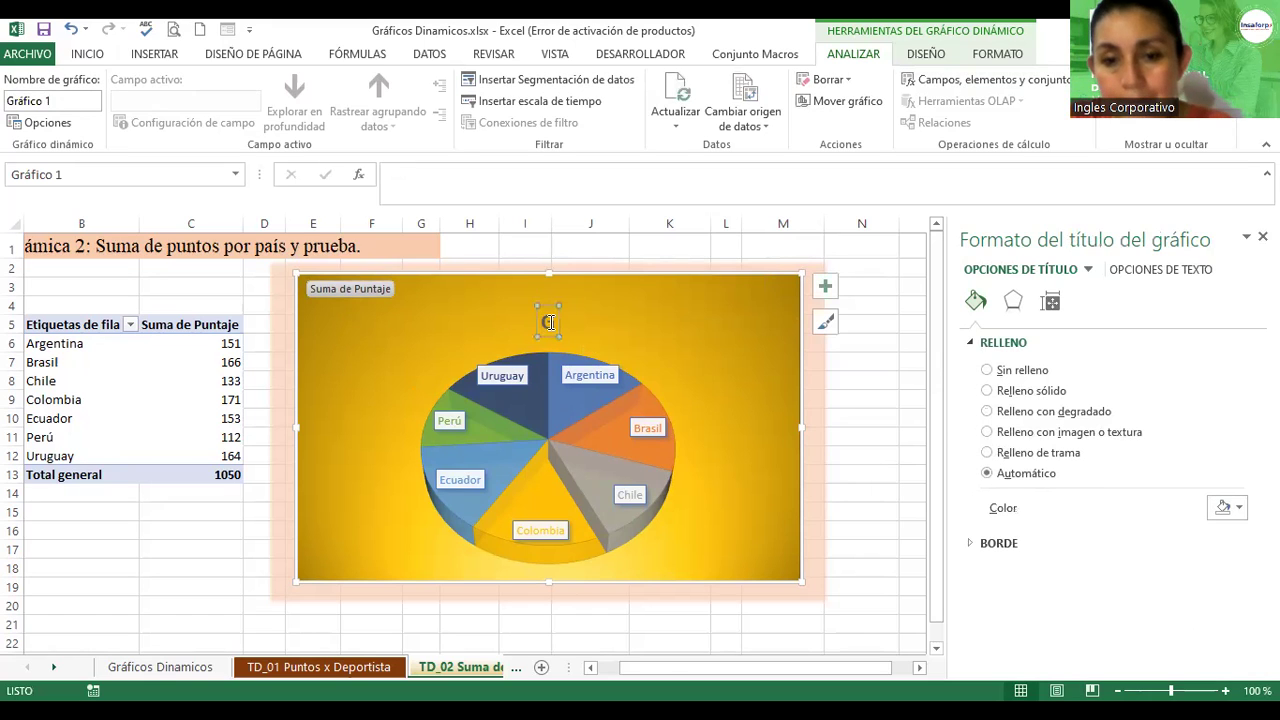
{"action": "type", "text": "GRÁFICO DE TOTAL DE PUNTOS"}
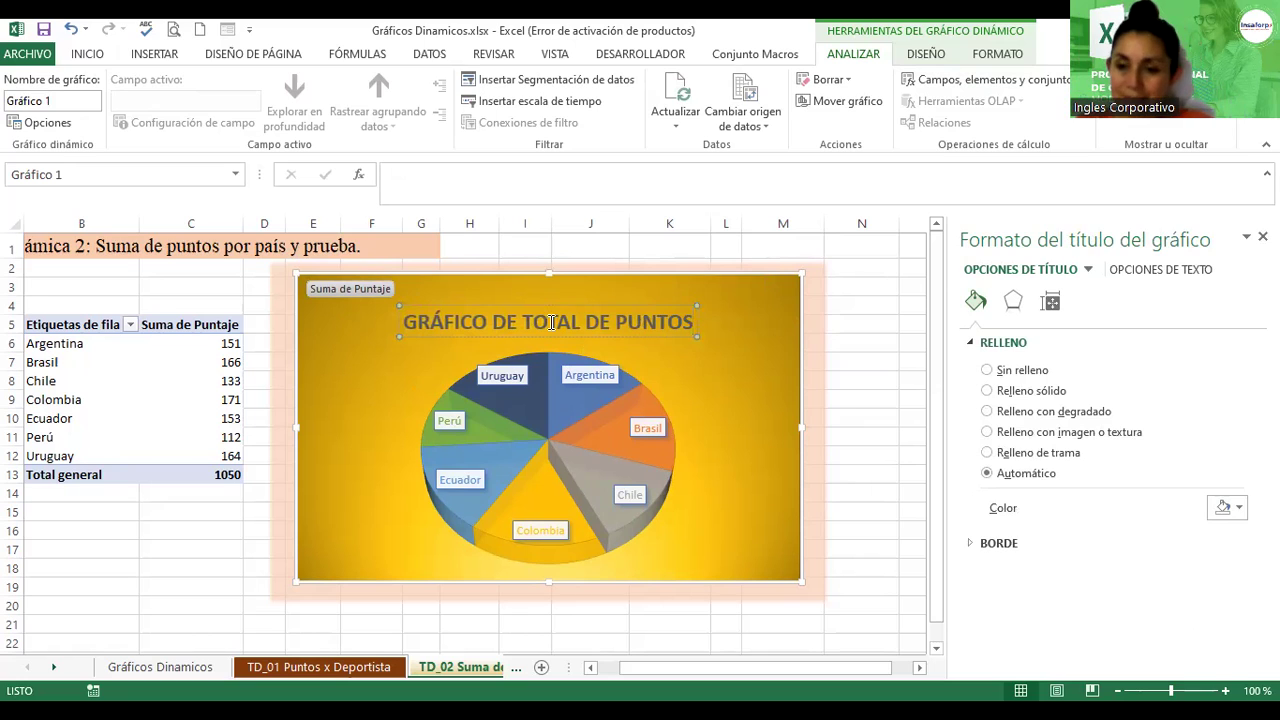
{"action": "key", "text": "Escape"}
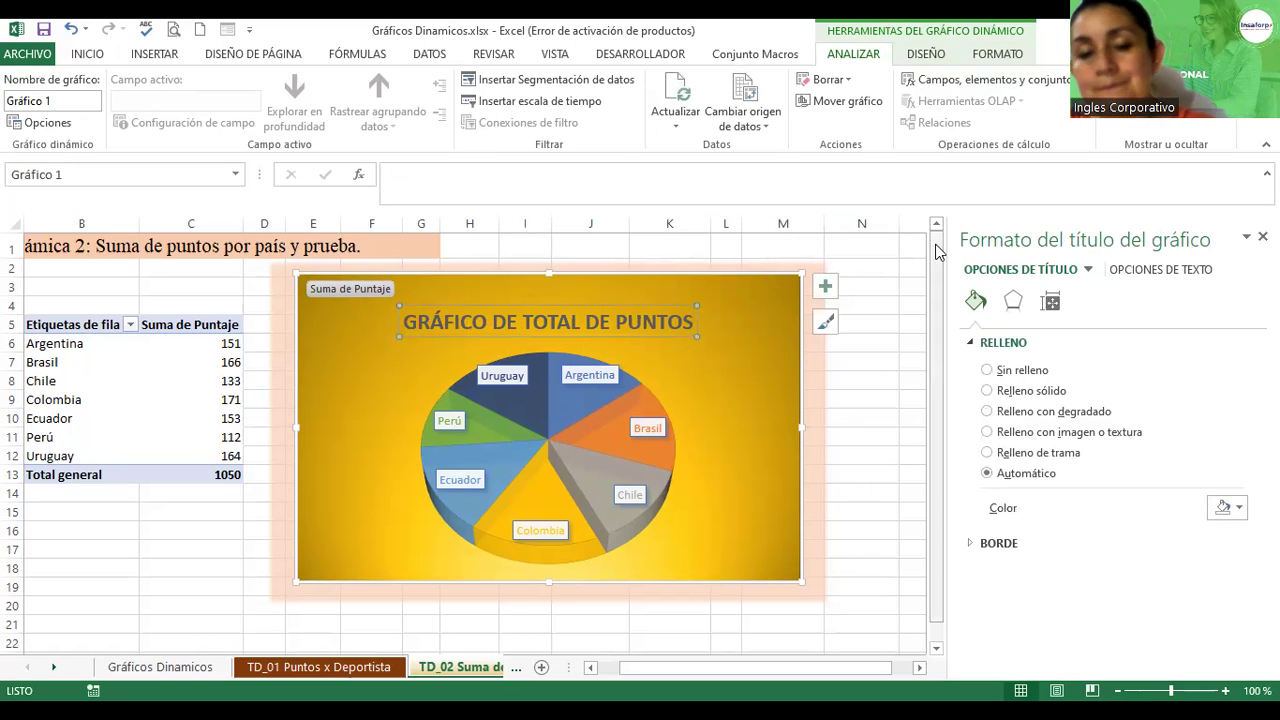
- Add a legend of the seven countries and widen the chart slightly to the right
{"action": "left_click", "coordinate": [825, 289]}
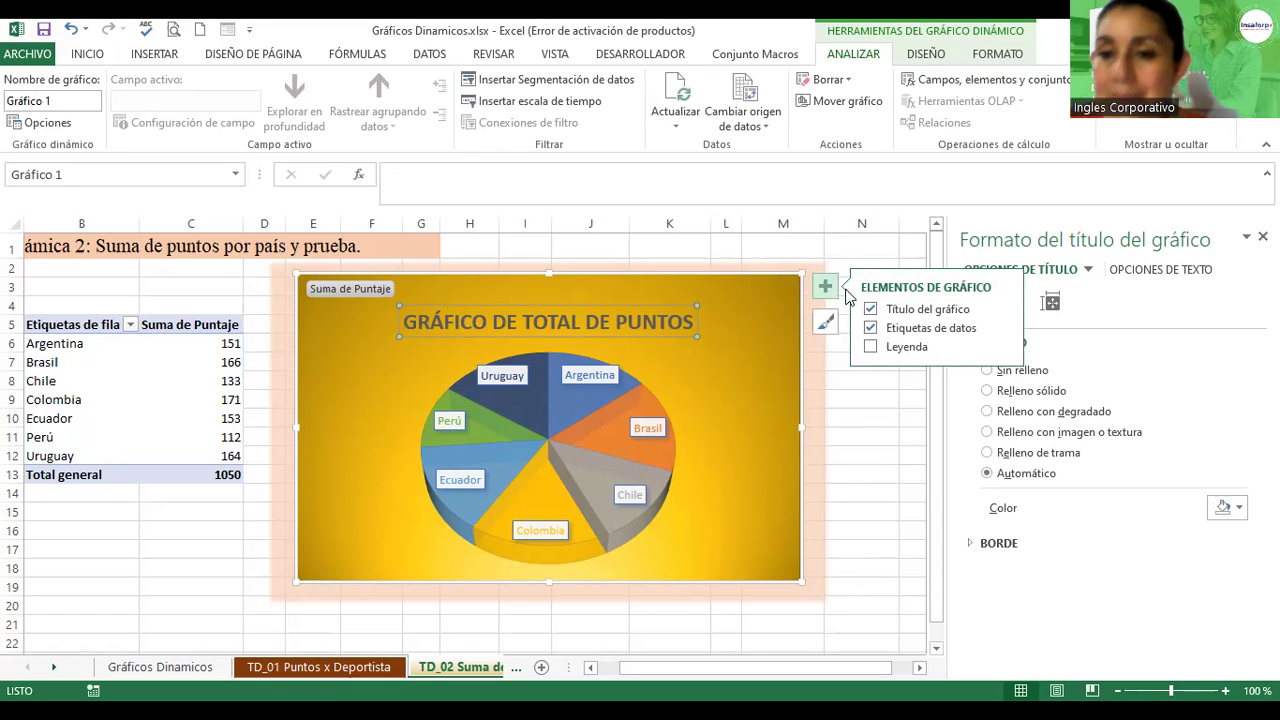
{"action": "mouse_move", "coordinate": [930, 328]}
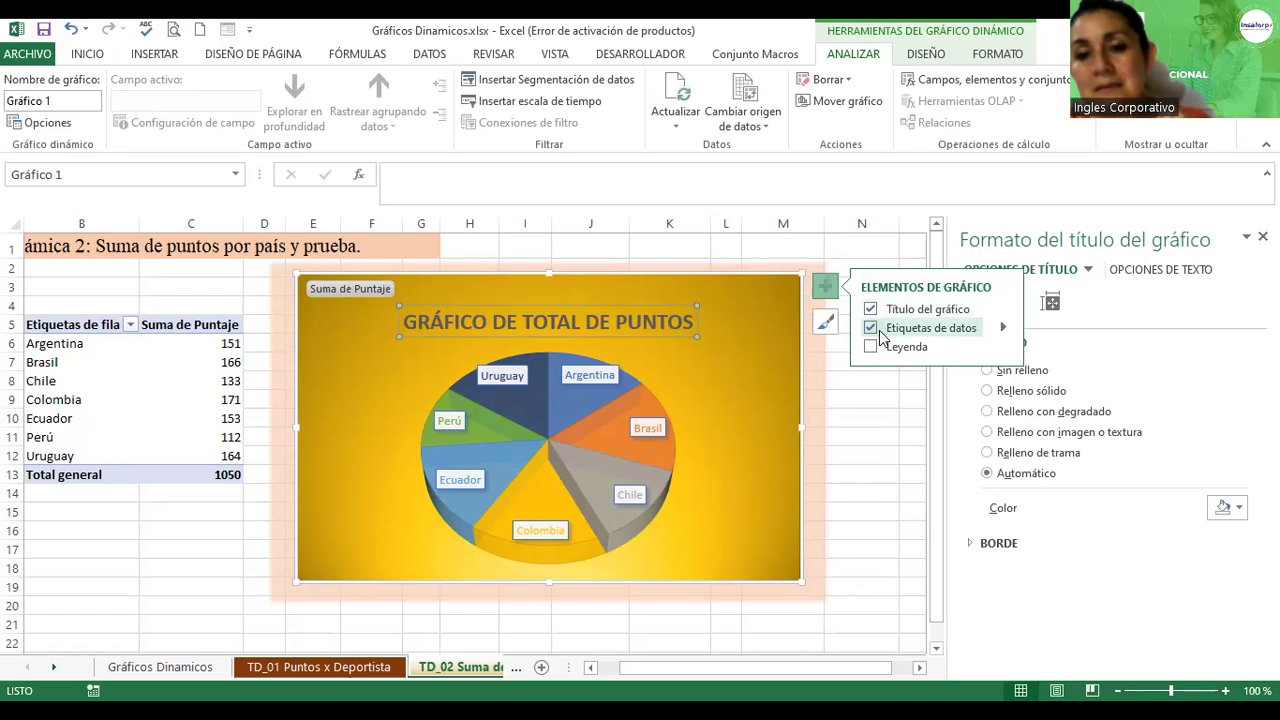
{"action": "left_click", "coordinate": [870, 347]}
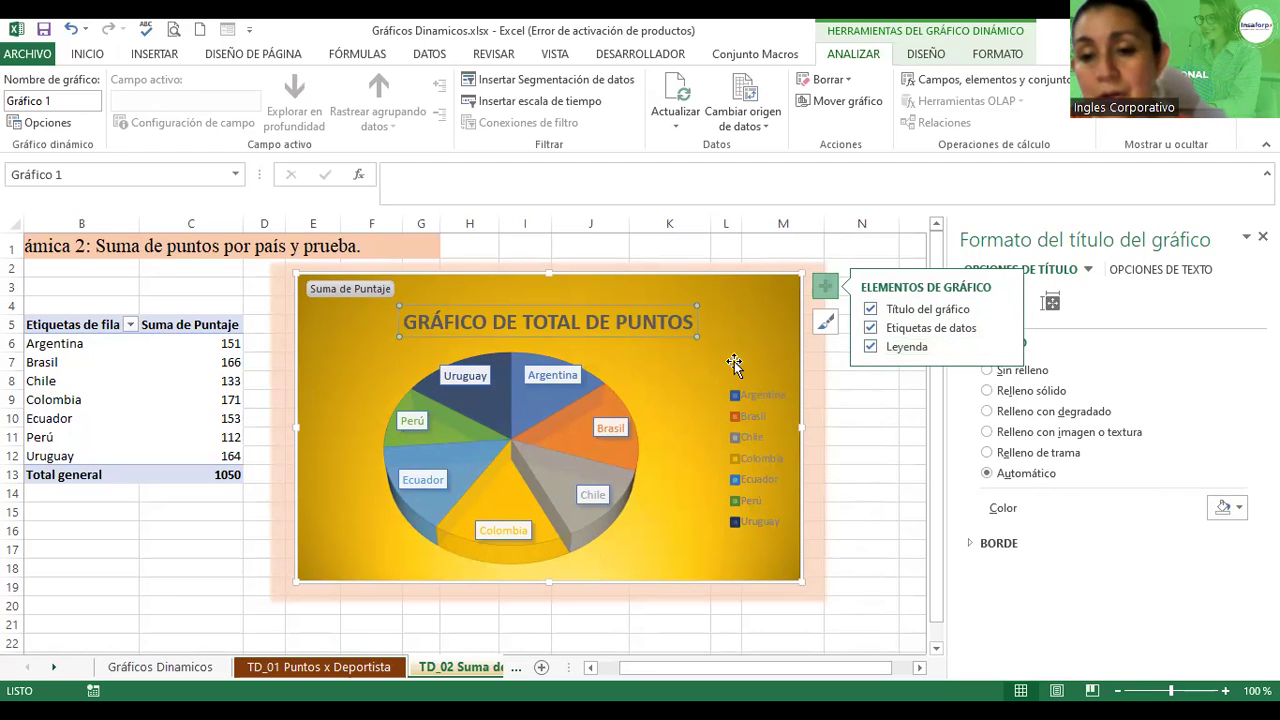
{"action": "left_click_drag", "start_coordinate": [801, 427], "coordinate": [817, 425]}
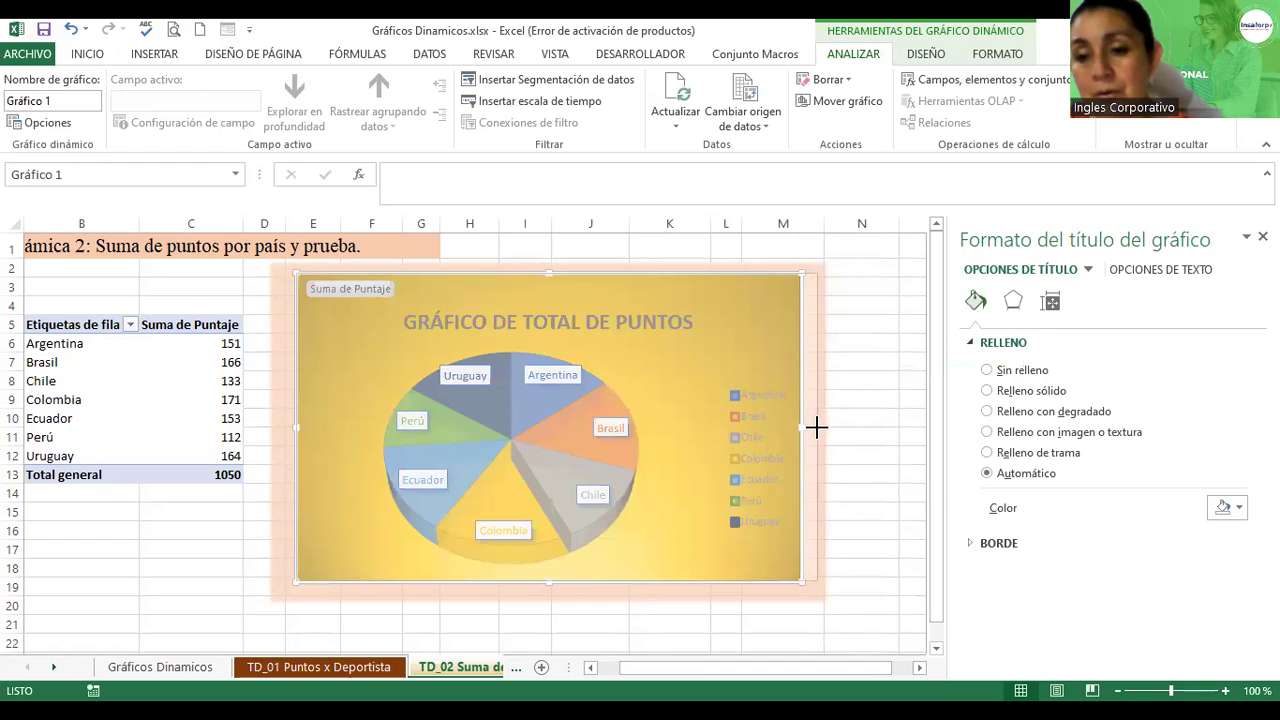
{"action": "left_click", "coordinate": [782, 437]}
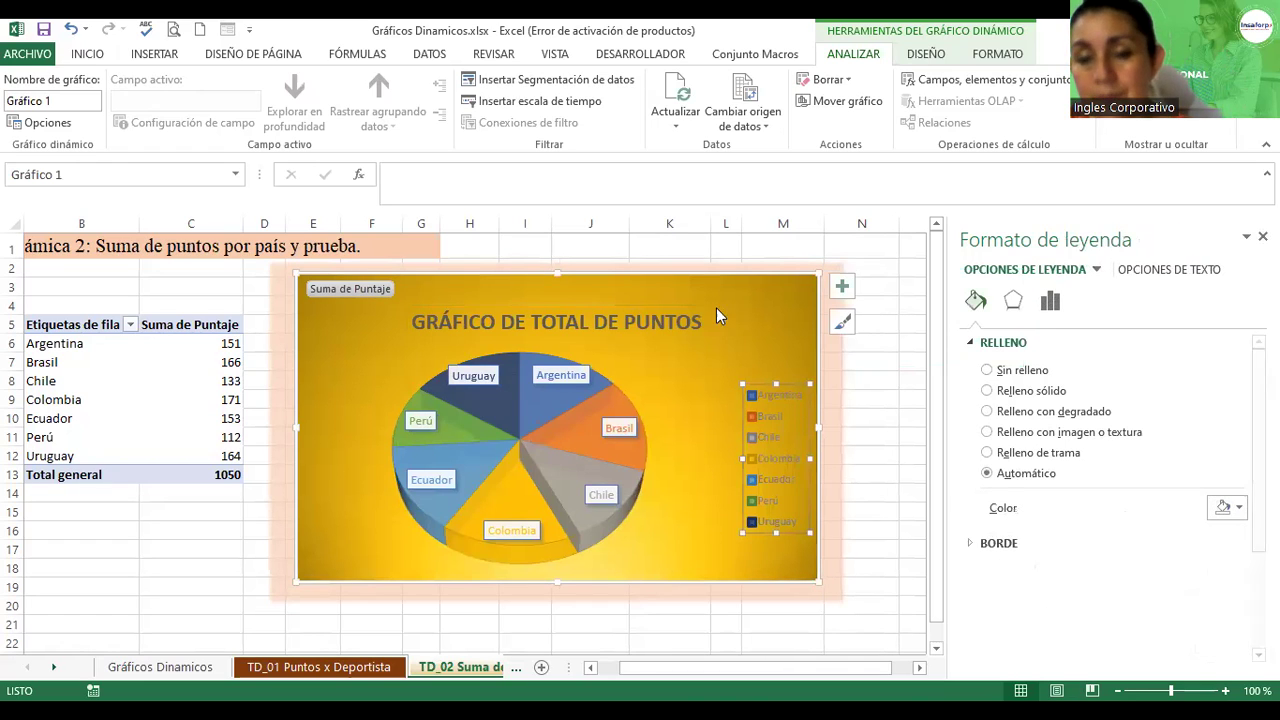
- Enlarge the legend's country names to 14 pt and colour them red
{"action": "left_click", "coordinate": [88, 53]}
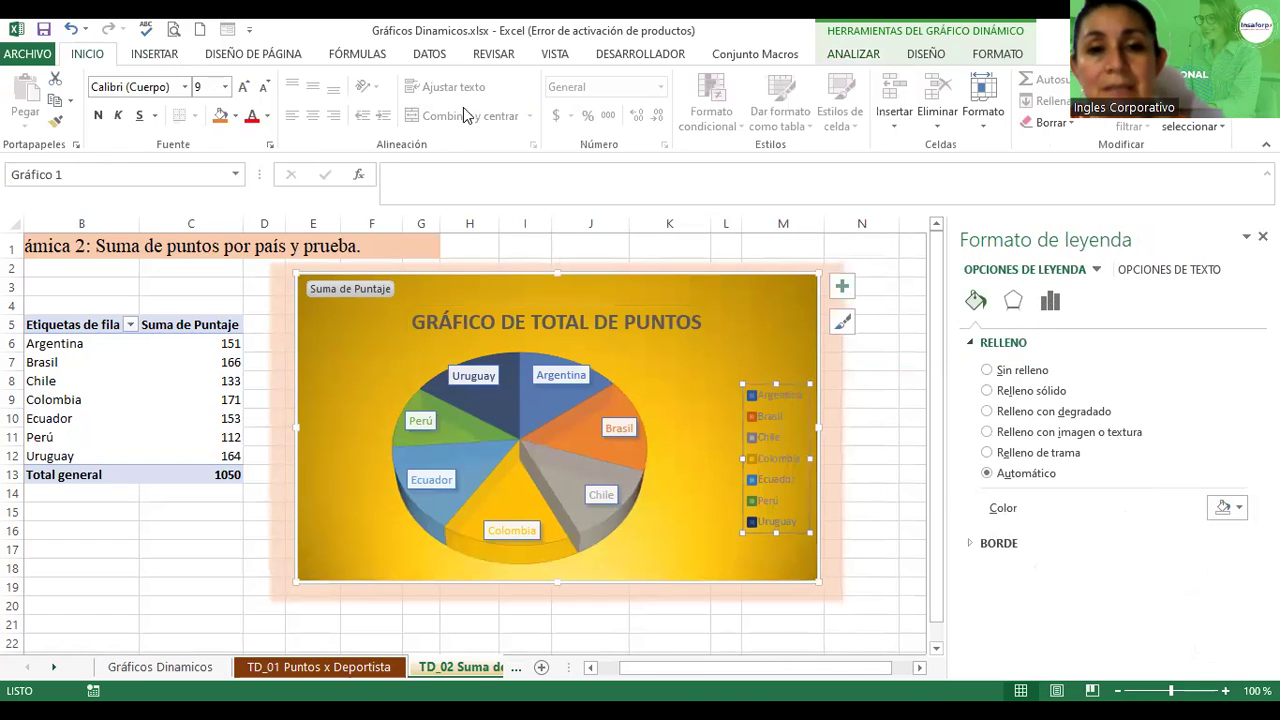
{"action": "left_click", "coordinate": [245, 88]}
{"action": "left_click", "coordinate": [245, 88]}
{"action": "left_click", "coordinate": [245, 88]}
{"action": "left_click", "coordinate": [245, 88]}
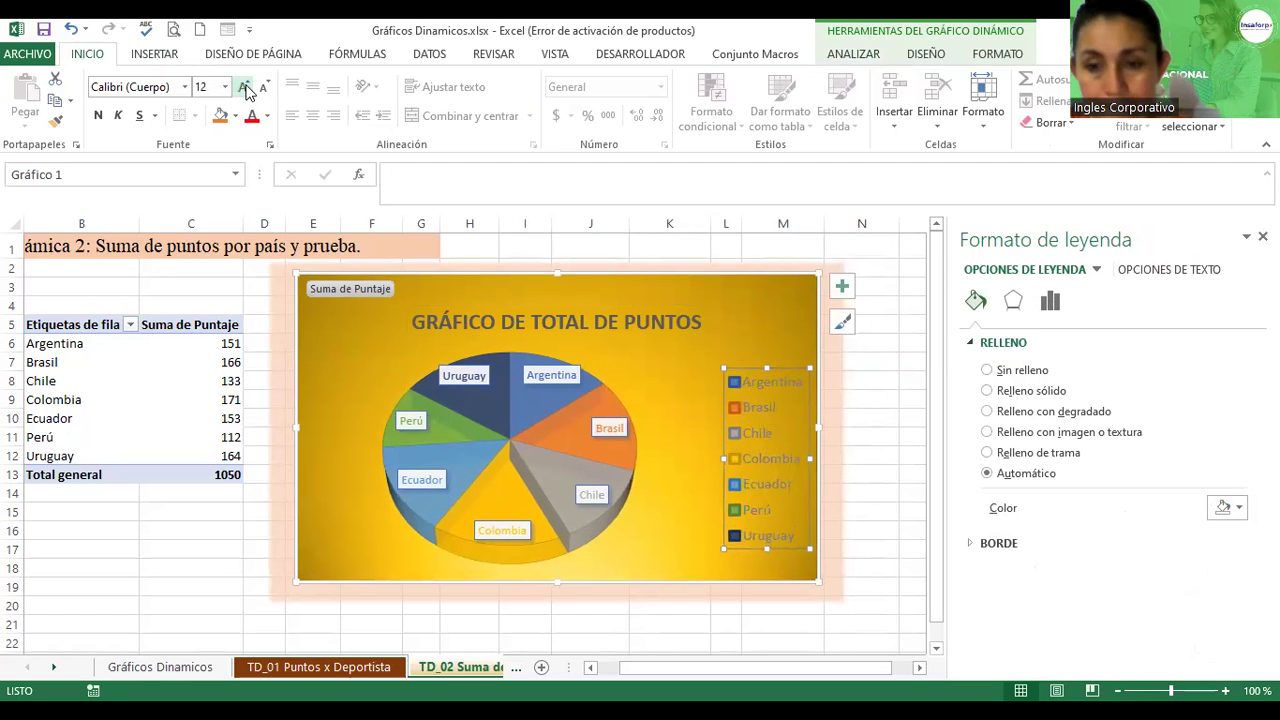
{"action": "left_click", "coordinate": [245, 88]}
{"action": "left_click", "coordinate": [251, 116]}
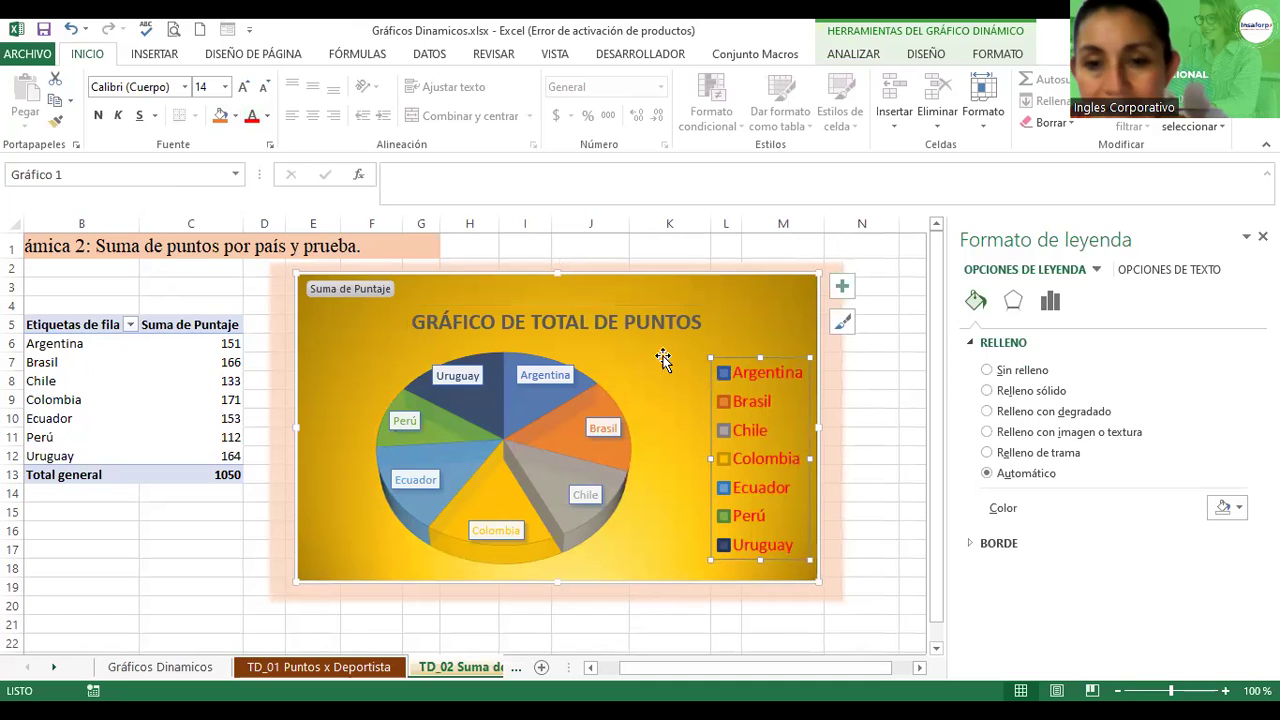
{"action": "left_click", "coordinate": [722, 284]}
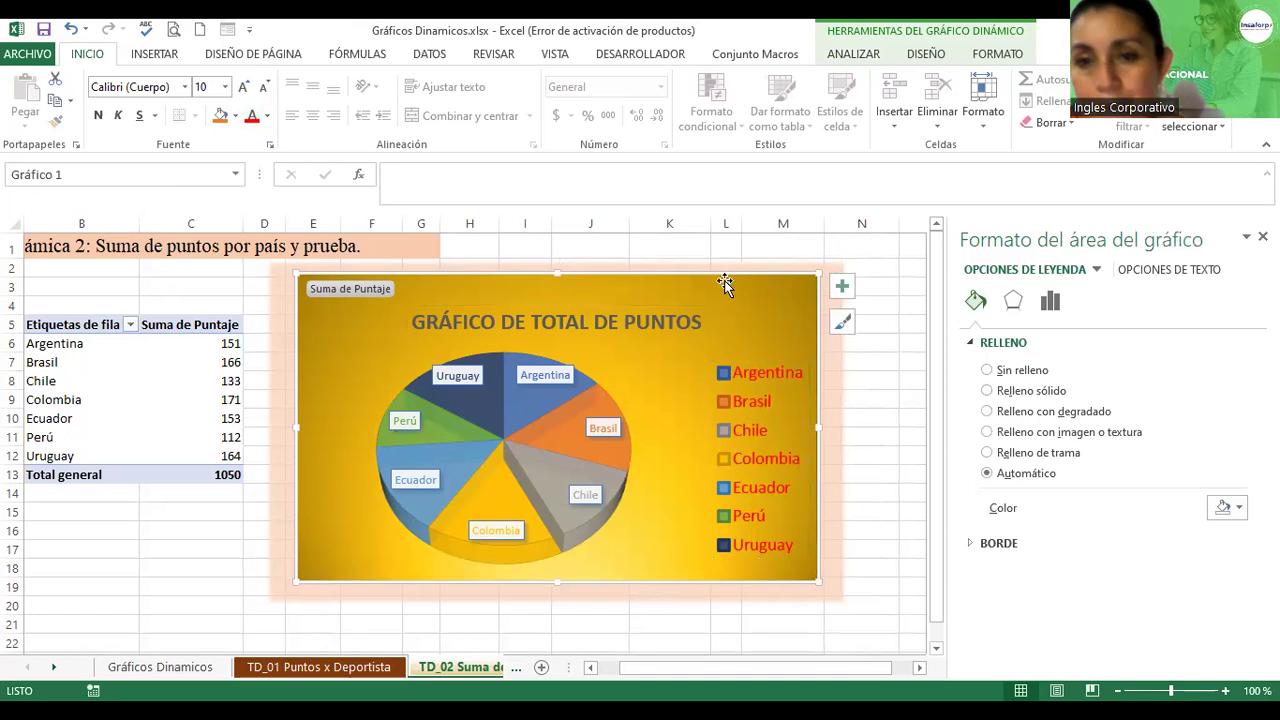
- Apply chart style Estilo 9 for a light background with names inside the slices
{"action": "left_click", "coordinate": [924, 55]}
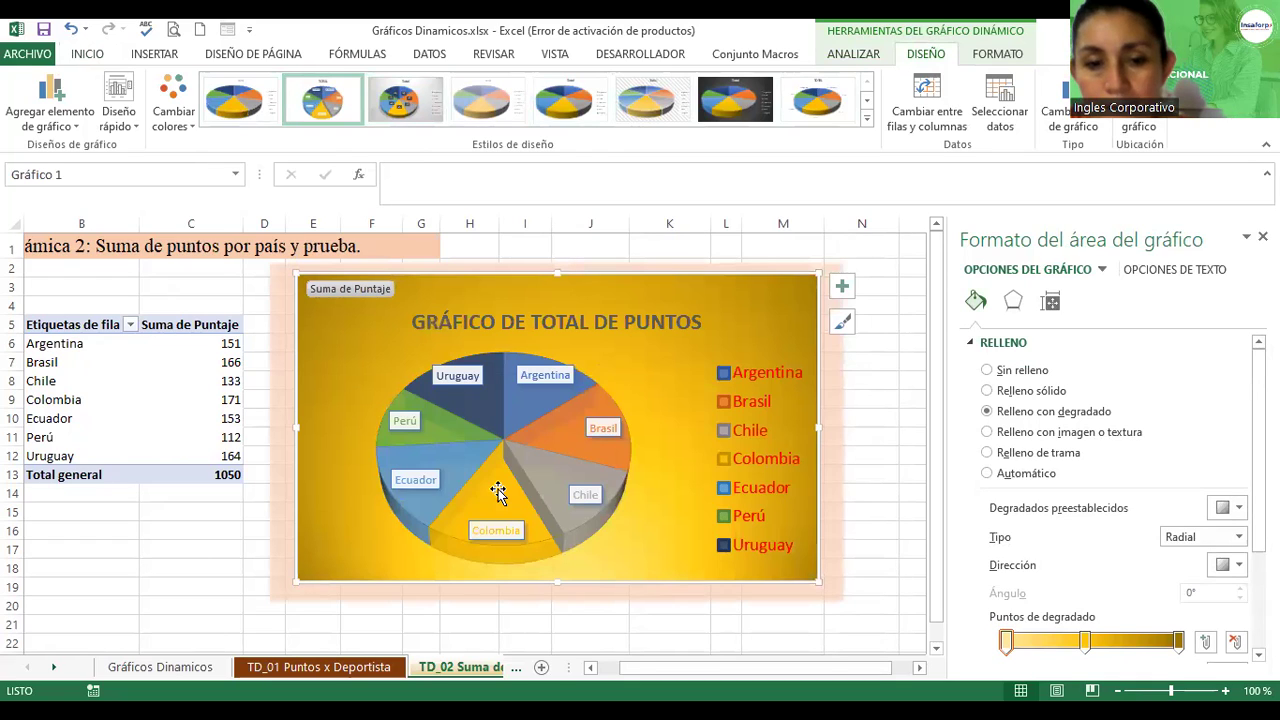
{"action": "left_click", "coordinate": [867, 118]}
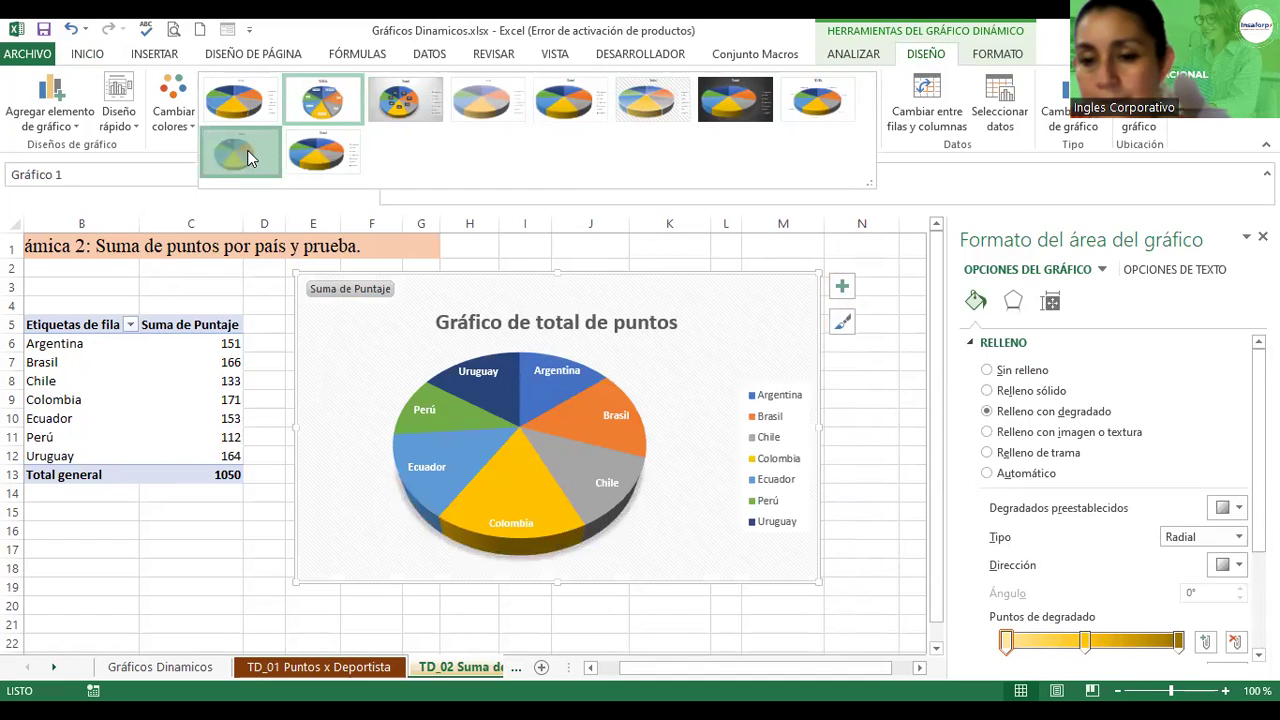
{"action": "left_click", "coordinate": [248, 158]}
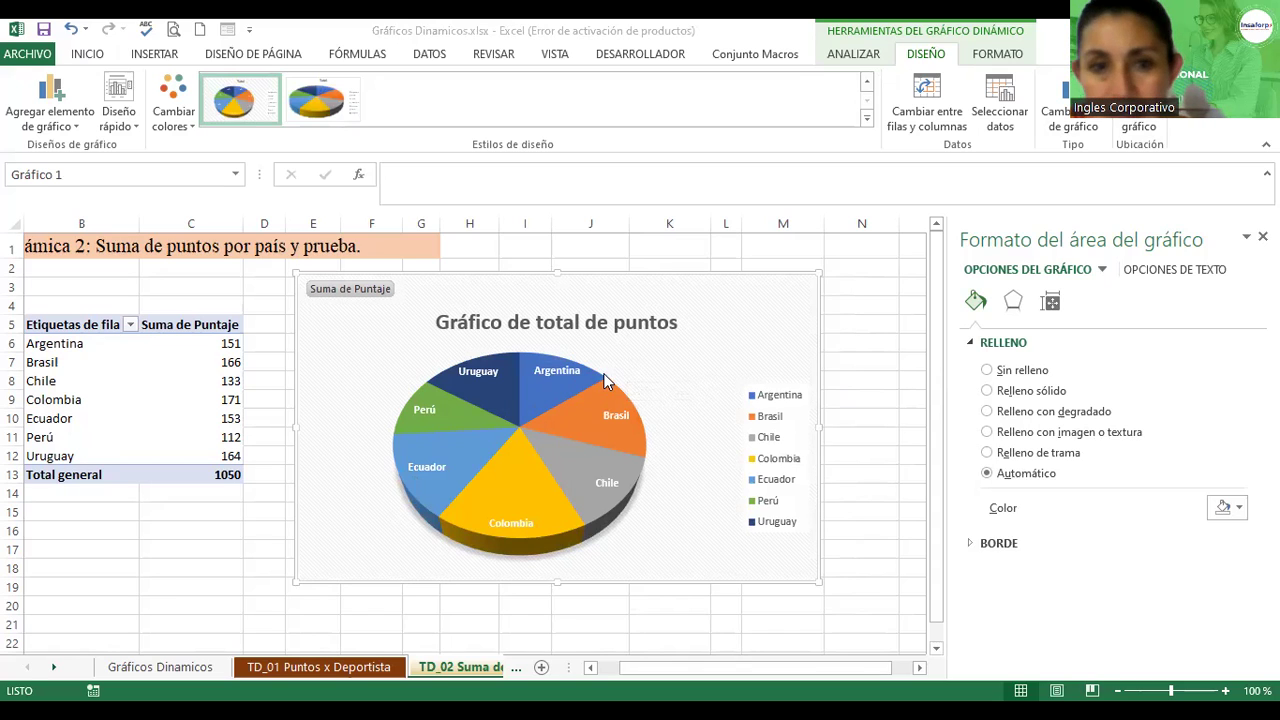
- Add percentage data labels under each slice's country name, e.g. Brasil 16%, Perú 11%
{"action": "left_click", "coordinate": [629, 367]}
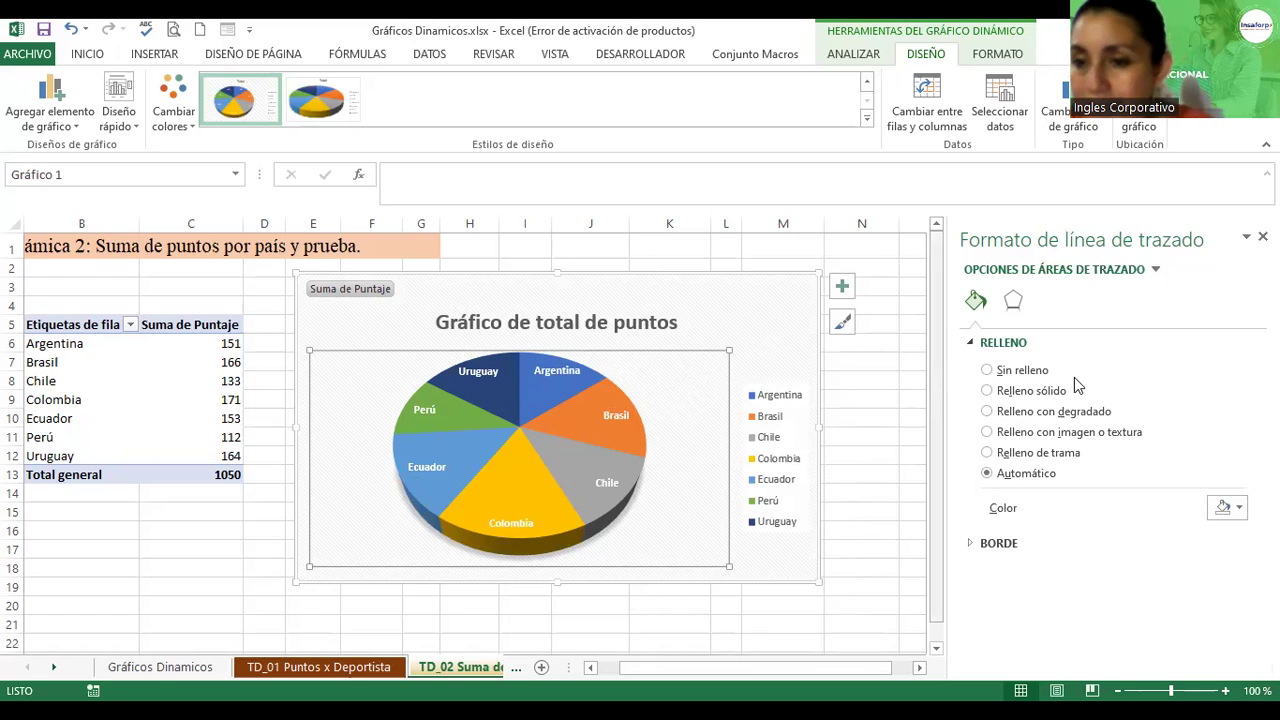
{"action": "left_click", "coordinate": [584, 420]}
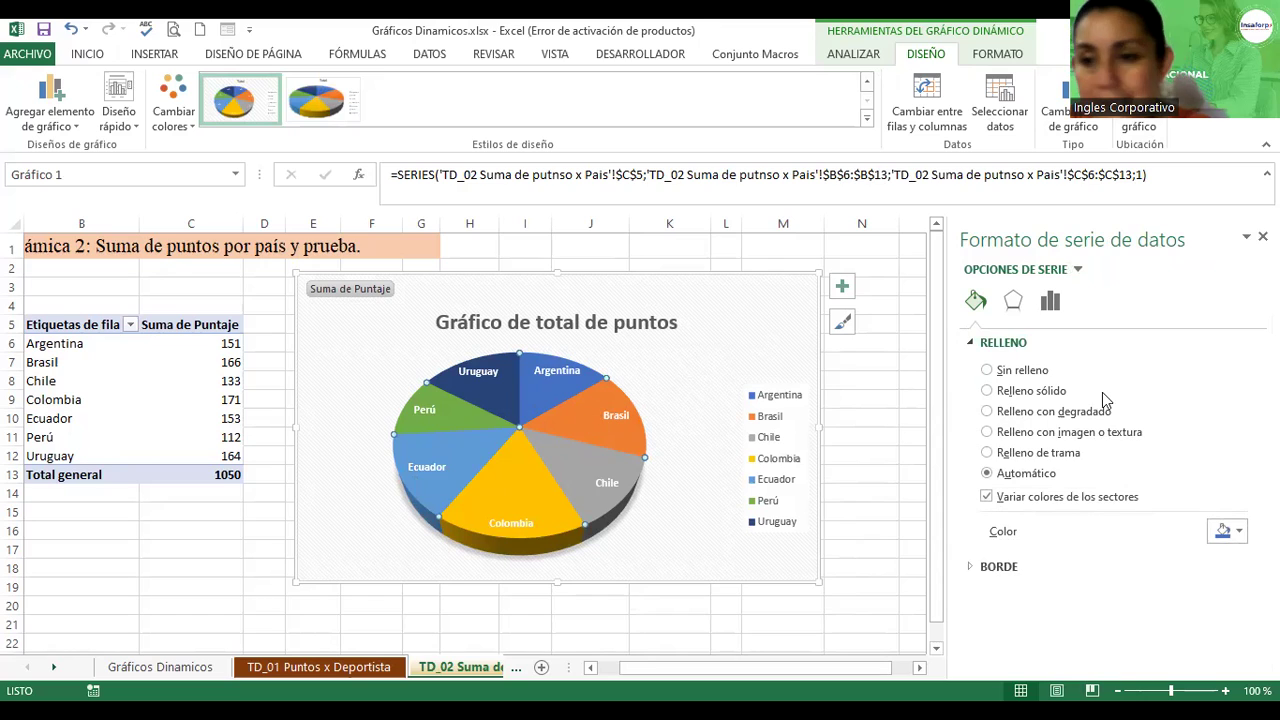
{"action": "left_click", "coordinate": [1051, 309]}
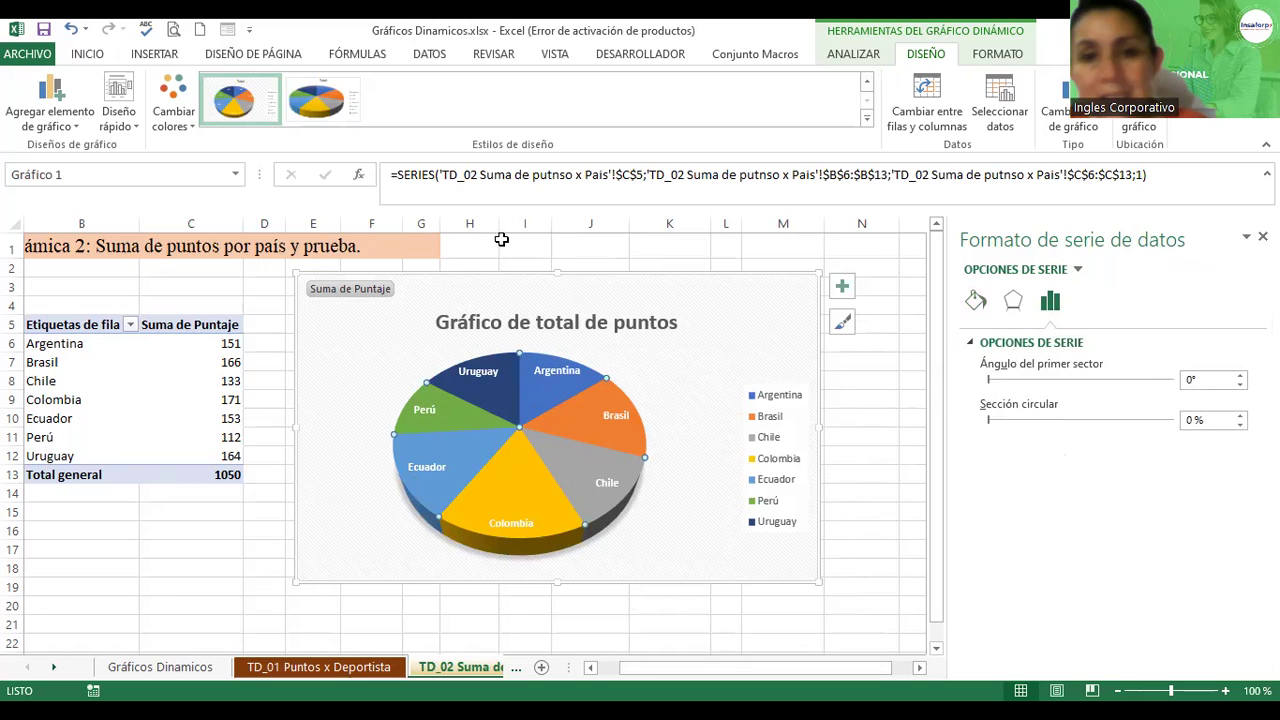
{"action": "left_click", "coordinate": [240, 100]}
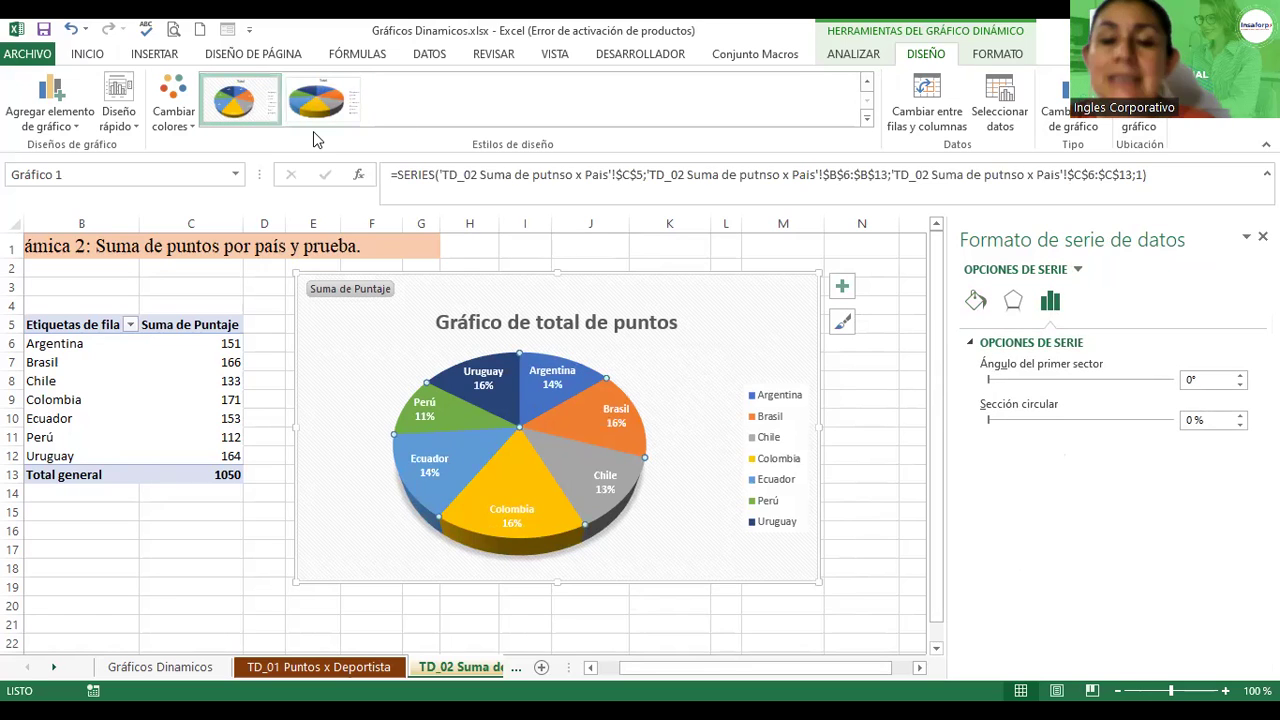
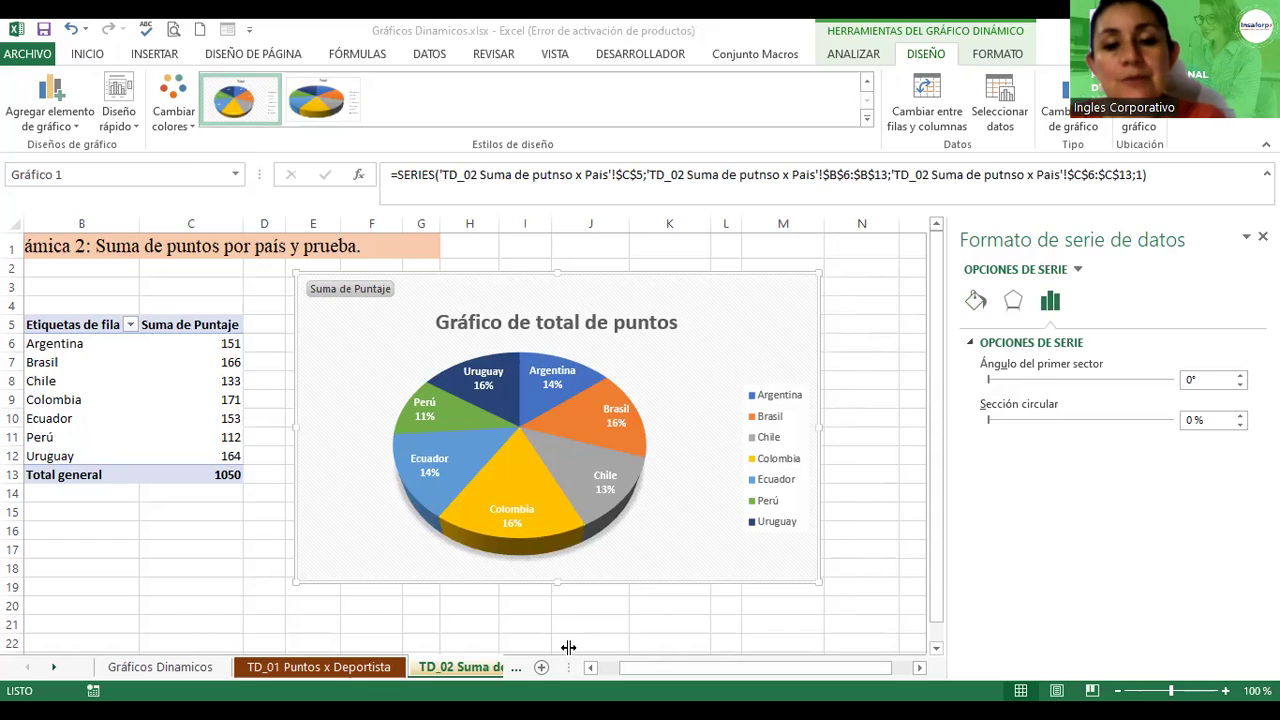
- Check Filas con bandas and Columnas con bandas in the TD_02 pivot table's DISEÑO options
{"action": "key", "text": "alt+Tab"}
{"action": "left_click", "coordinate": [150, 397]}
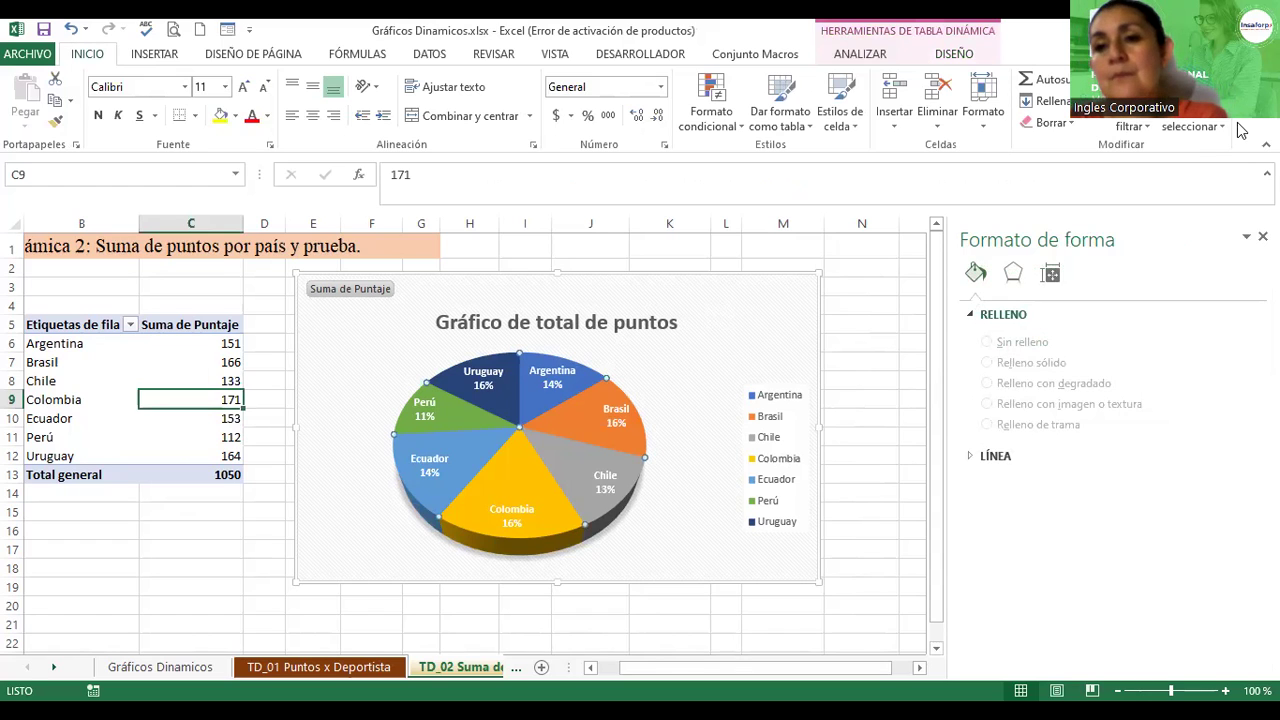
{"action": "left_click", "coordinate": [954, 54]}
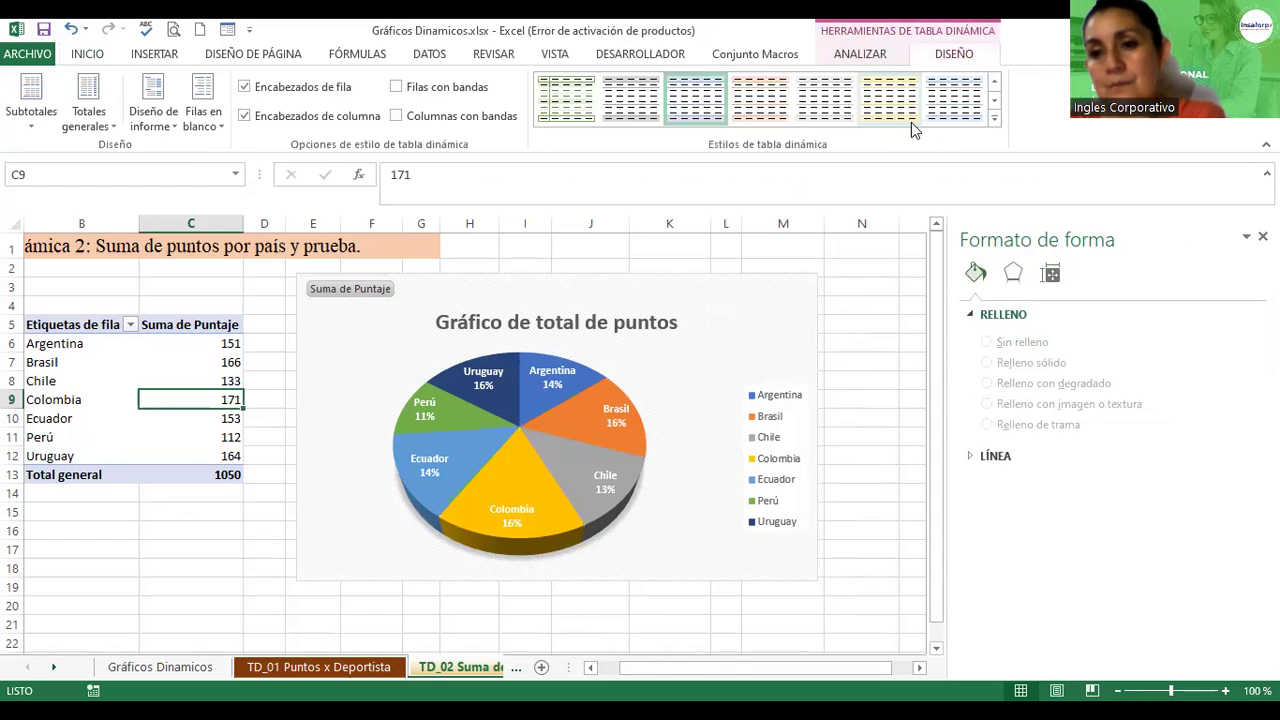
{"action": "left_click", "coordinate": [995, 121]}
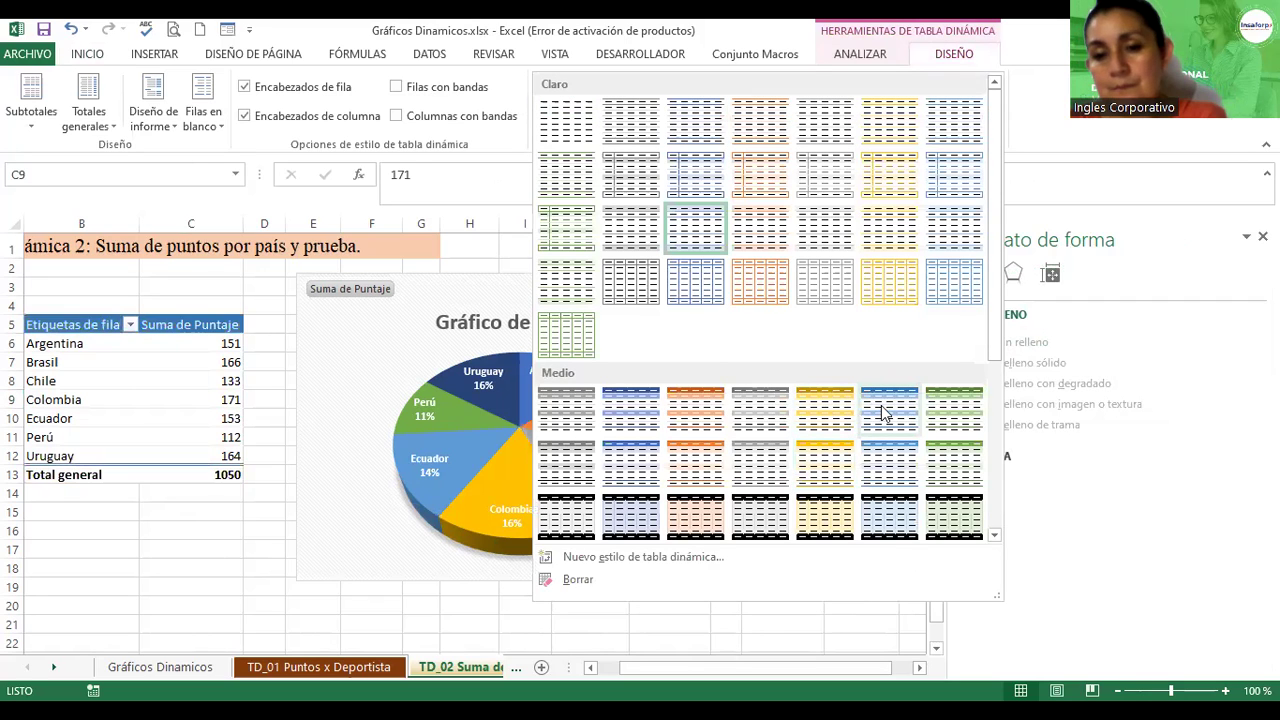
{"action": "key", "text": "Escape"}
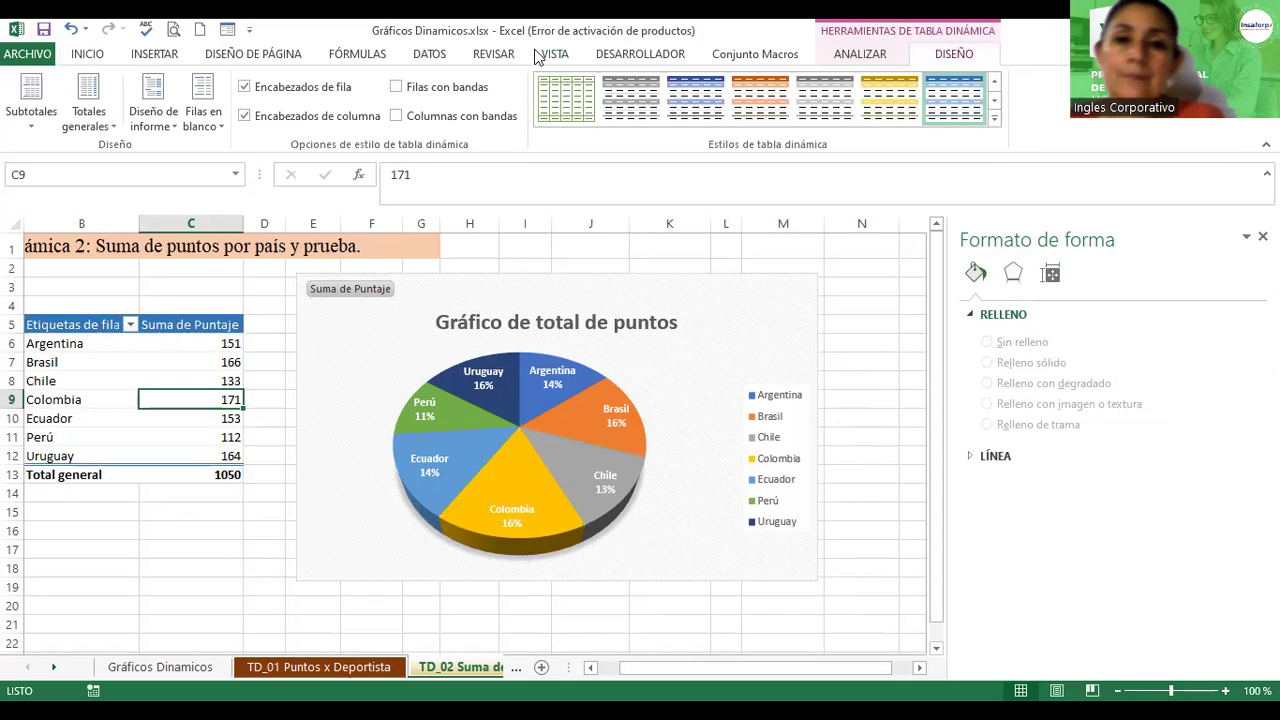
{"action": "left_click", "coordinate": [397, 87]}
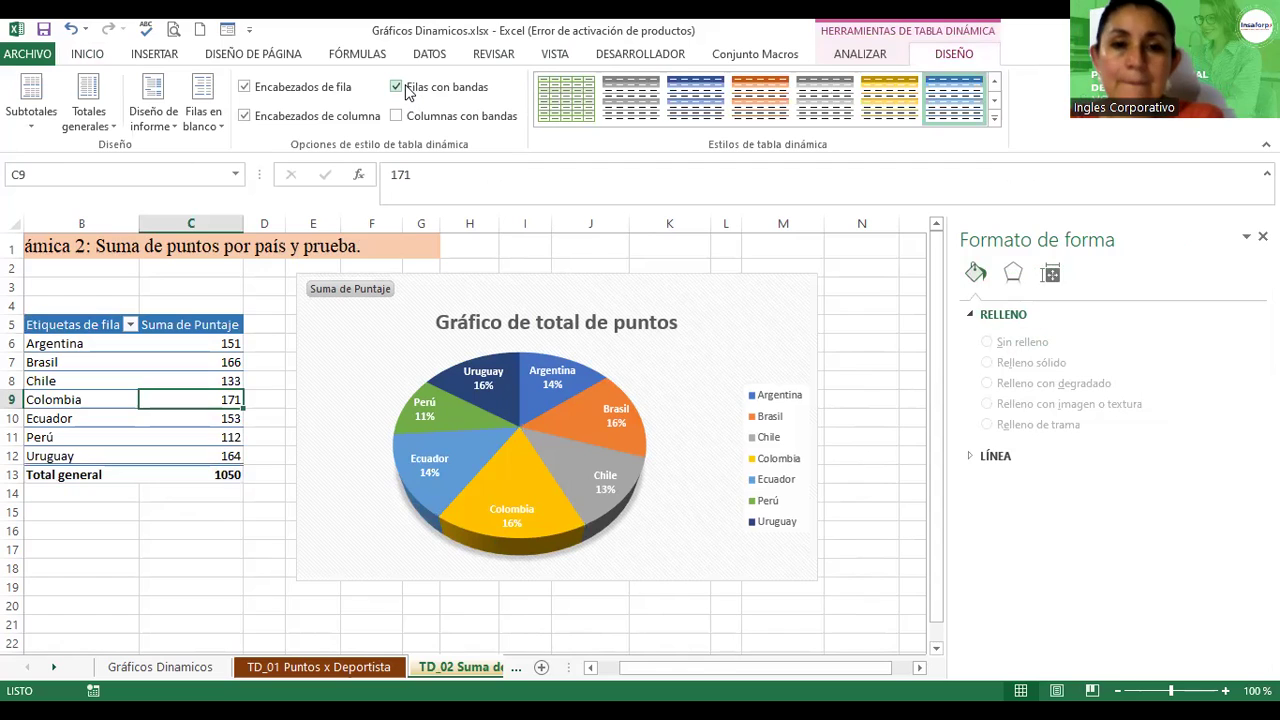
{"action": "left_click", "coordinate": [406, 88]}
{"action": "left_click", "coordinate": [406, 88]}
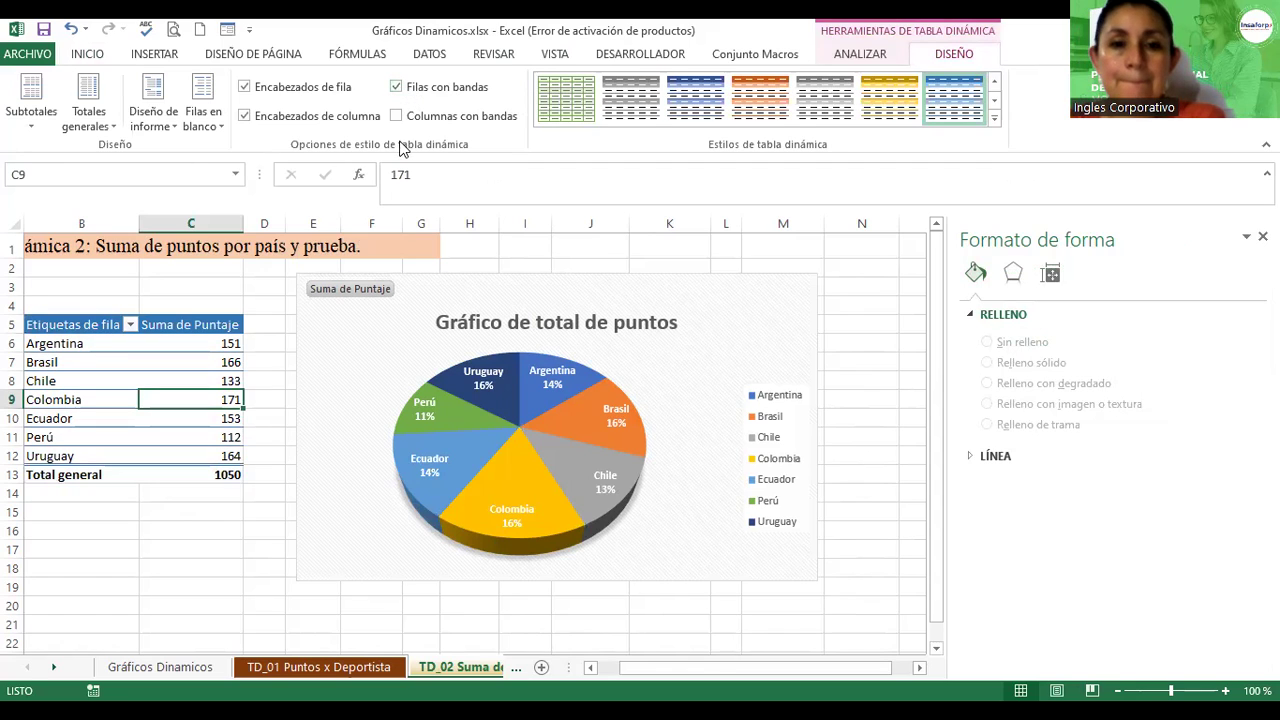
{"action": "left_click", "coordinate": [397, 117]}
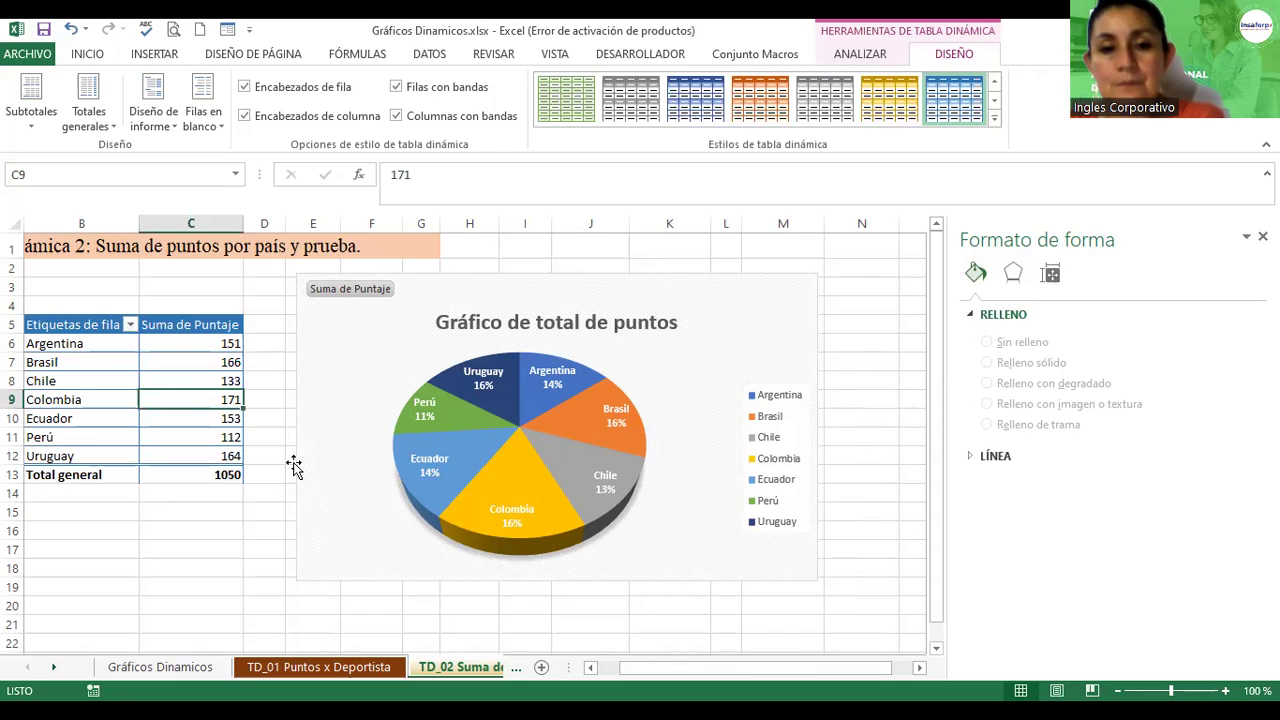
- Apply a shape style with a blue outline to the pie chart's plot area
{"action": "left_click", "coordinate": [310, 449]}
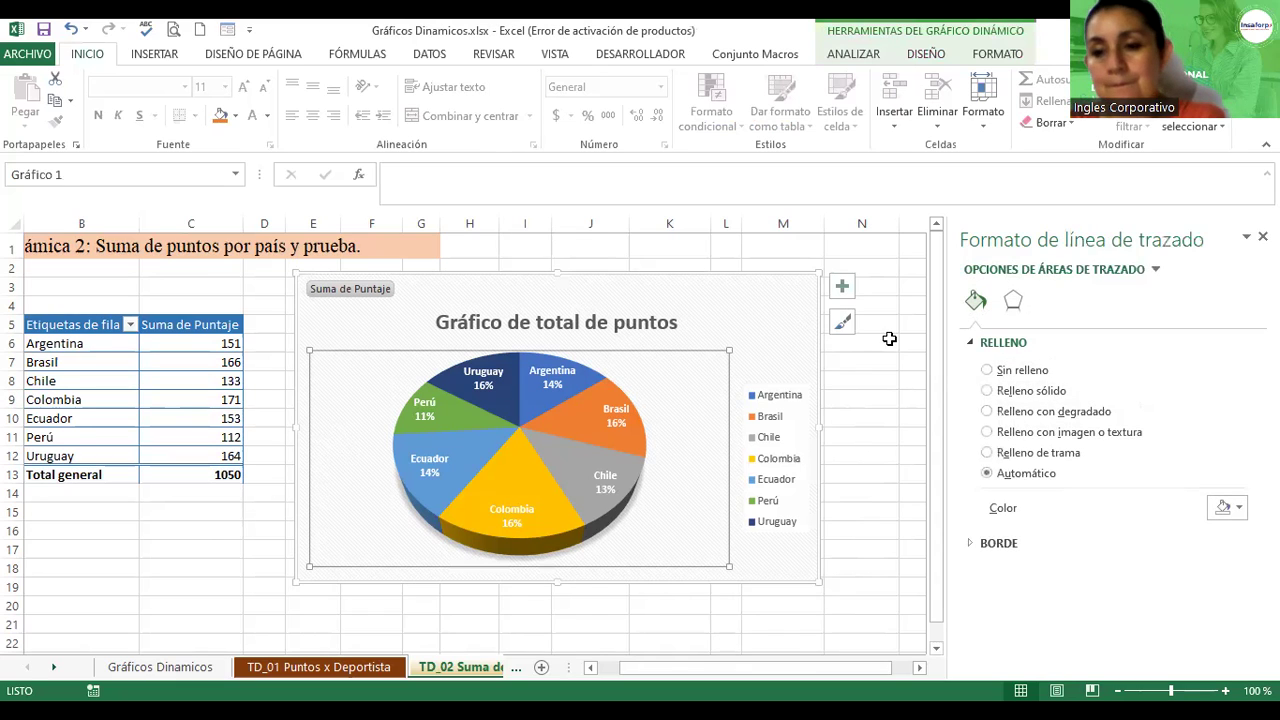
{"action": "left_click", "coordinate": [935, 57]}
{"action": "left_click", "coordinate": [997, 54]}
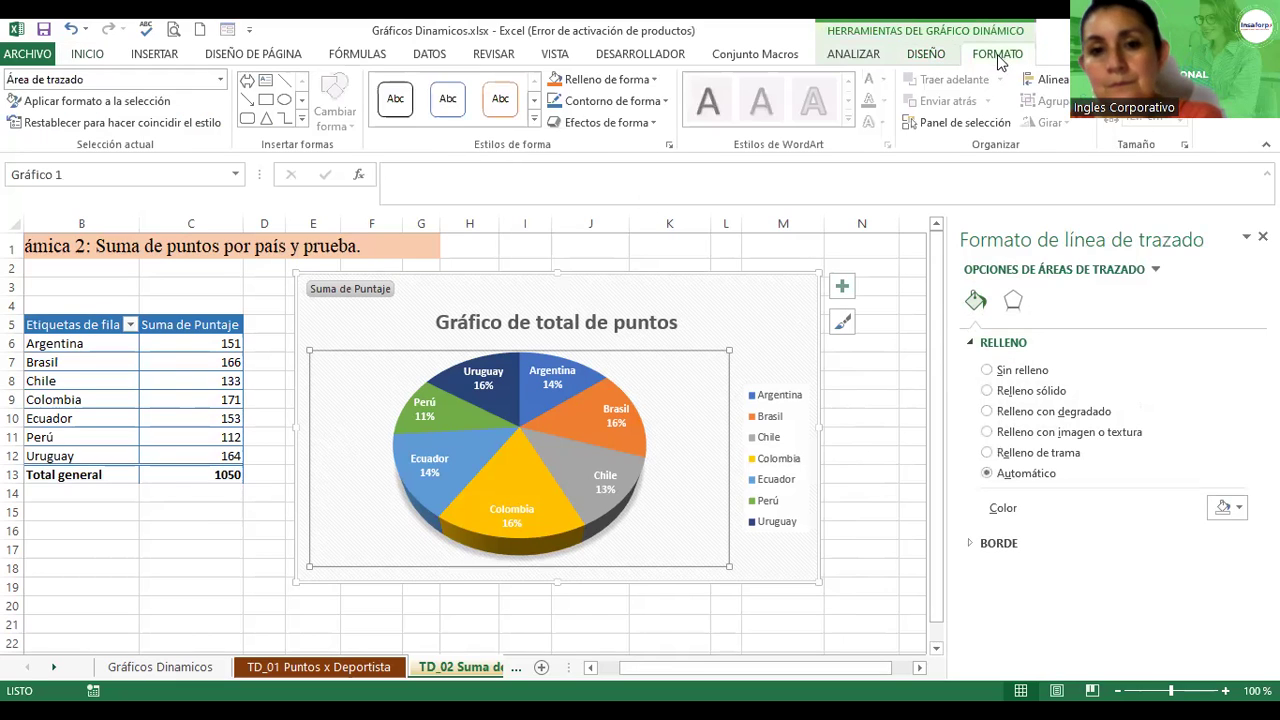
{"action": "left_click", "coordinate": [536, 121]}
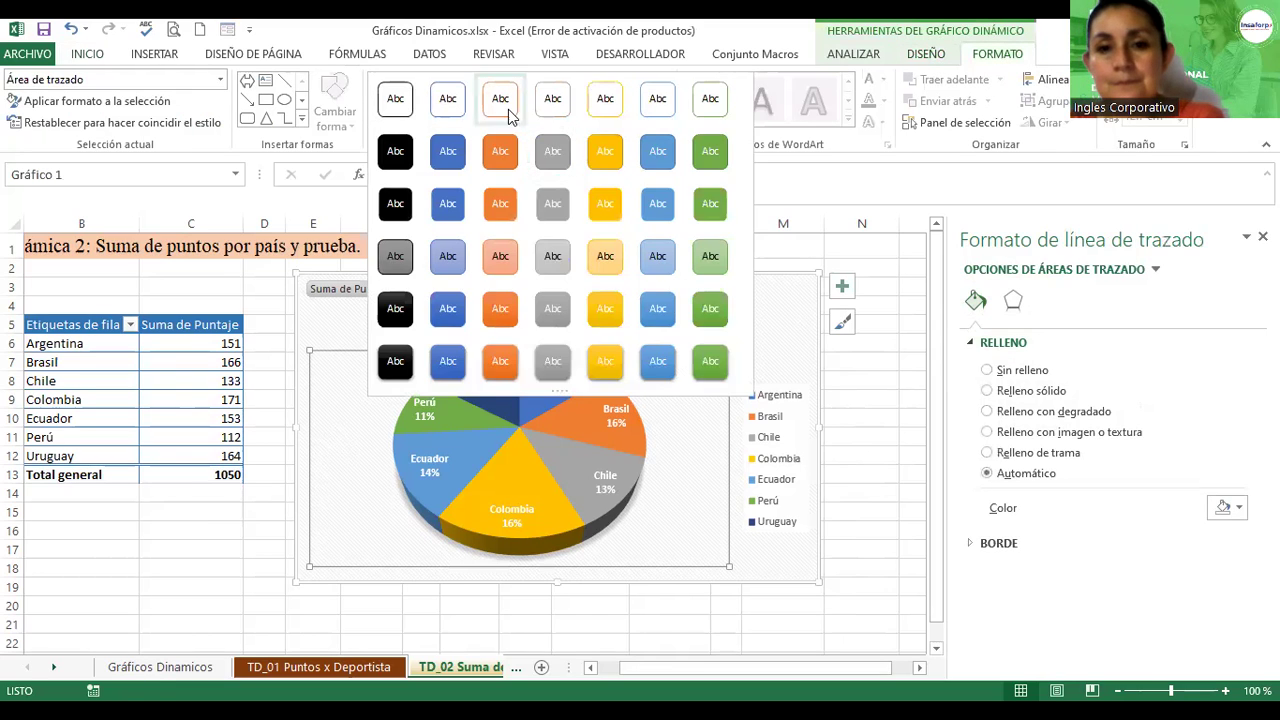
{"action": "left_click", "coordinate": [645, 106]}
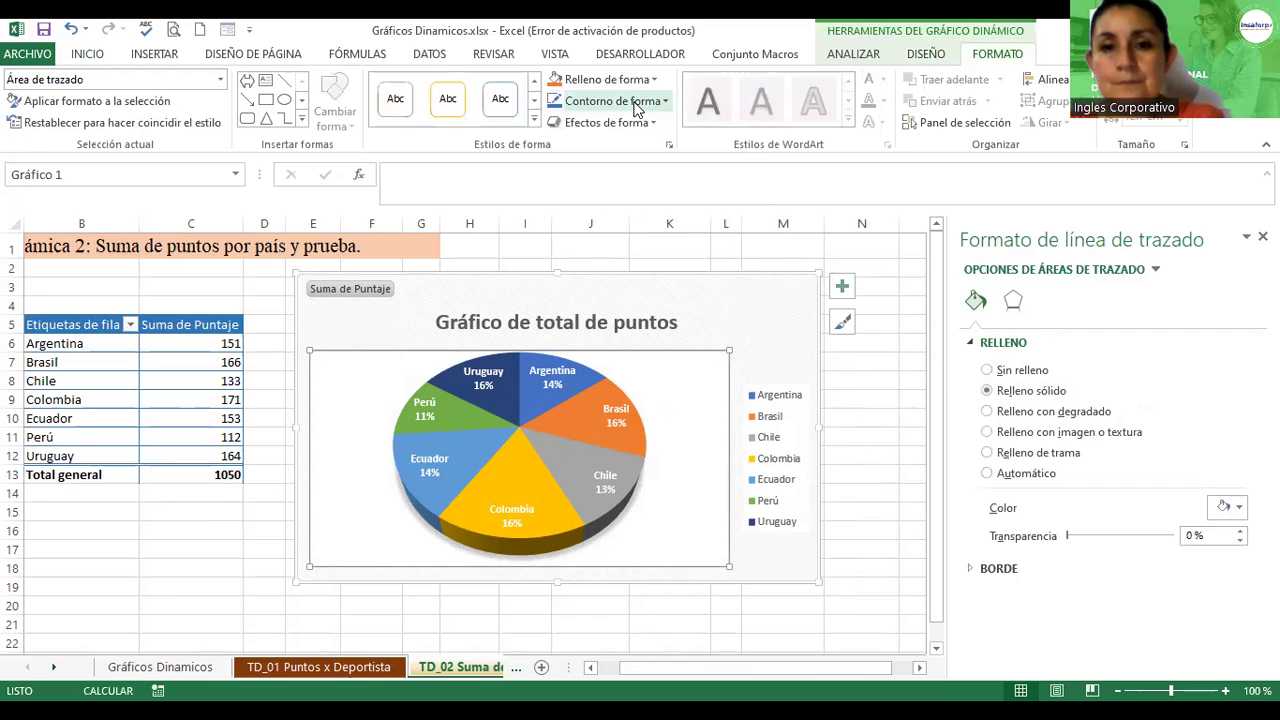
{"action": "left_click", "coordinate": [612, 101]}
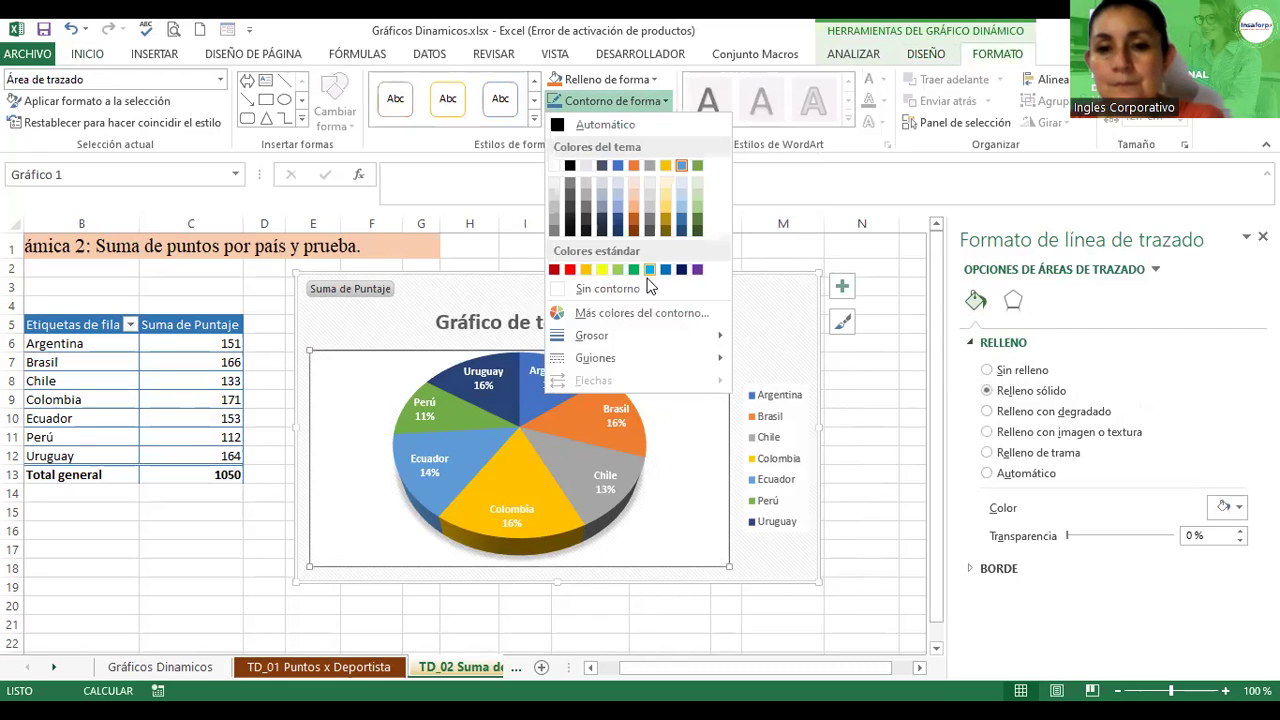
{"action": "left_click", "coordinate": [665, 270]}
{"action": "left_click", "coordinate": [262, 286]}
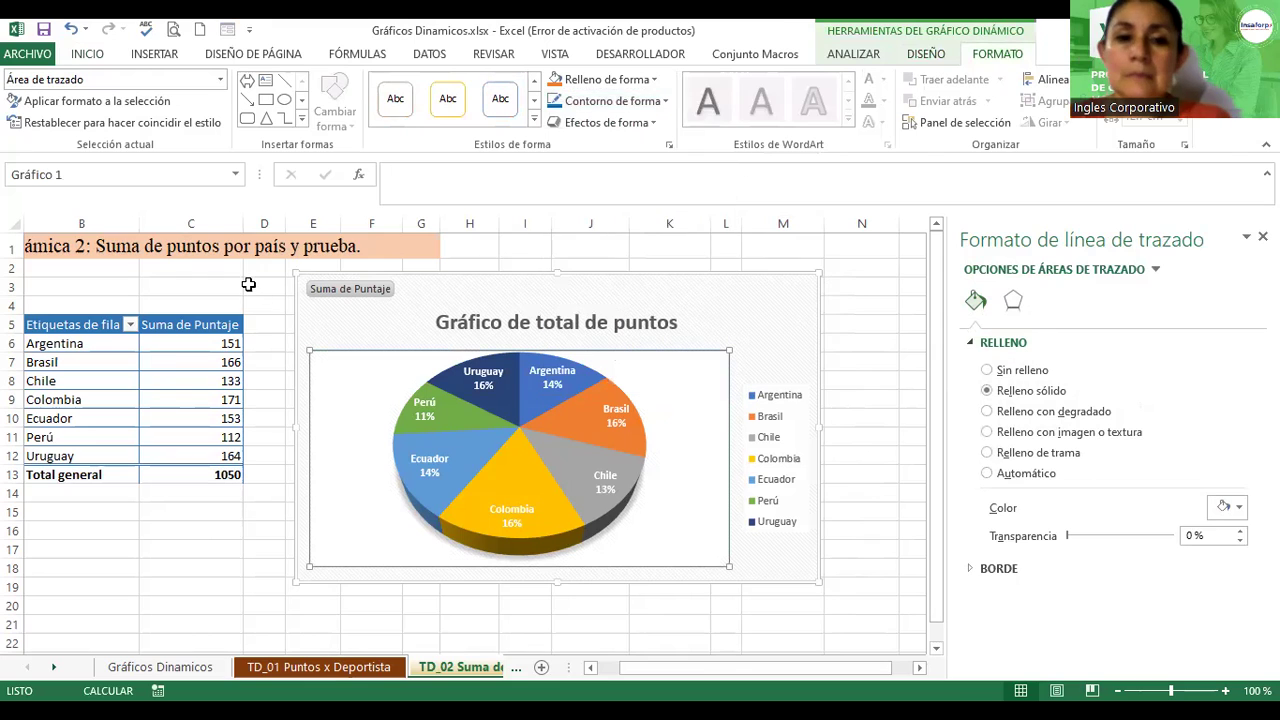
- Give the whole chart area a red outline with a thicker weight
{"action": "left_click", "coordinate": [818, 318]}
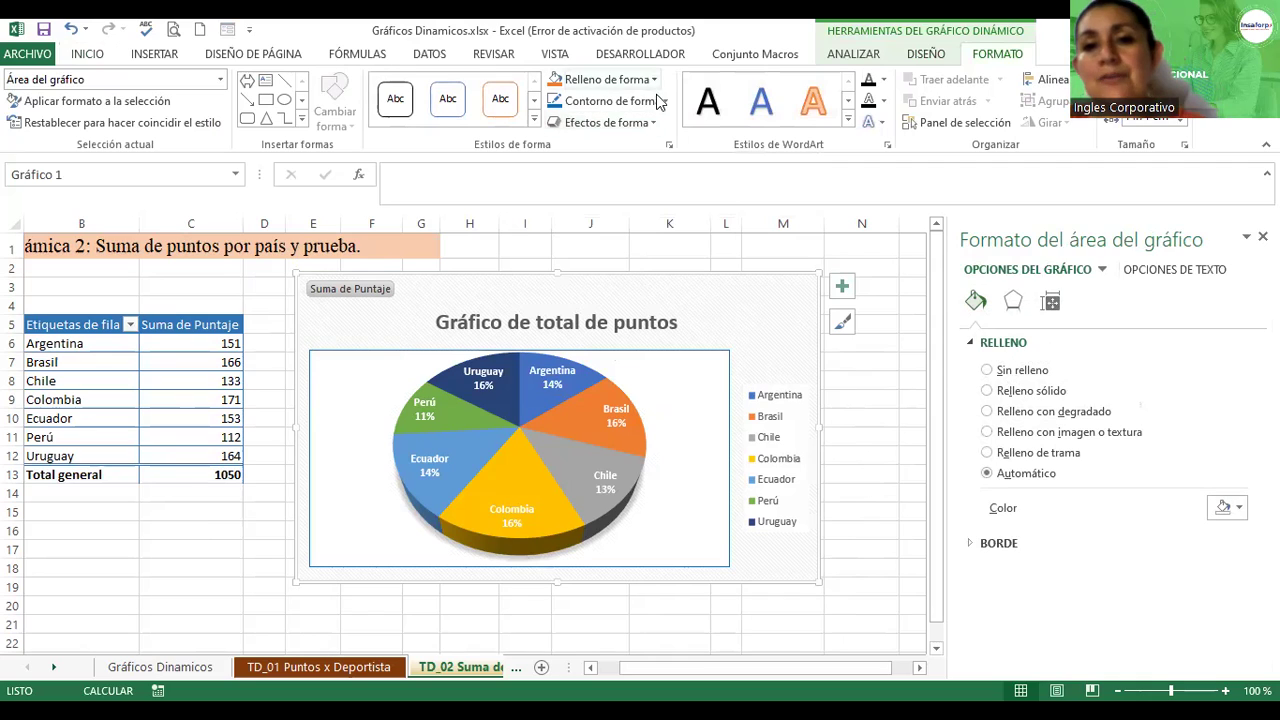
{"action": "left_click", "coordinate": [620, 101]}
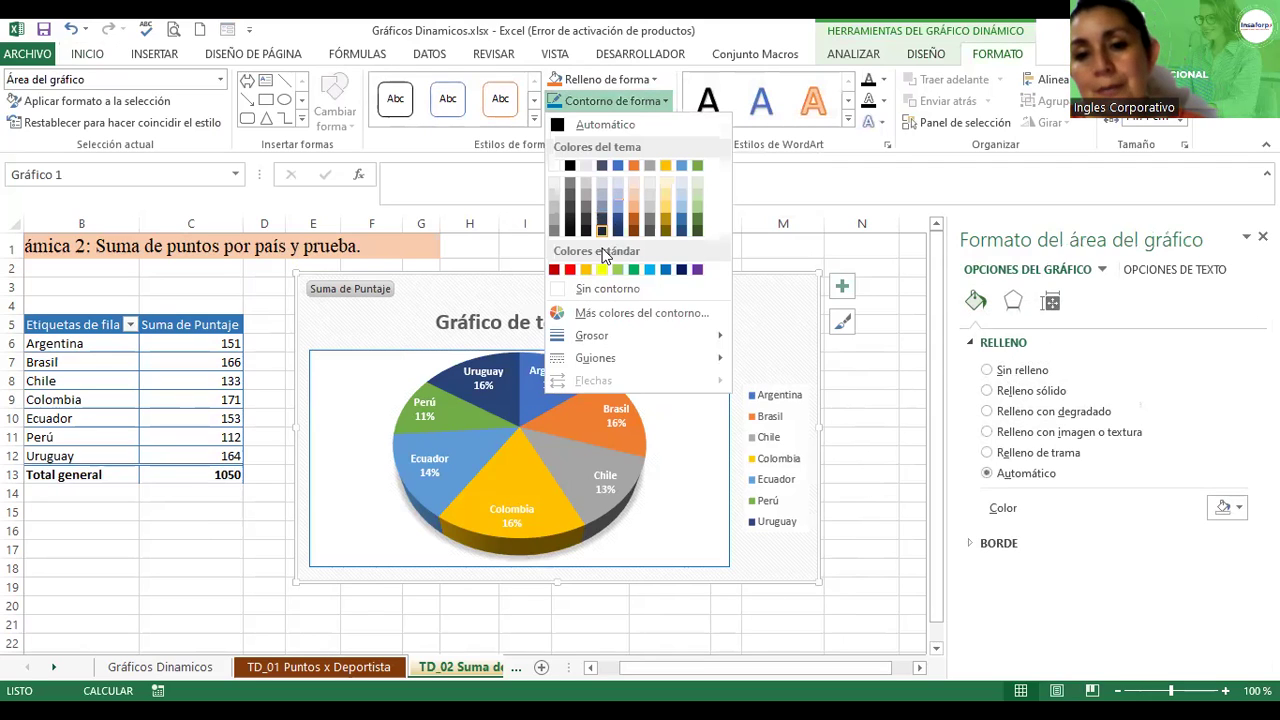
{"action": "left_click", "coordinate": [572, 270]}
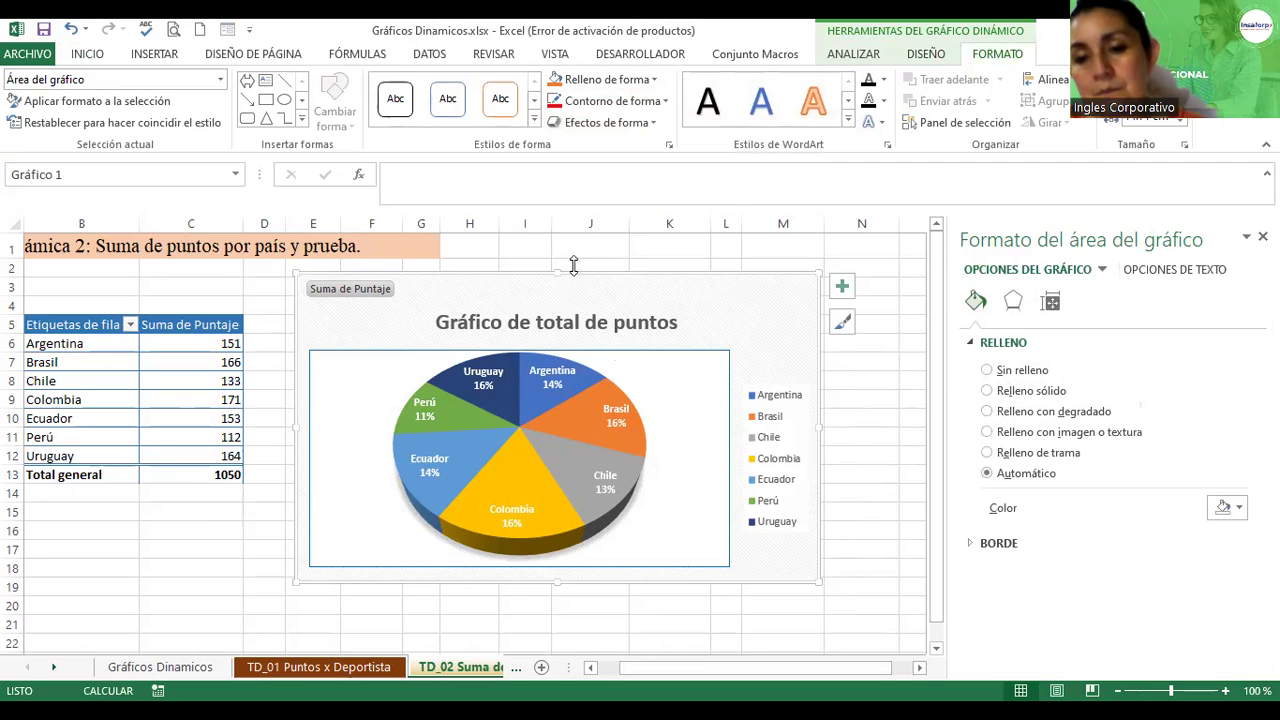
{"action": "left_click", "coordinate": [630, 101]}
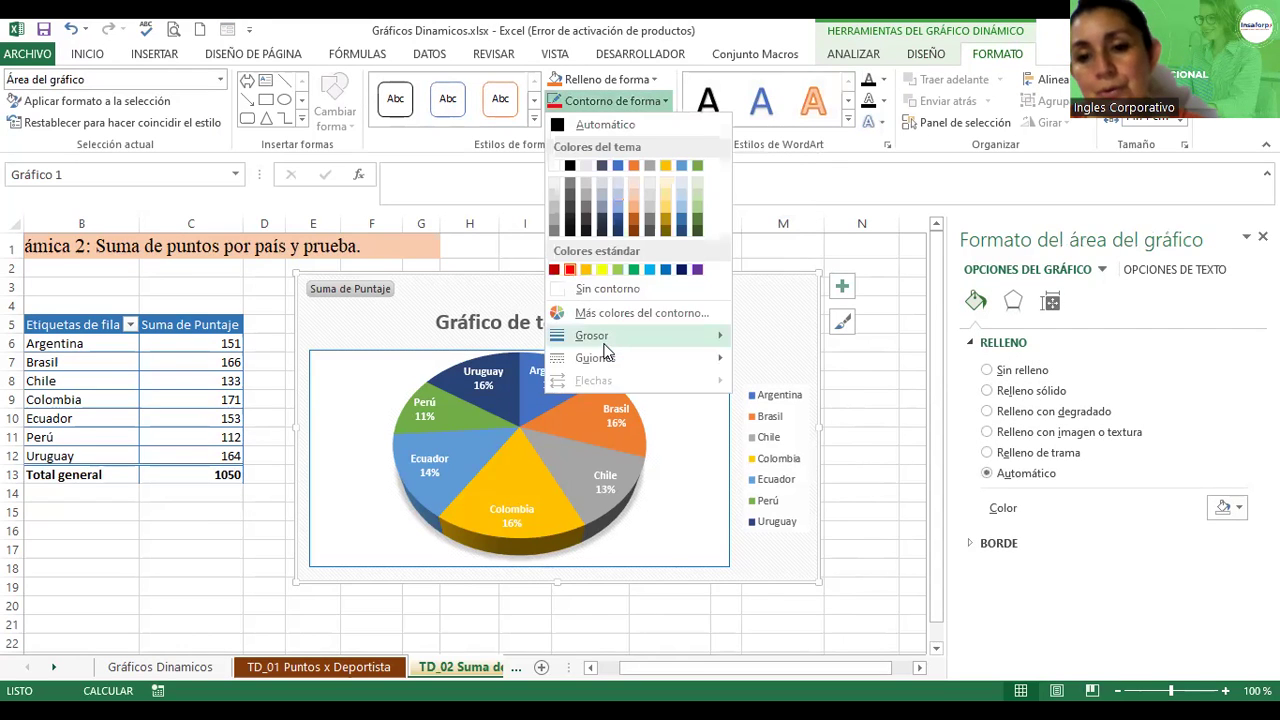
{"action": "mouse_move", "coordinate": [592, 335]}
{"action": "left_click", "coordinate": [845, 419]}
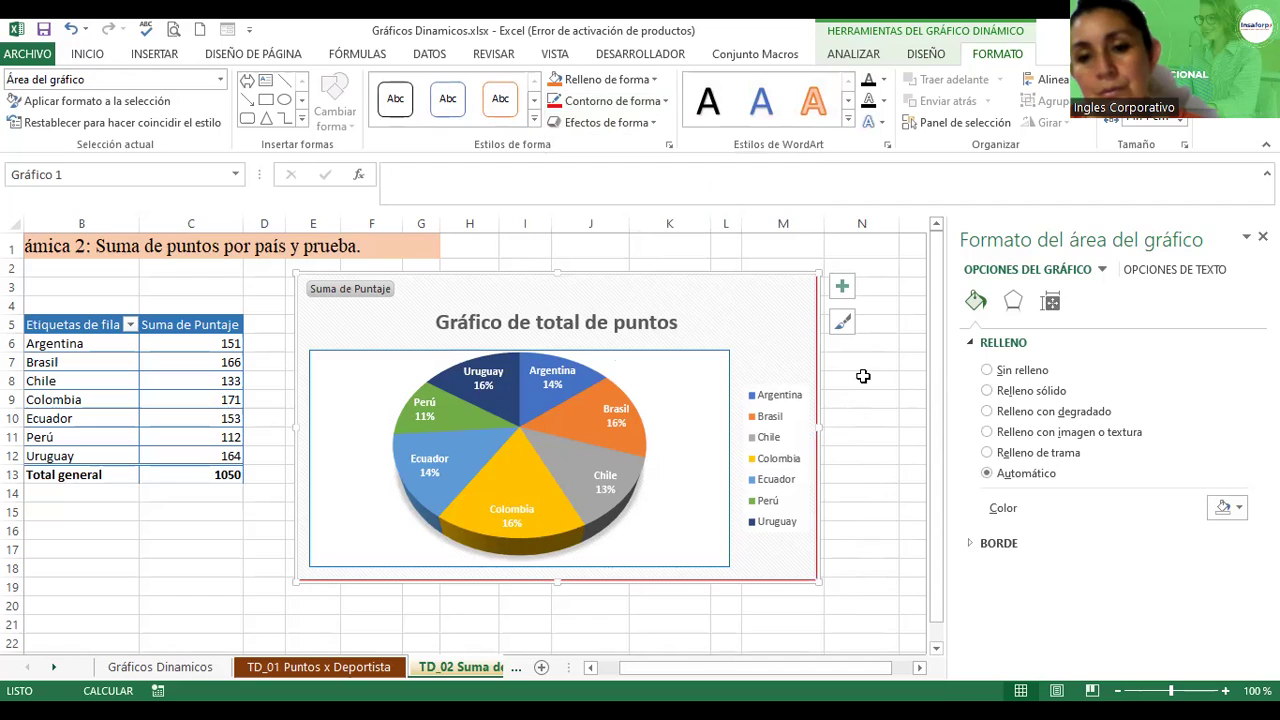
{"action": "left_click", "coordinate": [864, 380]}
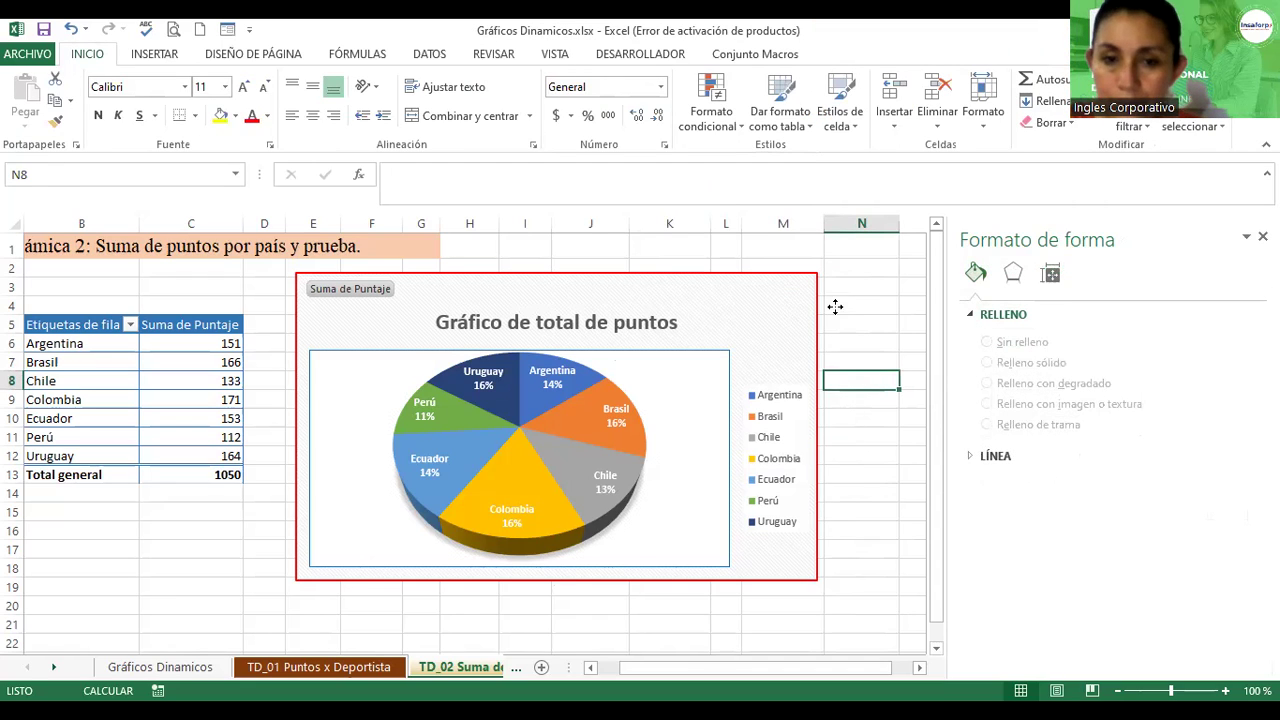
- Shift the pie chart right and draw an orange-styled curved up arrow below the pivot table
{"action": "left_click_drag", "start_coordinate": [835, 306], "coordinate": [915, 312]}
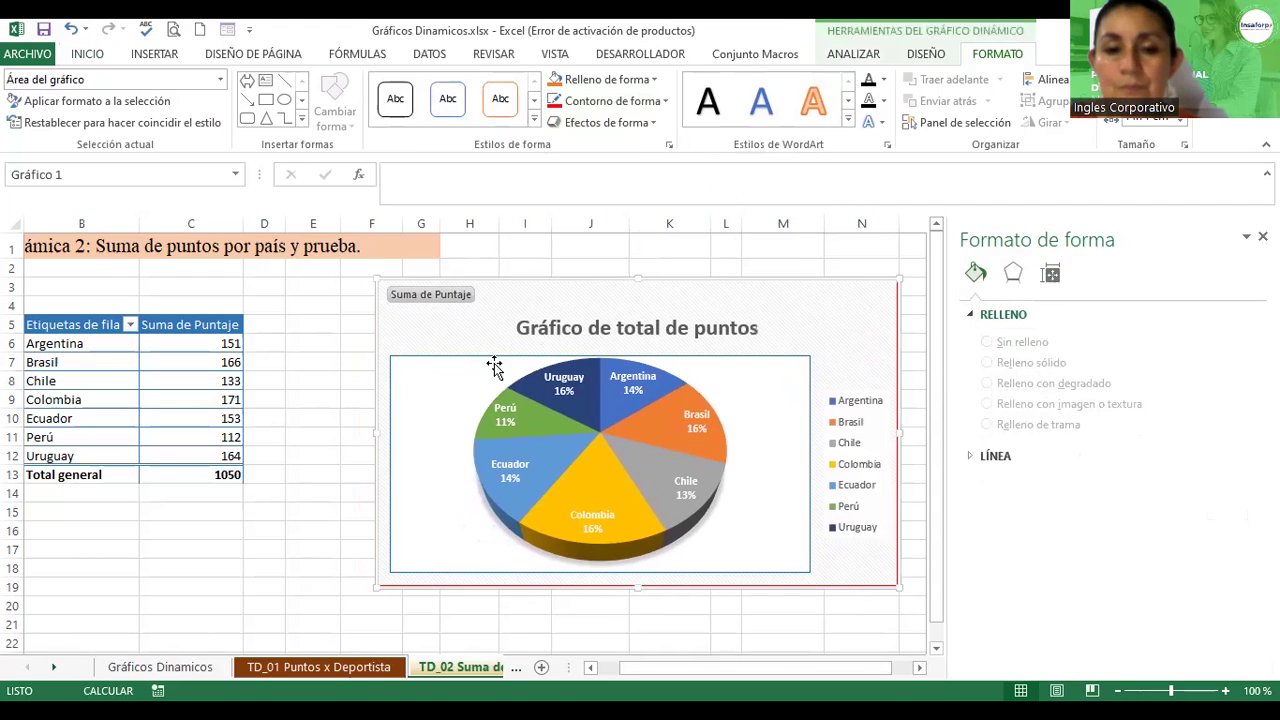
{"action": "left_click", "coordinate": [305, 382]}
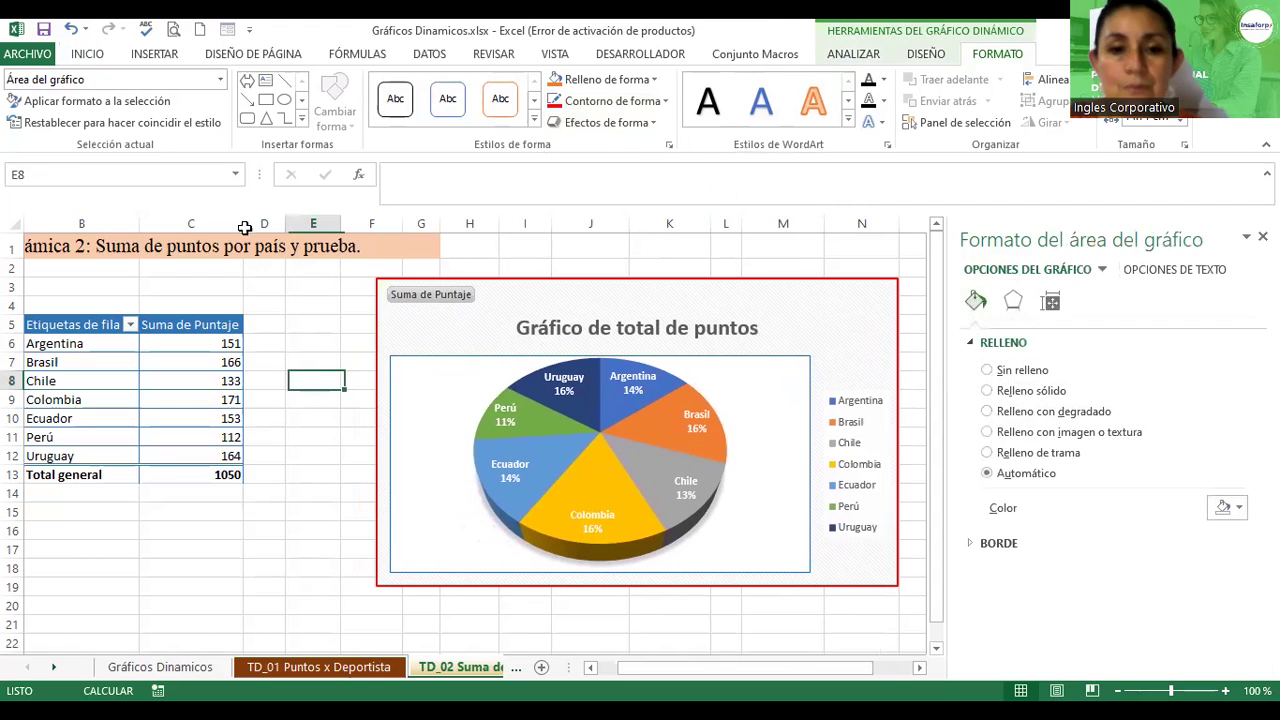
{"action": "left_click", "coordinate": [157, 56]}
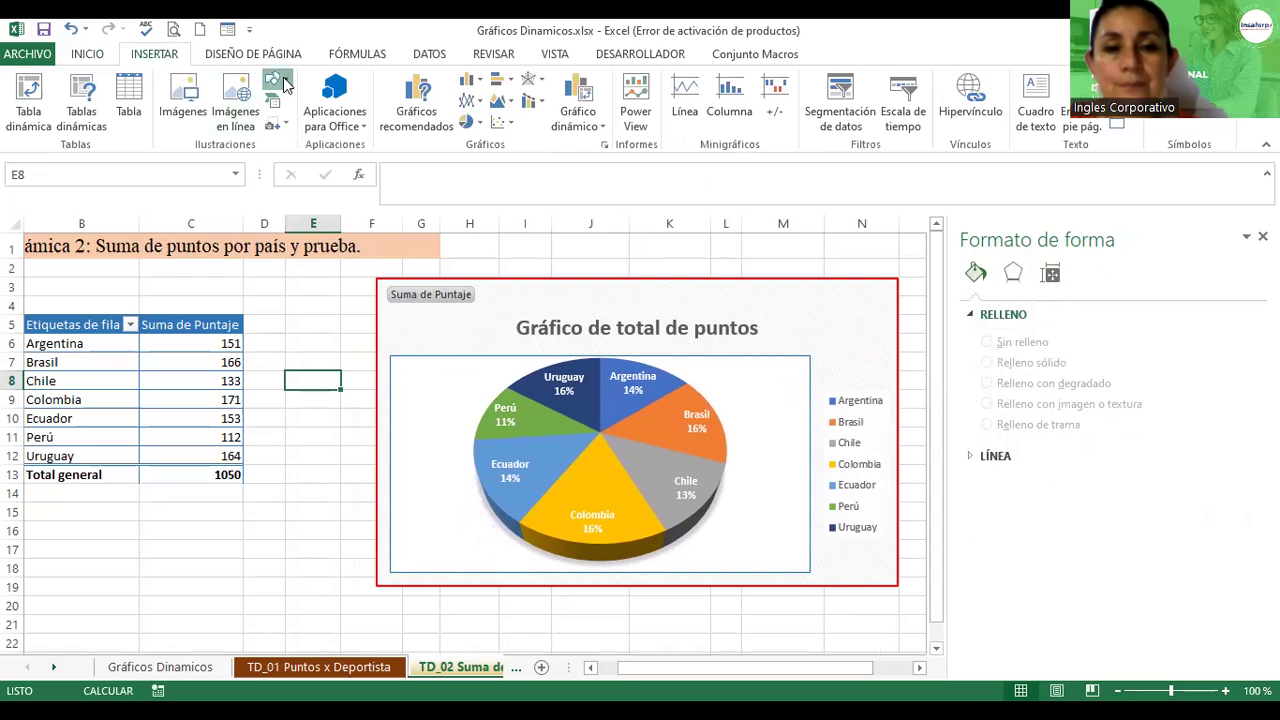
{"action": "left_click", "coordinate": [274, 80]}
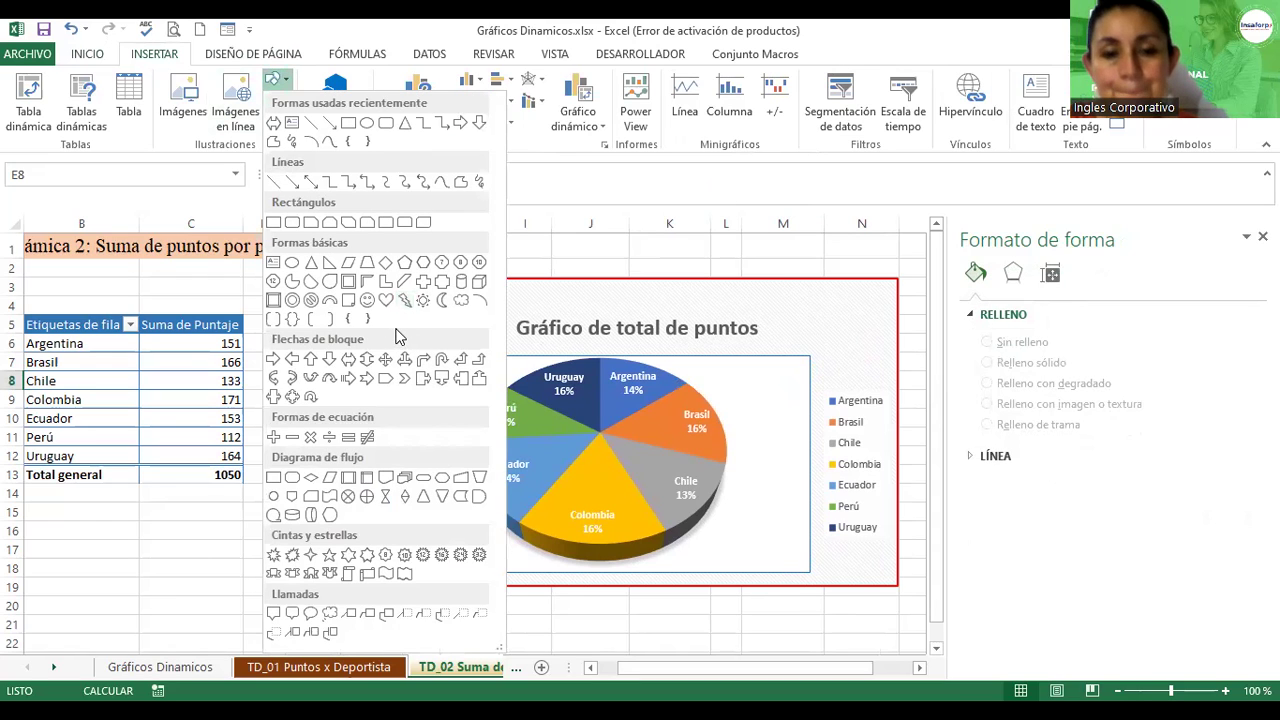
{"action": "left_click", "coordinate": [312, 382]}
{"action": "left_click_drag", "start_coordinate": [193, 511], "coordinate": [321, 548]}
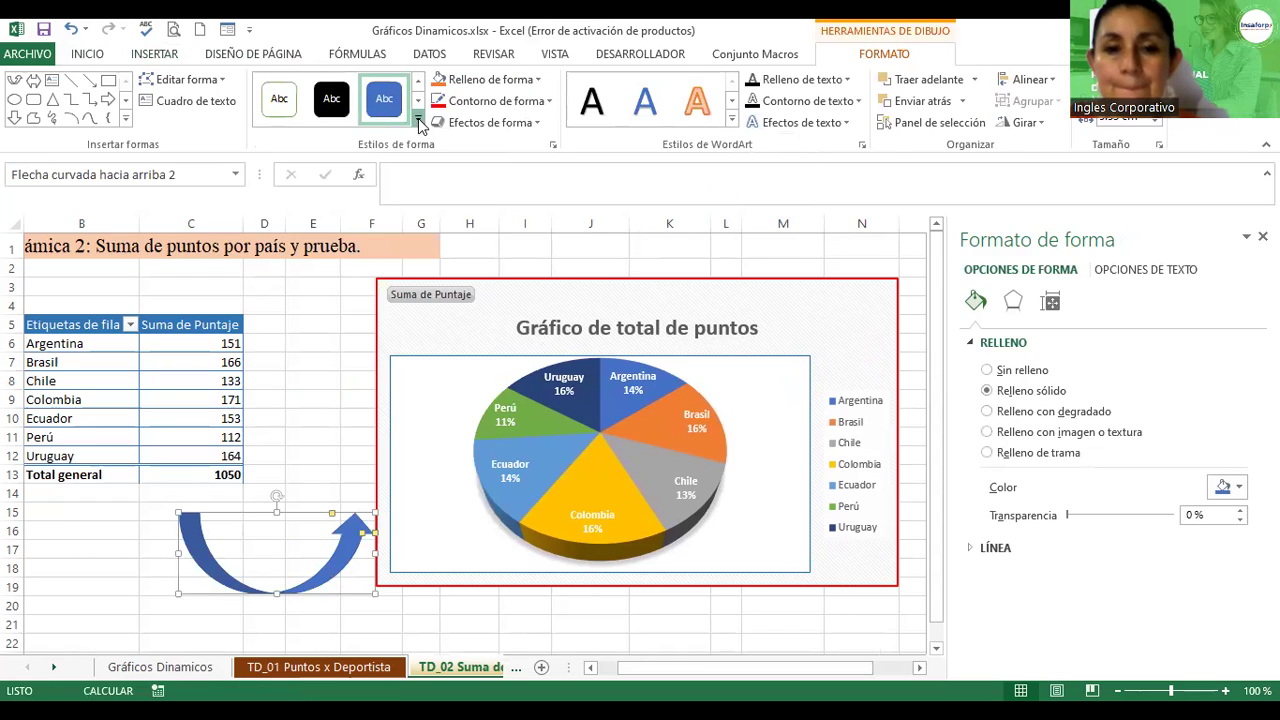
{"action": "left_click", "coordinate": [418, 121]}
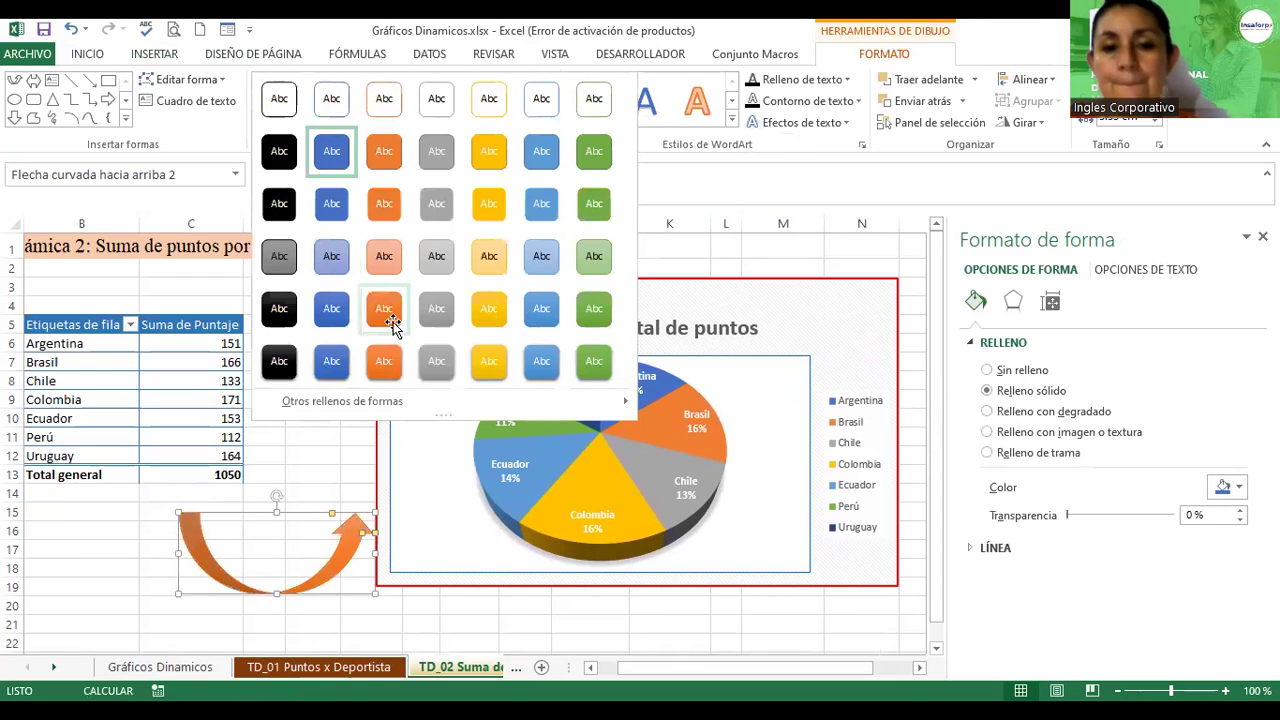
{"action": "left_click", "coordinate": [390, 328]}
{"action": "left_click", "coordinate": [310, 383]}
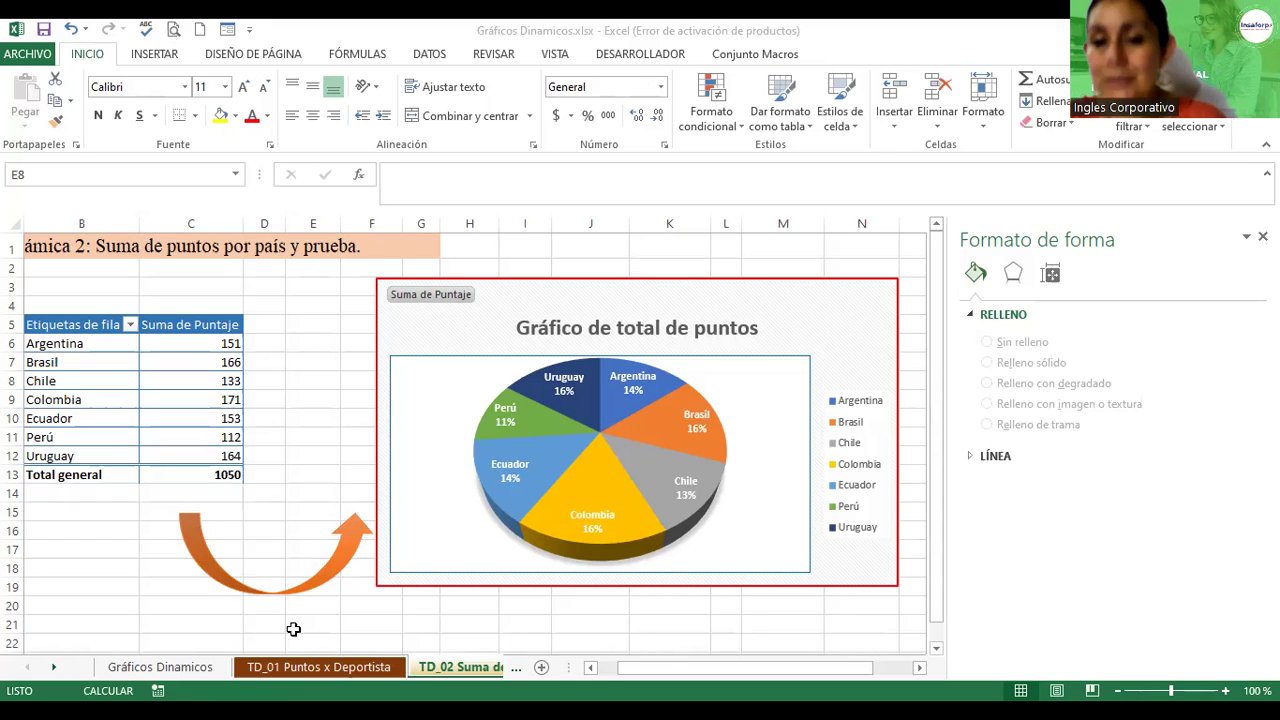
- Select the pie chart, then switch to the Gráficos Dinamicos data sheet
{"action": "left_click", "coordinate": [794, 305]}
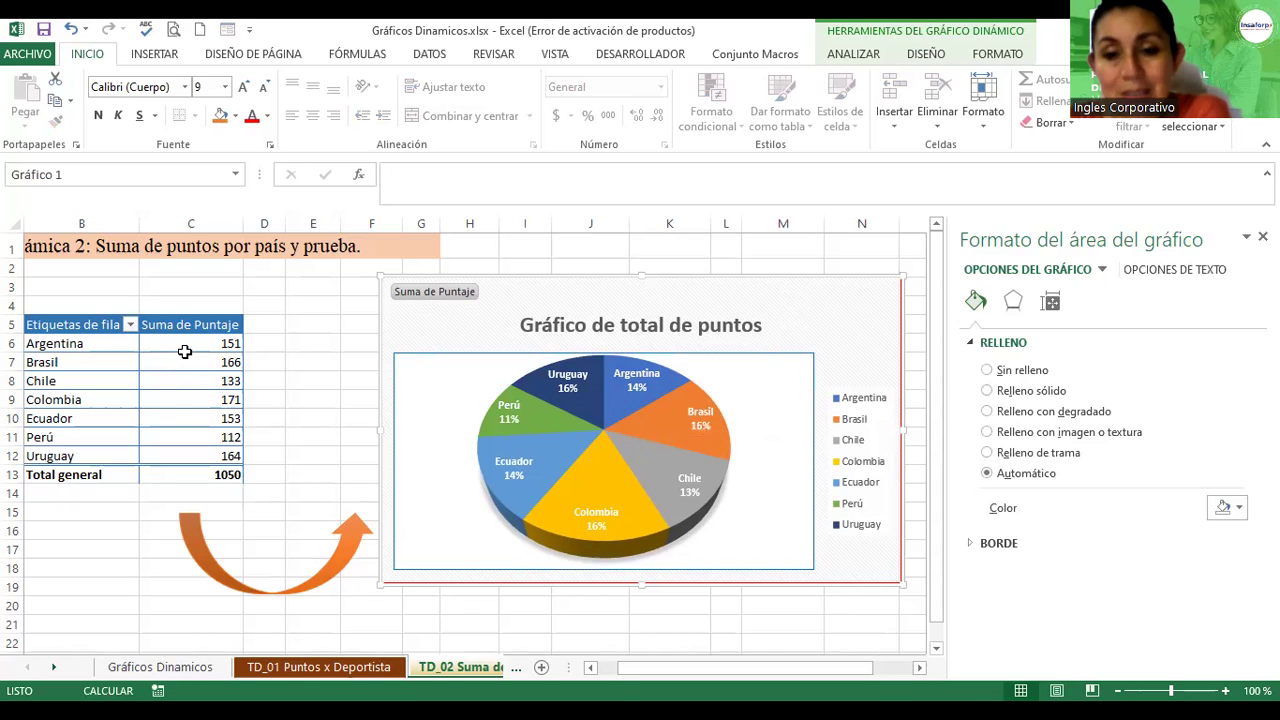
{"action": "left_click", "coordinate": [160, 667]}
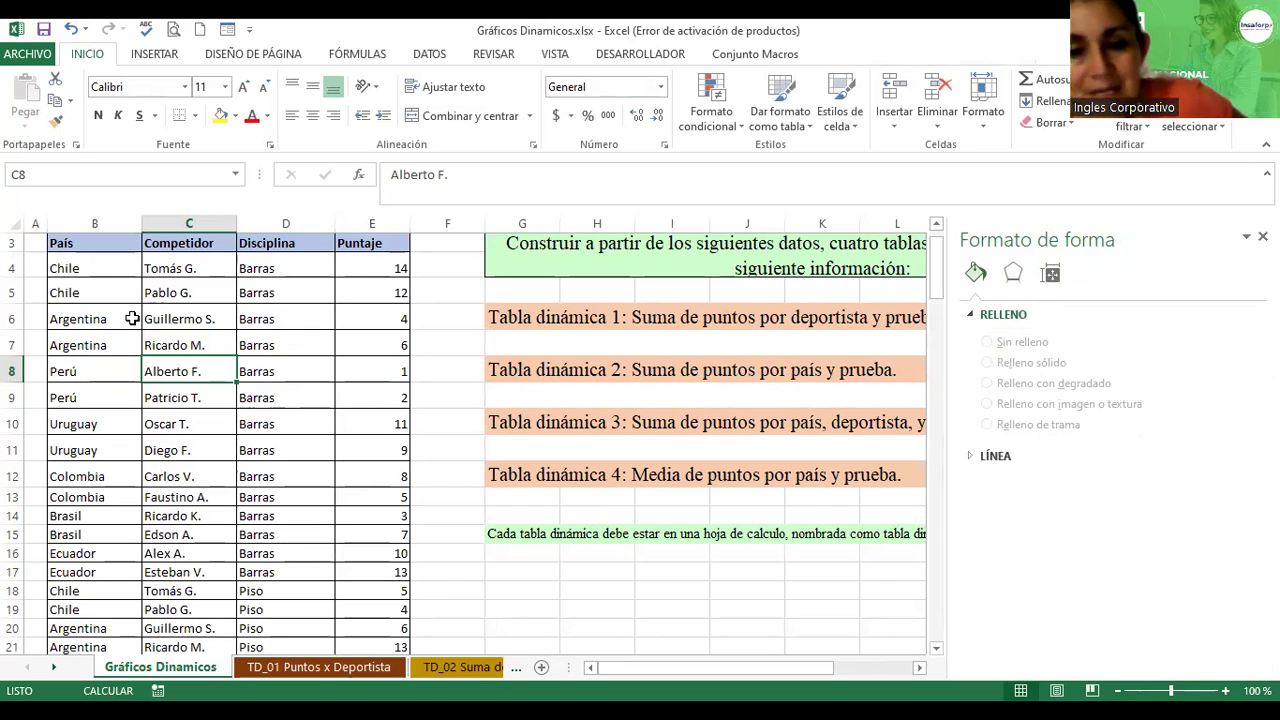
- Enter 12 in E6 and format it bold red
{"action": "left_click", "coordinate": [387, 313]}
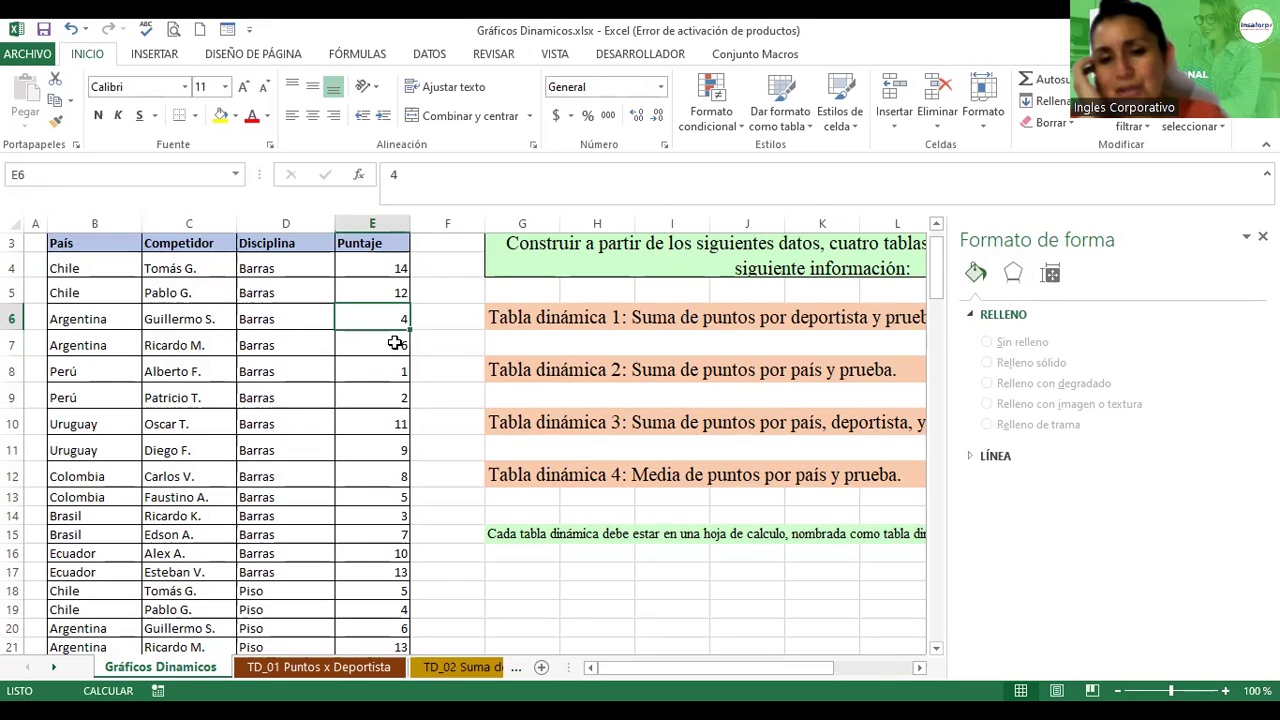
{"action": "type", "text": "12"}
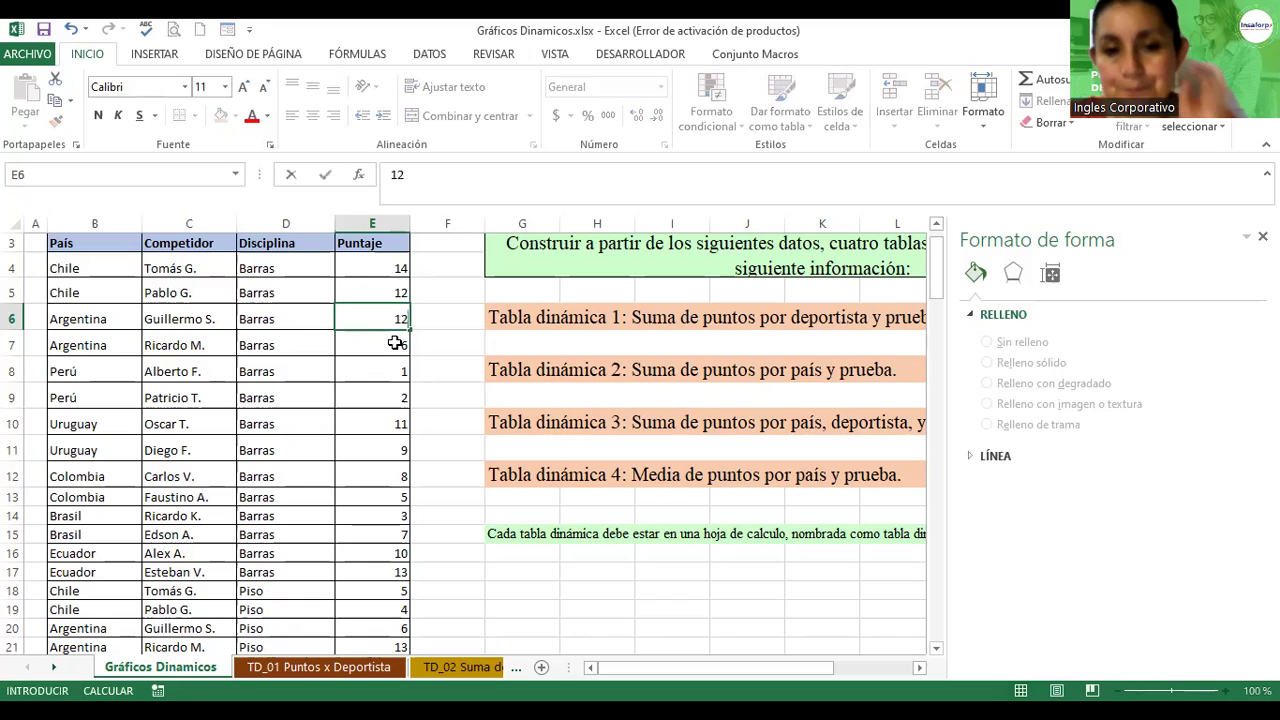
{"action": "key", "text": "Return"}
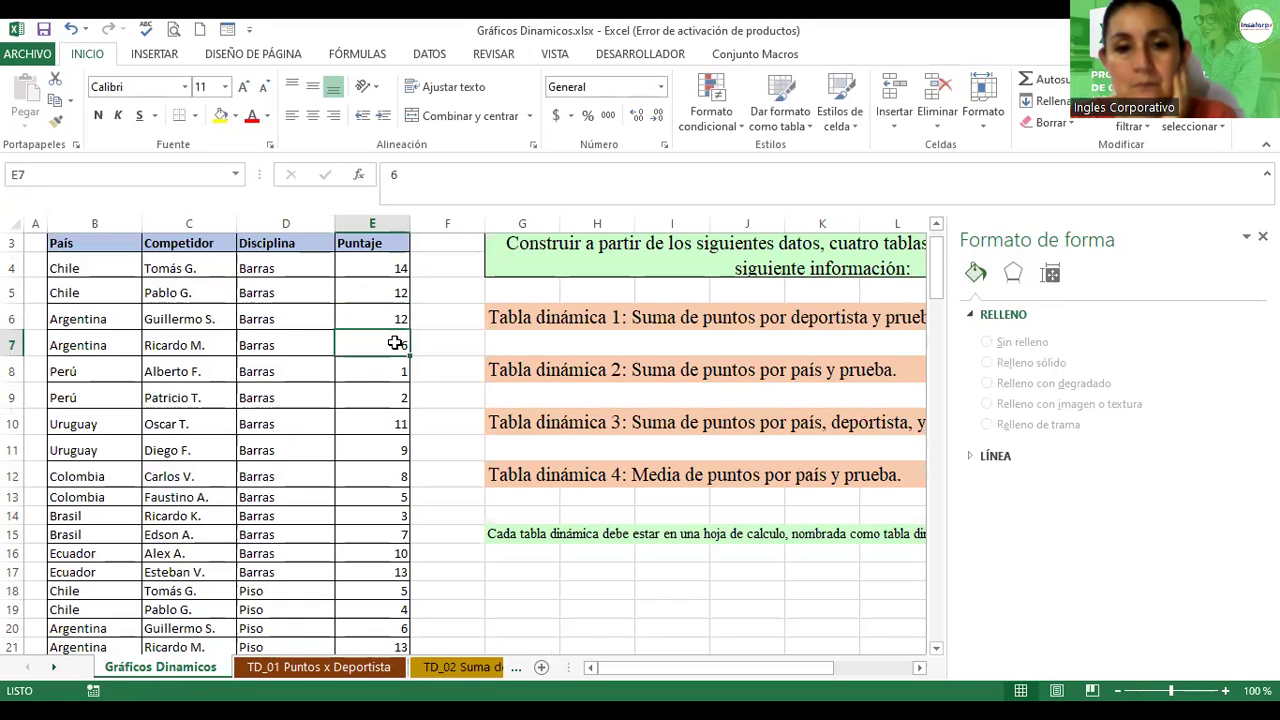
{"action": "left_click", "coordinate": [390, 318]}
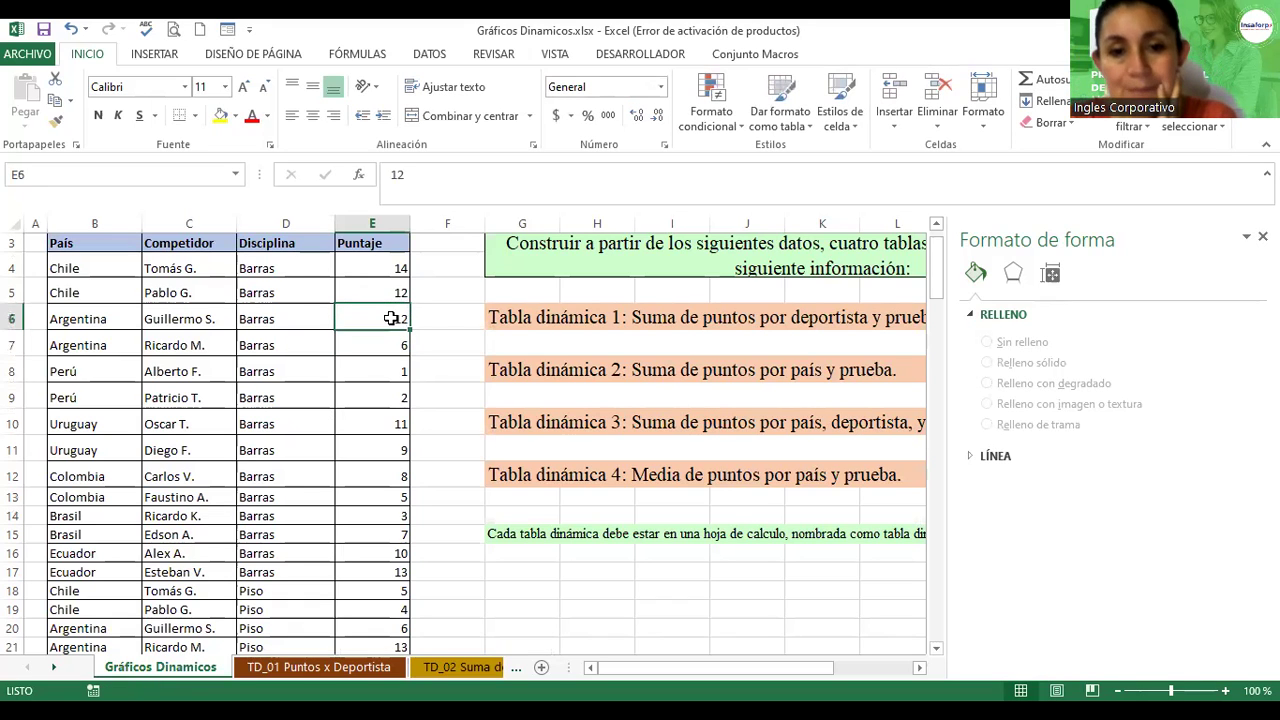
{"action": "left_click", "coordinate": [251, 116]}
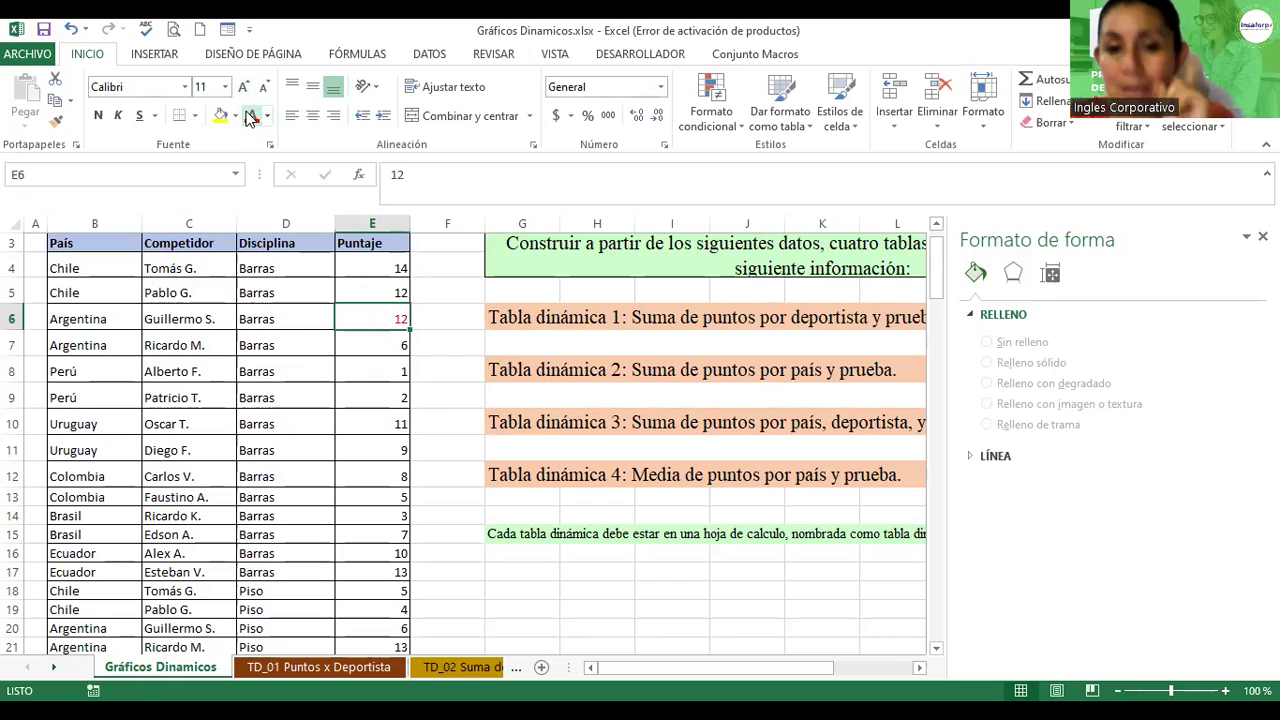
{"action": "left_click", "coordinate": [99, 116]}
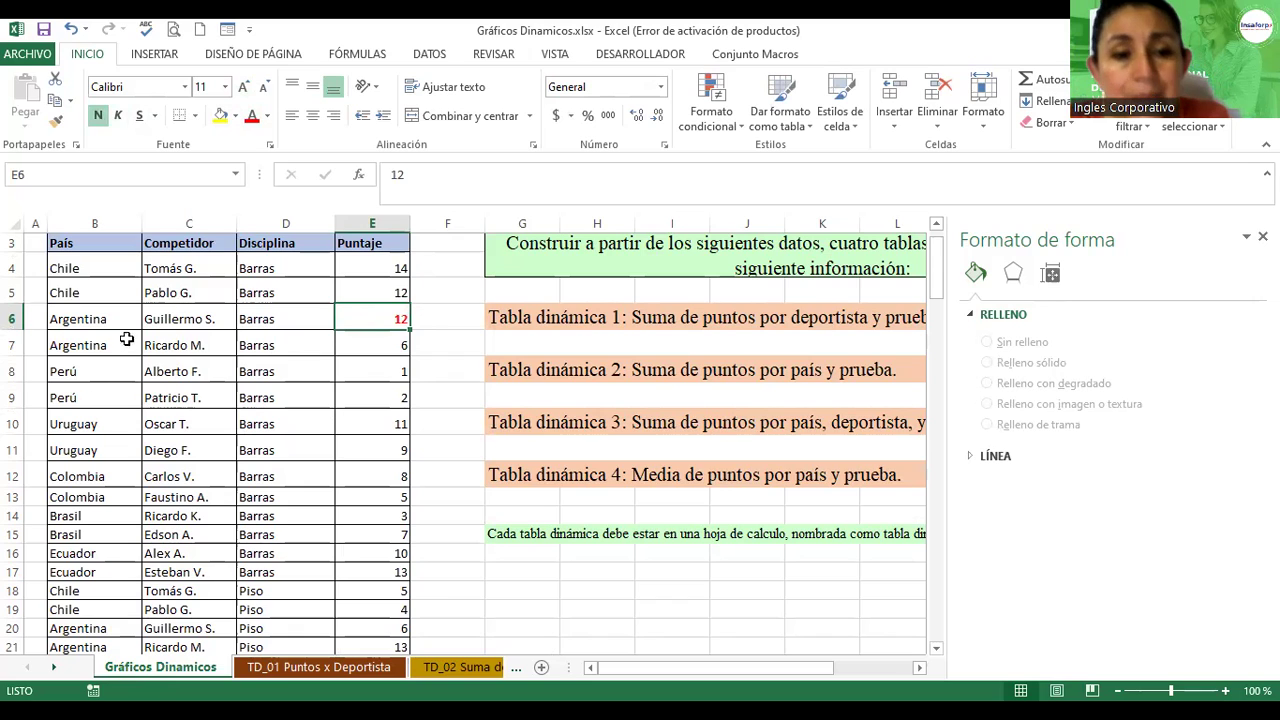
- Change E7 to 20 in bold red, then return to the TD_02 pivot sheet
{"action": "left_click", "coordinate": [391, 344]}
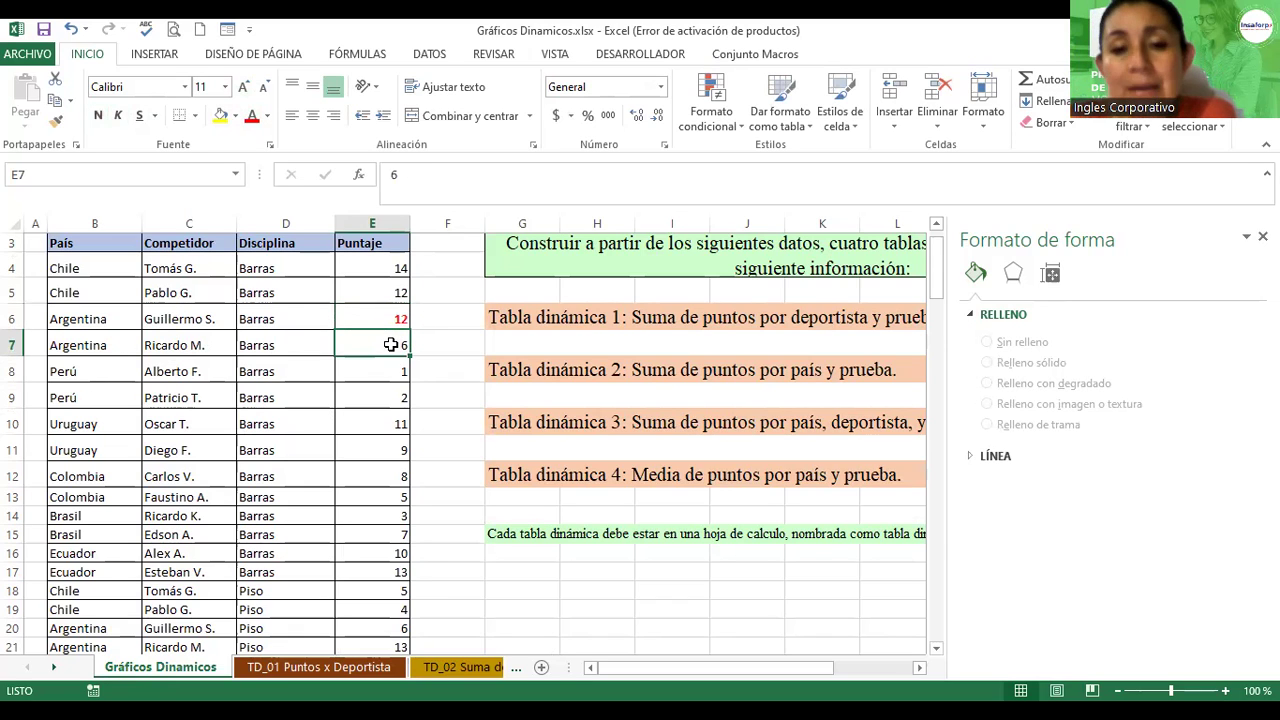
{"action": "type", "text": "20"}
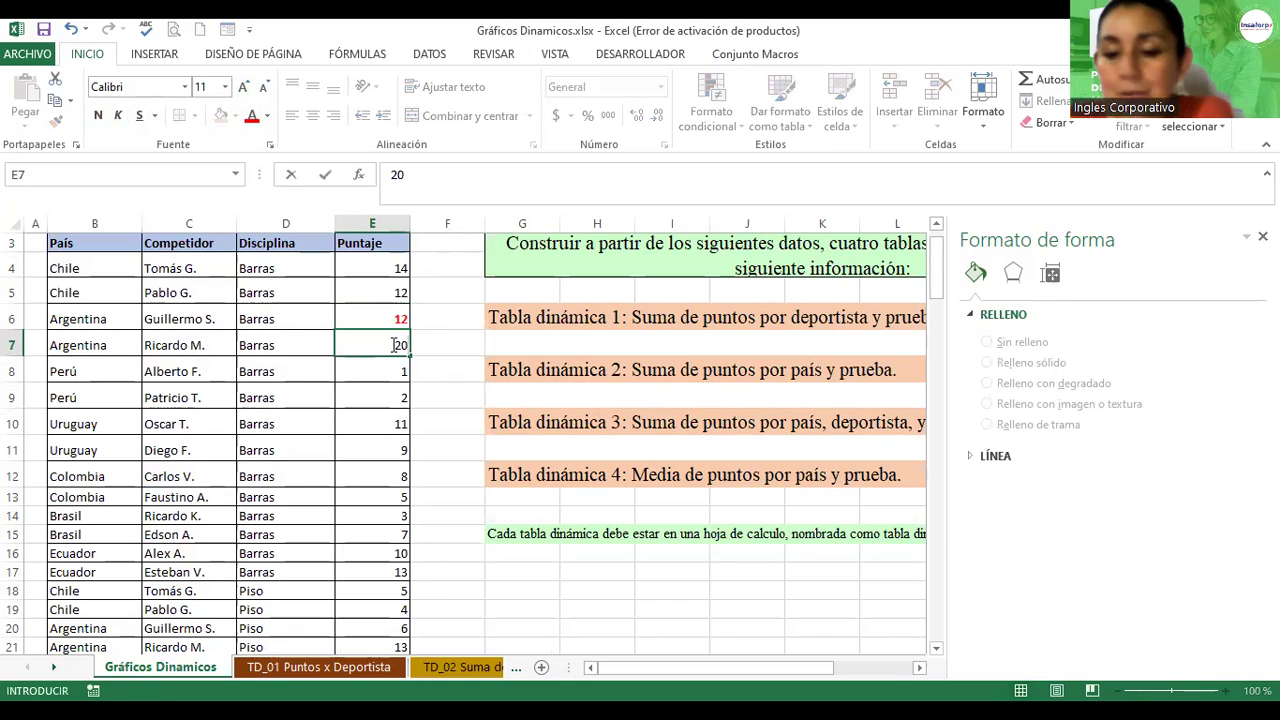
{"action": "key", "text": "Return"}
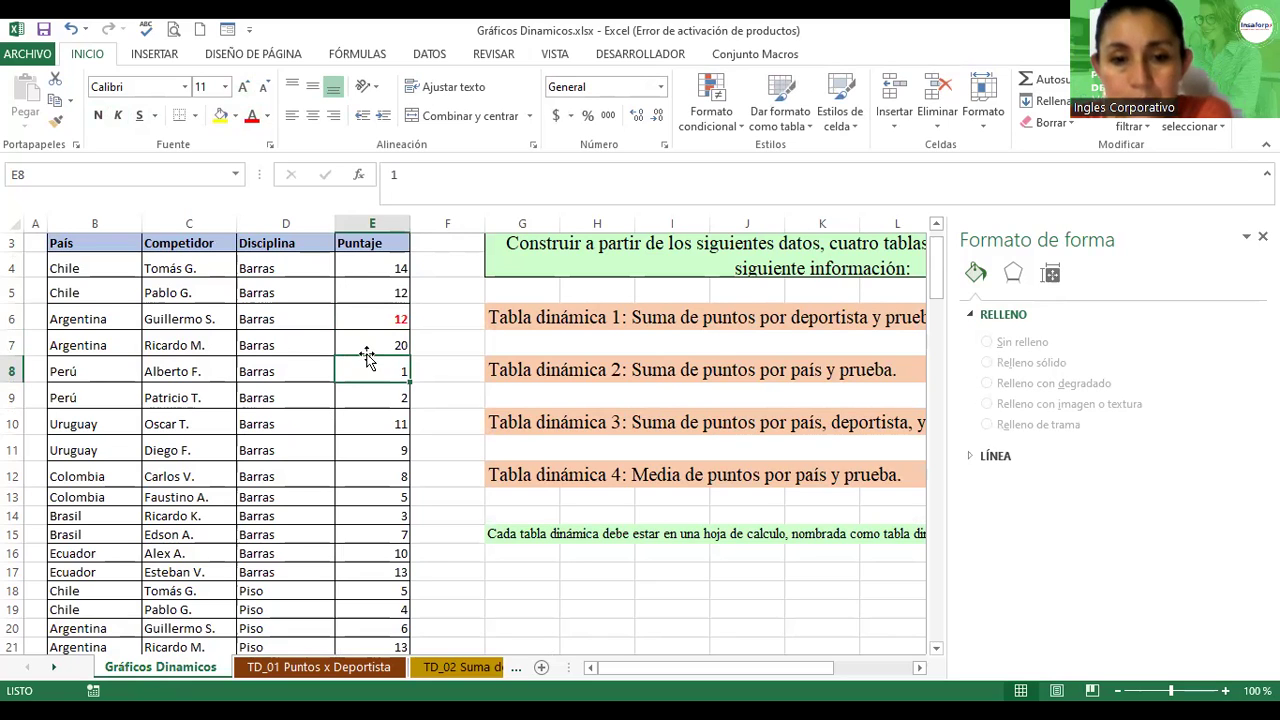
{"action": "left_click", "coordinate": [368, 345]}
{"action": "left_click", "coordinate": [98, 115]}
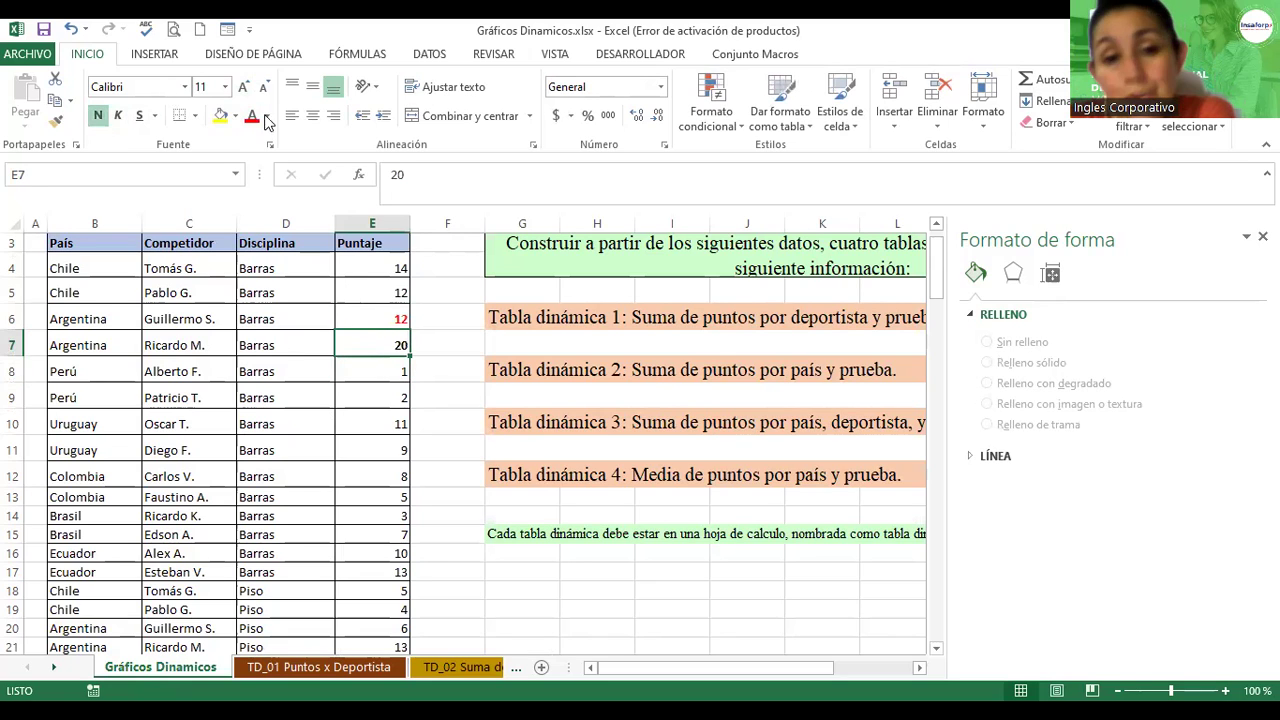
{"action": "left_click", "coordinate": [251, 115]}
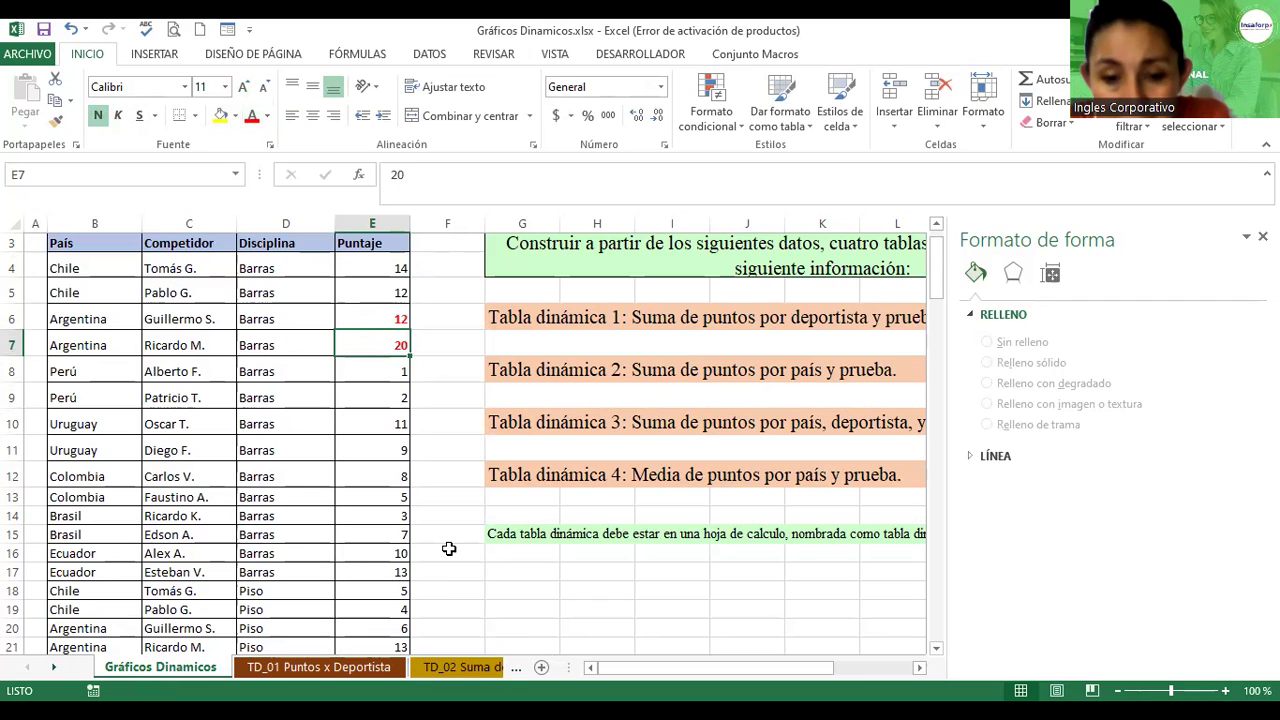
{"action": "left_click", "coordinate": [458, 668]}
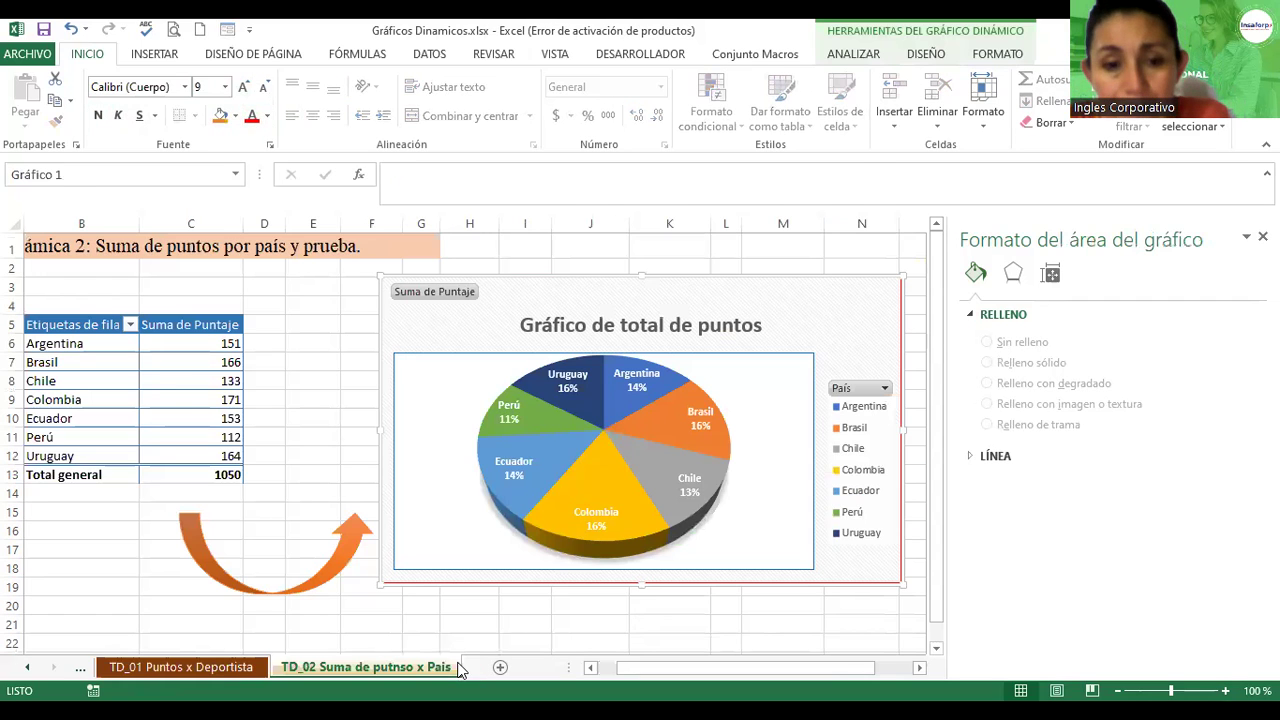
{"action": "left_click", "coordinate": [189, 366]}
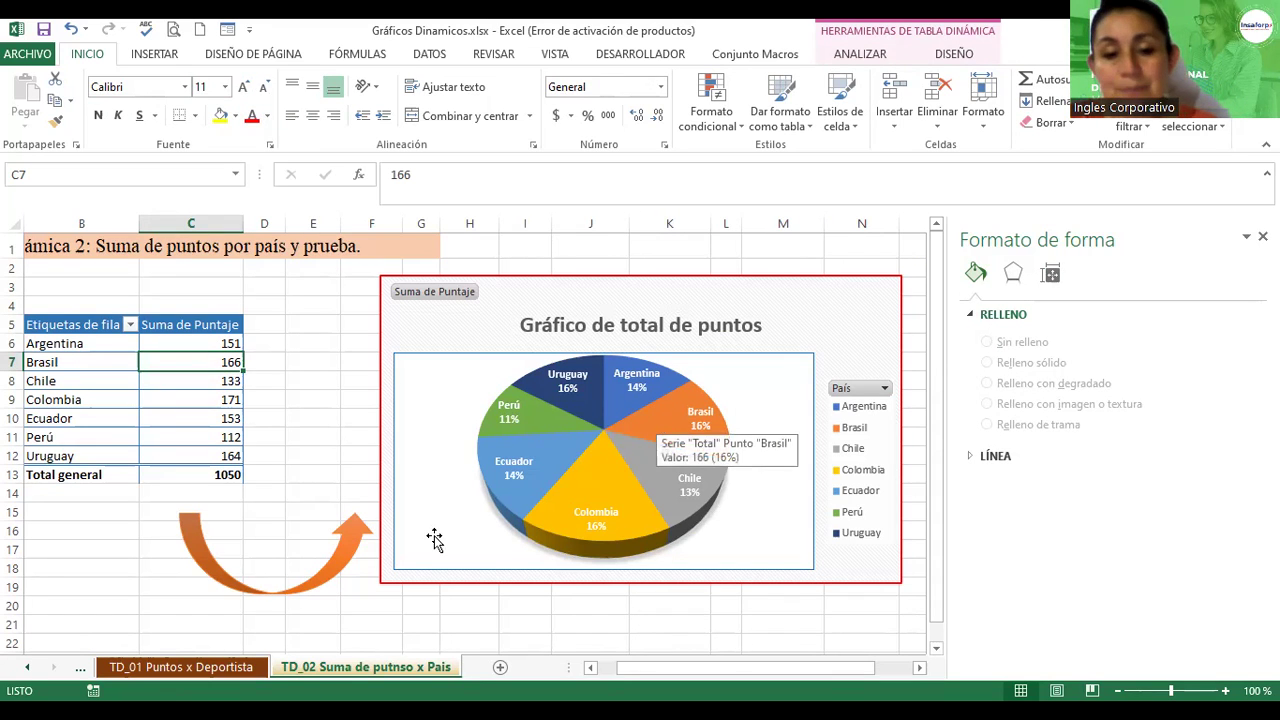
{"action": "left_click", "coordinate": [230, 668]}
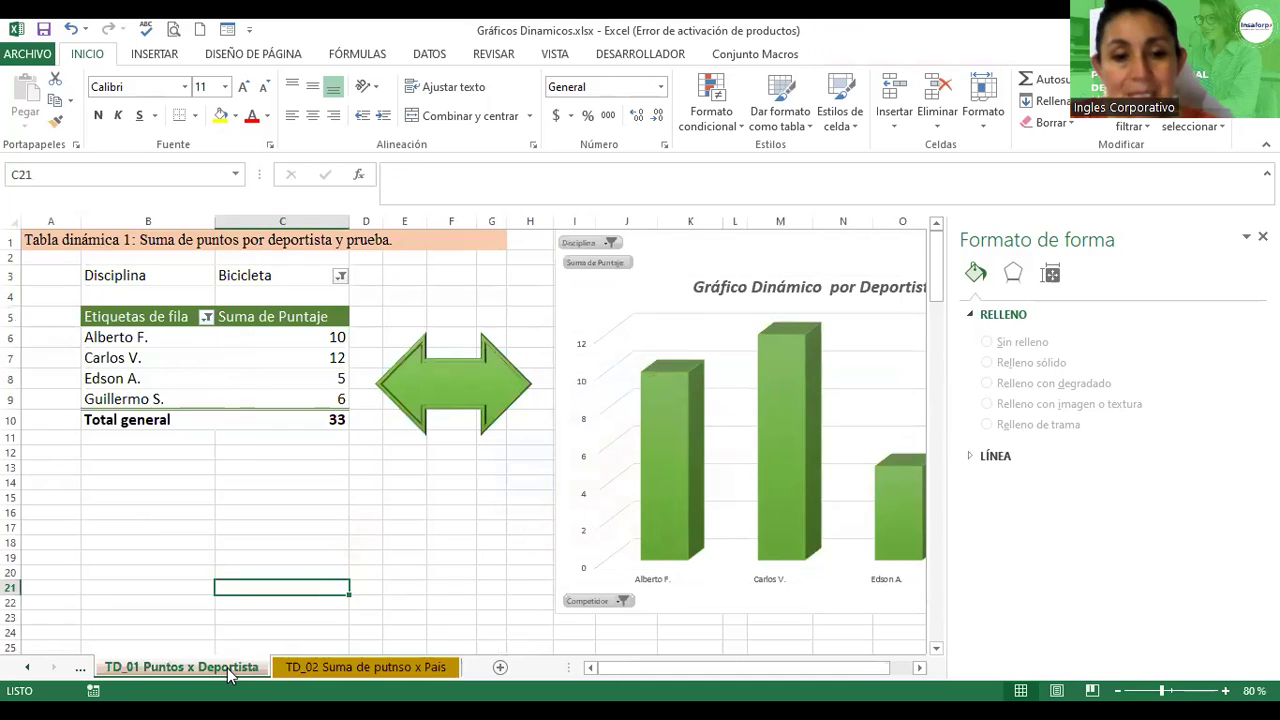
{"action": "left_click", "coordinate": [78, 670]}
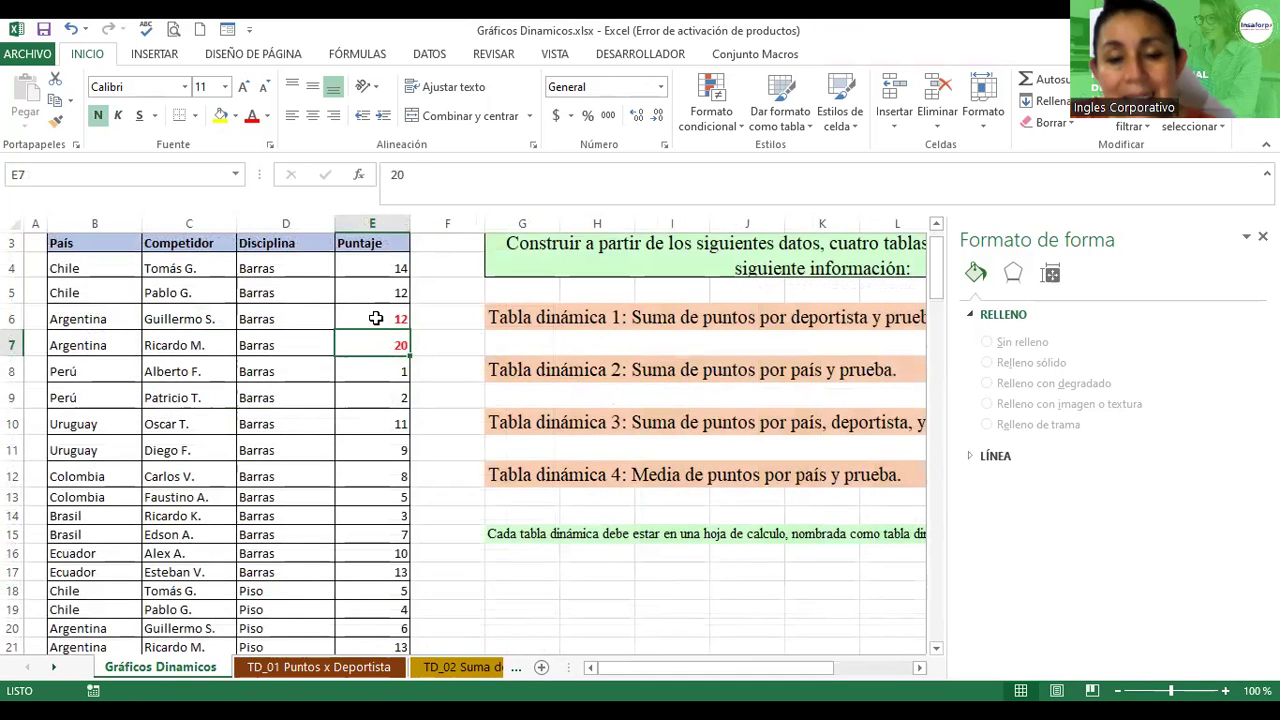
{"action": "left_click", "coordinate": [380, 319]}
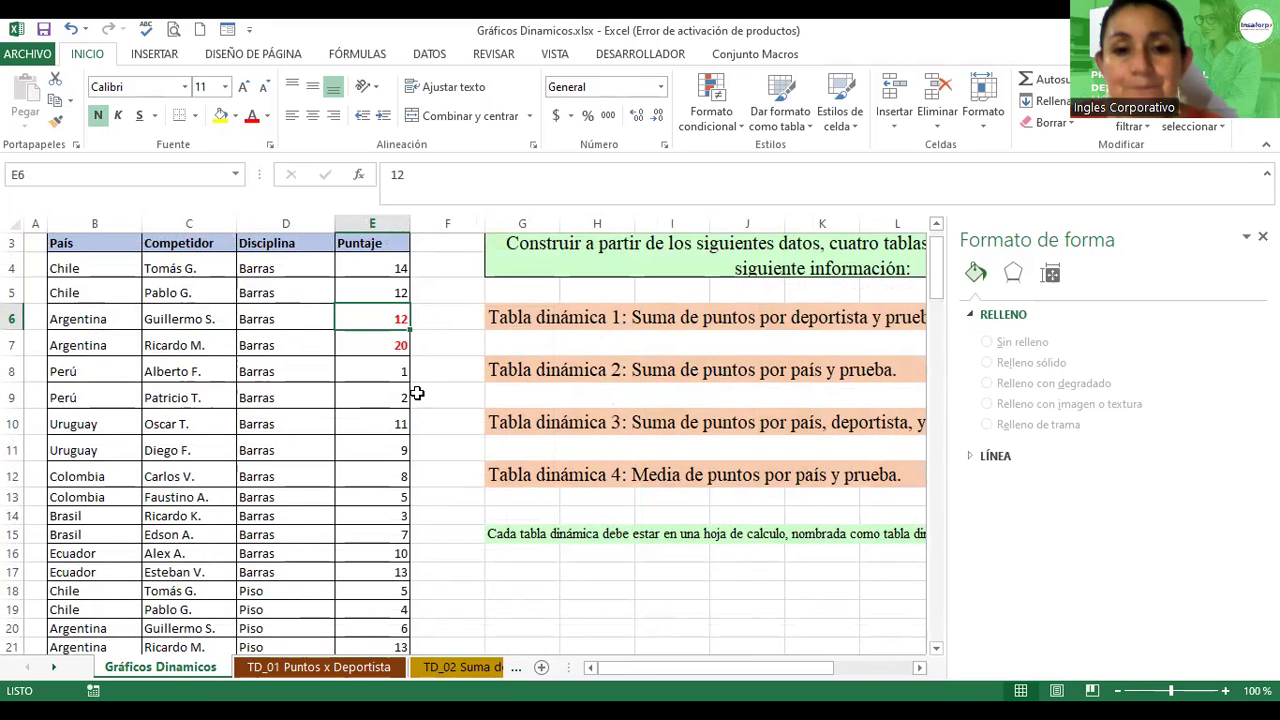
{"action": "left_click", "coordinate": [377, 345]}
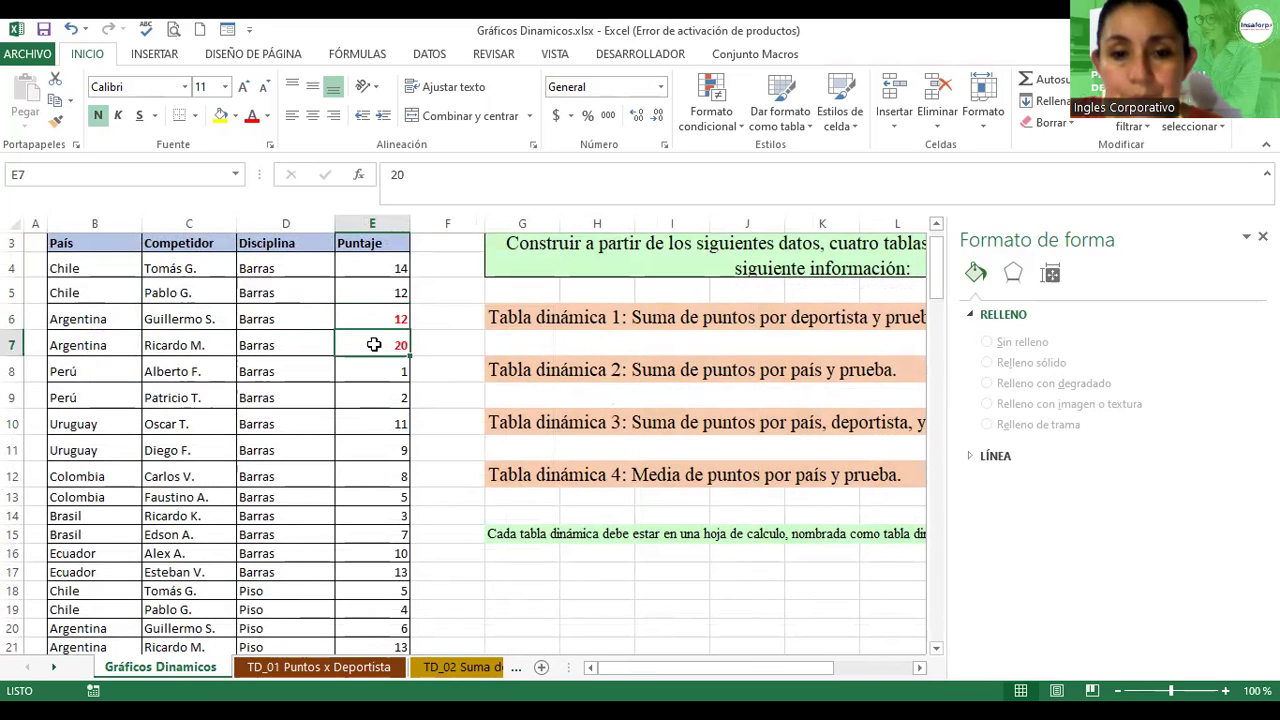
{"action": "left_click", "coordinate": [458, 667]}
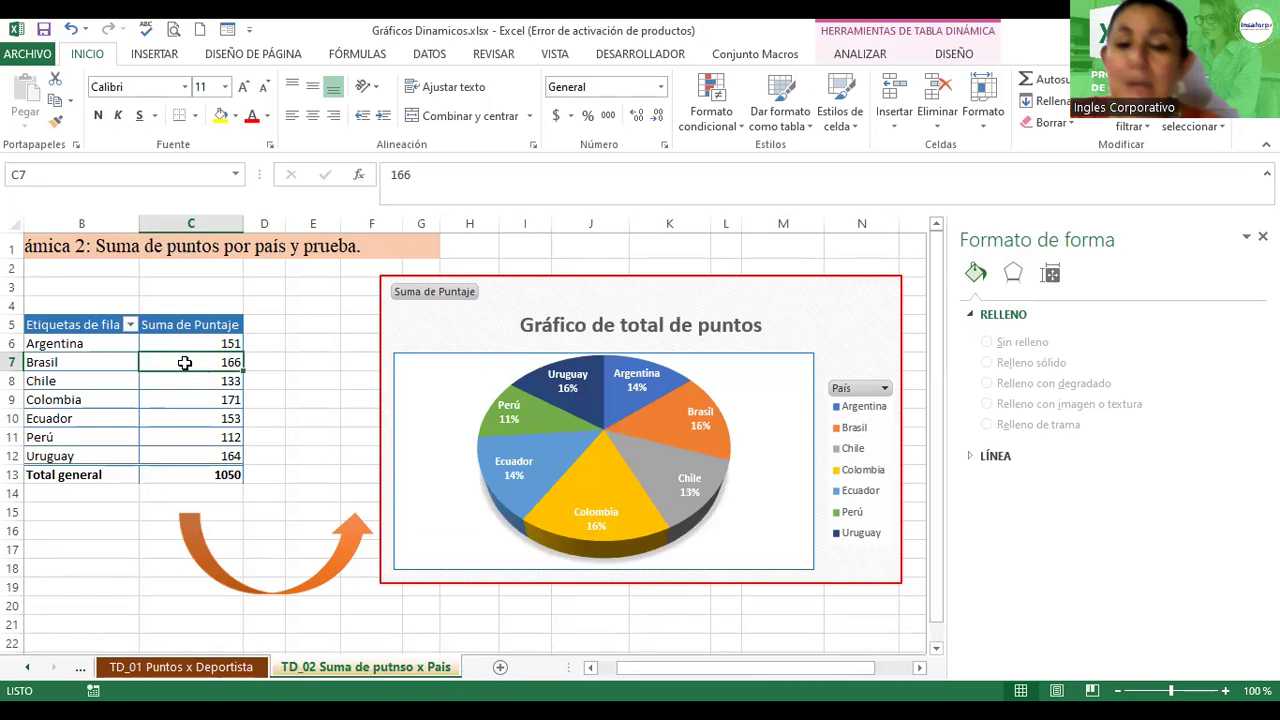
{"action": "mouse_move", "coordinate": [190, 362]}
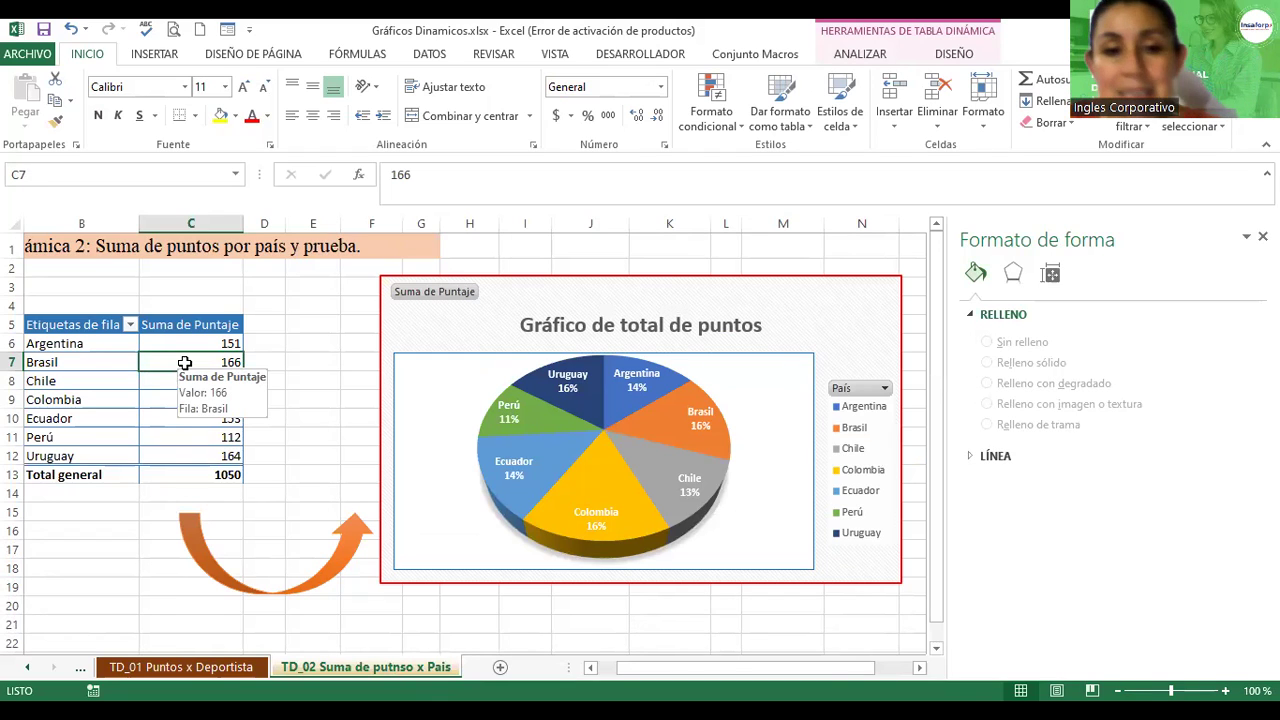
- Refresh the pivot table (Argentina 173, total 1072) and nudge the pie chart lower-left
{"action": "right_click", "coordinate": [186, 368]}
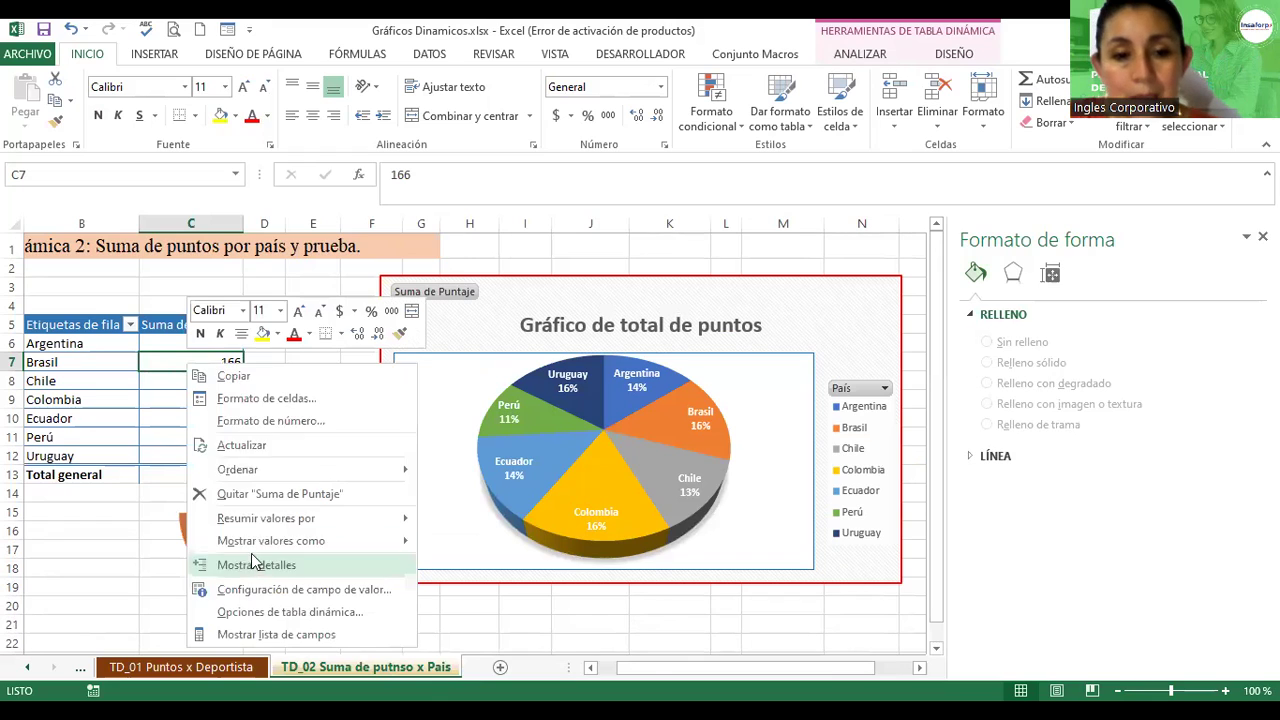
{"action": "left_click", "coordinate": [257, 452]}
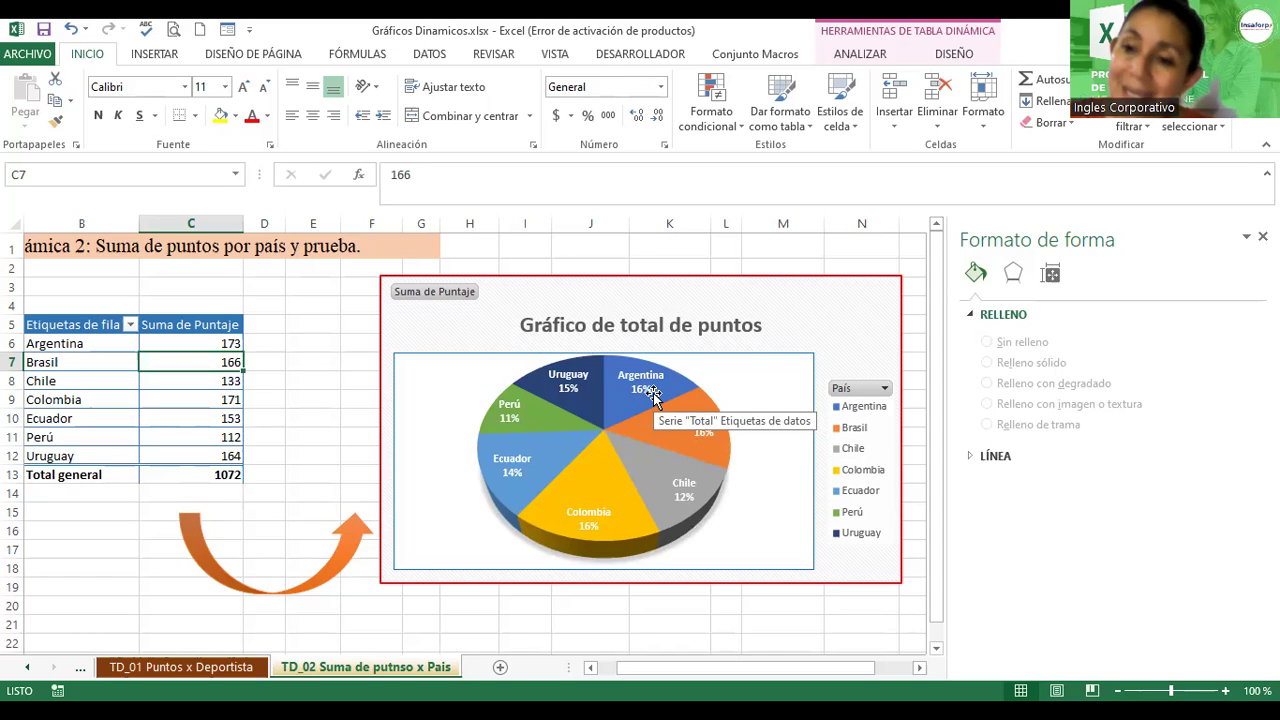
{"action": "left_click", "coordinate": [878, 303]}
{"action": "mouse_move", "coordinate": [908, 284]}
{"action": "left_mouse_down"}
{"action": "mouse_move", "coordinate": [918, 256]}
{"action": "mouse_move", "coordinate": [653, 256]}
{"action": "left_mouse_up"}
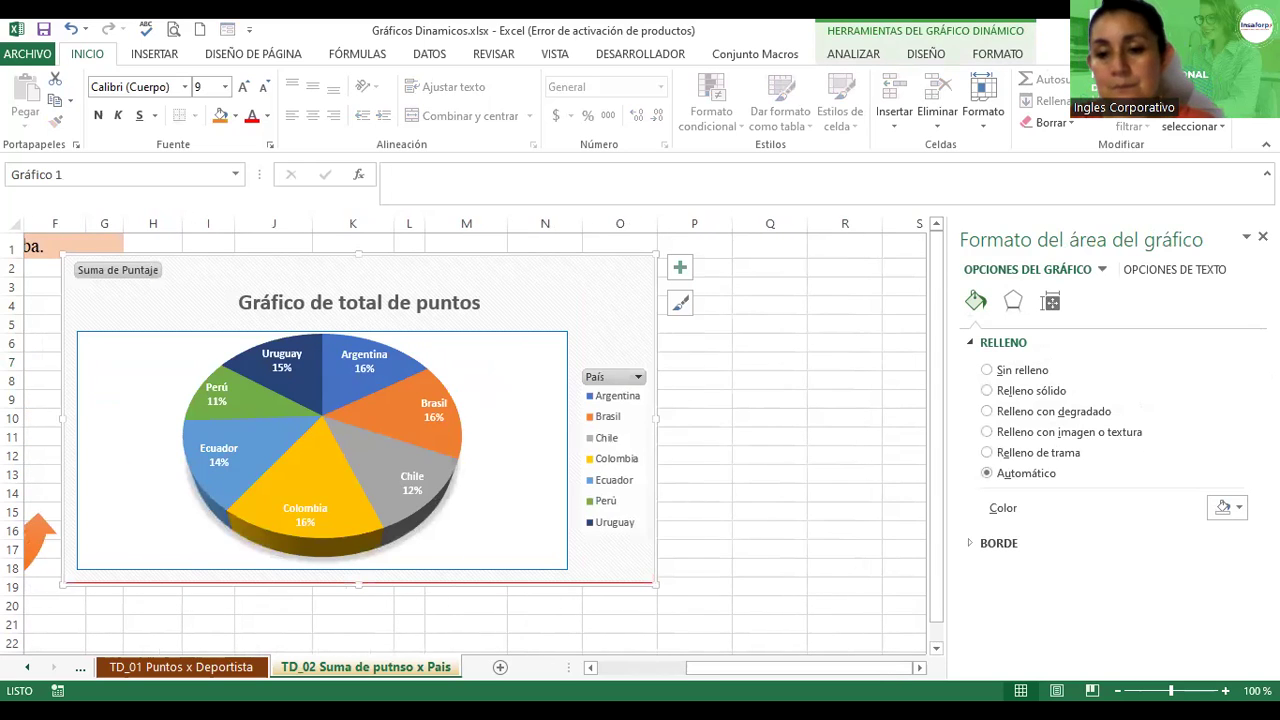
{"action": "left_click_drag", "start_coordinate": [800, 667], "coordinate": [712, 667]}
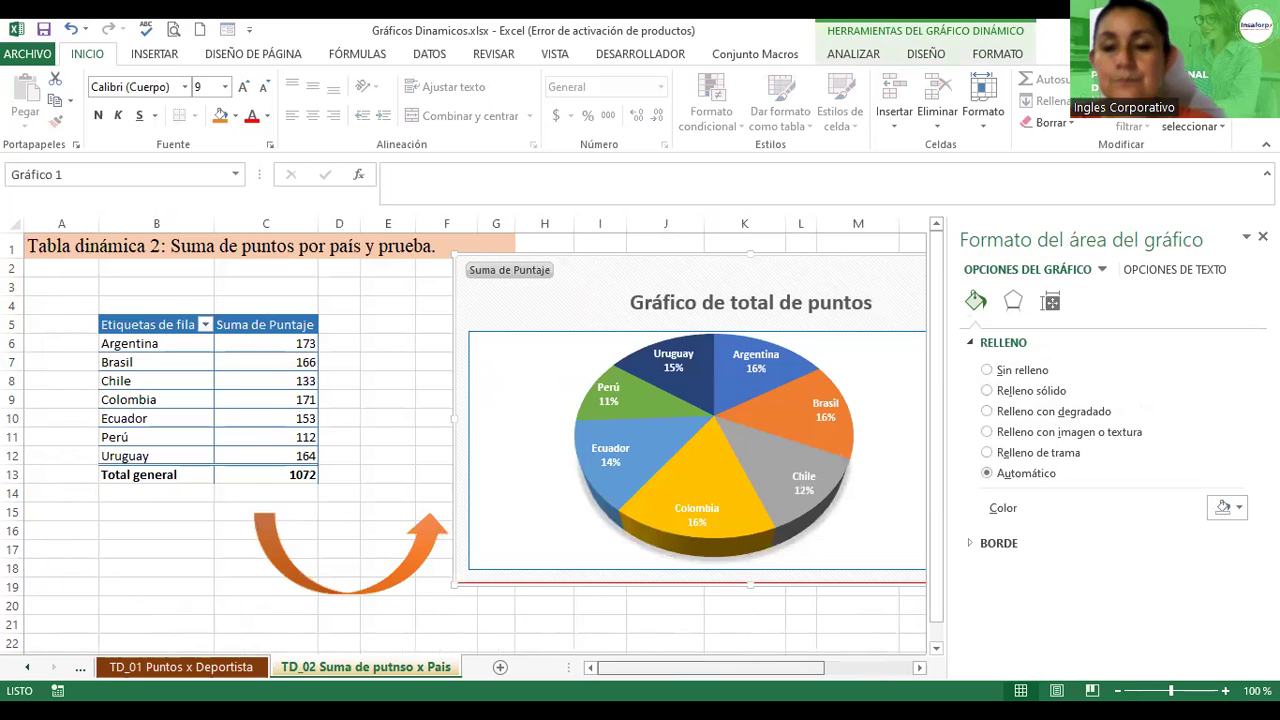
{"action": "left_click_drag", "start_coordinate": [724, 272], "coordinate": [679, 278]}
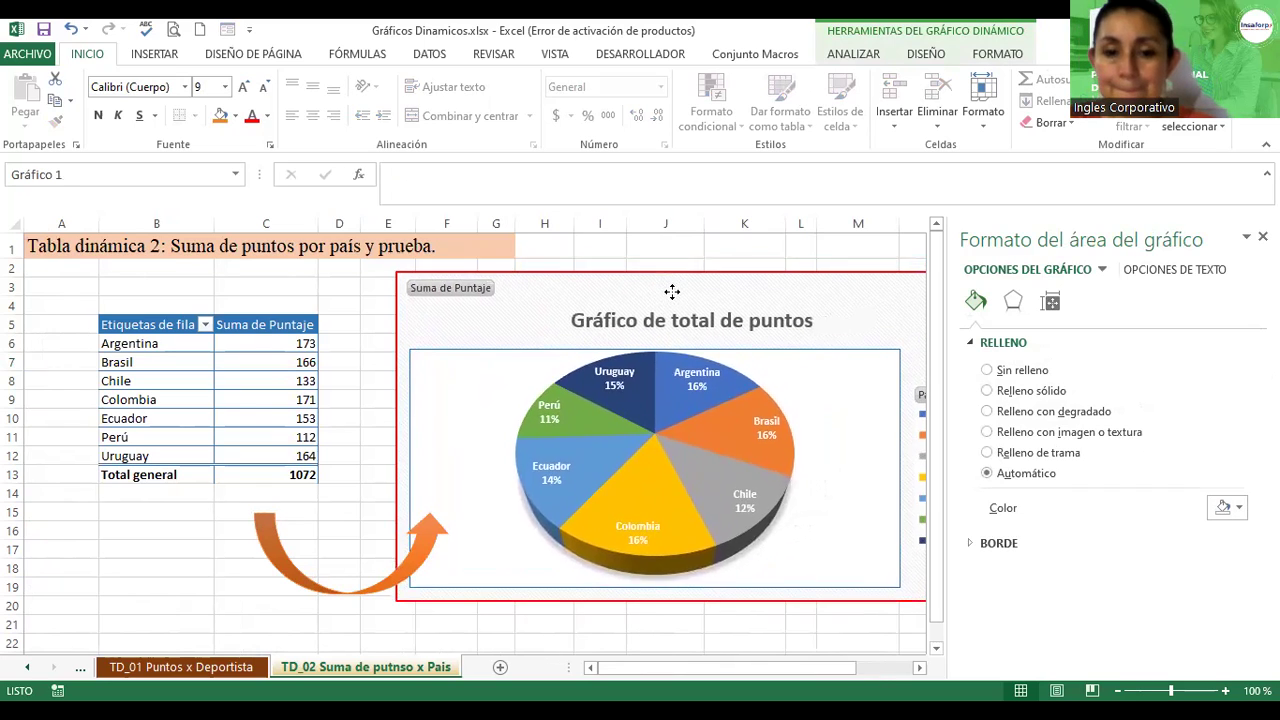
{"action": "left_click_drag", "start_coordinate": [679, 278], "coordinate": [673, 290]}
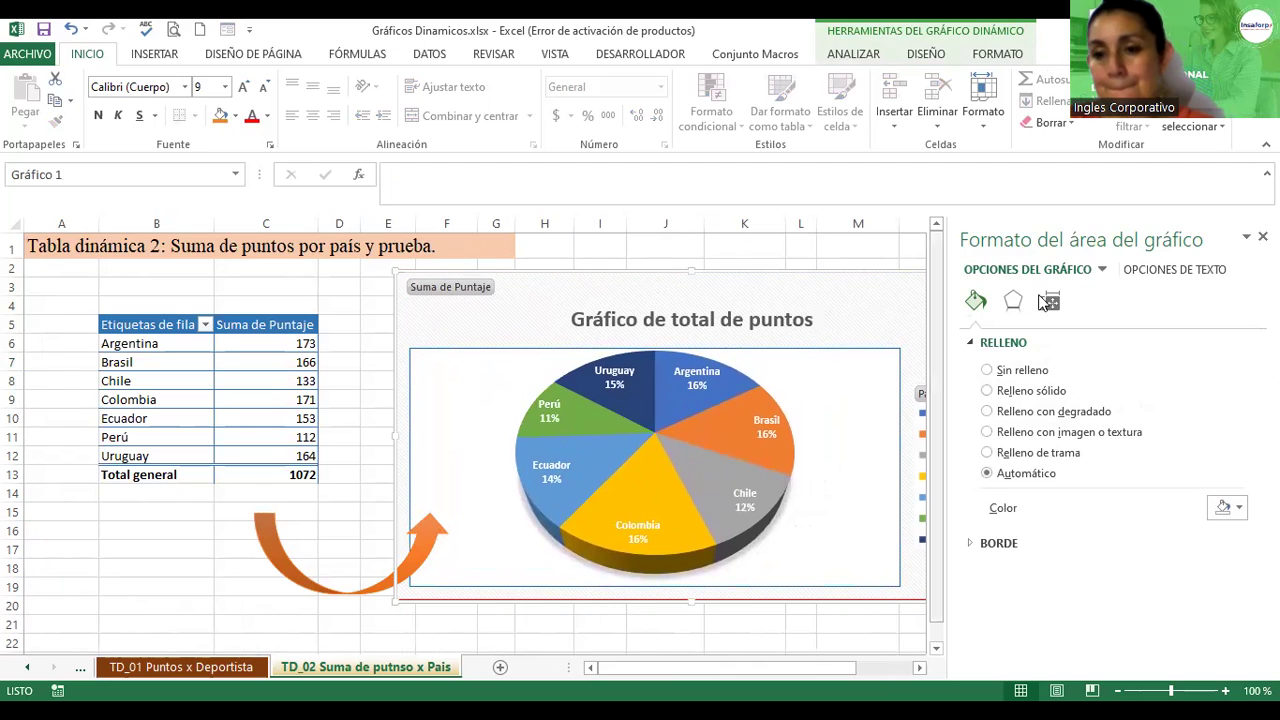
- Narrow the formatting pane and reselect the pie chart
{"action": "left_click_drag", "start_coordinate": [945, 340], "coordinate": [1128, 340]}
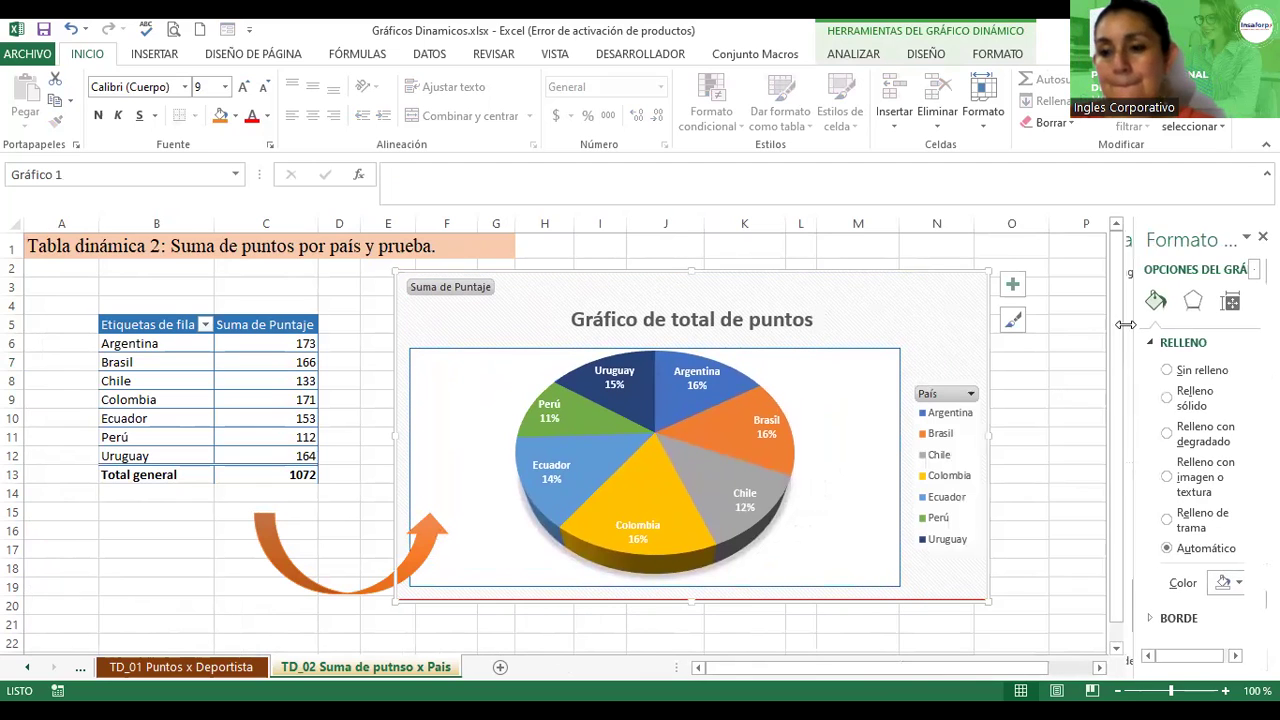
{"action": "left_click", "coordinate": [1022, 421]}
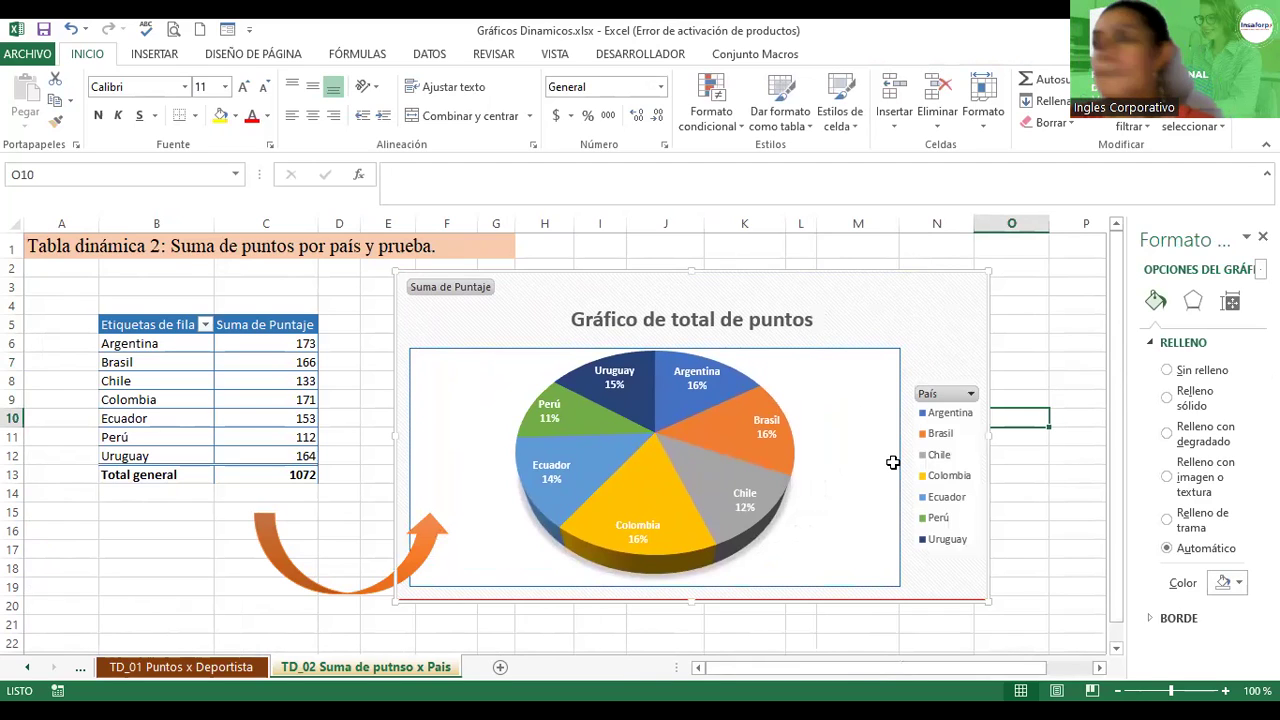
{"action": "left_click", "coordinate": [893, 462]}
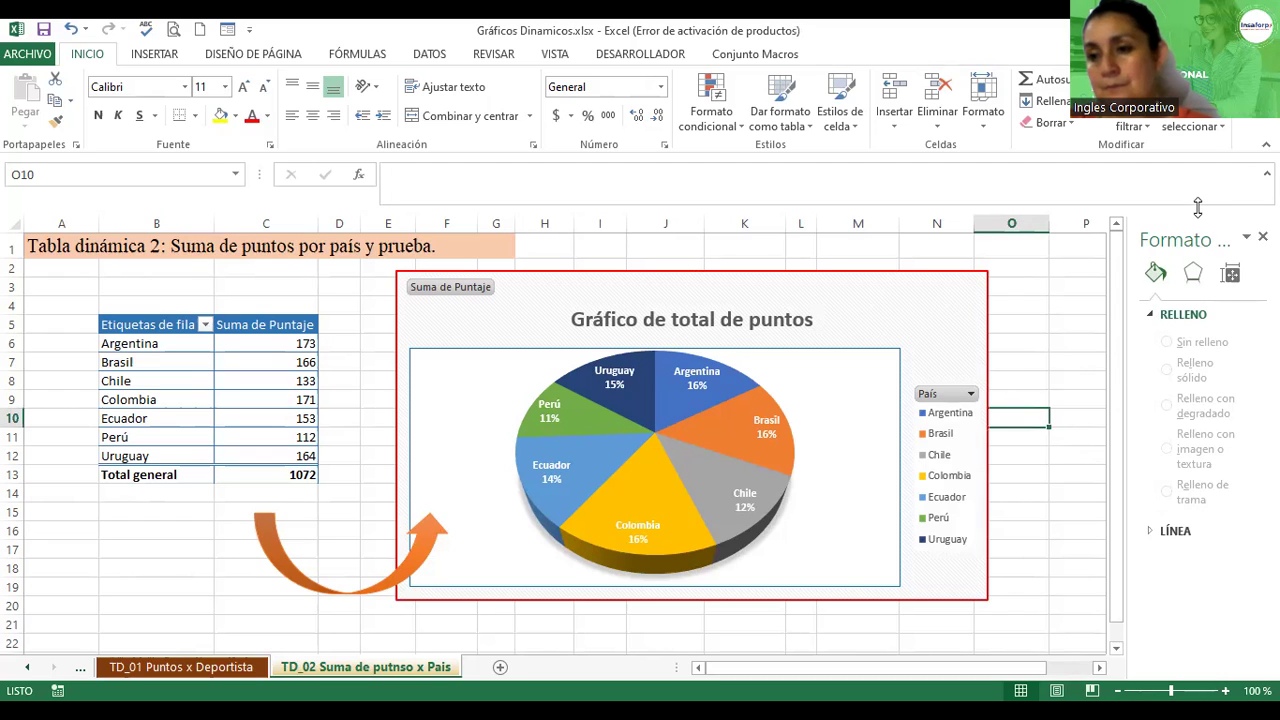
{"action": "key", "text": "F2"}
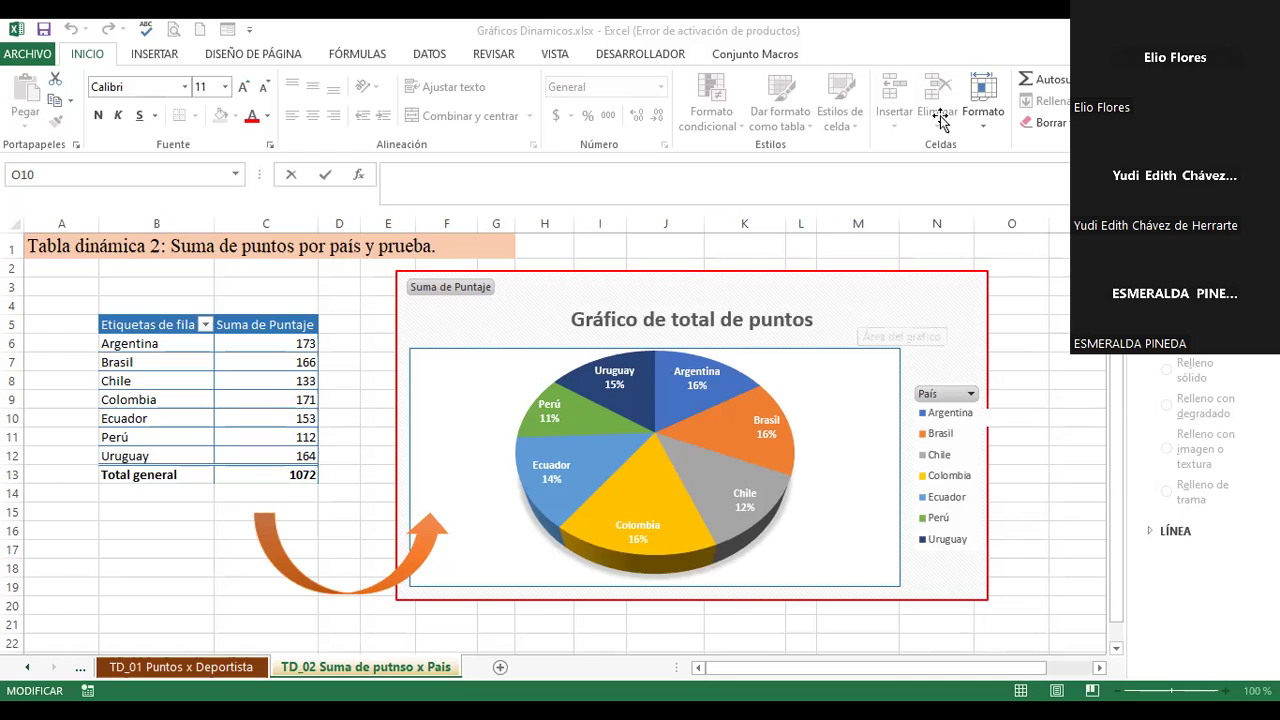
{"action": "key", "text": "Escape"}
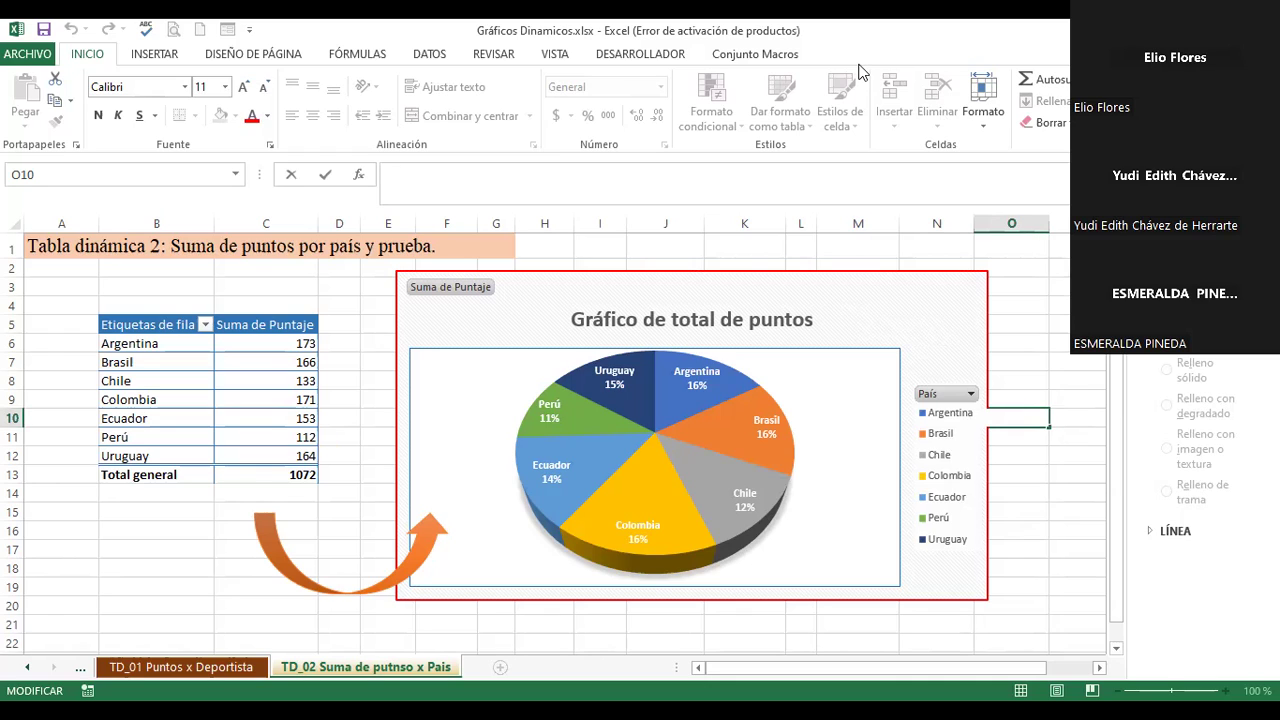
{"action": "key", "text": "Escape"}
{"action": "left_click", "coordinate": [806, 297]}
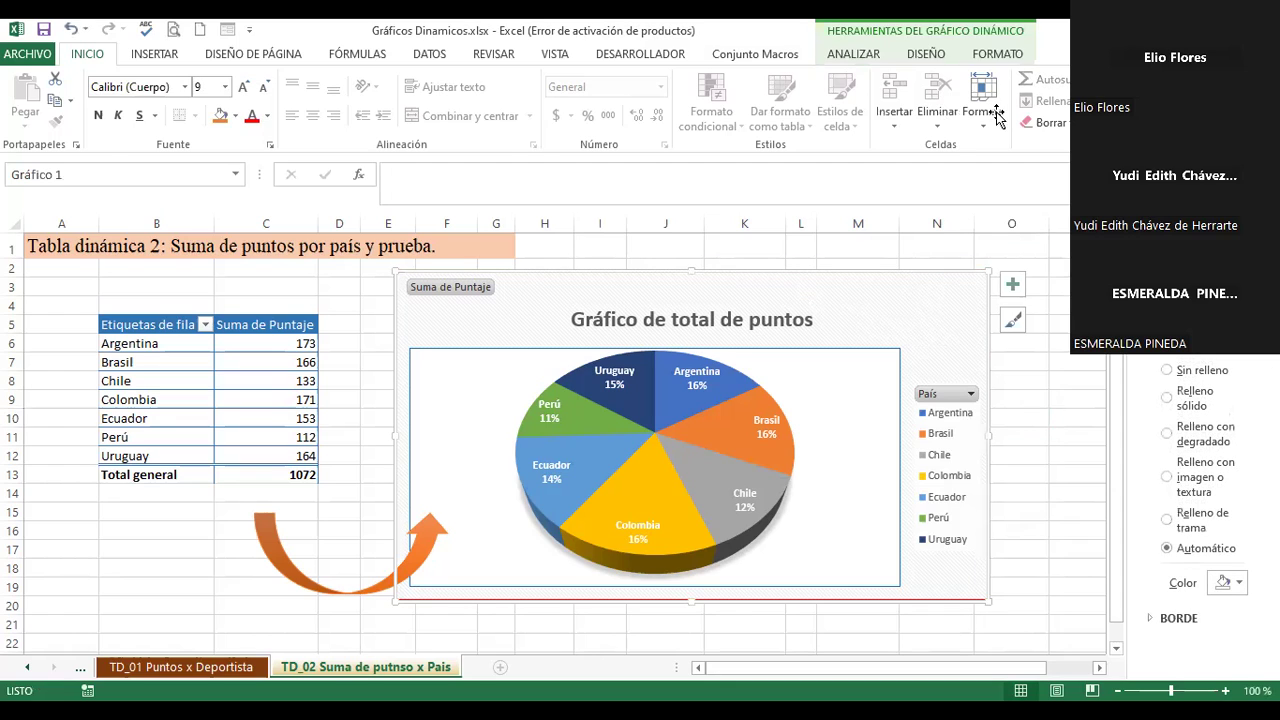
{"action": "left_click", "coordinate": [928, 56]}
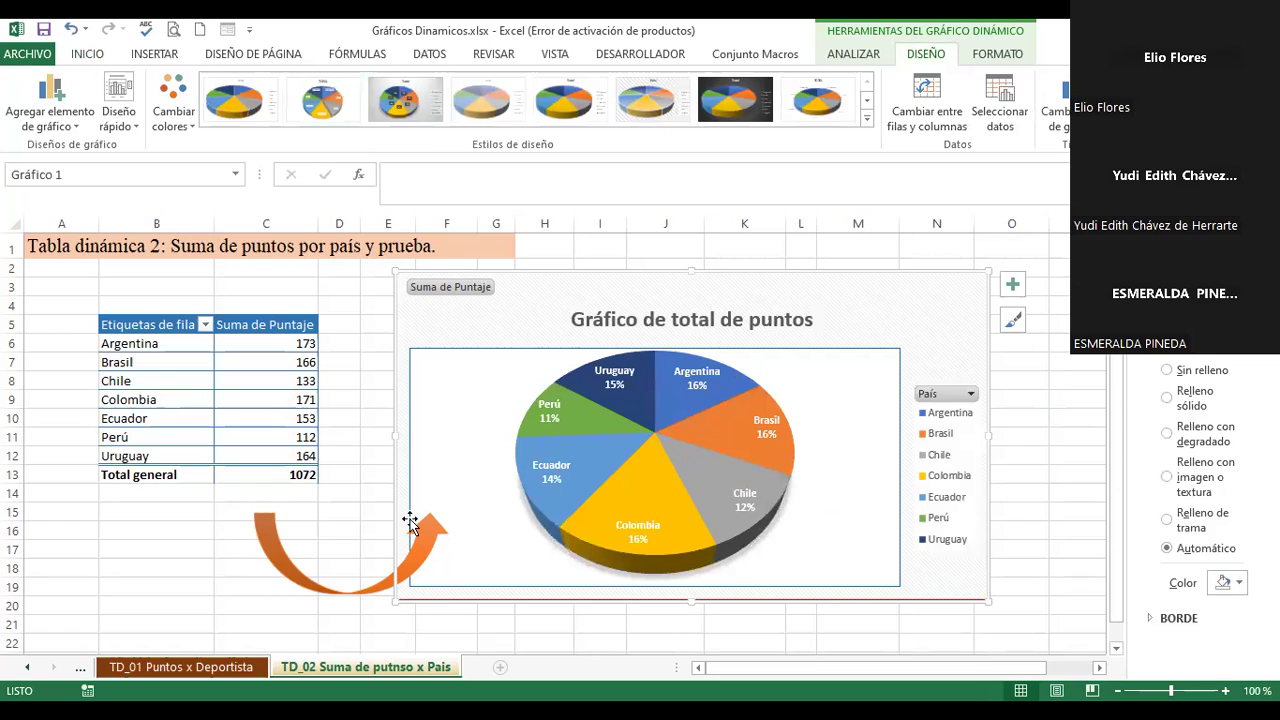
{"action": "left_click", "coordinate": [338, 510]}
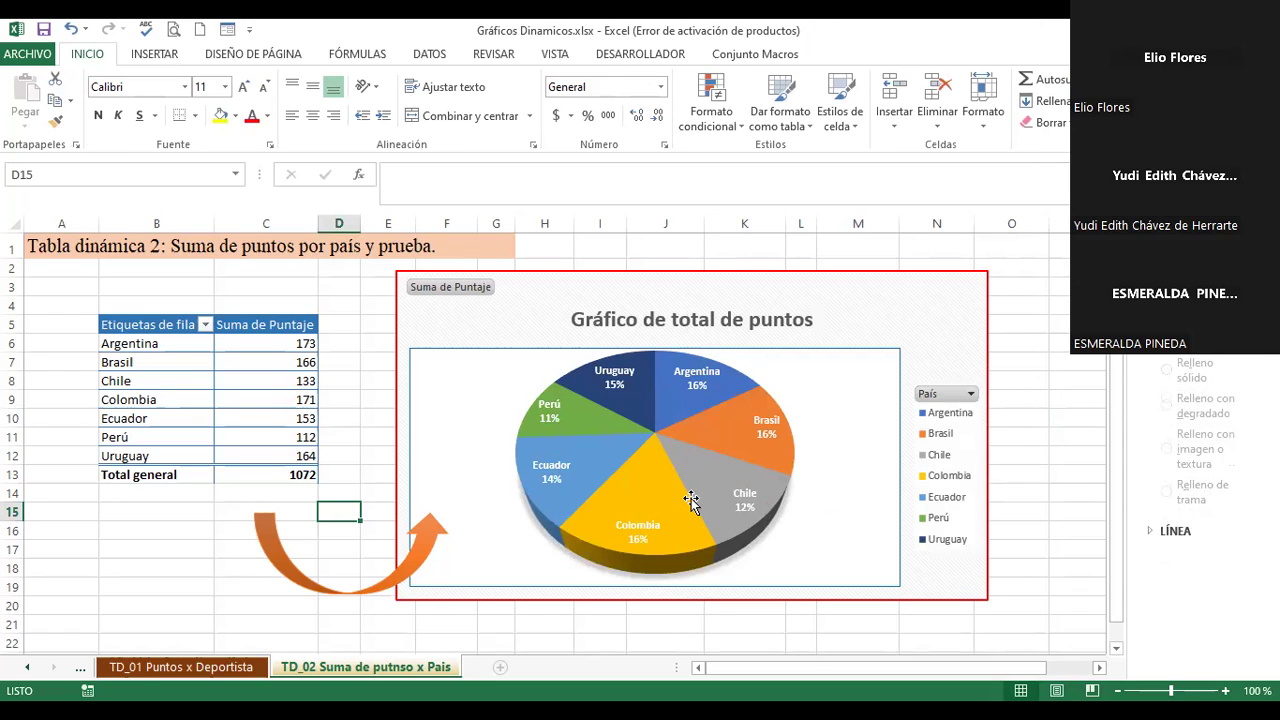
{"action": "left_click", "coordinate": [80, 666]}
- Copy the Tabla dinámica 3 instruction from G10 into A1 of Hoja3
{"action": "left_click", "coordinate": [88, 666]}
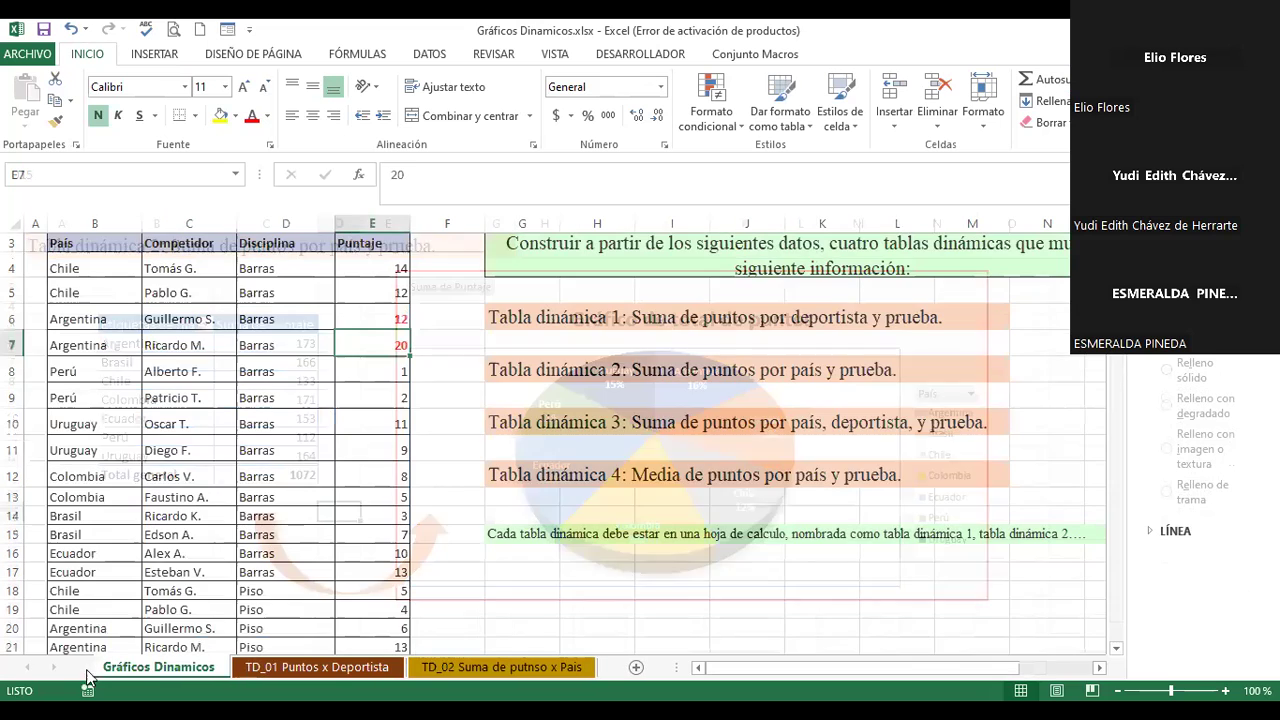
{"action": "left_click", "coordinate": [580, 421]}
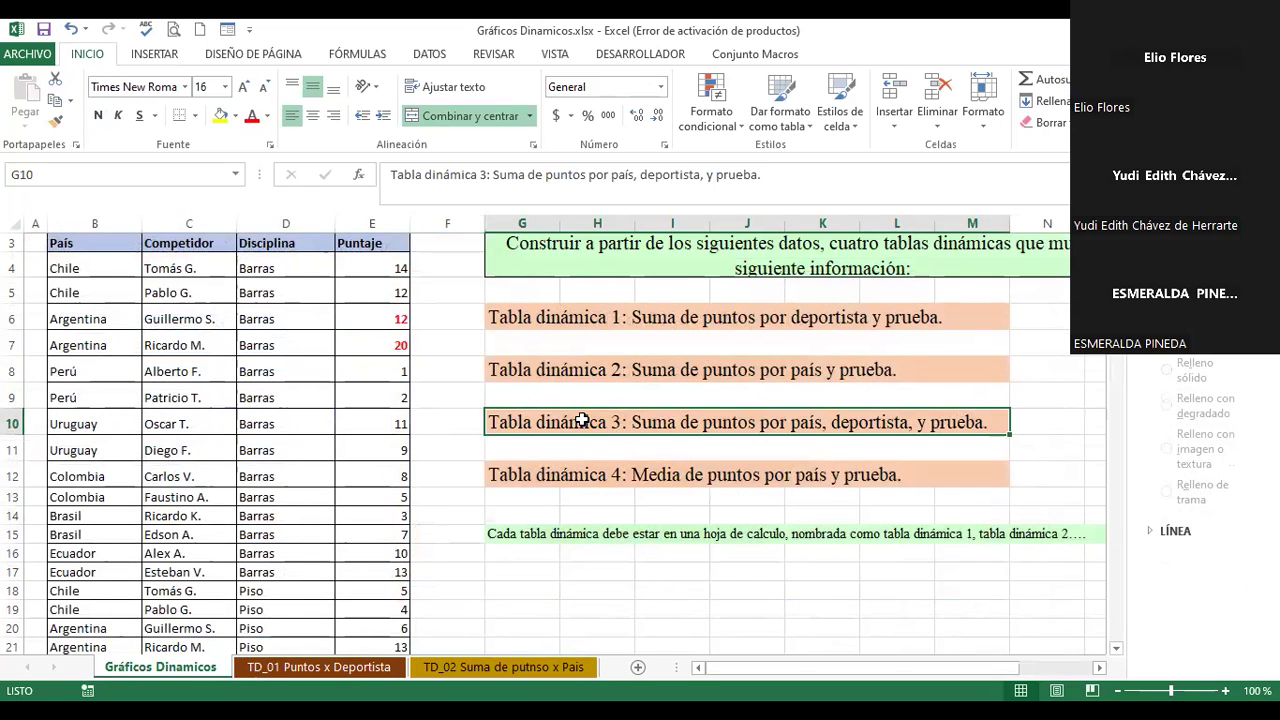
{"action": "key", "text": "ctrl+c"}
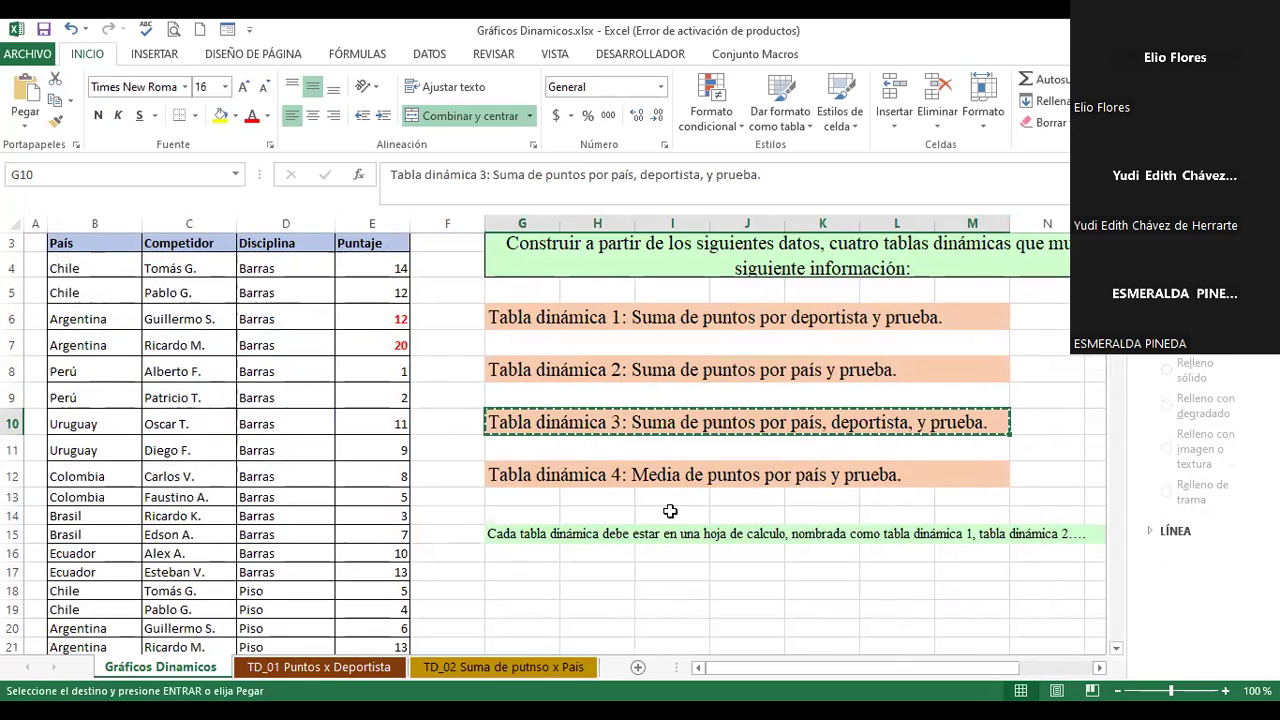
{"action": "left_click", "coordinate": [637, 668]}
{"action": "key", "text": "ctrl+v"}
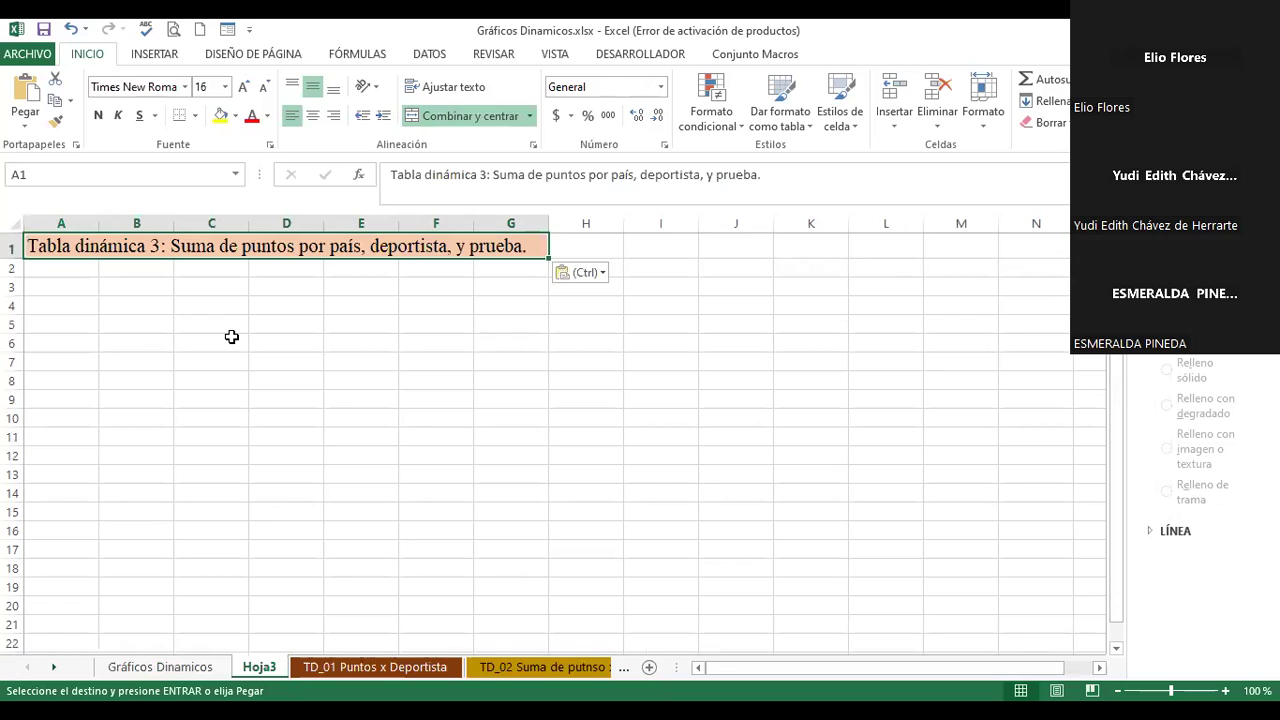
{"action": "left_click", "coordinate": [222, 332]}
- Start a new pivot table from the Gráficos Dinamicos data range
{"action": "left_click", "coordinate": [160, 667]}
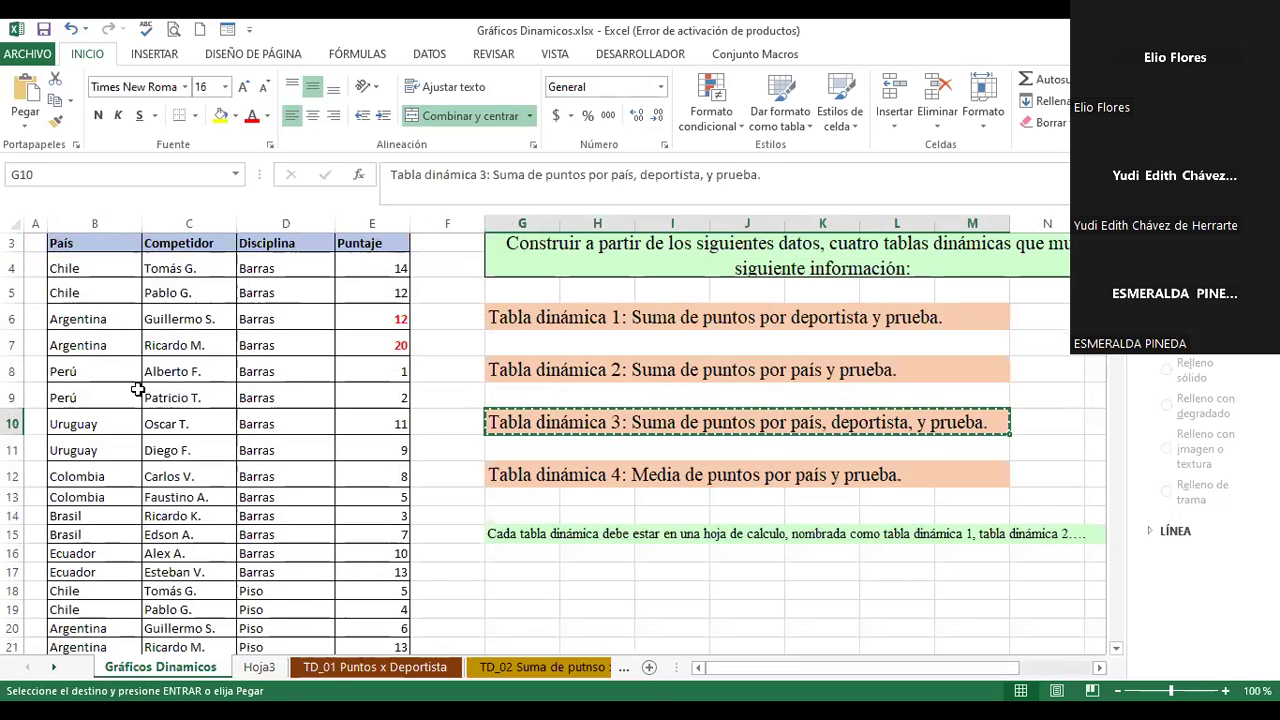
{"action": "left_click", "coordinate": [160, 397]}
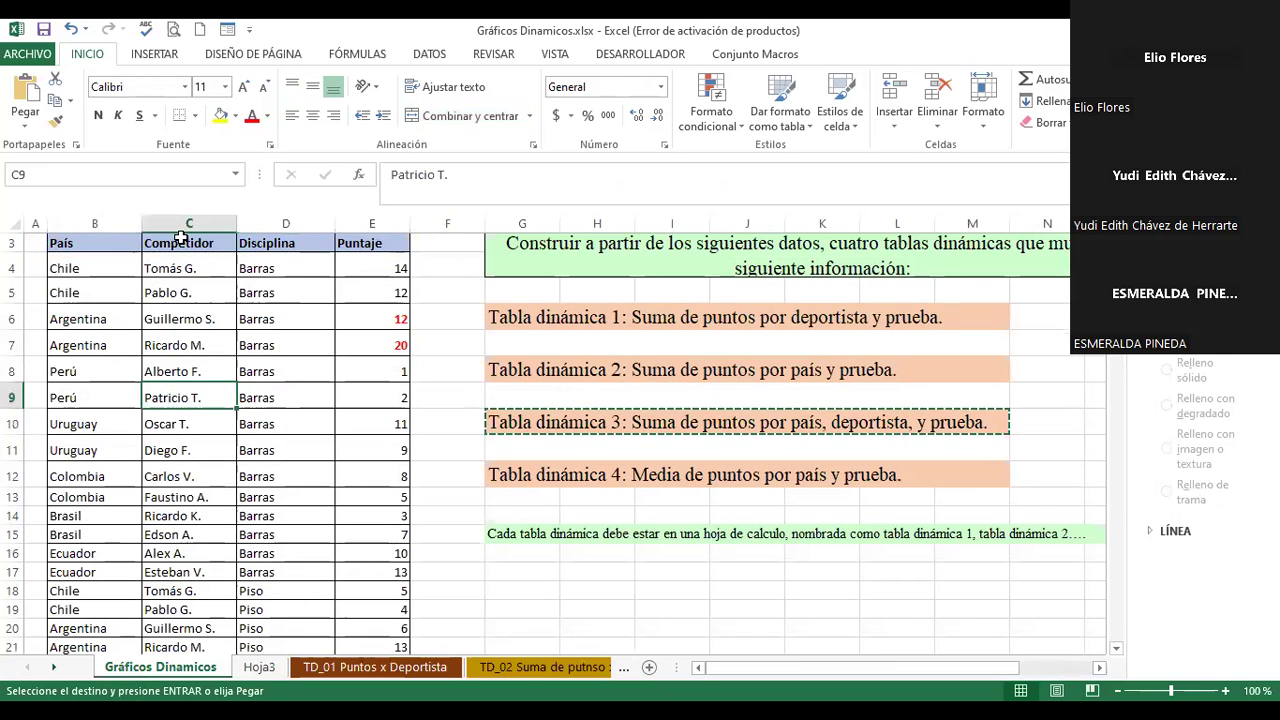
{"action": "left_click", "coordinate": [145, 56]}
{"action": "left_click", "coordinate": [37, 100]}
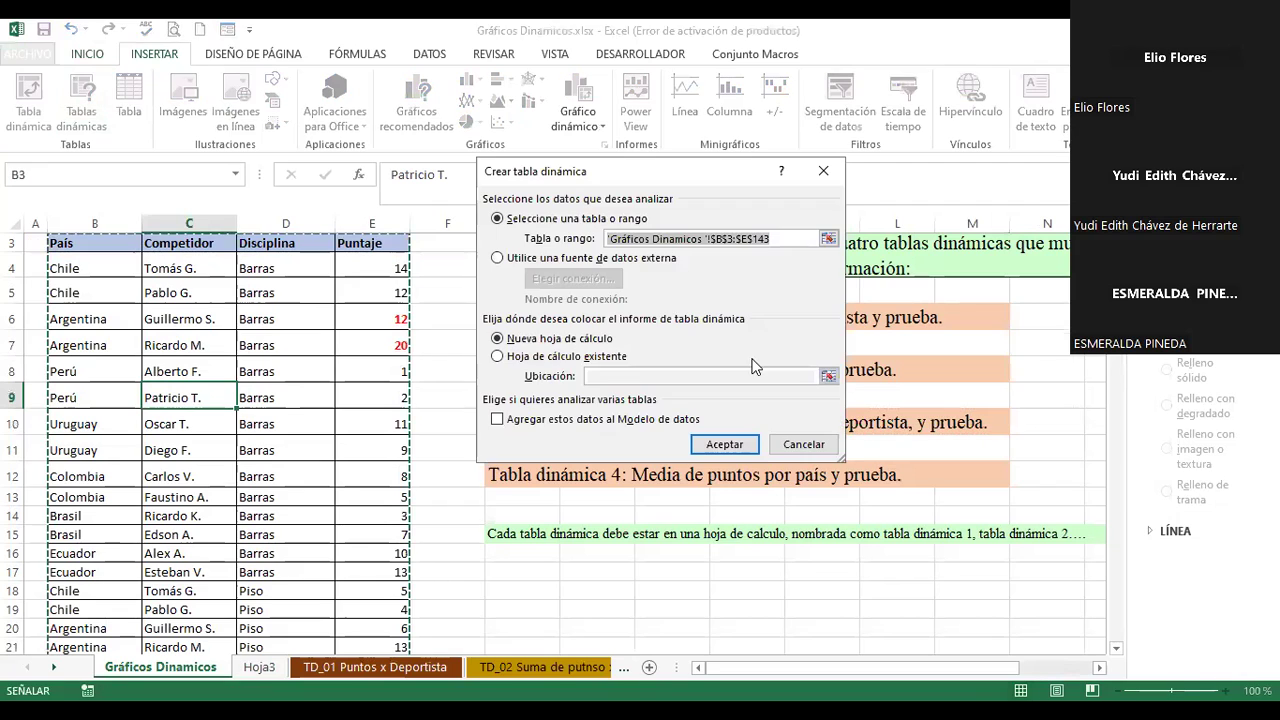
- Place the new pivot table on the existing sheet at Hoja3!$B$5 and create it
{"action": "left_click", "coordinate": [541, 358]}
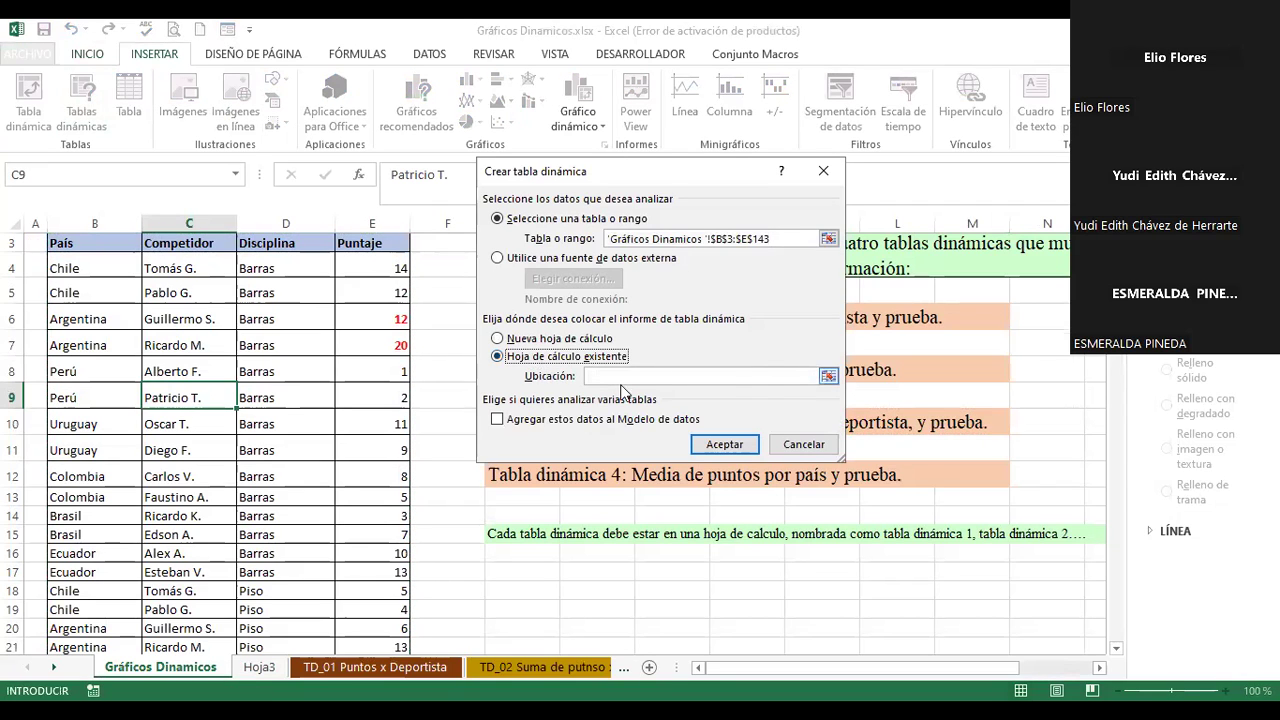
{"action": "left_click", "coordinate": [812, 376]}
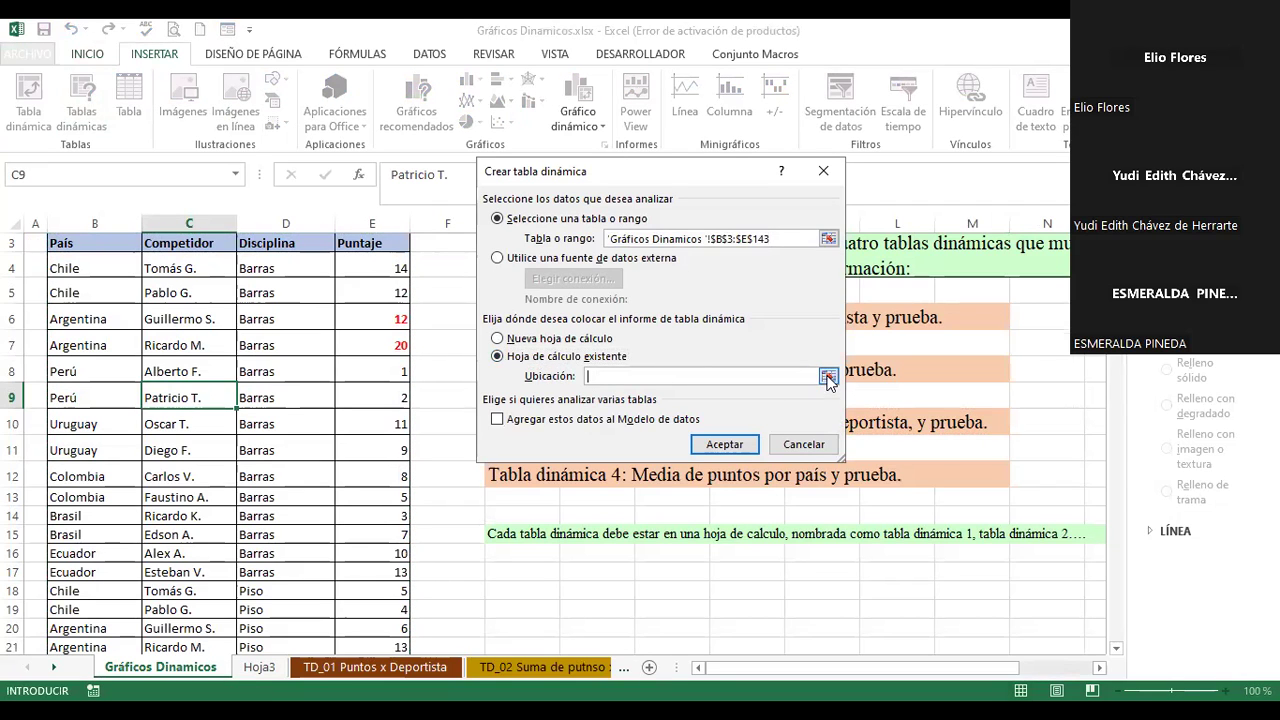
{"action": "left_click", "coordinate": [262, 667]}
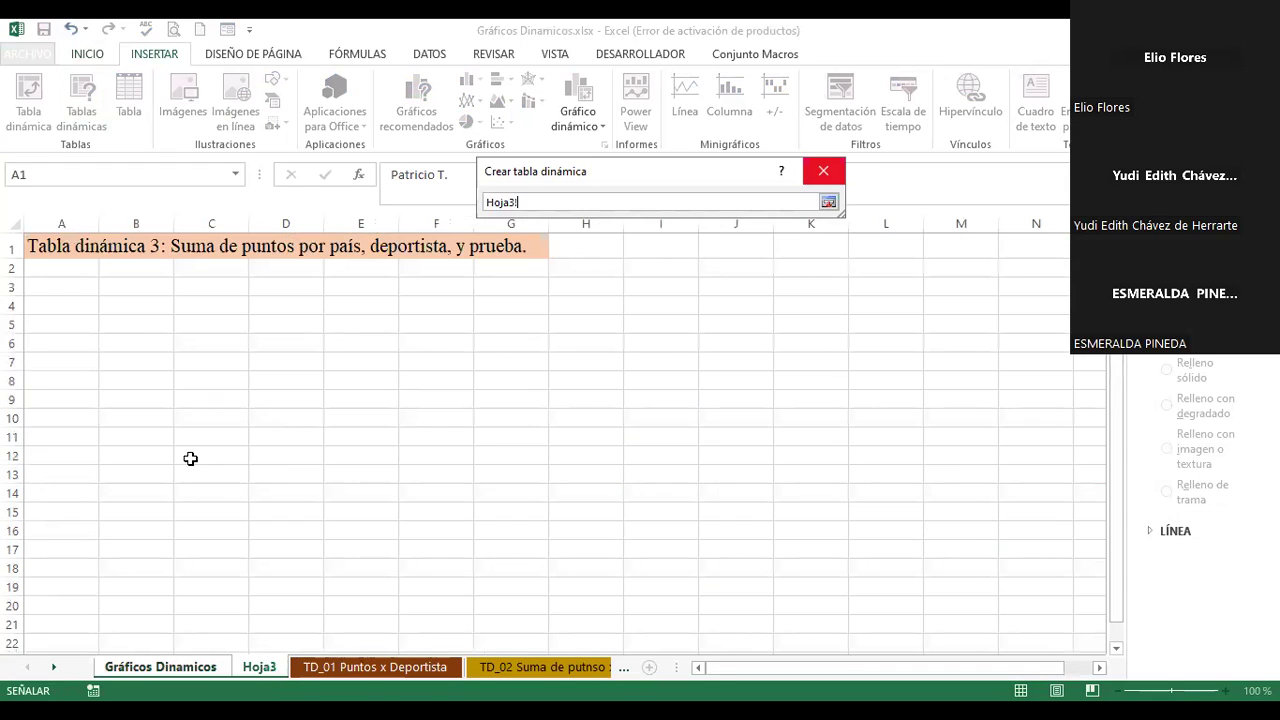
{"action": "left_click", "coordinate": [142, 329]}
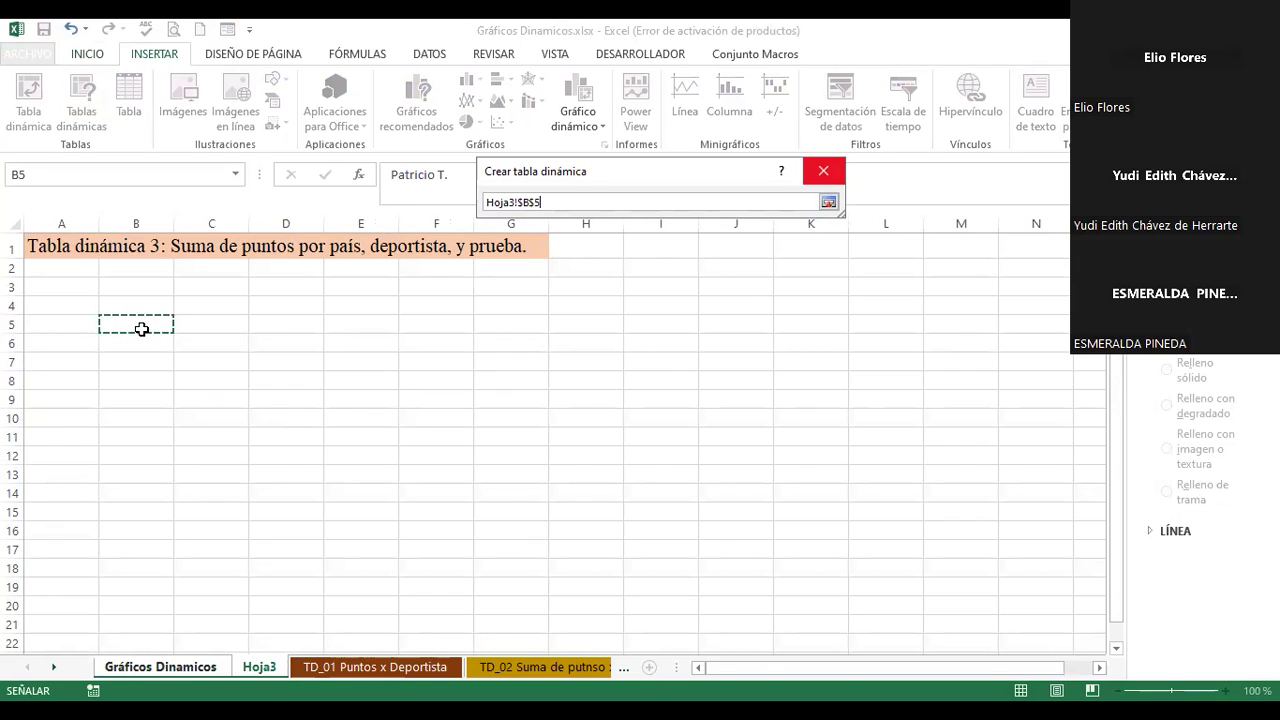
{"action": "key", "text": "Return"}
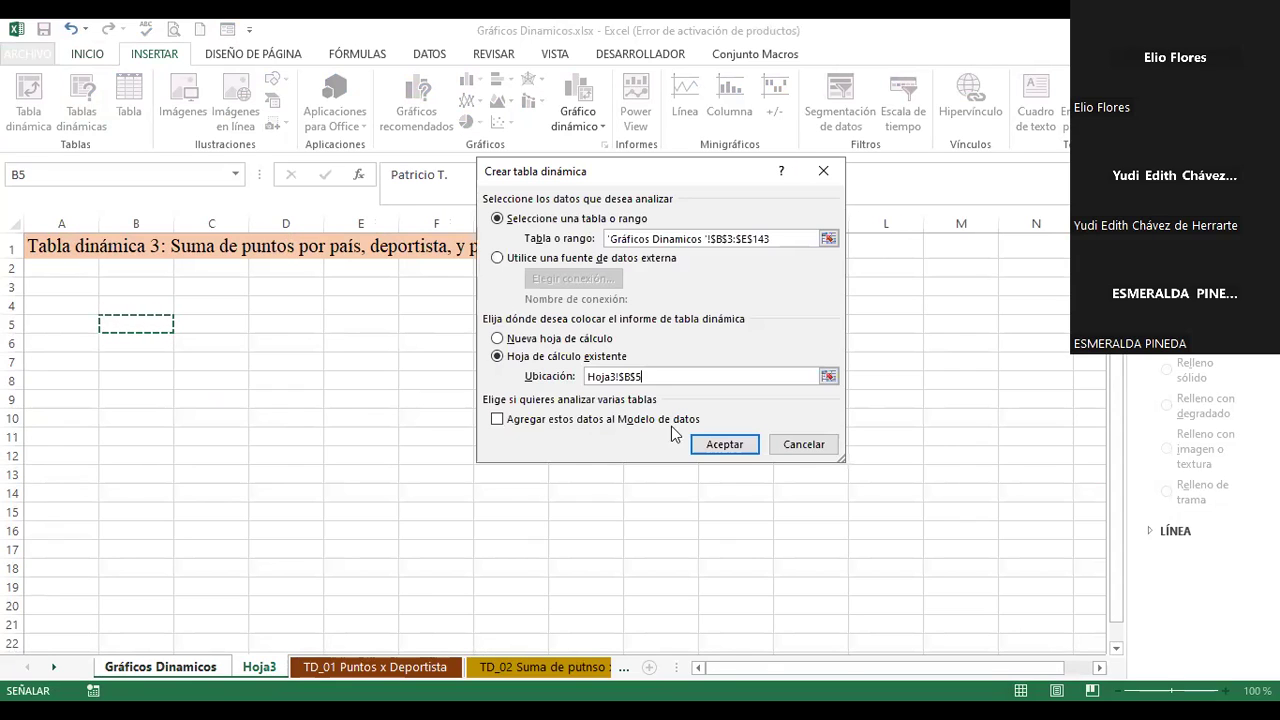
{"action": "left_click", "coordinate": [728, 446]}
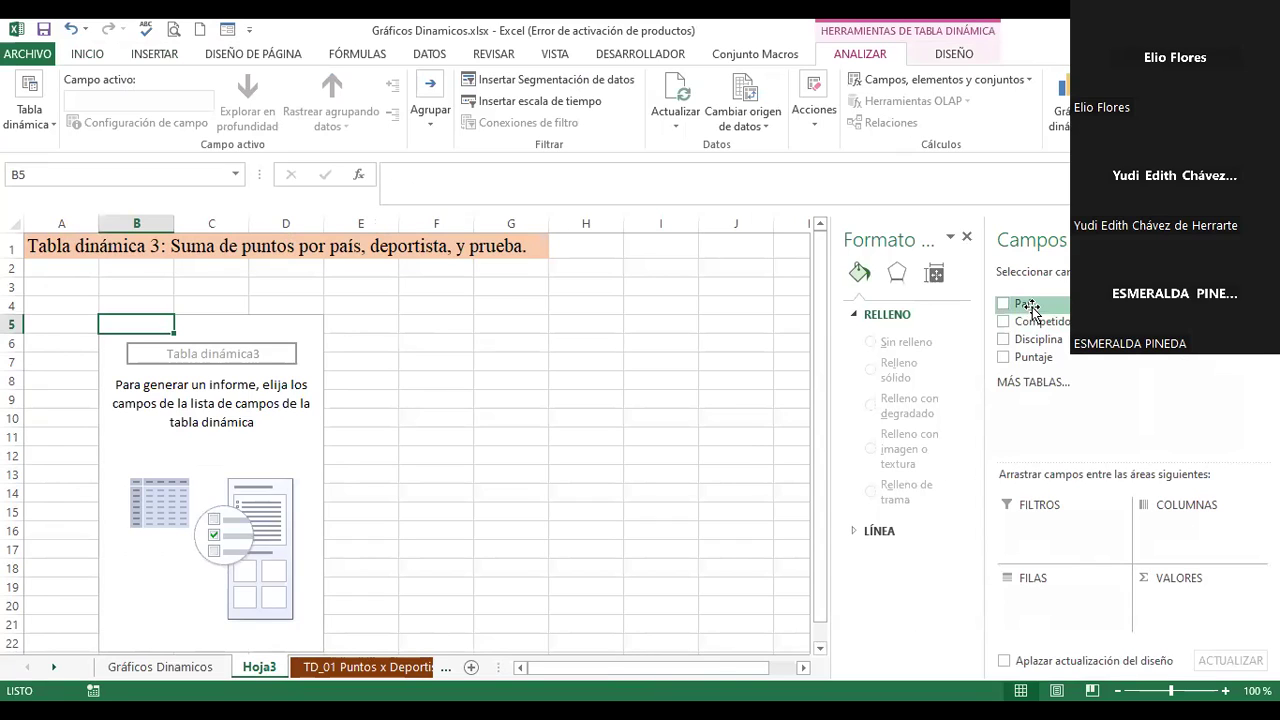
- Sum Puntaje per Competidor, with Disciplina moved to the report filter
{"action": "left_click_drag", "start_coordinate": [1035, 360], "coordinate": [1188, 614]}
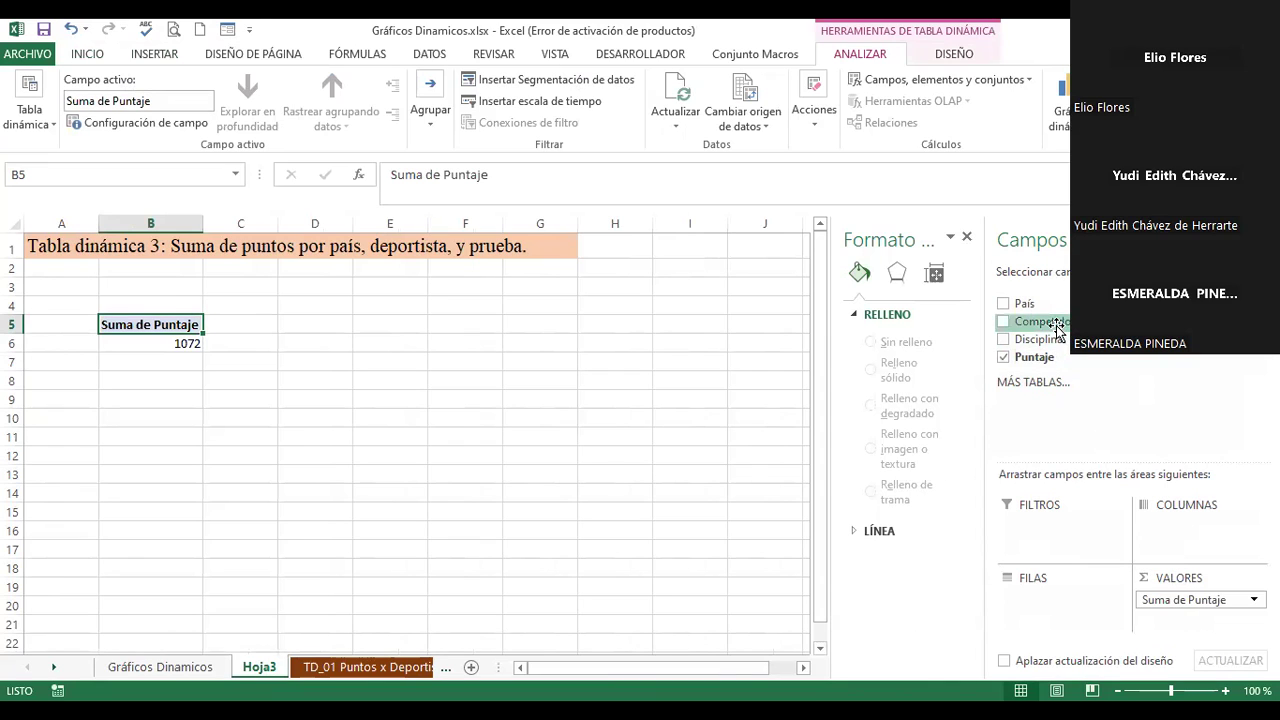
{"action": "left_click_drag", "start_coordinate": [1057, 328], "coordinate": [1080, 541]}
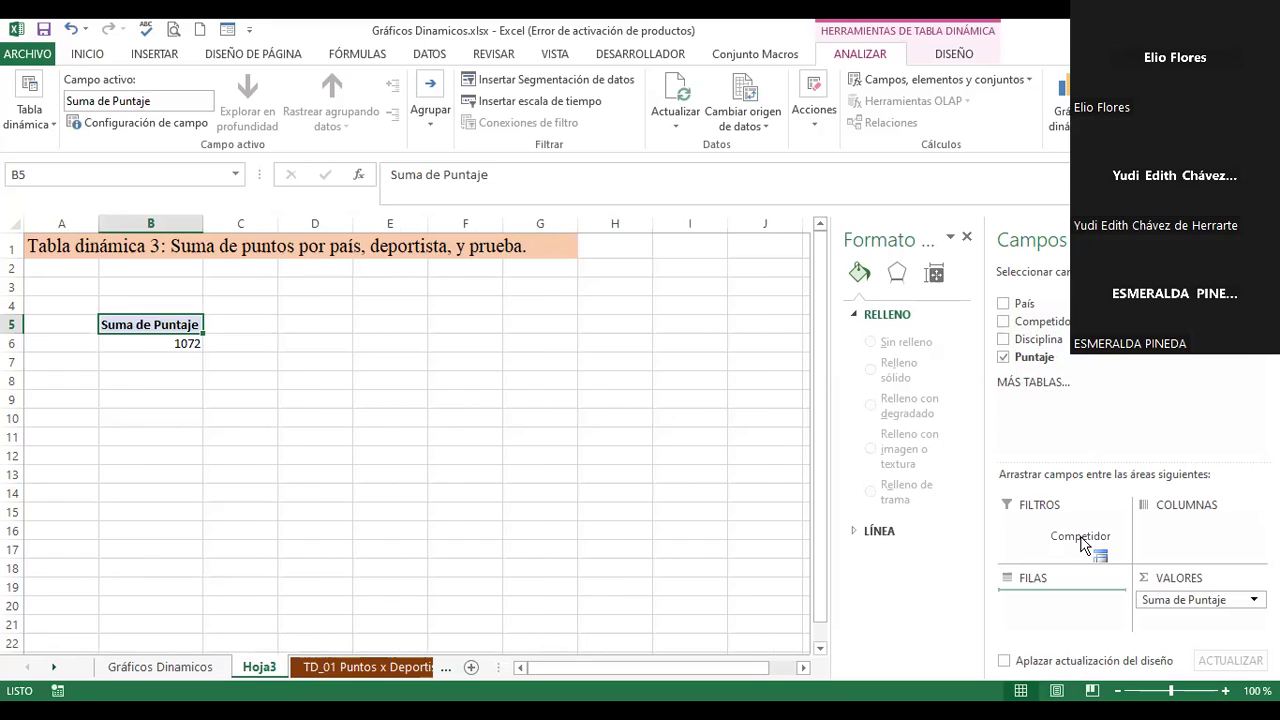
{"action": "mouse_move", "coordinate": [1082, 543]}
{"action": "left_mouse_down"}
{"action": "mouse_move", "coordinate": [1040, 355]}
{"action": "mouse_move", "coordinate": [1170, 547]}
{"action": "left_mouse_up"}
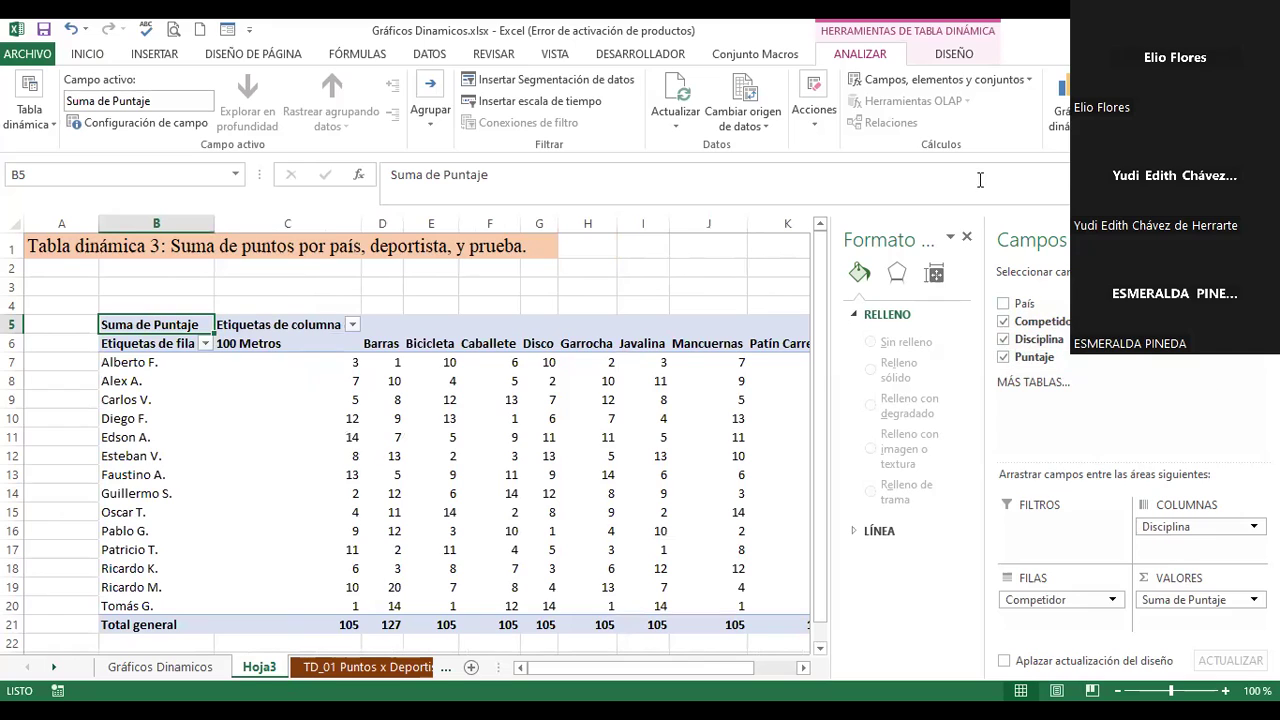
{"action": "left_click_drag", "start_coordinate": [1203, 533], "coordinate": [1072, 533]}
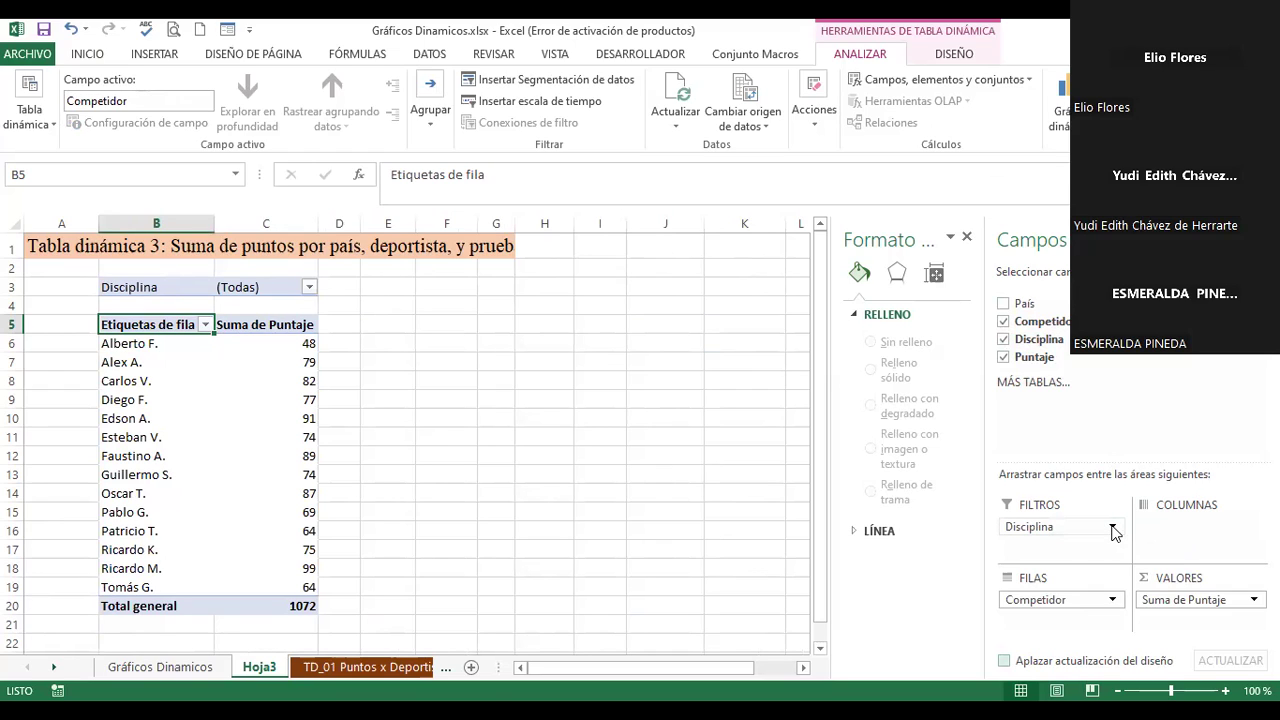
- Review the Disciplina filter choices and the TD_01 sheet, then return to Hoja3
{"action": "left_click", "coordinate": [309, 287]}
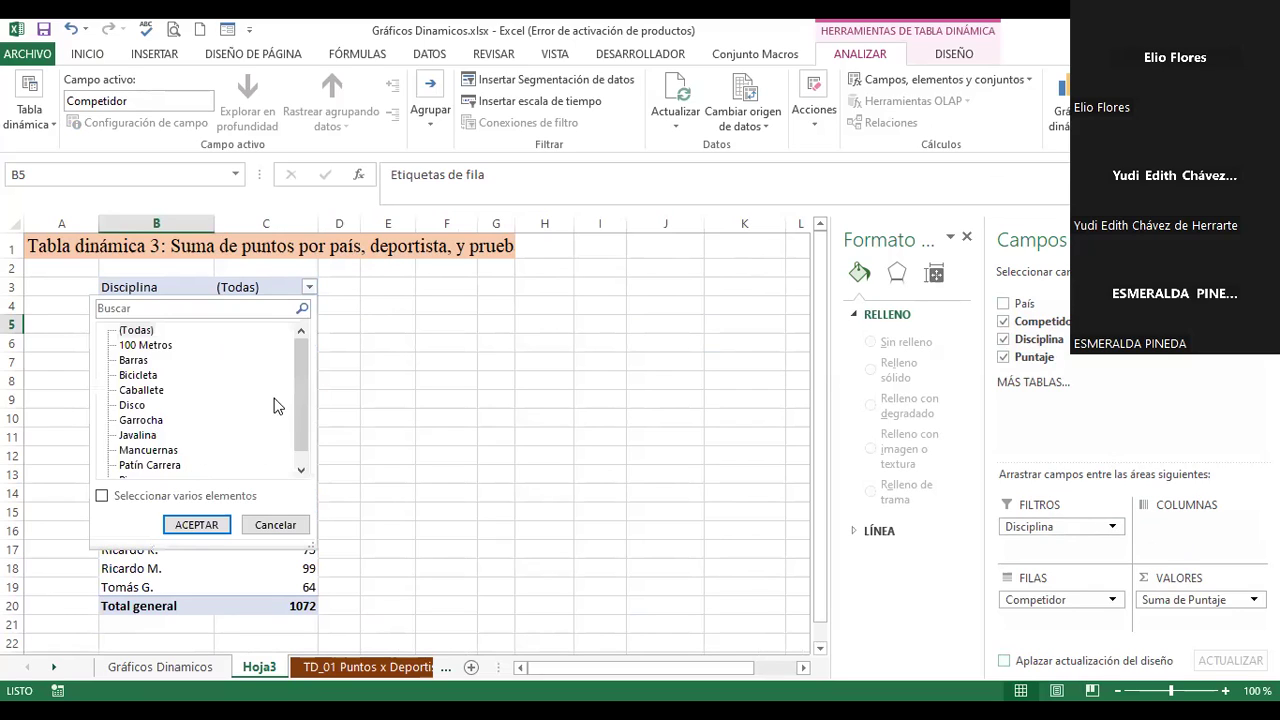
{"action": "scroll", "coordinate": [298, 386], "scroll_direction": "down", "scroll_amount": 1}
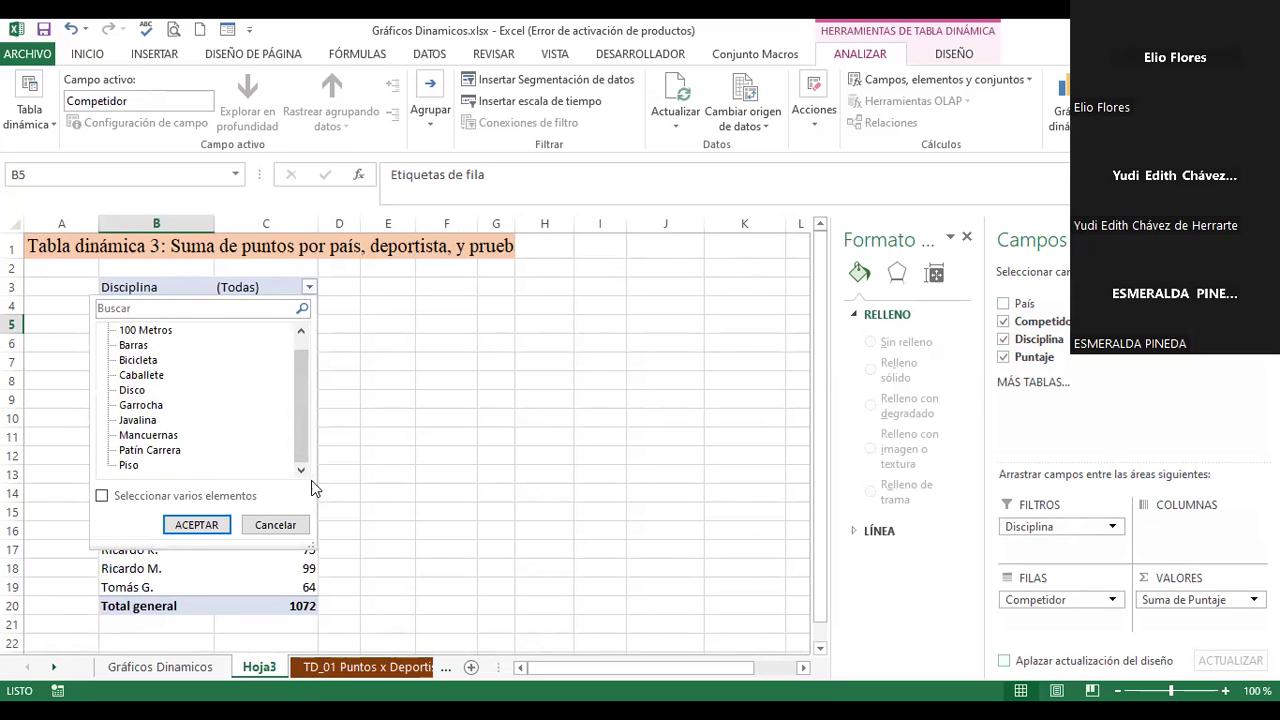
{"action": "left_click", "coordinate": [482, 394]}
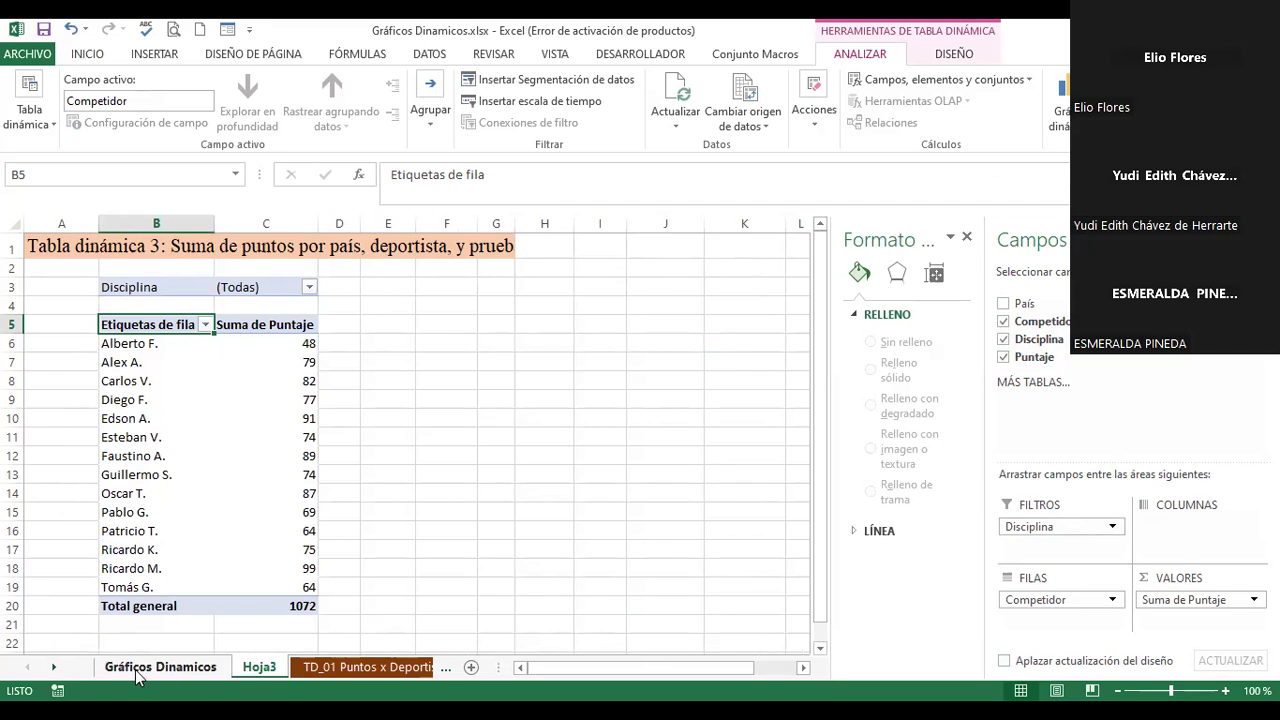
{"action": "left_click", "coordinate": [400, 667]}
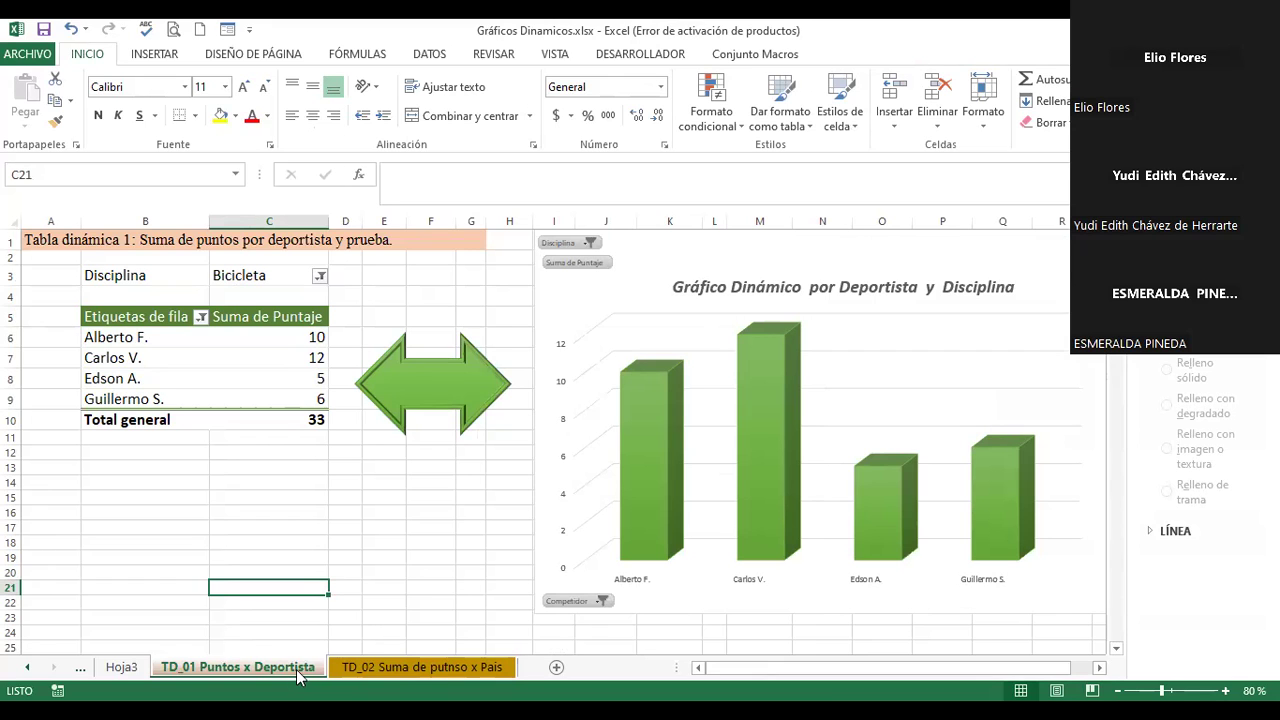
{"action": "left_click", "coordinate": [122, 667]}
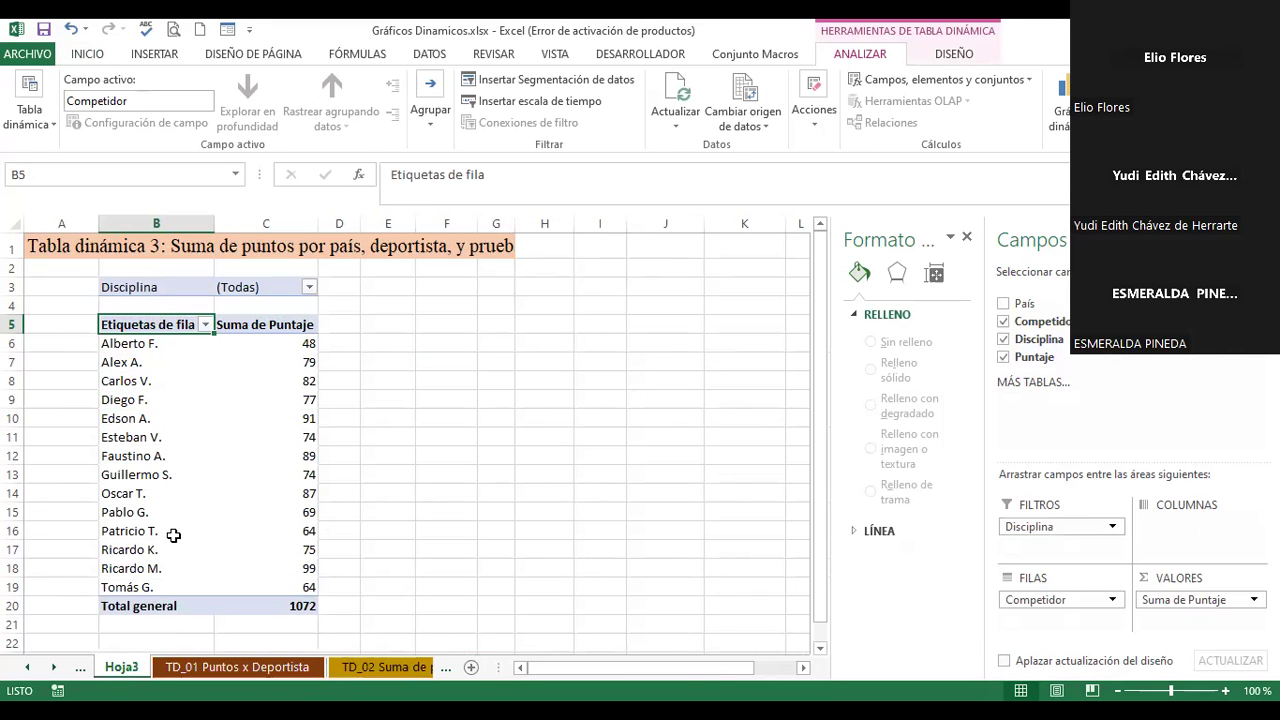
- Replace Competidor rows with País, nesting Competidor beneath for country subtotals like Argentina 173
{"action": "left_click", "coordinate": [168, 497]}
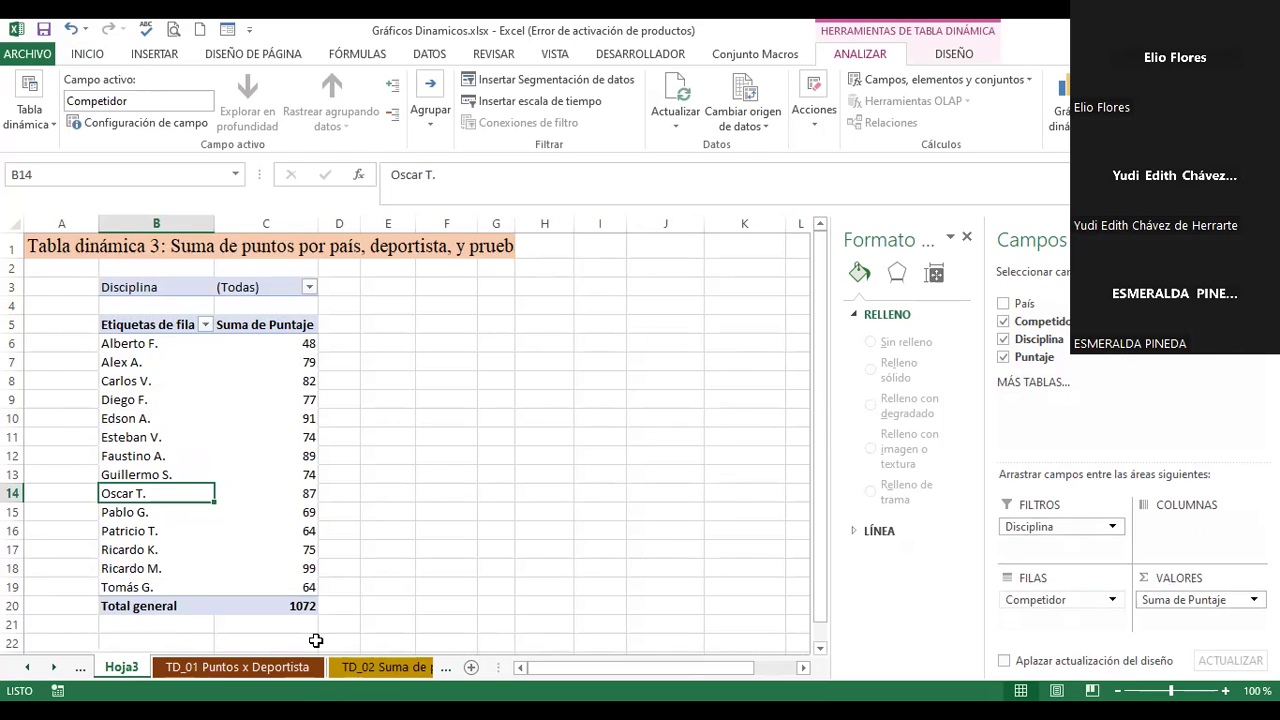
{"action": "left_click", "coordinate": [1060, 599]}
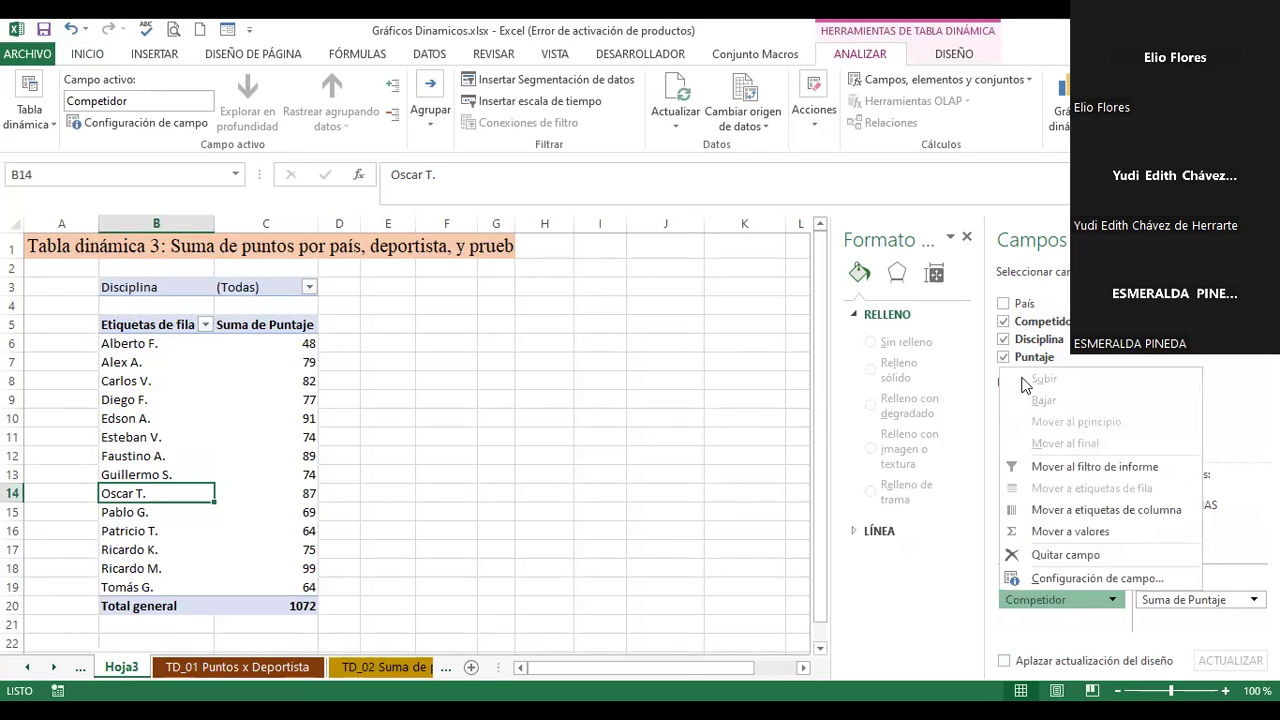
{"action": "left_click", "coordinate": [1003, 322]}
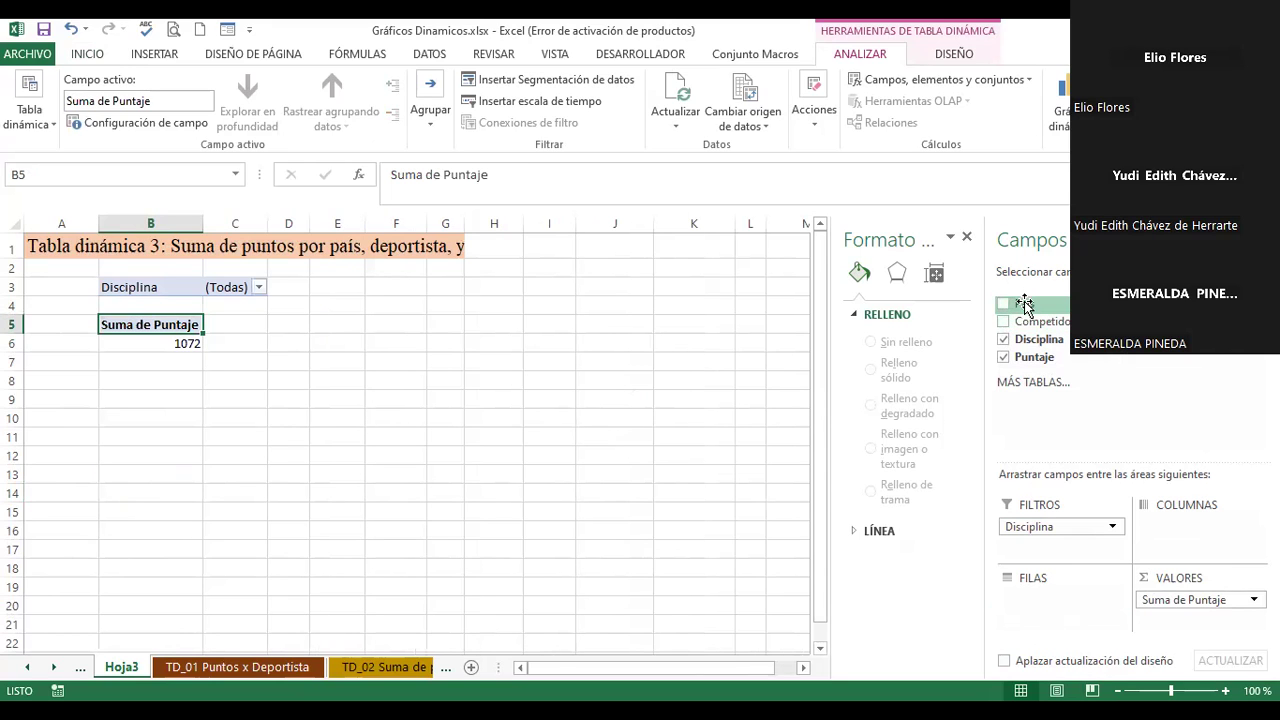
{"action": "left_click_drag", "start_coordinate": [1024, 304], "coordinate": [1079, 557]}
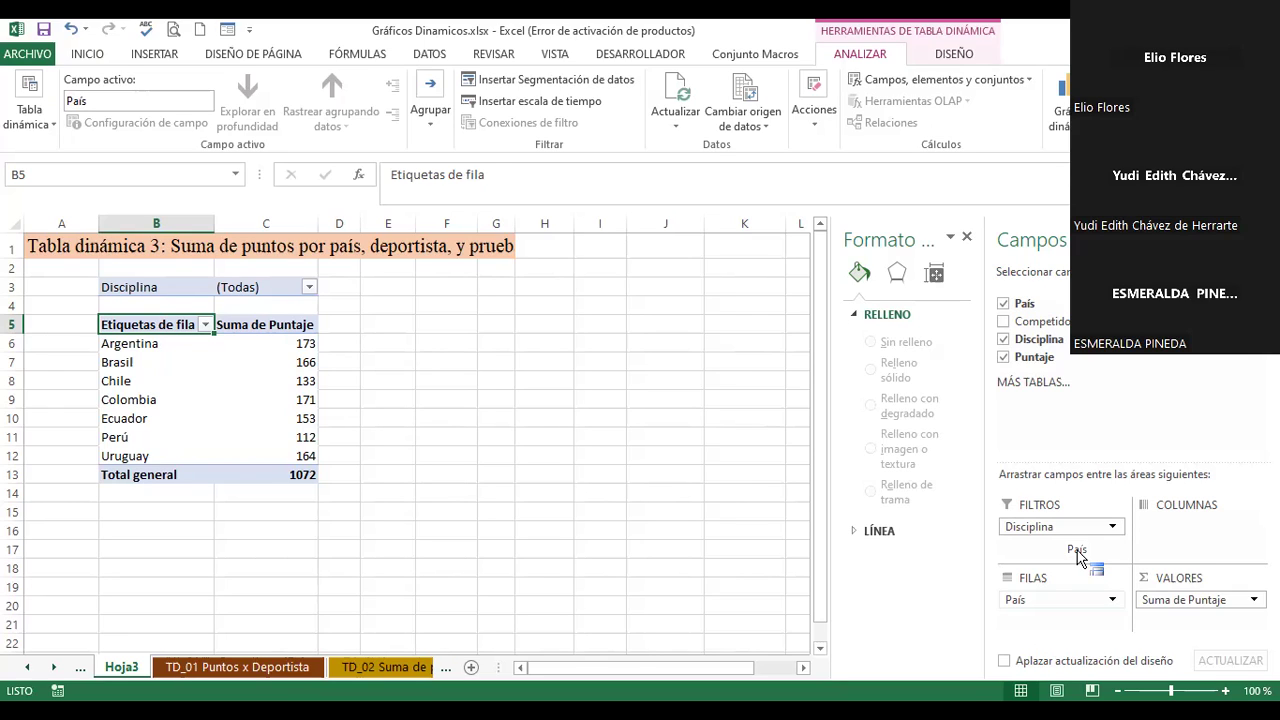
{"action": "left_click_drag", "start_coordinate": [1077, 556], "coordinate": [1078, 590]}
{"action": "left_click_drag", "start_coordinate": [1040, 322], "coordinate": [1163, 517]}
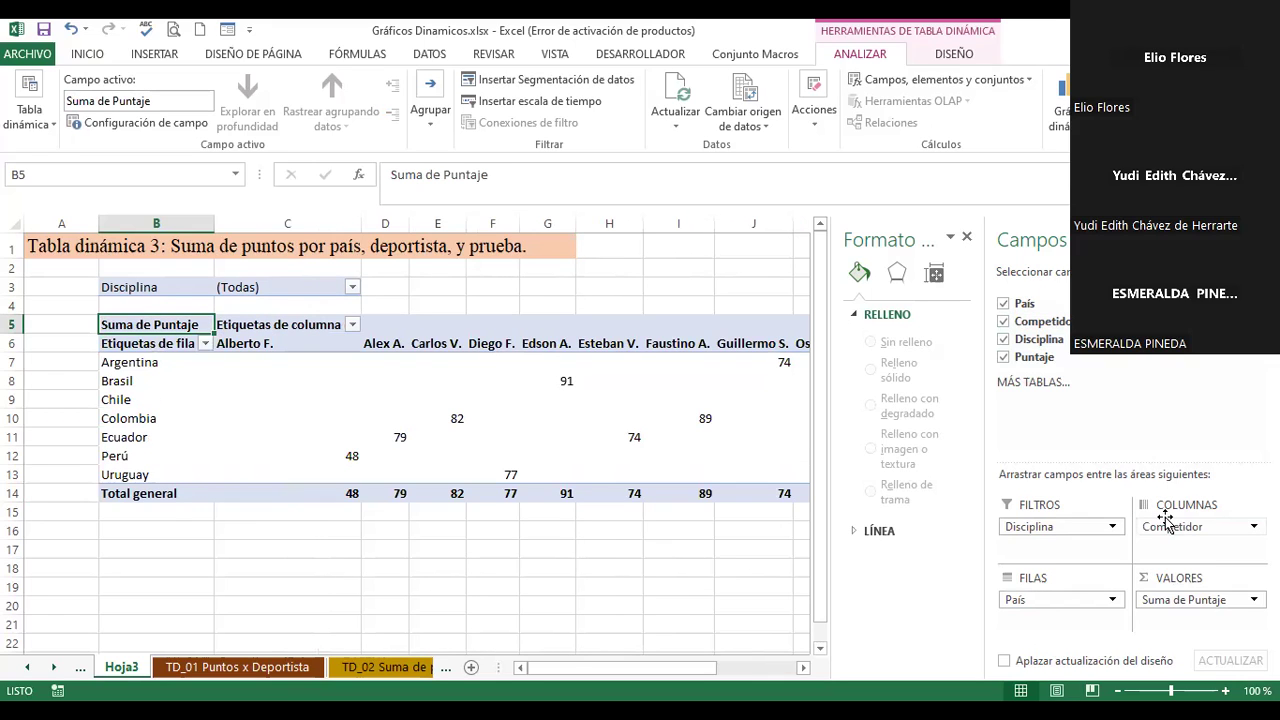
{"action": "mouse_move", "coordinate": [1165, 517]}
{"action": "left_mouse_down"}
{"action": "mouse_move", "coordinate": [1145, 560]}
{"action": "mouse_move", "coordinate": [1035, 645]}
{"action": "left_mouse_up"}
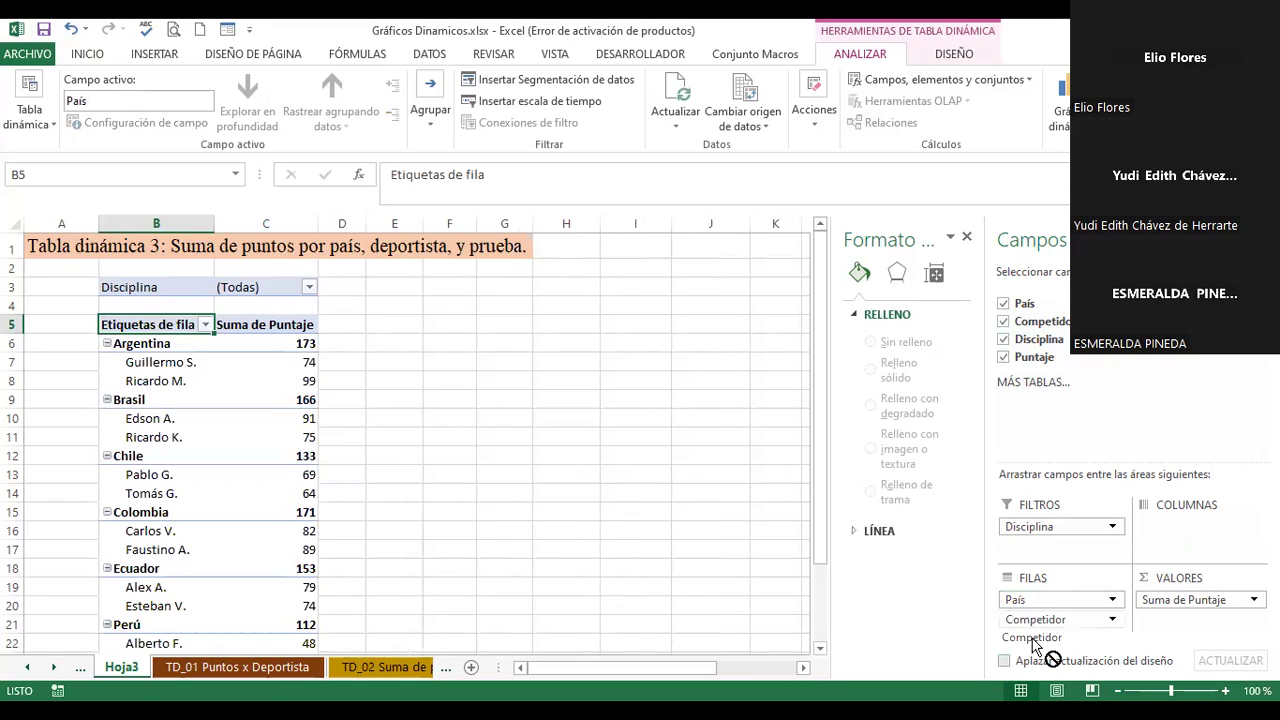
{"action": "left_click_drag", "start_coordinate": [1035, 645], "coordinate": [1034, 630]}
{"action": "left_click", "coordinate": [550, 441]}
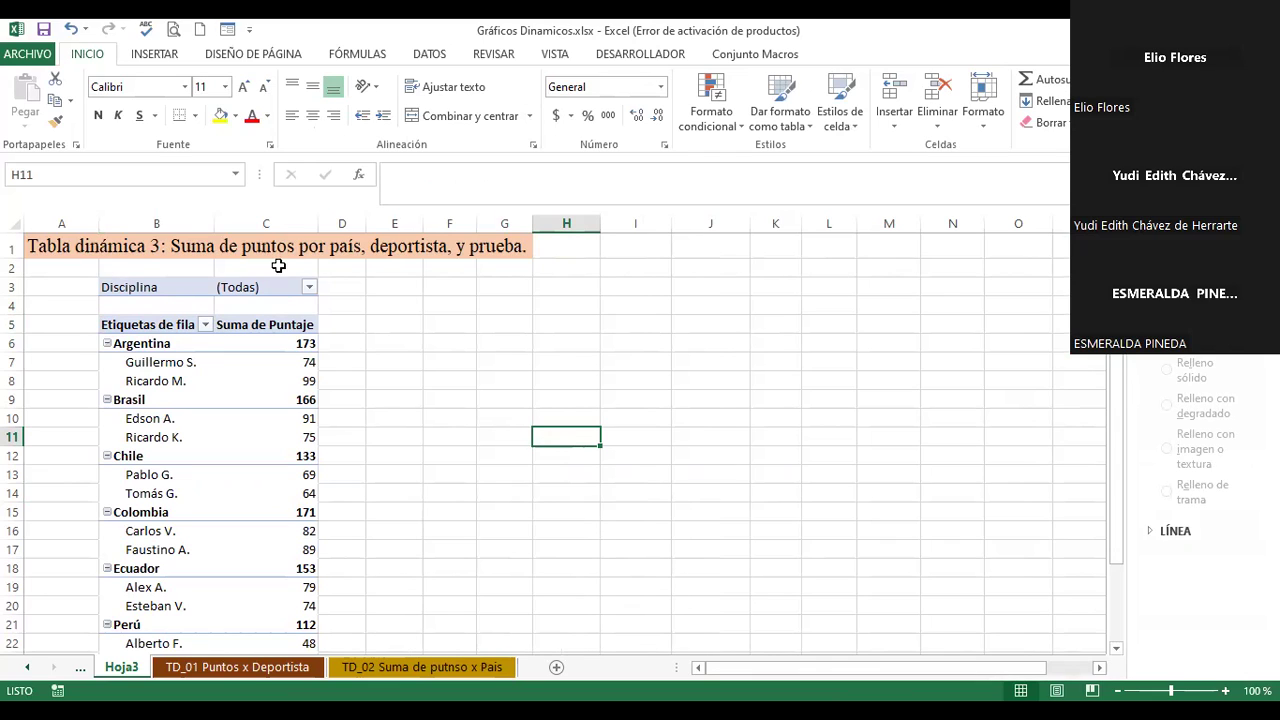
- Filter pivot table 3's Disciplina field to 100 Metros and scroll through the results
{"action": "left_click", "coordinate": [309, 287]}
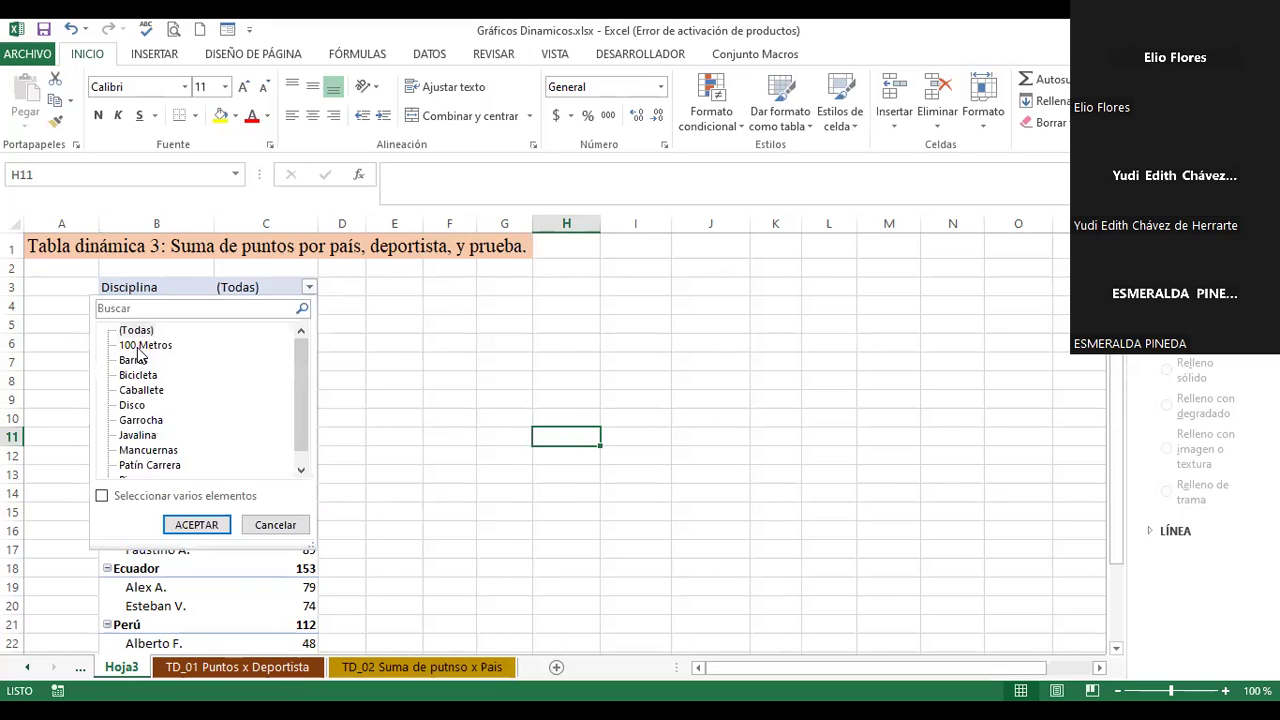
{"action": "left_click", "coordinate": [197, 525]}
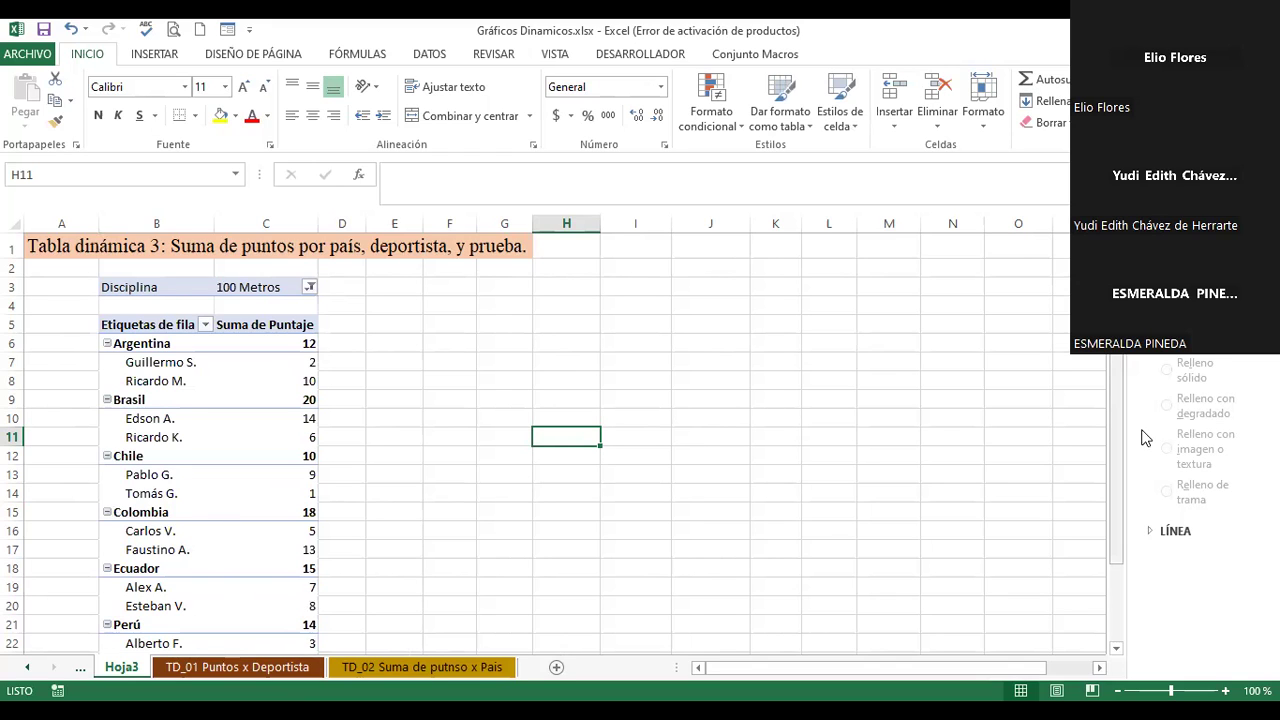
{"action": "scroll", "coordinate": [1154, 509], "scroll_direction": "down", "scroll_amount": 2}
{"action": "scroll", "coordinate": [1154, 509], "scroll_direction": "up", "scroll_amount": 1}
{"action": "scroll", "coordinate": [566, 440], "scroll_direction": "up", "scroll_amount": 2}
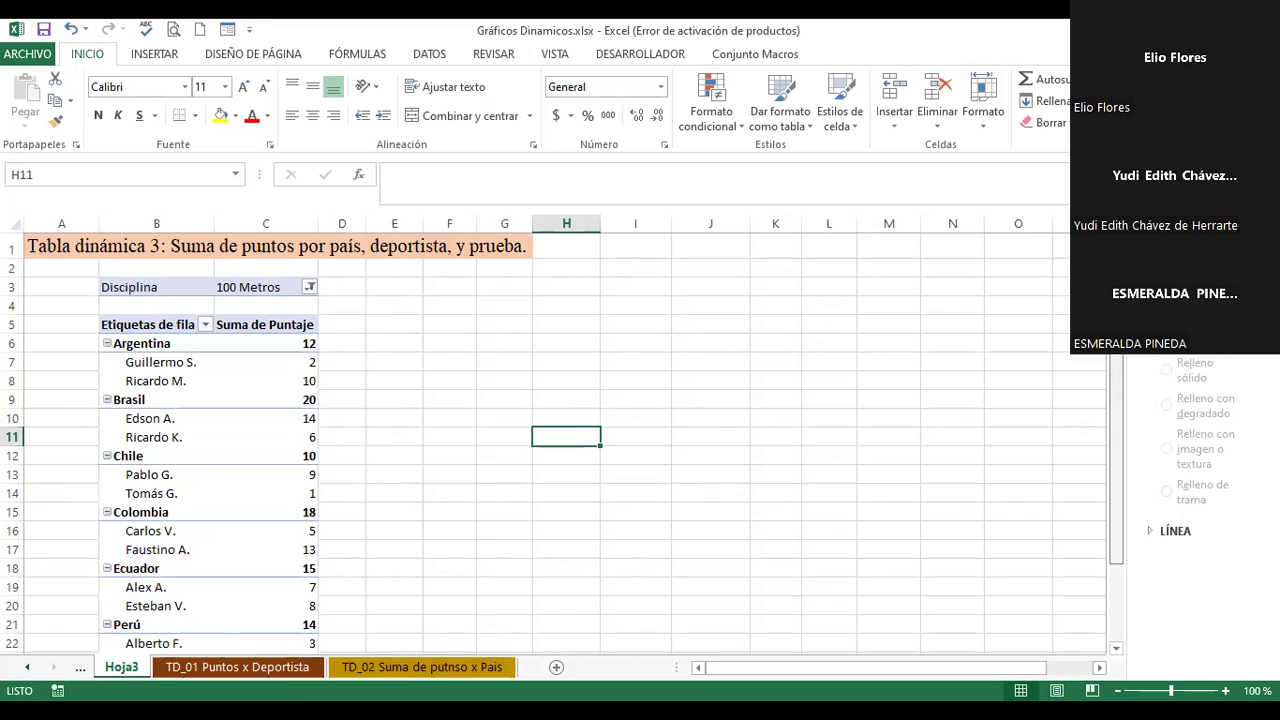
{"action": "scroll", "coordinate": [1124, 372], "scroll_direction": "down", "scroll_amount": 2}
{"action": "scroll", "coordinate": [1116, 632], "scroll_direction": "up", "scroll_amount": 2}
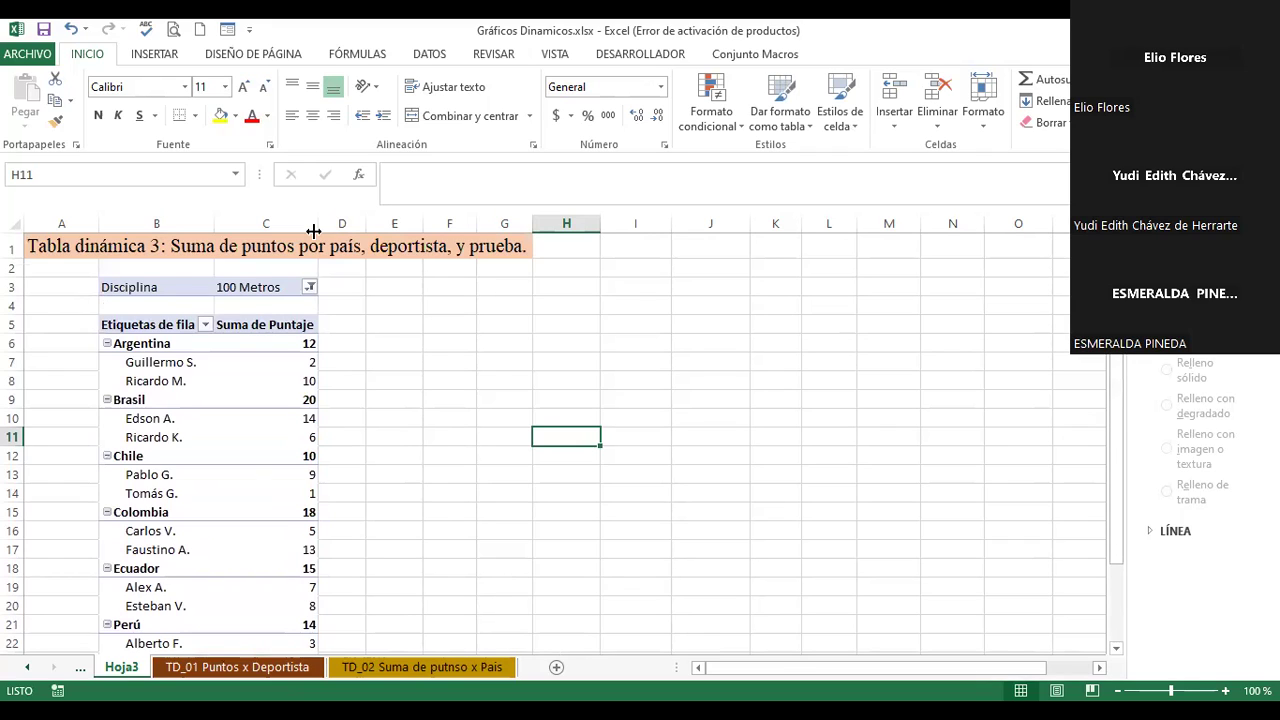
- Switch the Disciplina filter to Patín Carrera and select a cell inside the pivot table
{"action": "left_click", "coordinate": [310, 287]}
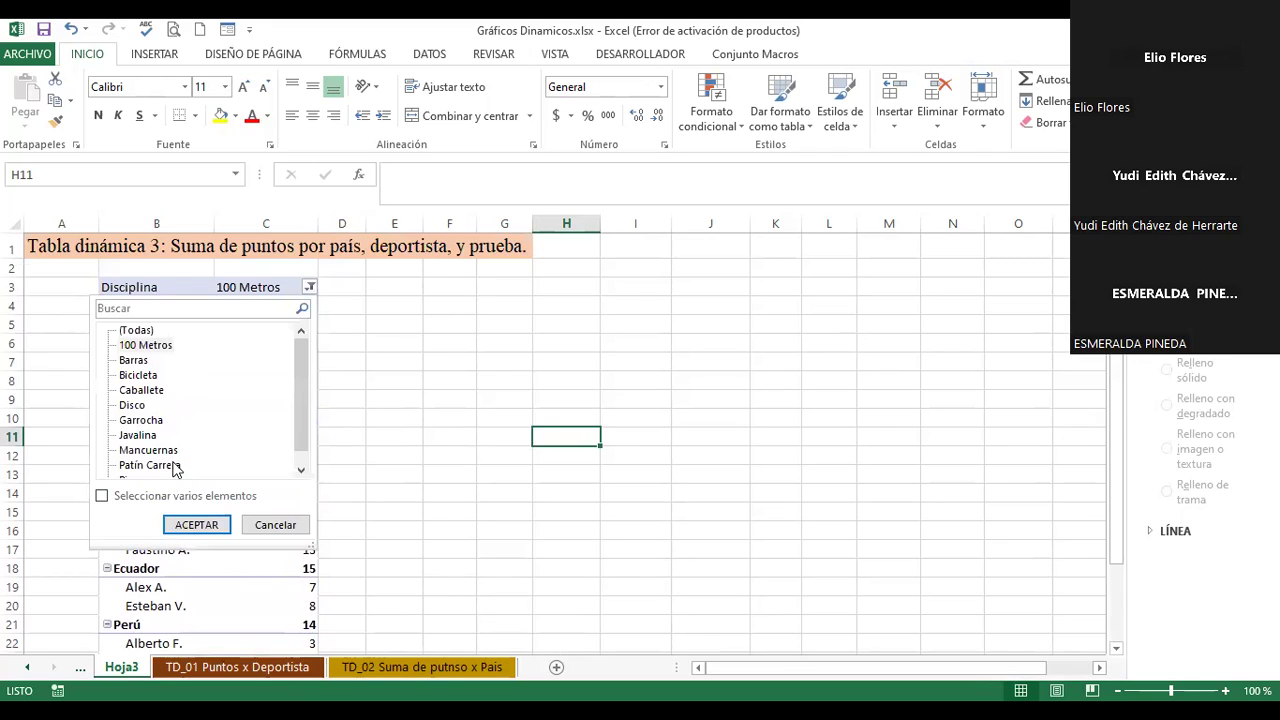
{"action": "left_click", "coordinate": [176, 465]}
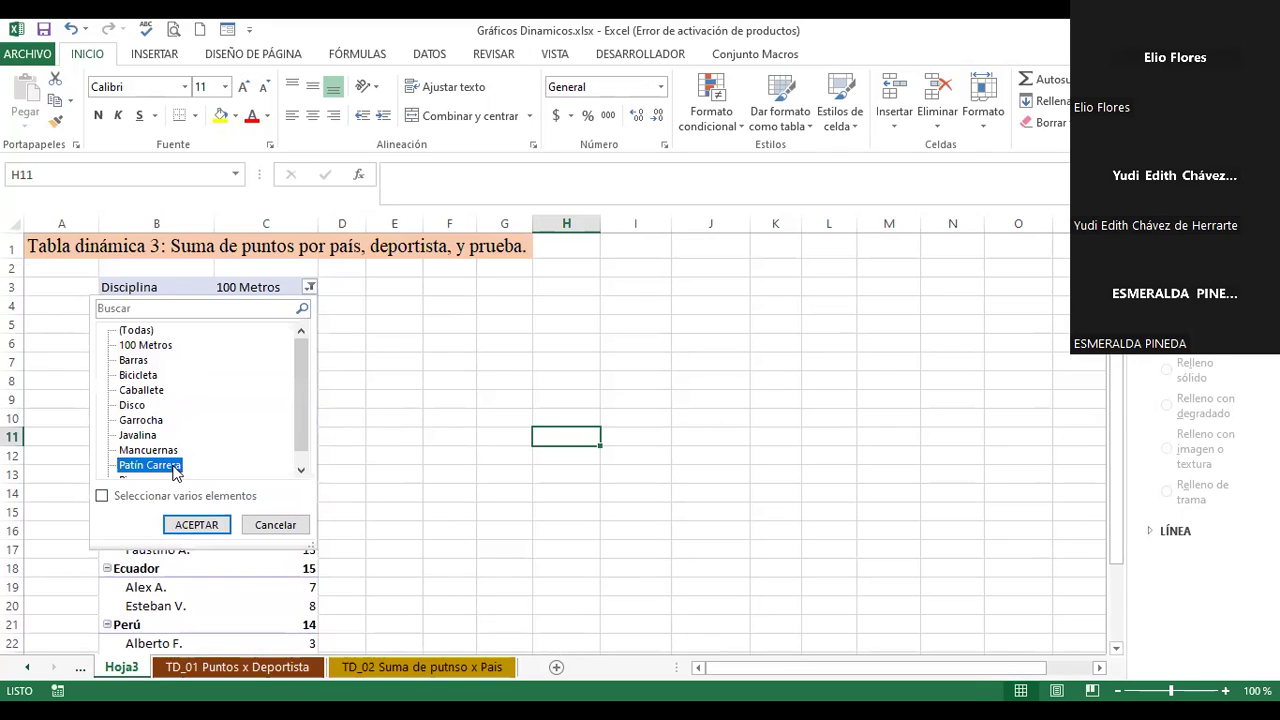
{"action": "left_click", "coordinate": [179, 521]}
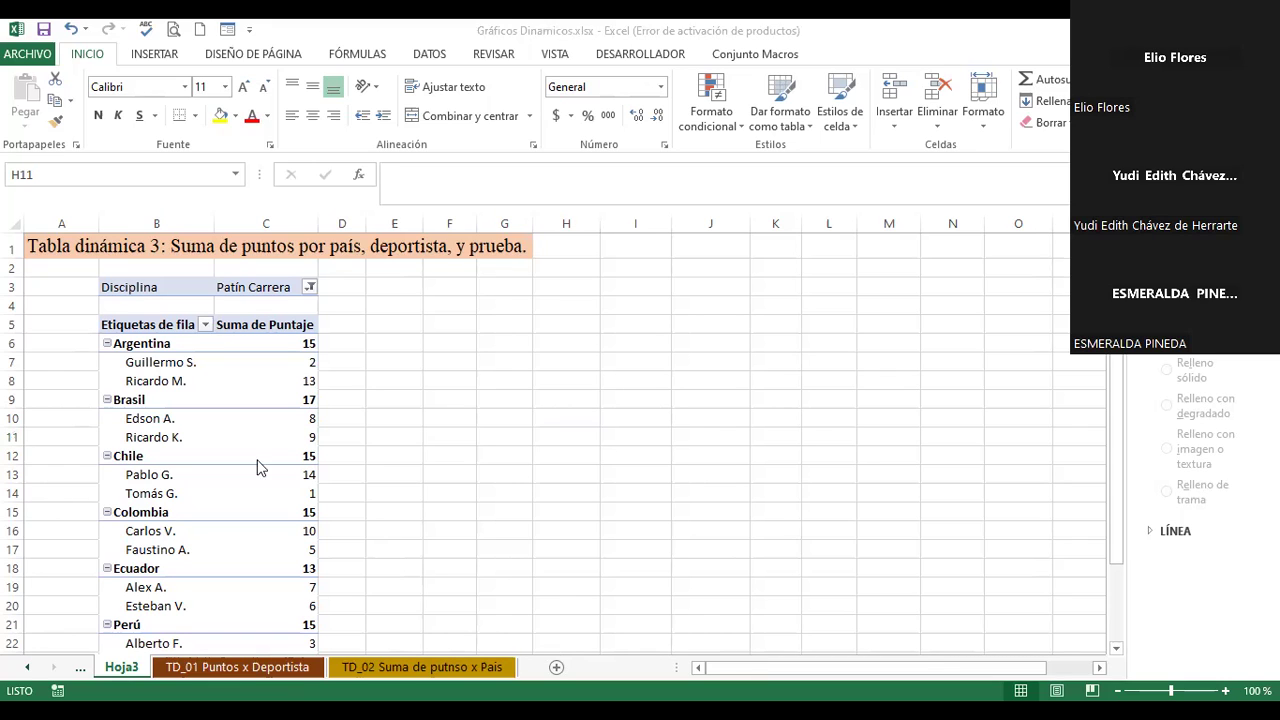
{"action": "left_click", "coordinate": [165, 435]}
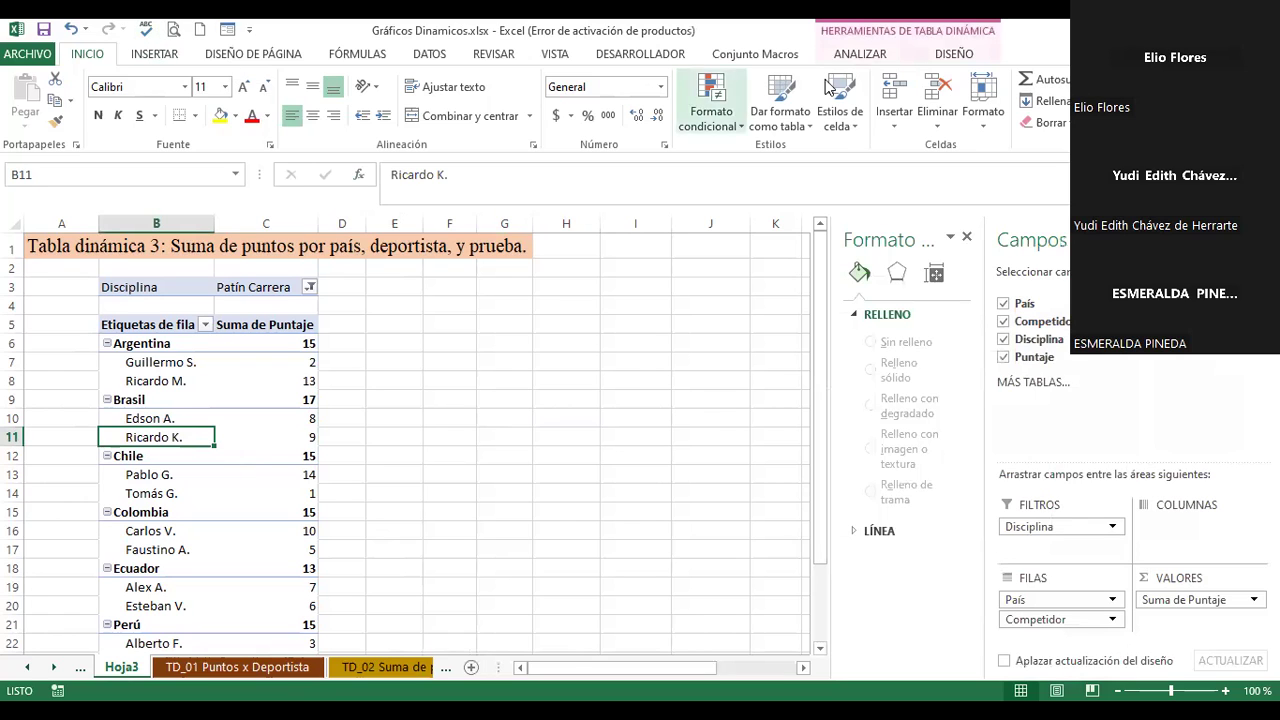
- Insert a stacked 3D column pivot chart from pivot table 3 and place it beside the table
{"action": "left_click", "coordinate": [866, 58]}
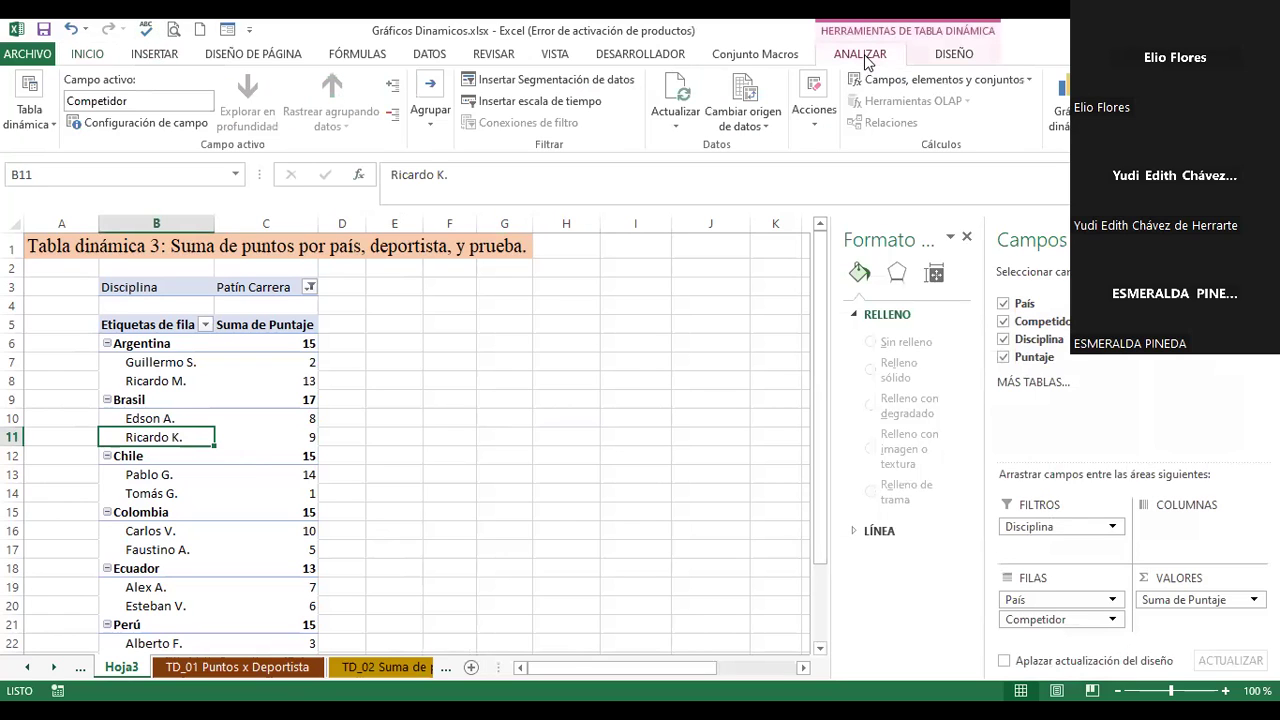
{"action": "left_click", "coordinate": [1063, 113]}
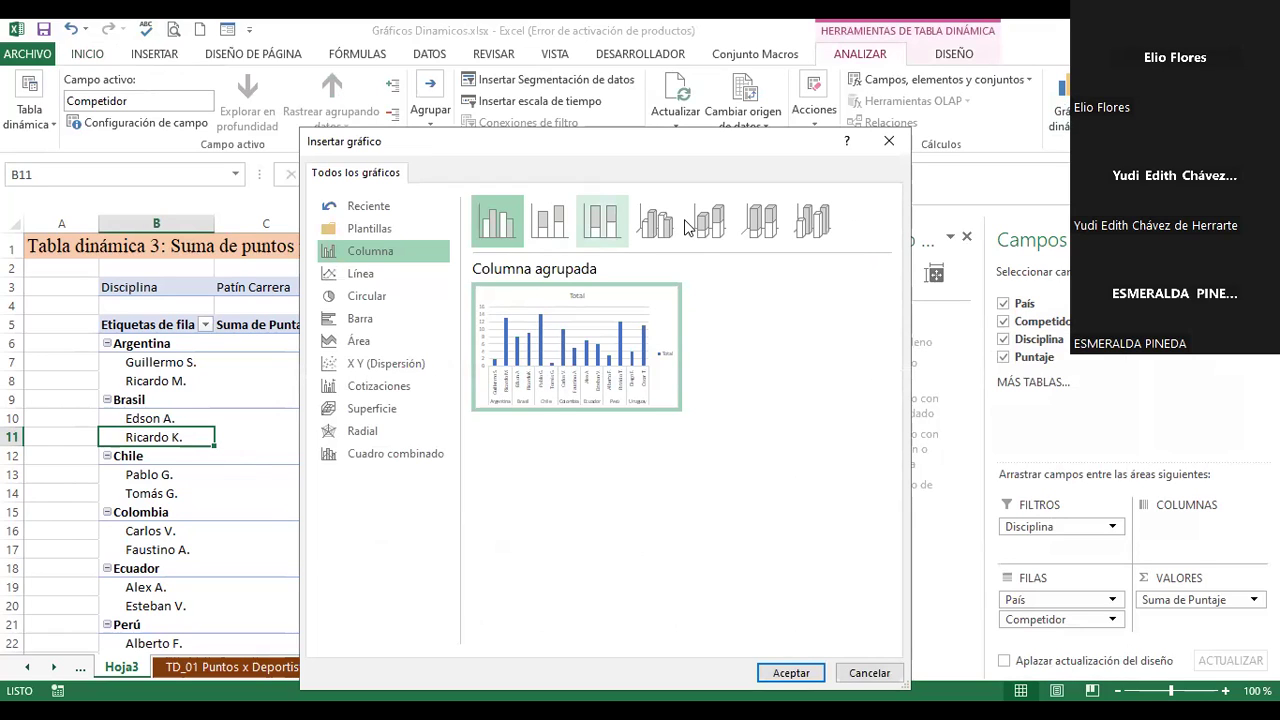
{"action": "left_click", "coordinate": [706, 223]}
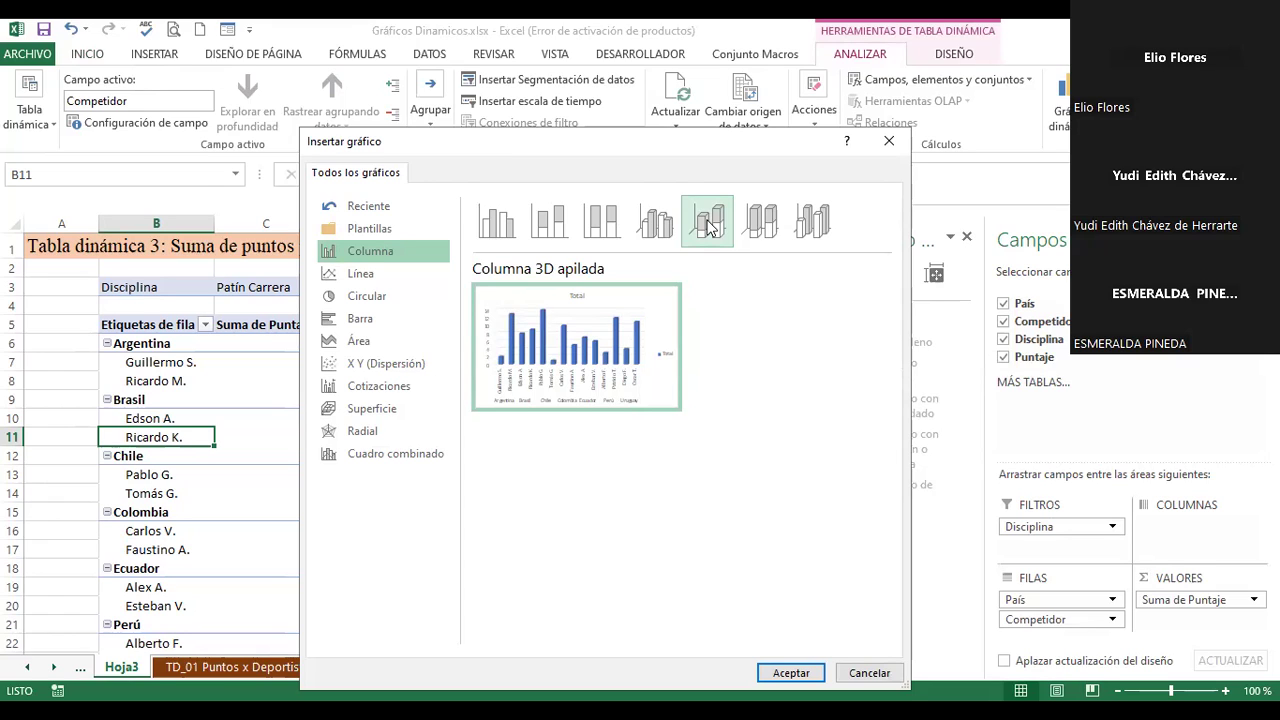
{"action": "left_click", "coordinate": [791, 673]}
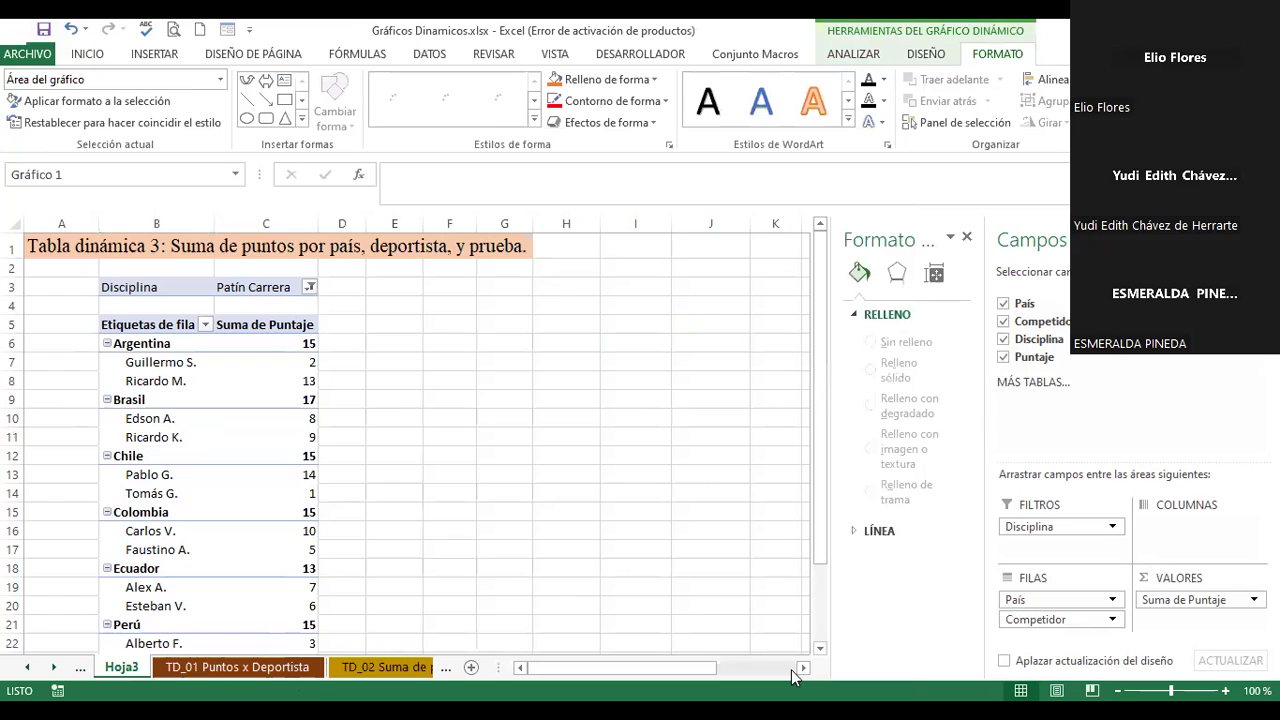
{"action": "left_click_drag", "start_coordinate": [603, 336], "coordinate": [730, 320]}
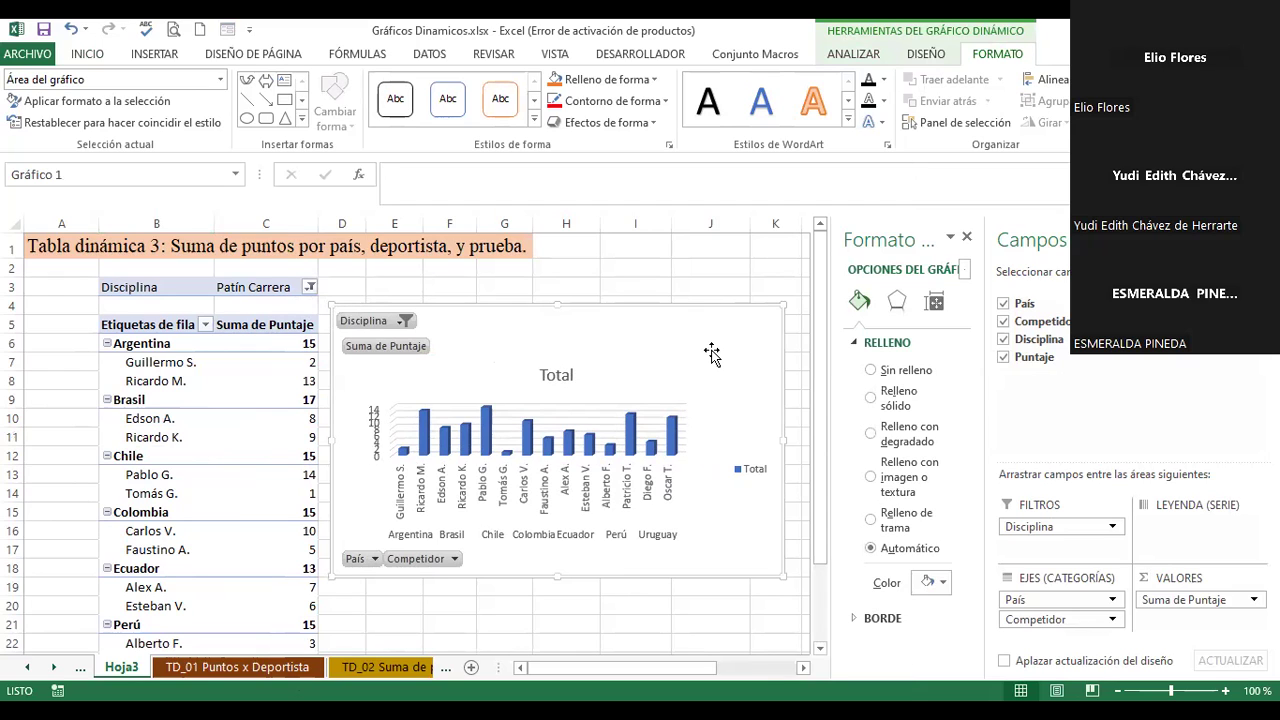
{"action": "left_click", "coordinate": [924, 54]}
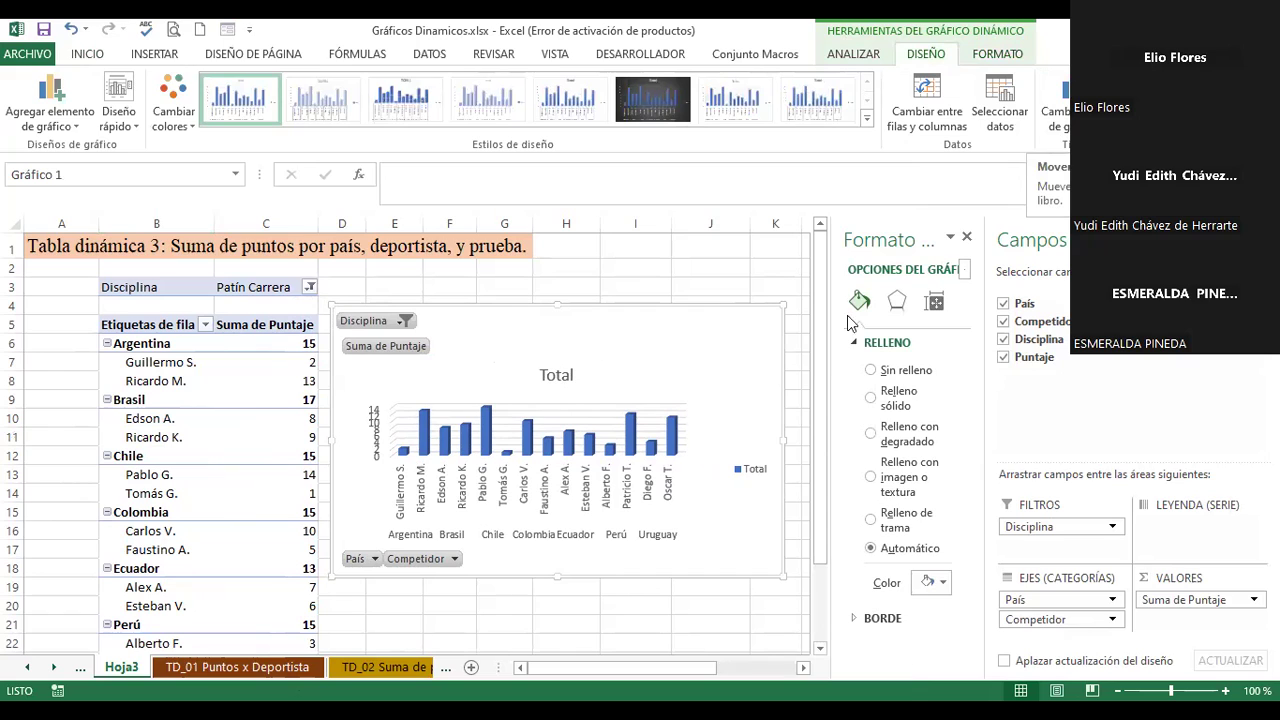
{"action": "left_click_drag", "start_coordinate": [737, 297], "coordinate": [712, 324]}
{"action": "key", "text": "Escape"}
- Move the pivot chart to a new sheet named 'Gráfico Suma de Puntos por País'
{"action": "right_click", "coordinate": [712, 324]}
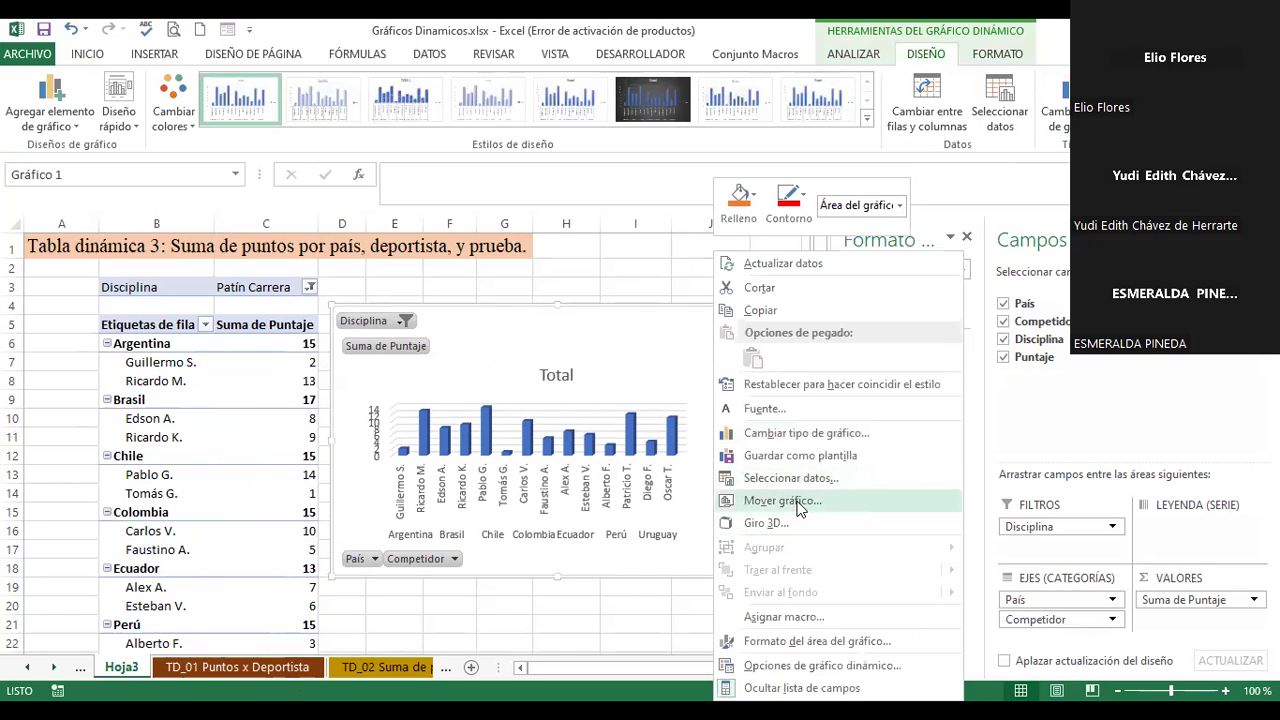
{"action": "left_click", "coordinate": [800, 502]}
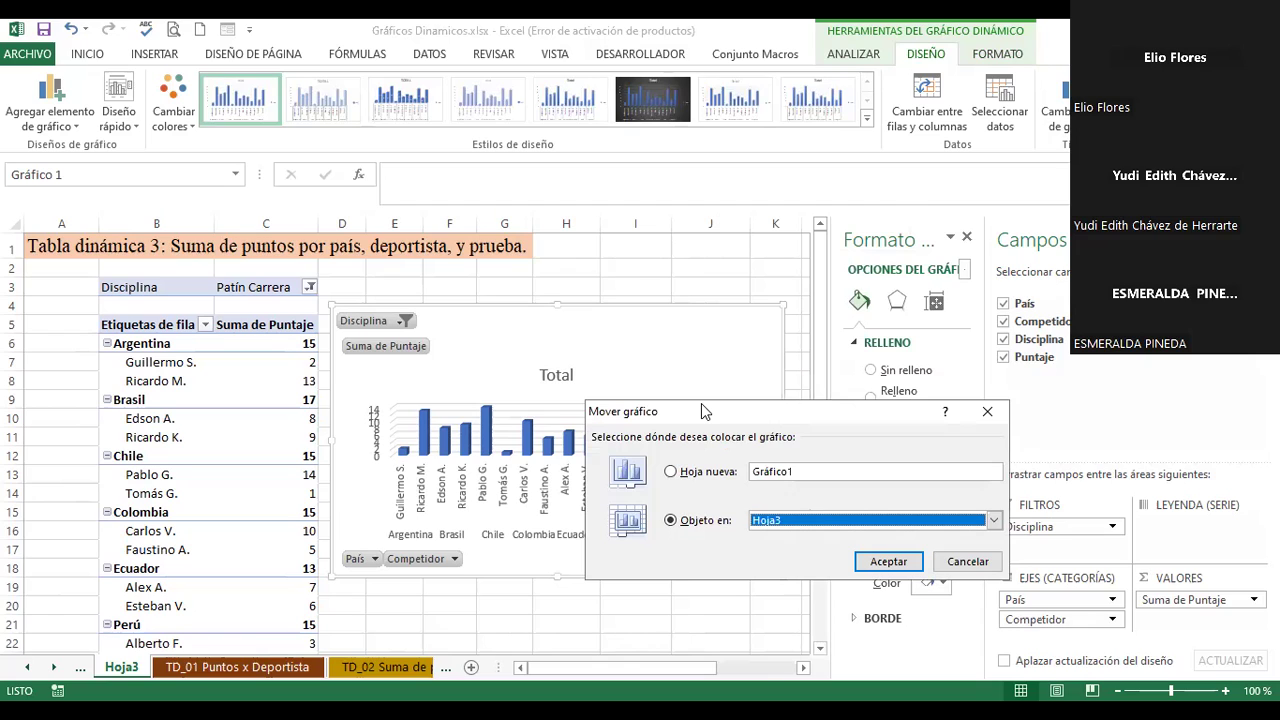
{"action": "left_click_drag", "start_coordinate": [703, 411], "coordinate": [638, 316]}
{"action": "left_click", "coordinate": [605, 378]}
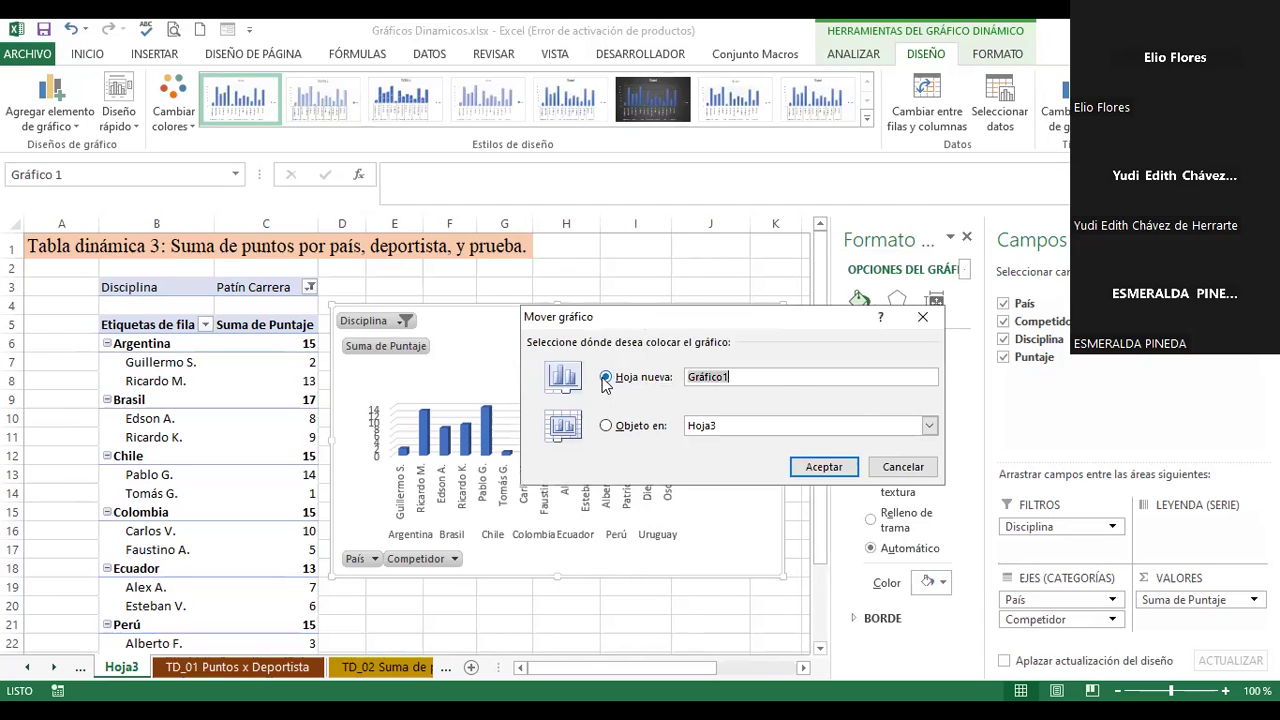
{"action": "left_click", "coordinate": [783, 378]}
{"action": "key", "text": "BackSpace"}
{"action": "type", "text": "Suma de Puntos por Pa"}
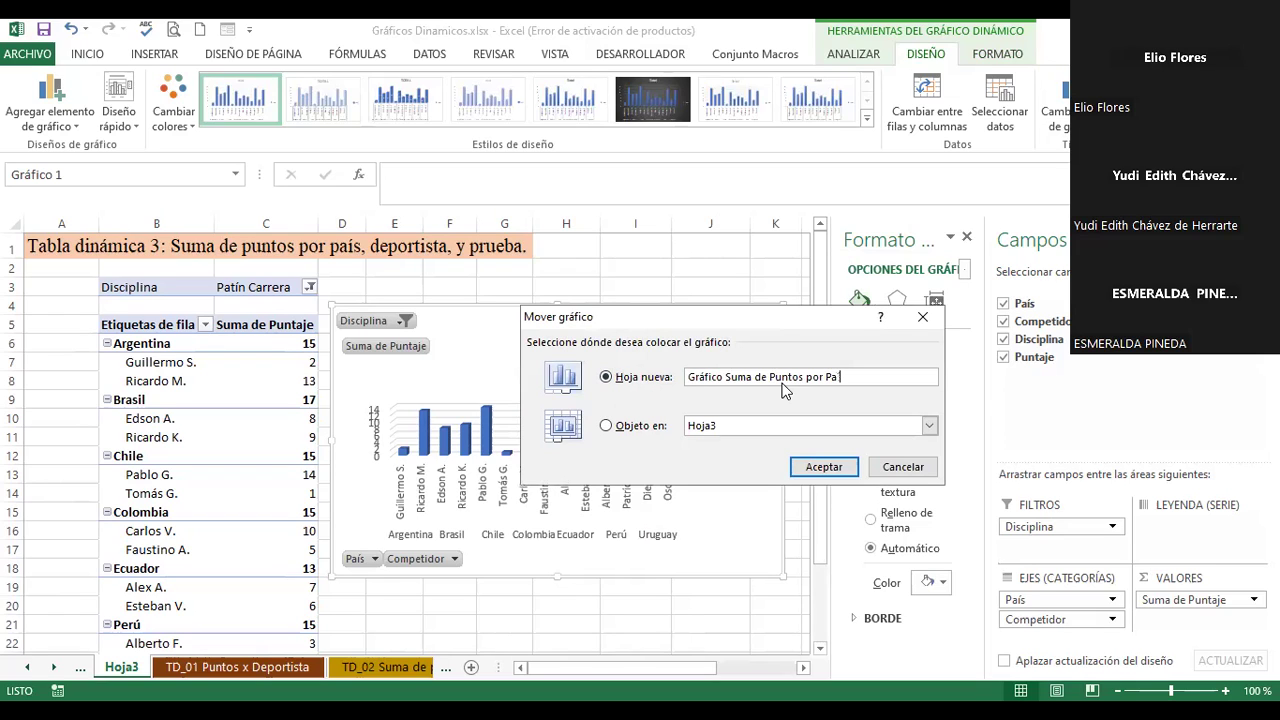
{"action": "type", "text": "ís"}
{"action": "left_click_drag", "start_coordinate": [617, 316], "coordinate": [603, 170]}
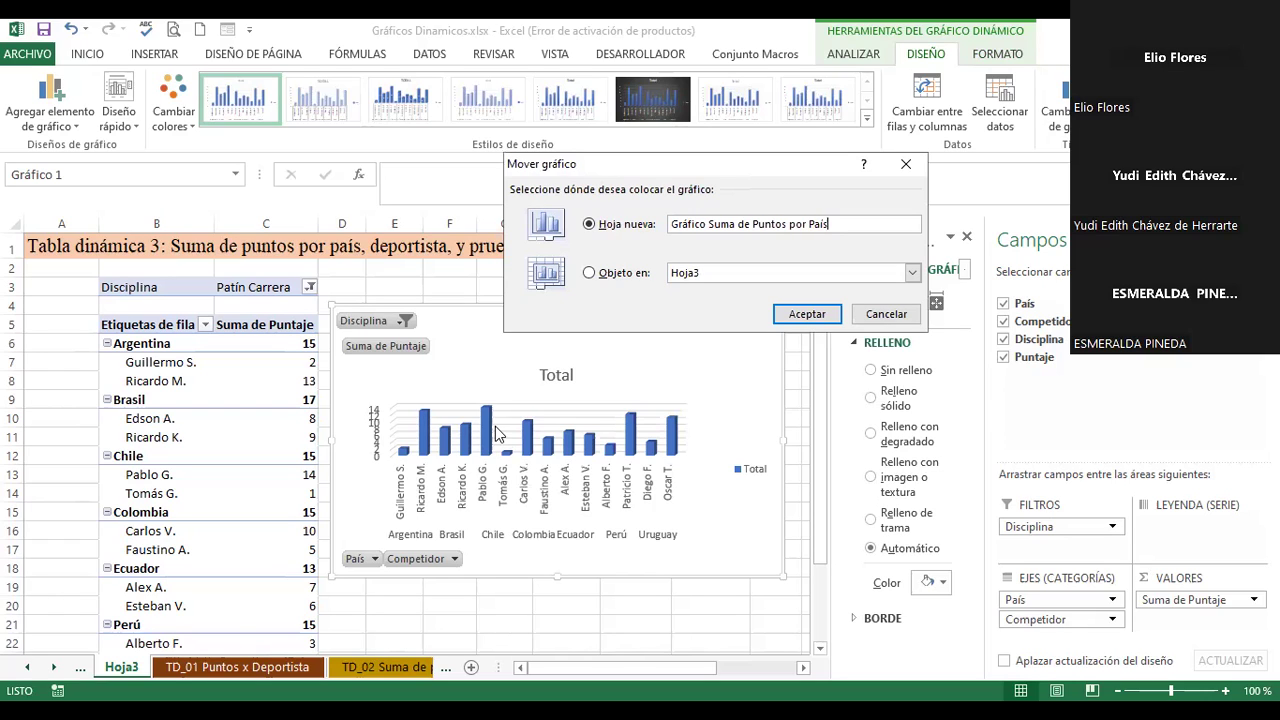
{"action": "left_click", "coordinate": [548, 643]}
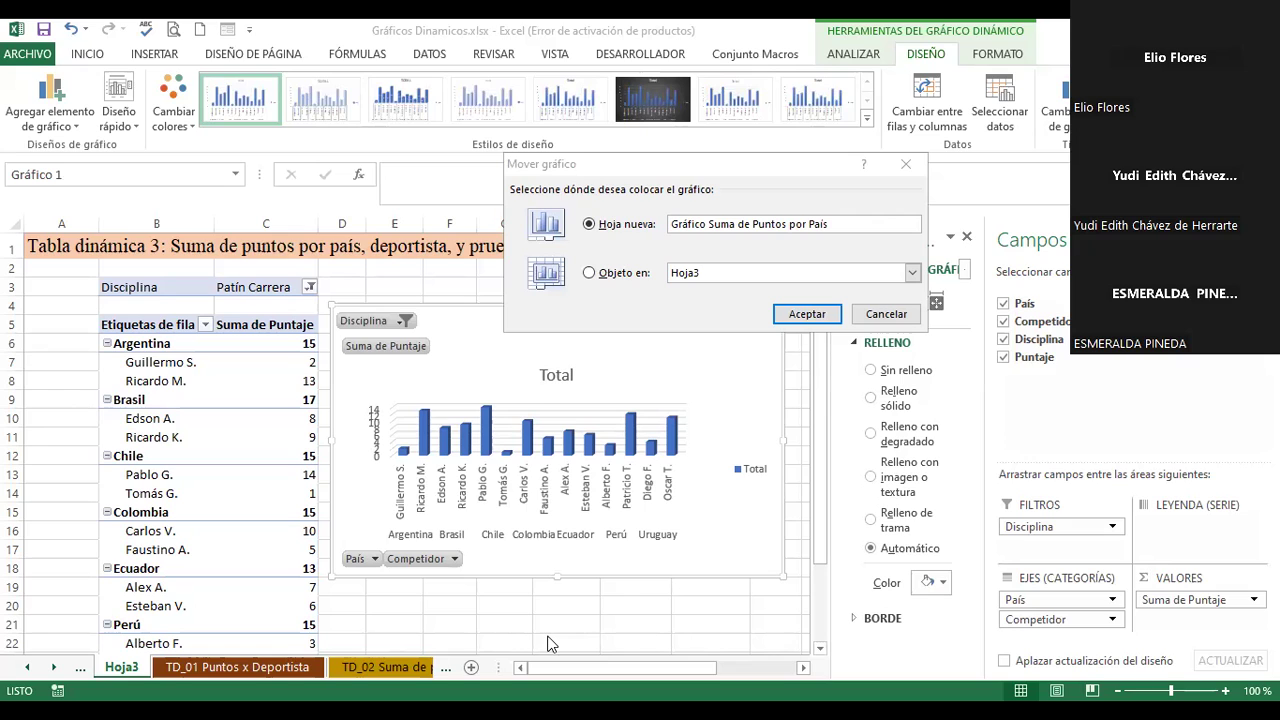
{"action": "left_click", "coordinate": [805, 315]}
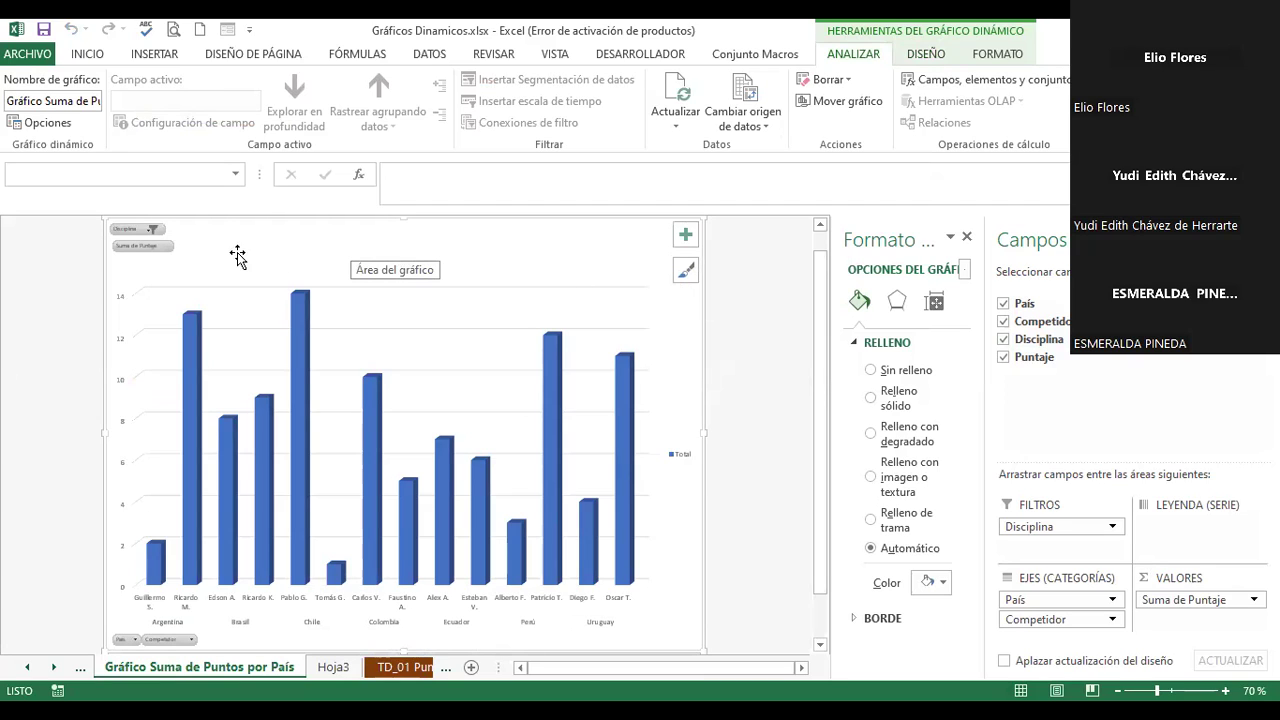
- Filter the pivot chart's Disciplina to Piso
{"action": "left_click", "coordinate": [152, 230]}
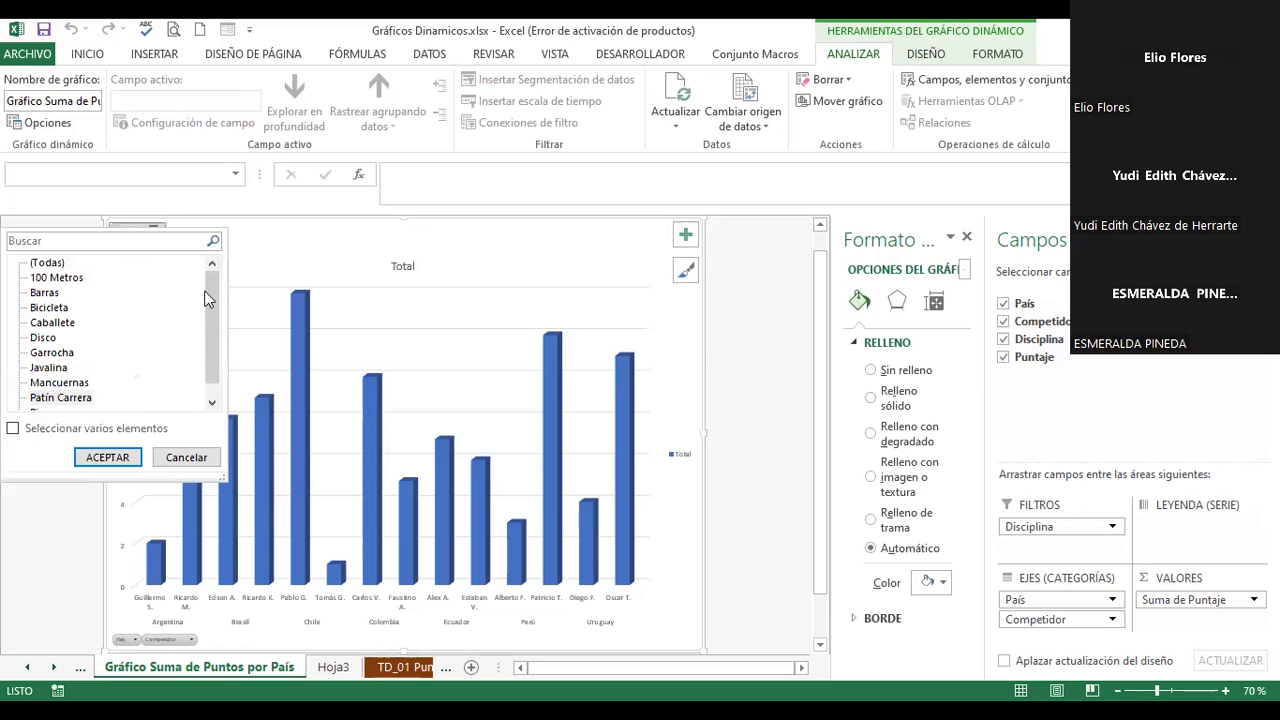
{"action": "scroll", "coordinate": [206, 294], "scroll_direction": "down", "scroll_amount": 1}
{"action": "left_click", "coordinate": [40, 397]}
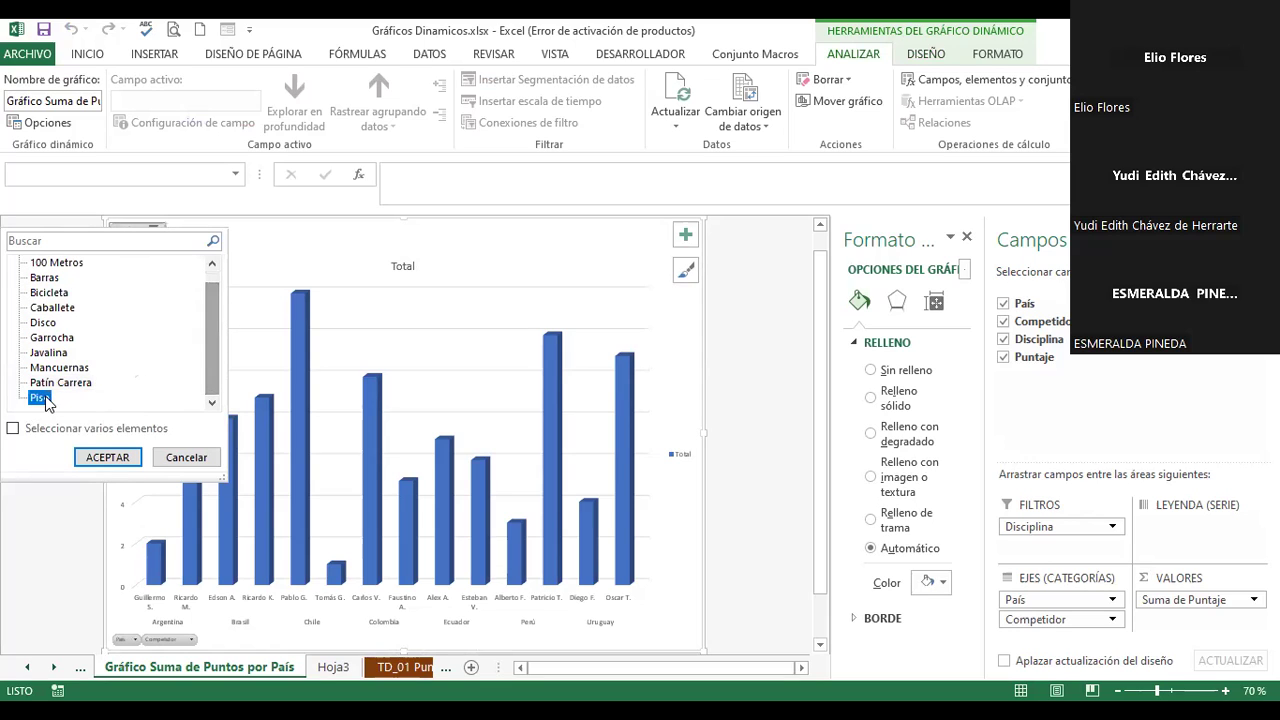
{"action": "left_click", "coordinate": [116, 457]}
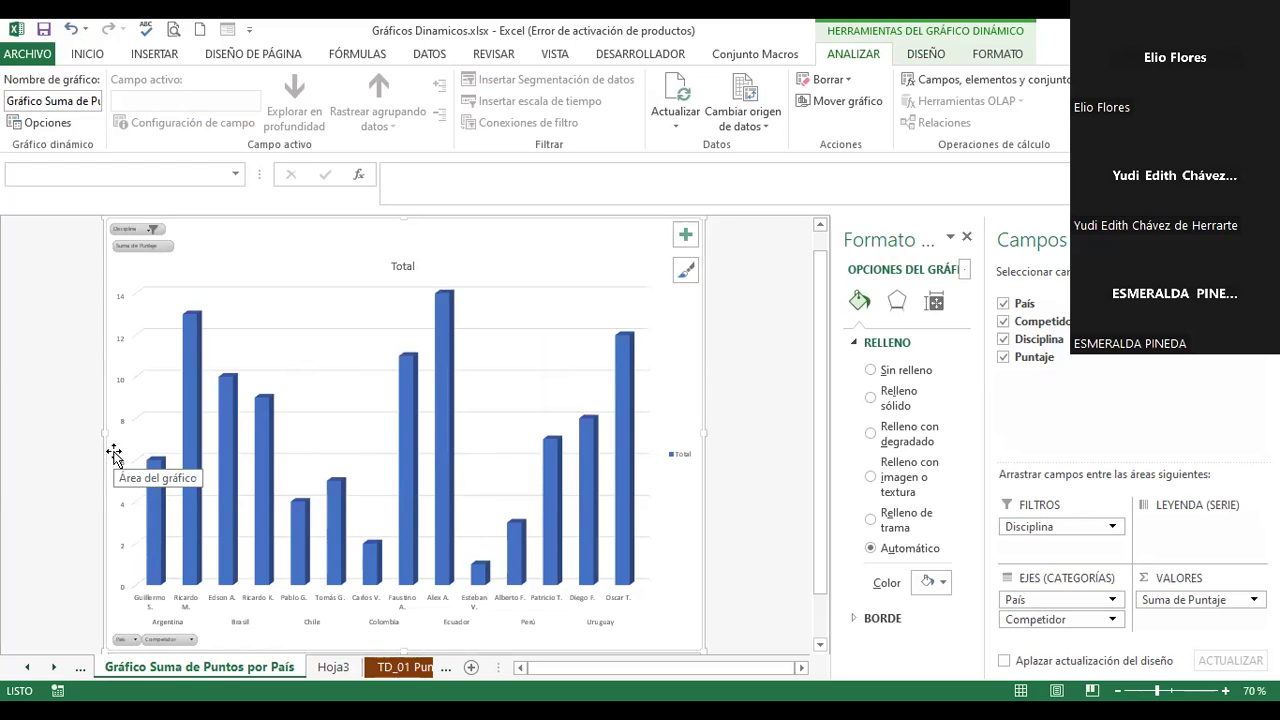
- Change the chart's Disciplina filter to Disco and close the formatting pane
{"action": "left_click", "coordinate": [148, 231]}
{"action": "mouse_move", "coordinate": [210, 291]}
{"action": "left_mouse_down"}
{"action": "mouse_move", "coordinate": [210, 306]}
{"action": "mouse_move", "coordinate": [205, 277]}
{"action": "left_mouse_up"}
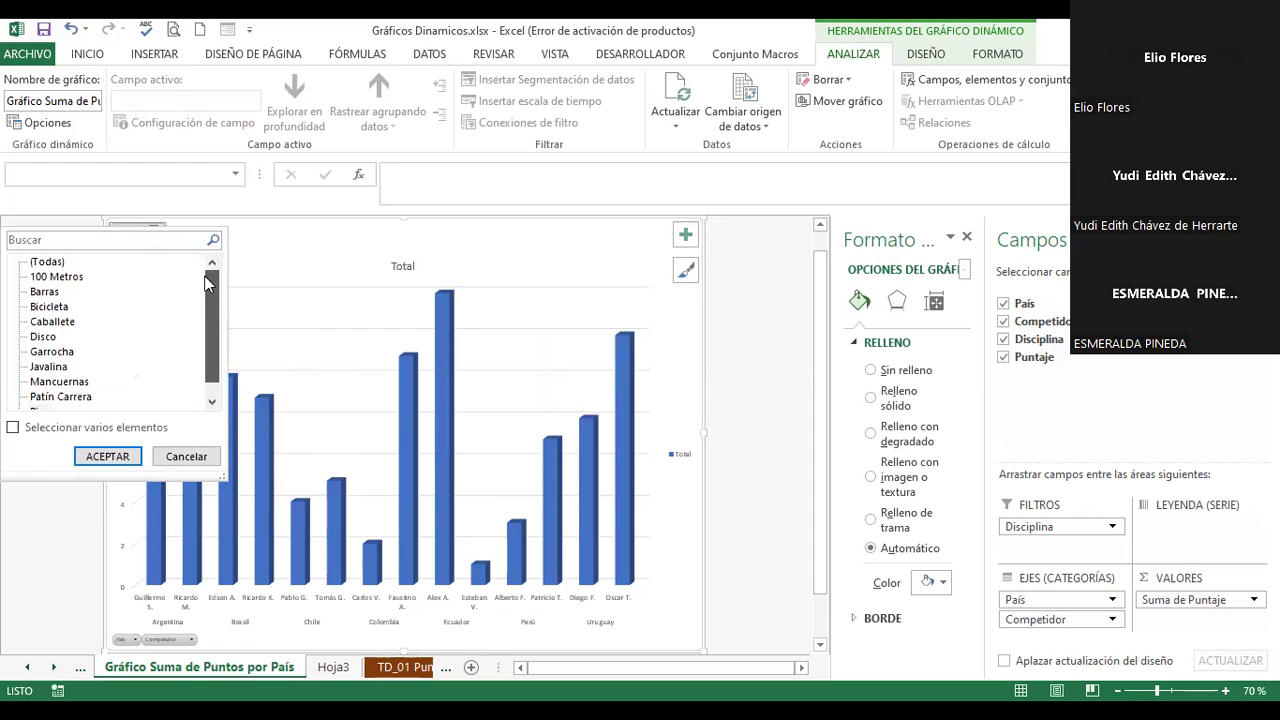
{"action": "left_click", "coordinate": [58, 340]}
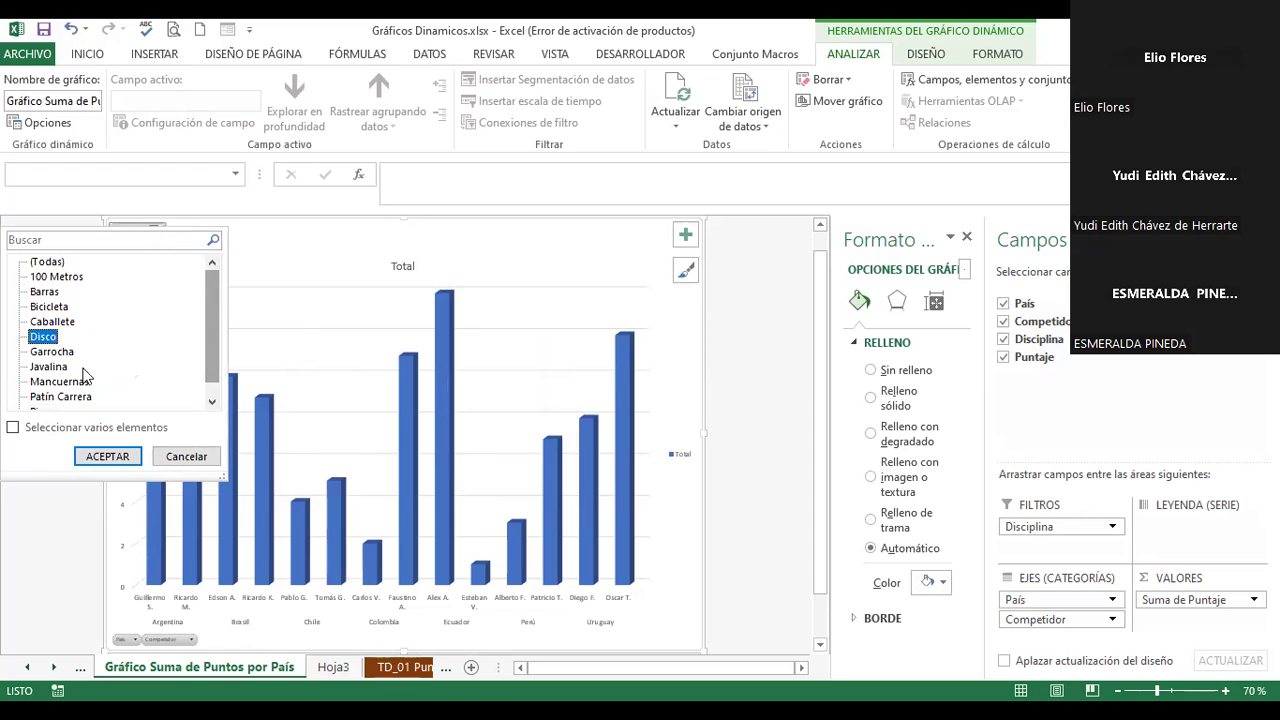
{"action": "left_click", "coordinate": [123, 459]}
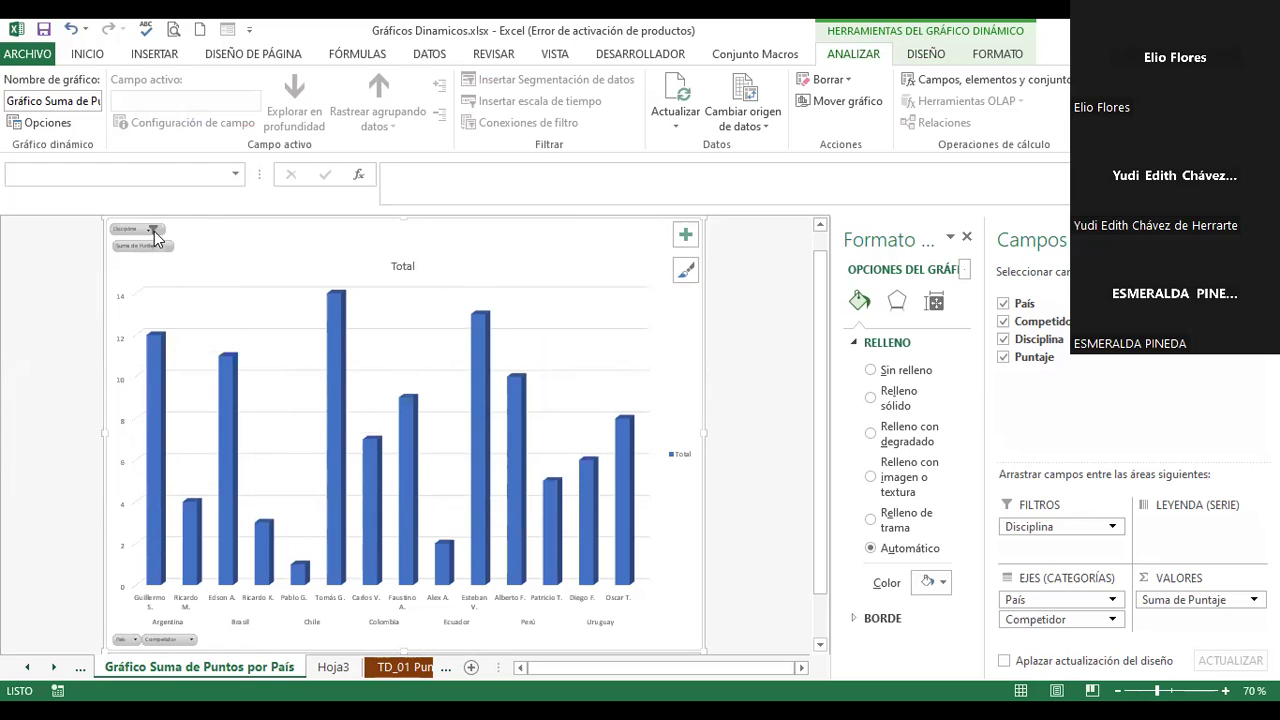
{"action": "left_click", "coordinate": [153, 230]}
{"action": "left_click", "coordinate": [250, 260]}
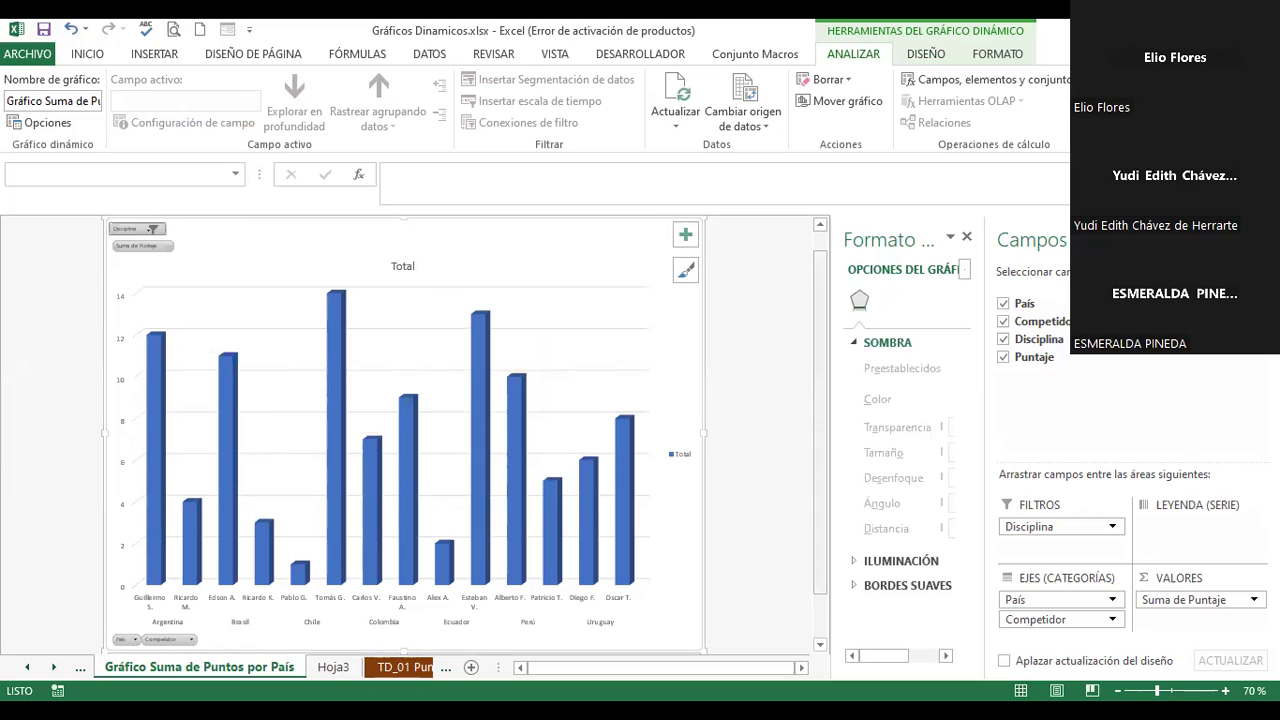
{"action": "left_click", "coordinate": [965, 239]}
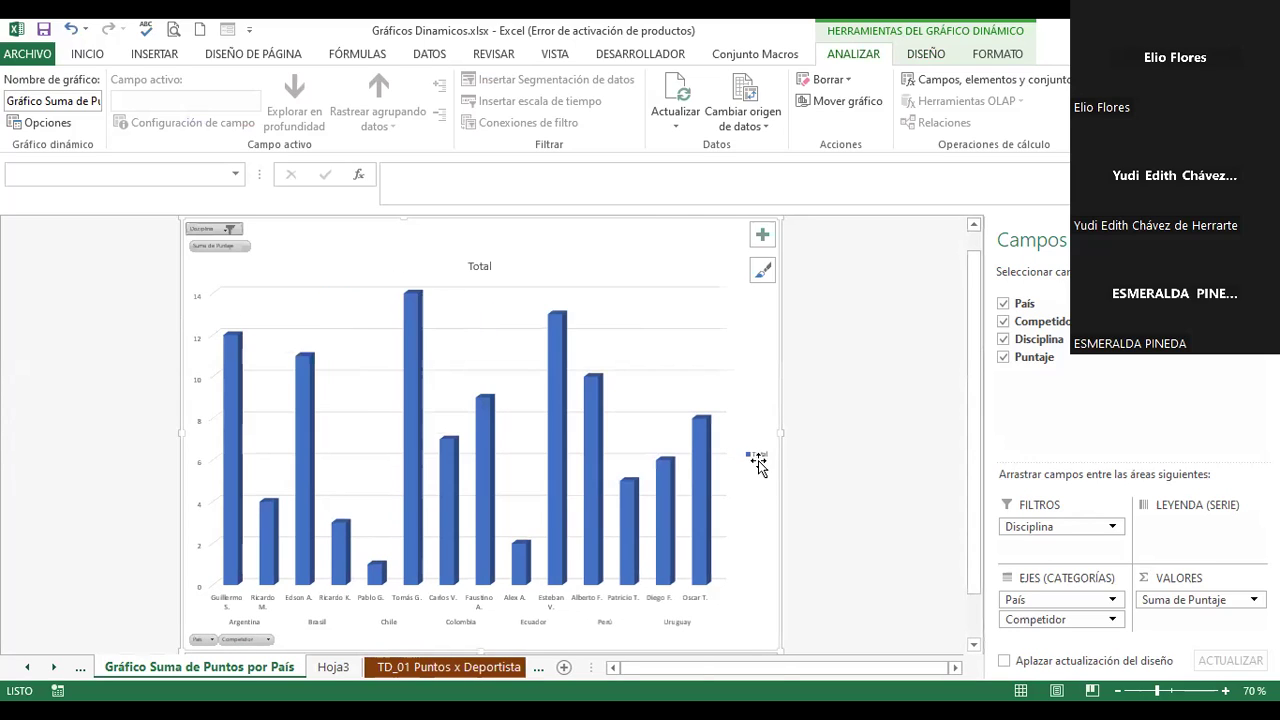
{"action": "left_click", "coordinate": [758, 460]}
- Enlarge the chart's 'Total' legend font to 16 points
{"action": "left_click", "coordinate": [87, 56]}
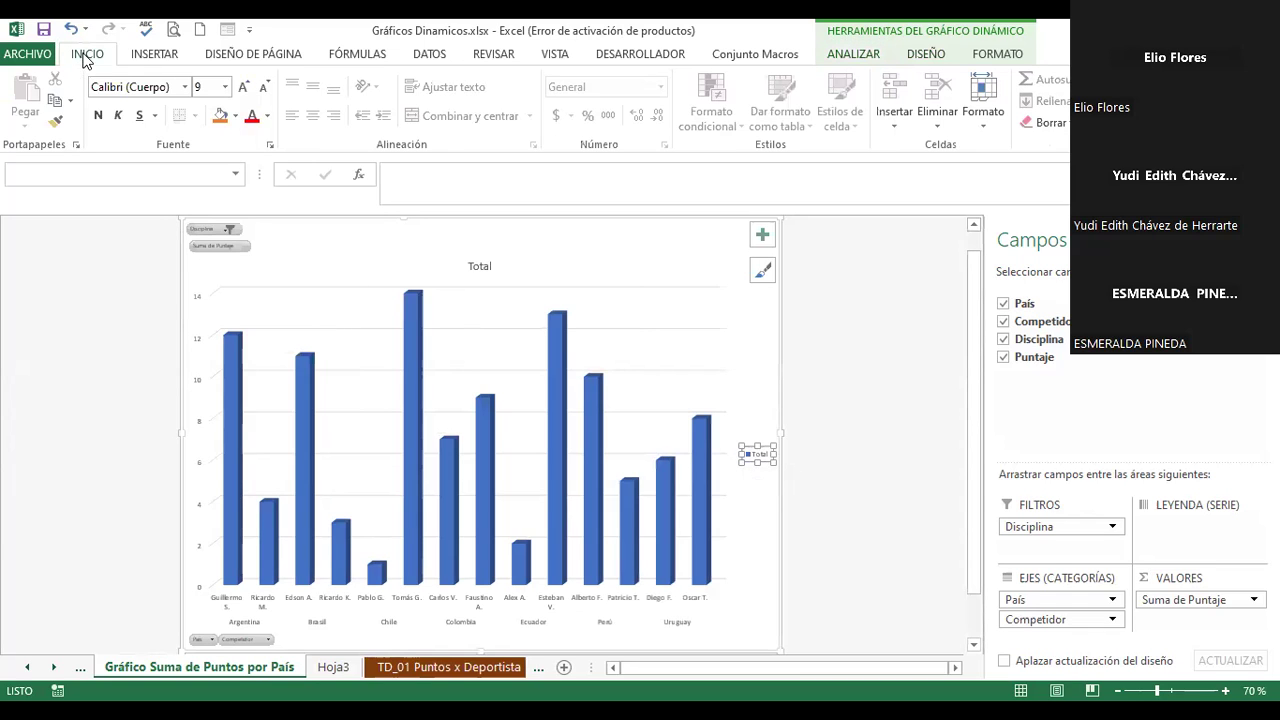
{"action": "left_click", "coordinate": [241, 88]}
{"action": "left_click", "coordinate": [241, 88]}
{"action": "left_click", "coordinate": [241, 88]}
{"action": "left_click", "coordinate": [241, 88]}
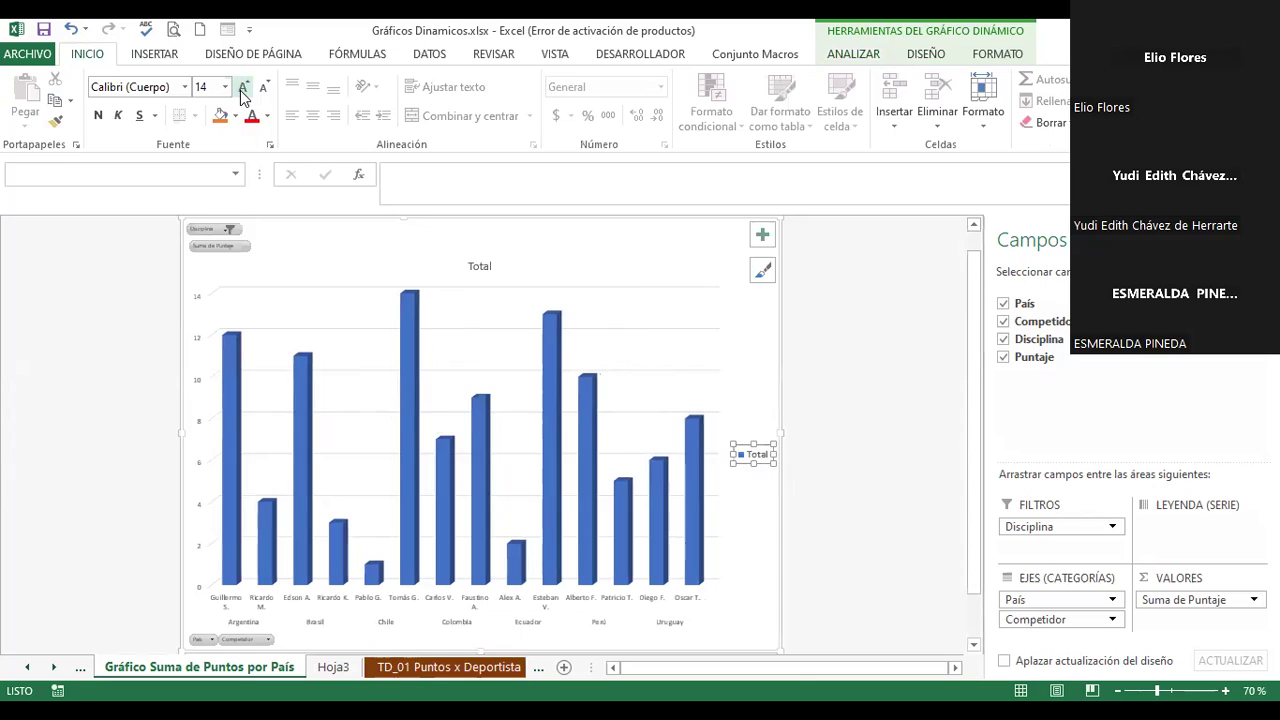
{"action": "left_click", "coordinate": [241, 88]}
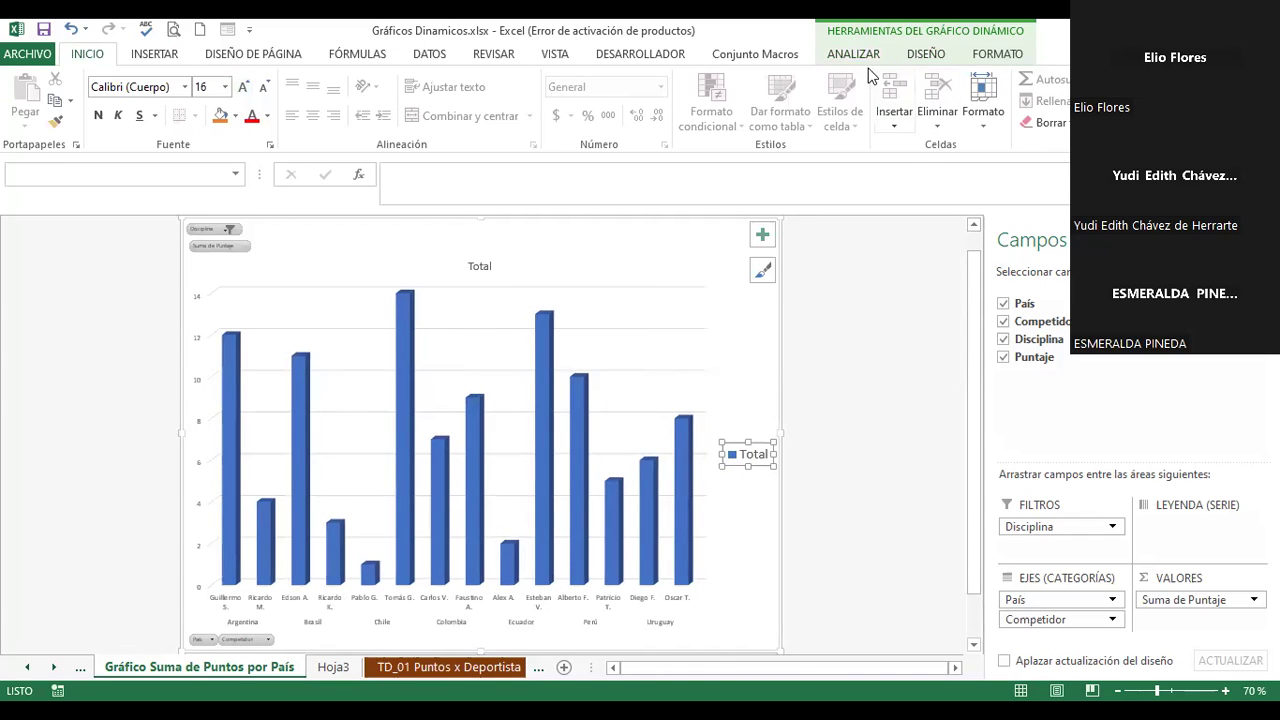
{"action": "left_click", "coordinate": [926, 55]}
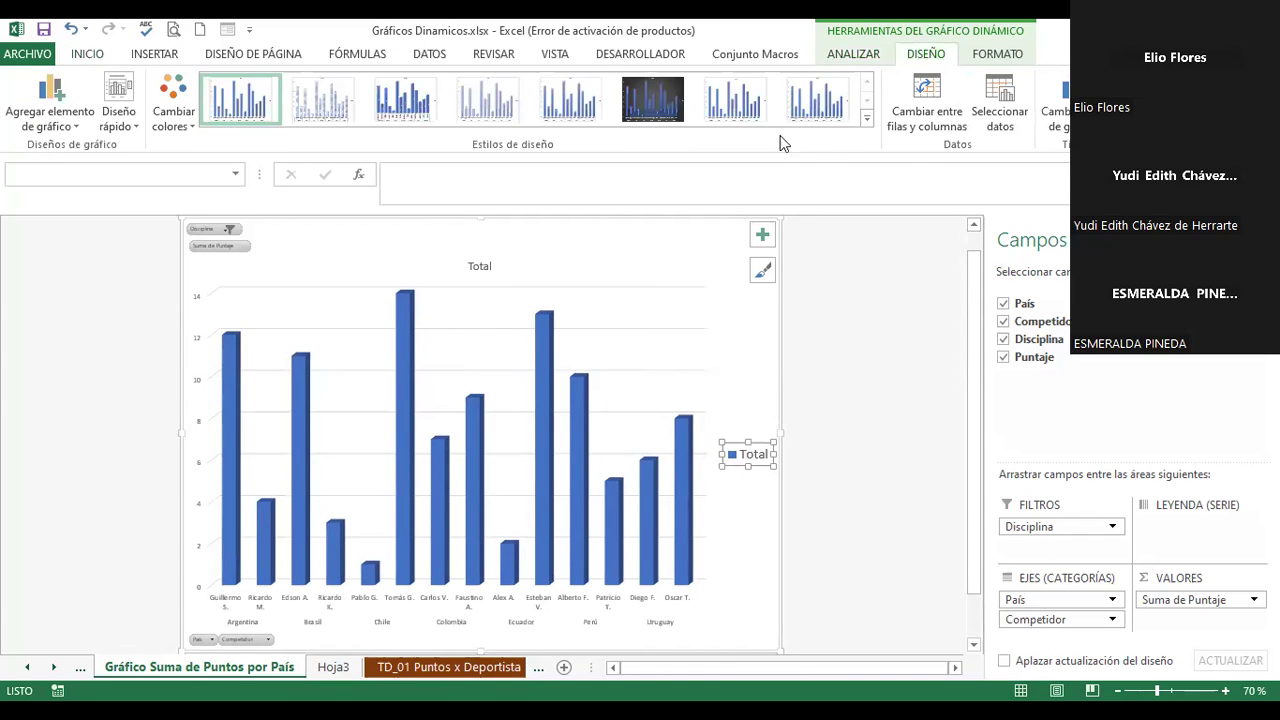
{"action": "left_click", "coordinate": [867, 122]}
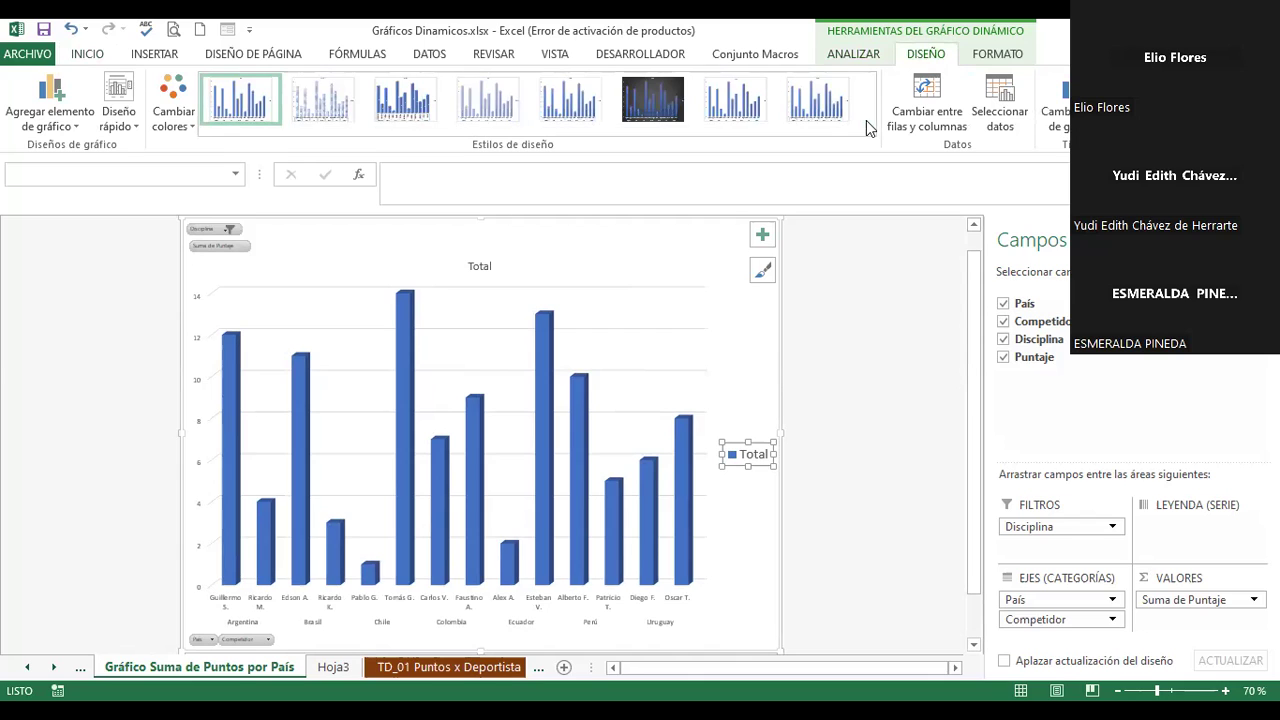
{"action": "left_click", "coordinate": [183, 125]}
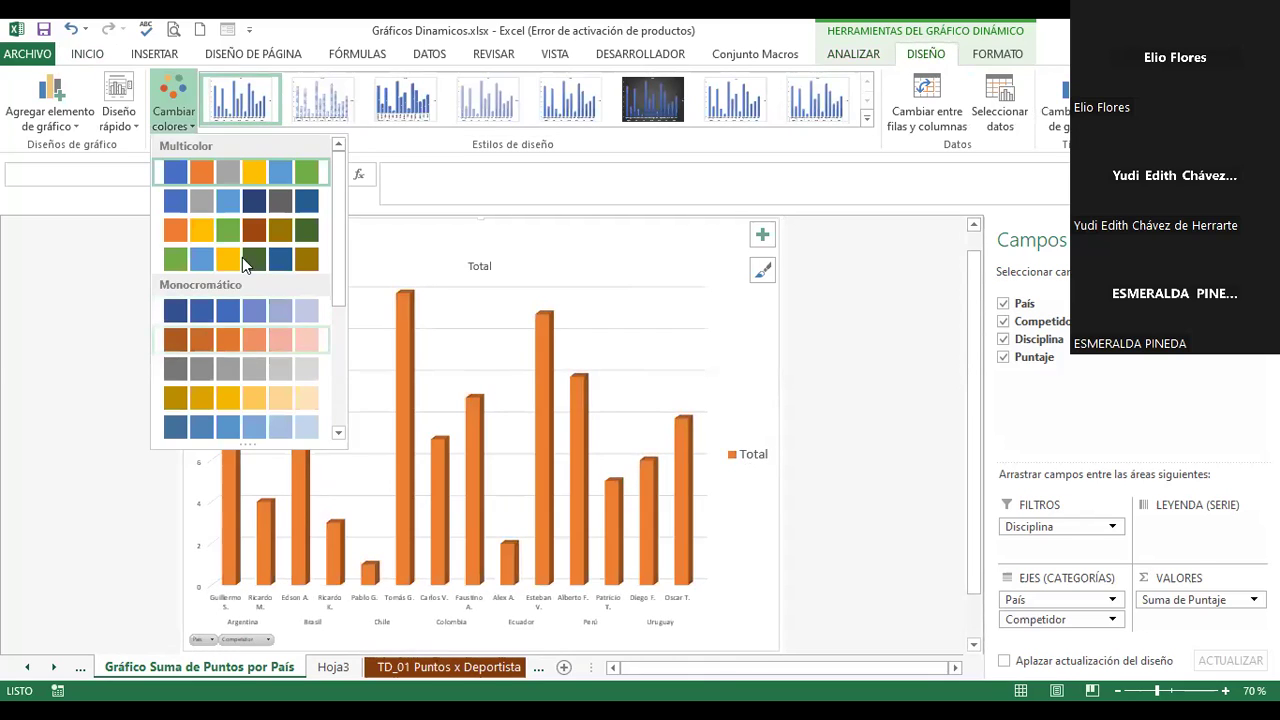
- Apply the green colour scheme and a 3D column chart style to the pivot chart
{"action": "left_click", "coordinate": [247, 259]}
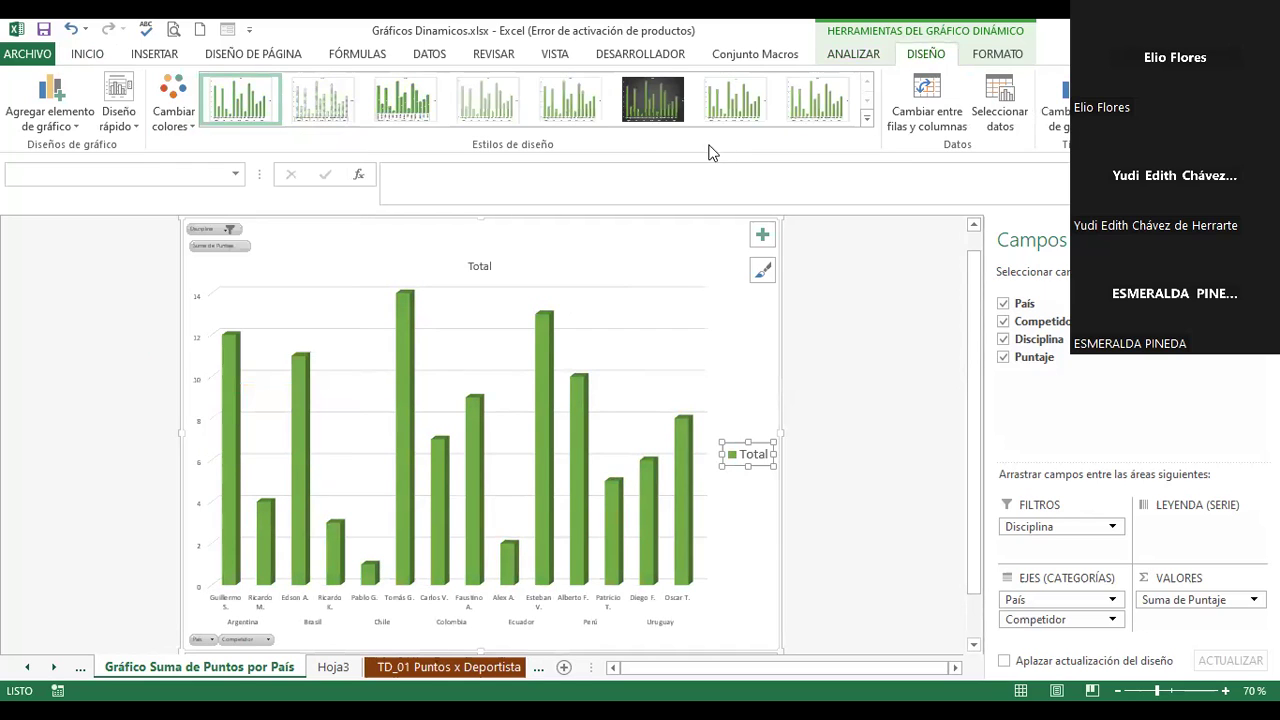
{"action": "left_click", "coordinate": [573, 108]}
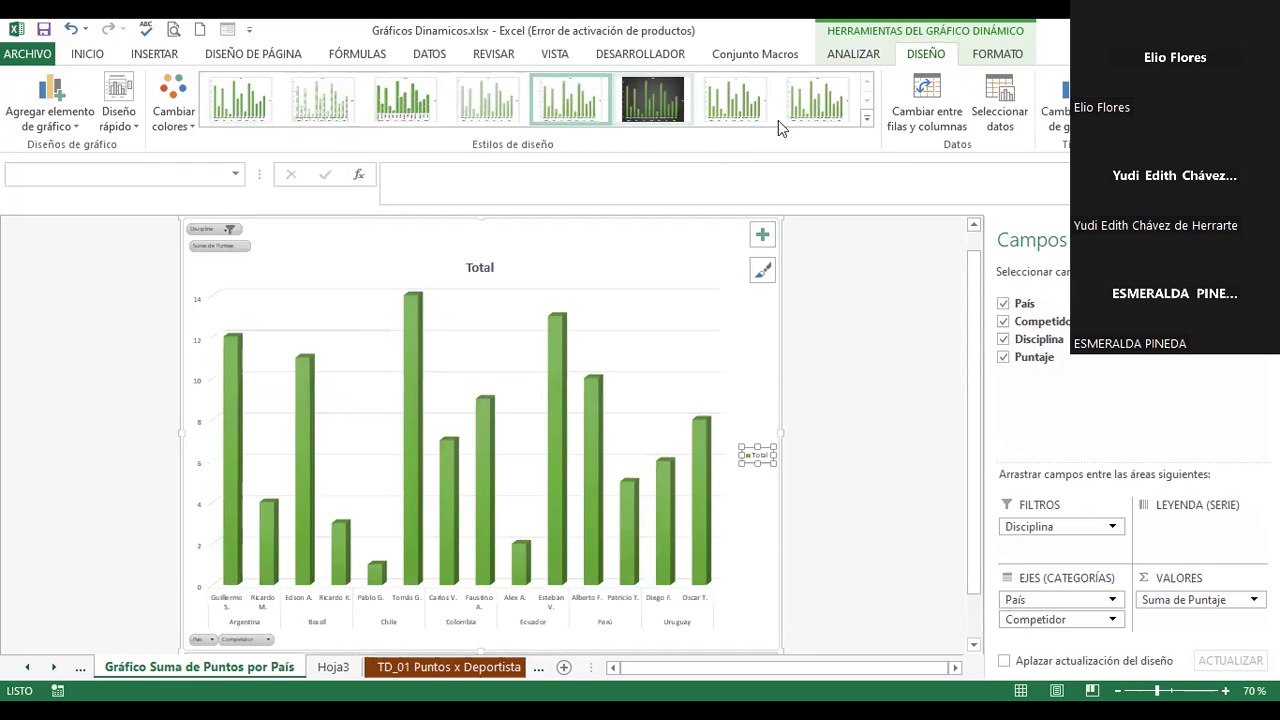
{"action": "left_click", "coordinate": [728, 103]}
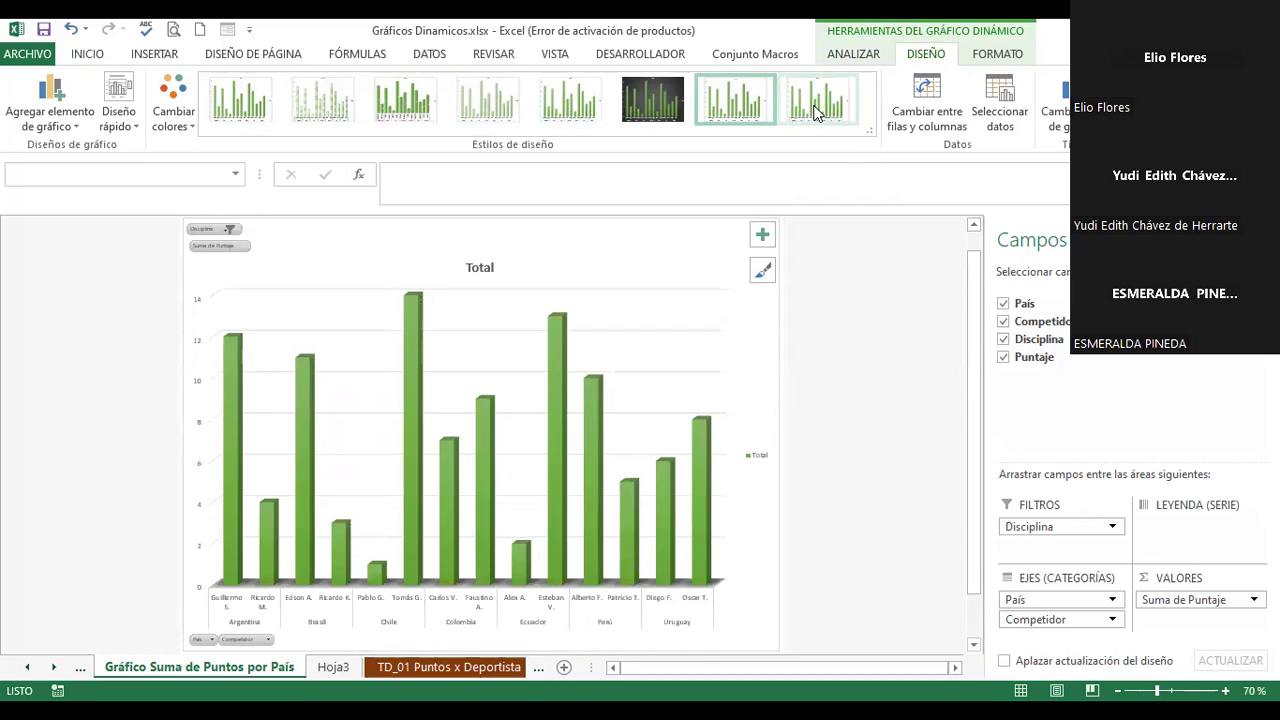
{"action": "left_click", "coordinate": [815, 110]}
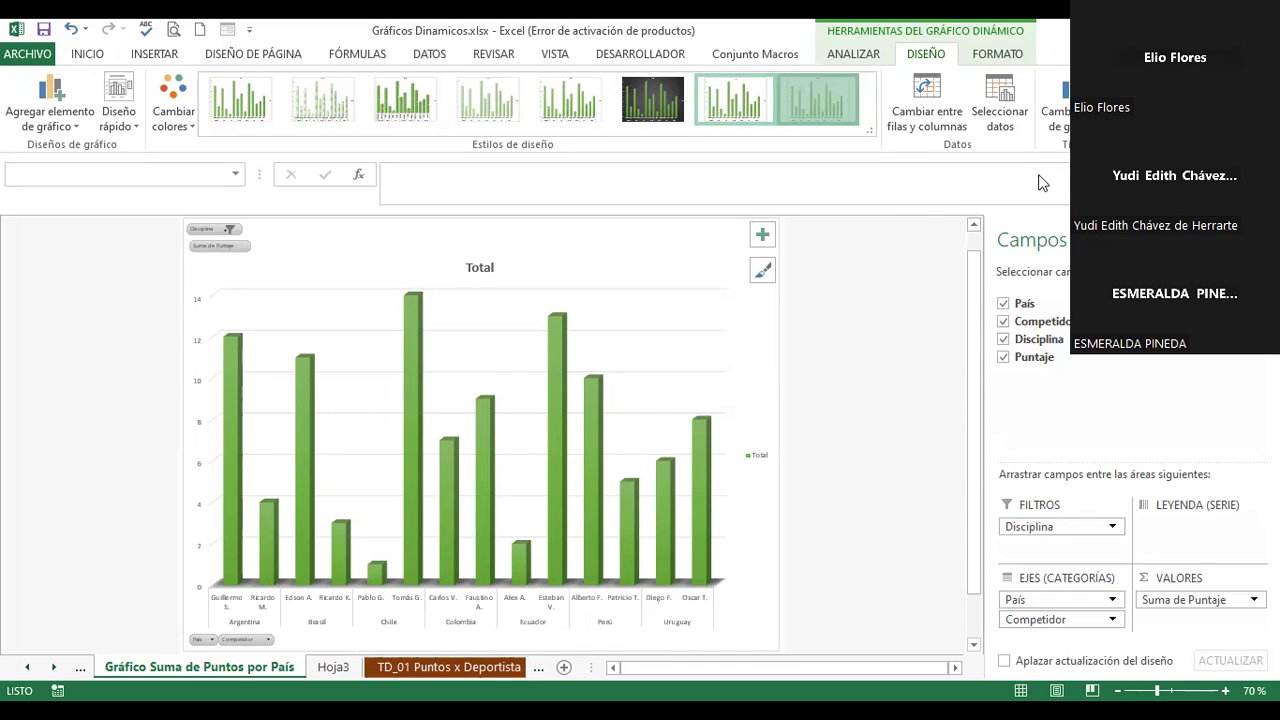
{"action": "left_click", "coordinate": [676, 292]}
{"action": "left_click", "coordinate": [595, 243]}
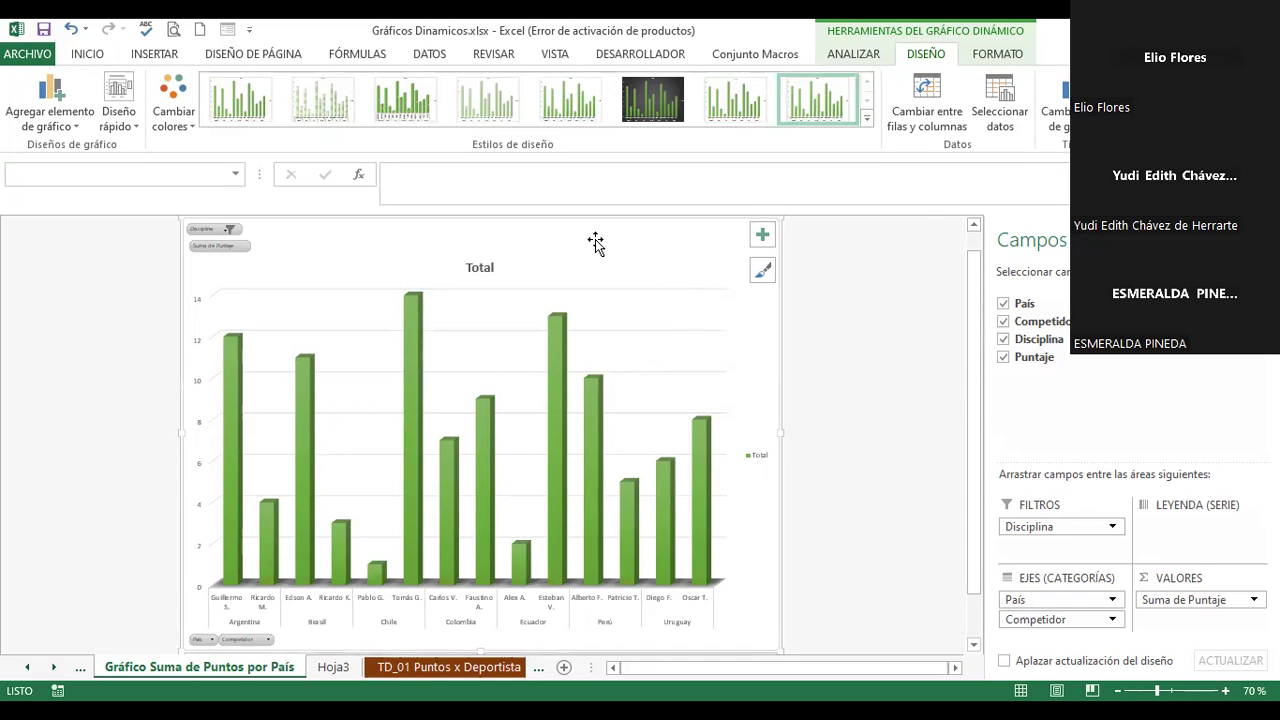
- Open the chart area's size and properties formatting, widen the pane, and select the column series
{"action": "double_click", "coordinate": [595, 243]}
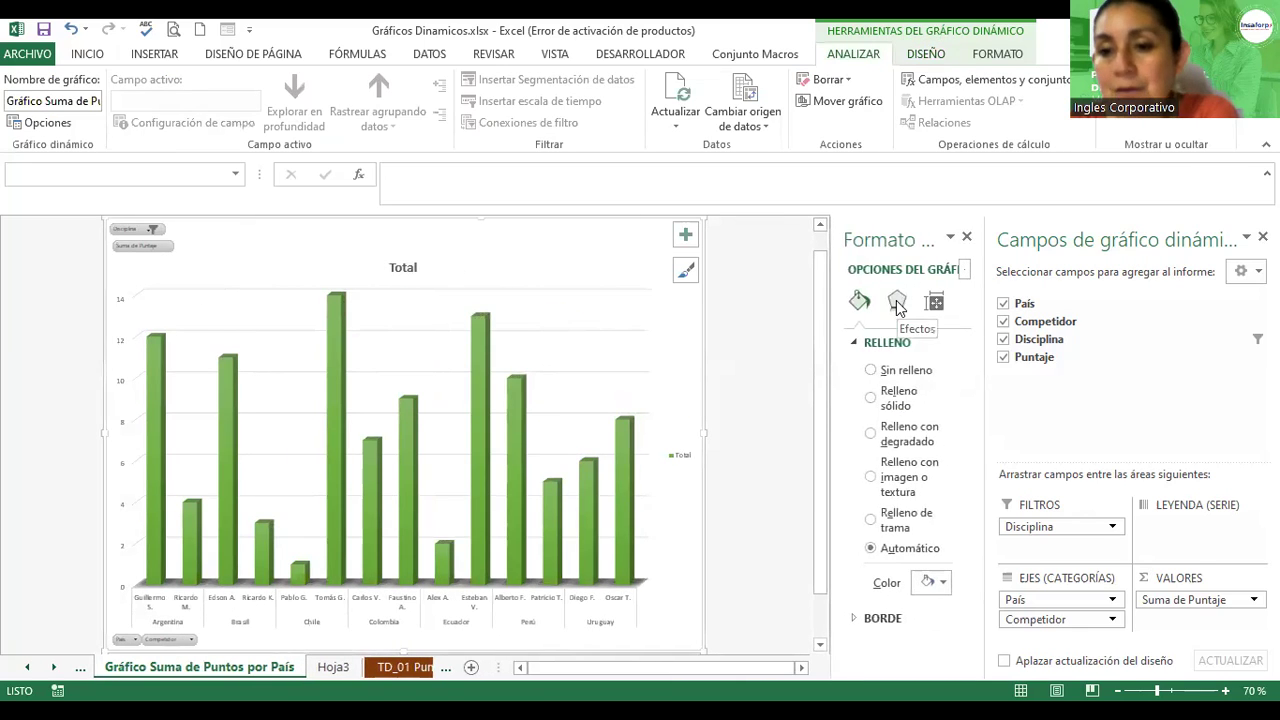
{"action": "left_click", "coordinate": [933, 306]}
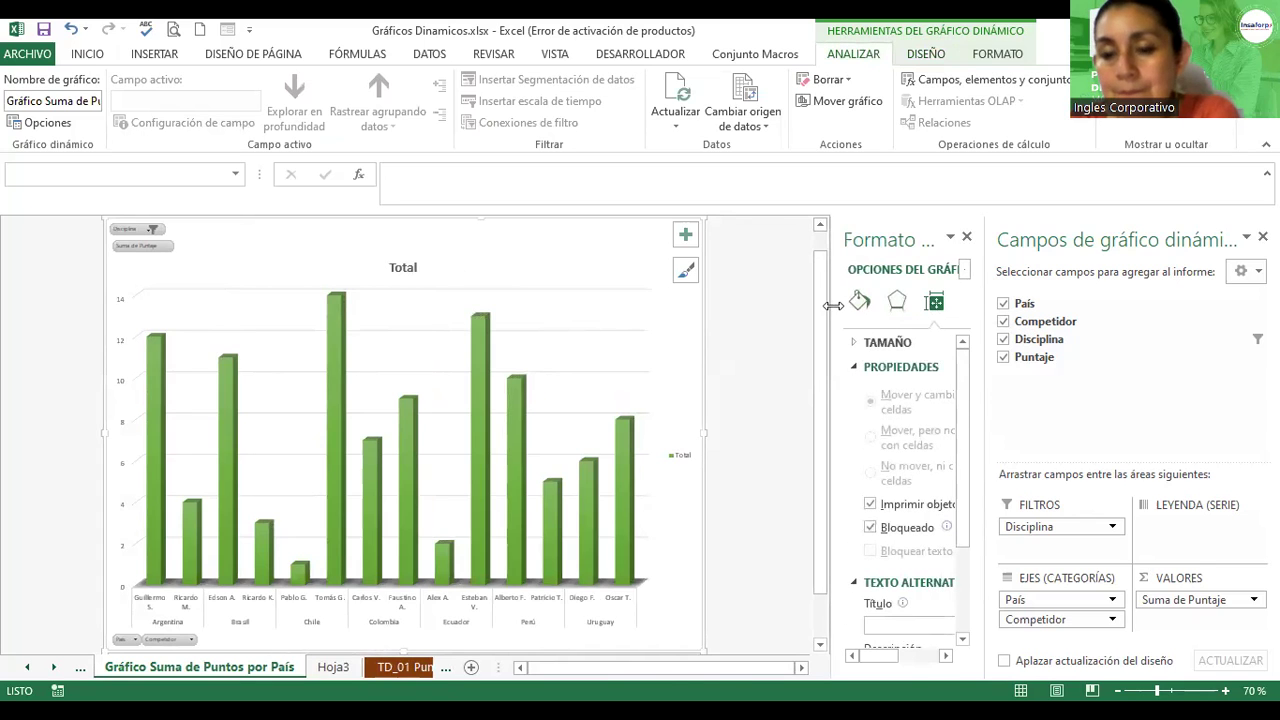
{"action": "left_click_drag", "start_coordinate": [833, 305], "coordinate": [765, 305]}
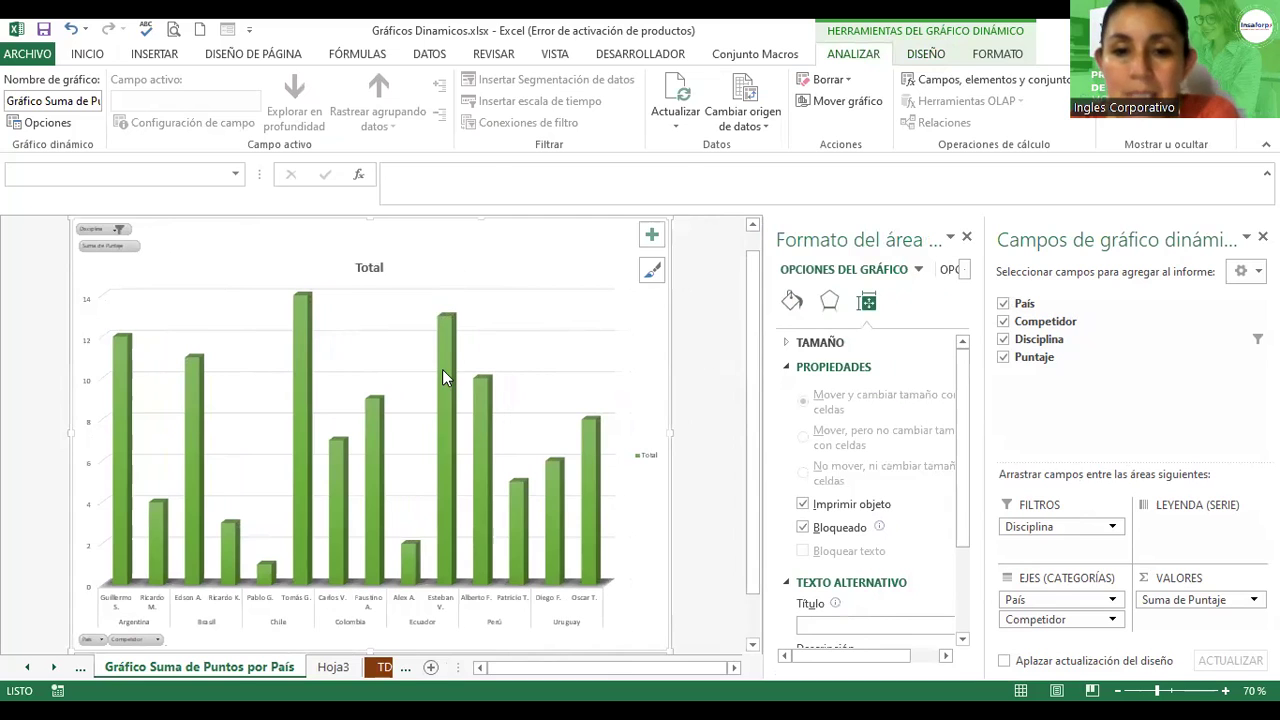
{"action": "left_click", "coordinate": [443, 372]}
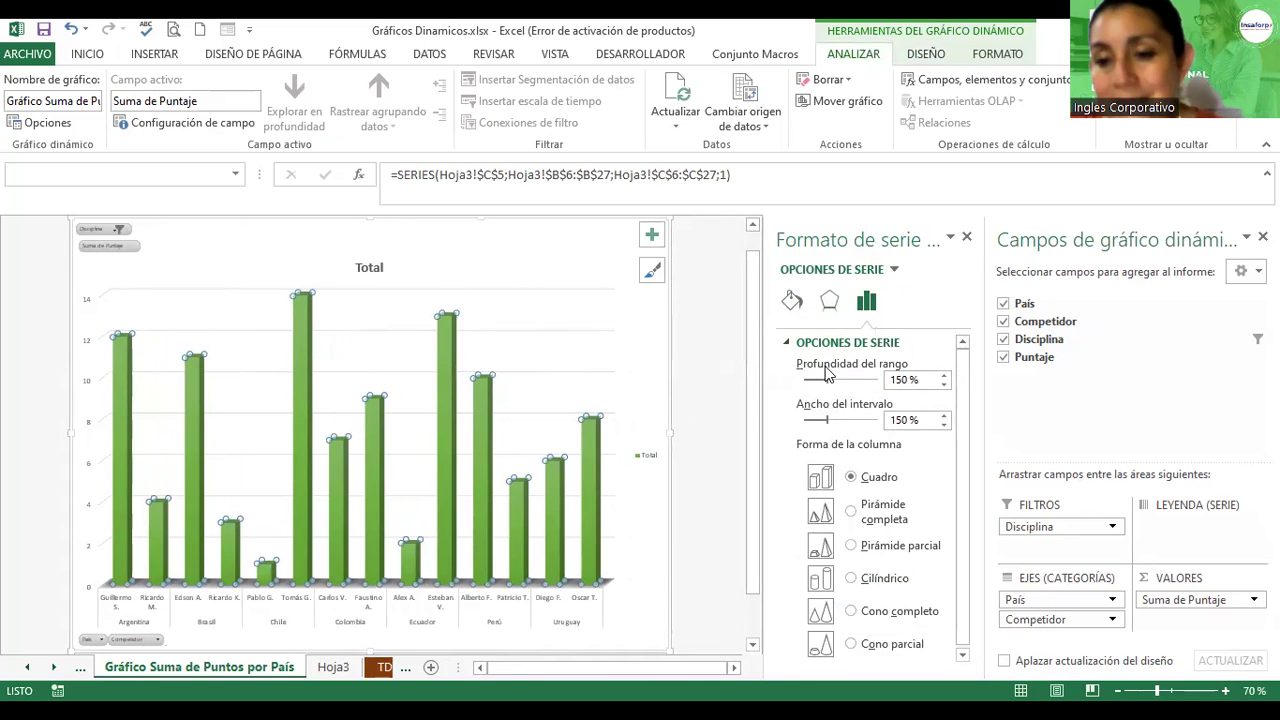
- Shape the columns as cylinders with 254% range depth and 324% gap width
{"action": "left_click", "coordinate": [851, 512]}
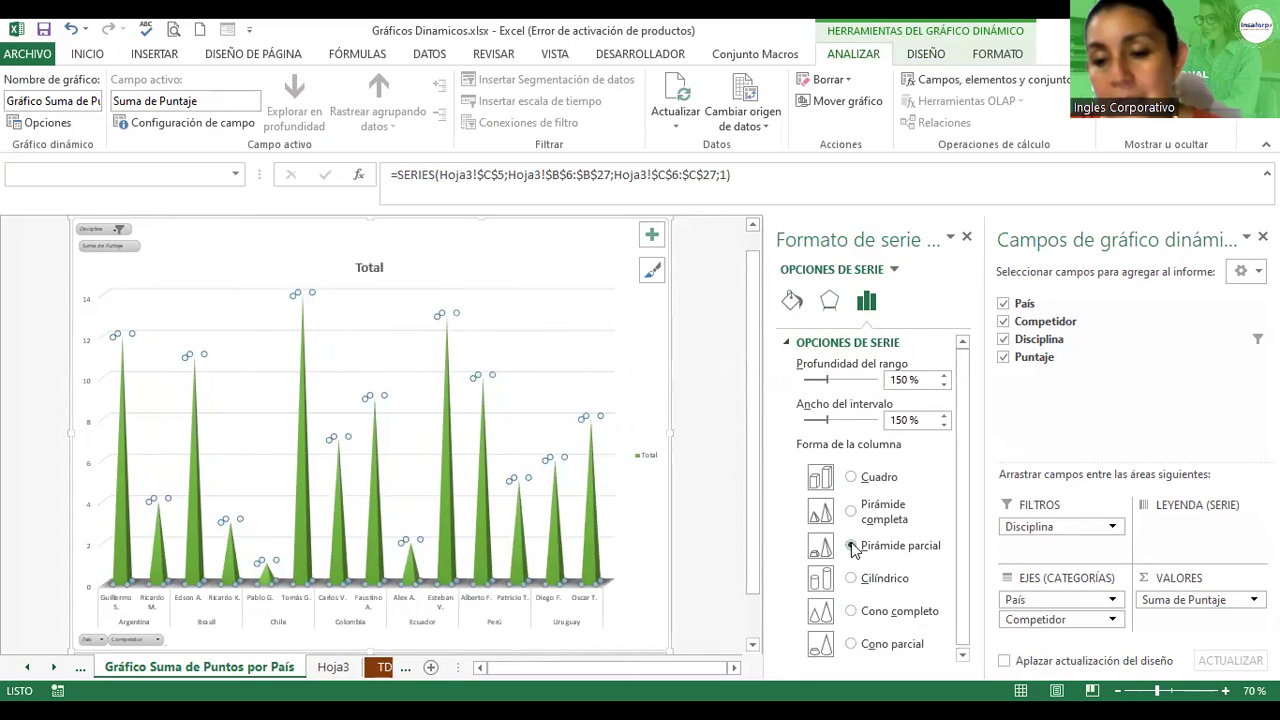
{"action": "left_click", "coordinate": [851, 546]}
{"action": "key", "text": "Down"}
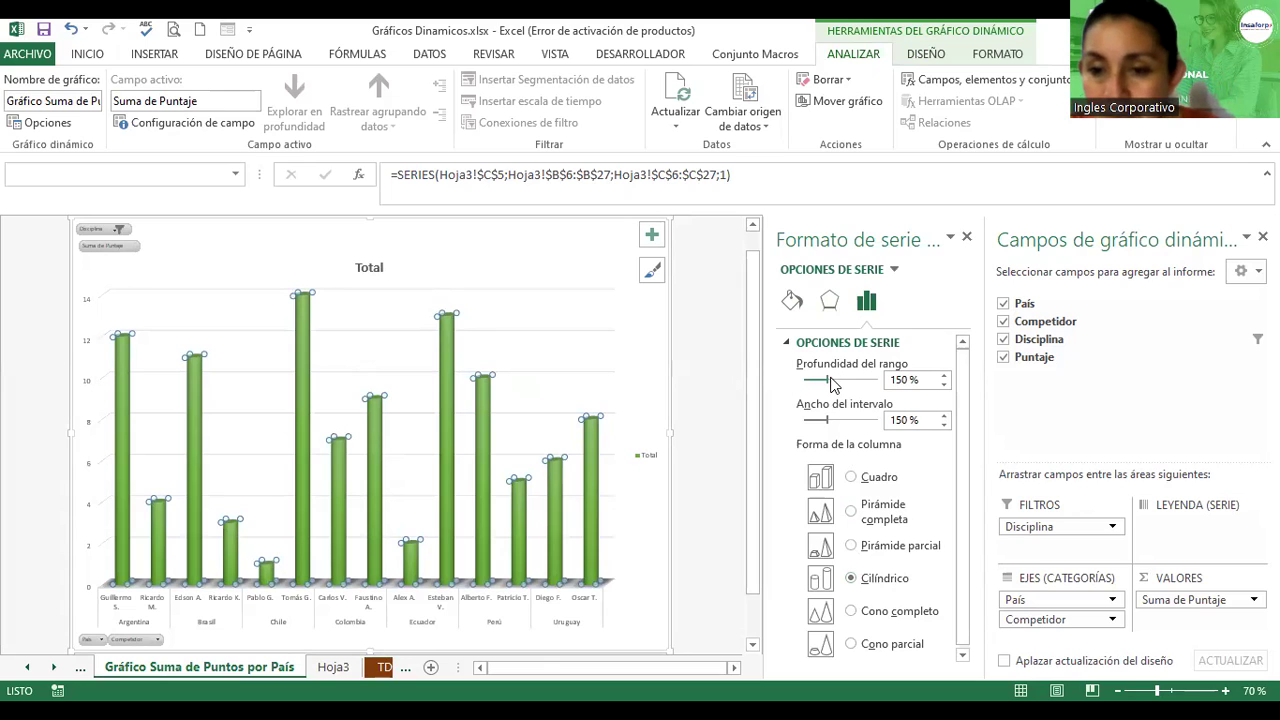
{"action": "mouse_move", "coordinate": [829, 388]}
{"action": "left_mouse_down"}
{"action": "mouse_move", "coordinate": [846, 386]}
{"action": "mouse_move", "coordinate": [850, 427]}
{"action": "left_mouse_up"}
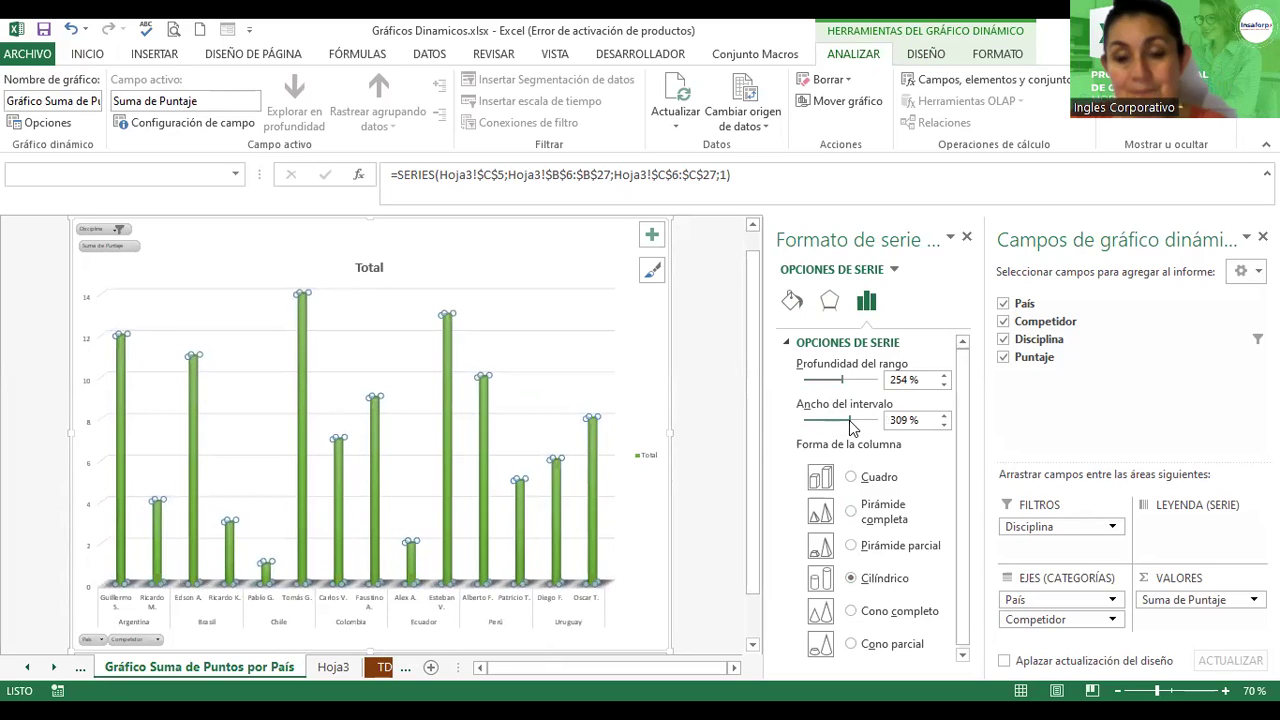
{"action": "left_click_drag", "start_coordinate": [850, 427], "coordinate": [853, 429]}
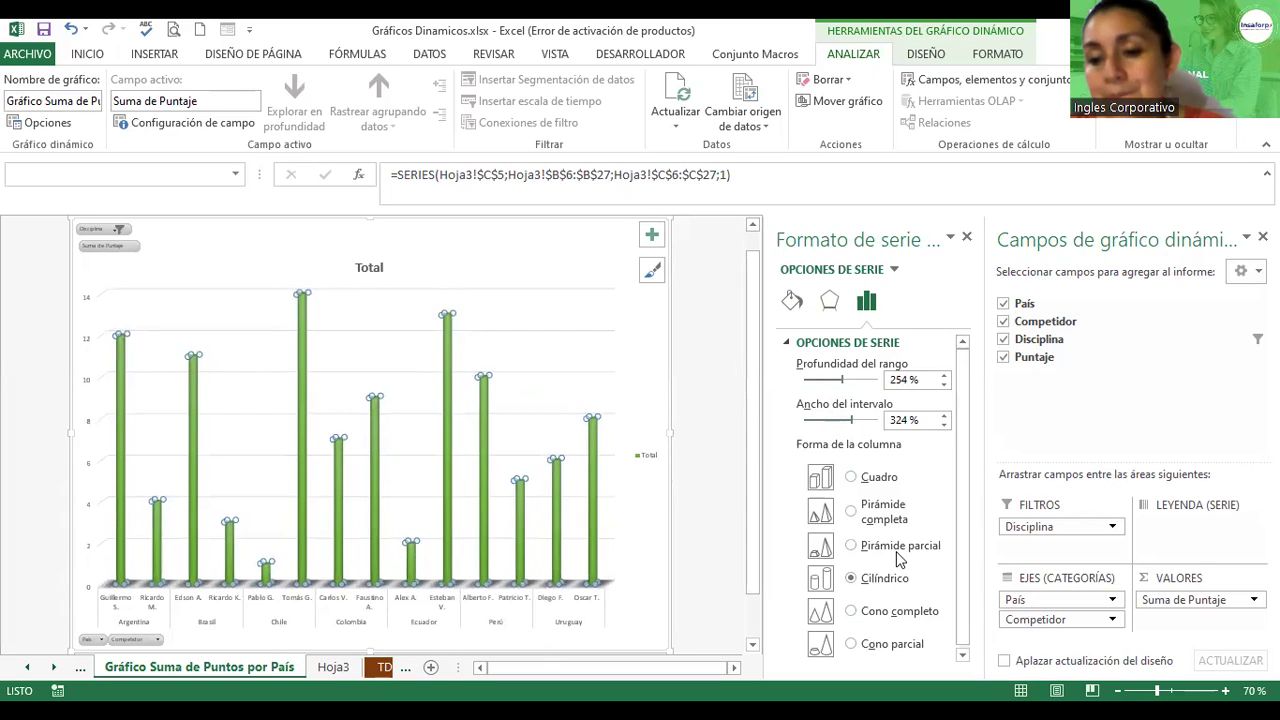
{"action": "left_click", "coordinate": [851, 644]}
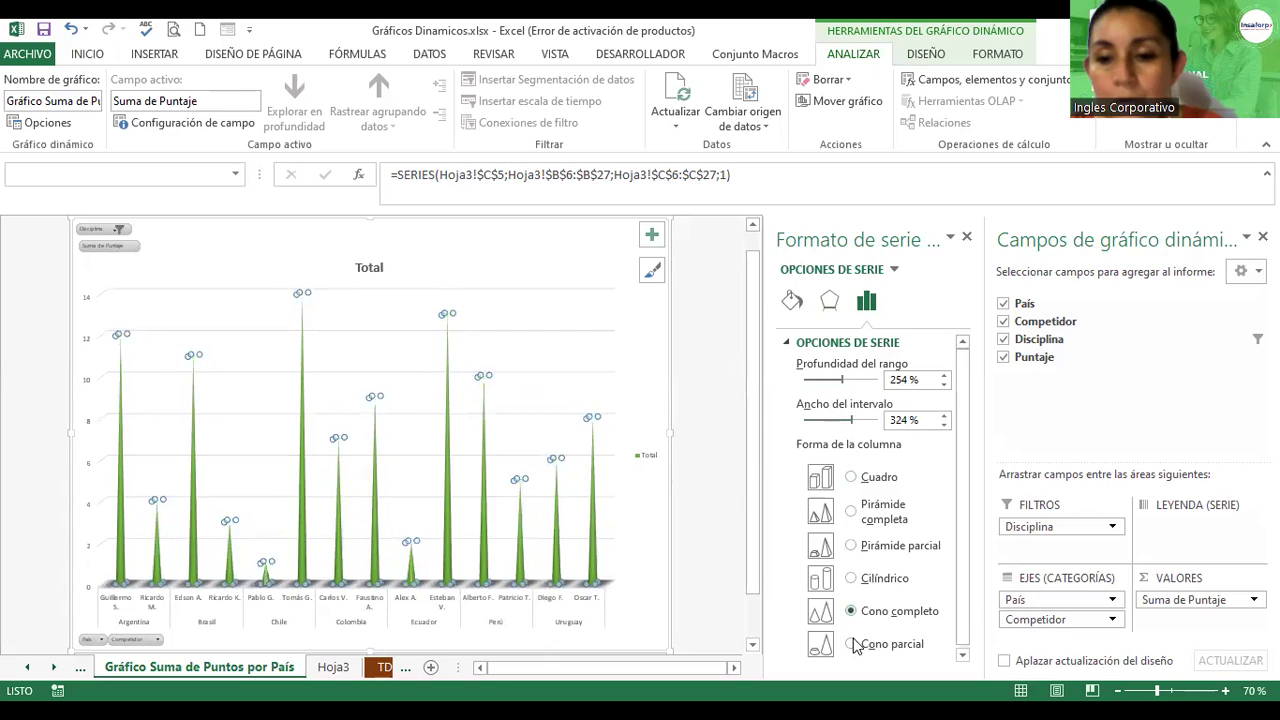
{"action": "key", "text": "Up"}
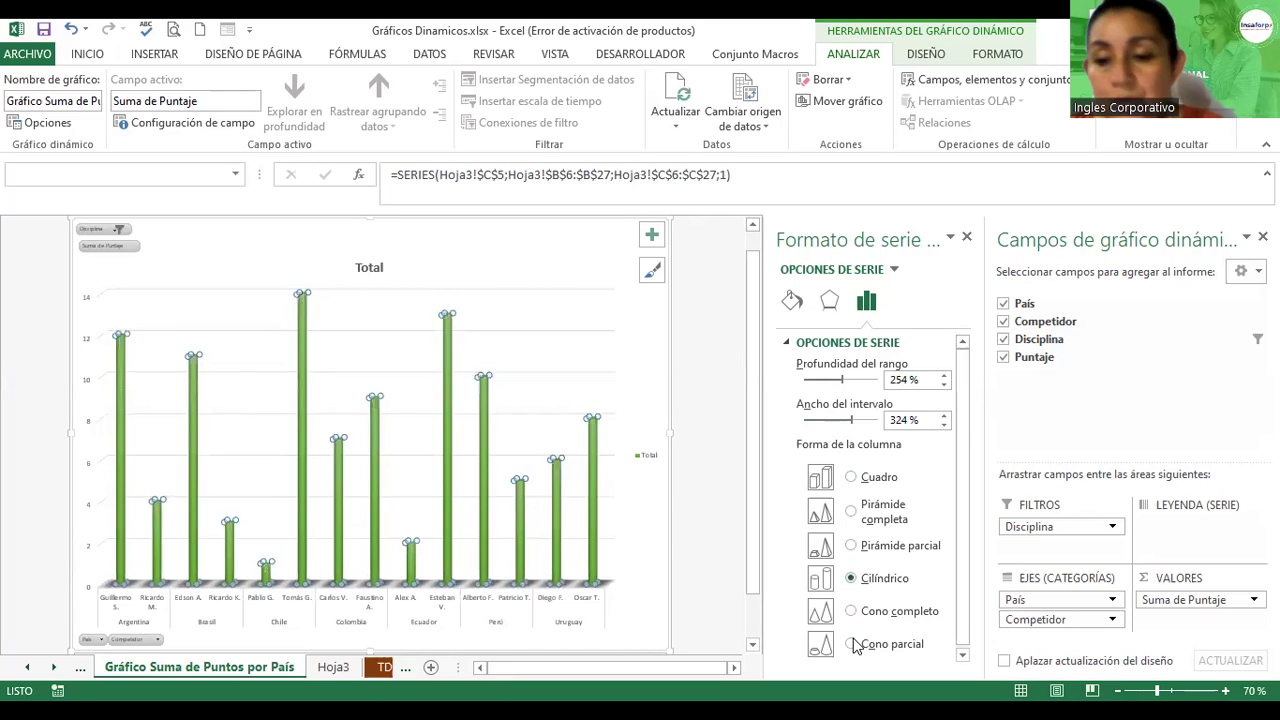
{"action": "left_click", "coordinate": [851, 546]}
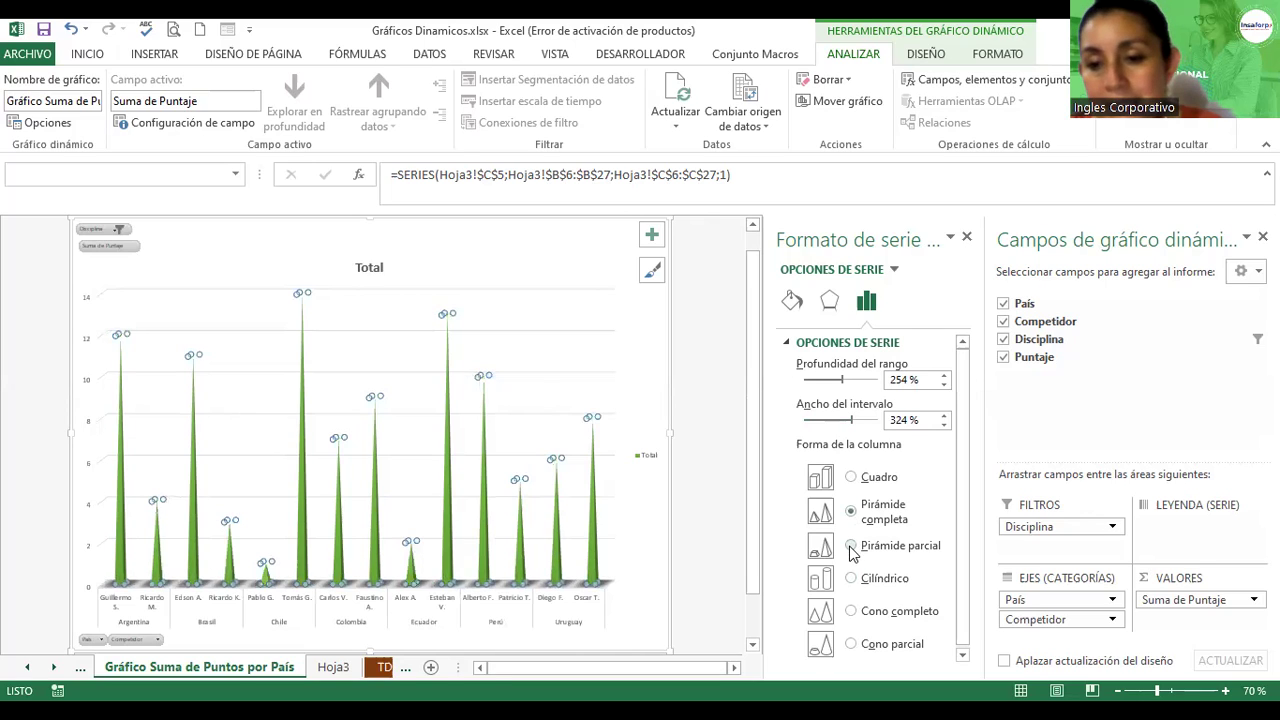
{"action": "key", "text": "Down"}
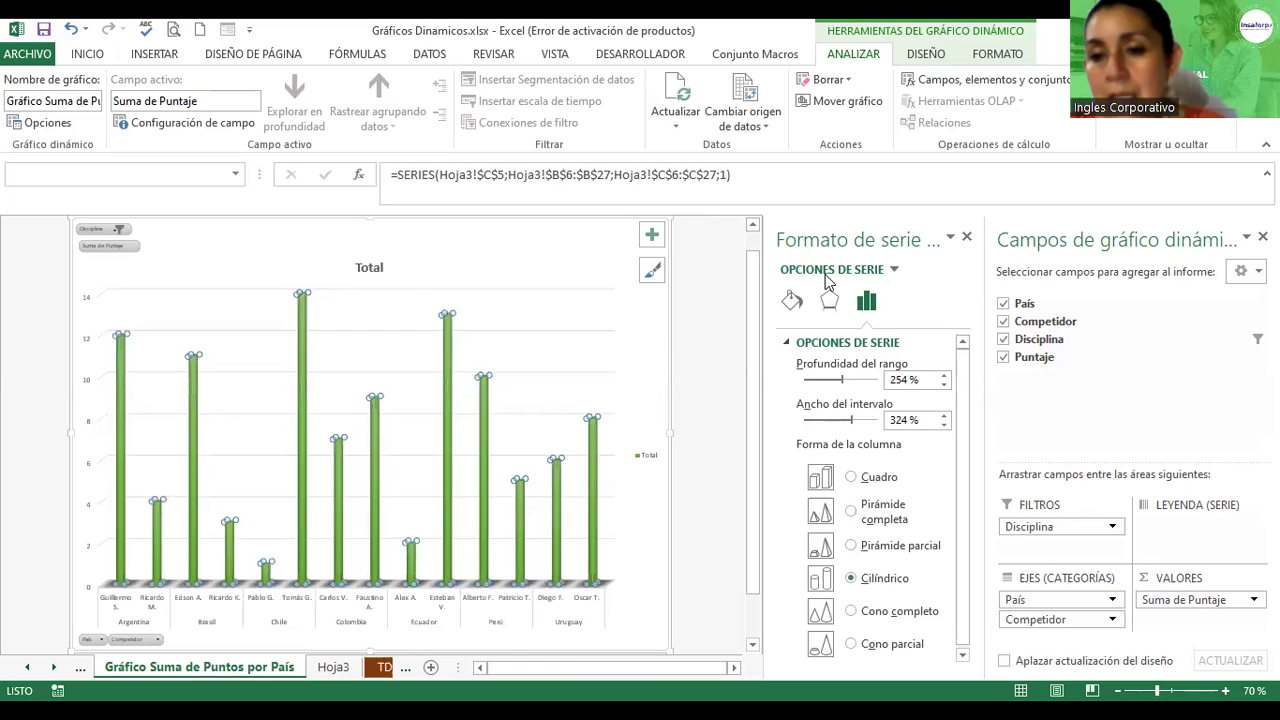
{"action": "left_click", "coordinate": [792, 300]}
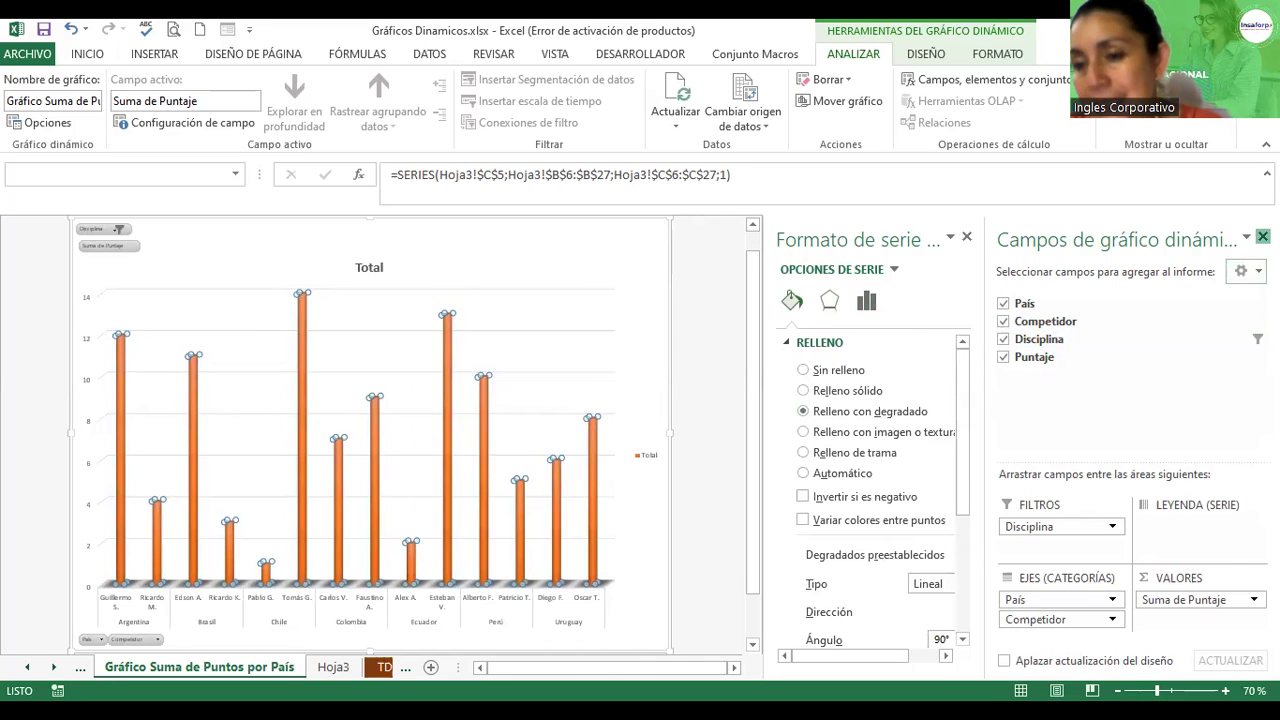
- Close the pivot chart field list and give the cylinders a picture or texture fill
{"action": "left_click", "coordinate": [1263, 237]}
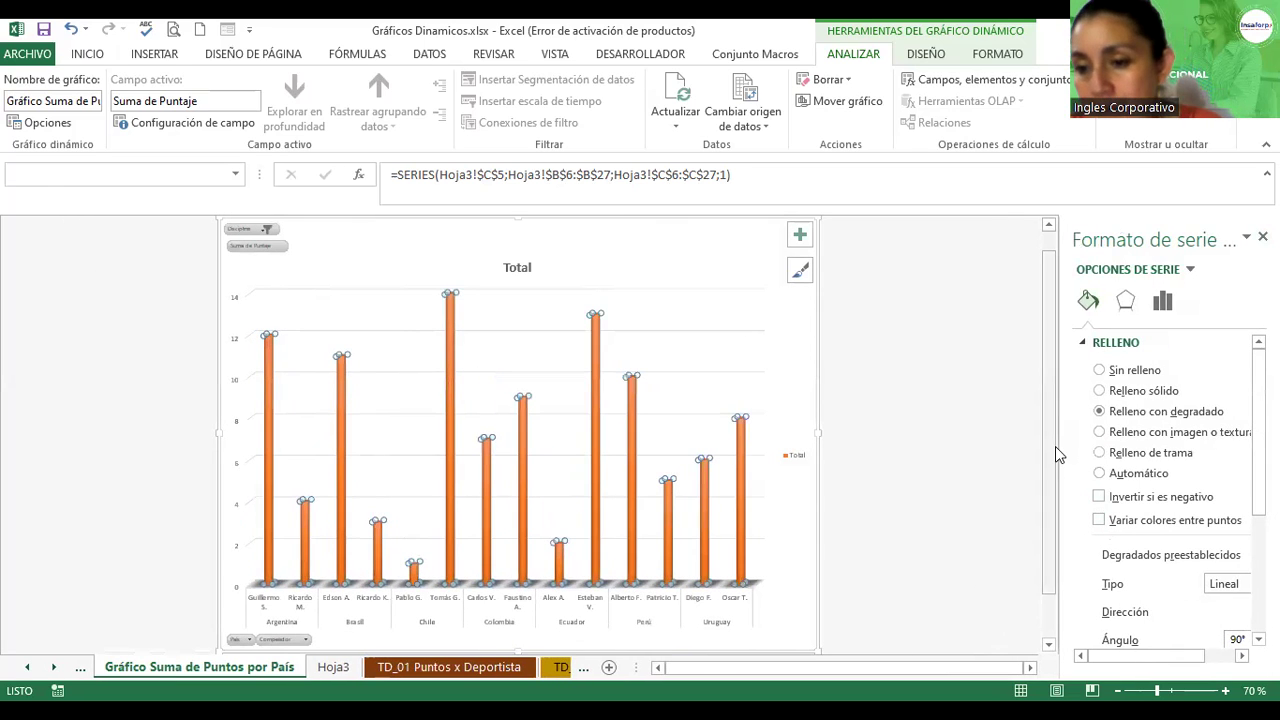
{"action": "left_click_drag", "start_coordinate": [1055, 444], "coordinate": [1005, 444]}
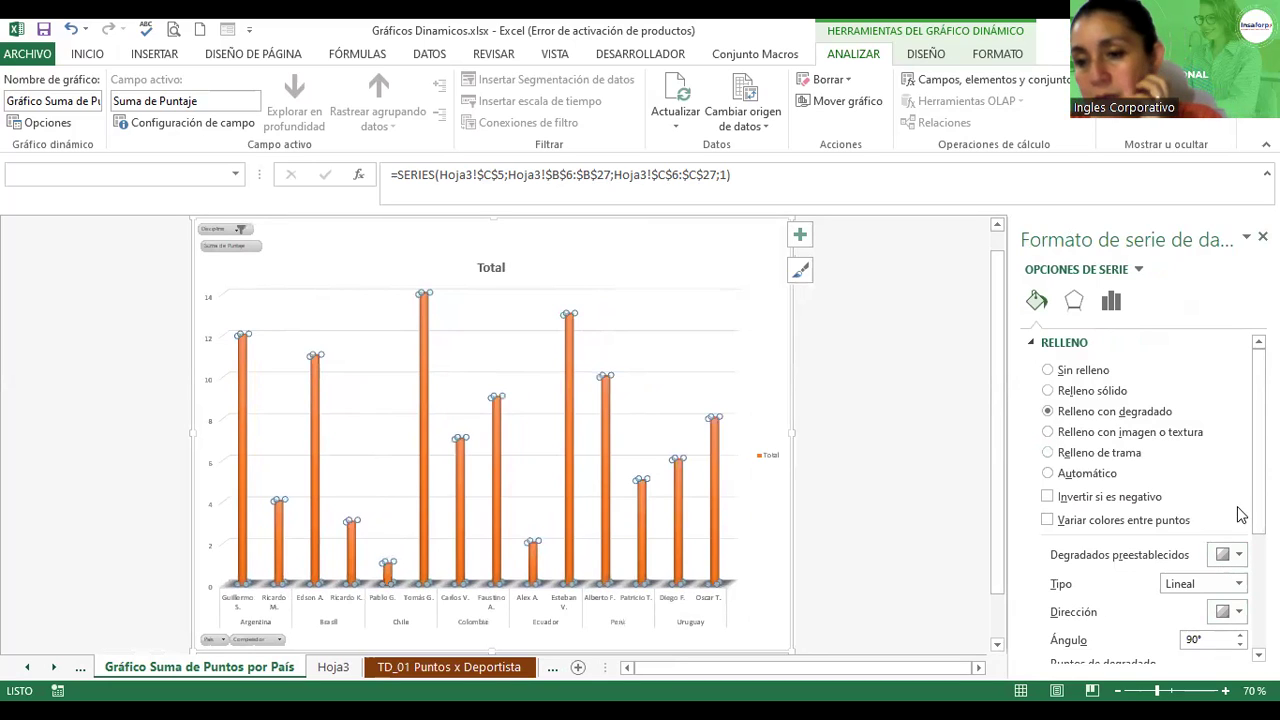
{"action": "left_click", "coordinate": [1134, 438]}
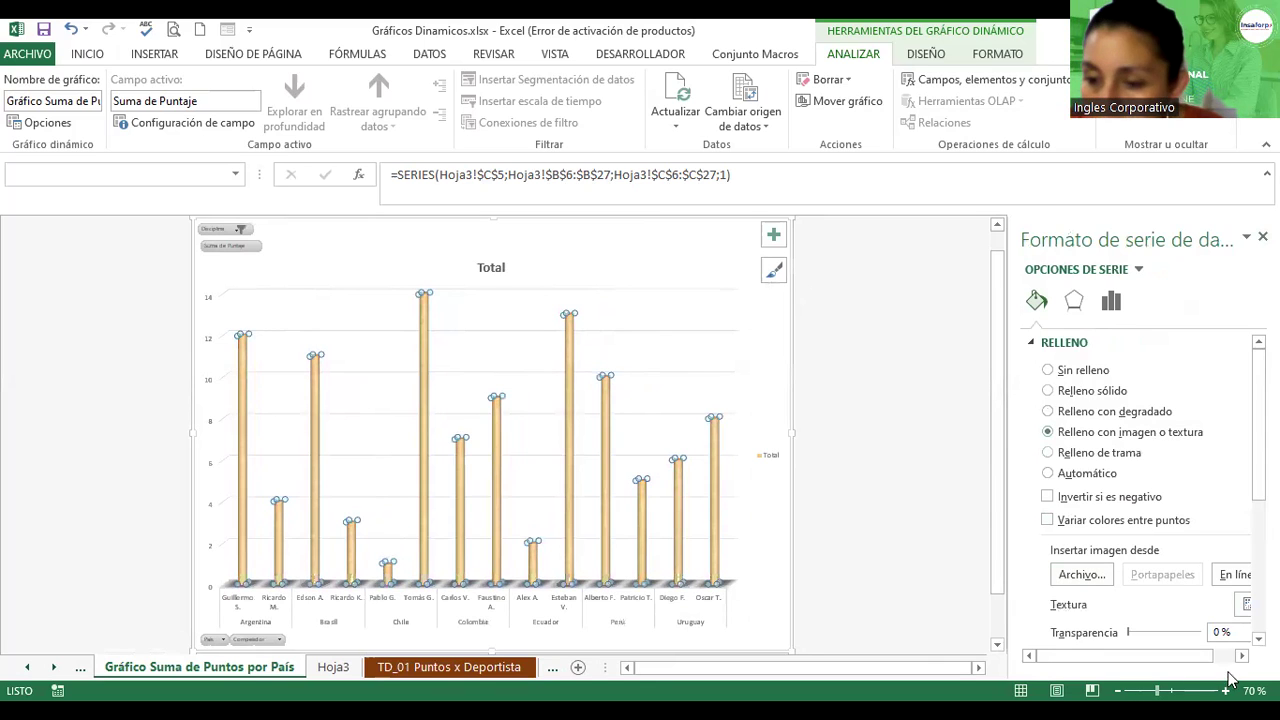
{"action": "scroll", "coordinate": [491, 435], "scroll_direction": "up", "scroll_amount": 1}
{"action": "scroll", "coordinate": [491, 435], "scroll_direction": "up", "scroll_amount": 1}
{"action": "scroll", "coordinate": [491, 435], "scroll_direction": "up", "scroll_amount": 1}
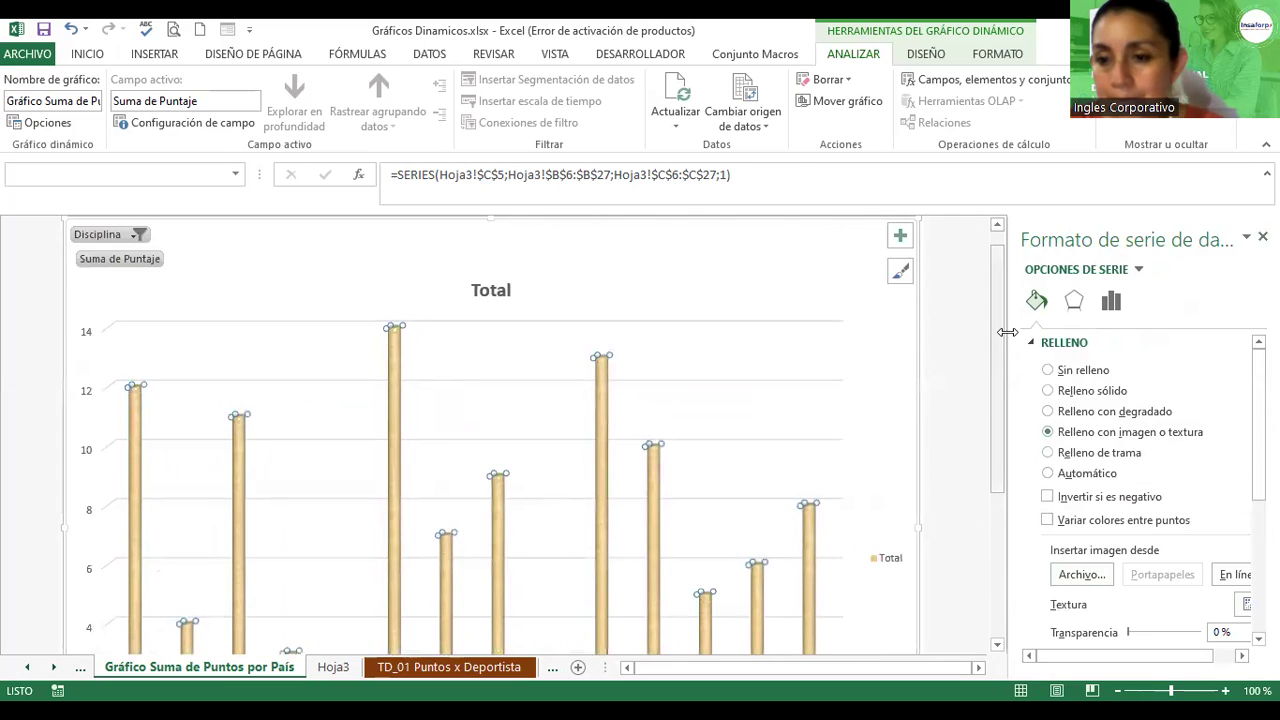
{"action": "left_click_drag", "start_coordinate": [1001, 330], "coordinate": [1008, 345]}
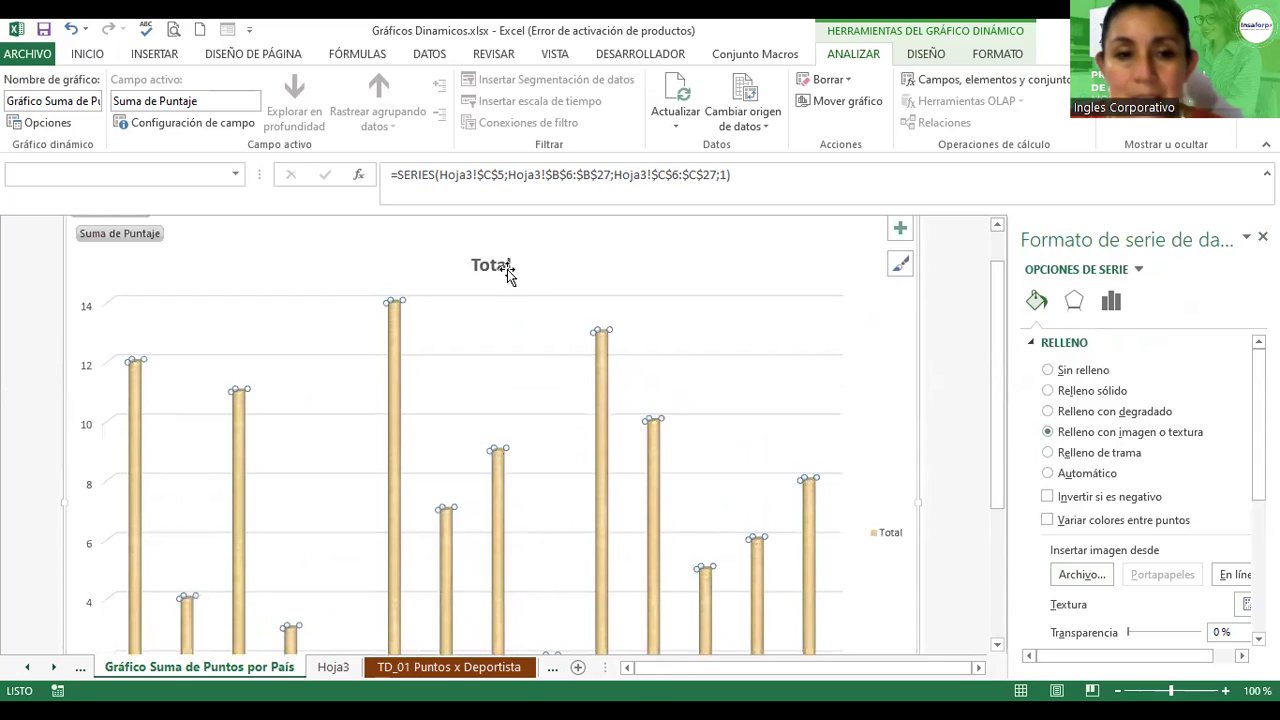
- Replace the chart title 'Total' with 'Gráfico de País y Disciplina'
{"action": "left_click", "coordinate": [497, 264]}
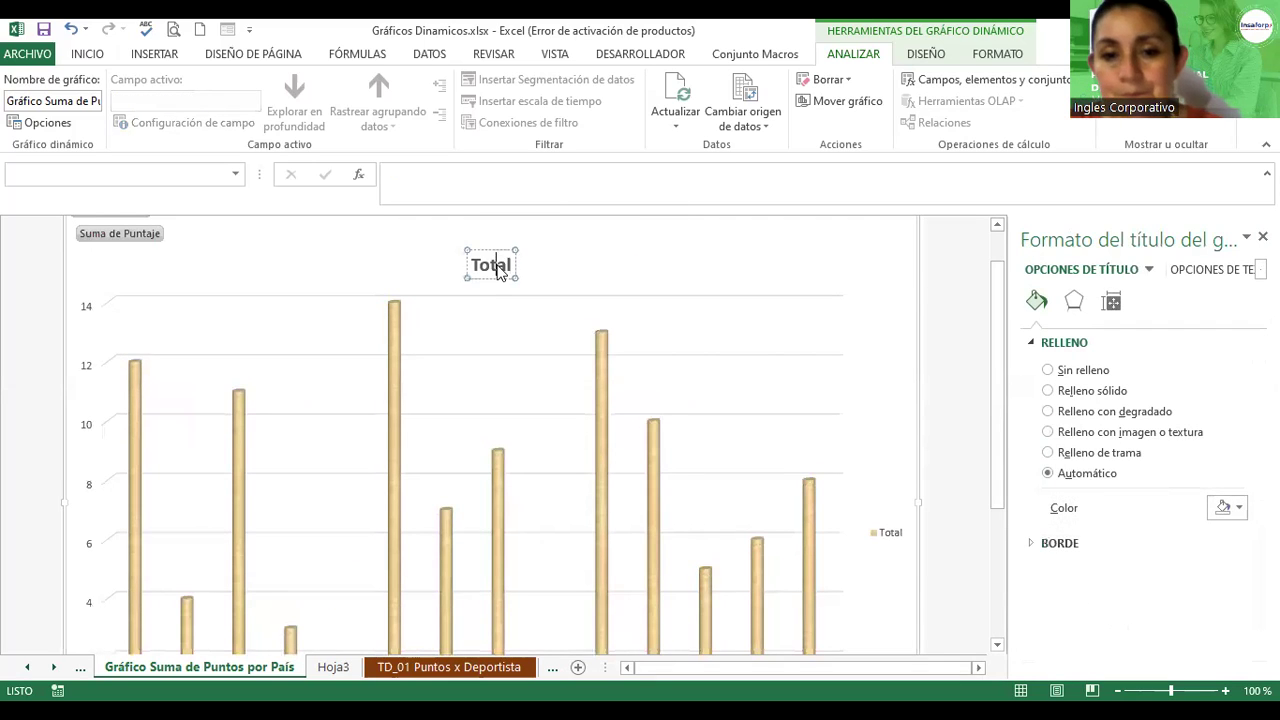
{"action": "double_click", "coordinate": [499, 266]}
{"action": "left_click", "coordinate": [497, 265]}
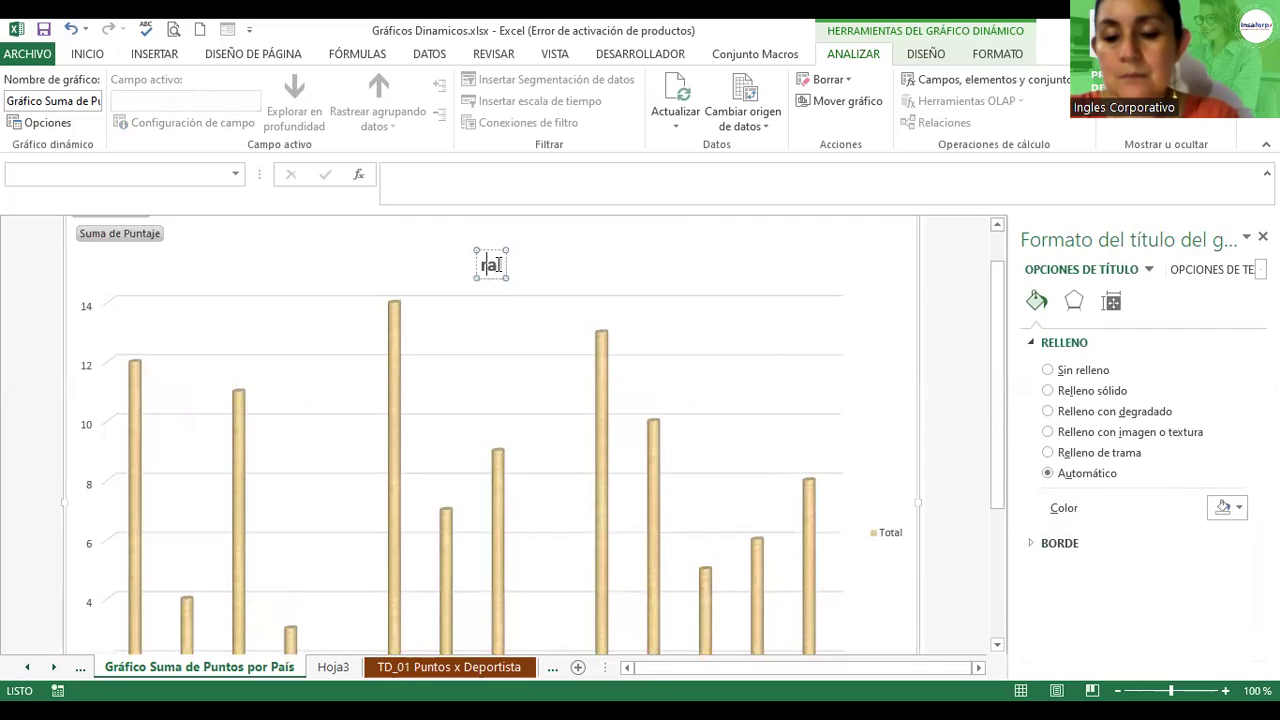
{"action": "key", "text": "BackSpace"}
{"action": "key", "text": "BackSpace"}
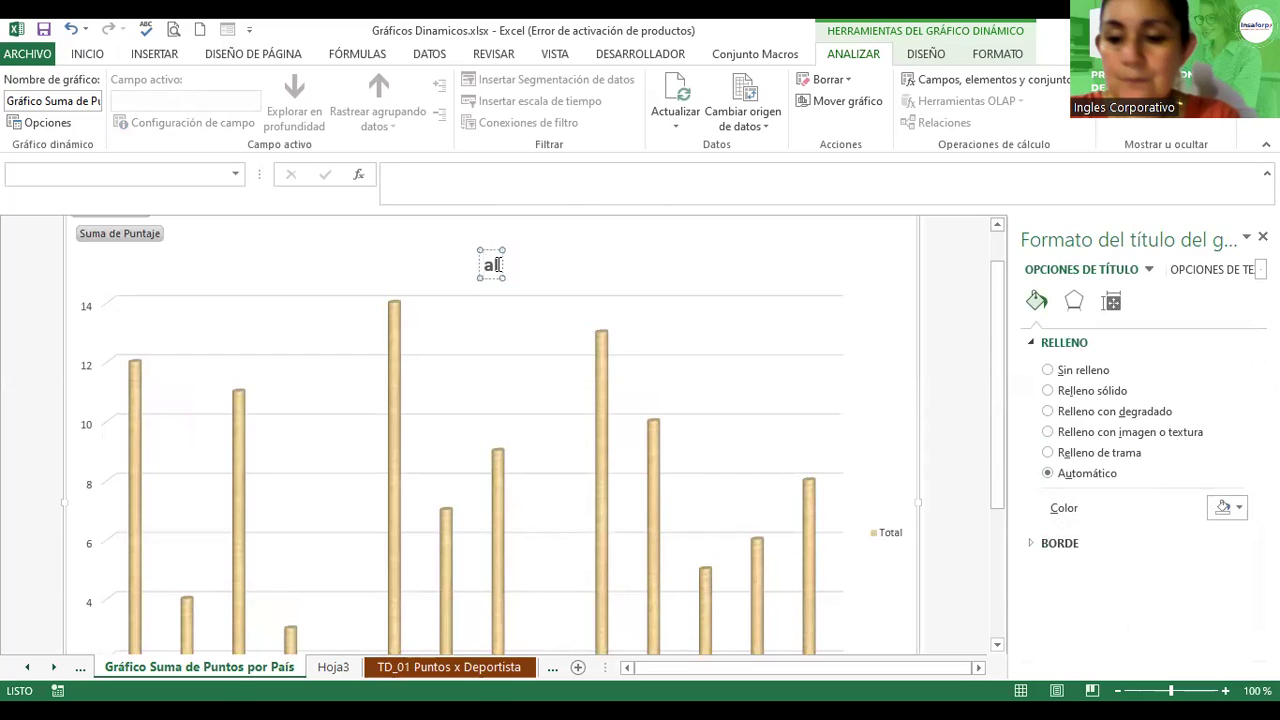
{"action": "type", "text": "Gráfico de POa"}
{"action": "key", "text": "BackSpace"}
{"action": "key", "text": "BackSpace"}
{"action": "scroll", "coordinate": [500, 270], "scroll_direction": "down", "scroll_amount": 1}
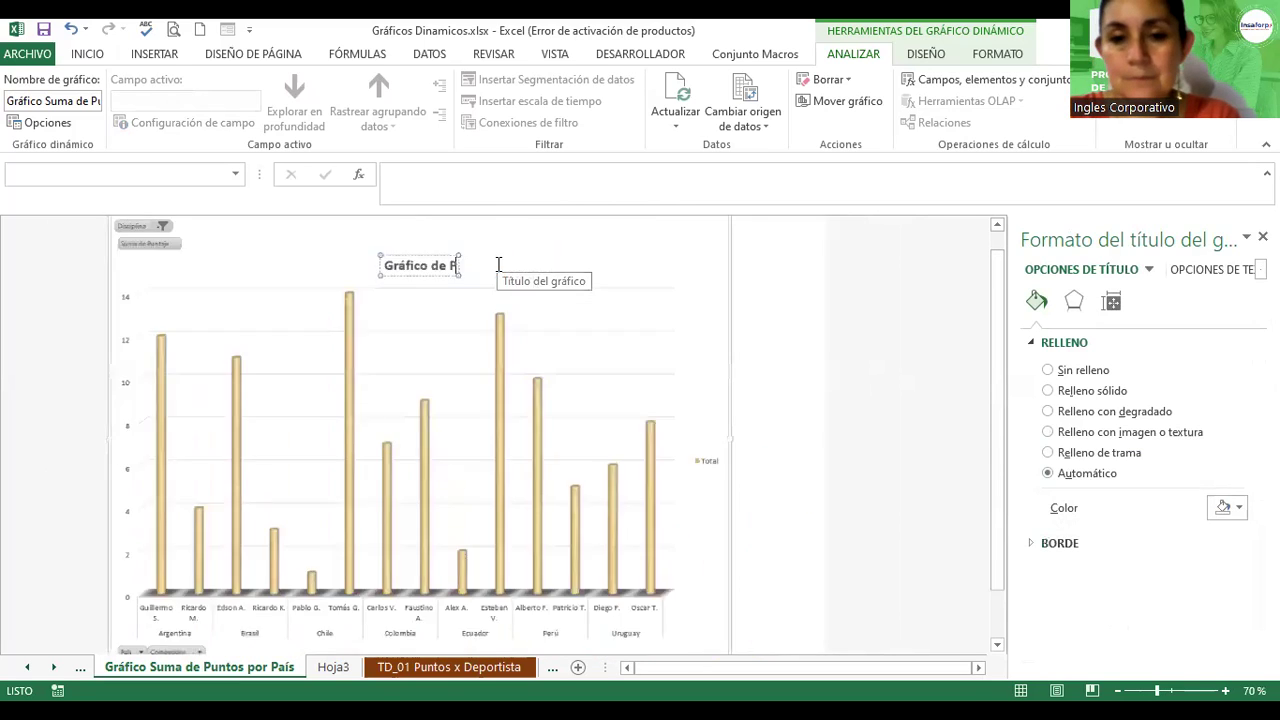
{"action": "scroll", "coordinate": [500, 270], "scroll_direction": "down", "scroll_amount": 1}
{"action": "type", "text": "a"}
{"action": "key", "text": "BackSpace"}
{"action": "key", "text": "BackSpace"}
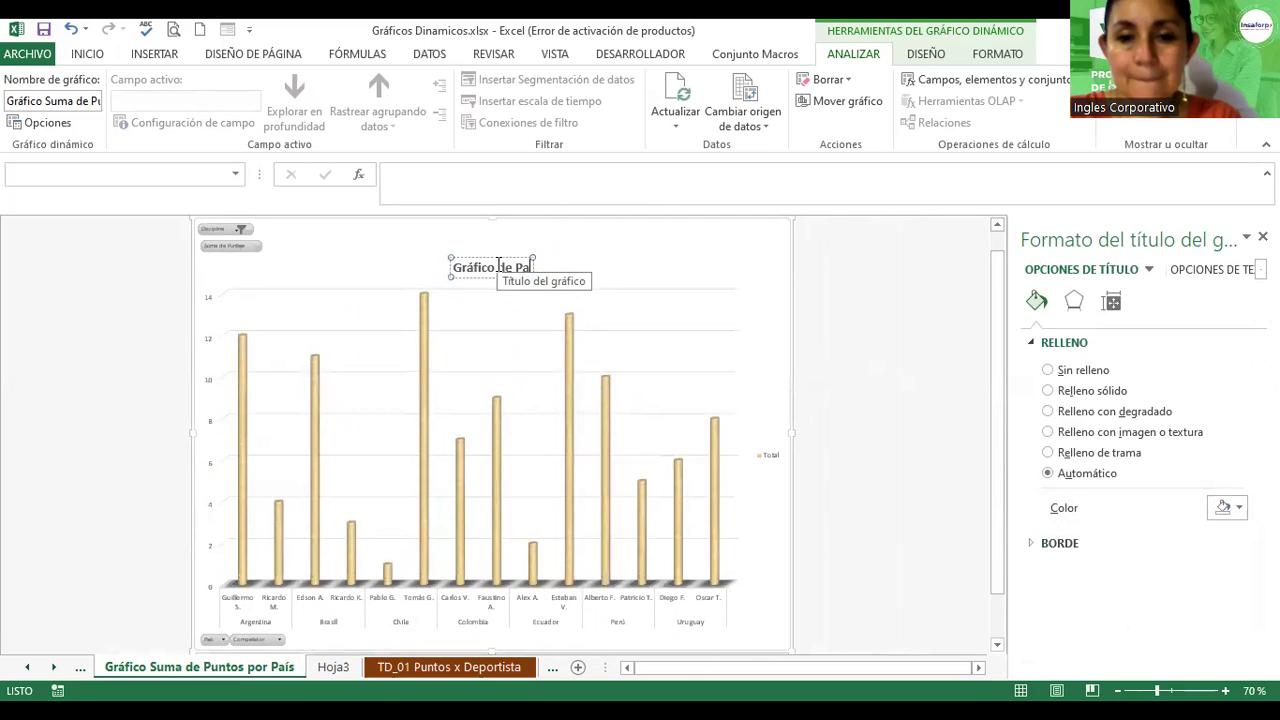
{"action": "type", "text": "ís y"}
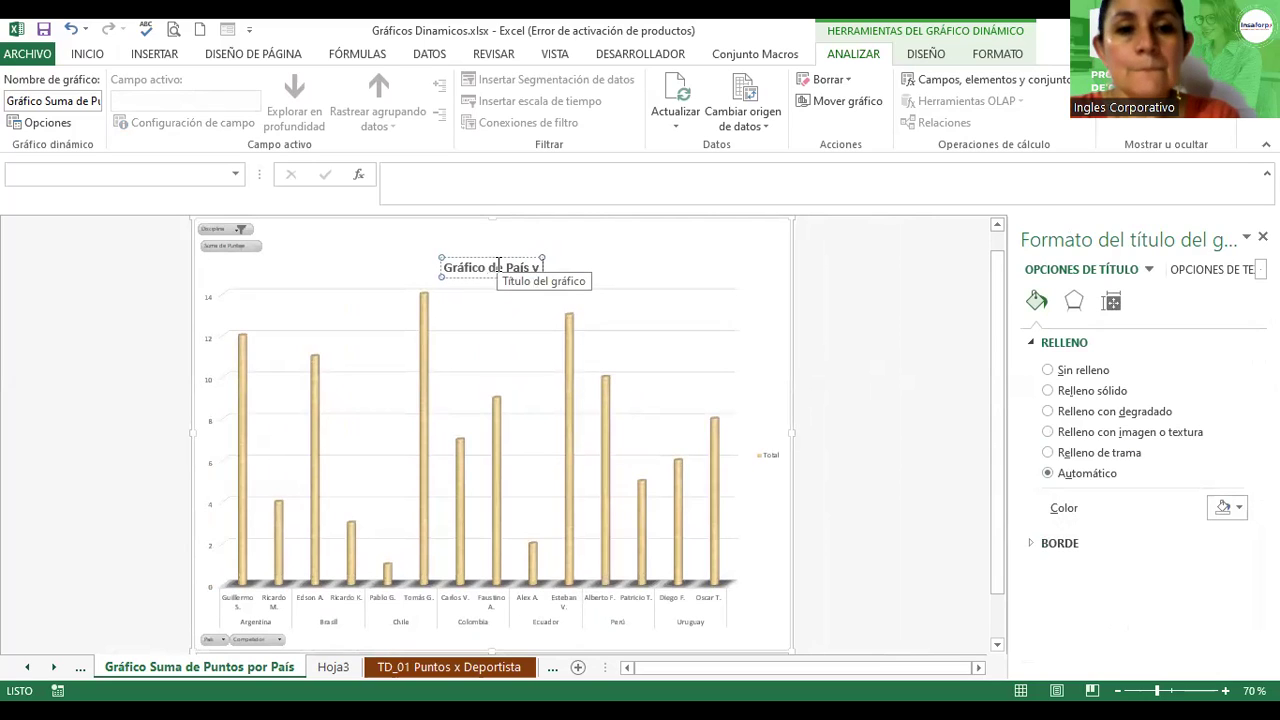
{"action": "type", "text": "Dep"}
{"action": "key", "text": "BackSpace"}
{"action": "key", "text": "BackSpace"}
{"action": "key", "text": "BackSpace"}
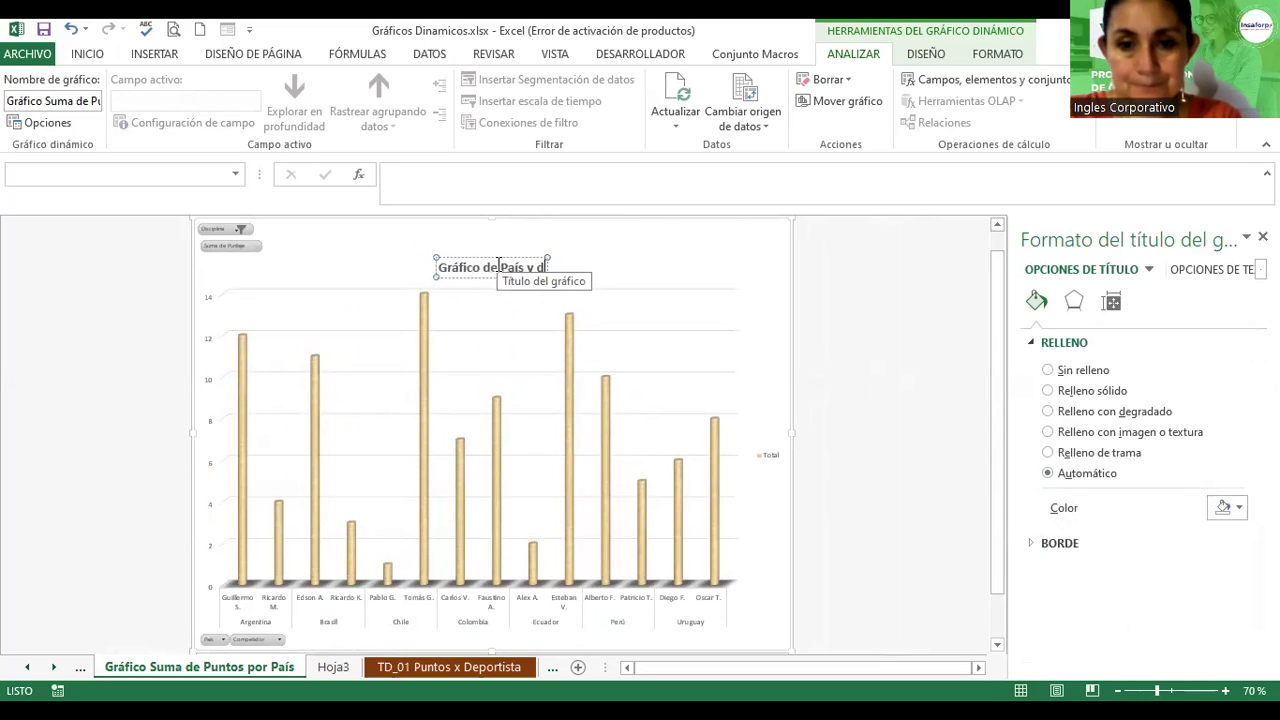
{"action": "type", "text": "Disc"}
{"action": "type", "text": "iplina"}
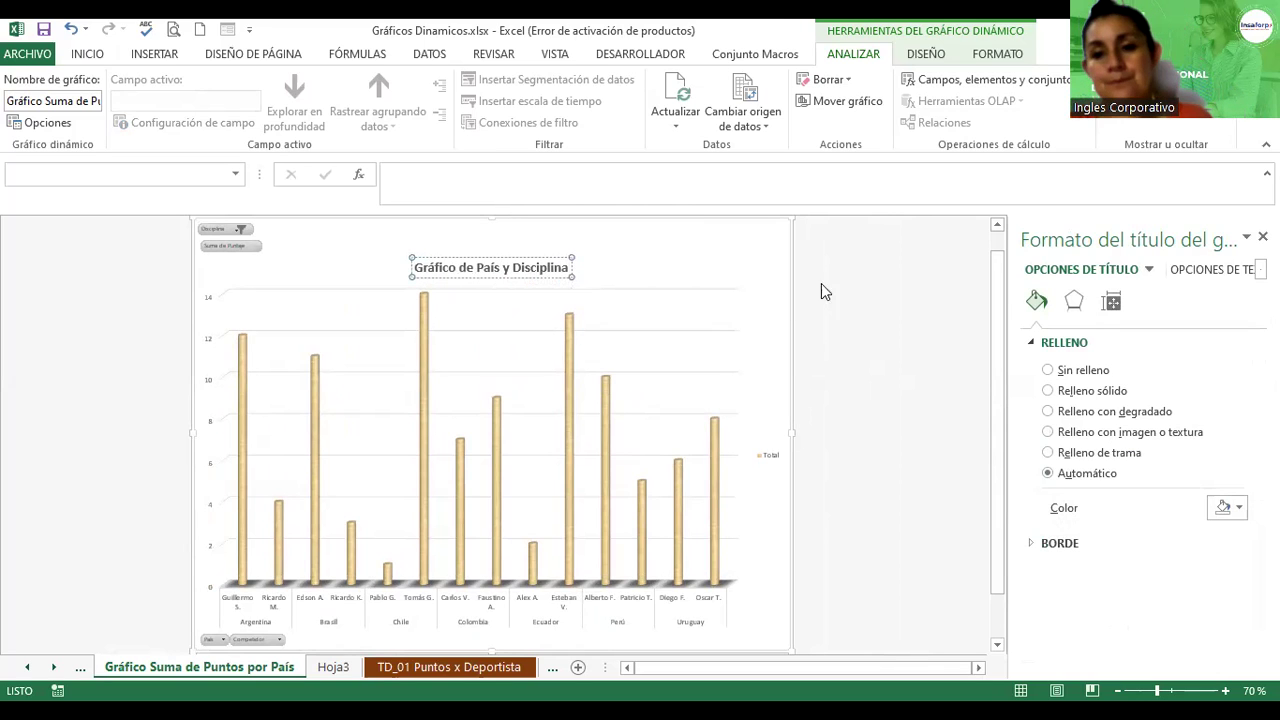
{"action": "left_click", "coordinate": [893, 284]}
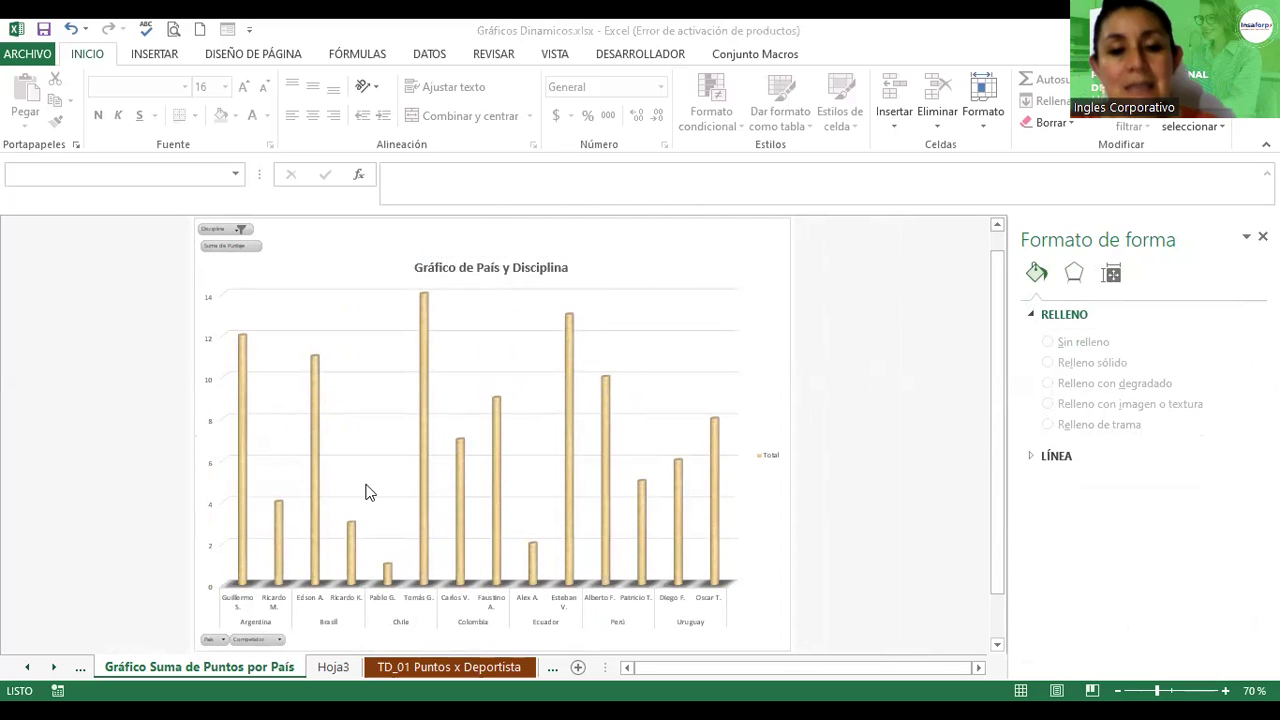
- Filter the chart's countries to only Argentina and Perú, then return to the Hoja3 pivot table
{"action": "left_click", "coordinate": [223, 639]}
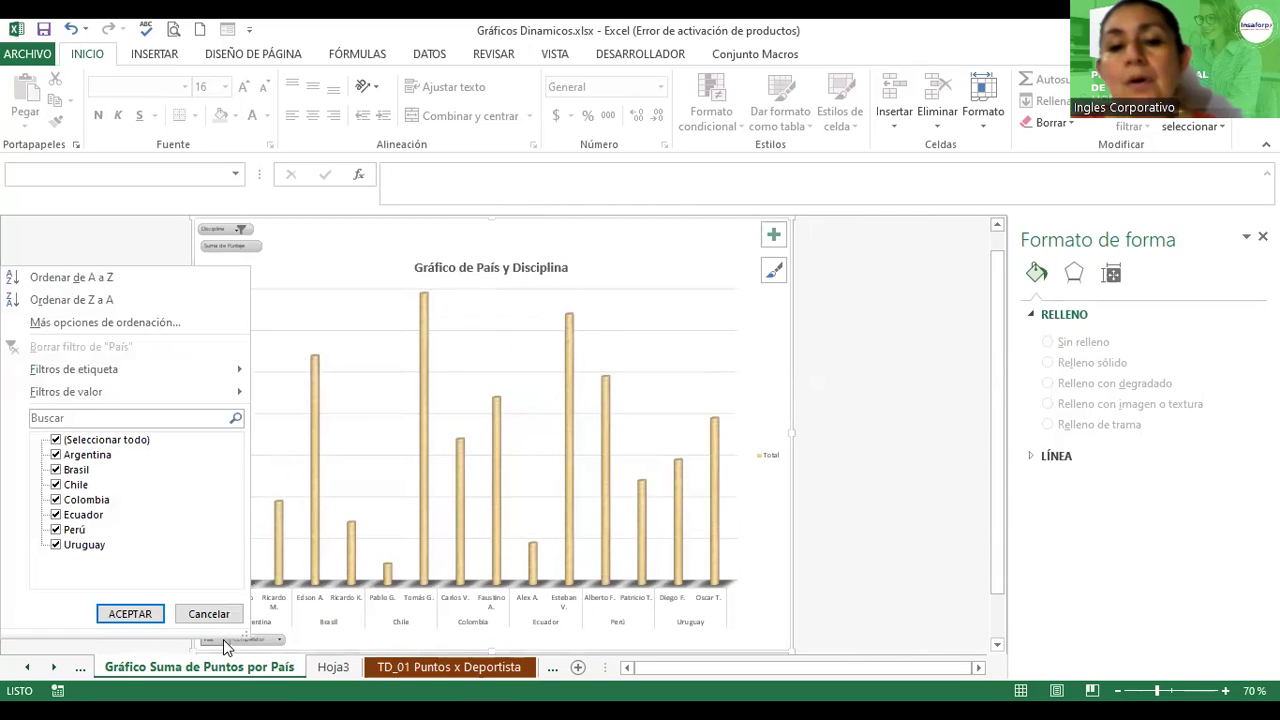
{"action": "left_click", "coordinate": [56, 441]}
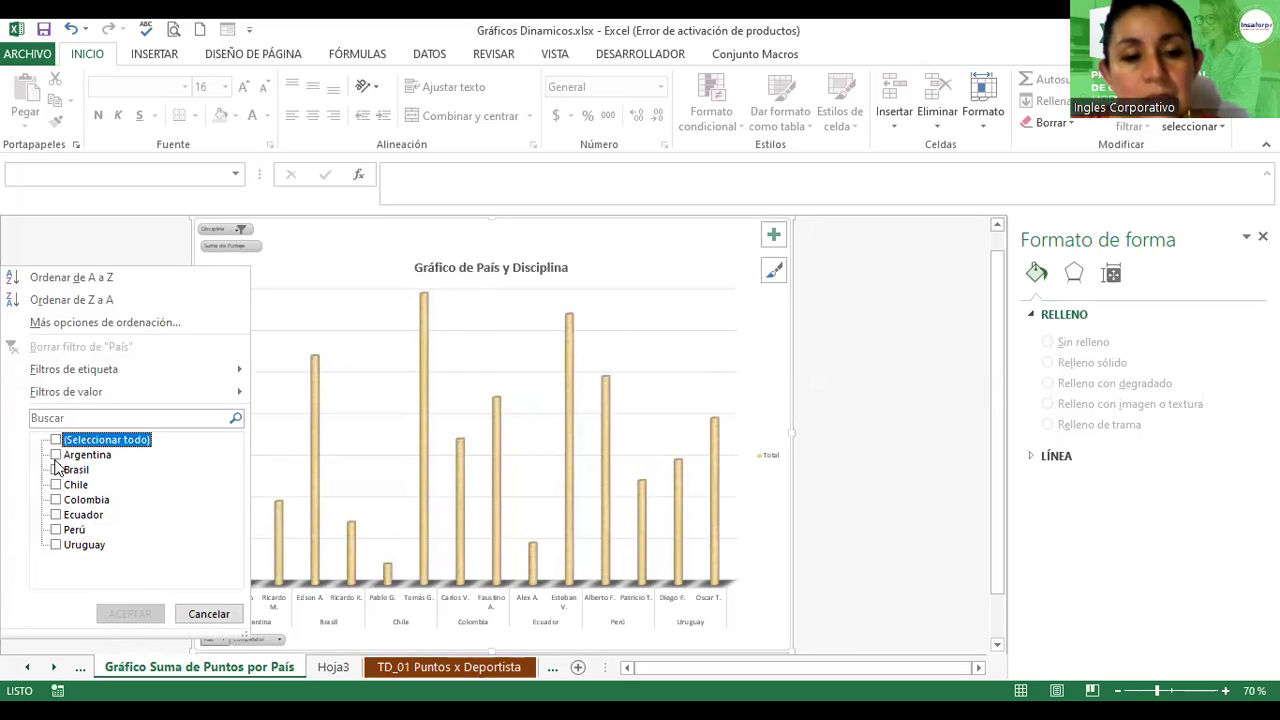
{"action": "left_click", "coordinate": [57, 456]}
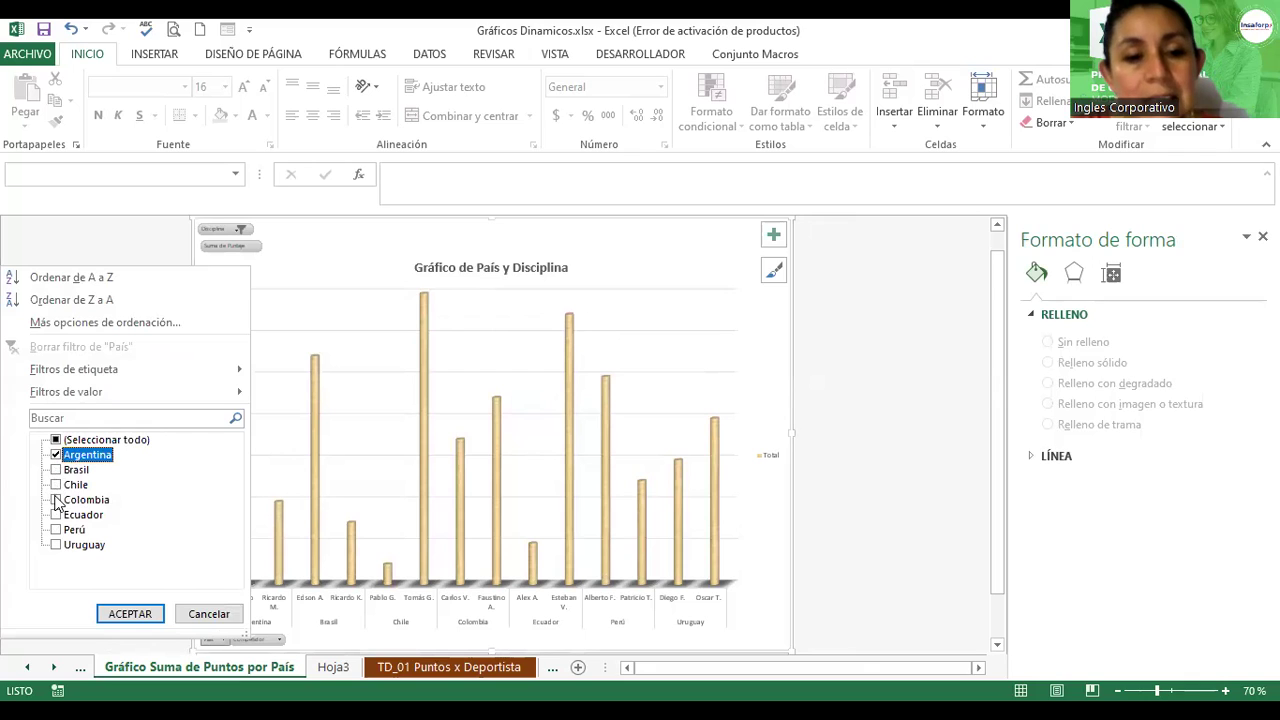
{"action": "left_click", "coordinate": [57, 500]}
{"action": "left_click", "coordinate": [57, 530]}
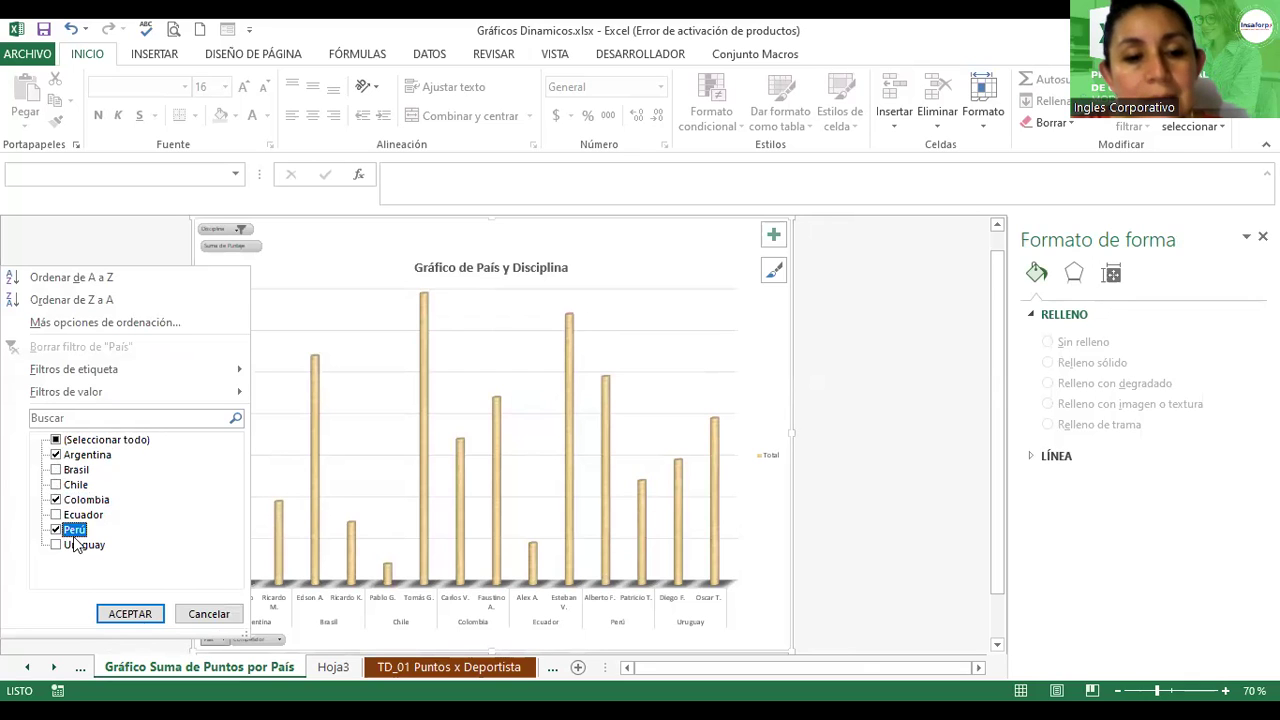
{"action": "left_click", "coordinate": [134, 613]}
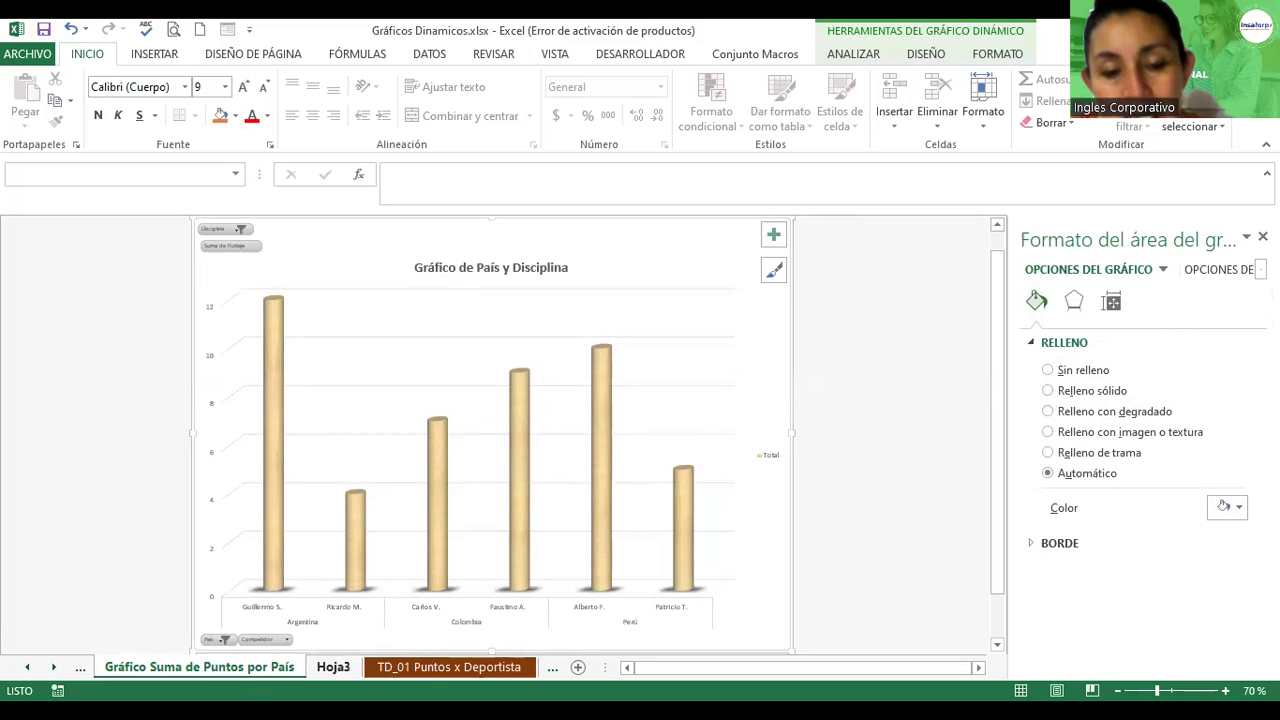
{"action": "left_click", "coordinate": [338, 670]}
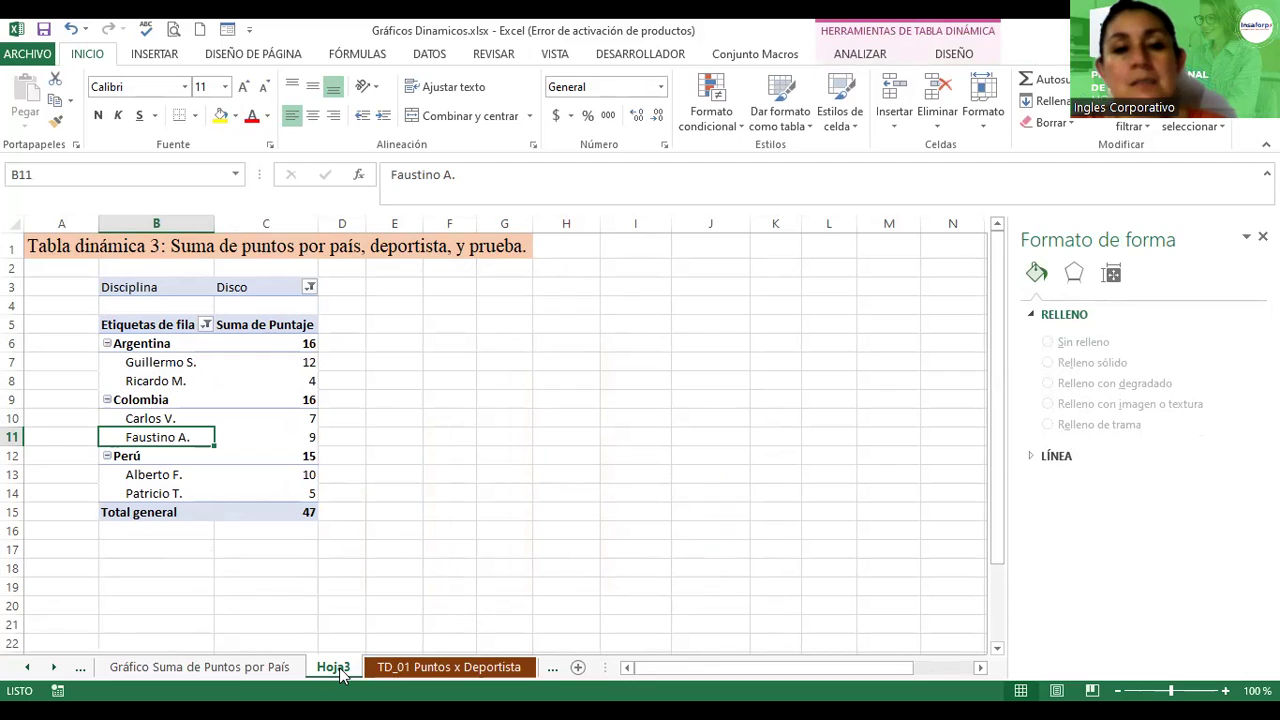
- Set the Disciplina report filter of pivot table 3 to Javalina
{"action": "left_click", "coordinate": [310, 288]}
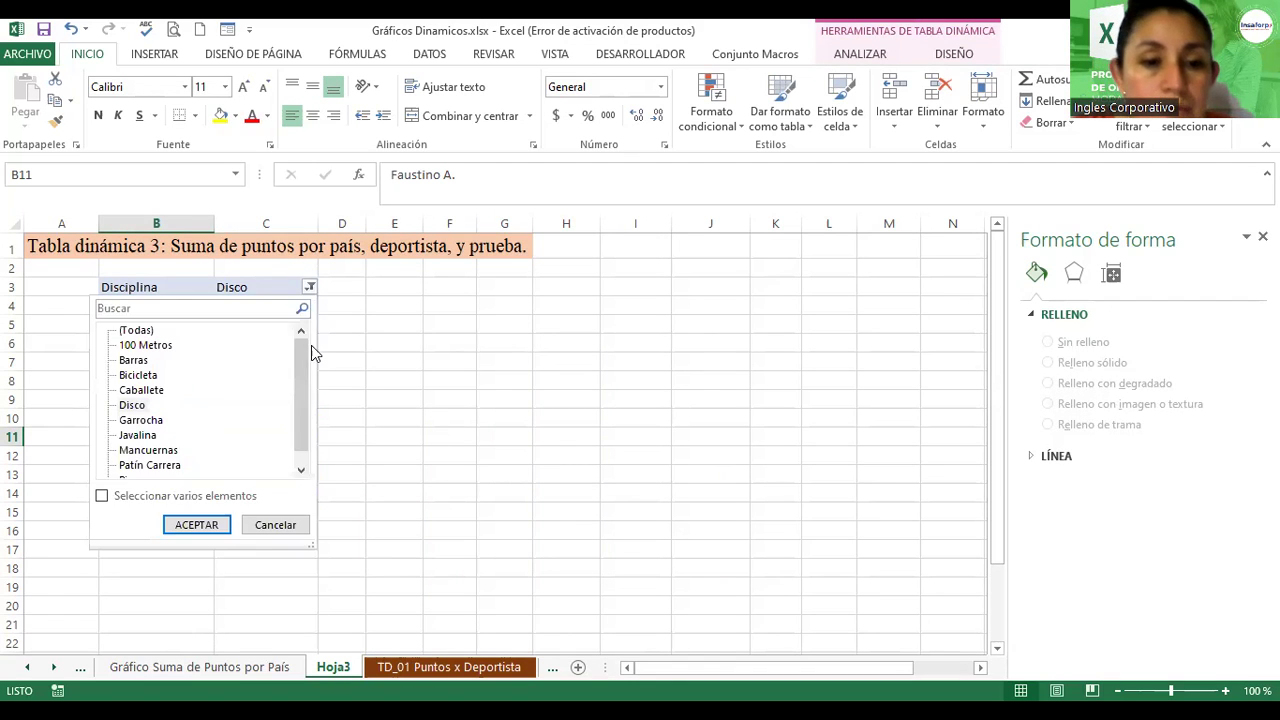
{"action": "left_click_drag", "start_coordinate": [309, 358], "coordinate": [309, 405]}
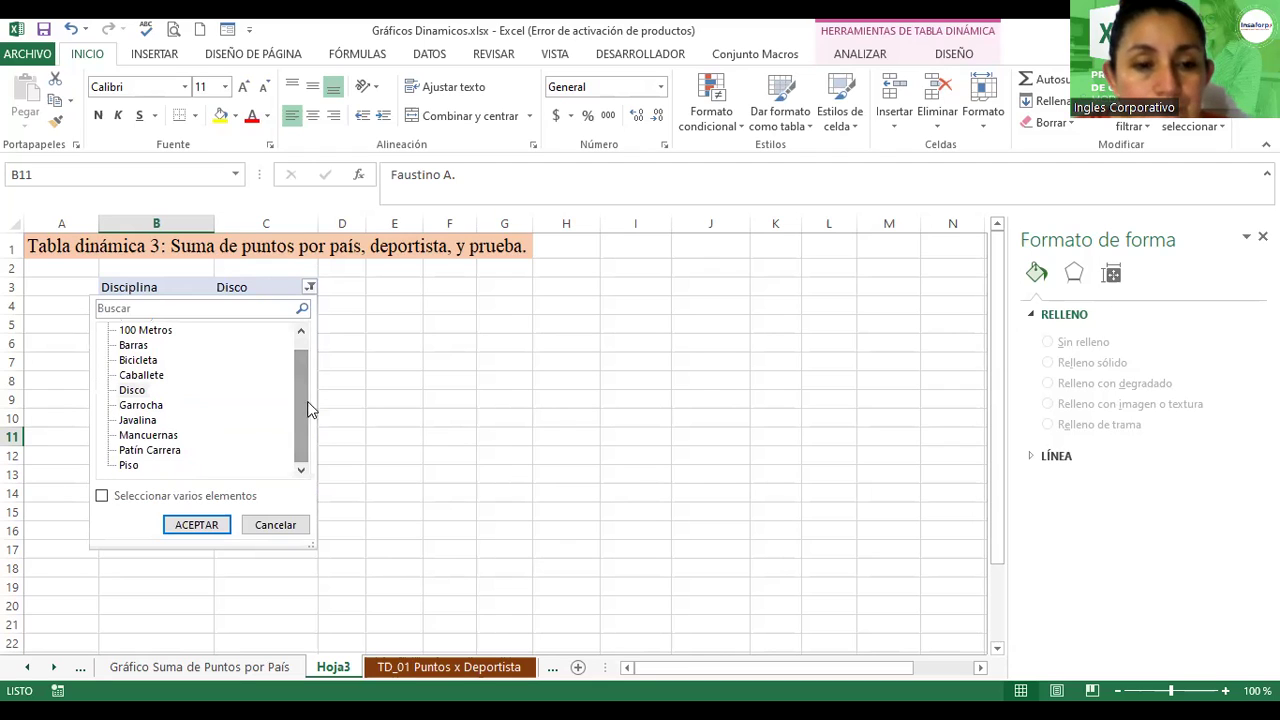
{"action": "left_click", "coordinate": [135, 421]}
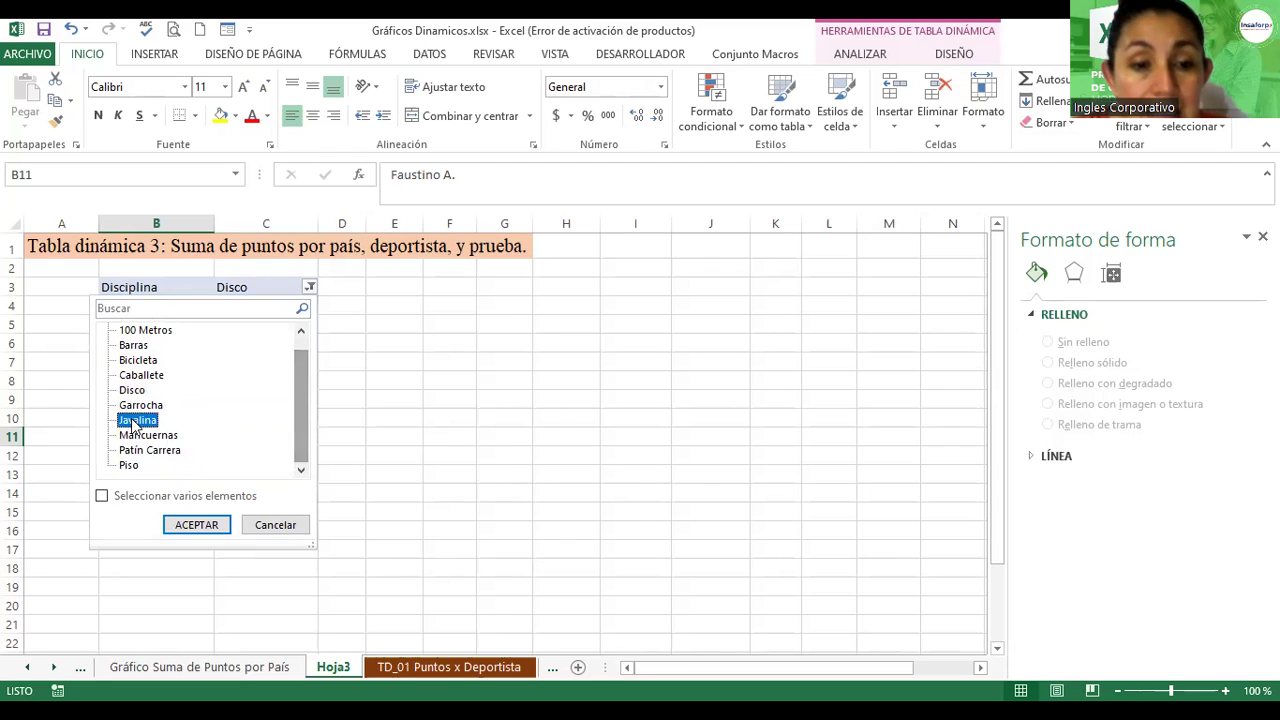
{"action": "left_click", "coordinate": [192, 525]}
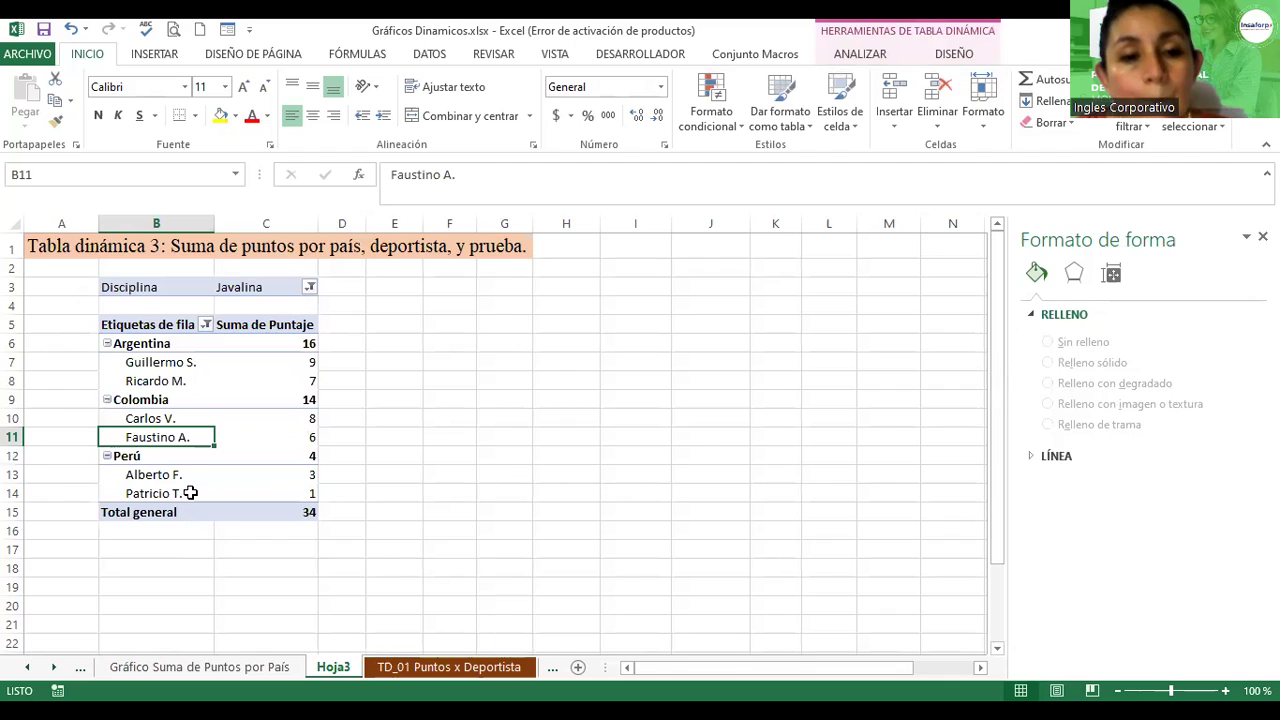
- Filter the País row labels to show only Brasil, Ecuador and Uruguay
{"action": "left_click", "coordinate": [205, 326]}
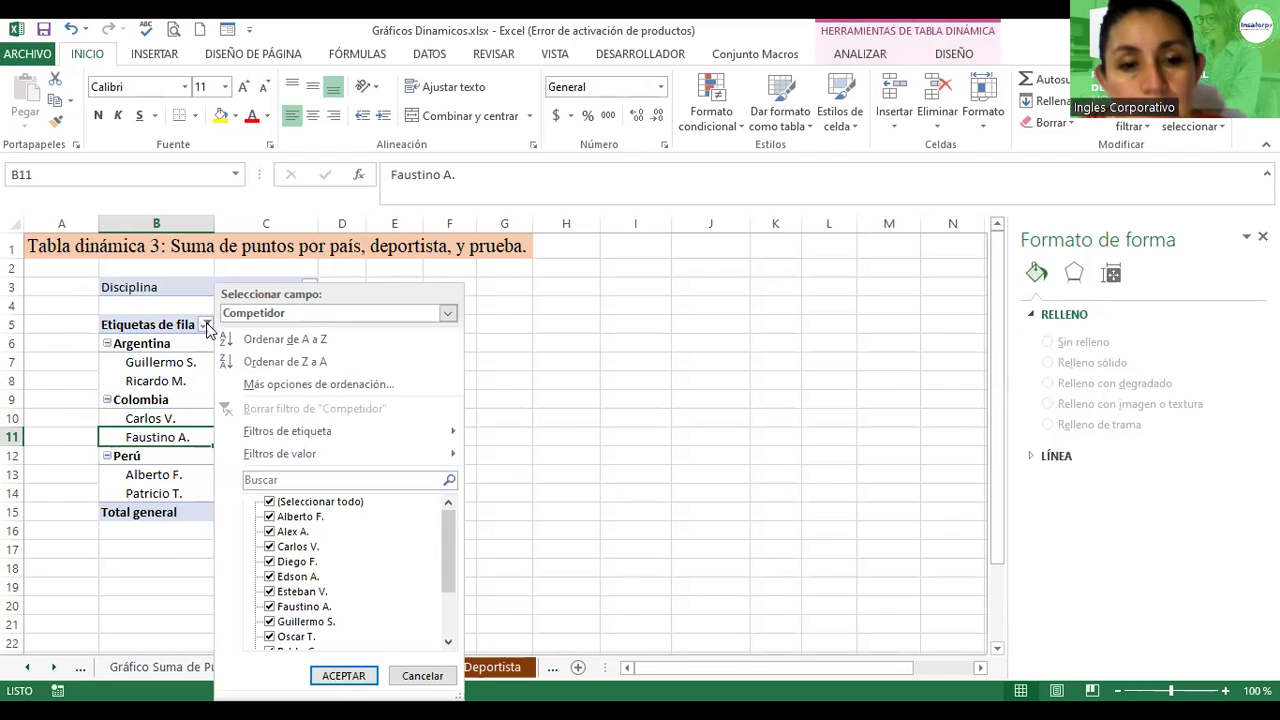
{"action": "left_click", "coordinate": [150, 340]}
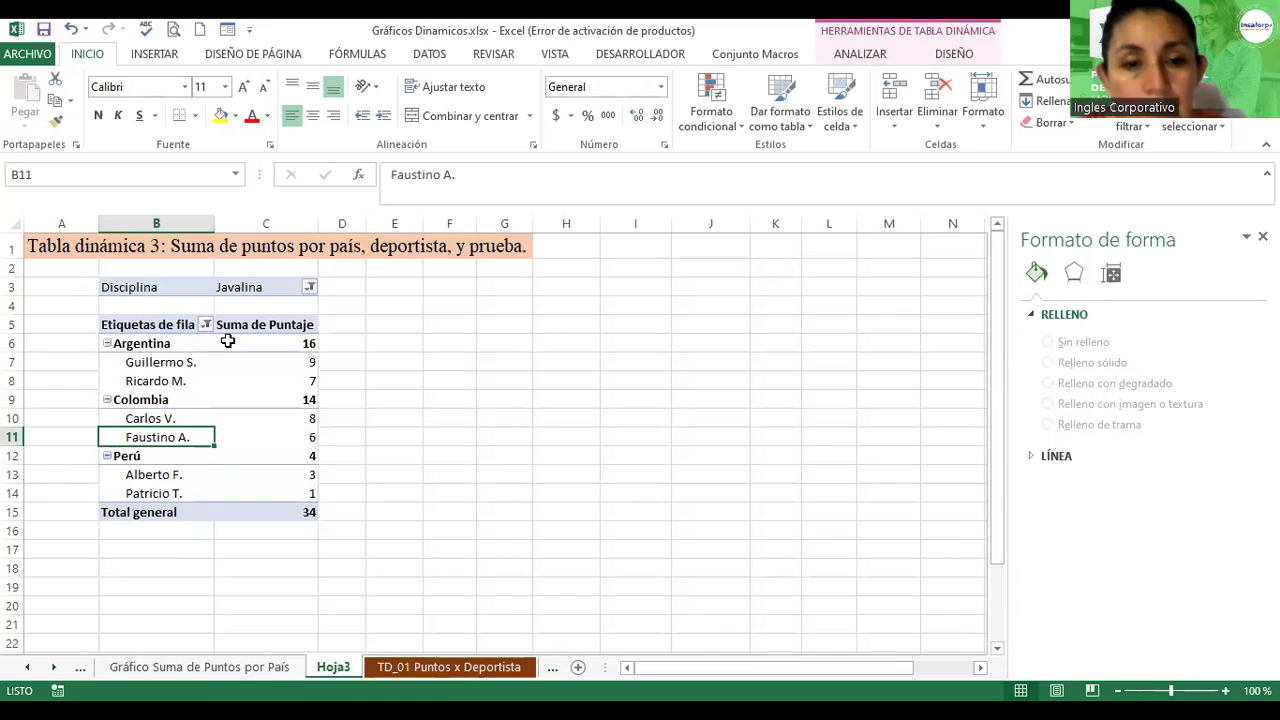
{"action": "left_click", "coordinate": [120, 344]}
{"action": "left_click", "coordinate": [160, 324]}
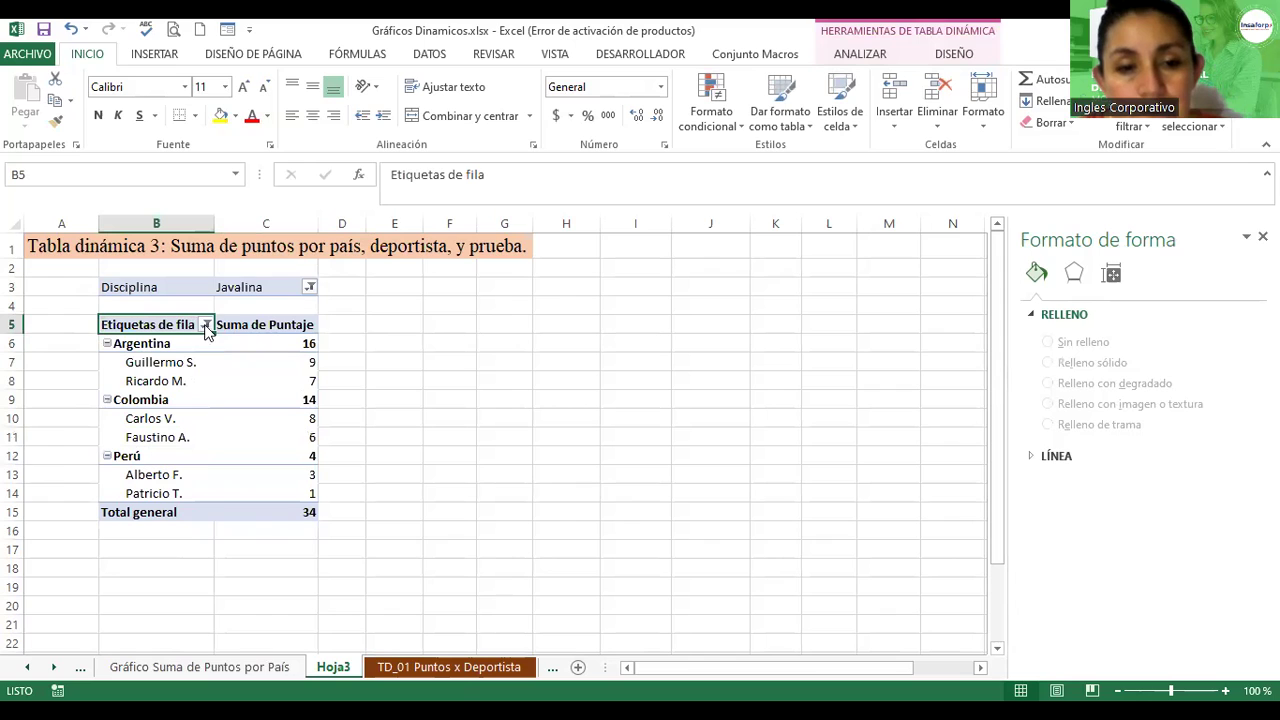
{"action": "left_click", "coordinate": [205, 325]}
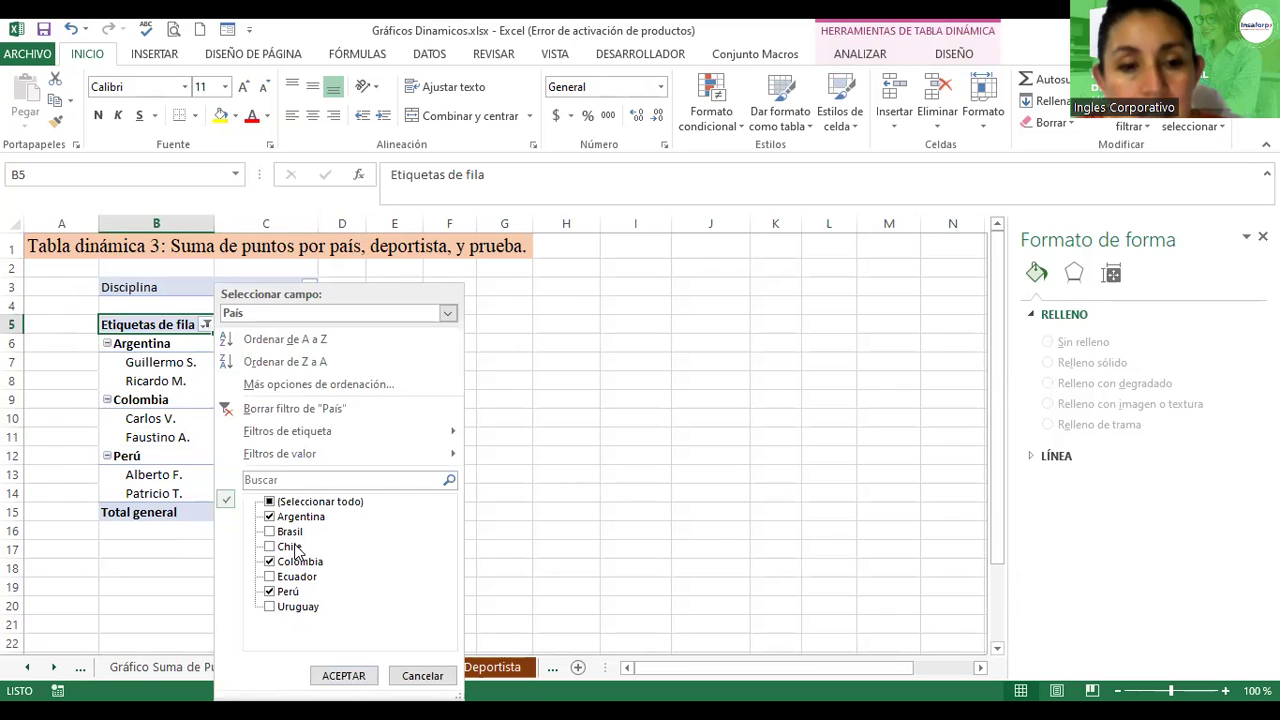
{"action": "left_click", "coordinate": [270, 532]}
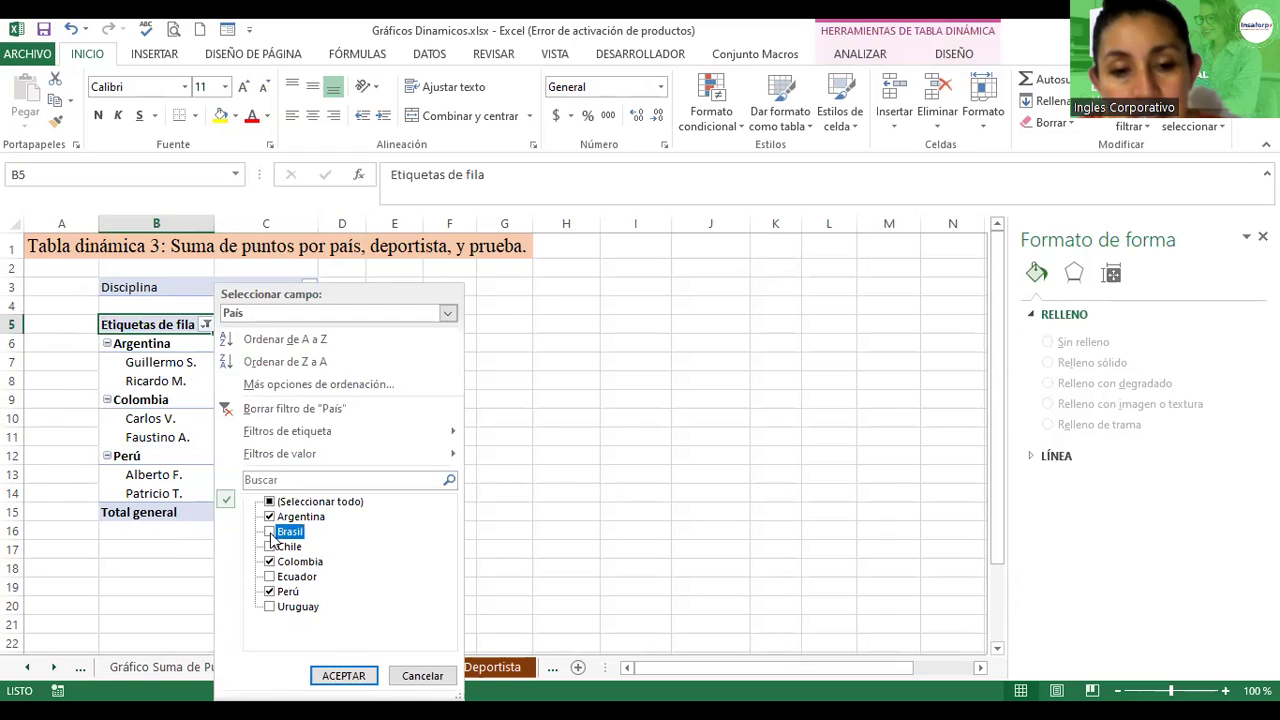
{"action": "left_click", "coordinate": [269, 517]}
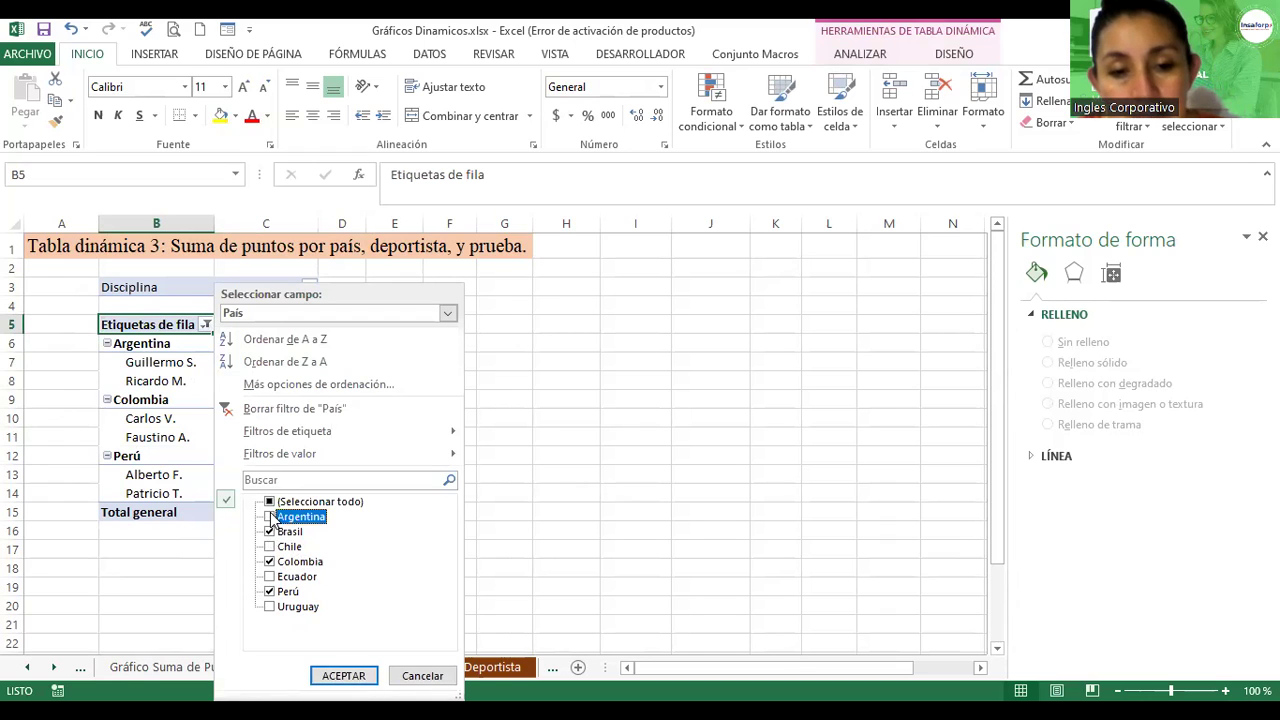
{"action": "left_click", "coordinate": [269, 562]}
{"action": "left_click", "coordinate": [269, 577]}
{"action": "left_click", "coordinate": [269, 591]}
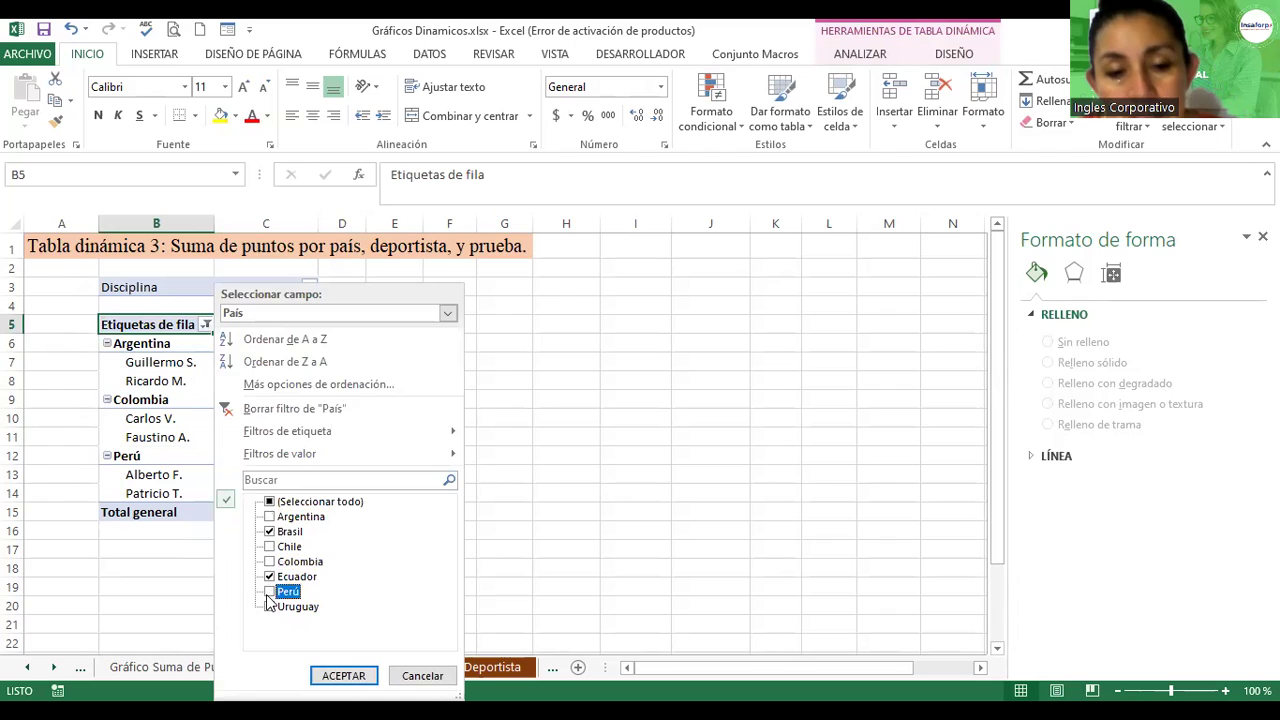
{"action": "left_click", "coordinate": [269, 606]}
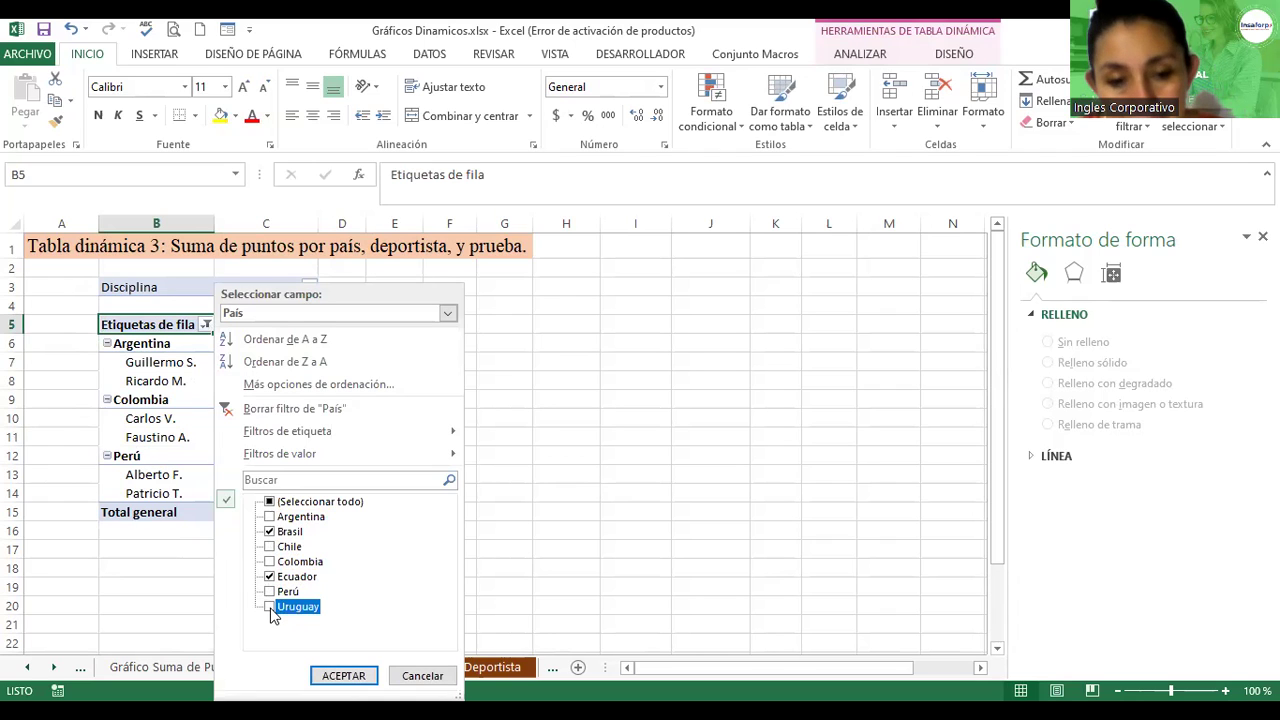
{"action": "left_click", "coordinate": [345, 676]}
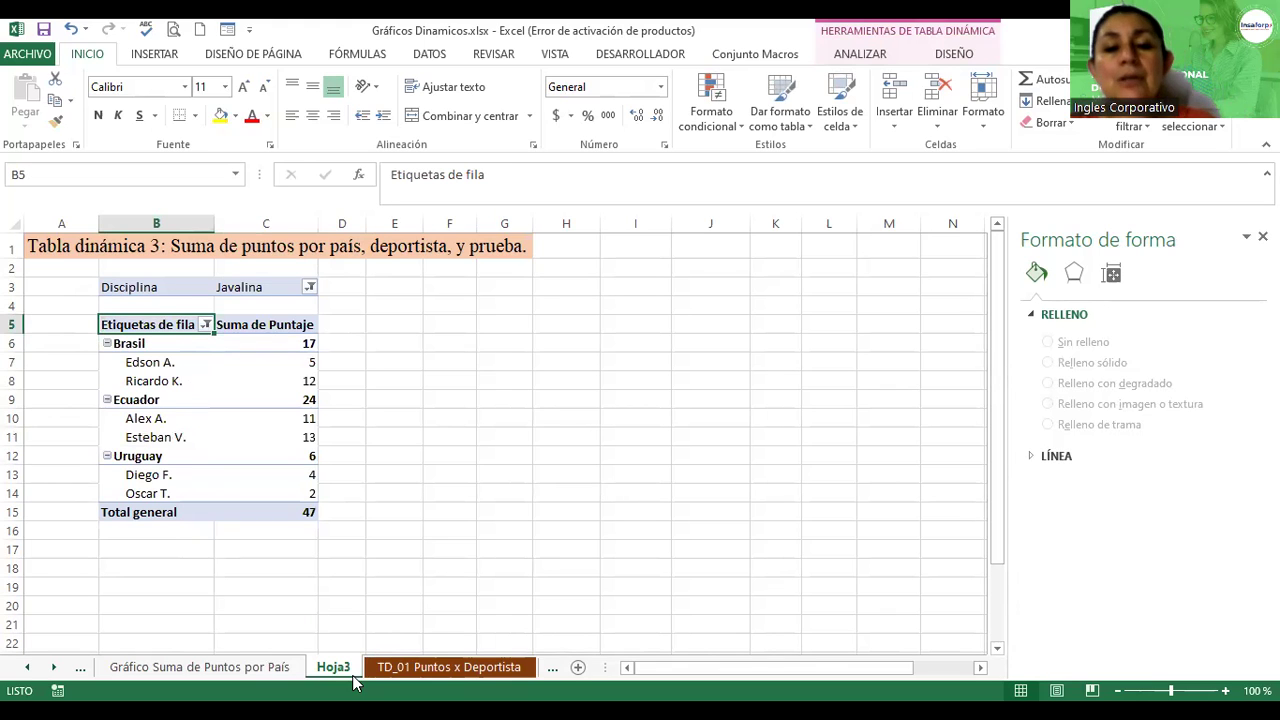
- Check the Gráfico Suma de Puntos por País chart, then move through the tabs to TD_01 Puntos x Deportista
{"action": "left_click", "coordinate": [218, 670]}
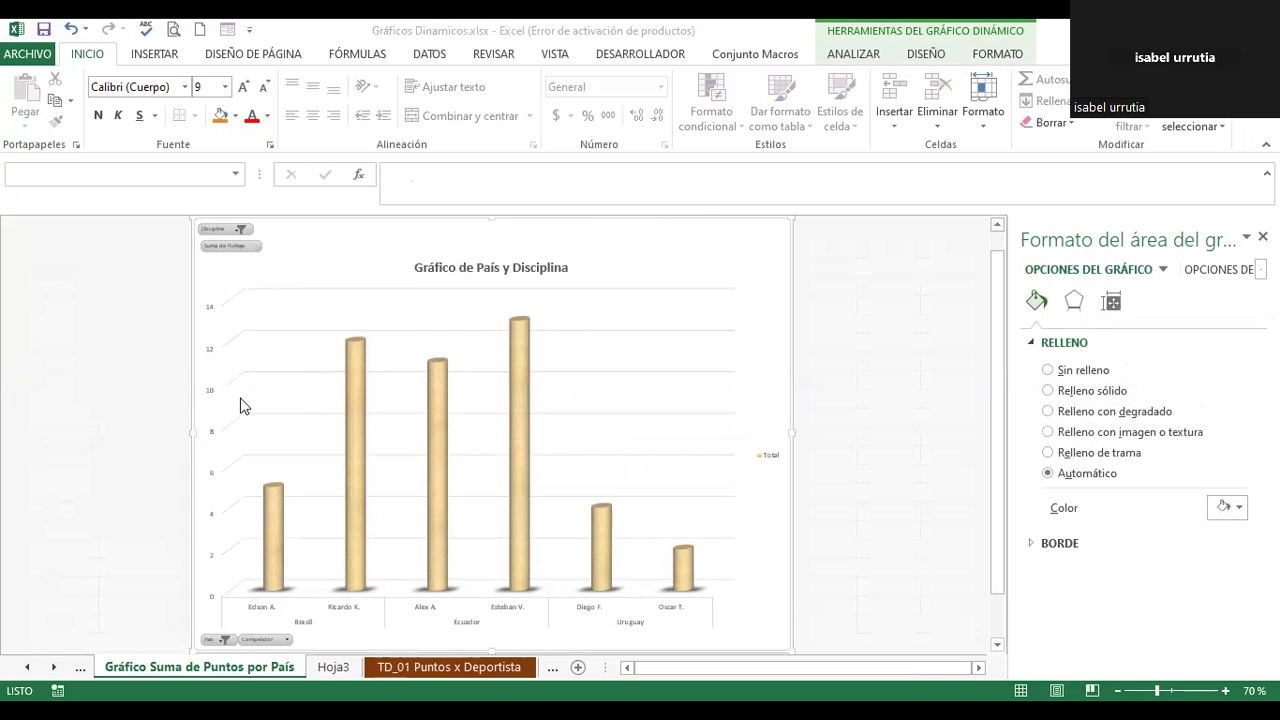
{"action": "left_click", "coordinate": [333, 670]}
{"action": "left_click", "coordinate": [333, 670]}
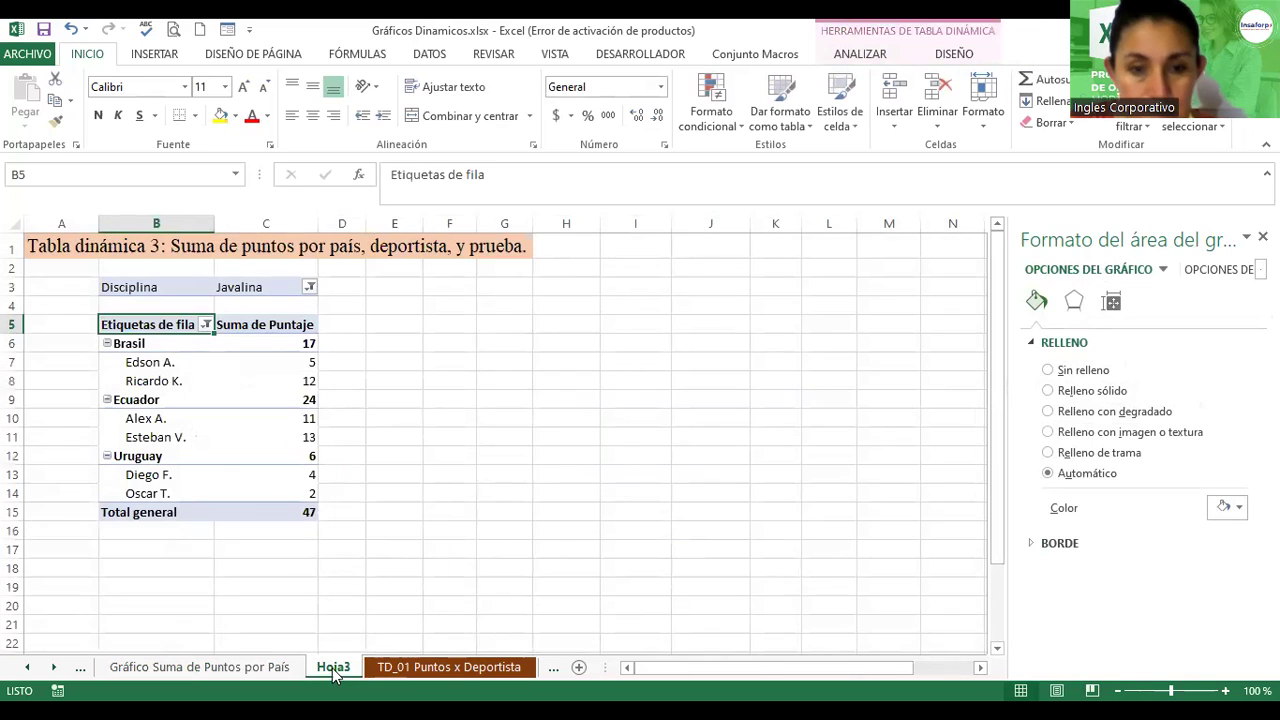
{"action": "left_click", "coordinate": [187, 666]}
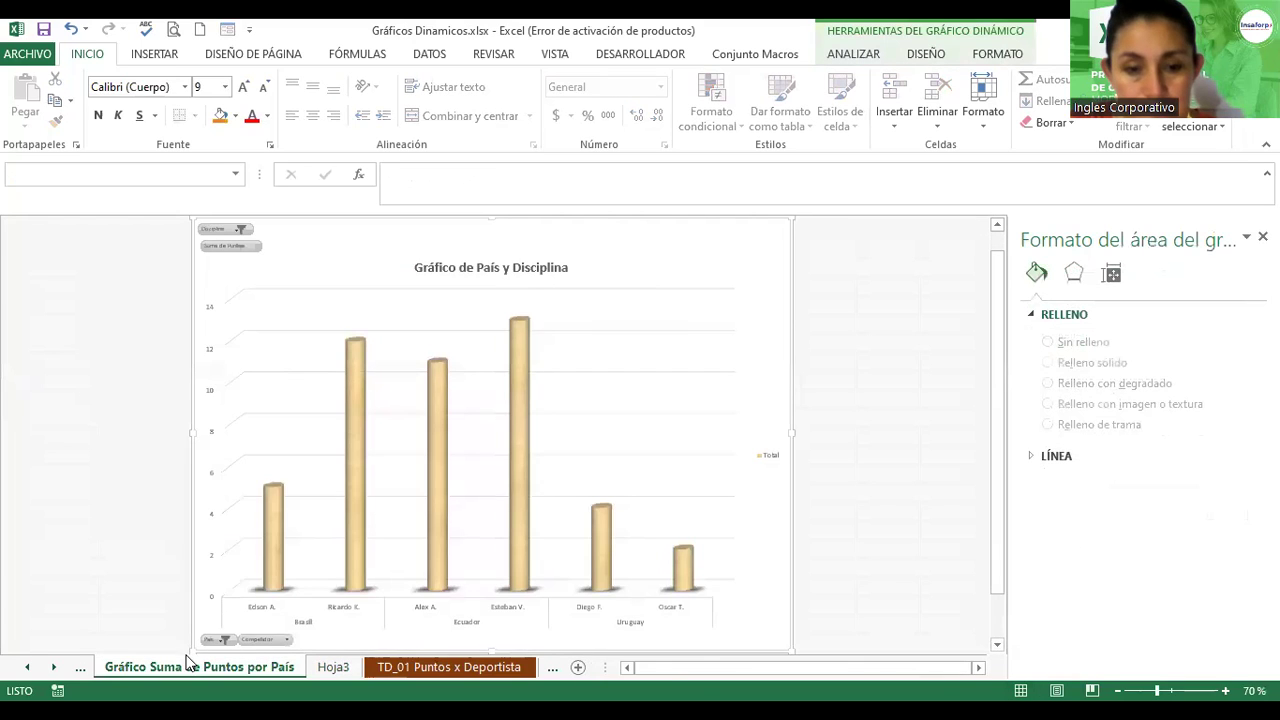
{"action": "left_click", "coordinate": [80, 667]}
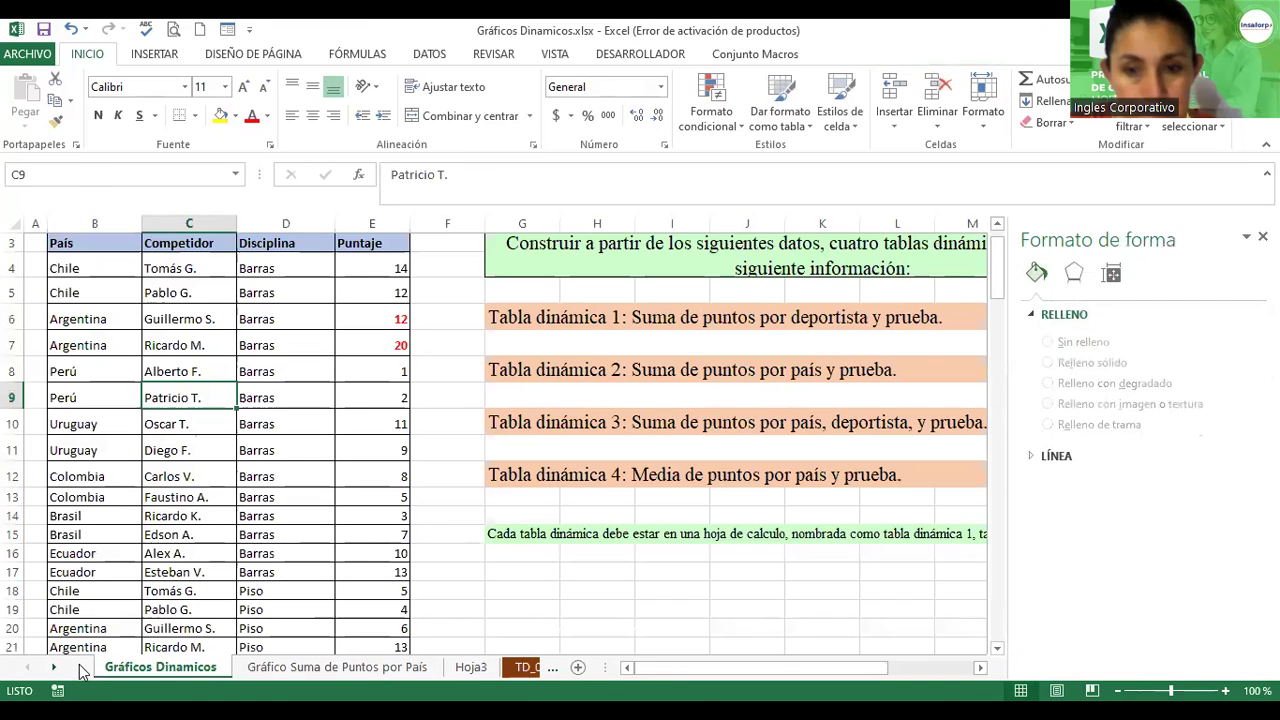
{"action": "left_click", "coordinate": [545, 667]}
- Move the TD_01 Puntos x Deportista pivot chart to a new chart sheet named Gráfico2
{"action": "left_click", "coordinate": [543, 667]}
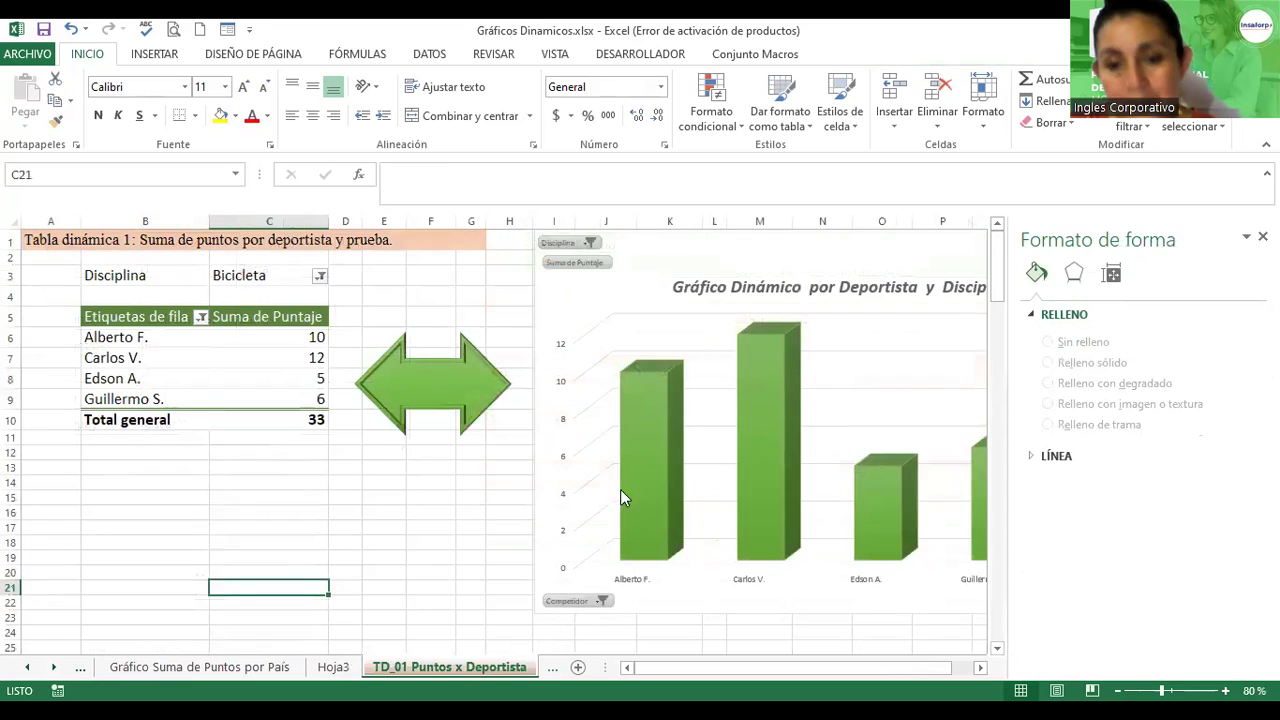
{"action": "left_click", "coordinate": [675, 259]}
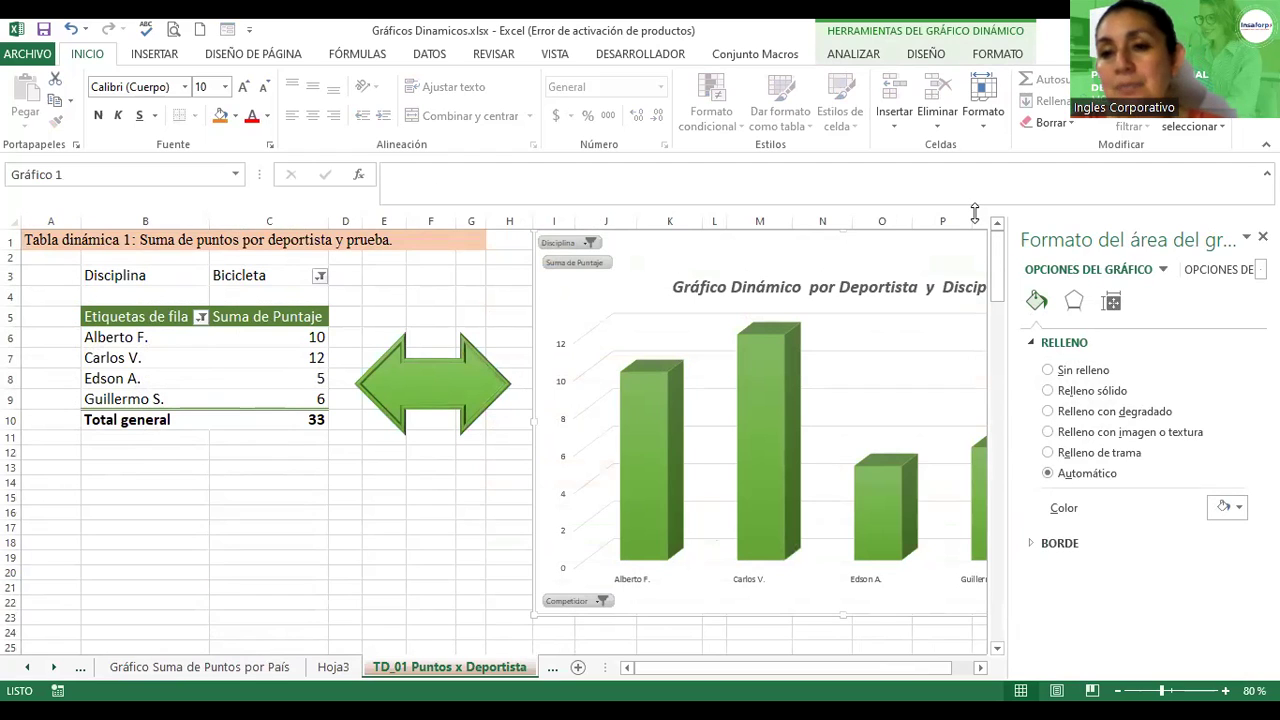
{"action": "left_click", "coordinate": [922, 55]}
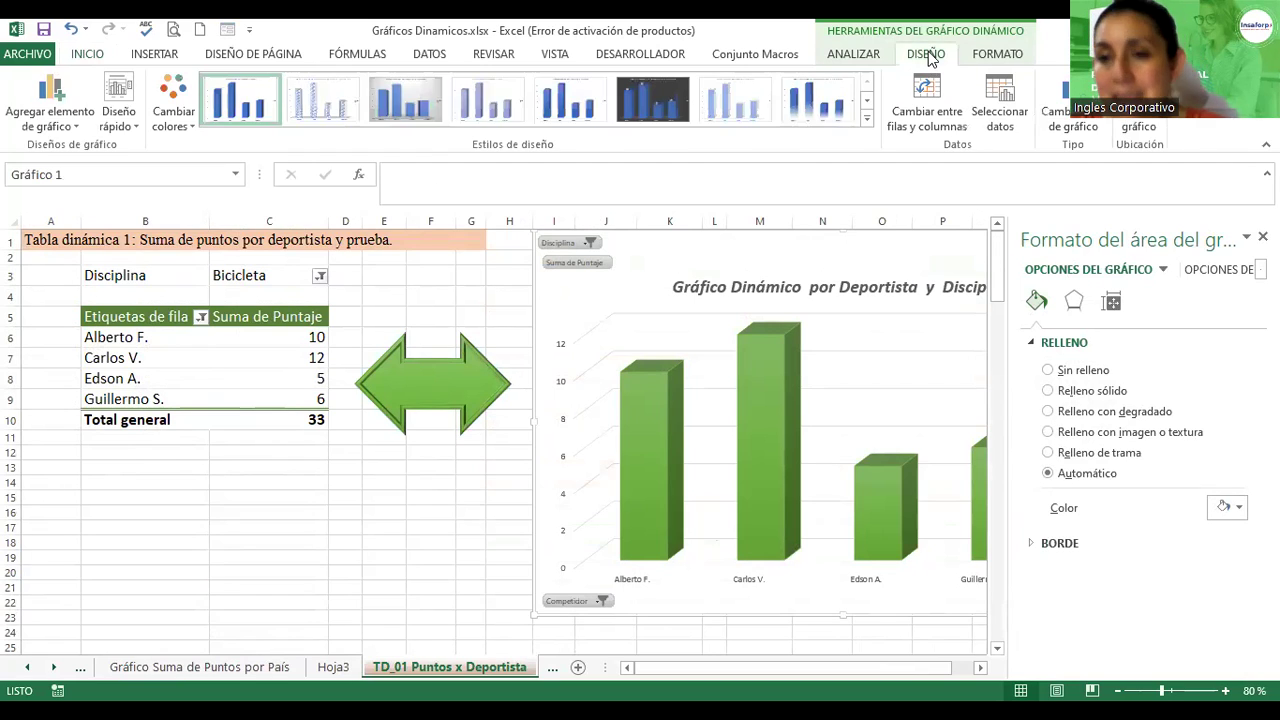
{"action": "left_click", "coordinate": [1135, 128]}
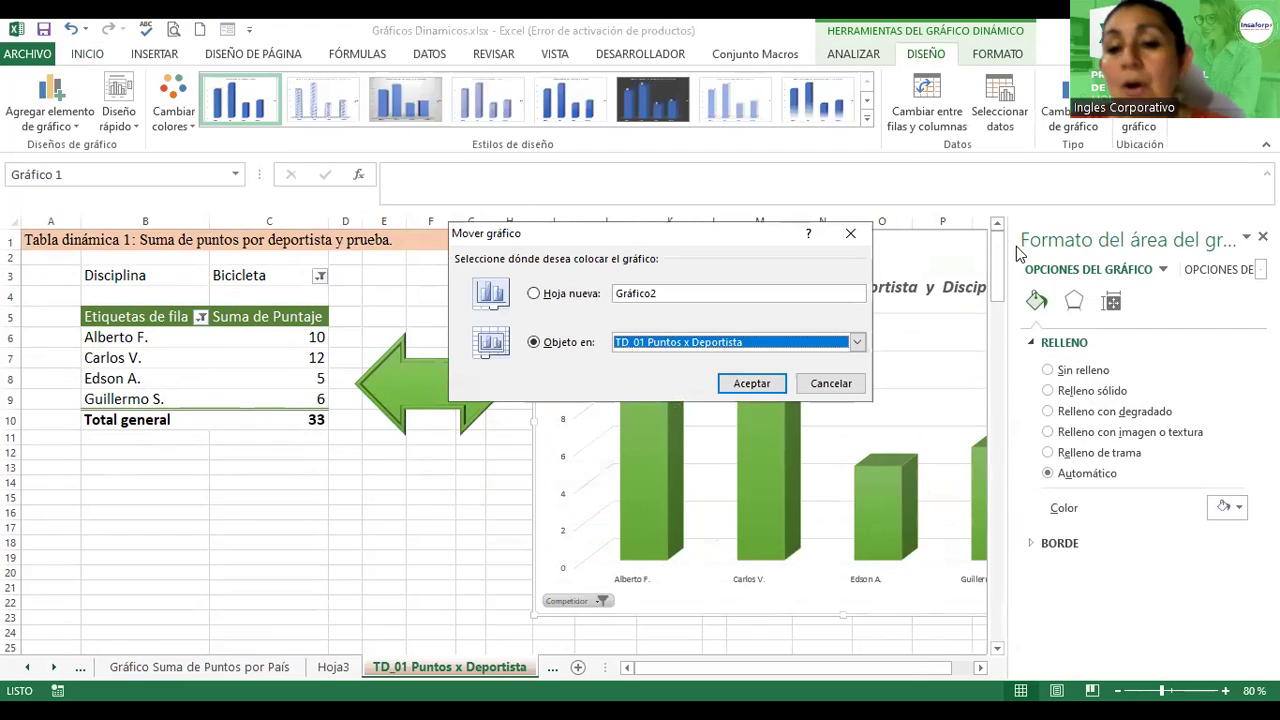
{"action": "left_click", "coordinate": [853, 383]}
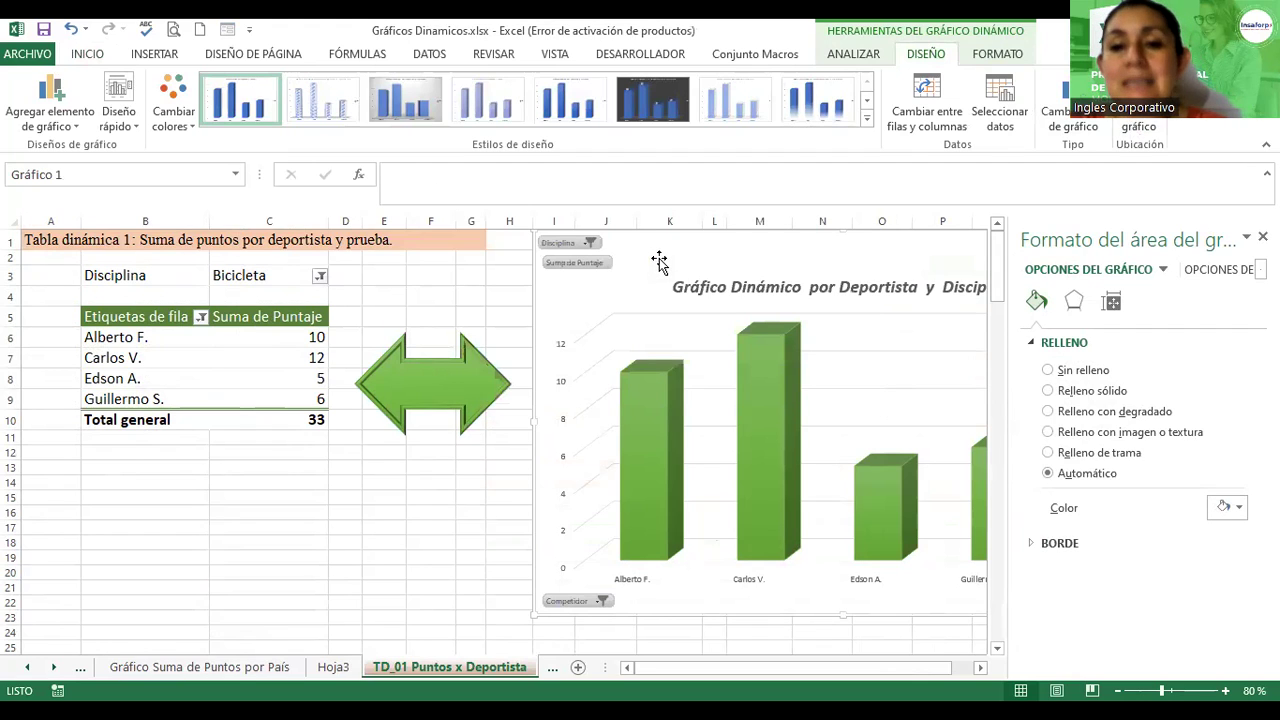
{"action": "right_click", "coordinate": [659, 258]}
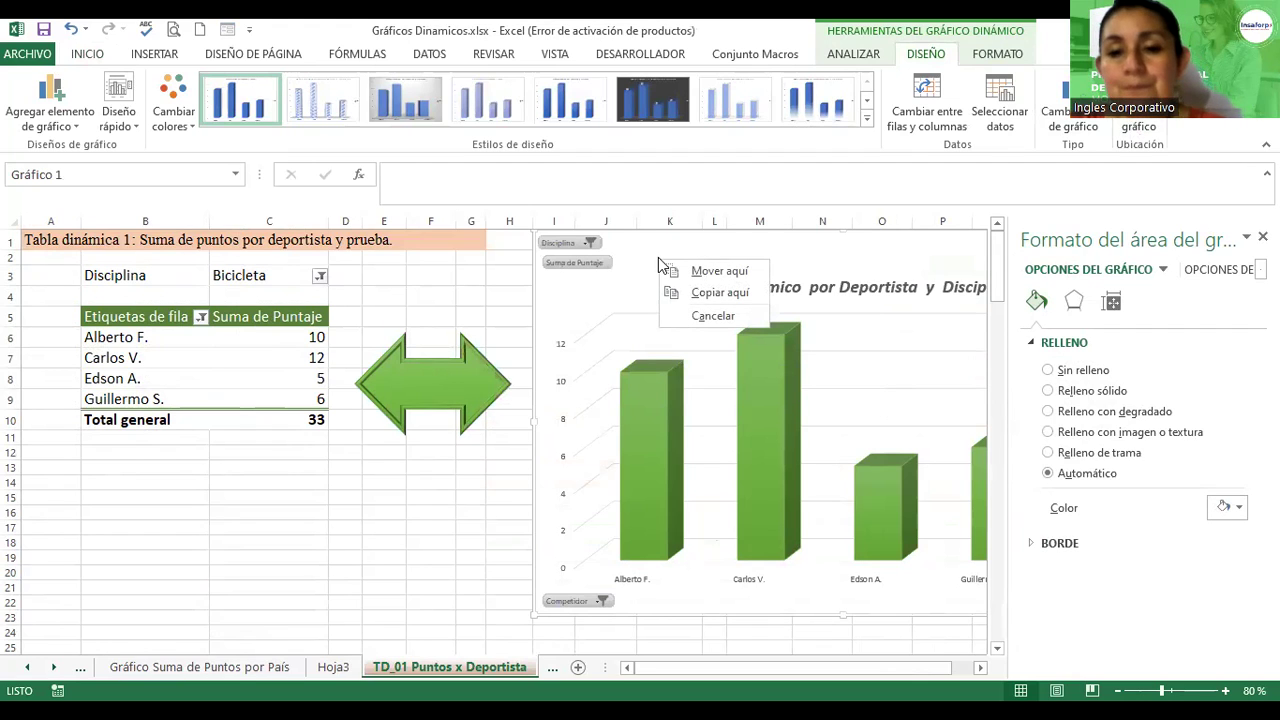
{"action": "right_click", "coordinate": [659, 262]}
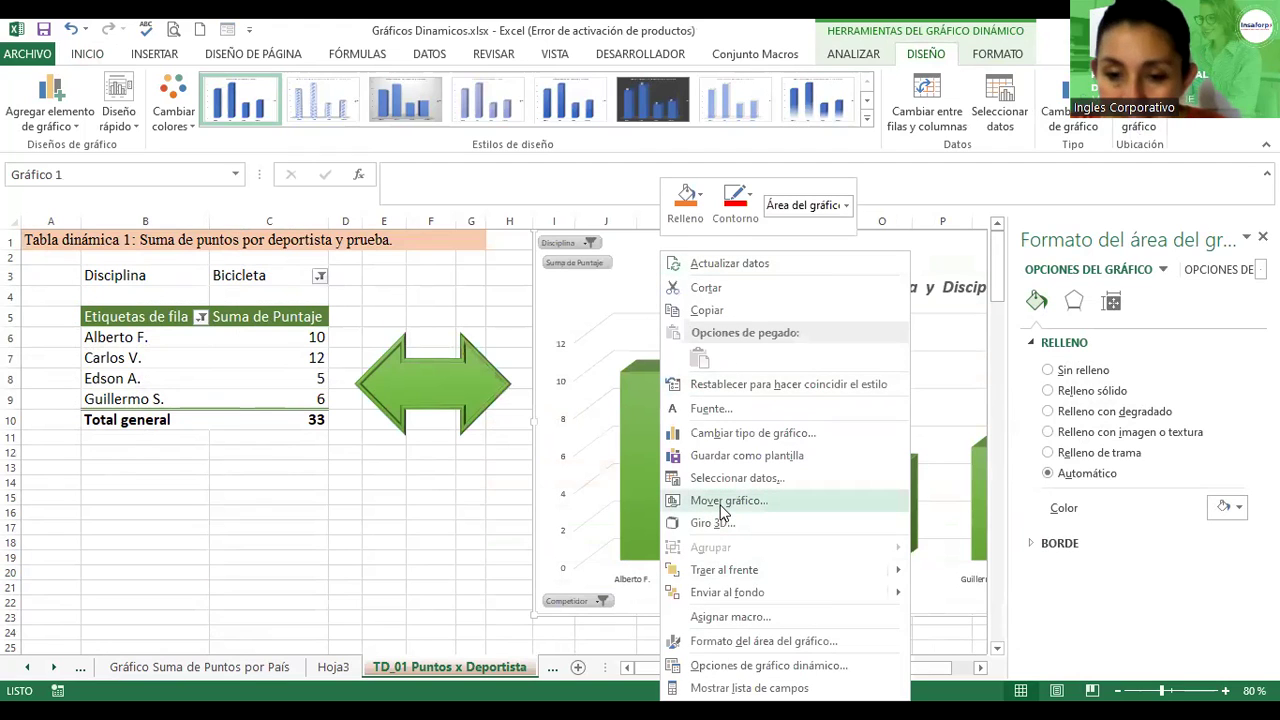
{"action": "left_click", "coordinate": [722, 501]}
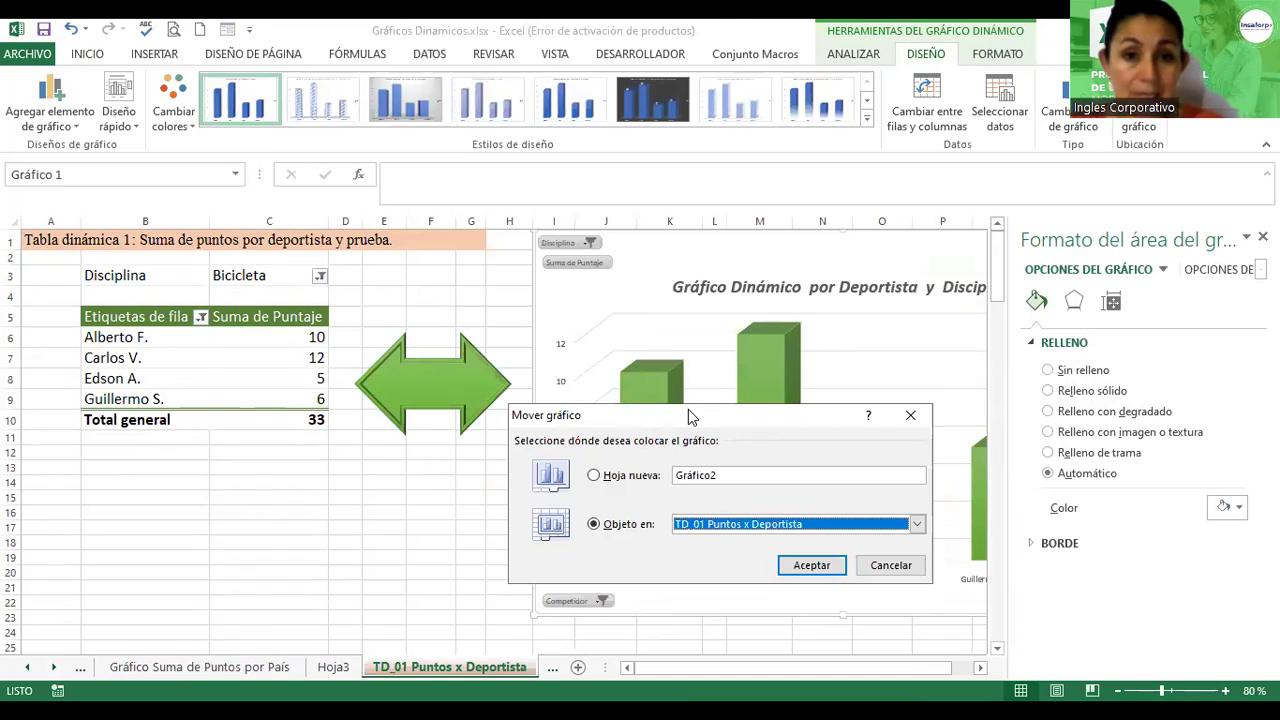
{"action": "left_click_drag", "start_coordinate": [688, 410], "coordinate": [614, 268]}
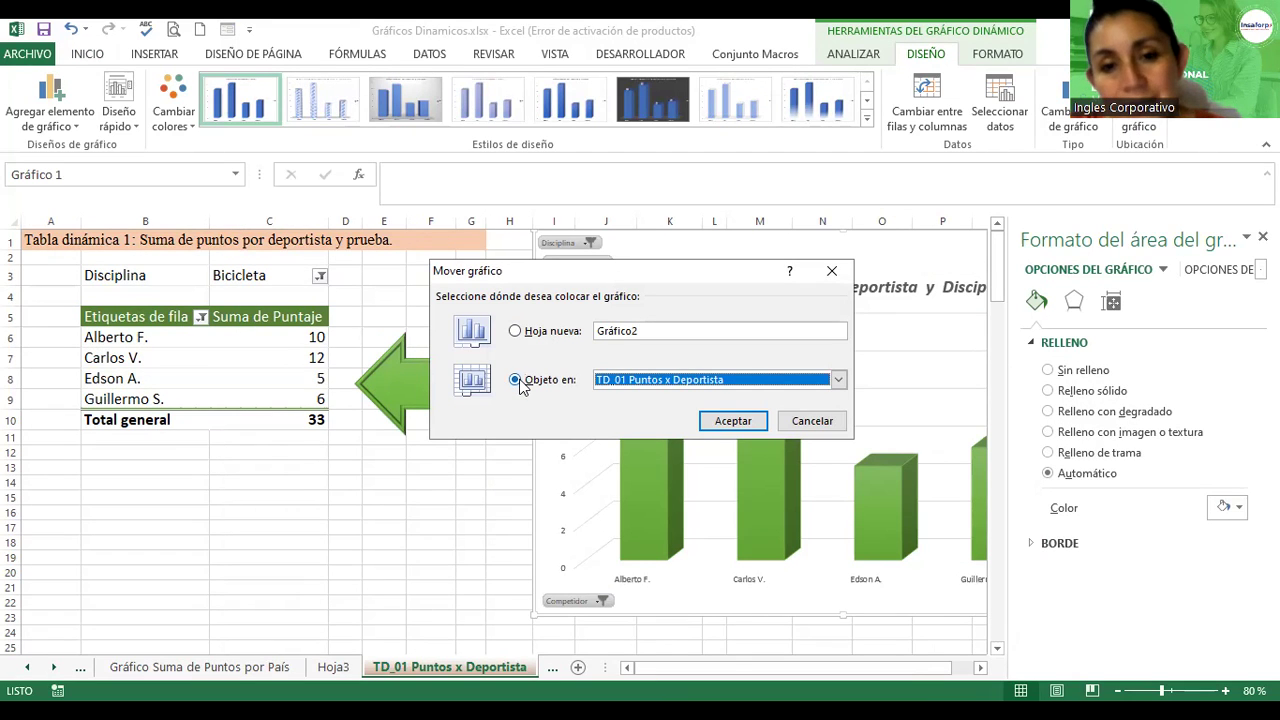
{"action": "left_click", "coordinate": [837, 381]}
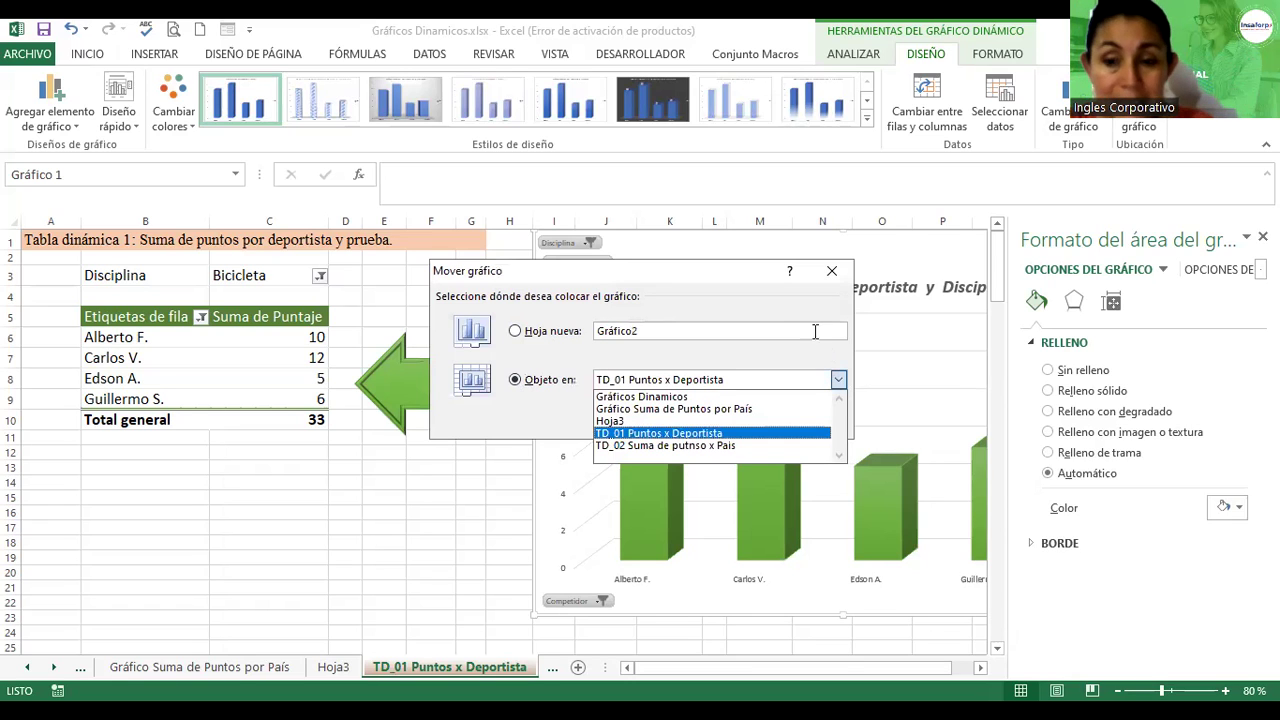
{"action": "left_click", "coordinate": [655, 296]}
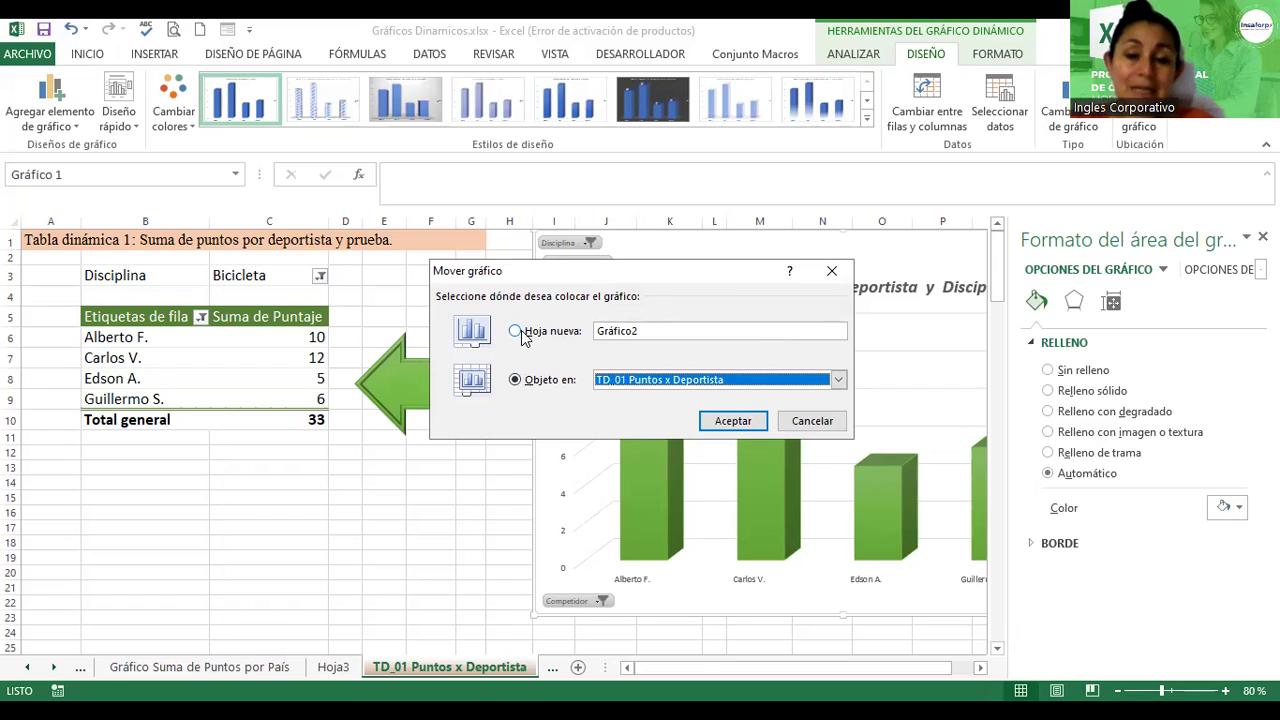
{"action": "left_click", "coordinate": [517, 333]}
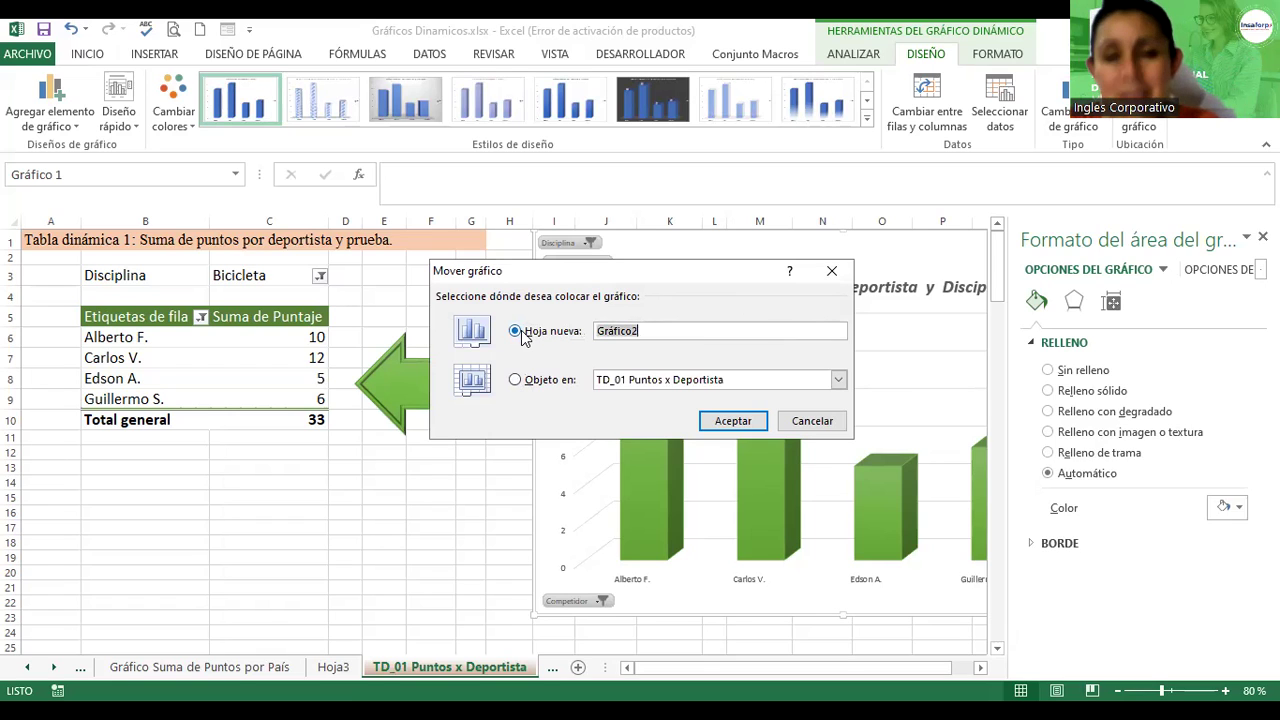
{"action": "left_click", "coordinate": [735, 424]}
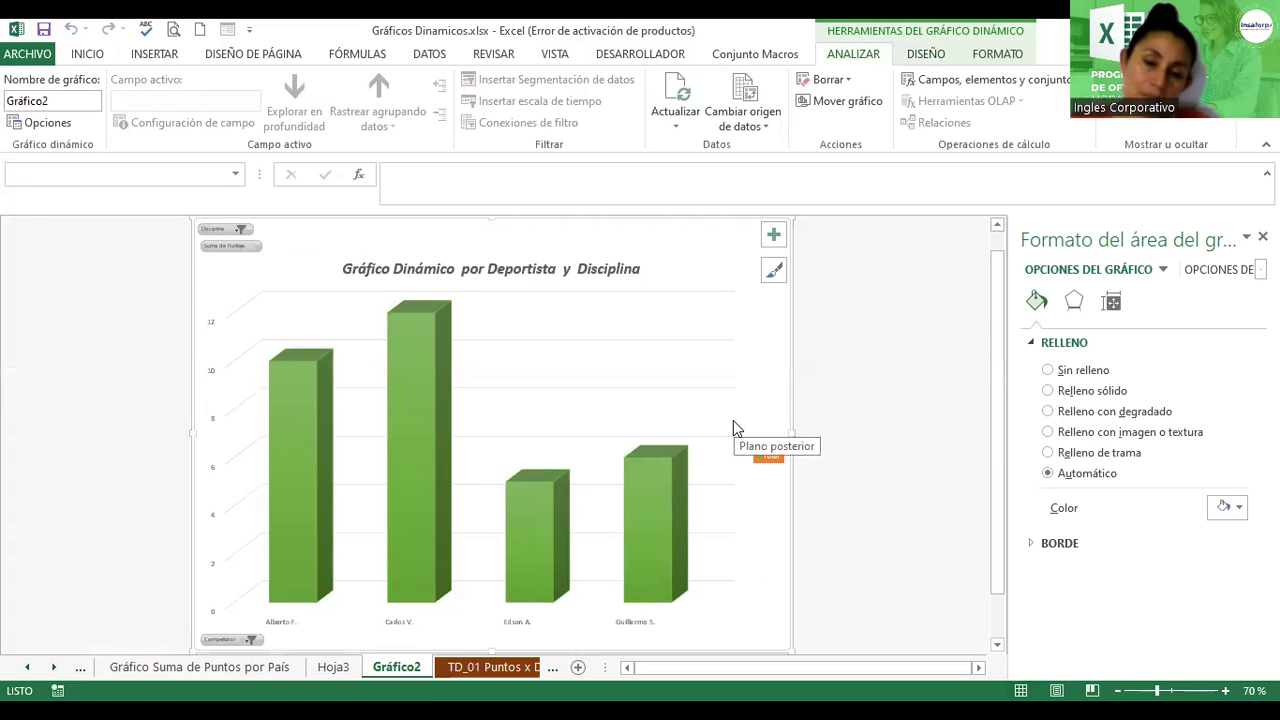
- Review the Hoja3, Gráfico2, TD_01 and TD_02 sheets and the Gráfico2 Competidor filter
{"action": "left_click", "coordinate": [278, 669]}
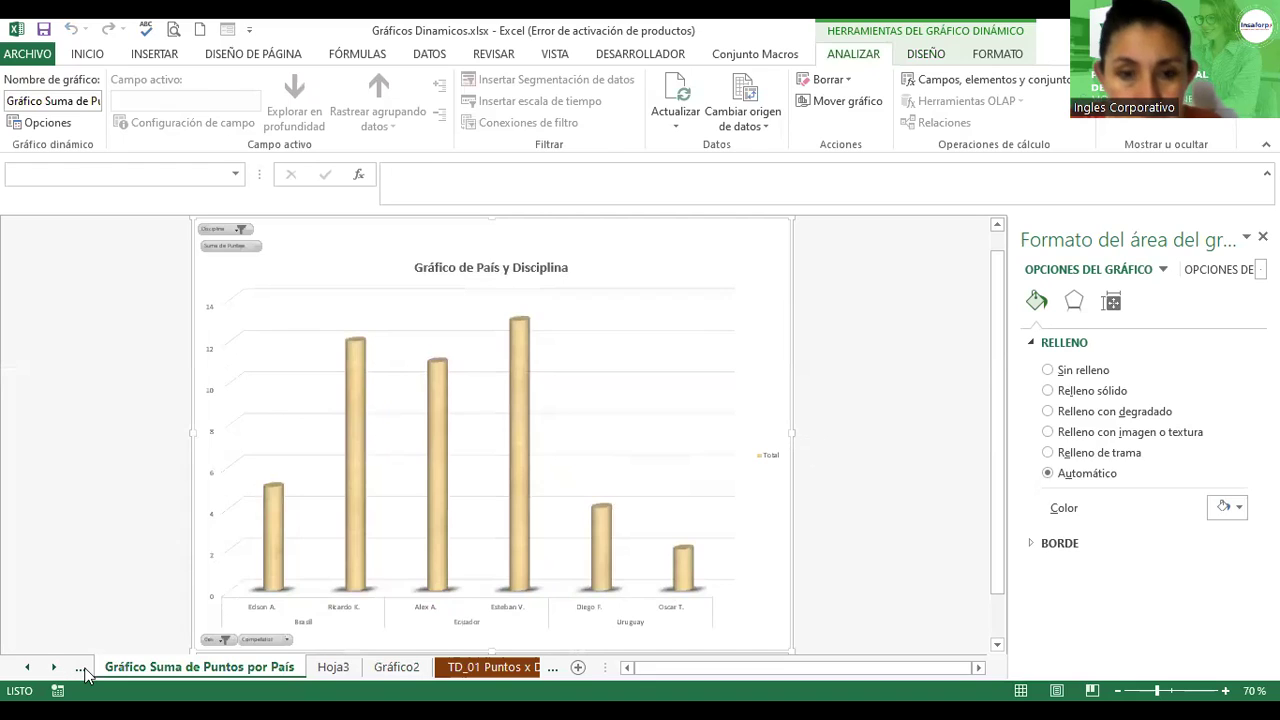
{"action": "left_click", "coordinate": [84, 669]}
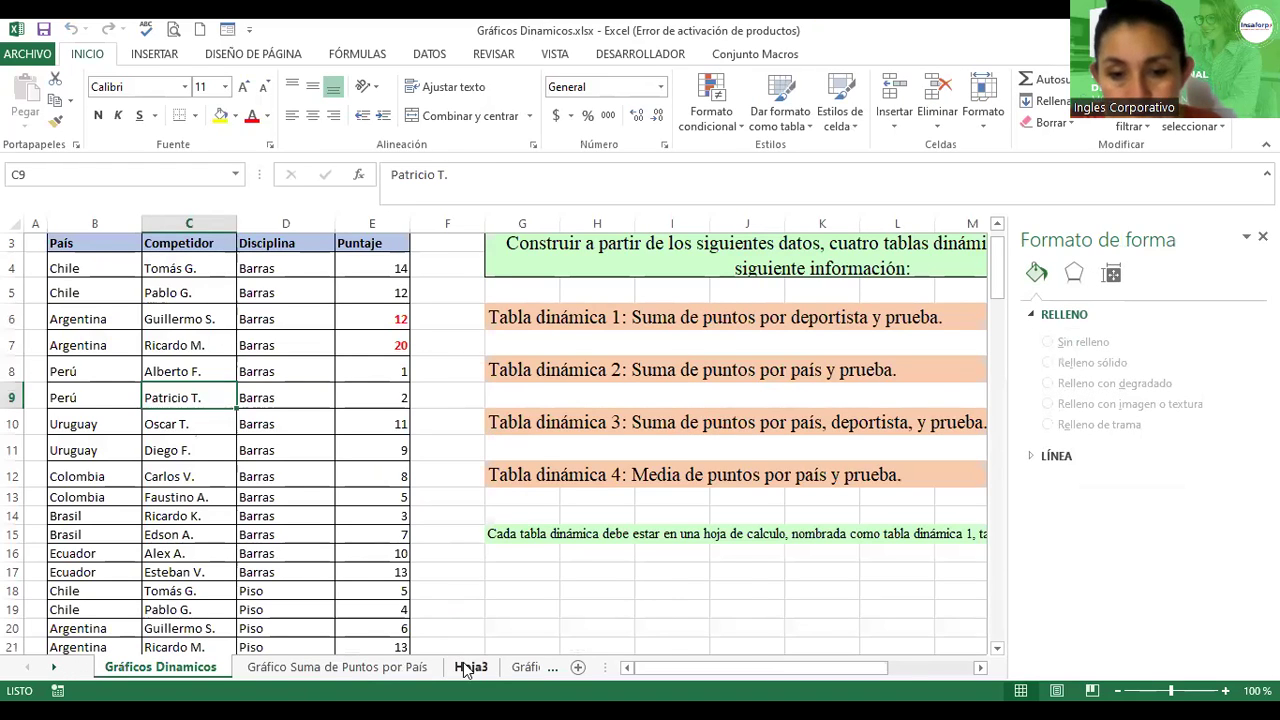
{"action": "left_click", "coordinate": [470, 667]}
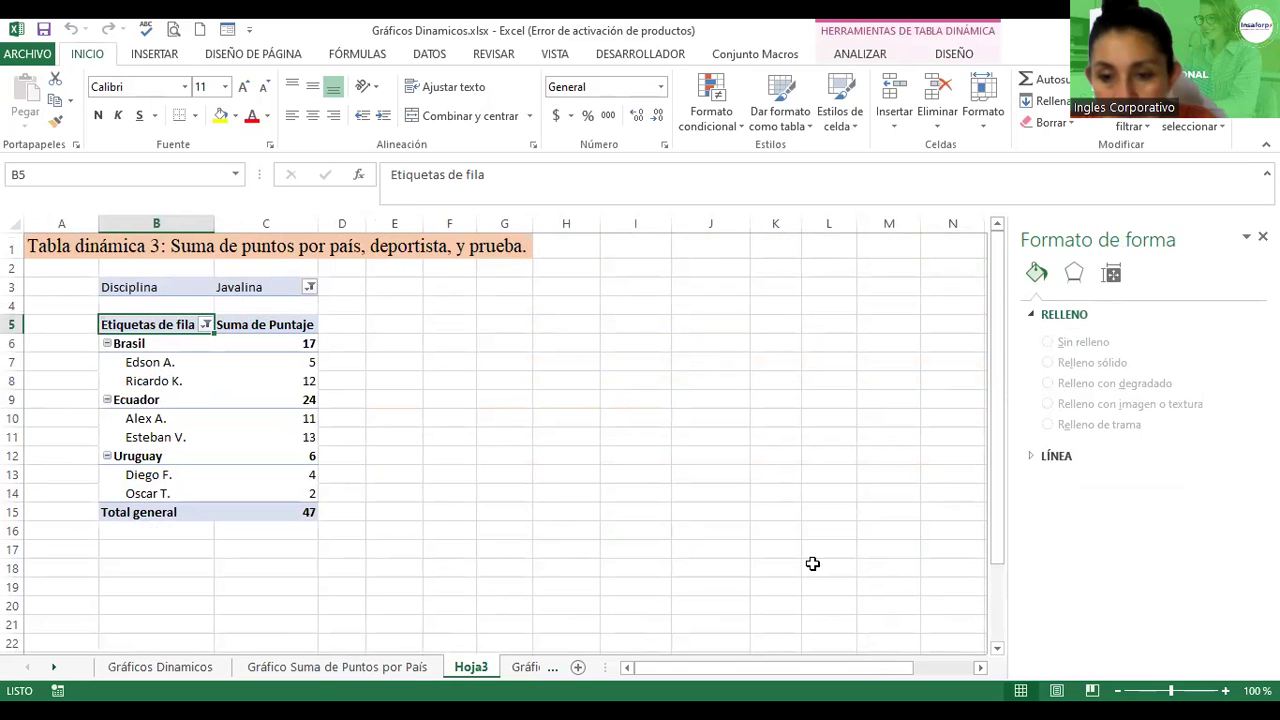
{"action": "left_click", "coordinate": [525, 667]}
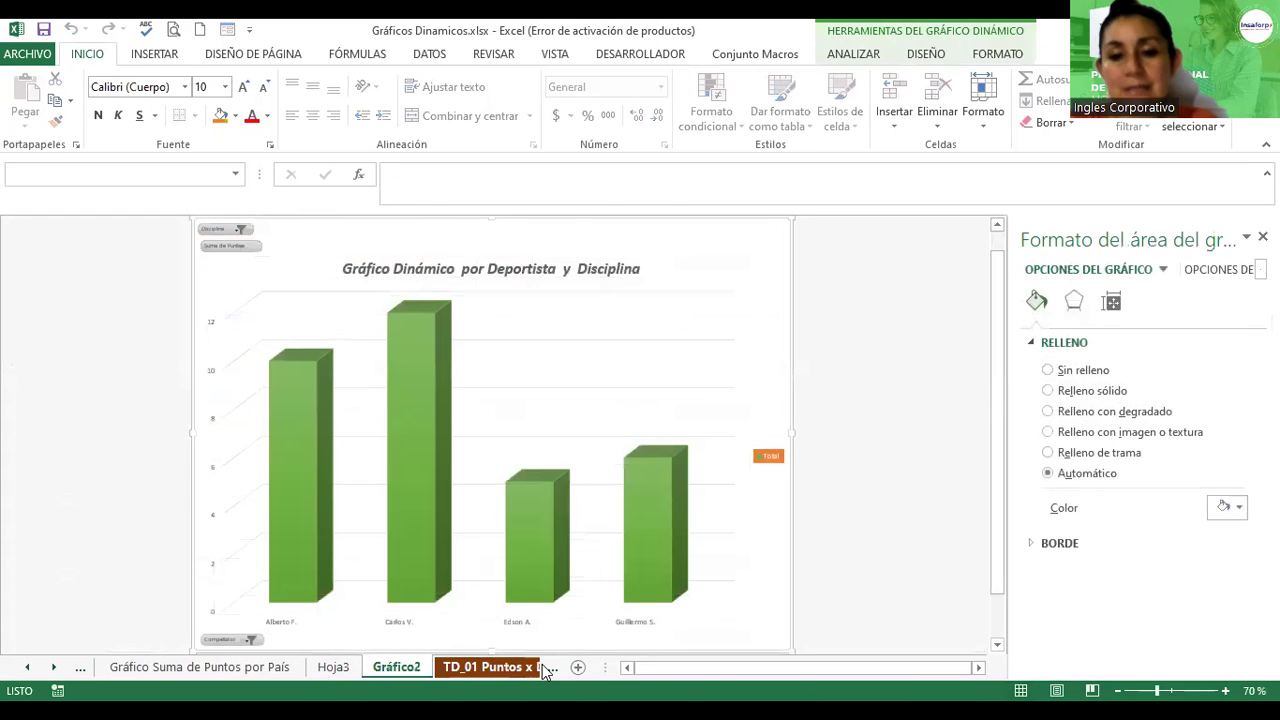
{"action": "left_click", "coordinate": [545, 667]}
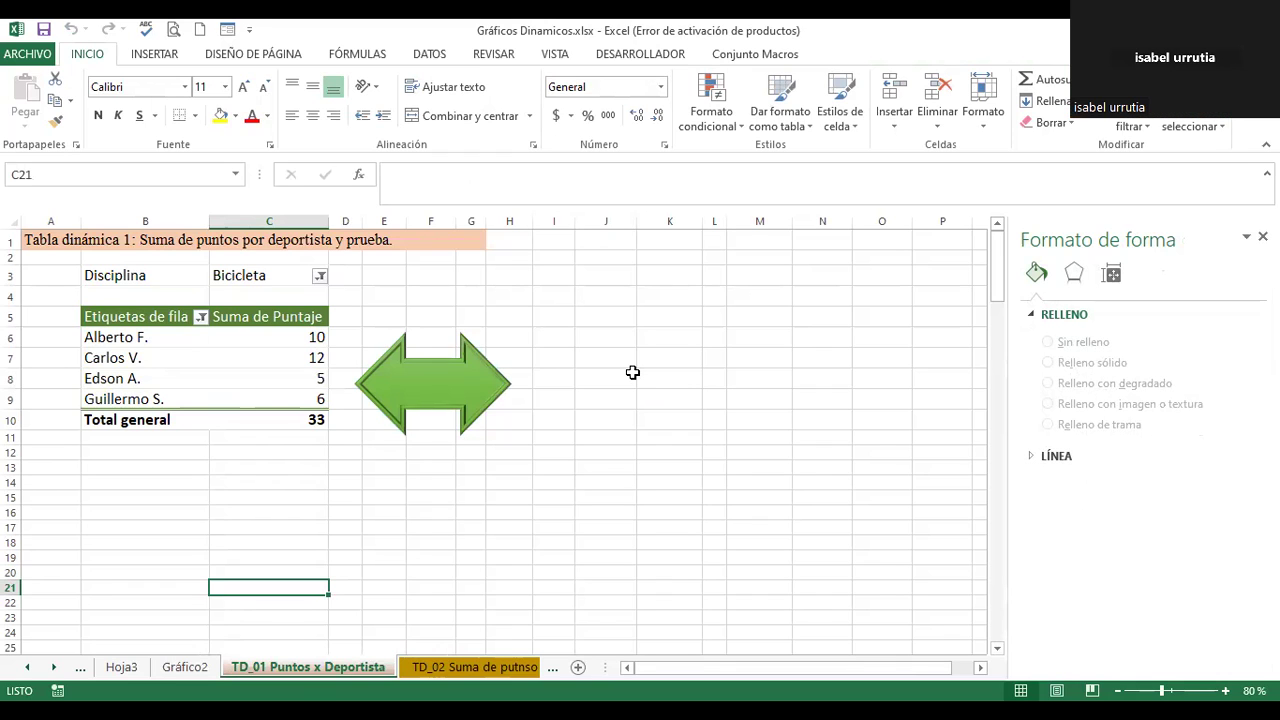
{"action": "left_click", "coordinate": [436, 668]}
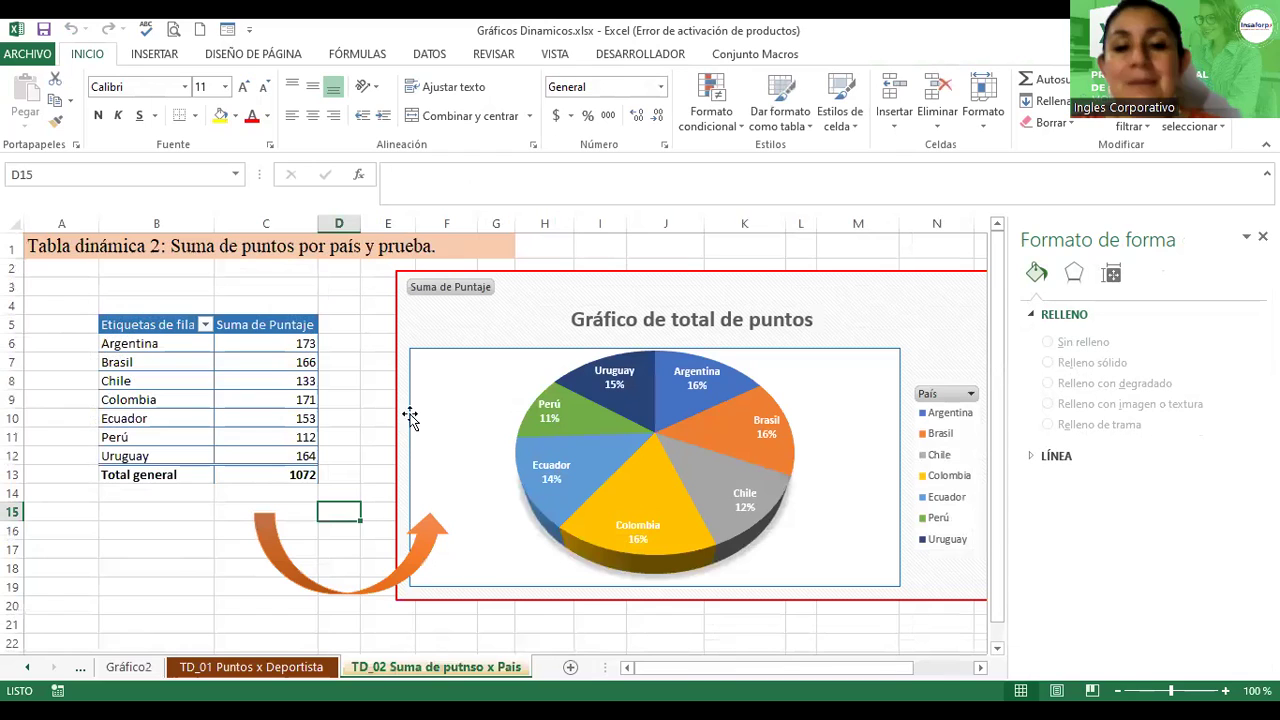
{"action": "left_click_drag", "start_coordinate": [405, 421], "coordinate": [391, 420]}
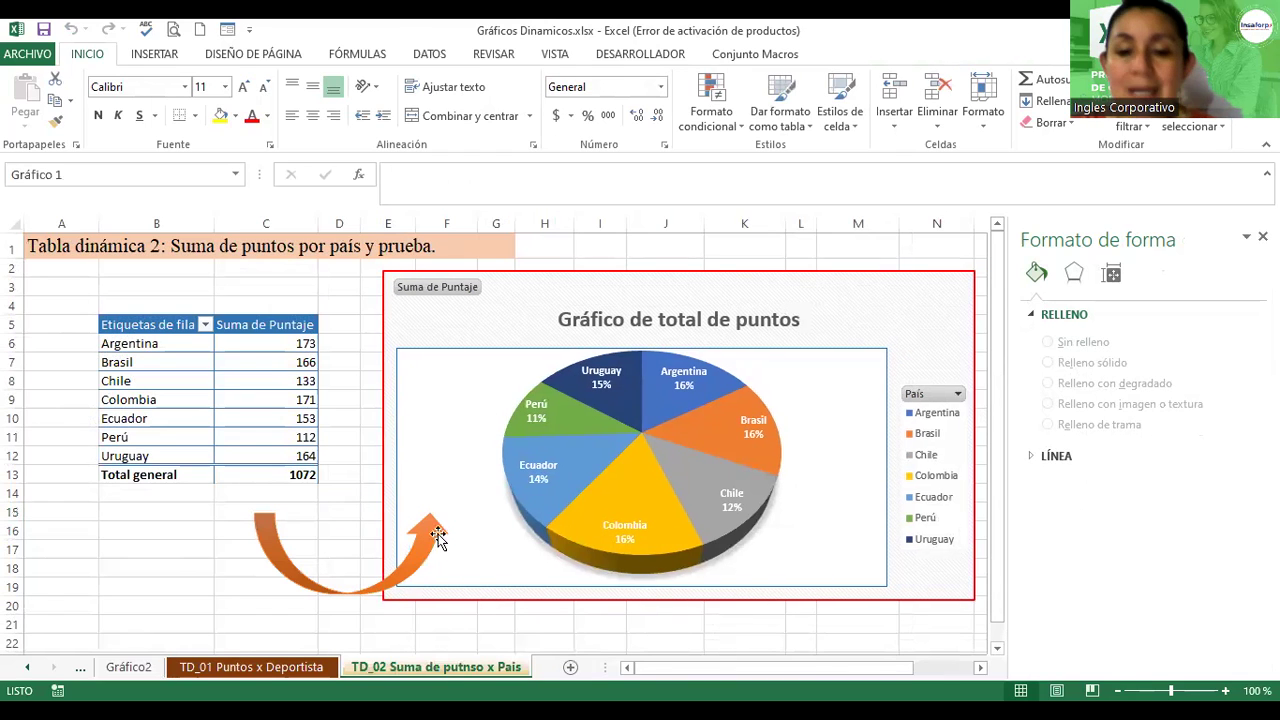
{"action": "left_click", "coordinate": [147, 675]}
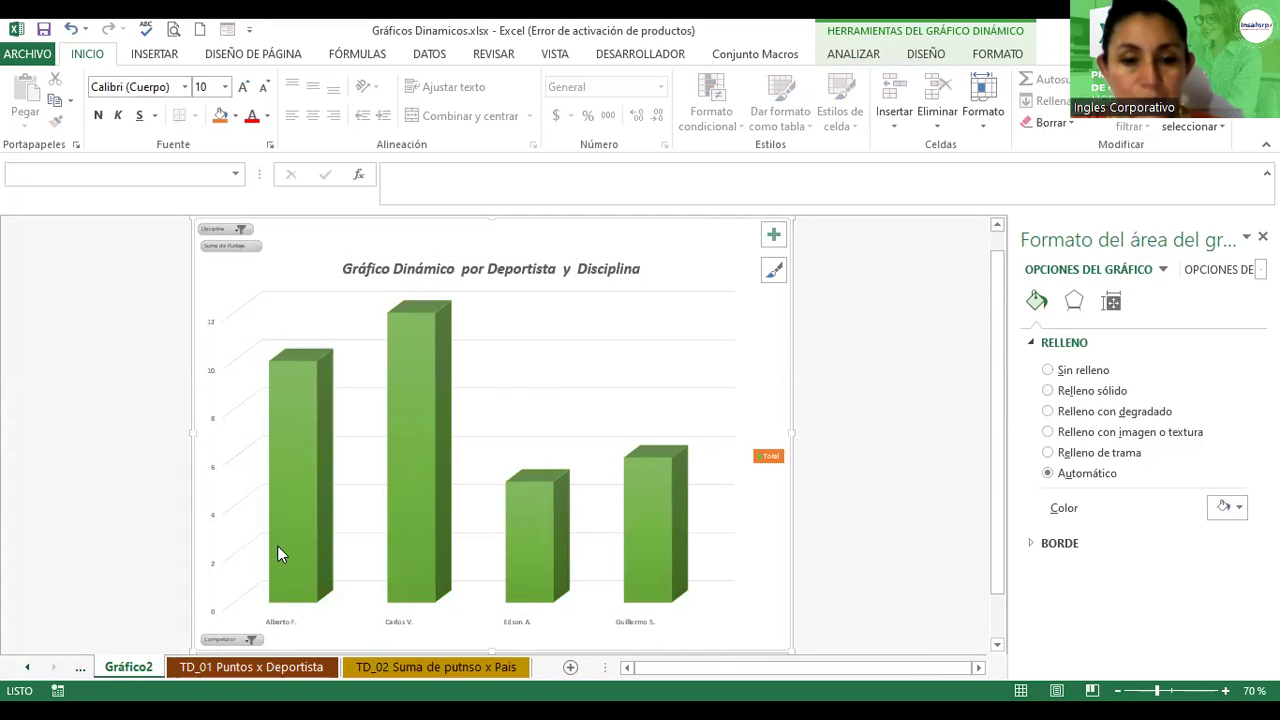
{"action": "left_click", "coordinate": [250, 640]}
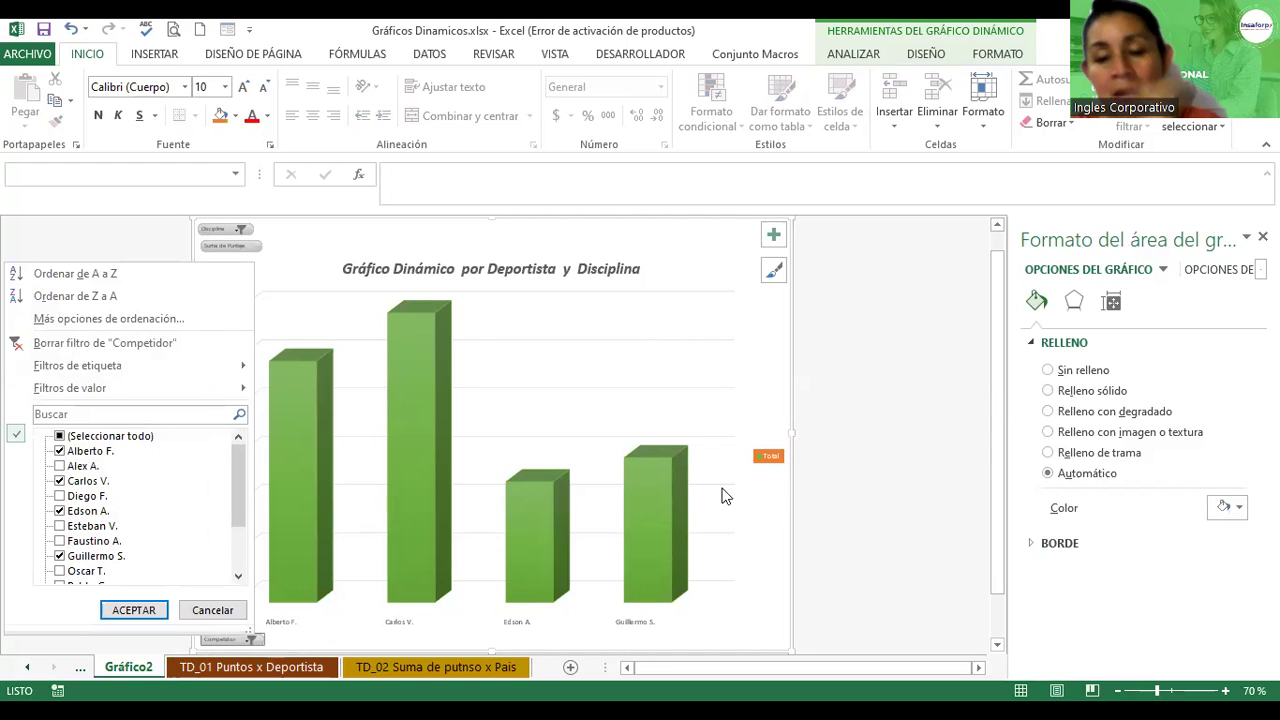
{"action": "left_click", "coordinate": [924, 442]}
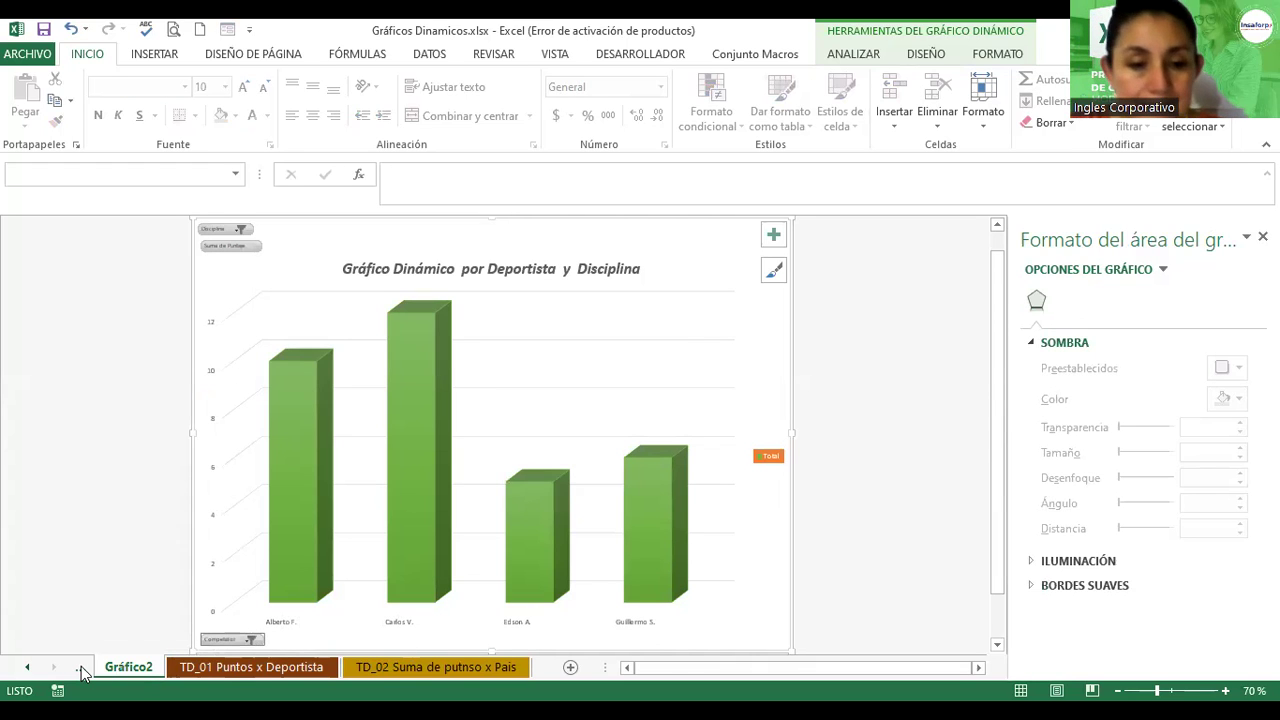
- Back on Gráficos Dinamicos, copy the Tabla dinámica 4 heading in G12
{"action": "left_click", "coordinate": [82, 668]}
{"action": "left_click", "coordinate": [82, 668]}
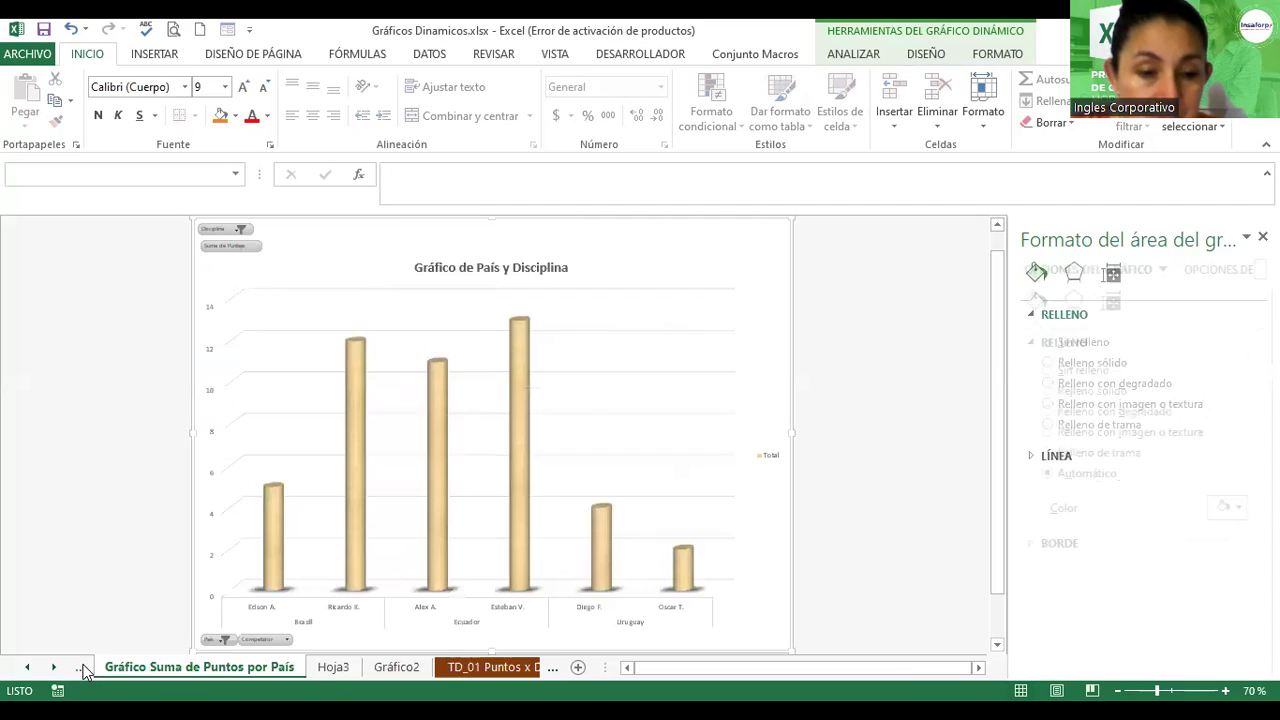
{"action": "left_click", "coordinate": [82, 668]}
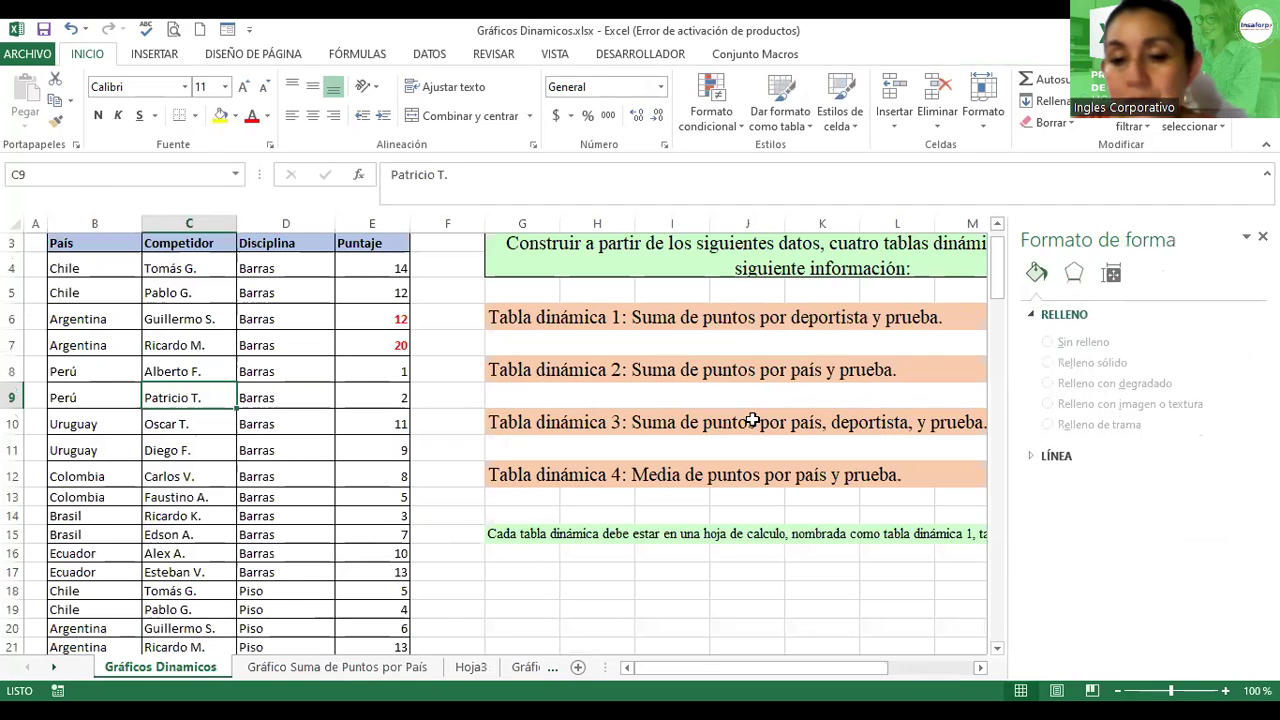
{"action": "left_click", "coordinate": [540, 474]}
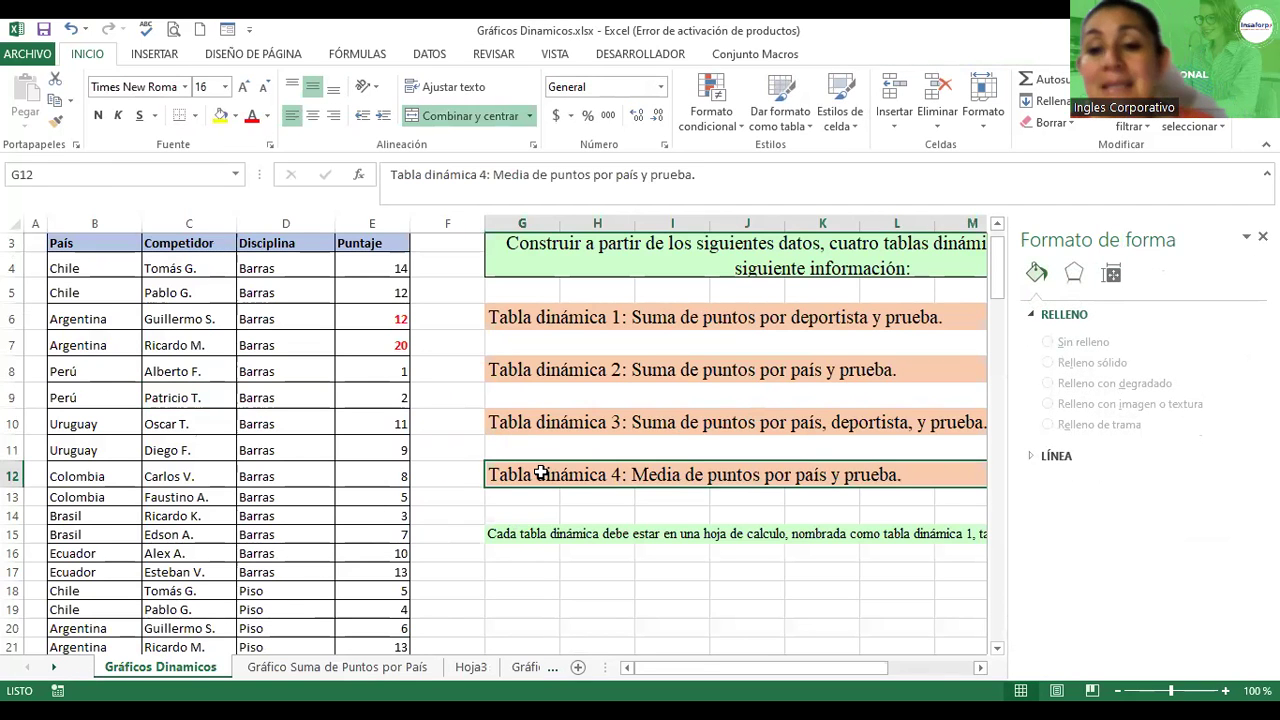
{"action": "key", "text": "ctrl+c"}
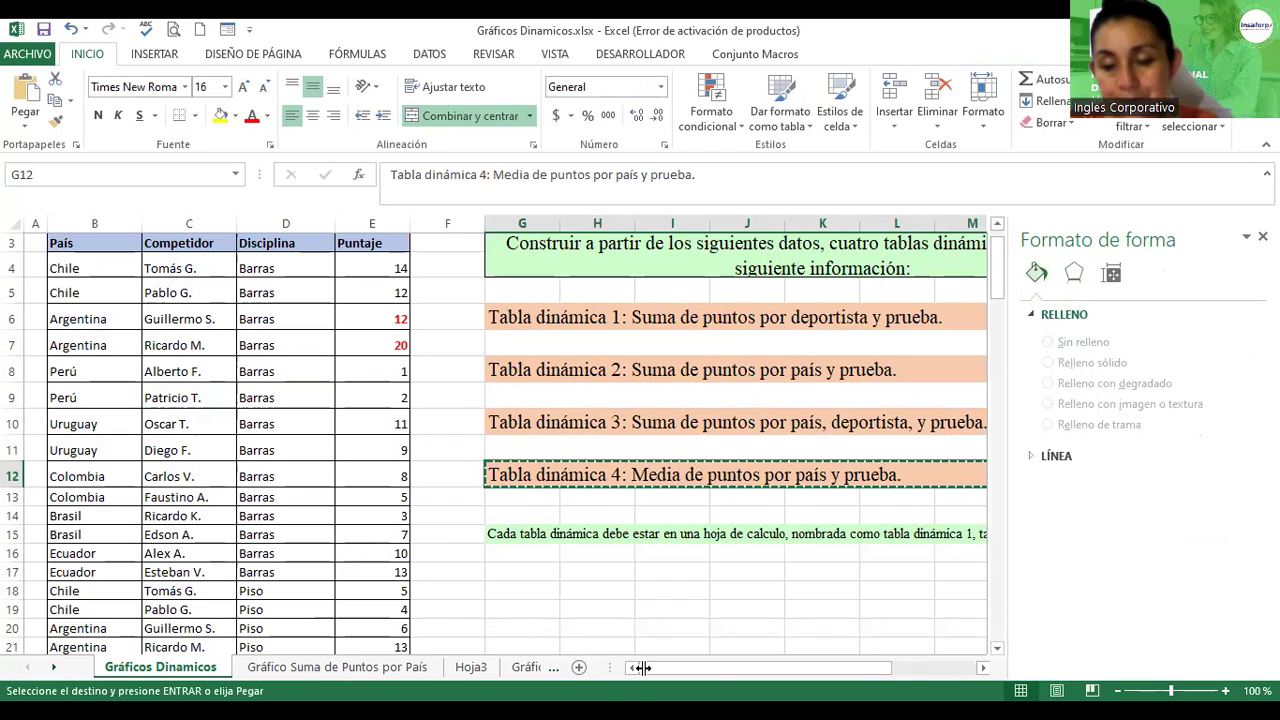
- Paste the Tabla dinámica 4 heading into A1 of a new sheet Hoja4, then return to Gráficos Dinamicos
{"action": "left_click_drag", "start_coordinate": [608, 666], "coordinate": [908, 646]}
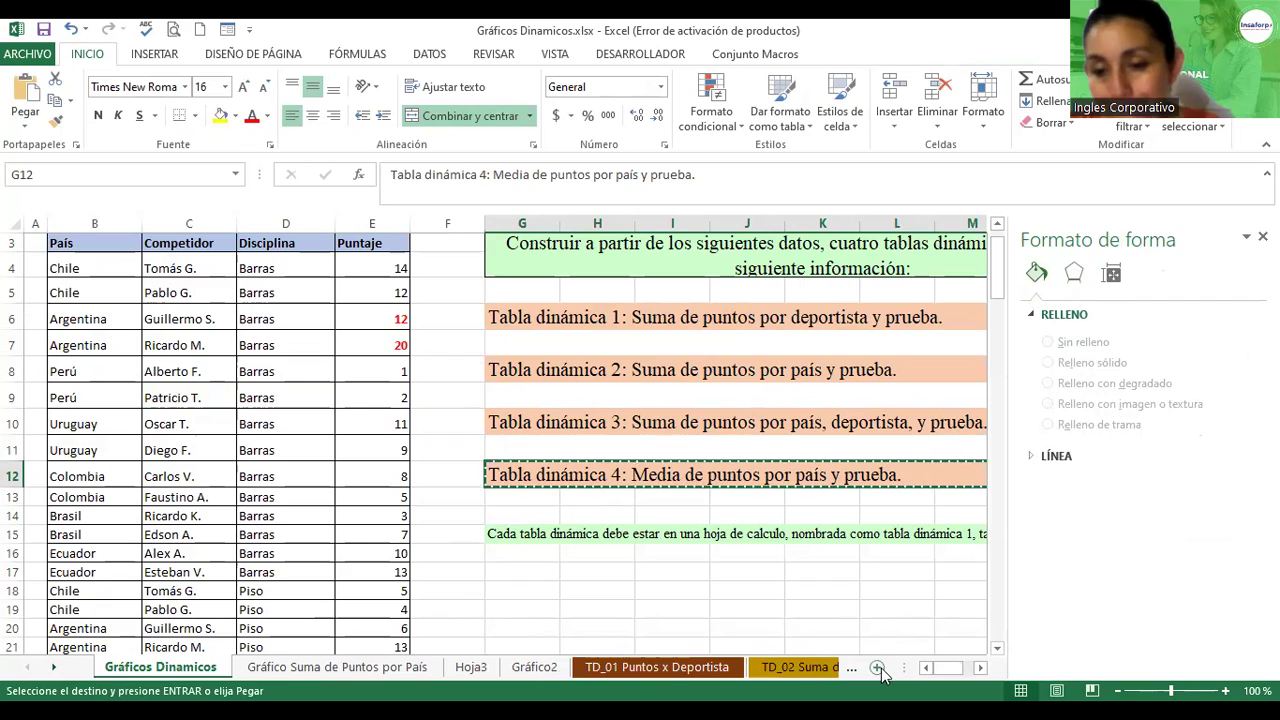
{"action": "left_click", "coordinate": [877, 667]}
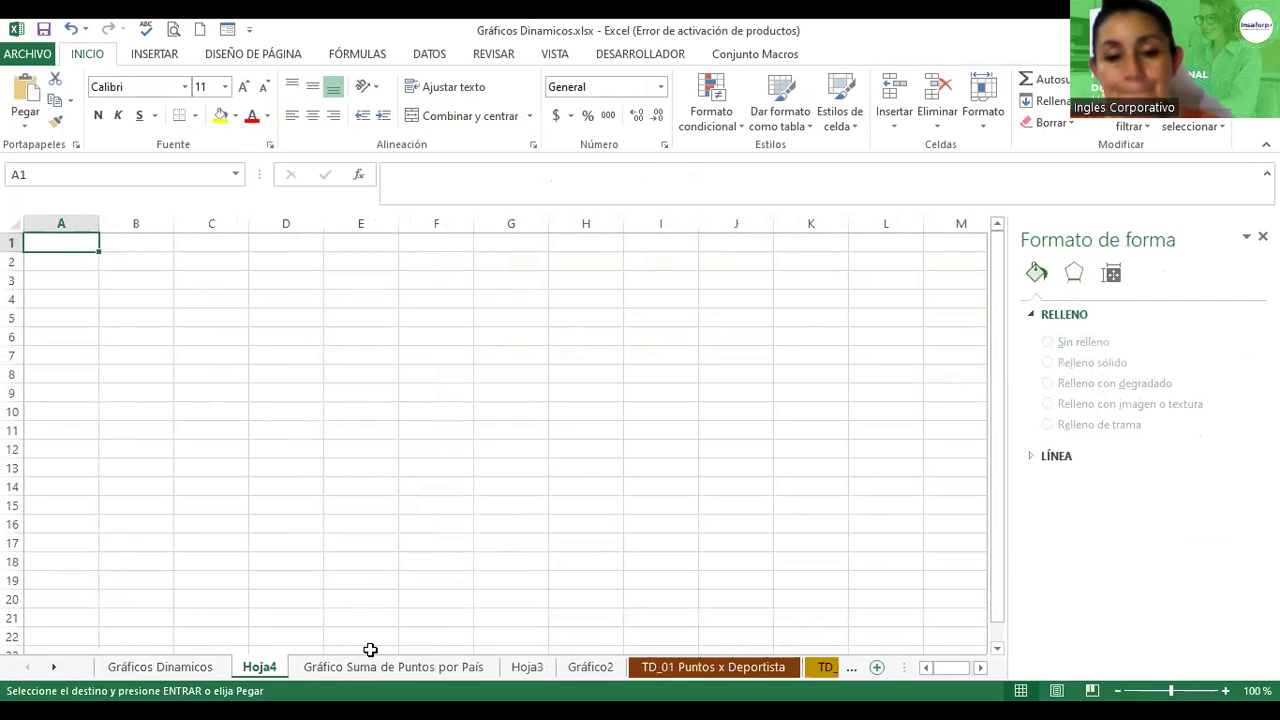
{"action": "key", "text": "ctrl+v"}
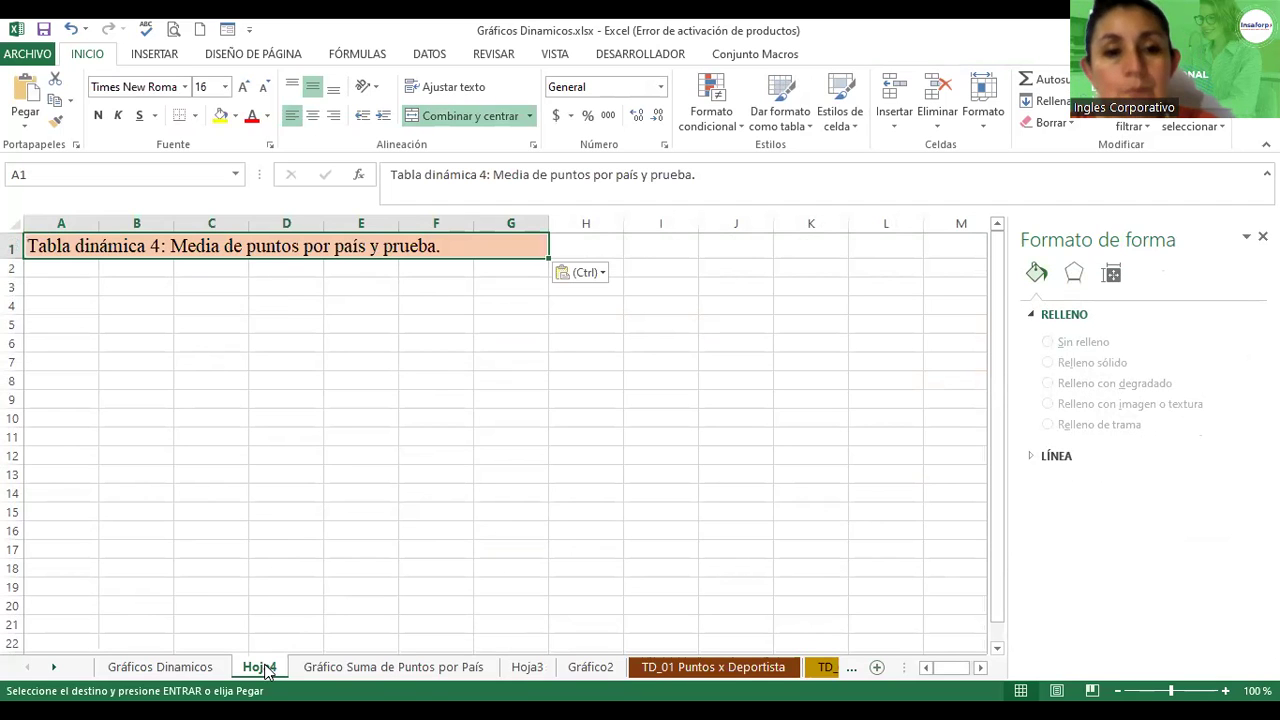
{"action": "left_click", "coordinate": [160, 667]}
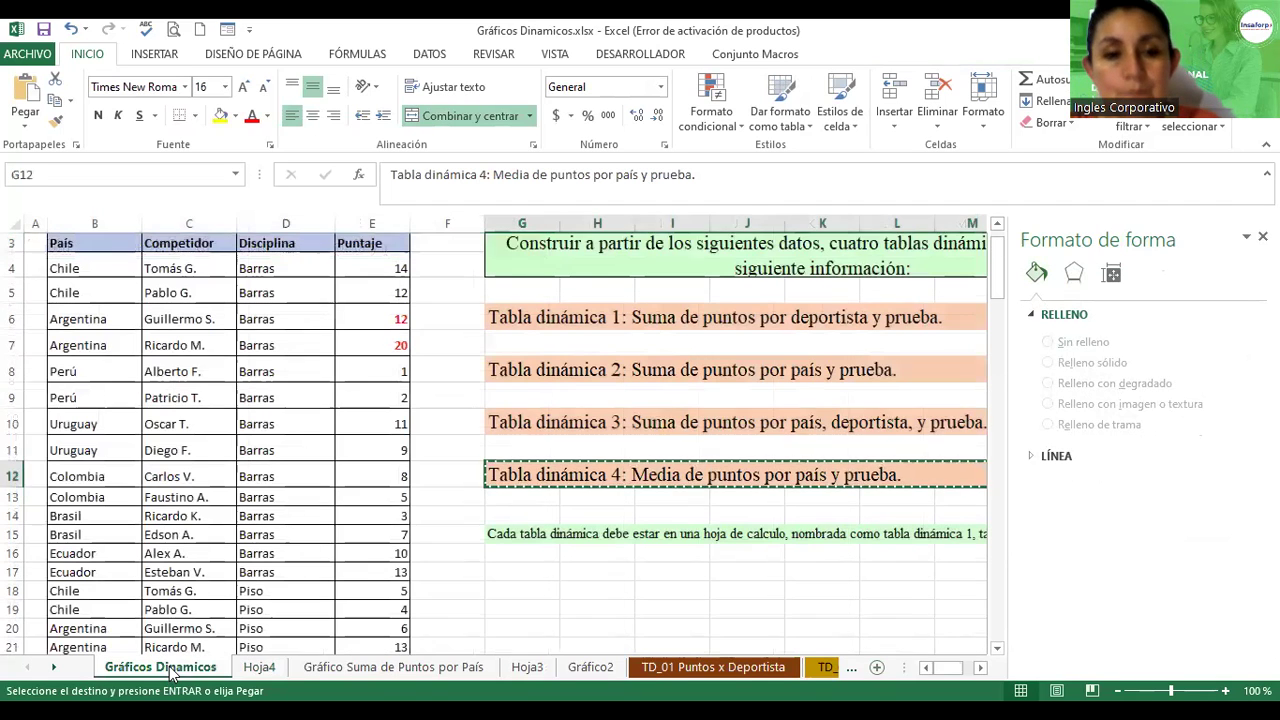
{"action": "left_click", "coordinate": [228, 427]}
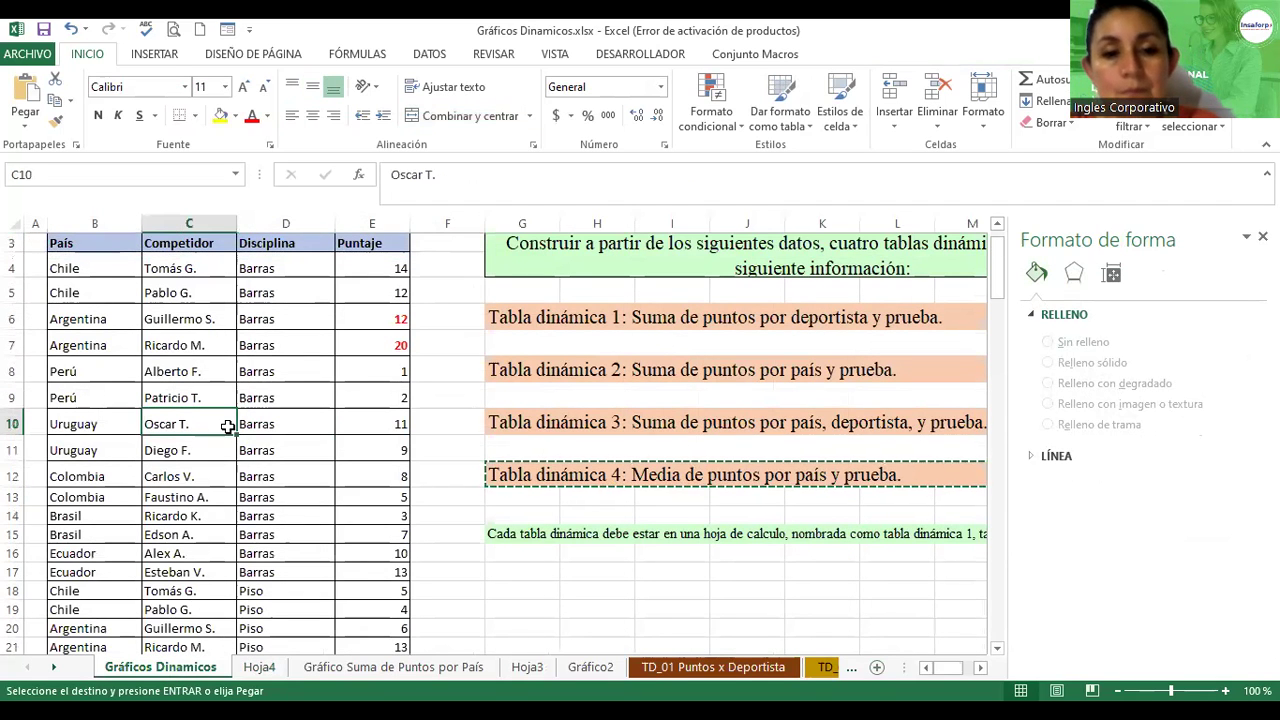
- Insert a pivot table from the Gráficos Dinamicos data at location Hoja4!$B$5
{"action": "left_click", "coordinate": [176, 55]}
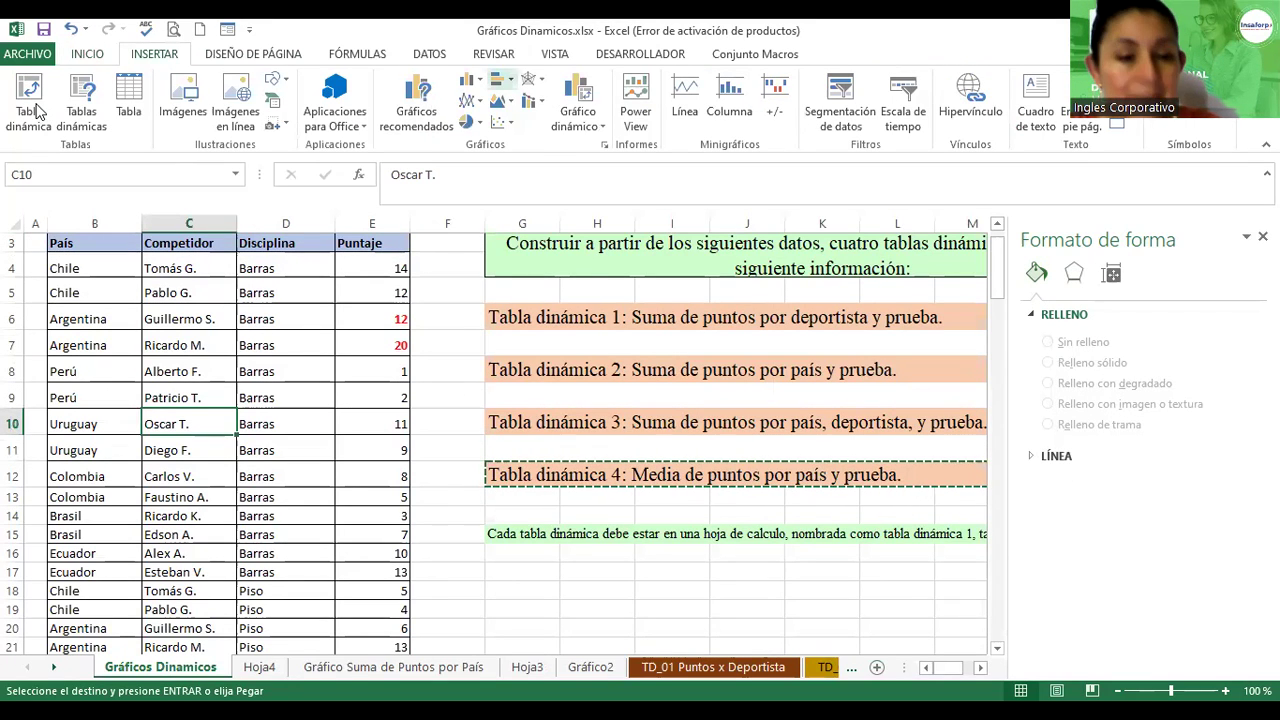
{"action": "left_click", "coordinate": [575, 357]}
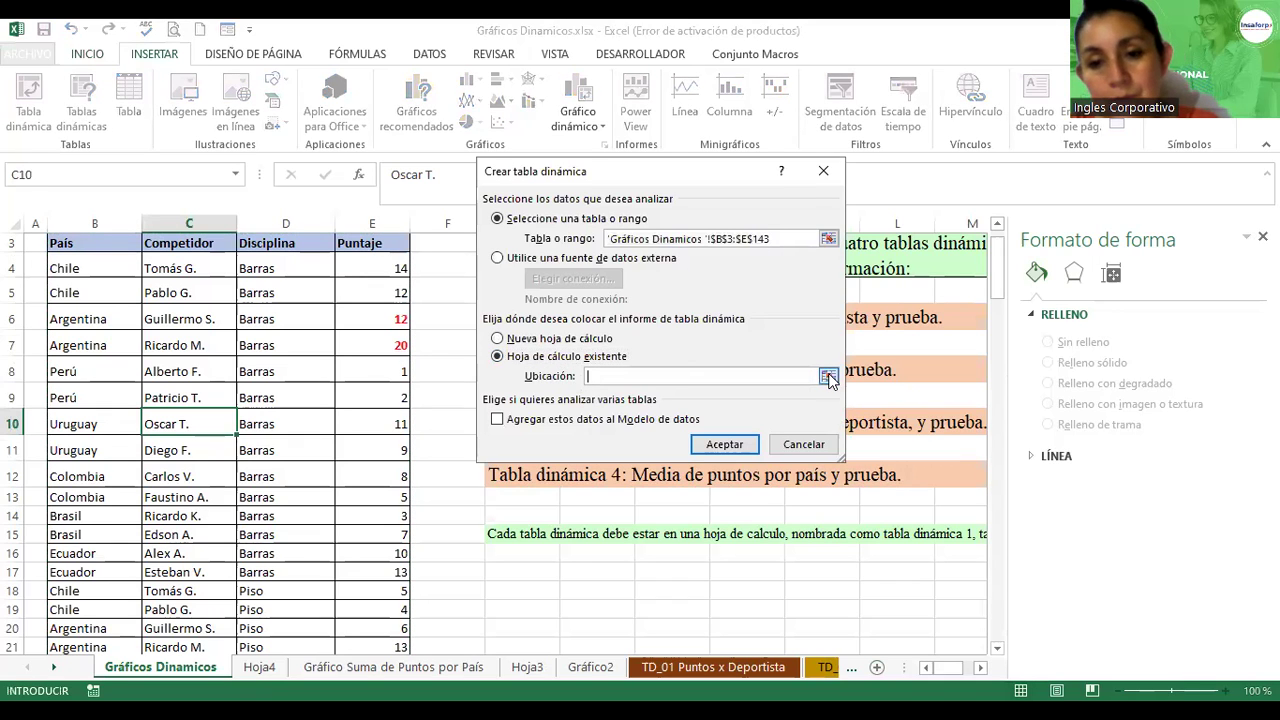
{"action": "left_click", "coordinate": [828, 377]}
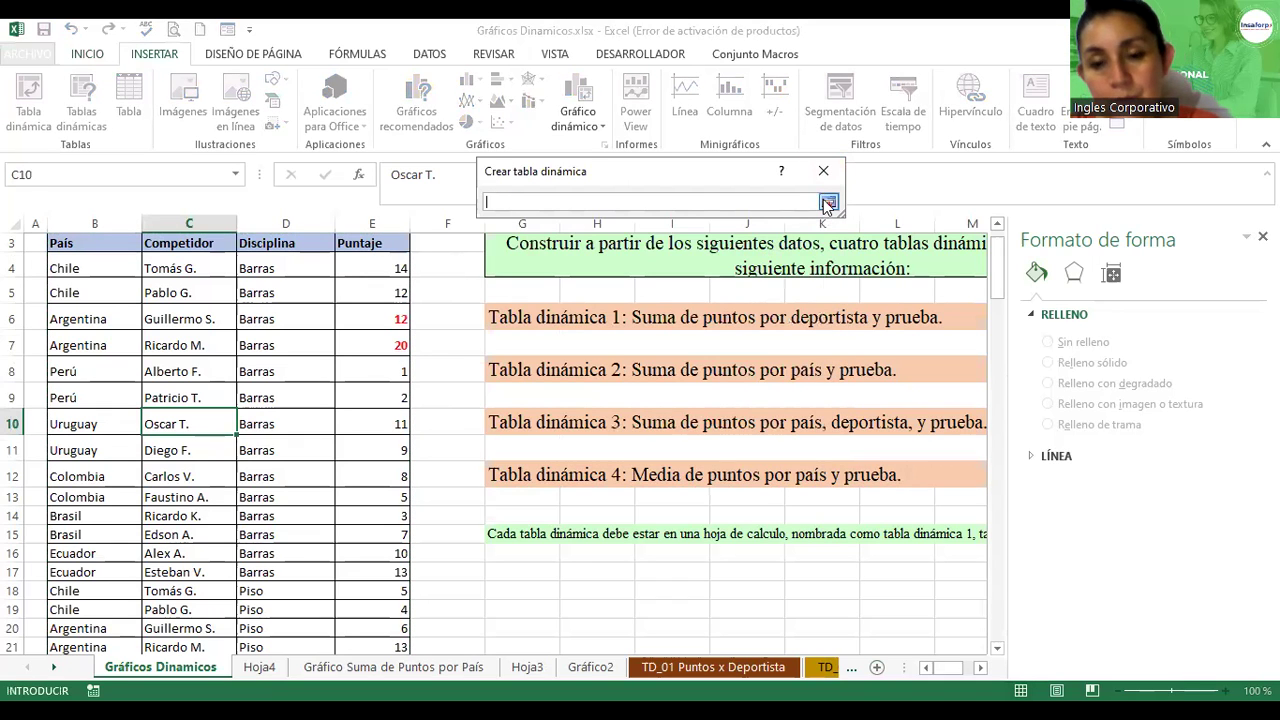
{"action": "left_click", "coordinate": [828, 203]}
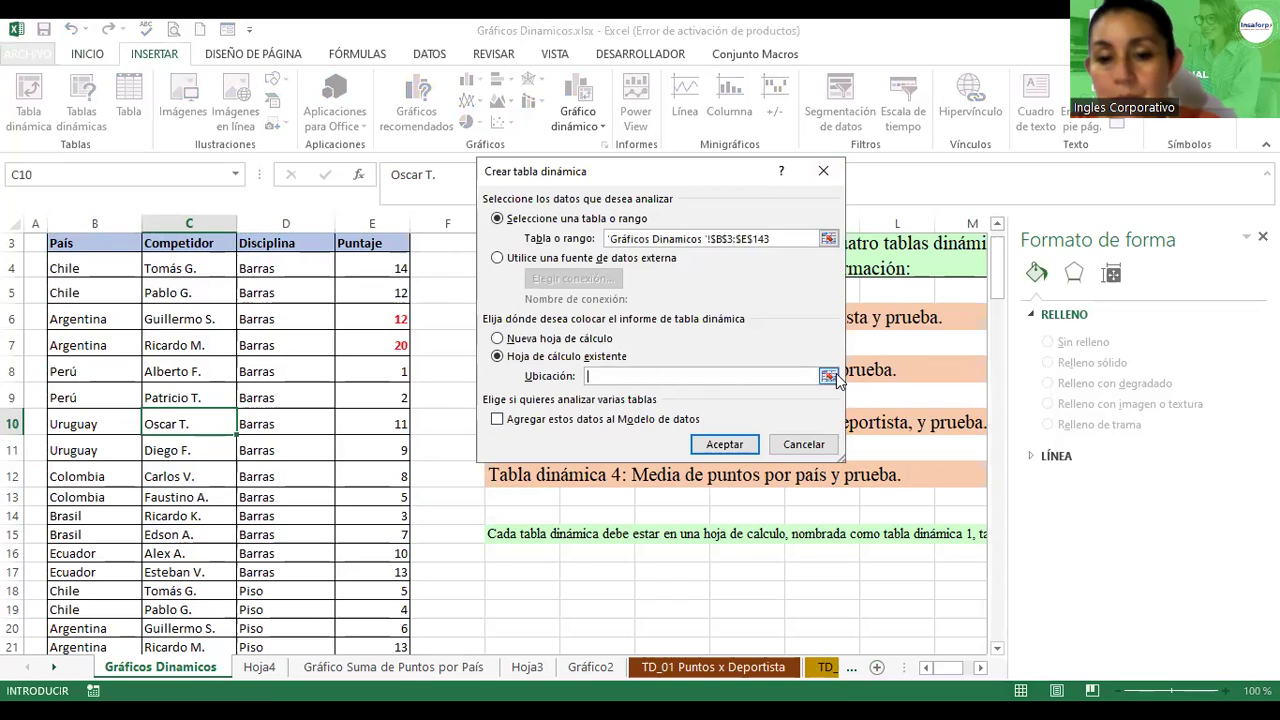
{"action": "left_click", "coordinate": [828, 377]}
{"action": "left_click", "coordinate": [259, 667]}
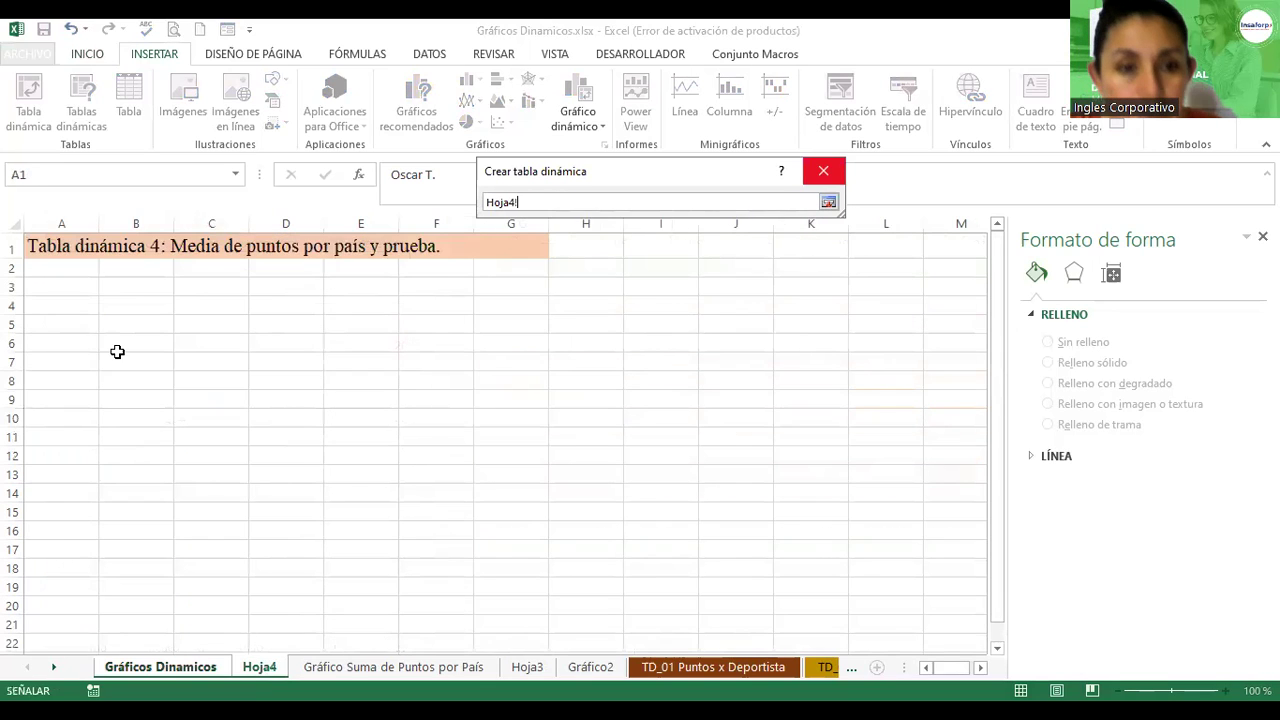
{"action": "left_click", "coordinate": [143, 325]}
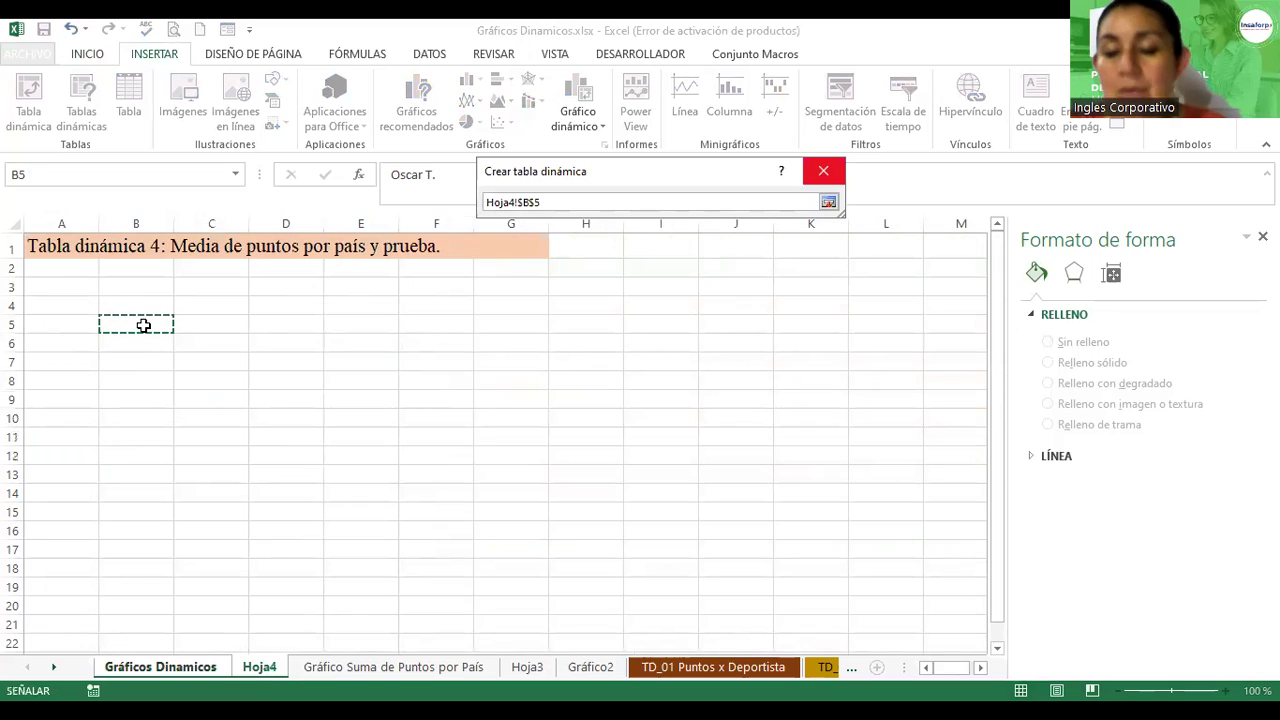
{"action": "key", "text": "Return"}
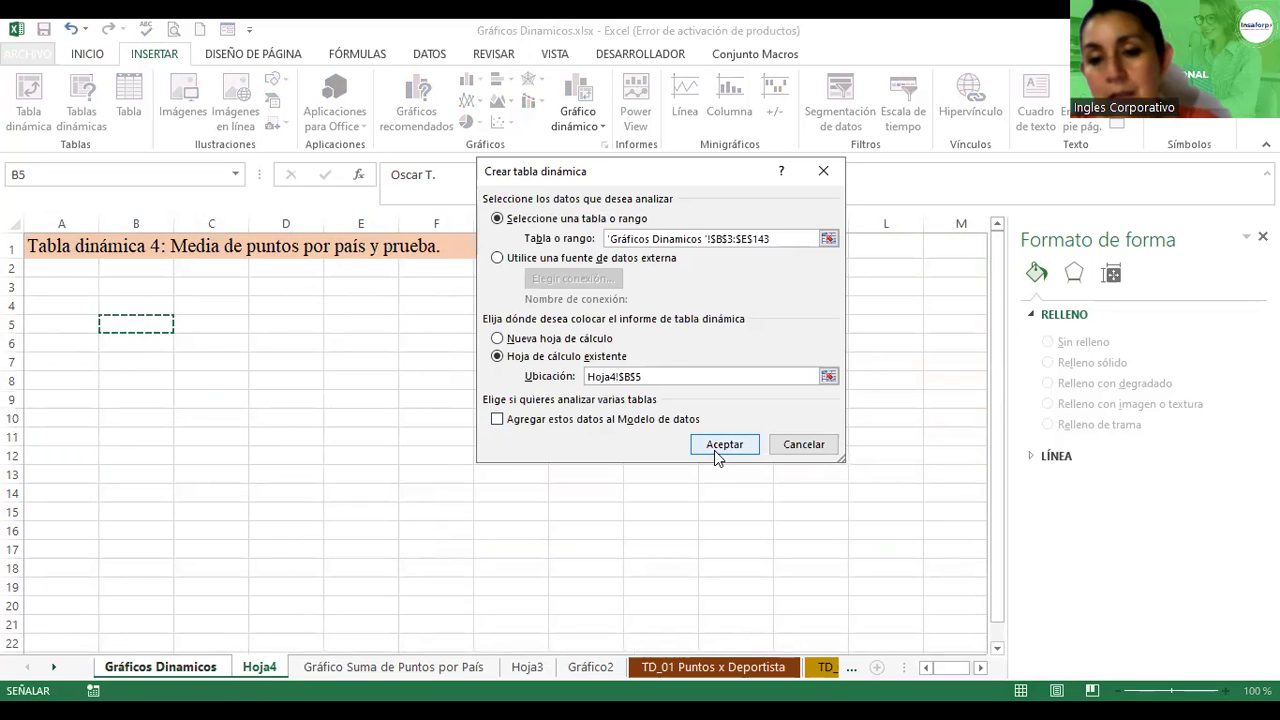
{"action": "left_click", "coordinate": [723, 446]}
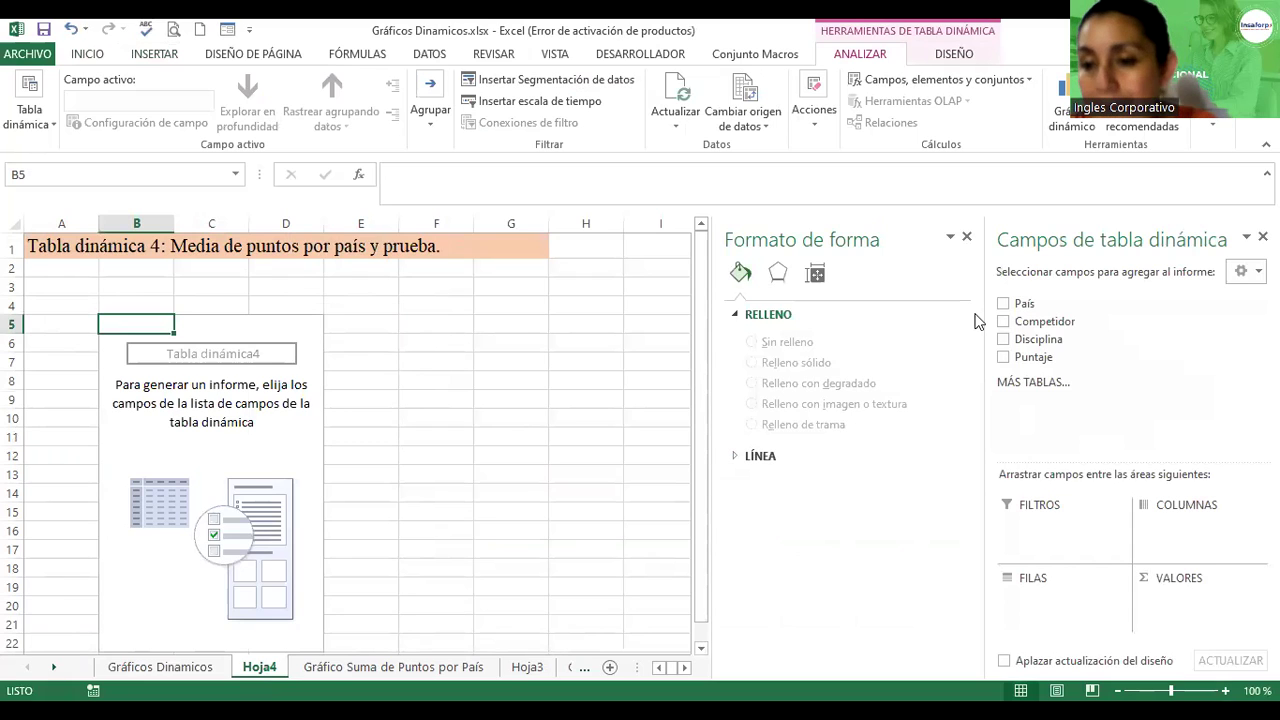
- Put País in rows and Puntaje in values, summarized as Promedio (average)
{"action": "left_click_drag", "start_coordinate": [1022, 303], "coordinate": [1075, 603]}
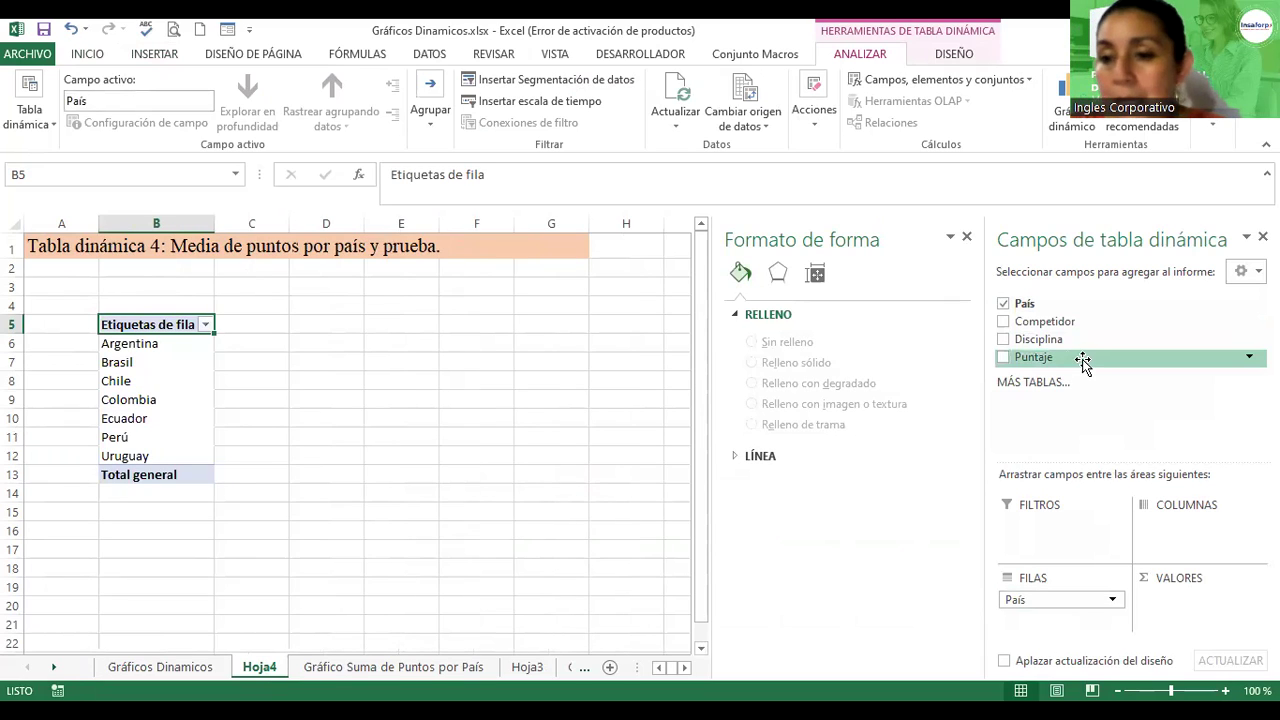
{"action": "left_click_drag", "start_coordinate": [1067, 360], "coordinate": [1185, 610]}
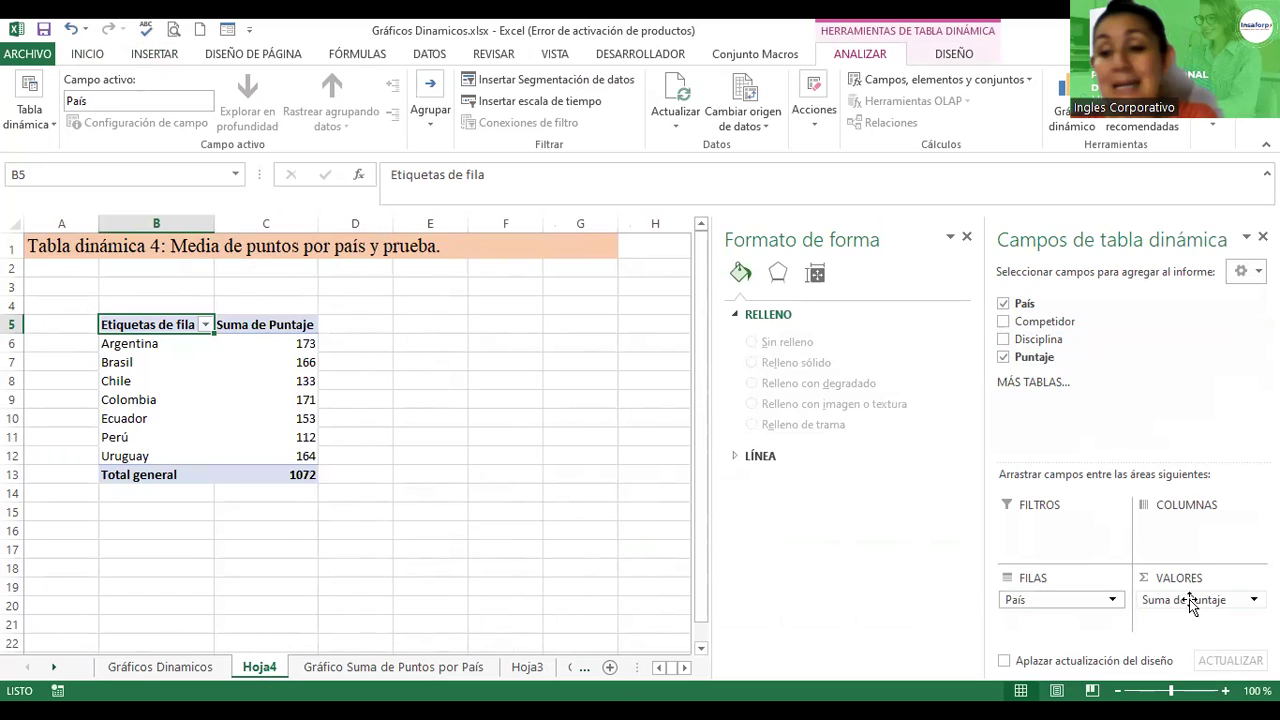
{"action": "left_click", "coordinate": [1252, 600]}
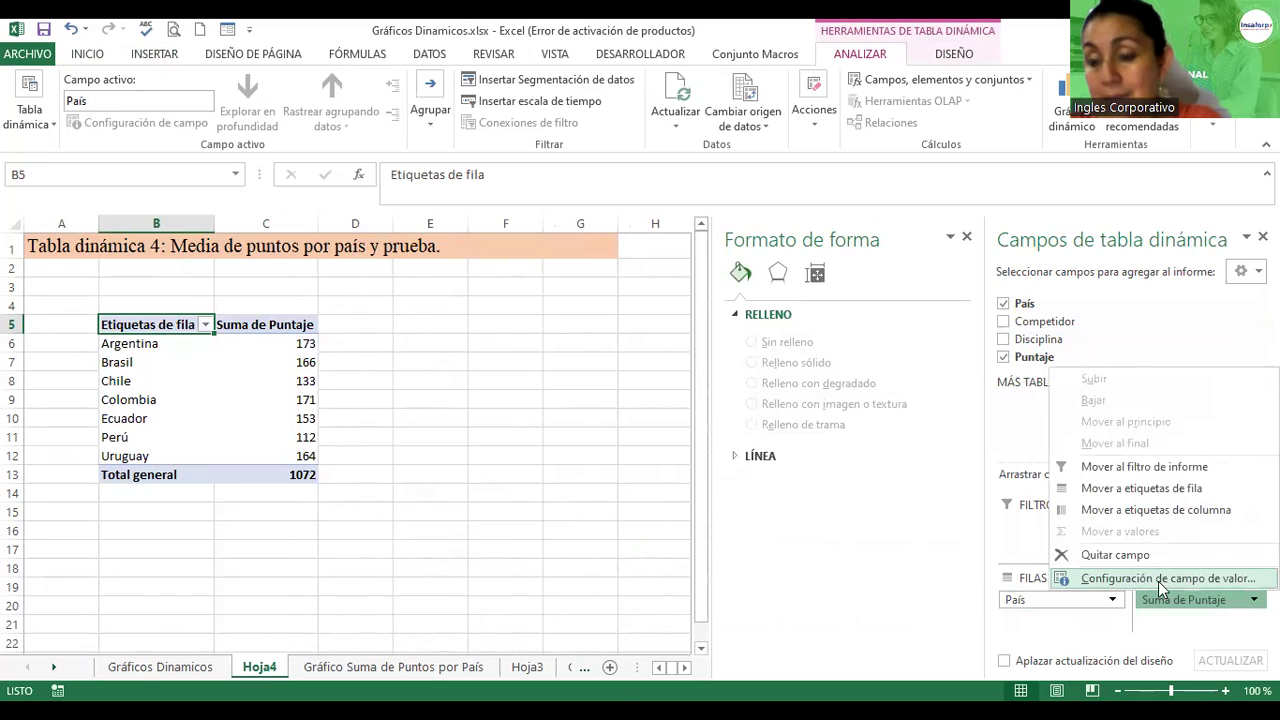
{"action": "left_click", "coordinate": [1092, 577]}
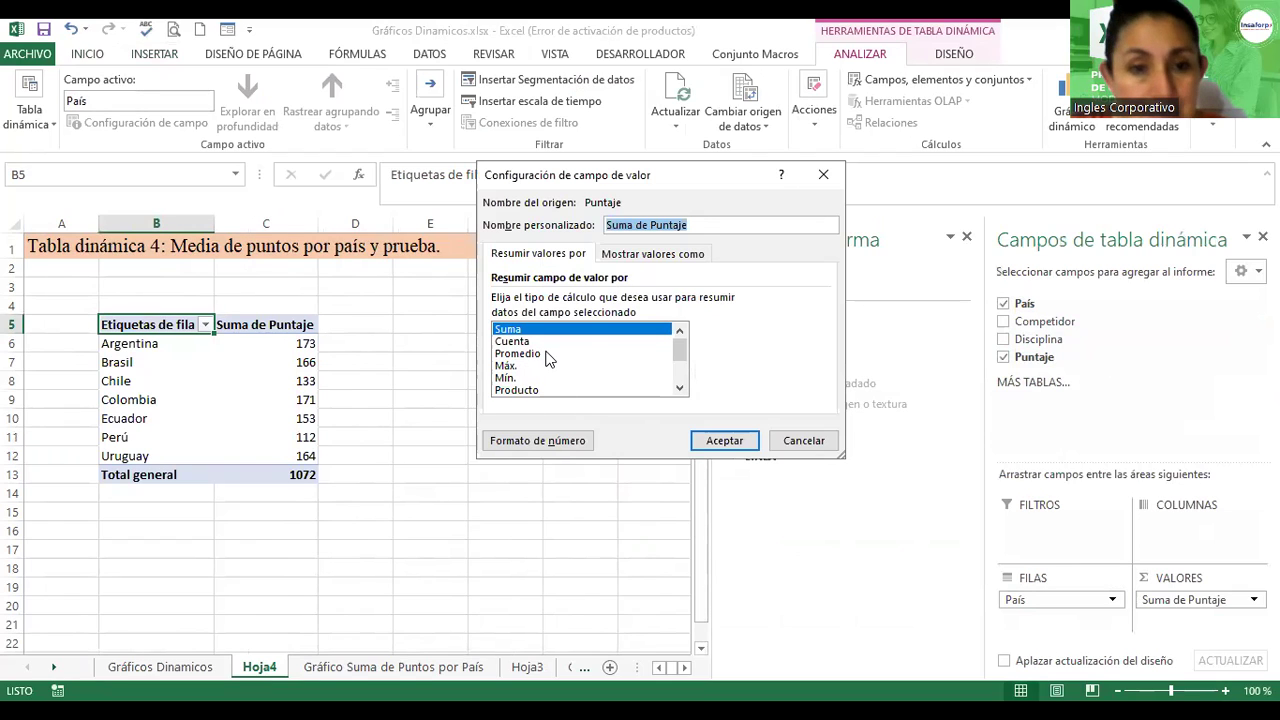
{"action": "mouse_move", "coordinate": [679, 350]}
{"action": "left_mouse_down"}
{"action": "mouse_move", "coordinate": [681, 375]}
{"action": "mouse_move", "coordinate": [681, 335]}
{"action": "left_mouse_up"}
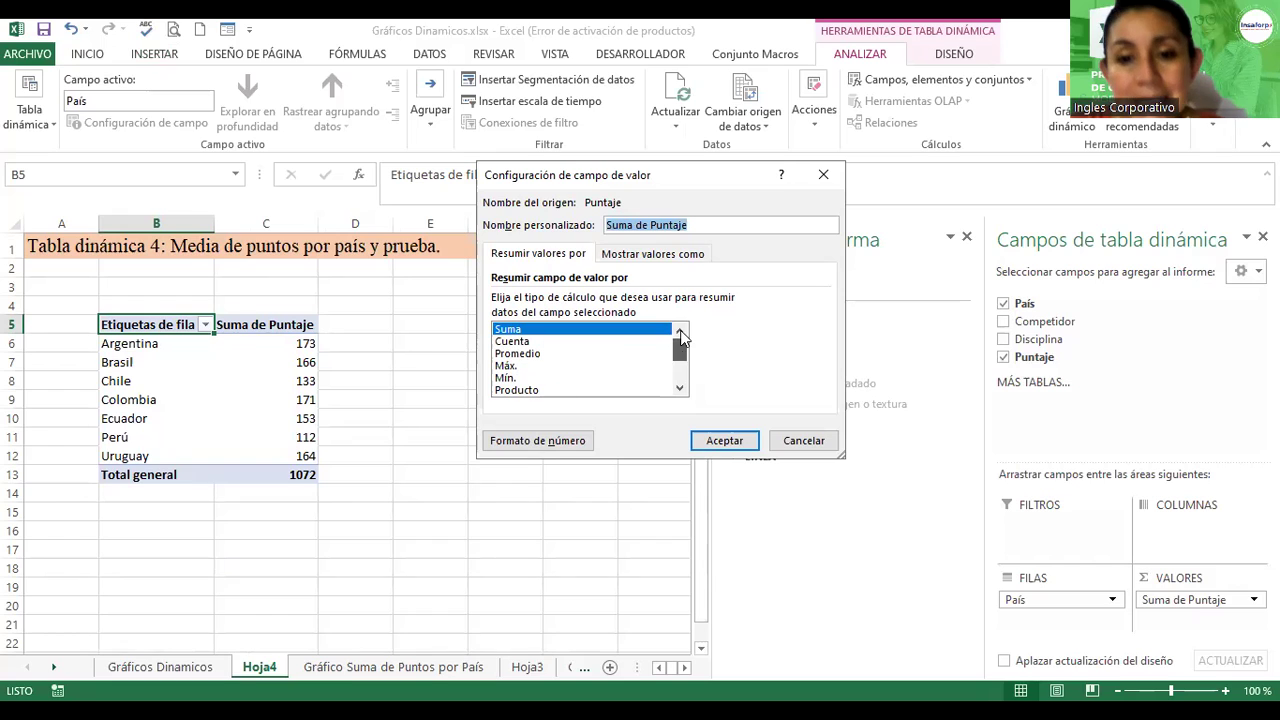
{"action": "left_click", "coordinate": [510, 354]}
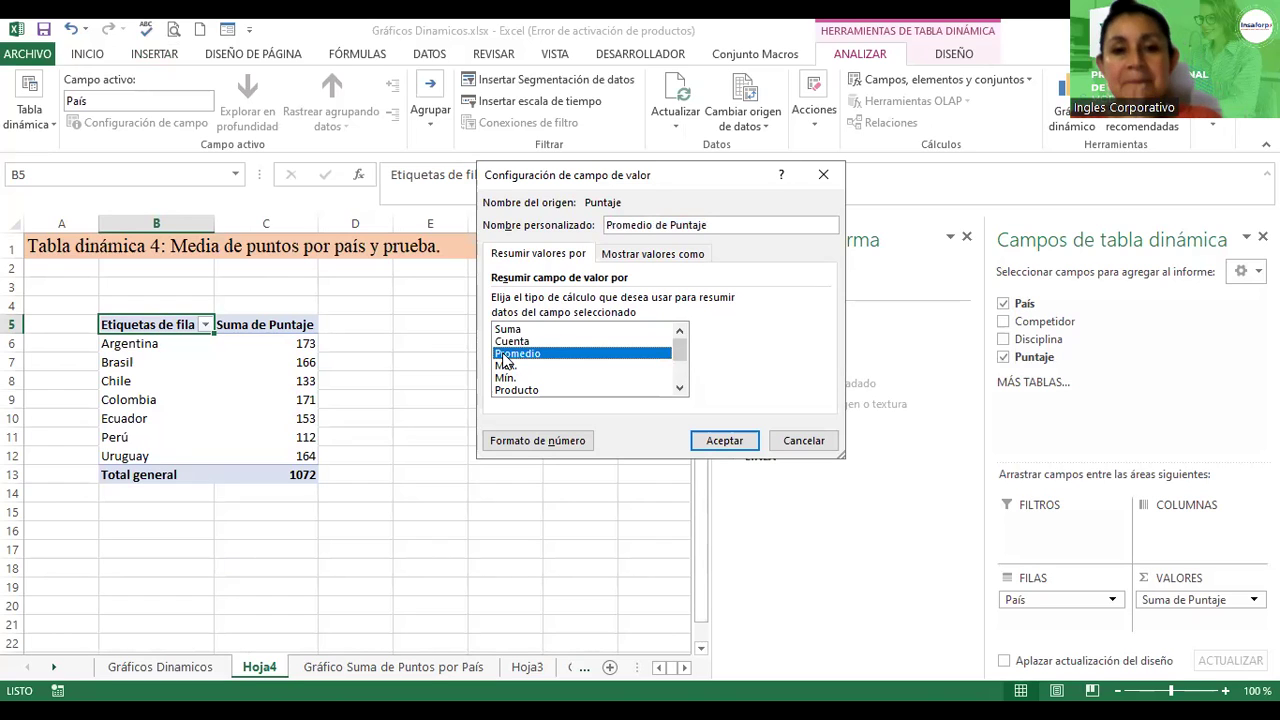
{"action": "left_click", "coordinate": [726, 446]}
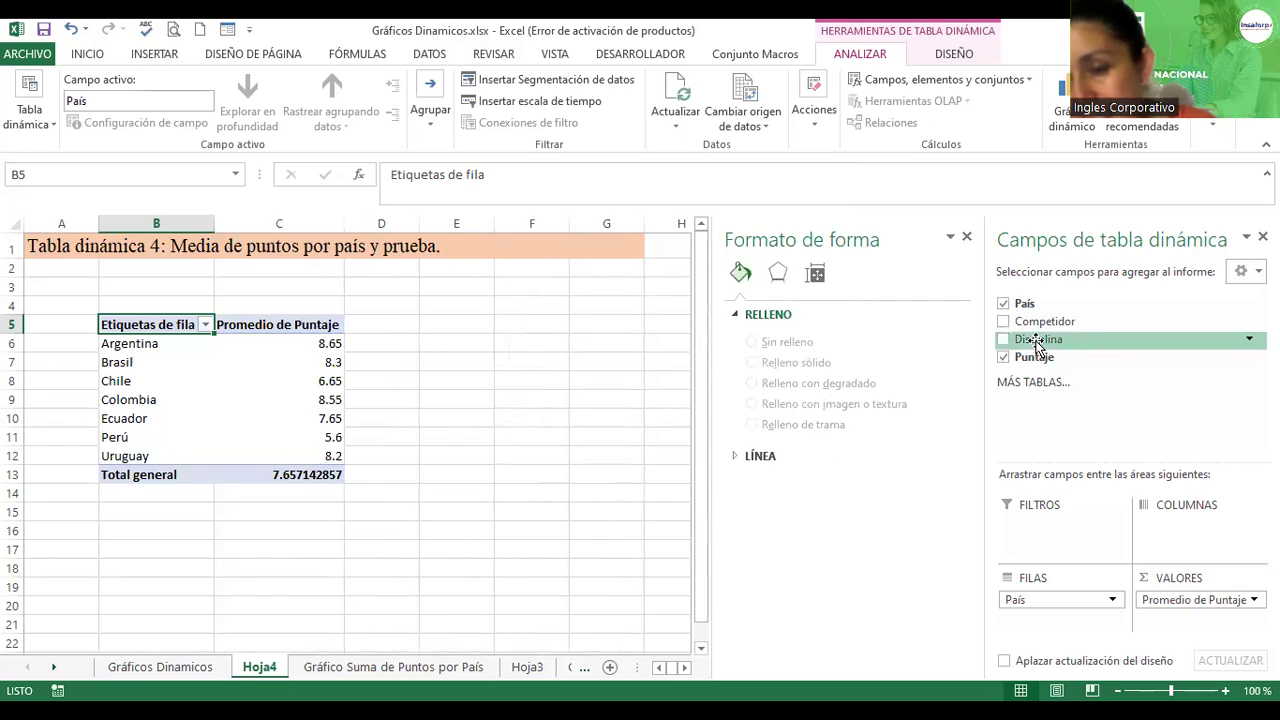
- Add Disciplina as a report filter and set it to Javalina
{"action": "mouse_move", "coordinate": [1038, 339]}
{"action": "left_mouse_down"}
{"action": "mouse_move", "coordinate": [1080, 512]}
{"action": "mouse_move", "coordinate": [1067, 534]}
{"action": "left_mouse_up"}
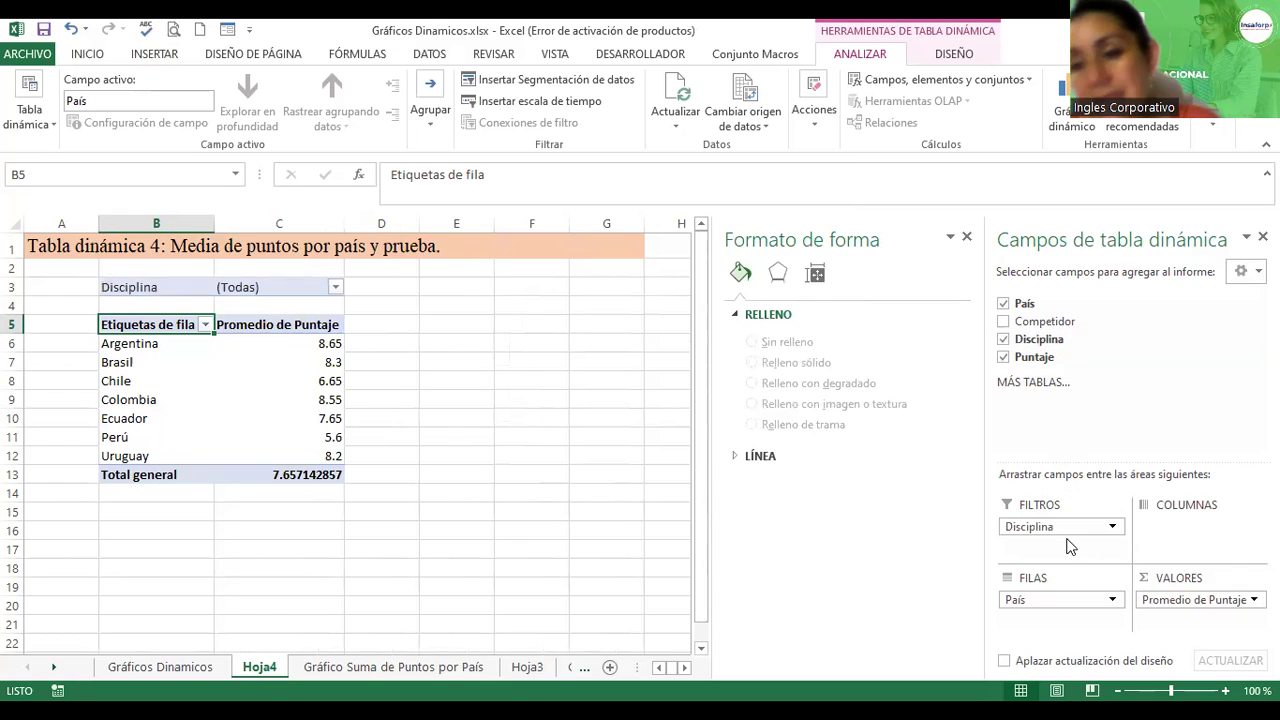
{"action": "left_click", "coordinate": [336, 287]}
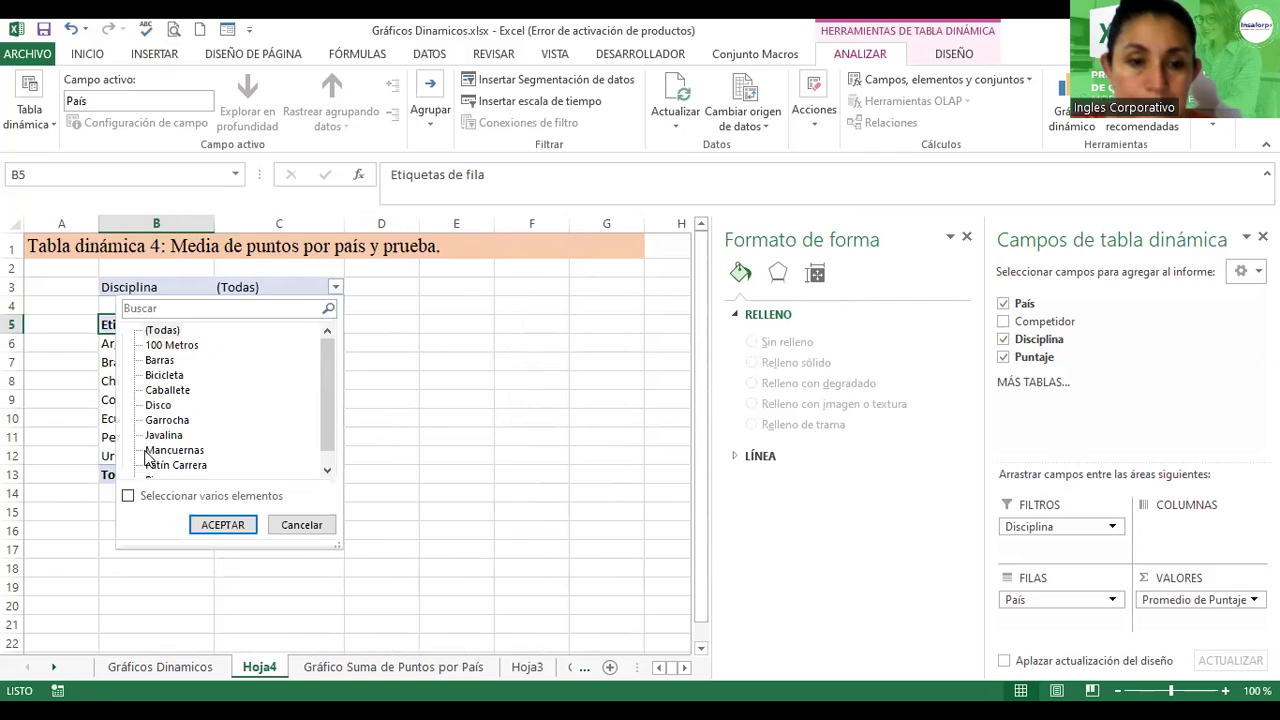
{"action": "left_click", "coordinate": [155, 436]}
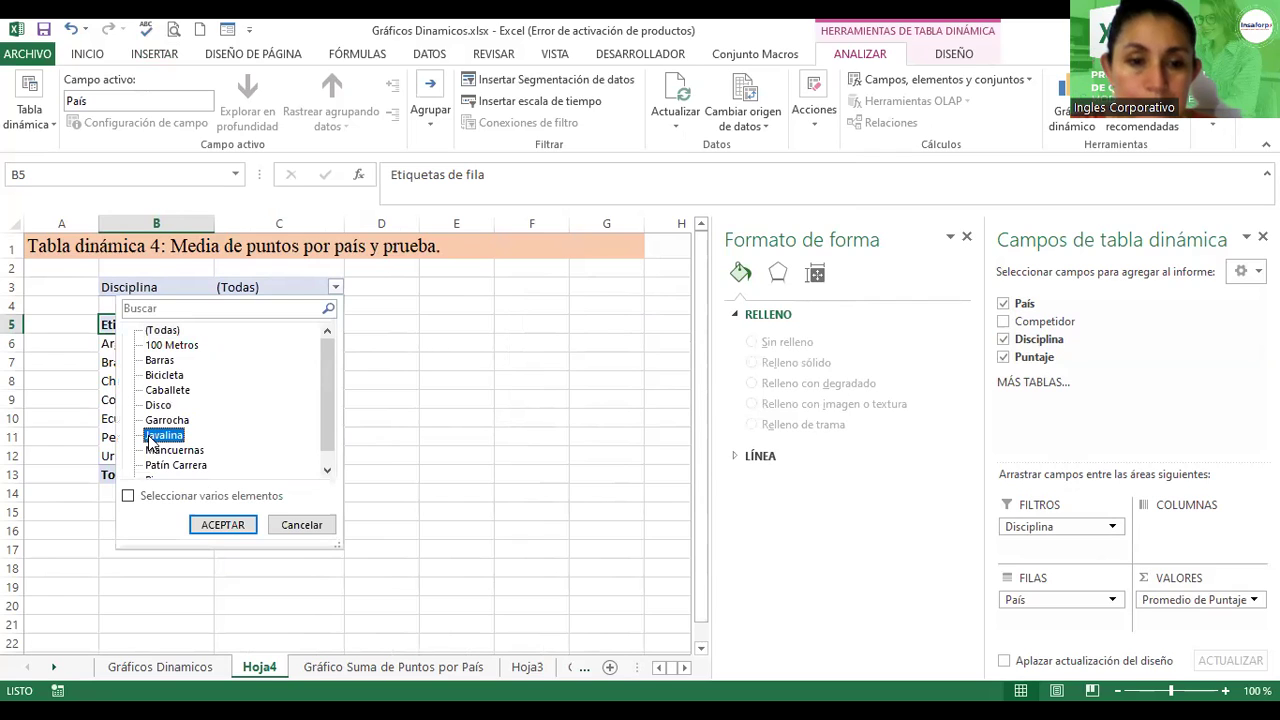
{"action": "left_click", "coordinate": [218, 527]}
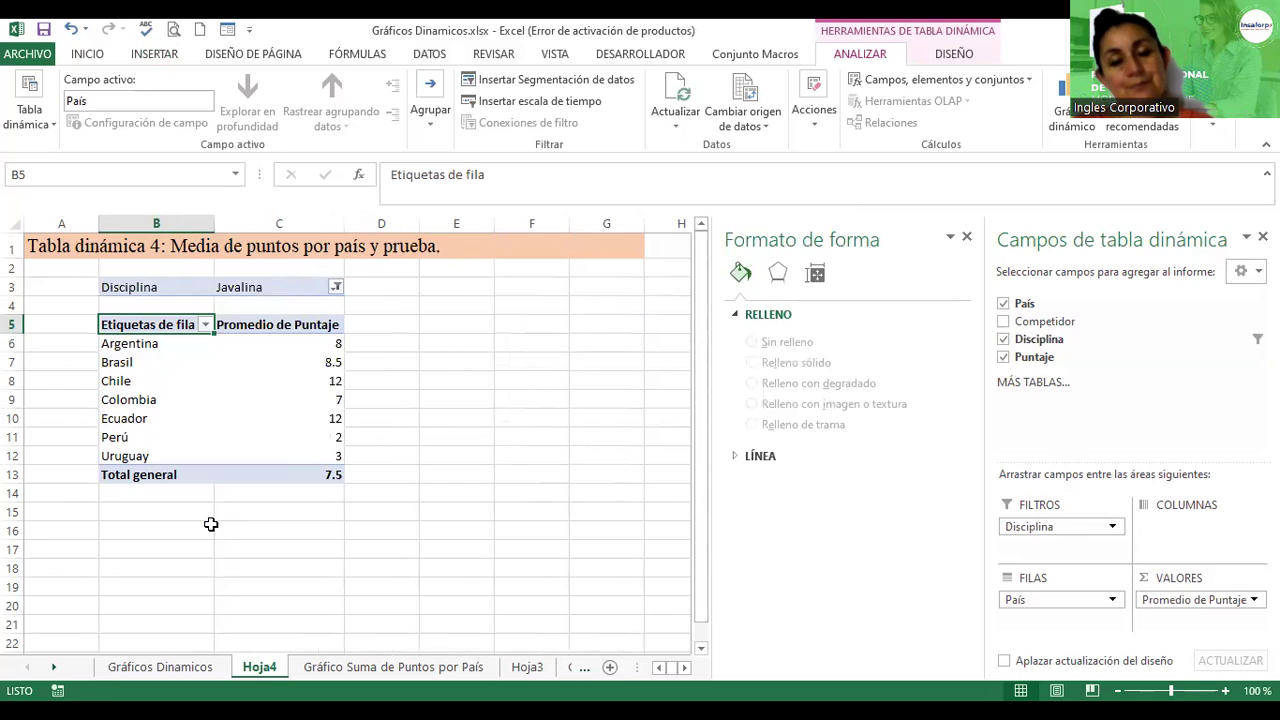
{"action": "left_click", "coordinate": [204, 418]}
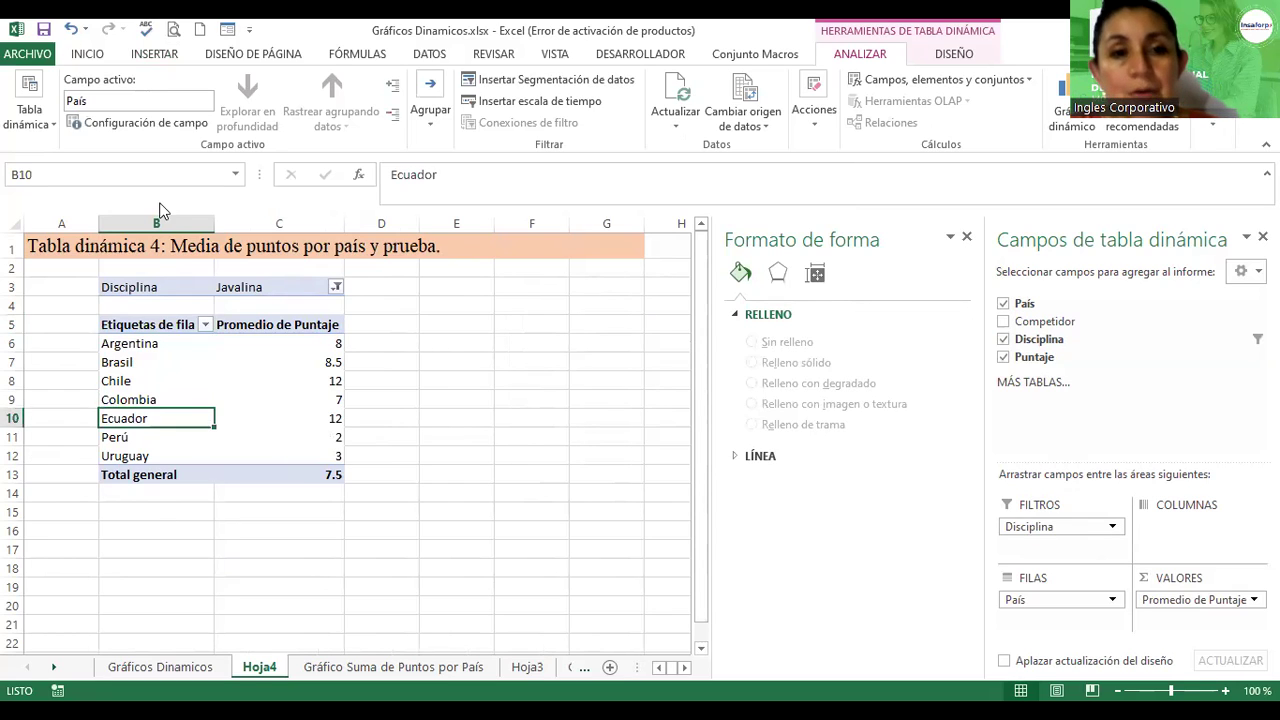
- Insert a Barra 3D agrupada pivot chart from the Hoja4 pivot table
{"action": "left_click", "coordinate": [158, 53]}
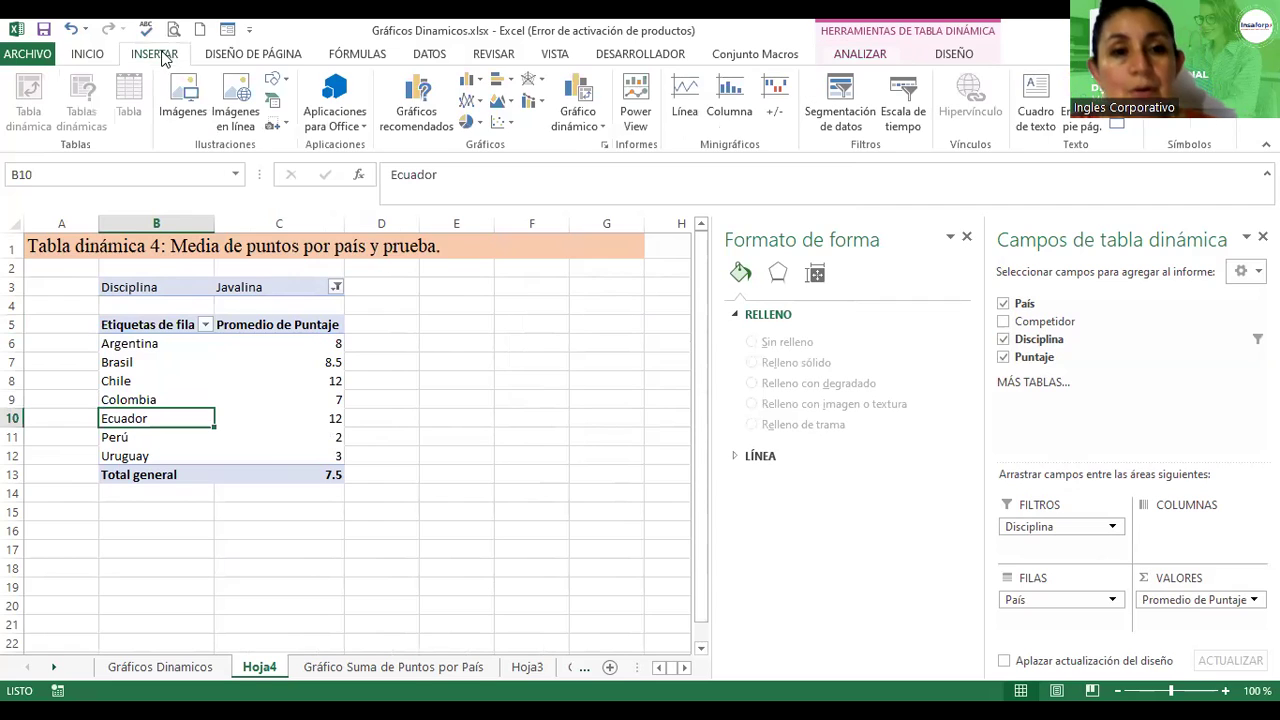
{"action": "left_click", "coordinate": [855, 55]}
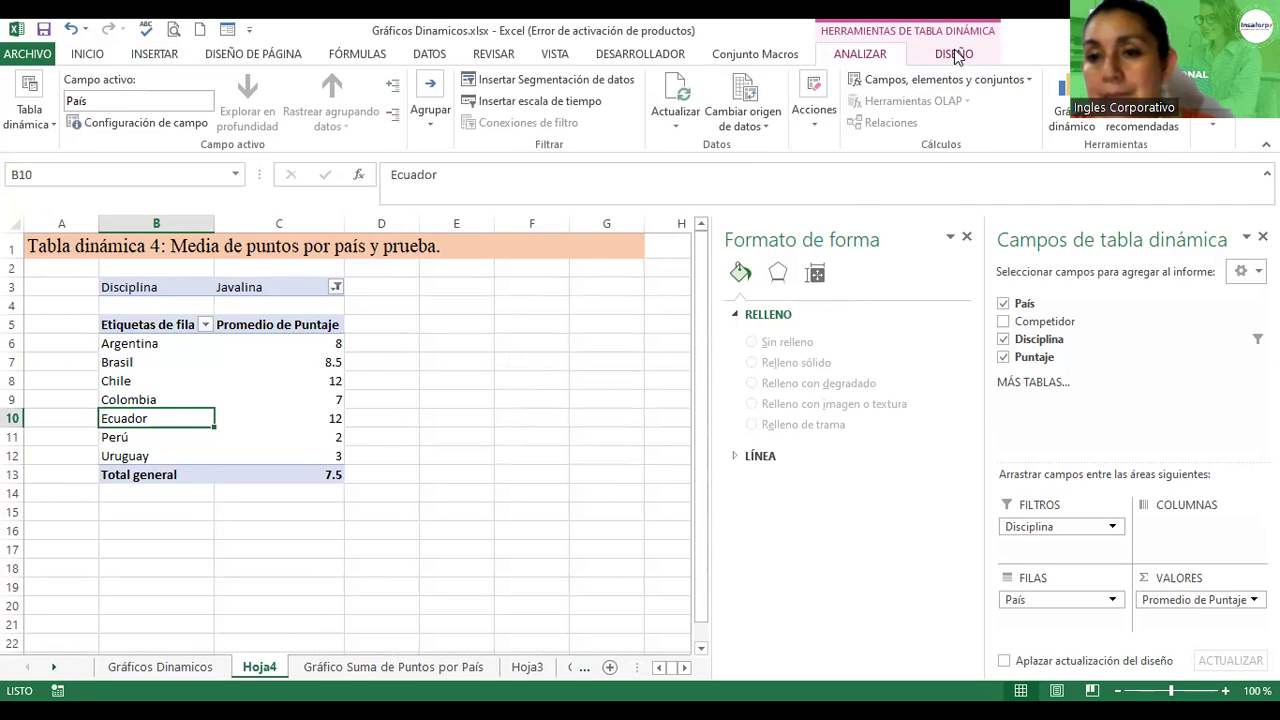
{"action": "left_click", "coordinate": [1066, 113]}
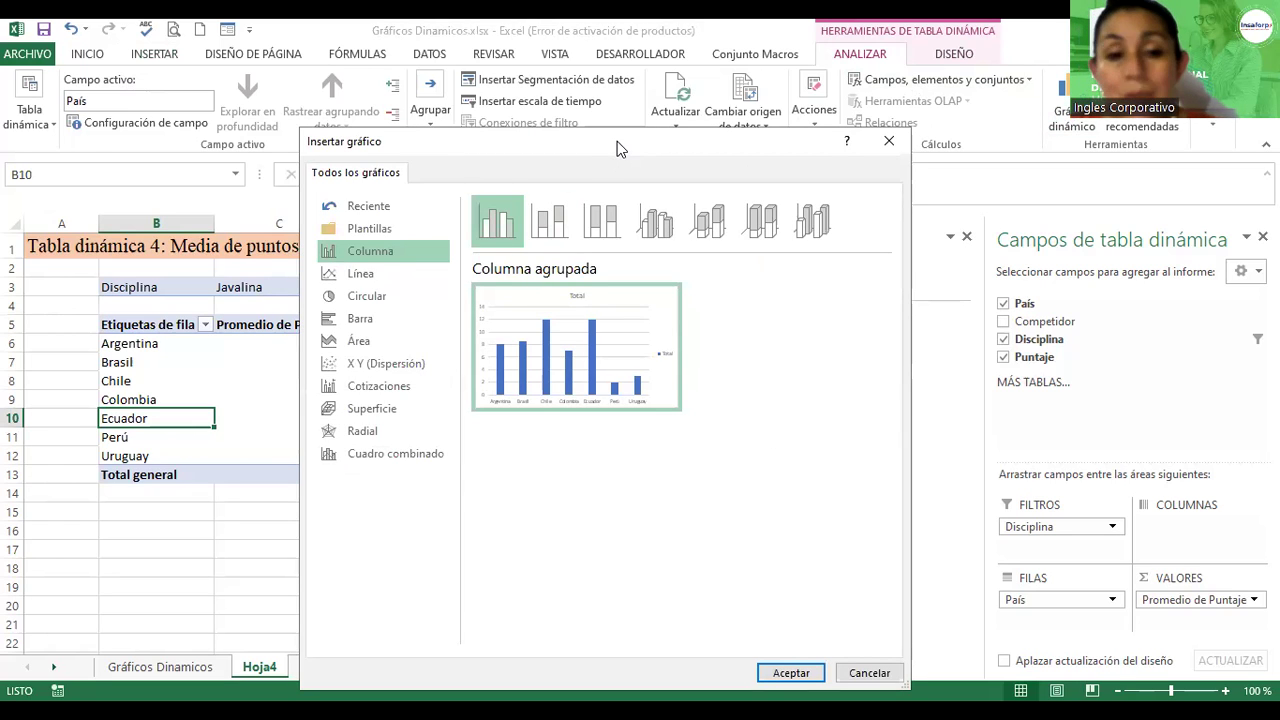
{"action": "left_click_drag", "start_coordinate": [775, 145], "coordinate": [955, 129]}
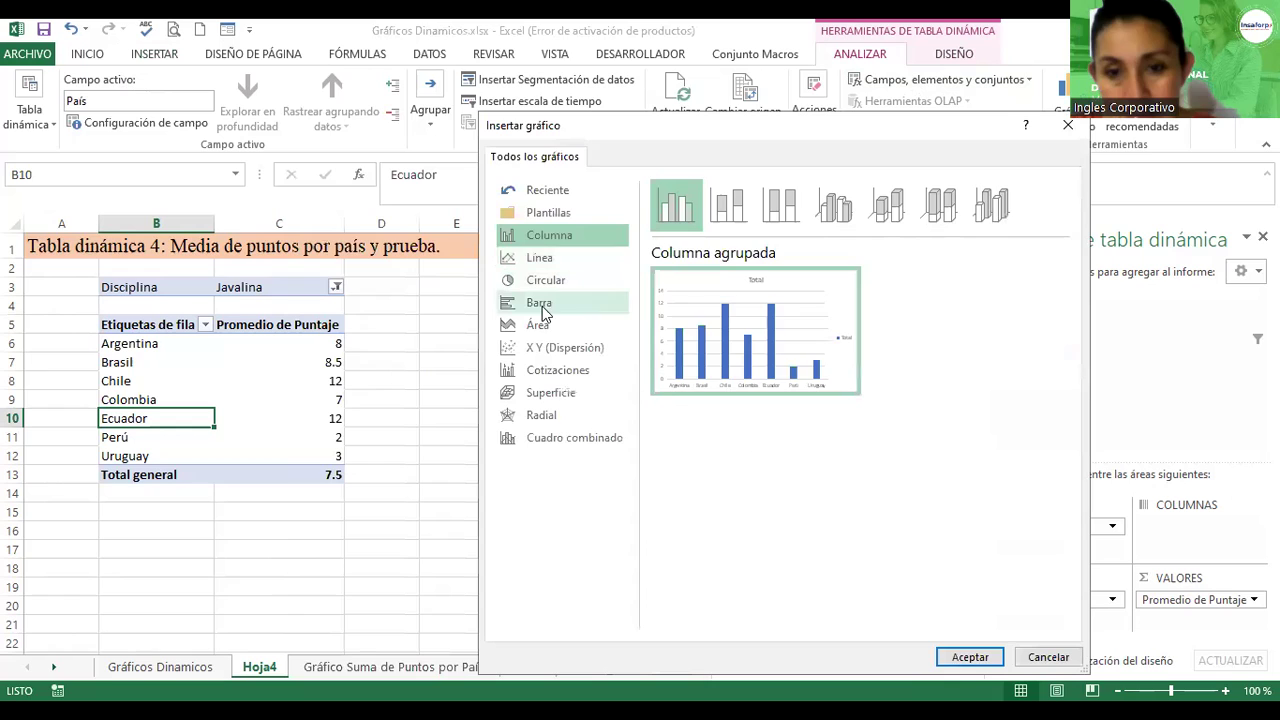
{"action": "left_click", "coordinate": [540, 303]}
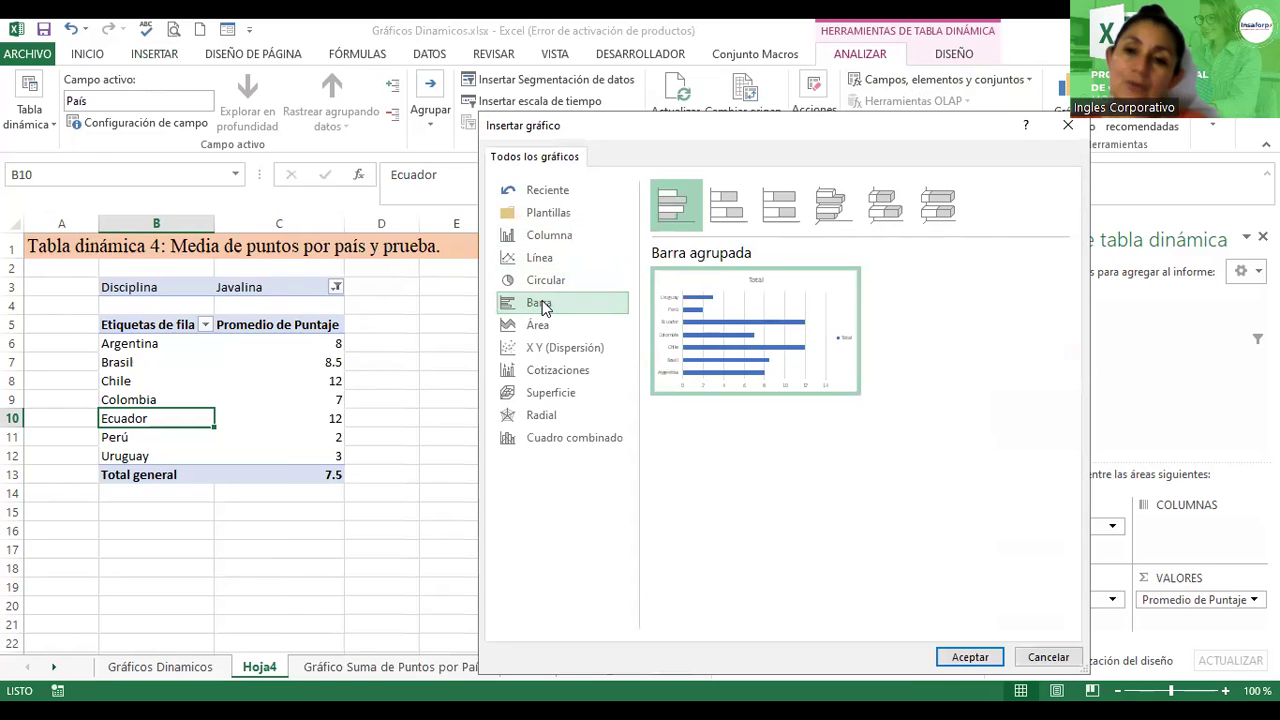
{"action": "left_click", "coordinate": [835, 212]}
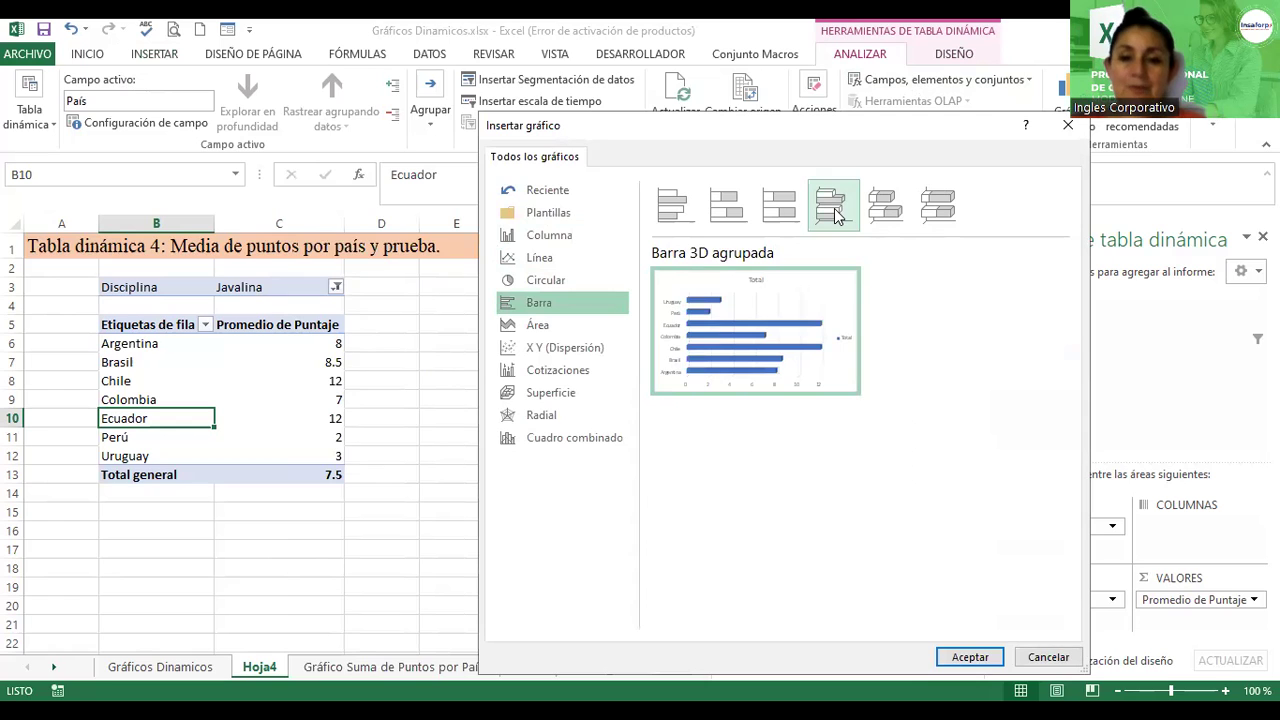
{"action": "left_click", "coordinate": [968, 658]}
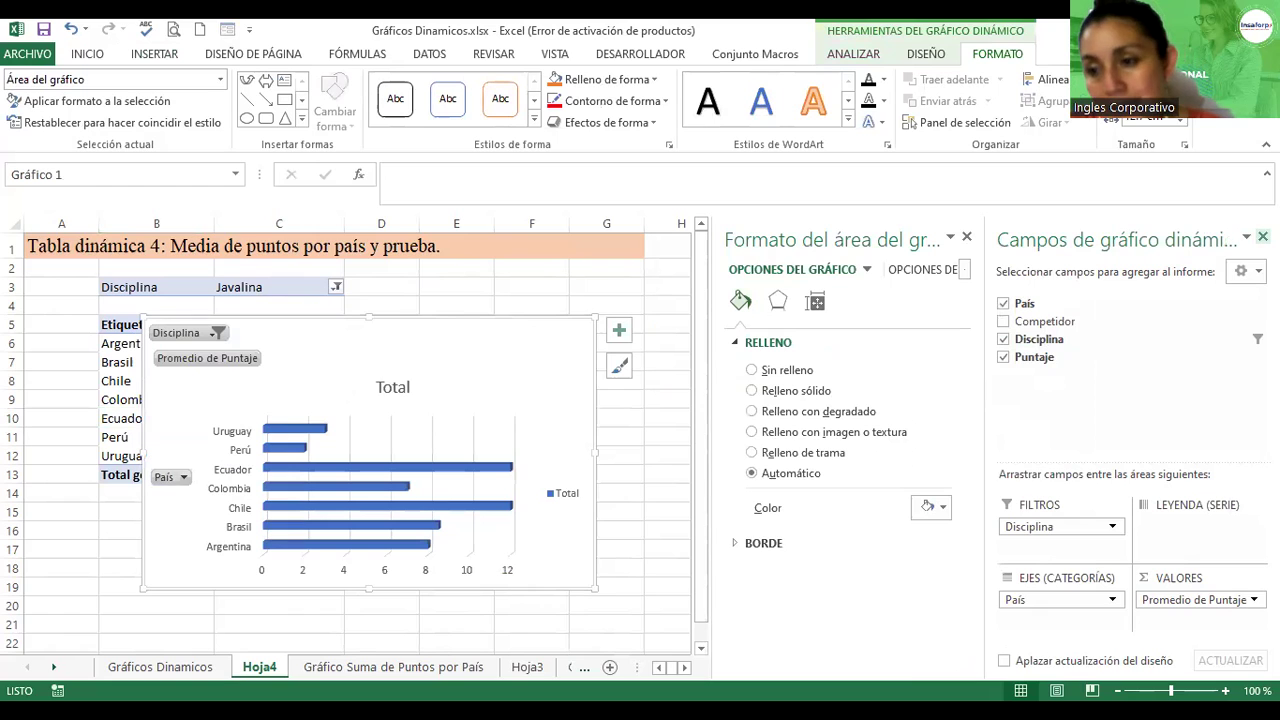
- Hide the field list, then move the chart beside the pivot table and enlarge it
{"action": "left_click", "coordinate": [1262, 237]}
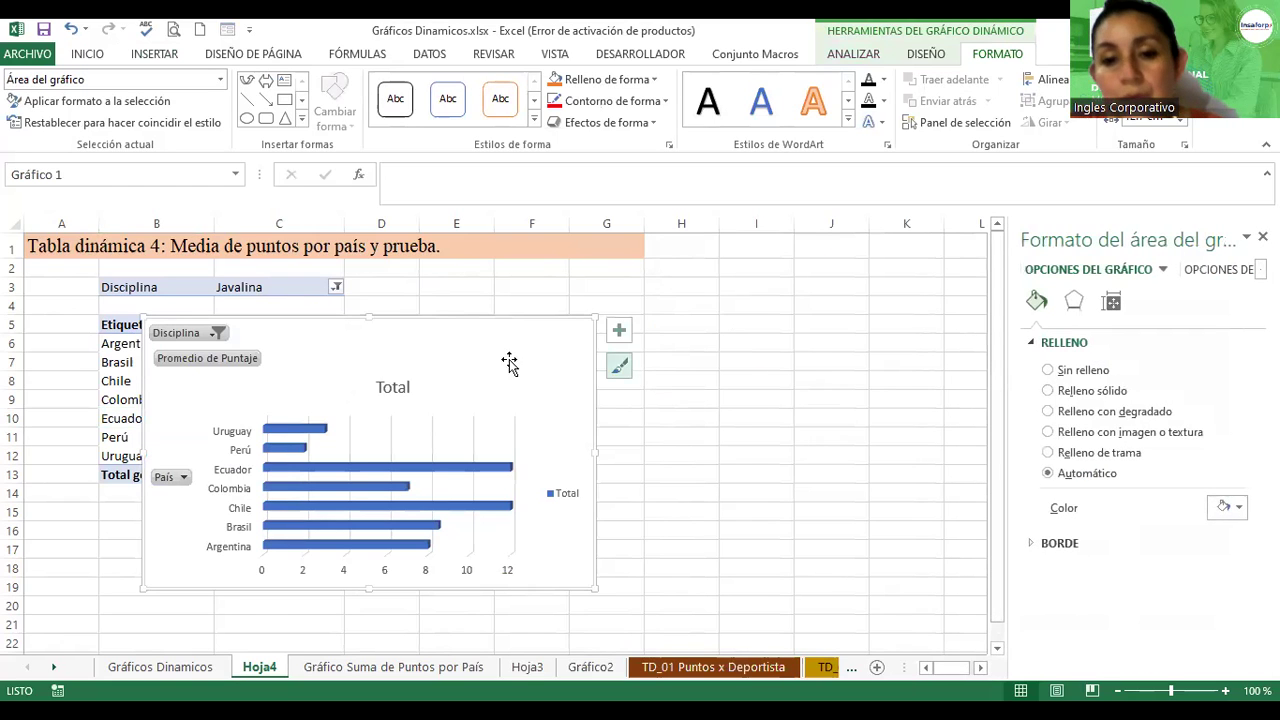
{"action": "left_click_drag", "start_coordinate": [491, 337], "coordinate": [748, 297]}
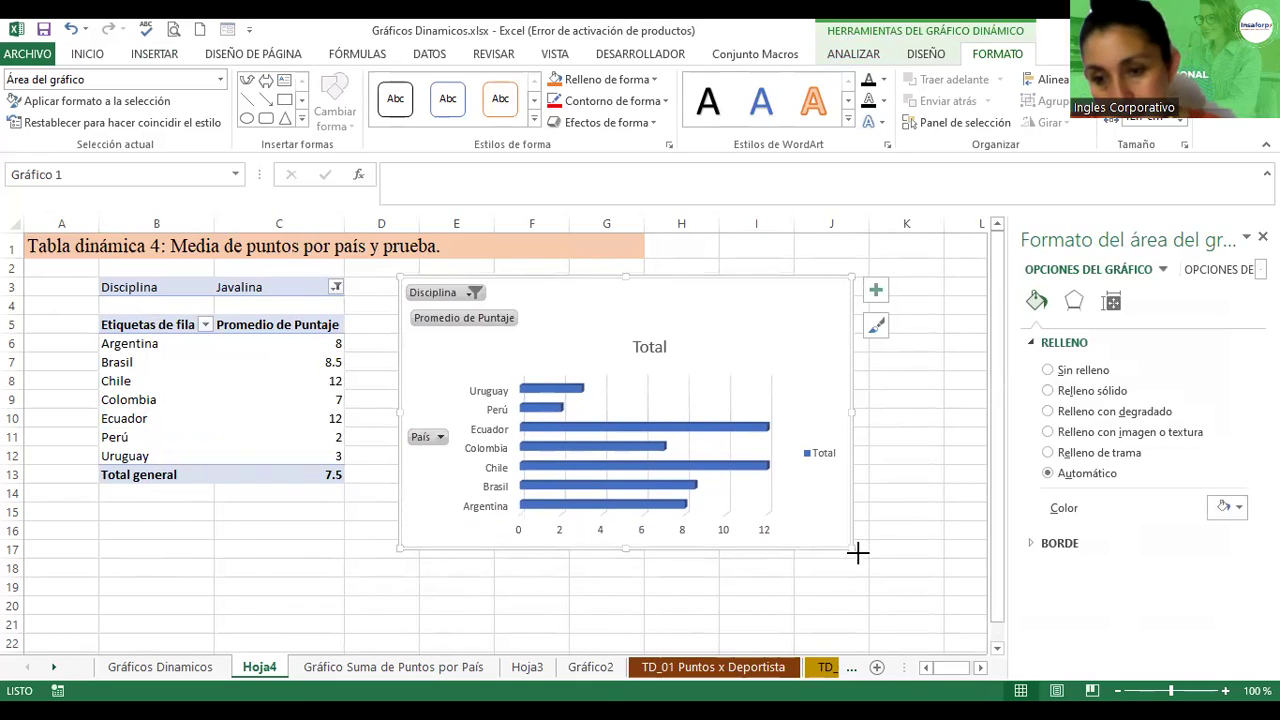
{"action": "left_click_drag", "start_coordinate": [858, 552], "coordinate": [965, 593]}
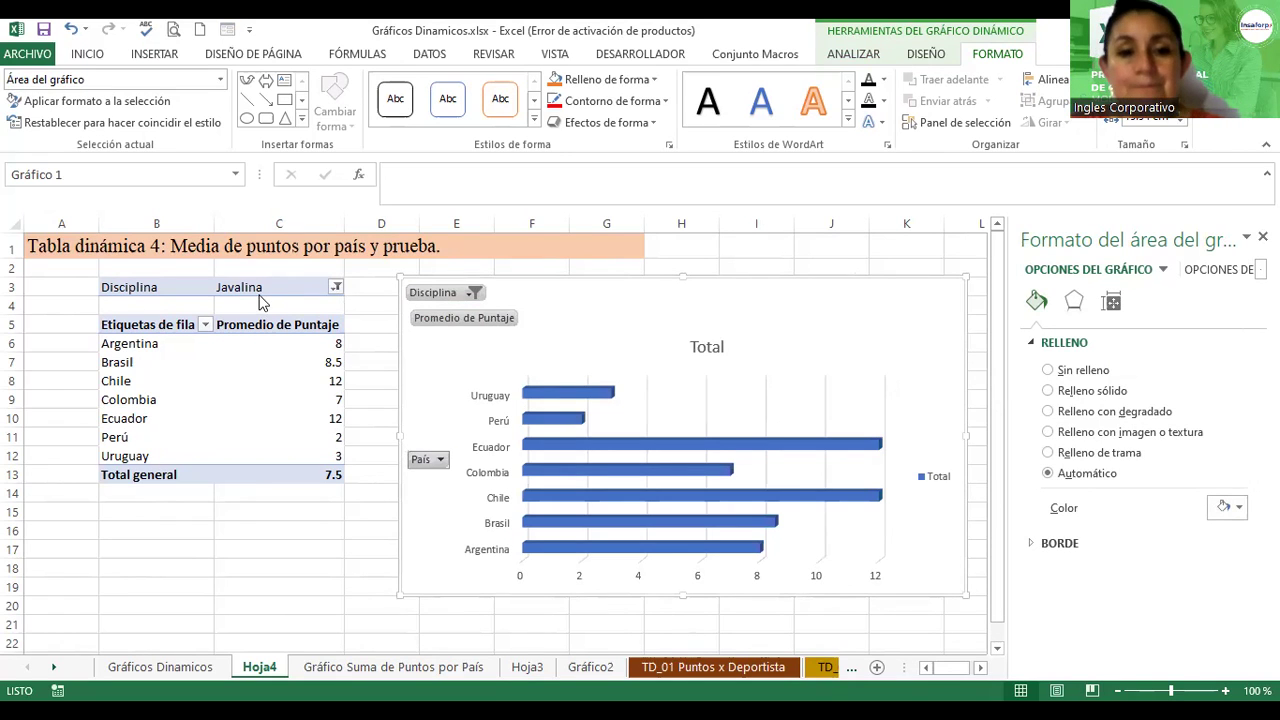
- Filter the chart's País field to show only Ecuador, Perú and Uruguay
{"action": "left_click", "coordinate": [440, 459]}
{"action": "left_click", "coordinate": [248, 259]}
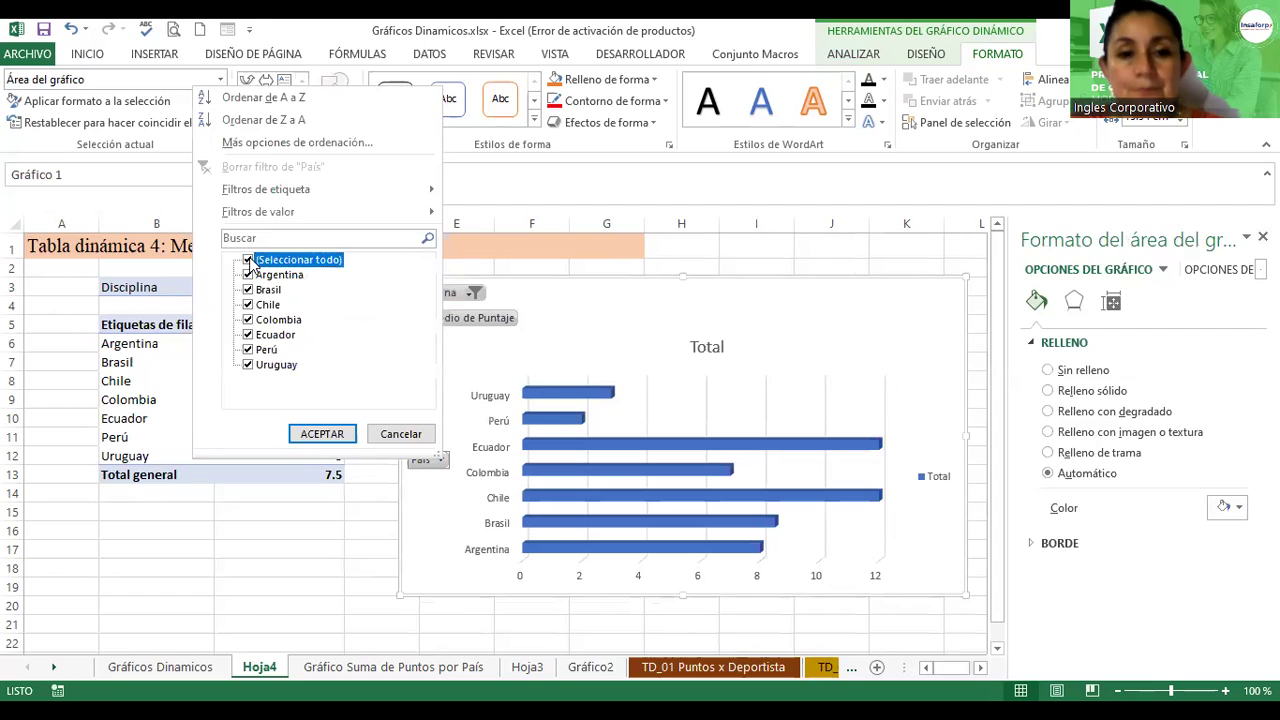
{"action": "left_click", "coordinate": [248, 336]}
{"action": "left_click", "coordinate": [248, 350]}
{"action": "left_click", "coordinate": [248, 365]}
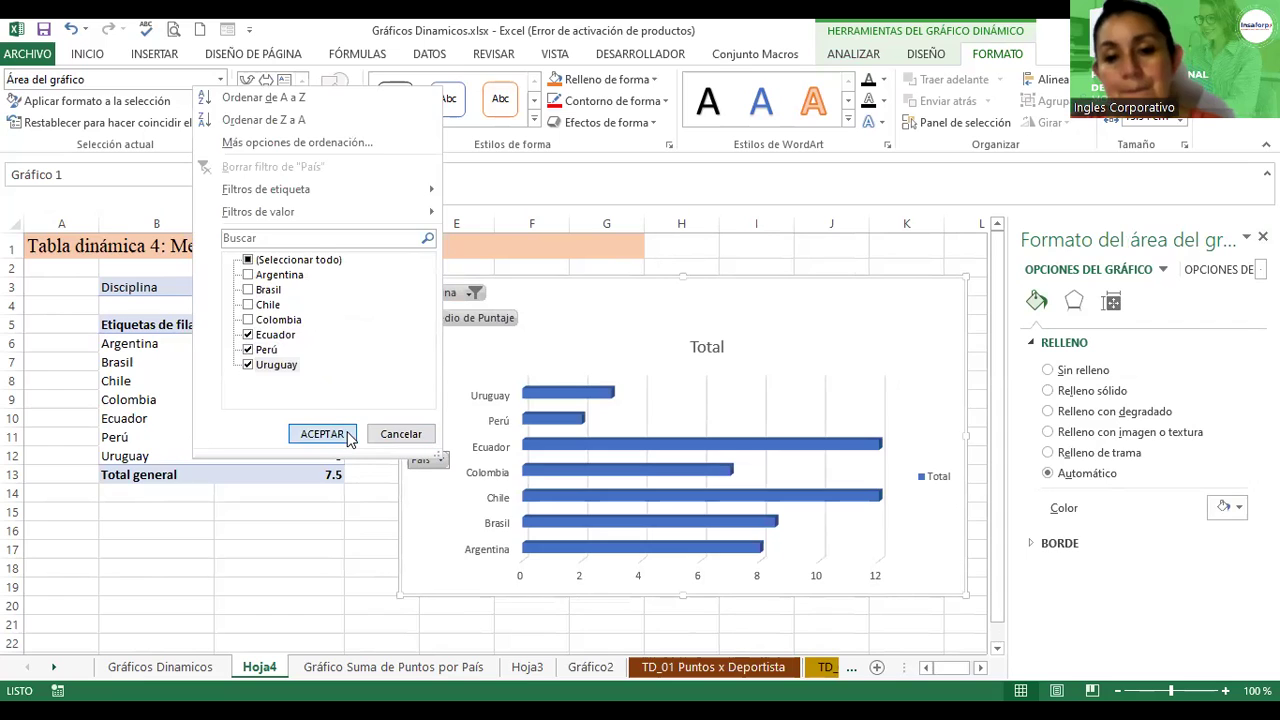
{"action": "left_click", "coordinate": [322, 434]}
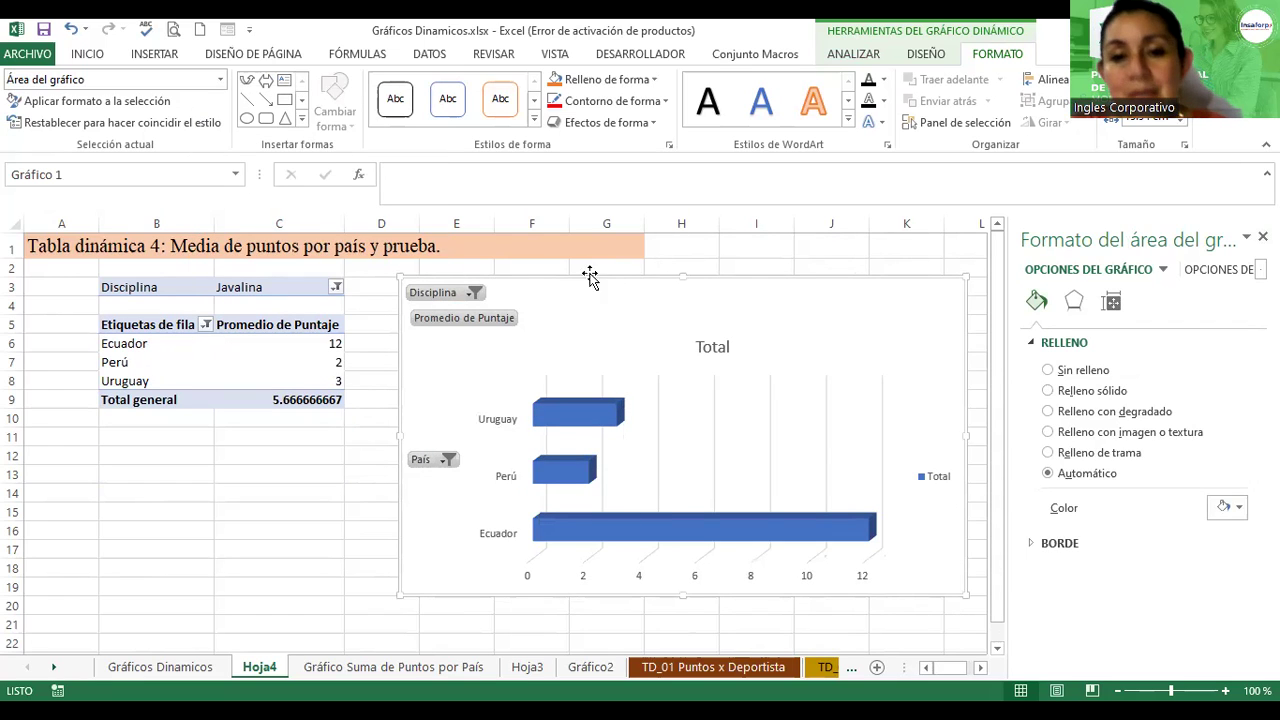
- Replace the Total title with 'Gráfico de Media de Puntos' and move it higher
{"action": "left_click", "coordinate": [713, 347]}
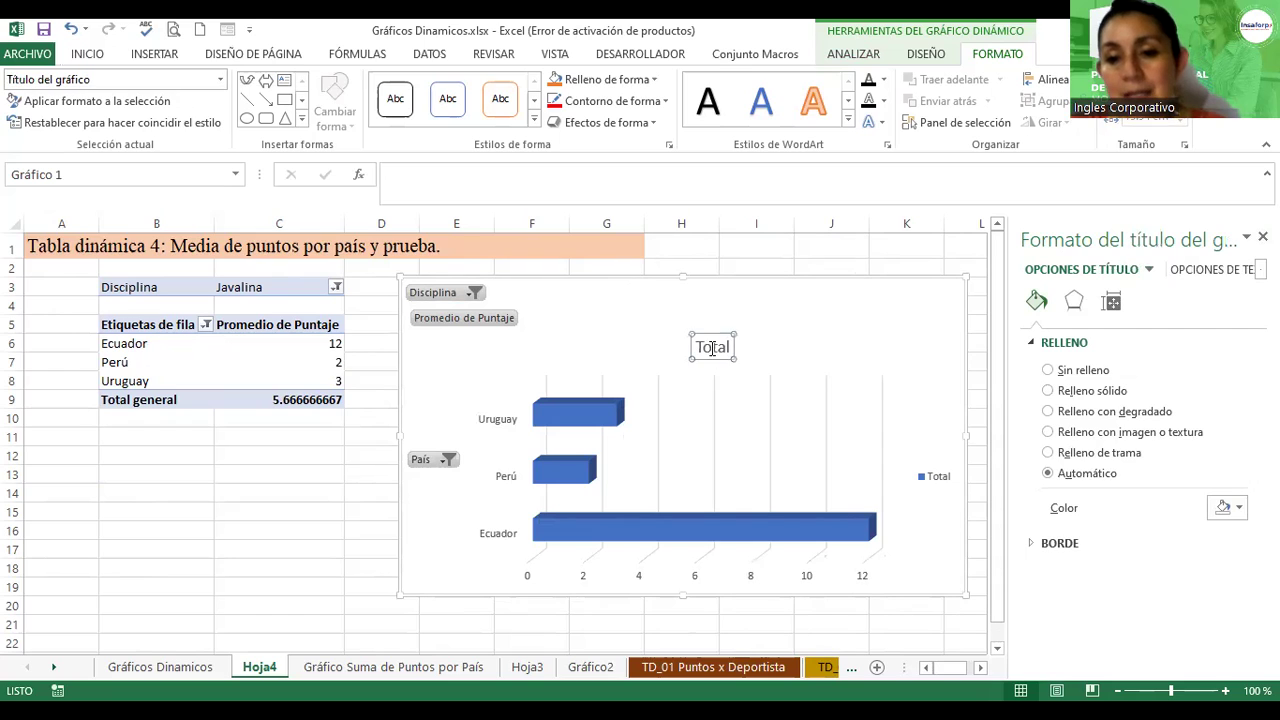
{"action": "double_click", "coordinate": [733, 347]}
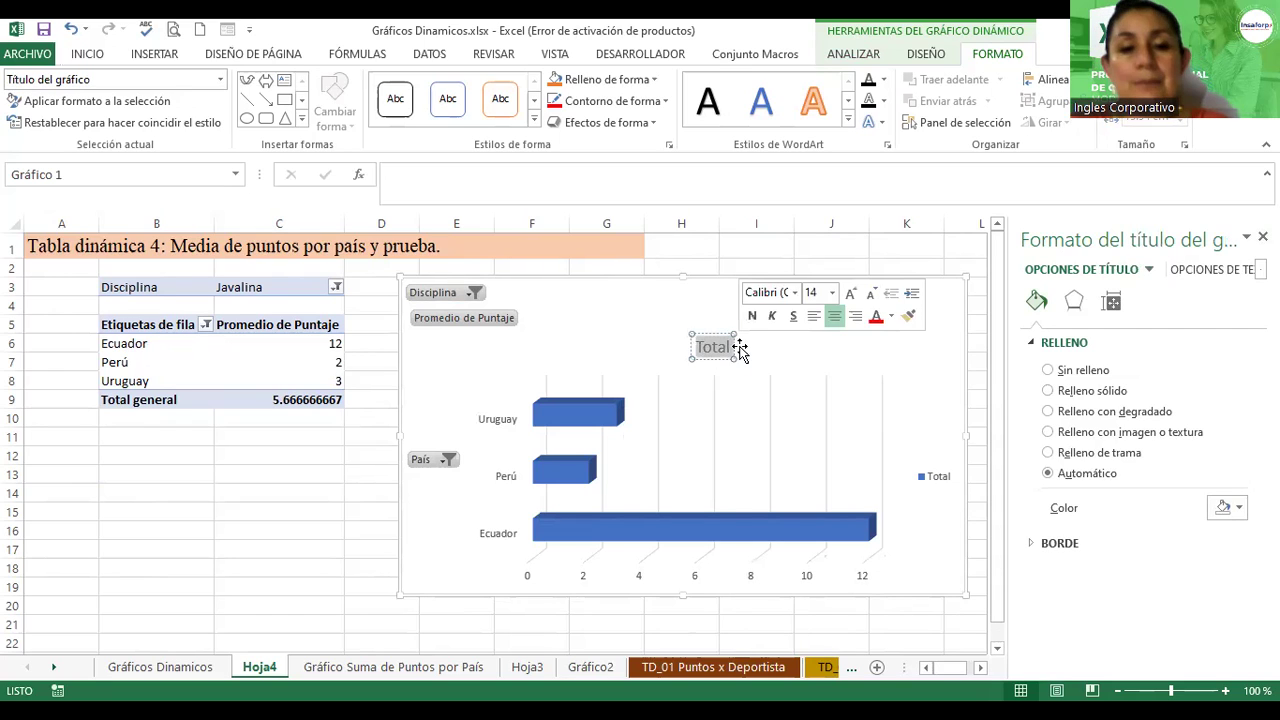
{"action": "type", "text": "Me"}
{"action": "key", "text": "BackSpace"}
{"action": "key", "text": "BackSpace"}
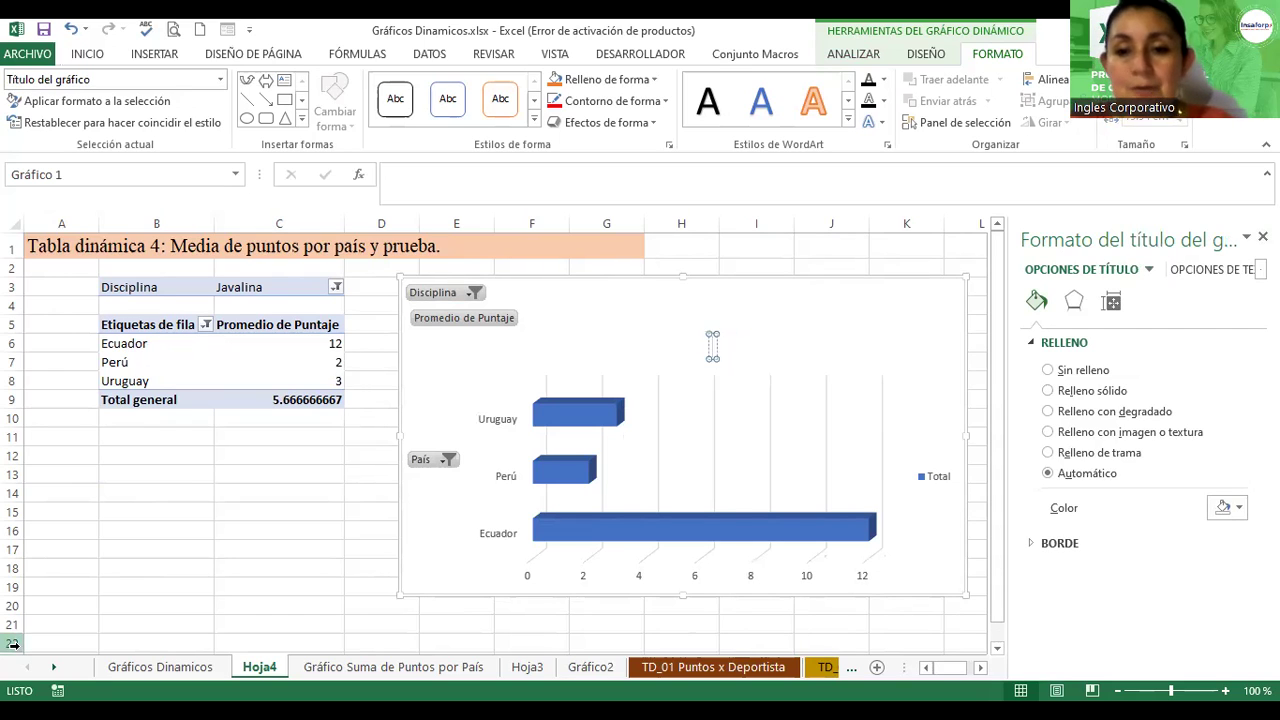
{"action": "type", "text": "Gra"}
{"action": "key", "text": "BackSpace"}
{"action": "type", "text": "áfico de"}
{"action": "type", "text": "a de Ou"}
{"action": "key", "text": "BackSpace"}
{"action": "key", "text": "BackSpace"}
{"action": "type", "text": "Puntos"}
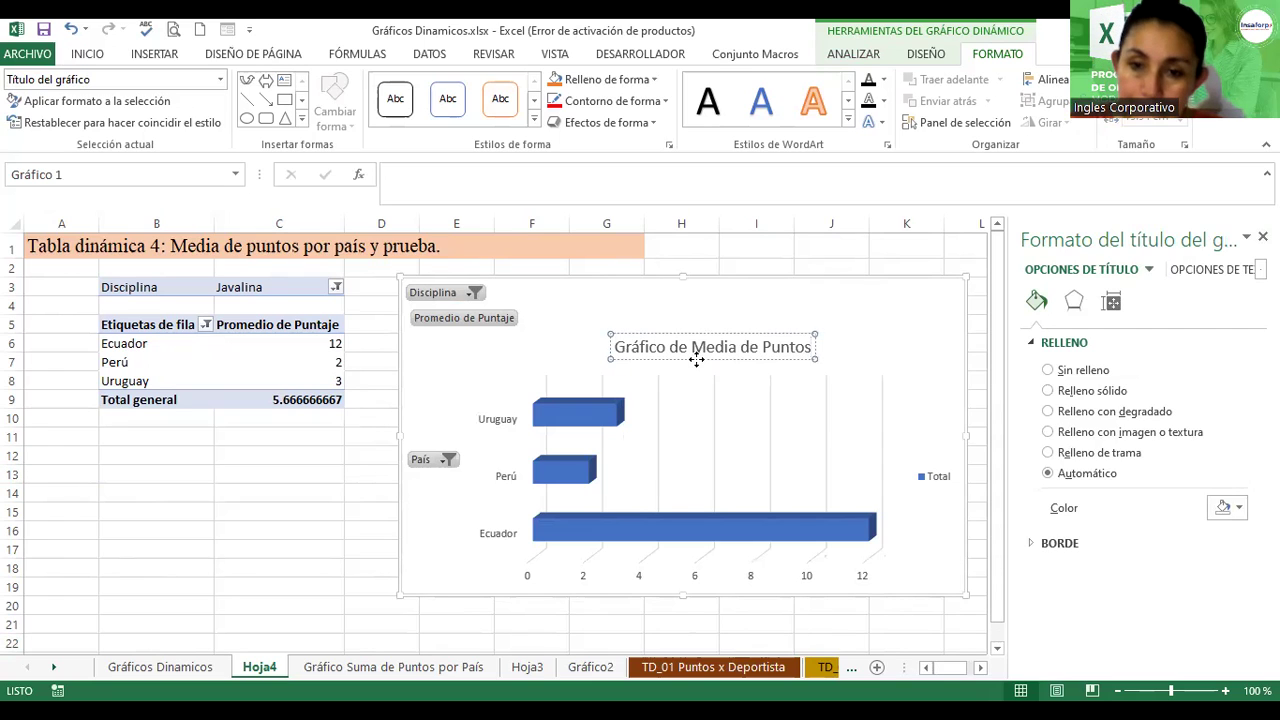
{"action": "left_click_drag", "start_coordinate": [688, 336], "coordinate": [694, 321]}
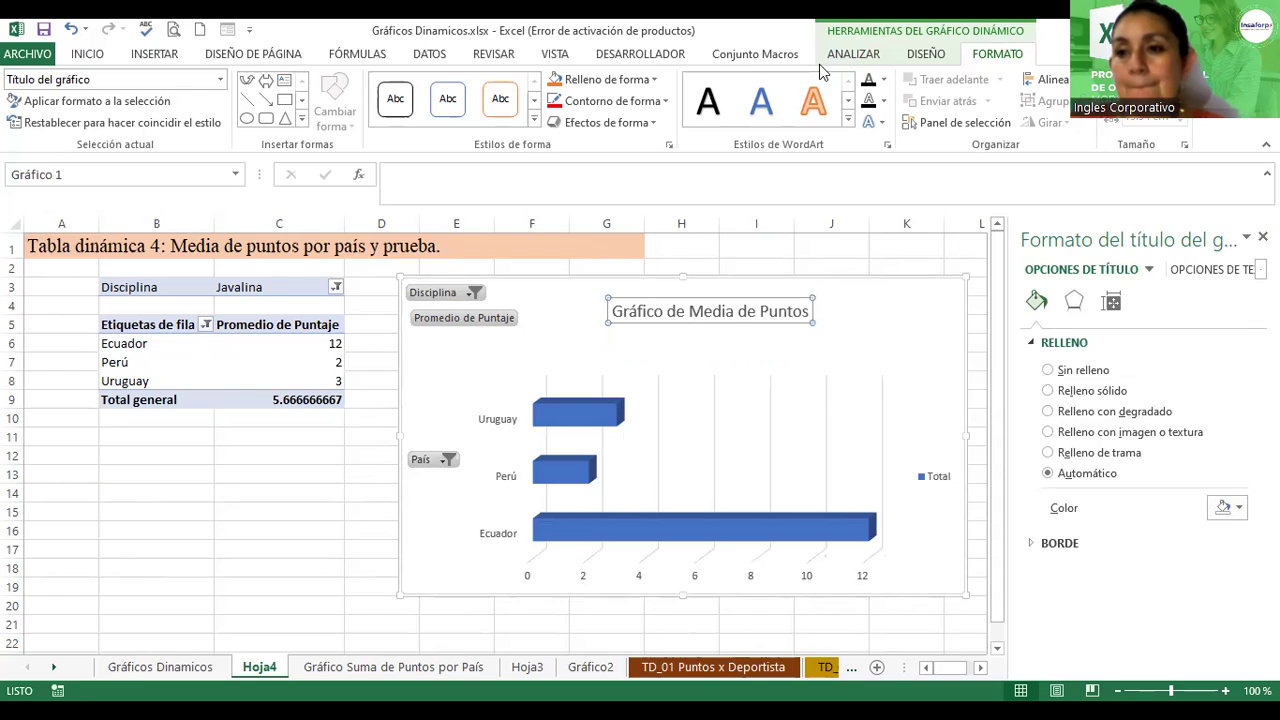
- Format the chart title as bold, 18 pt black text and nudge it into place
{"action": "left_click", "coordinate": [98, 56]}
{"action": "left_click", "coordinate": [243, 87]}
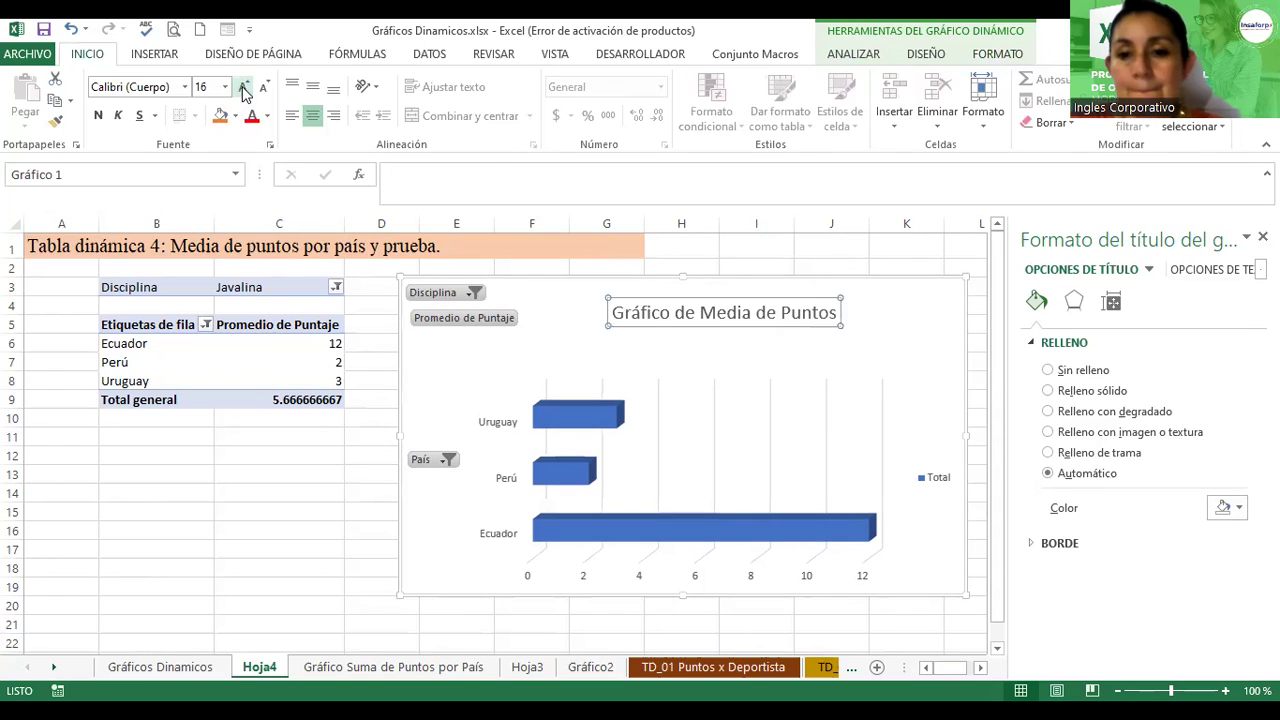
{"action": "left_click", "coordinate": [243, 87]}
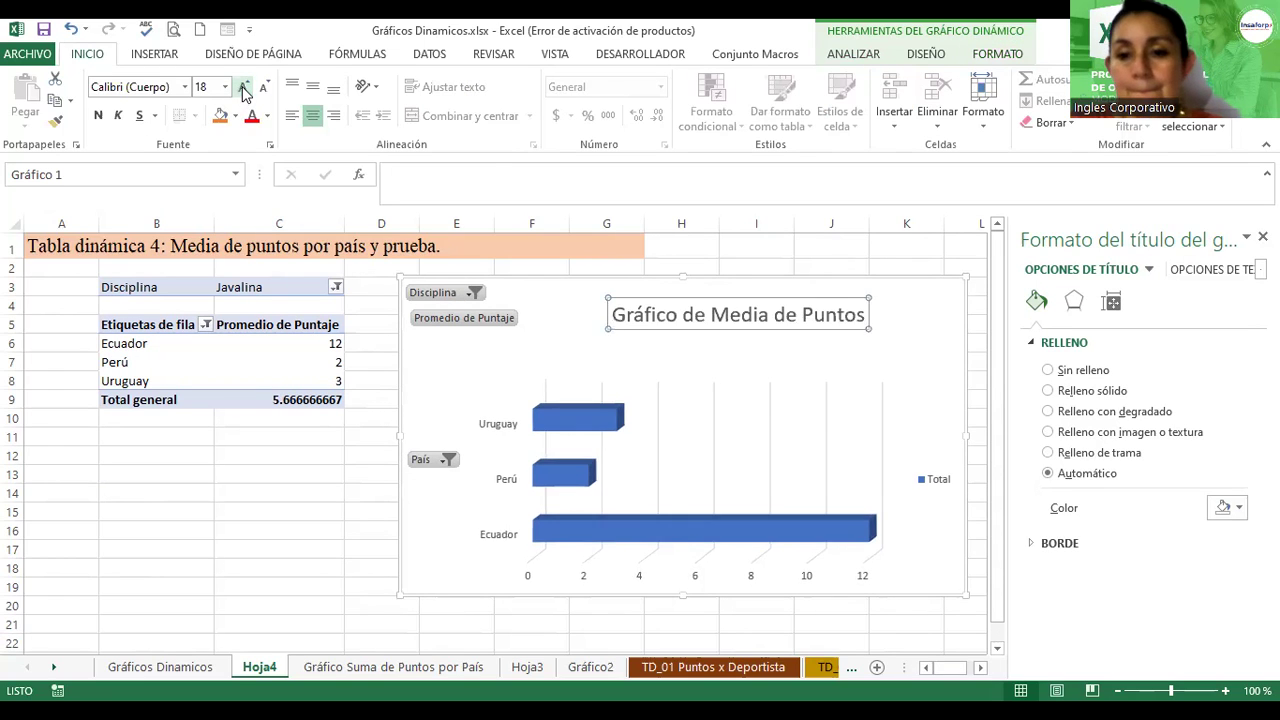
{"action": "left_click", "coordinate": [97, 117]}
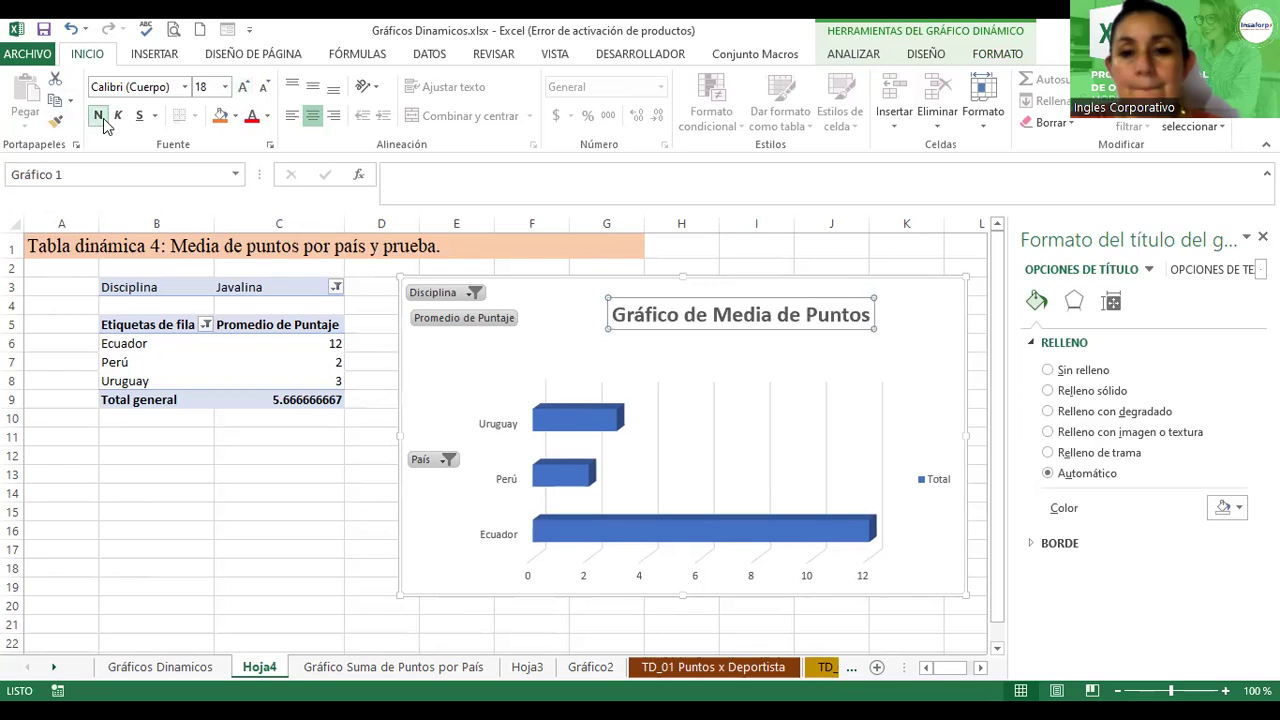
{"action": "left_click", "coordinate": [267, 116]}
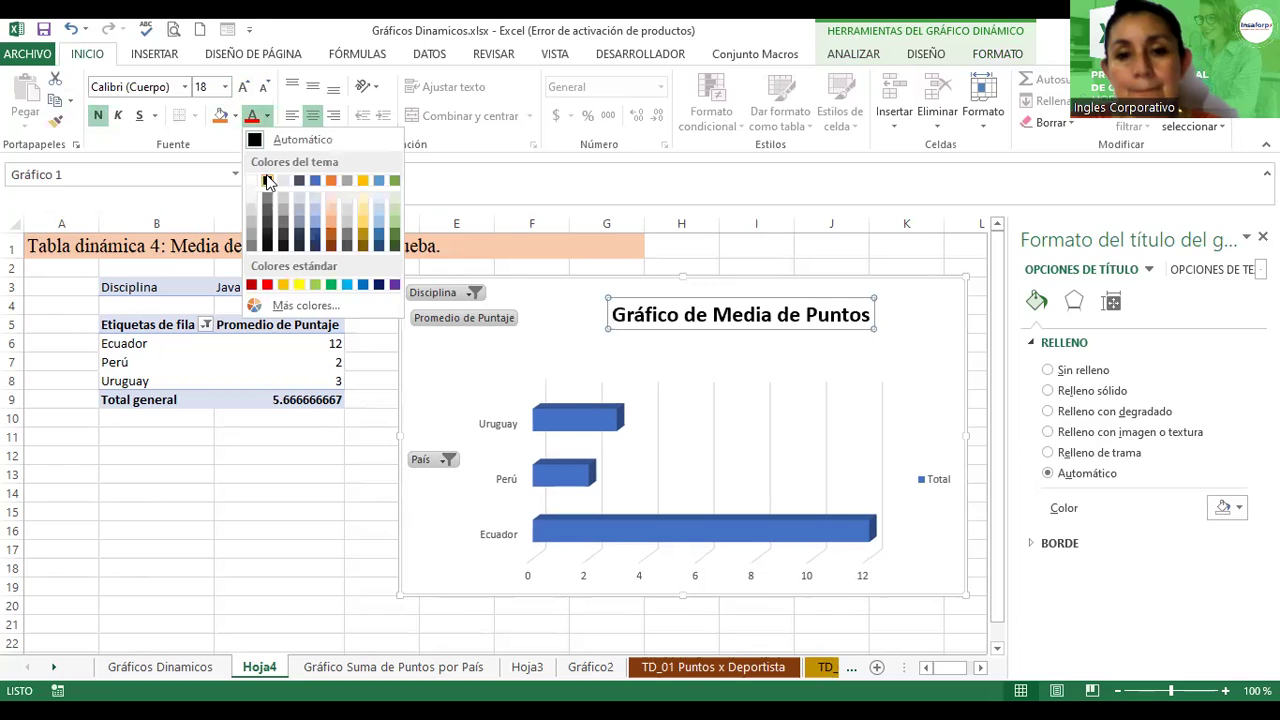
{"action": "left_click", "coordinate": [267, 181]}
{"action": "left_click_drag", "start_coordinate": [694, 331], "coordinate": [685, 343]}
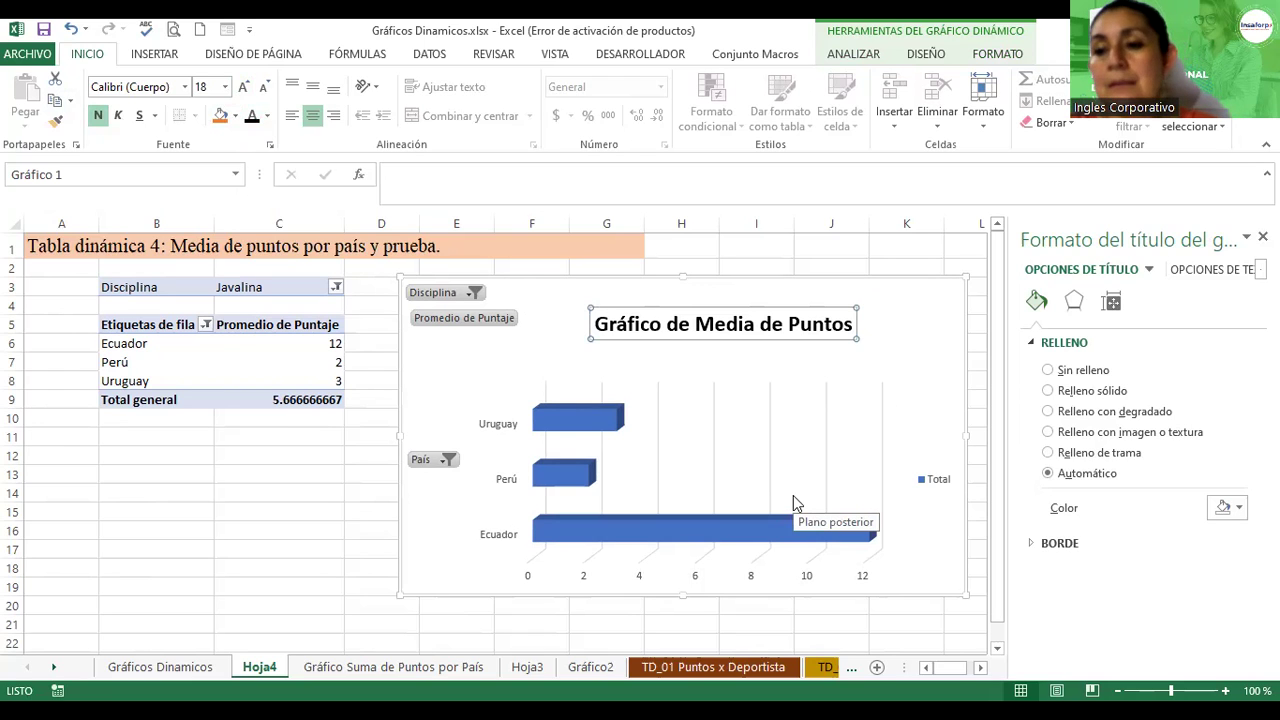
- Change the data series column shape from pyramids to Full Cone
{"action": "left_click", "coordinate": [778, 521]}
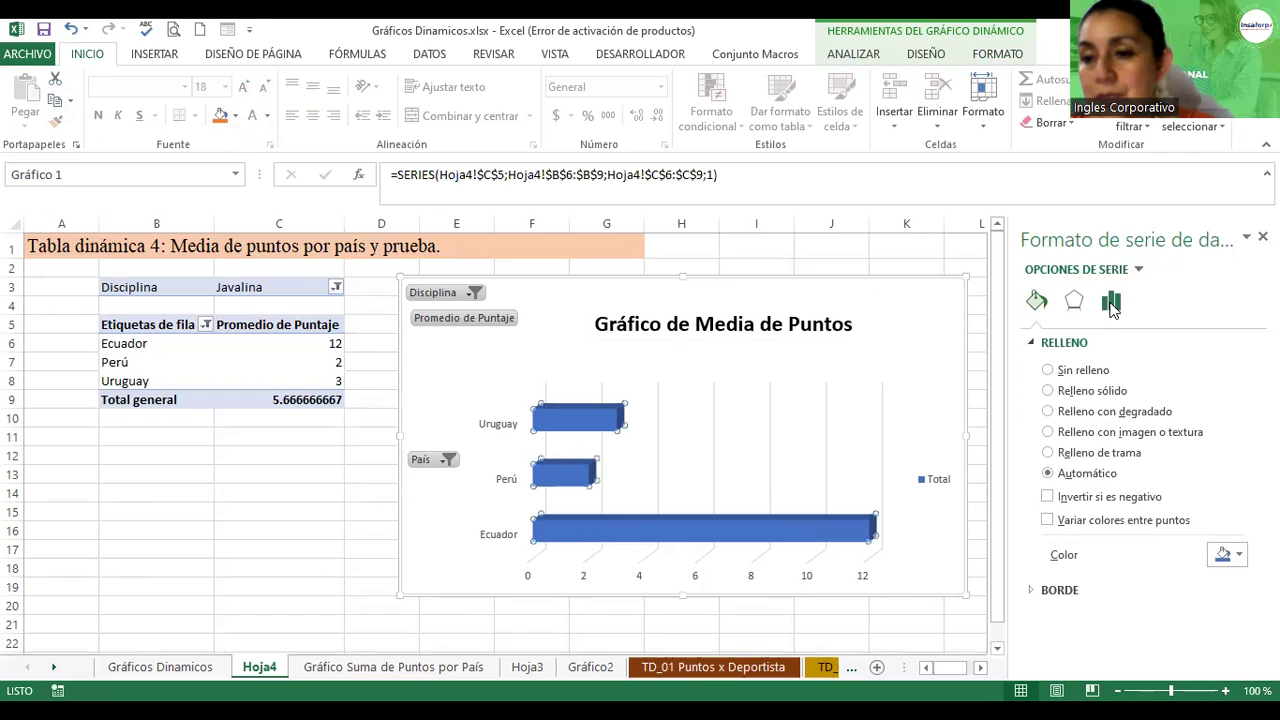
{"action": "left_click", "coordinate": [1111, 303]}
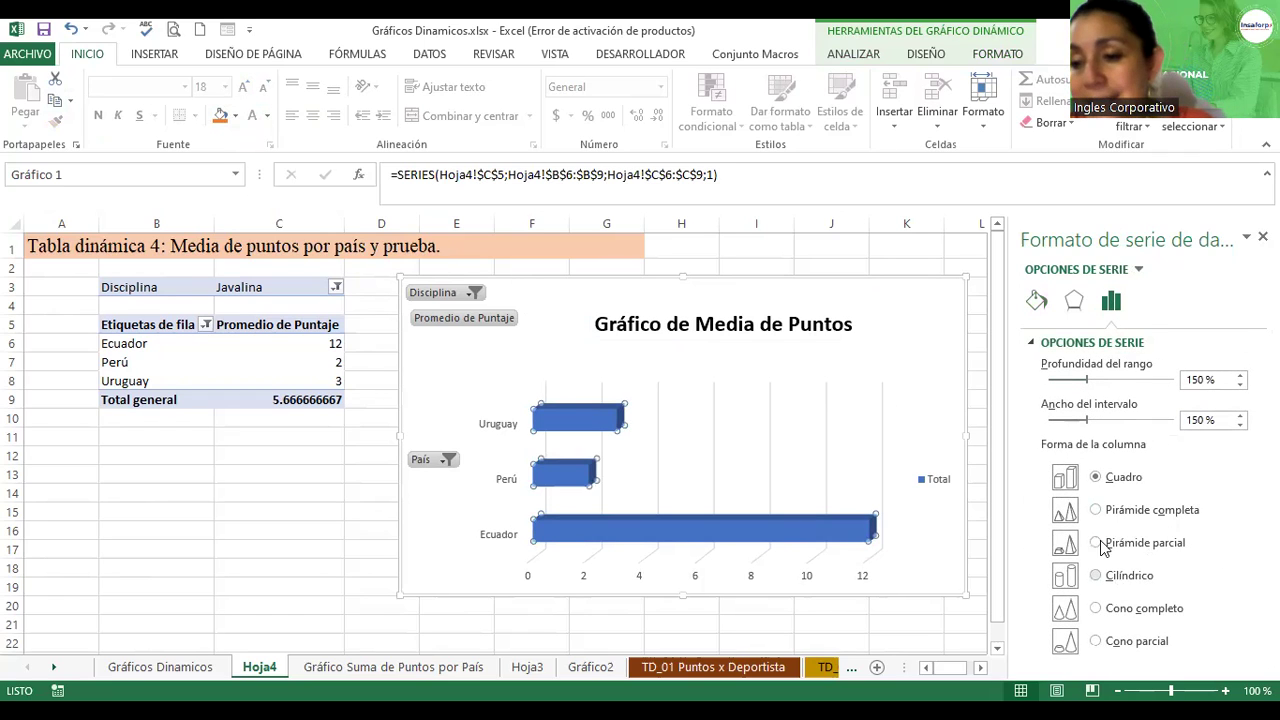
{"action": "left_click", "coordinate": [1097, 510]}
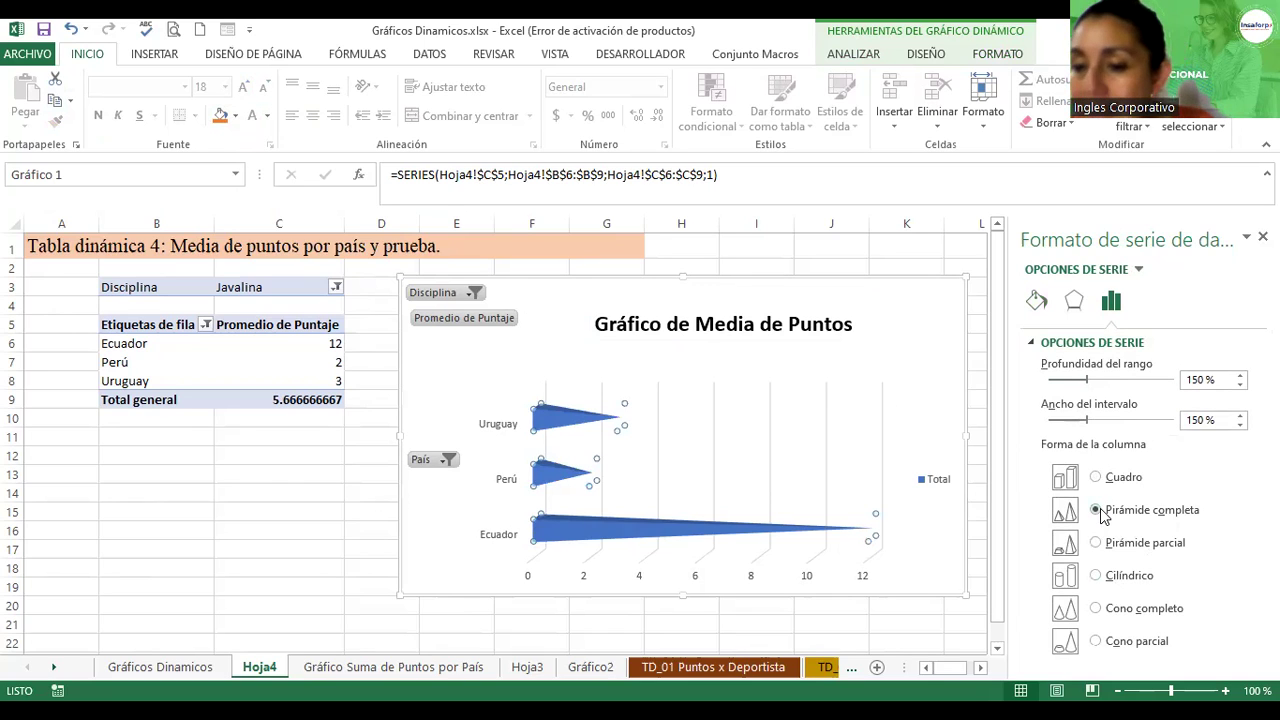
{"action": "left_click", "coordinate": [1097, 609]}
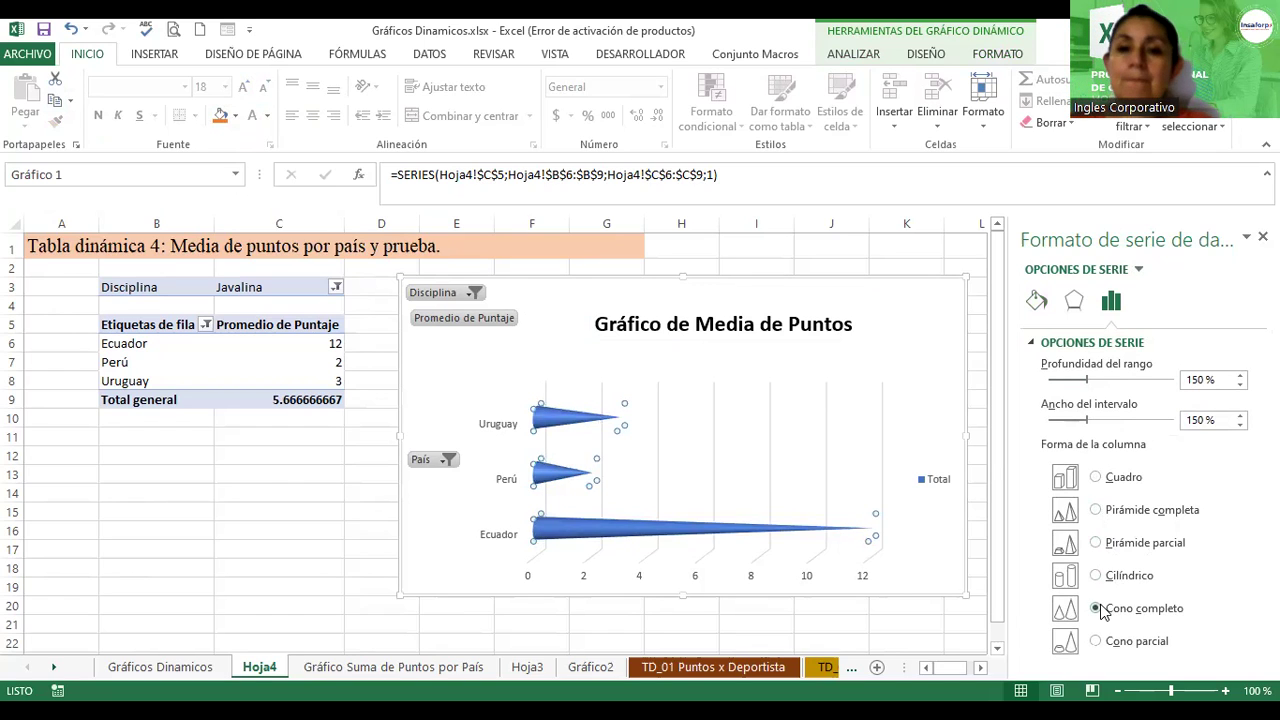
{"action": "left_click", "coordinate": [926, 55]}
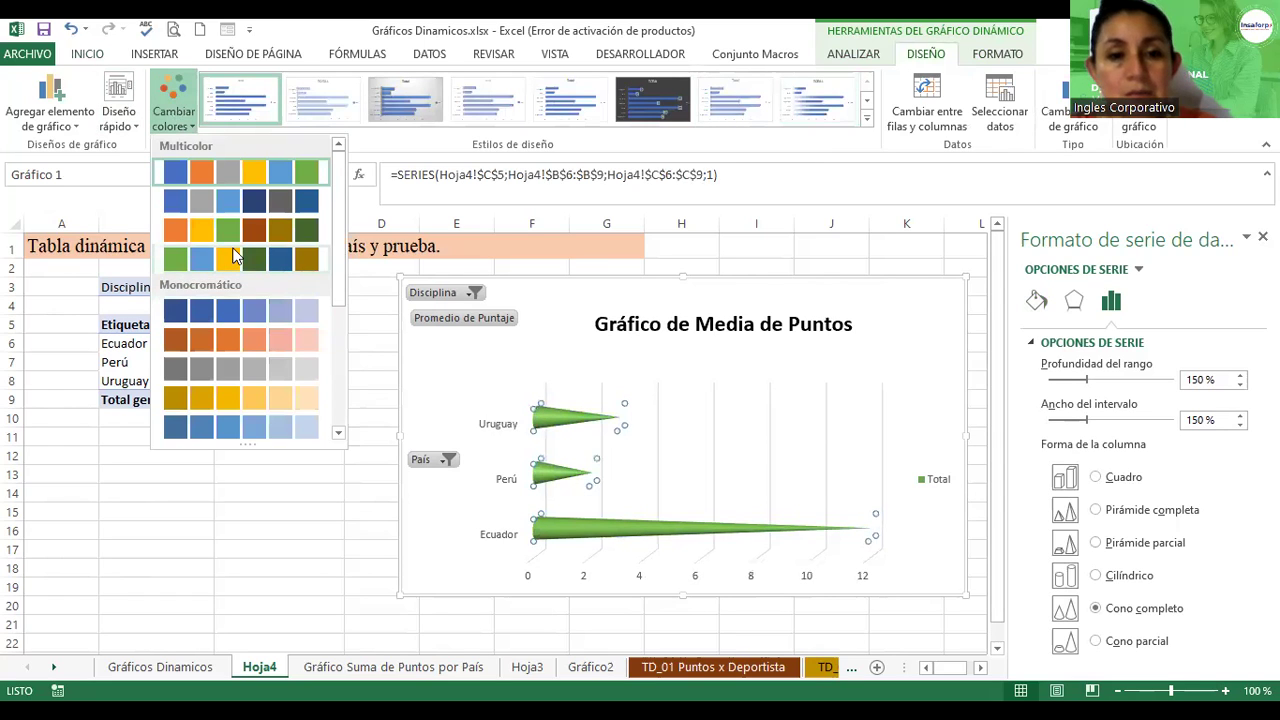
- Try the green palette, then recolour the chart cones with the orange palette
{"action": "left_click", "coordinate": [240, 258]}
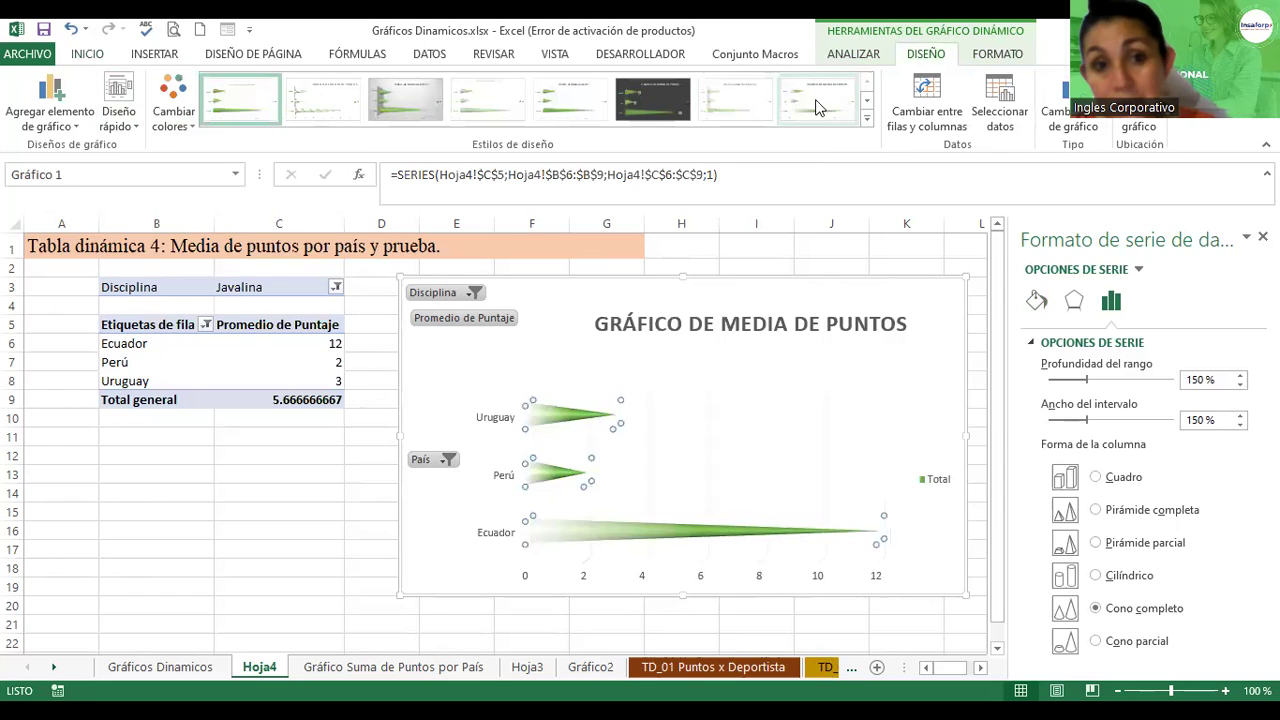
{"action": "left_click", "coordinate": [180, 100]}
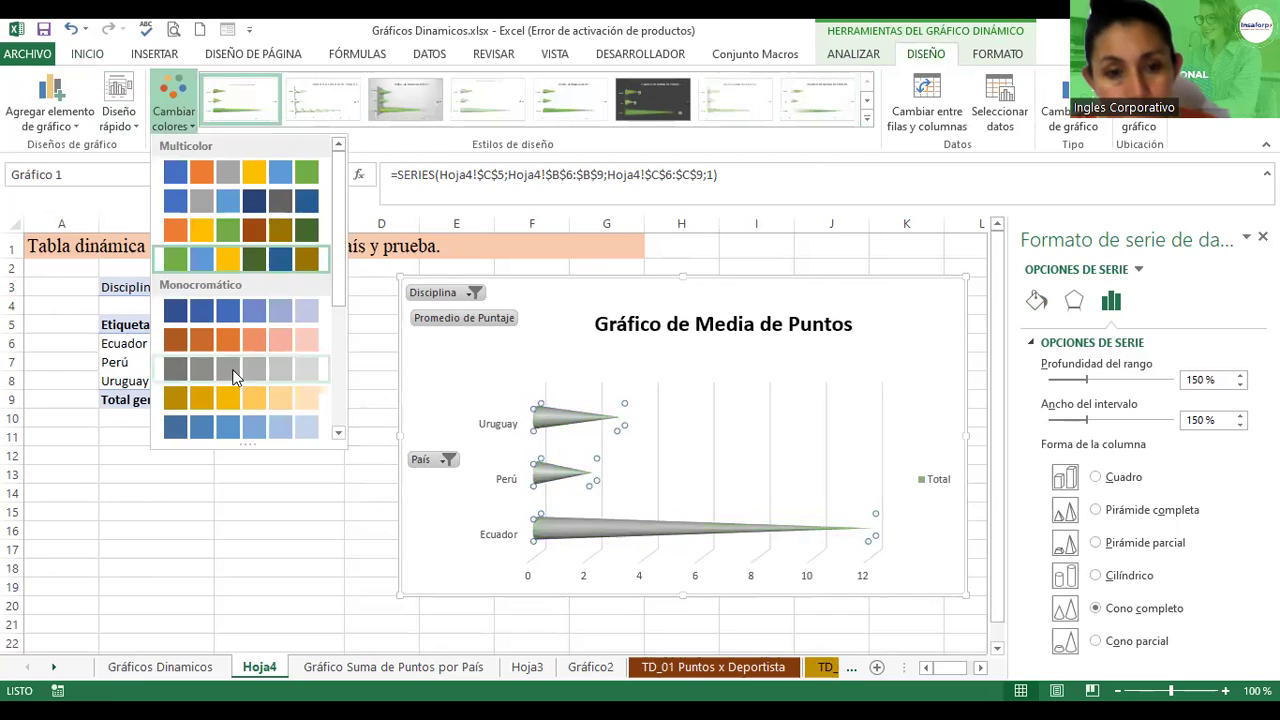
{"action": "left_click", "coordinate": [250, 230]}
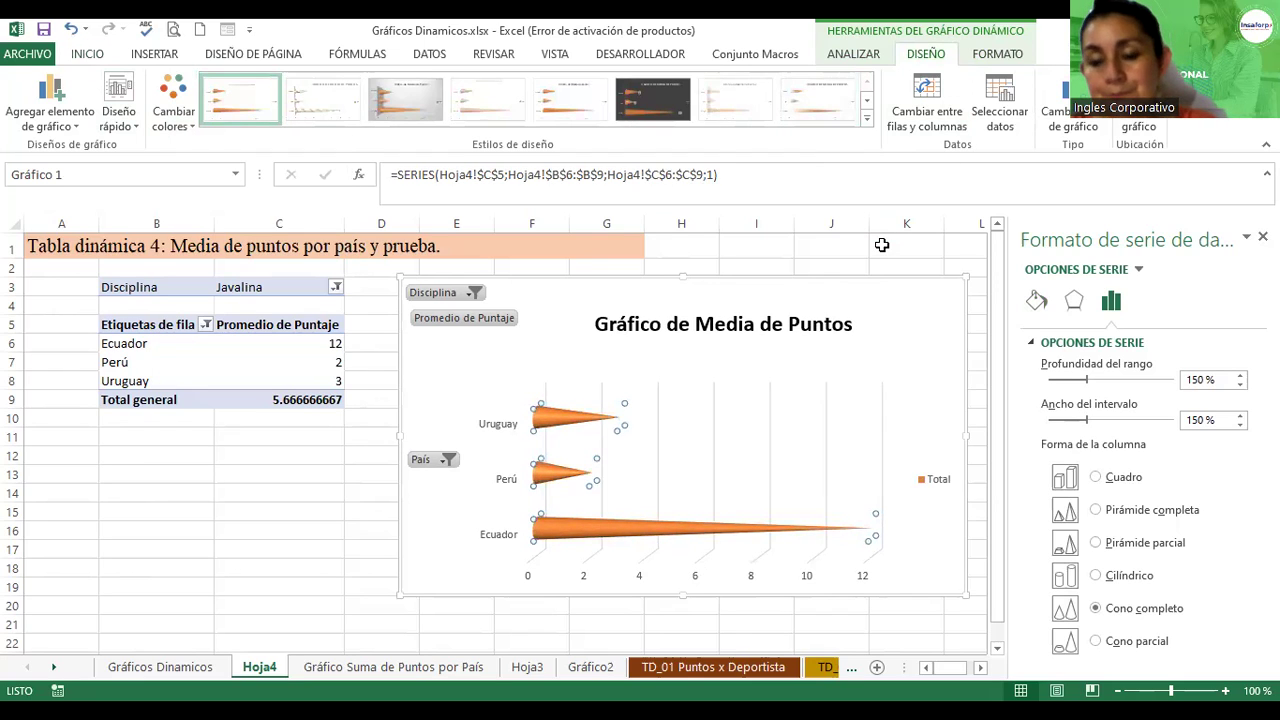
{"action": "left_click", "coordinate": [349, 544]}
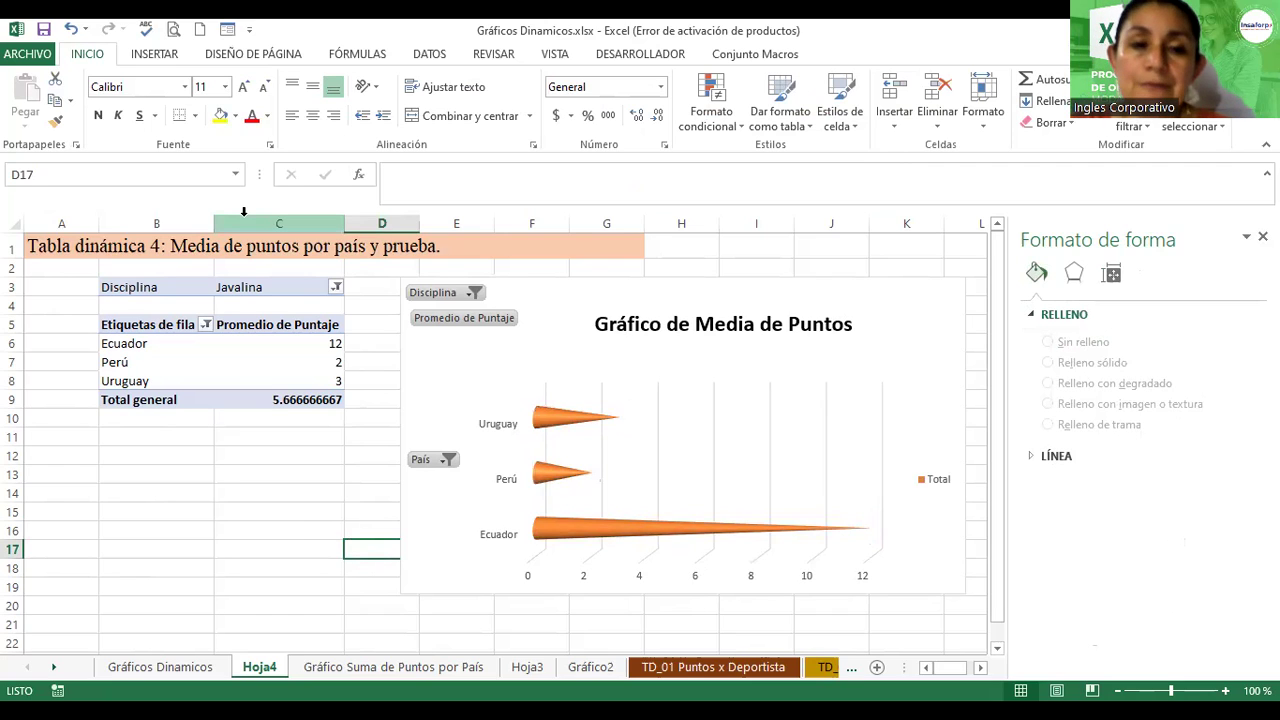
- Apply an orange Medium style with banded columns to pivot table 4
{"action": "left_click", "coordinate": [231, 349]}
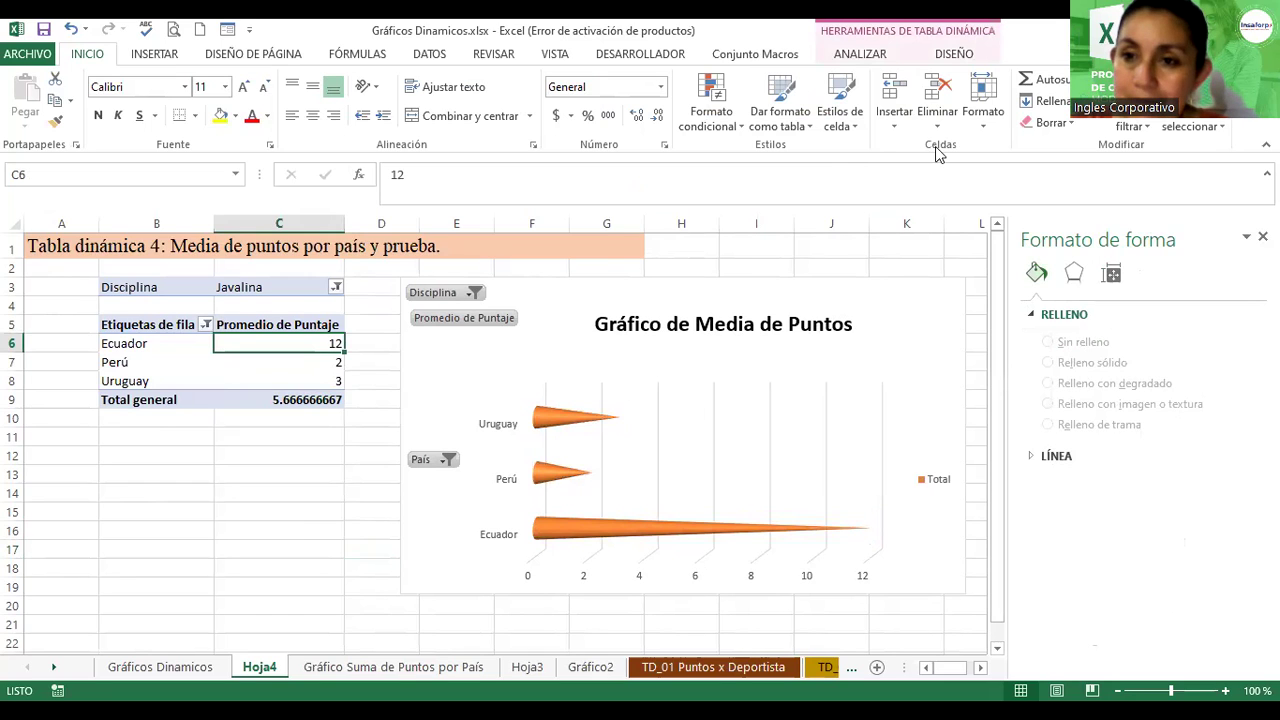
{"action": "left_click", "coordinate": [954, 54]}
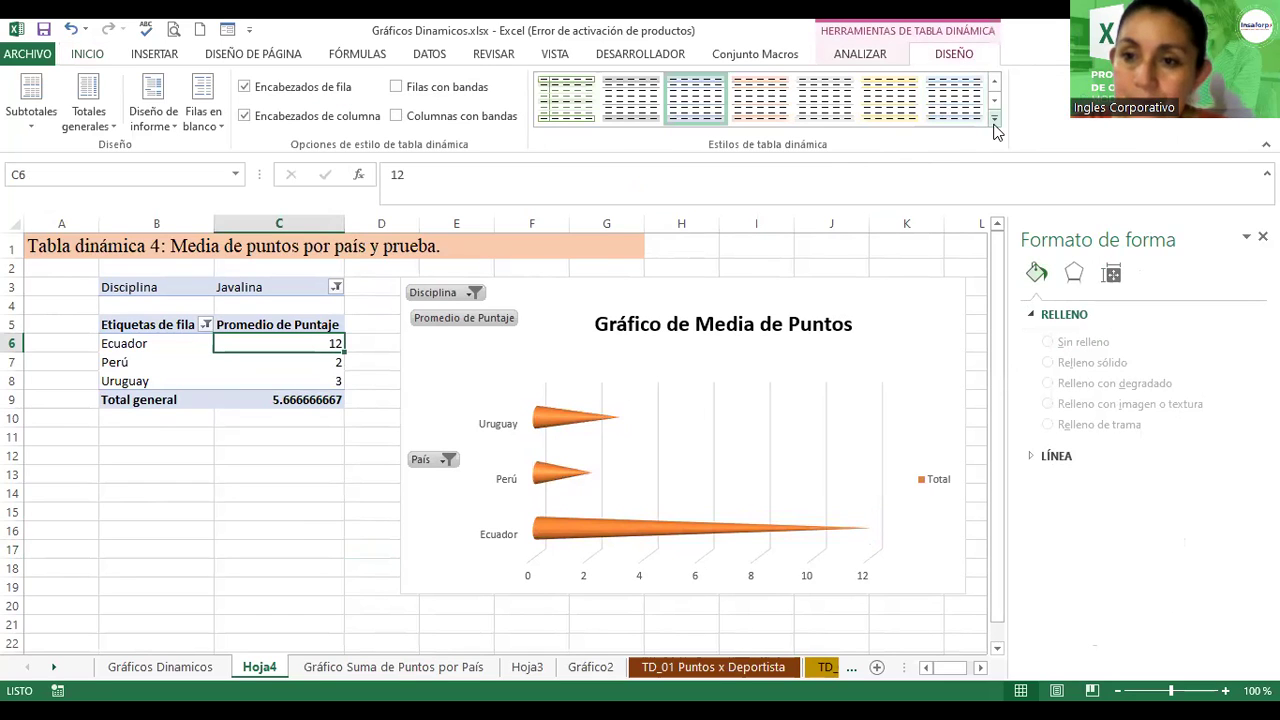
{"action": "left_click", "coordinate": [994, 120]}
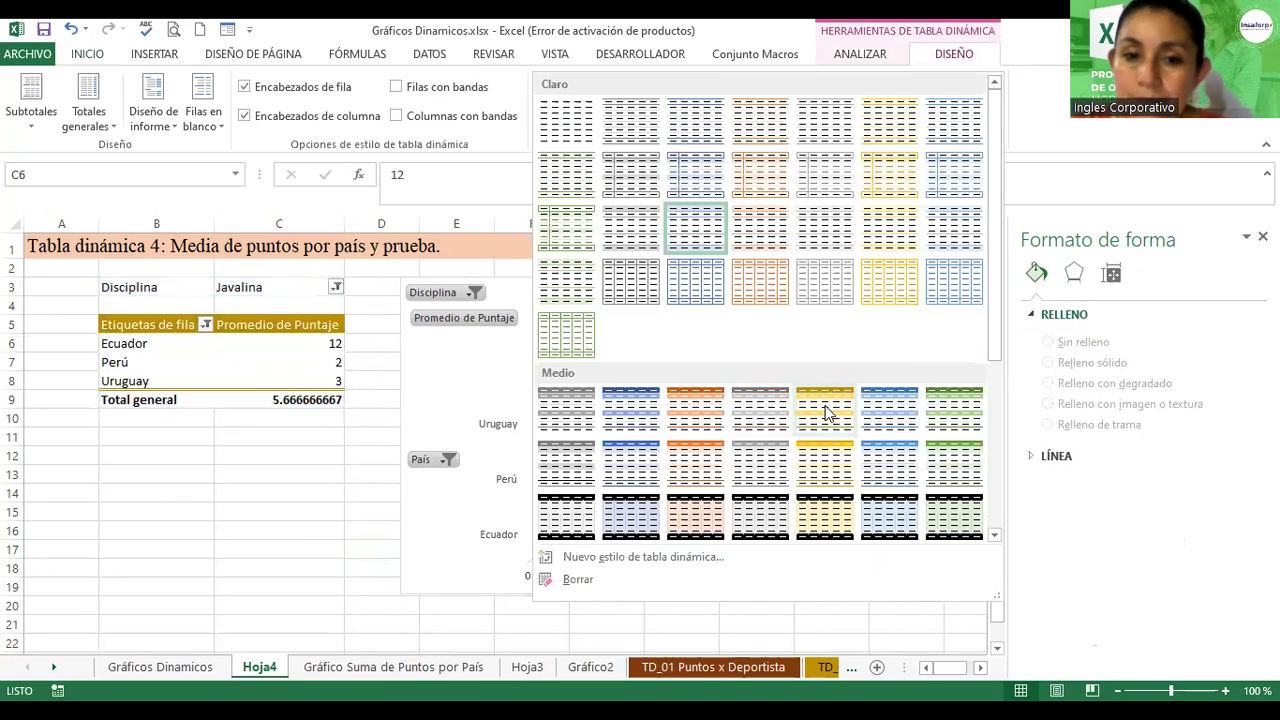
{"action": "left_click", "coordinate": [477, 135]}
{"action": "left_click", "coordinate": [396, 116]}
{"action": "left_click", "coordinate": [327, 468]}
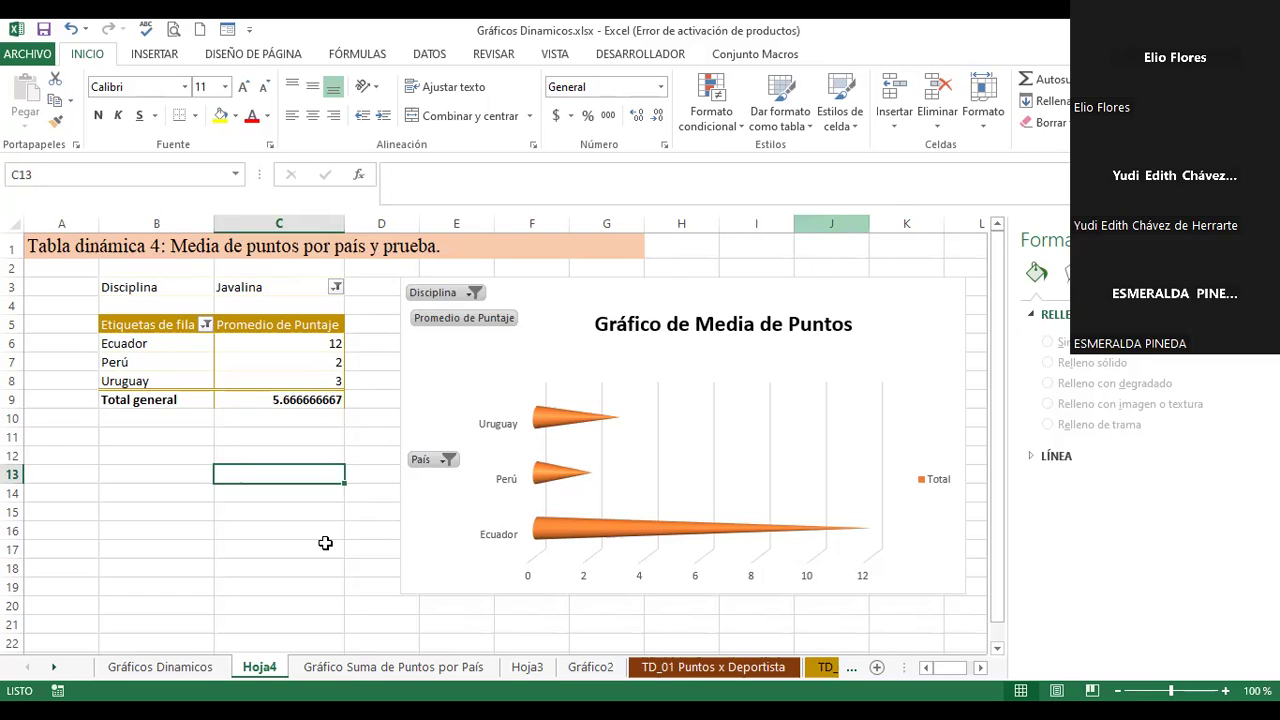
- Review the chart sheets, TD_01, Hoja3, Hoja4, Gráfico2 and the TD_02 pie chart sheet
{"action": "left_click", "coordinate": [430, 667]}
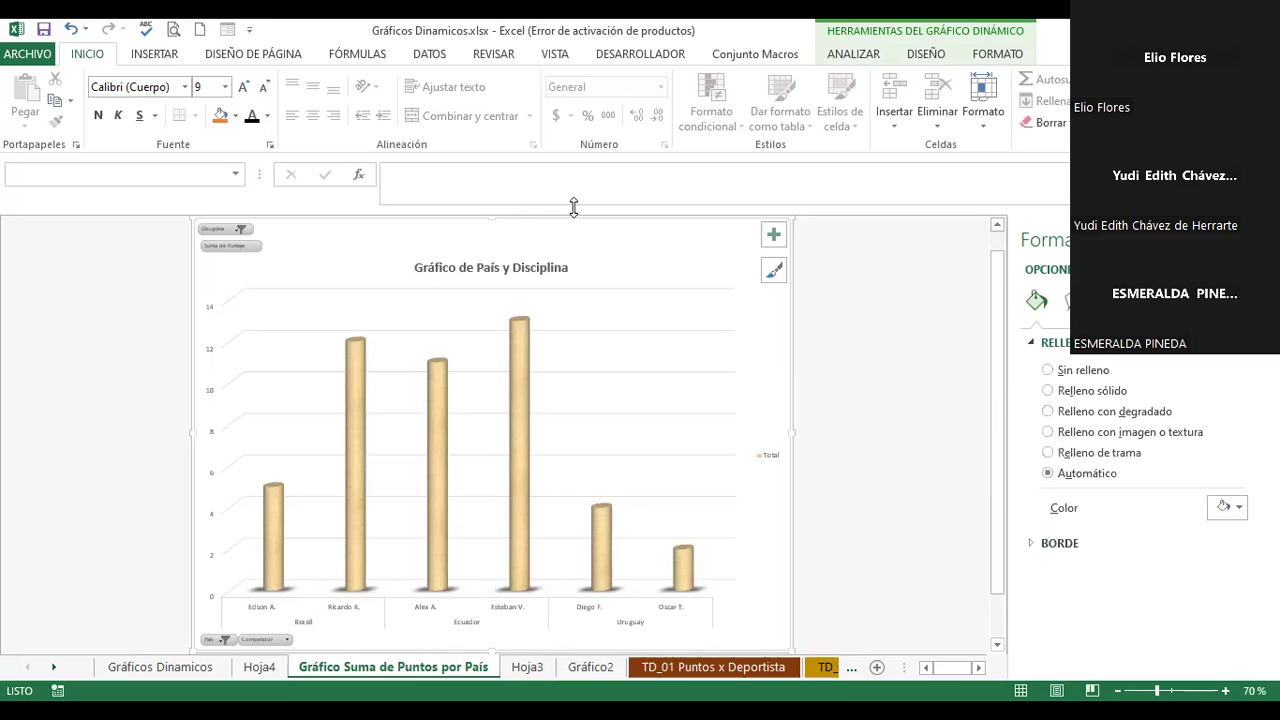
{"action": "left_click", "coordinate": [860, 386]}
{"action": "left_click", "coordinate": [681, 672]}
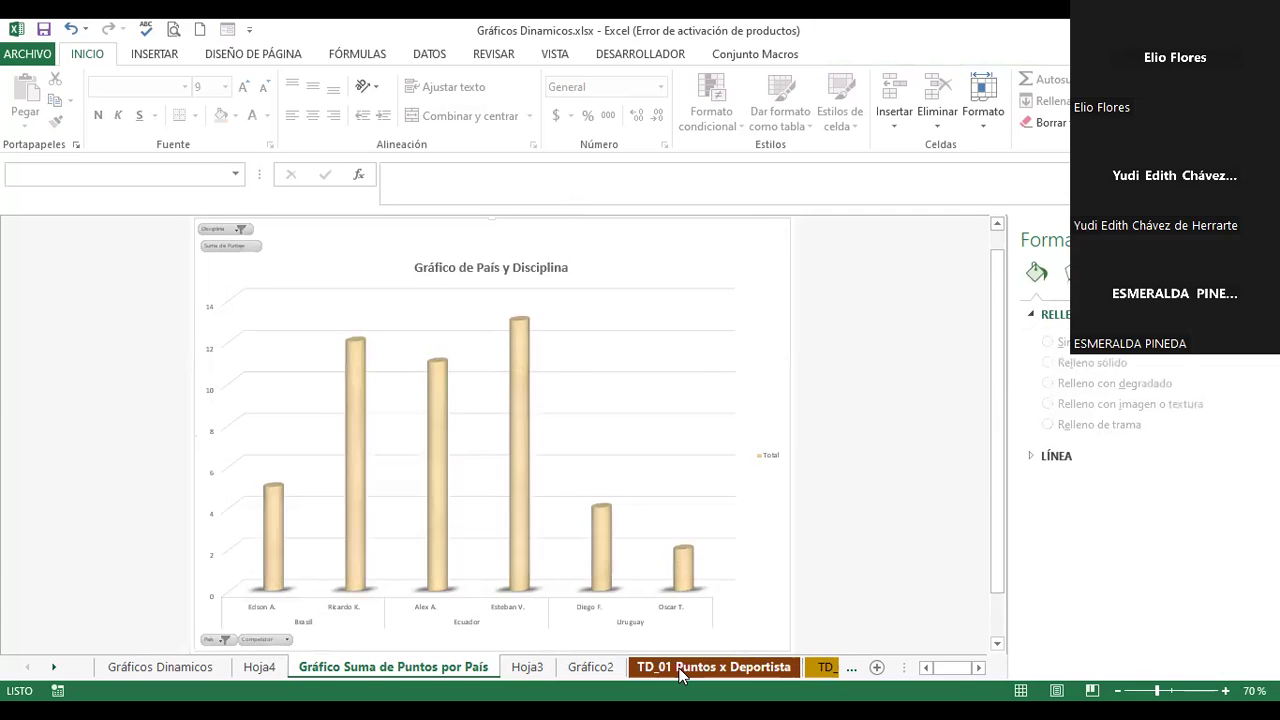
{"action": "left_click", "coordinate": [530, 667]}
{"action": "left_click", "coordinate": [416, 667]}
{"action": "left_click", "coordinate": [258, 667]}
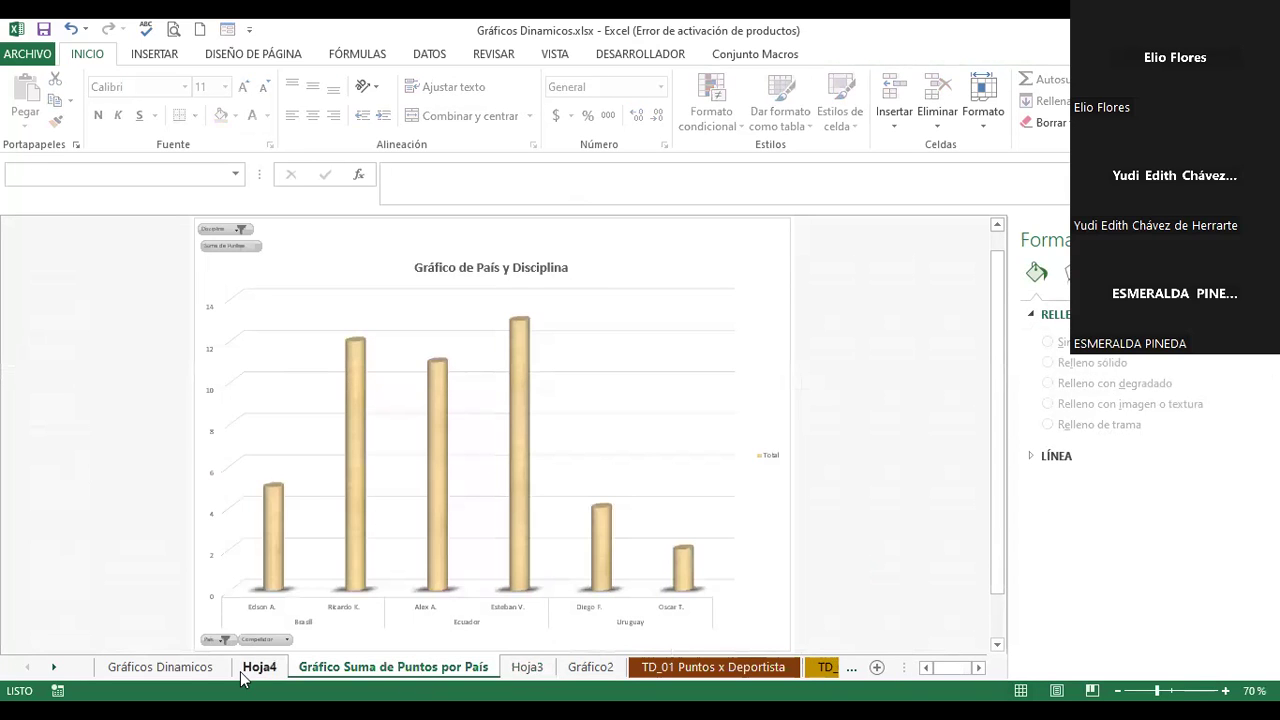
{"action": "left_click", "coordinate": [182, 667]}
{"action": "left_click", "coordinate": [320, 667]}
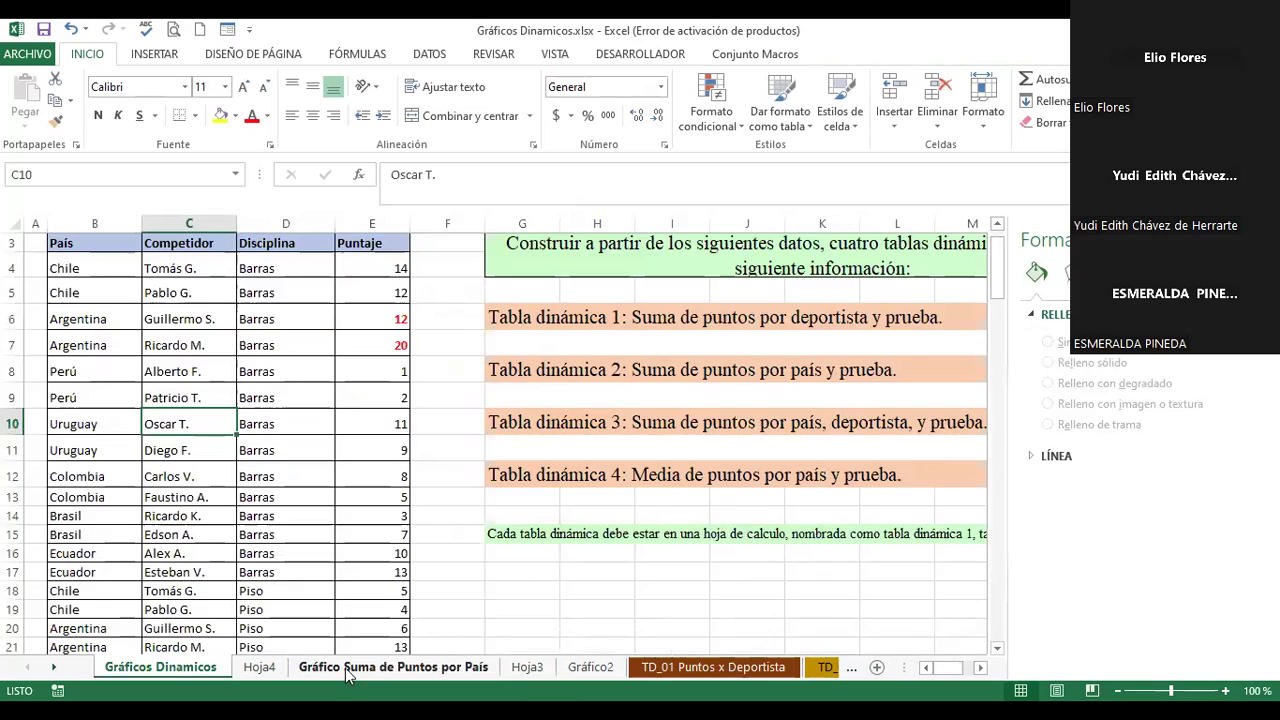
{"action": "left_click", "coordinate": [527, 667]}
{"action": "left_click", "coordinate": [592, 668]}
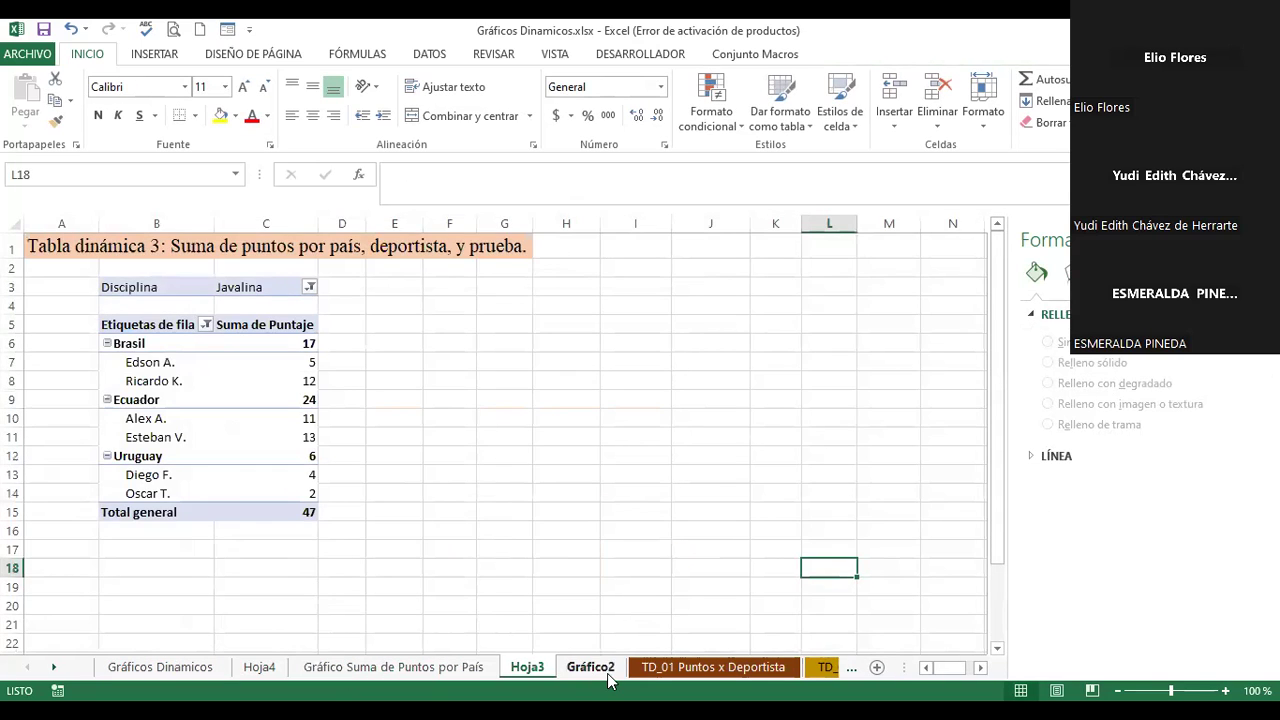
{"action": "left_click", "coordinate": [727, 677]}
{"action": "left_click", "coordinate": [826, 667]}
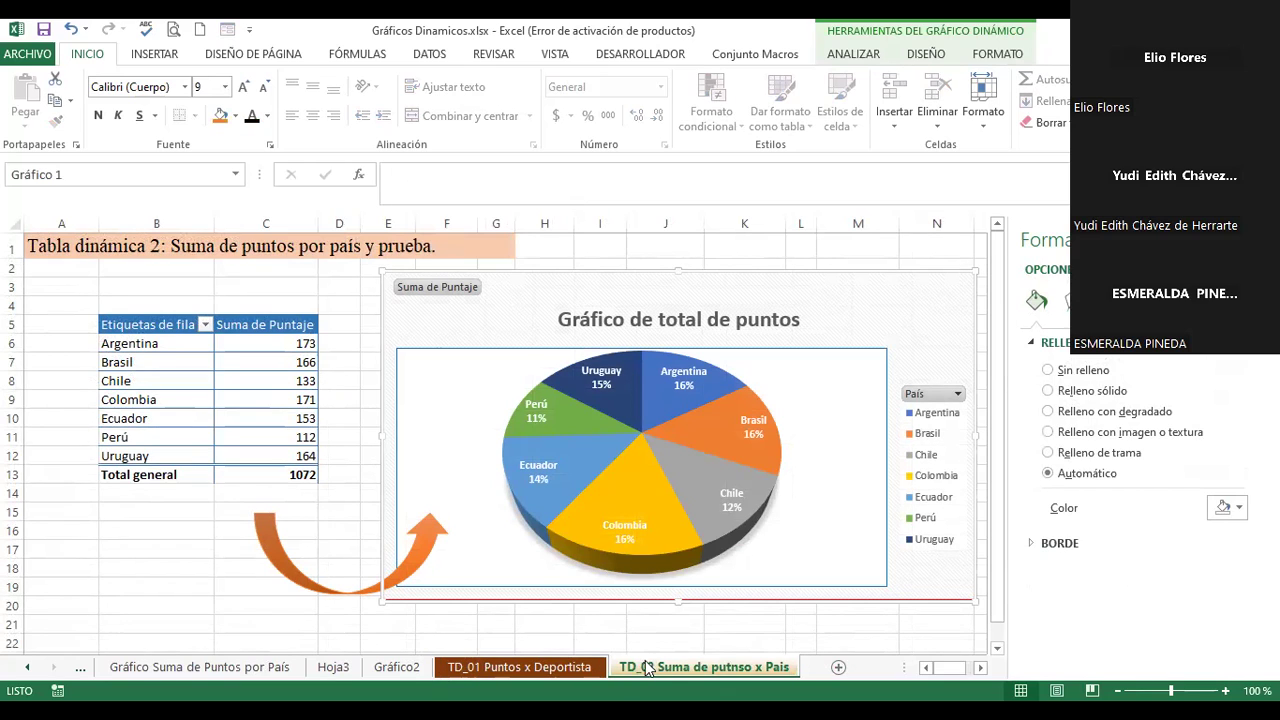
- Cycle back through Hoja3, Gráfico2, TD_01, TD_02 and Hoja4, ending on Gráfico Suma de Puntos por País
{"action": "left_click", "coordinate": [340, 667]}
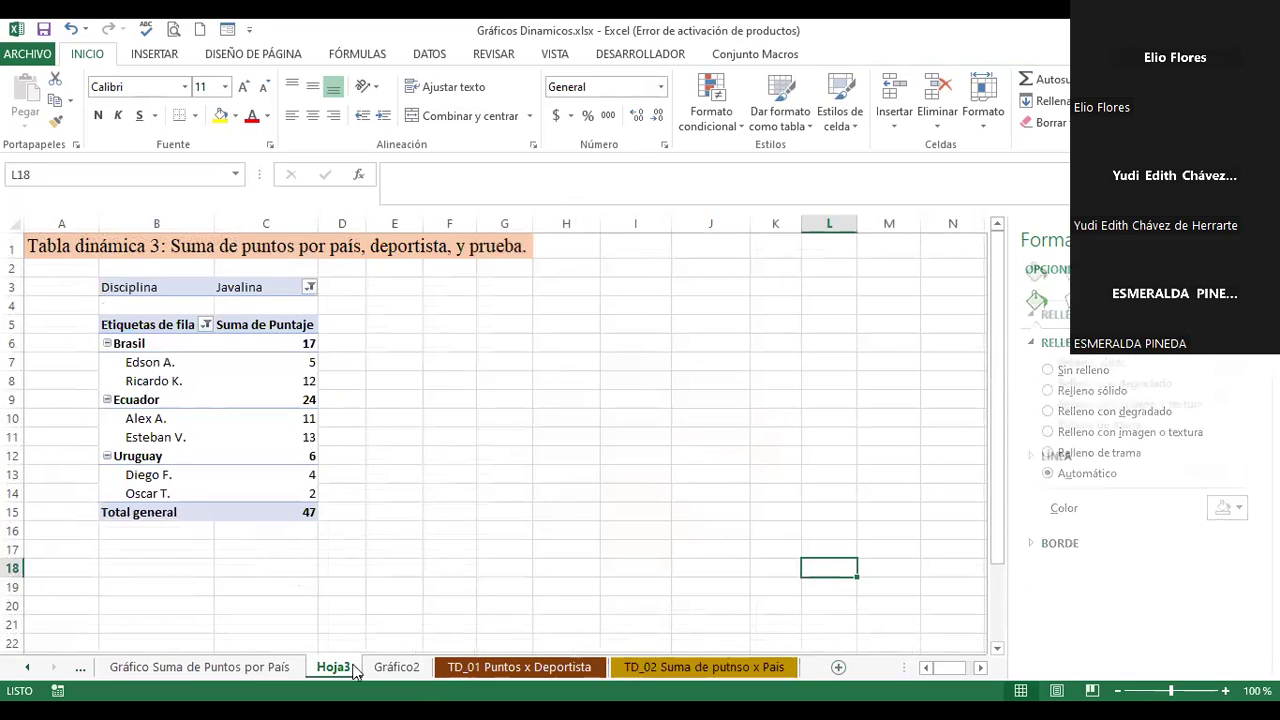
{"action": "left_click", "coordinate": [186, 668]}
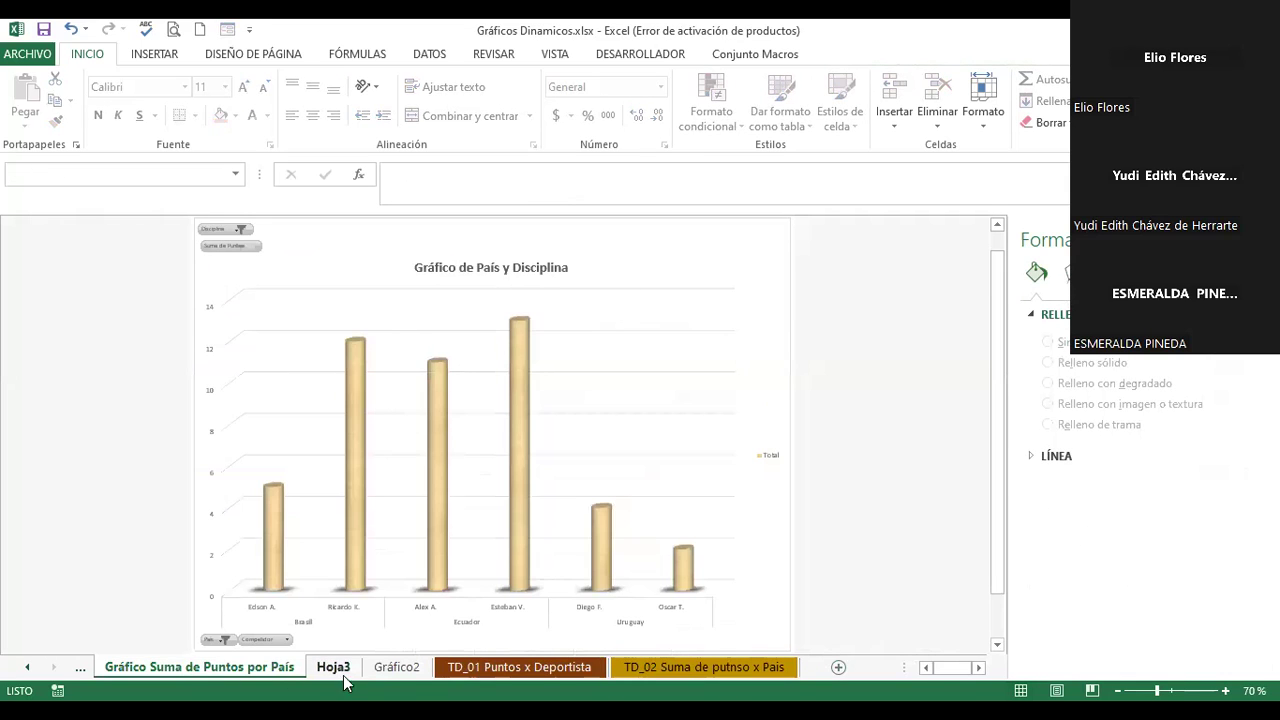
{"action": "left_click", "coordinate": [405, 668]}
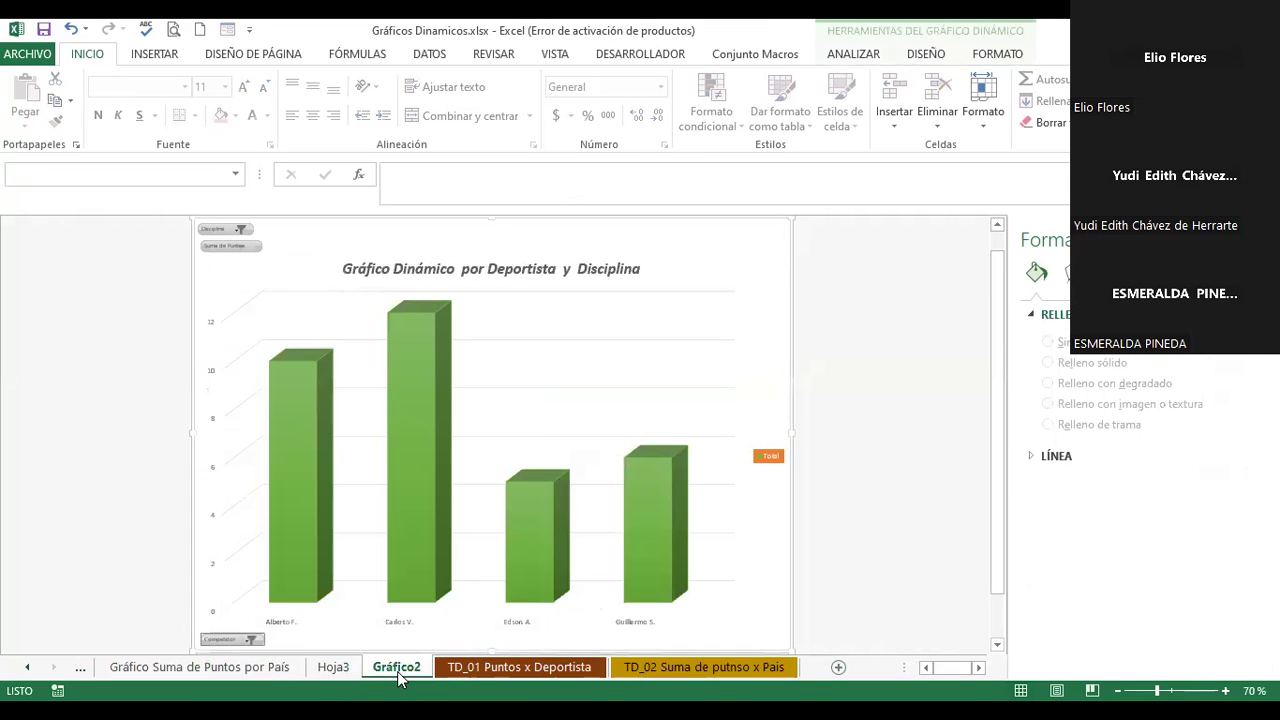
{"action": "left_click", "coordinate": [459, 671]}
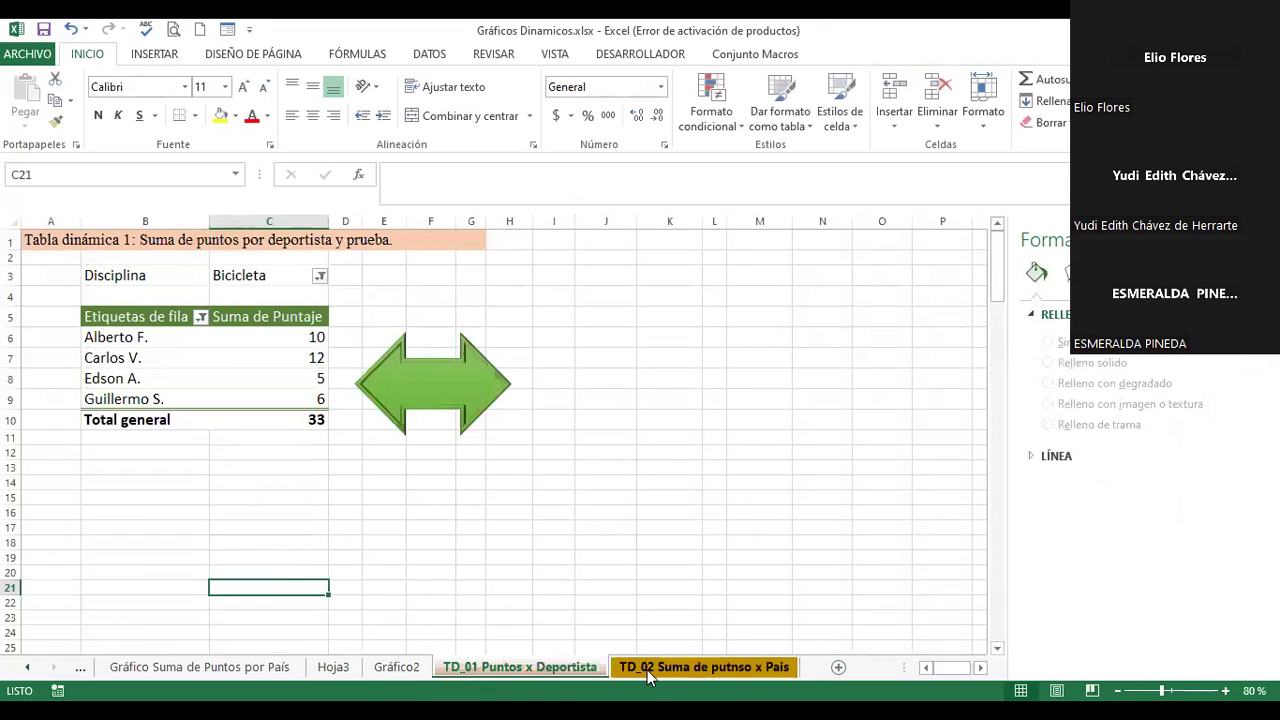
{"action": "left_click", "coordinate": [660, 670]}
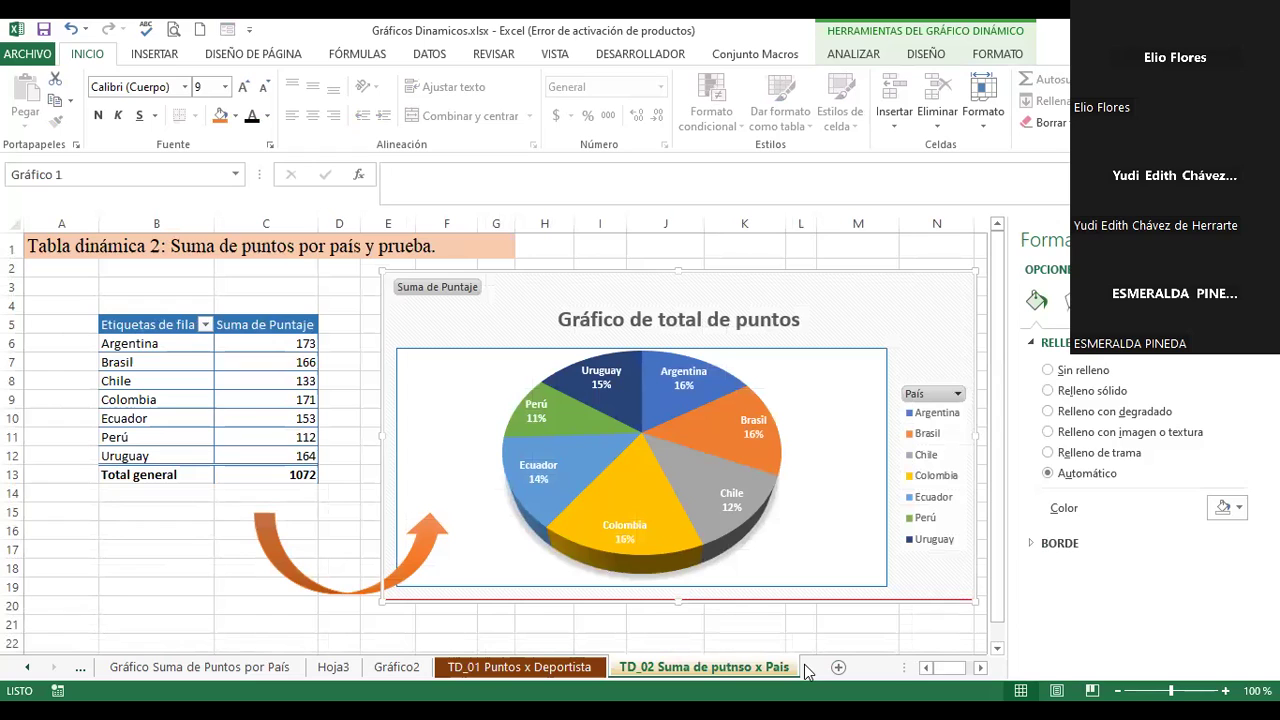
{"action": "left_click", "coordinate": [172, 664]}
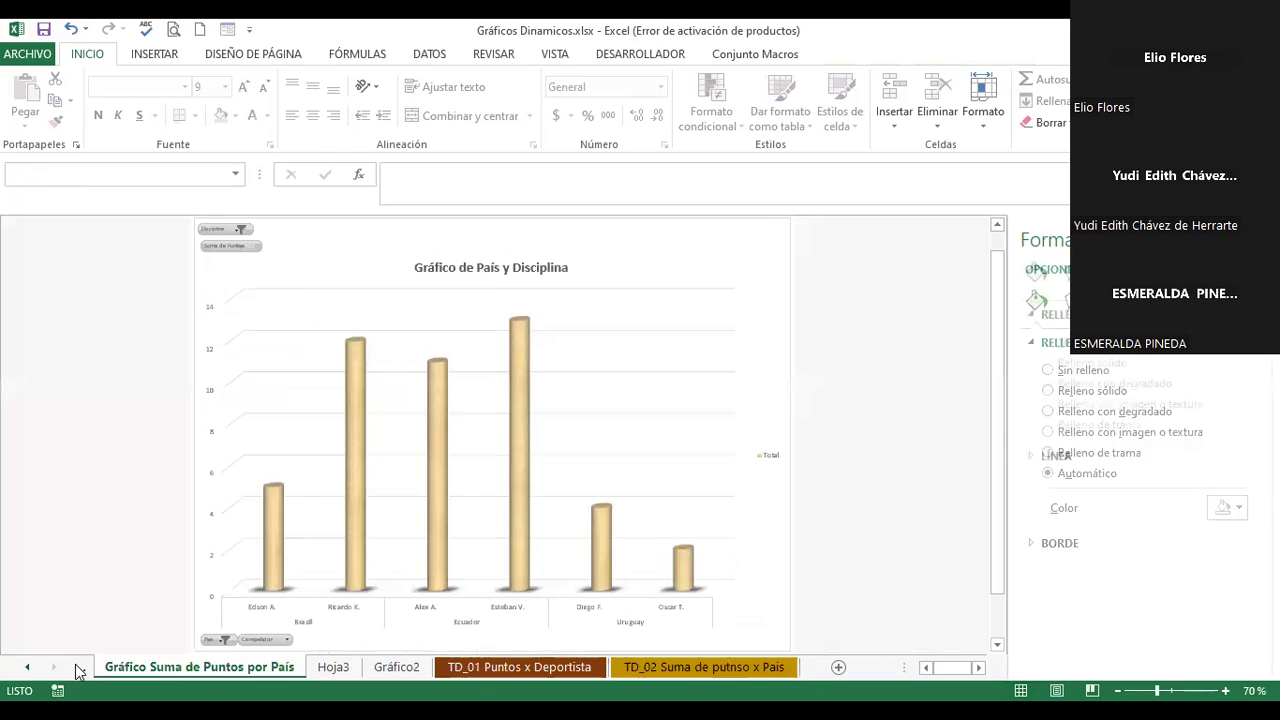
{"action": "left_click", "coordinate": [78, 671]}
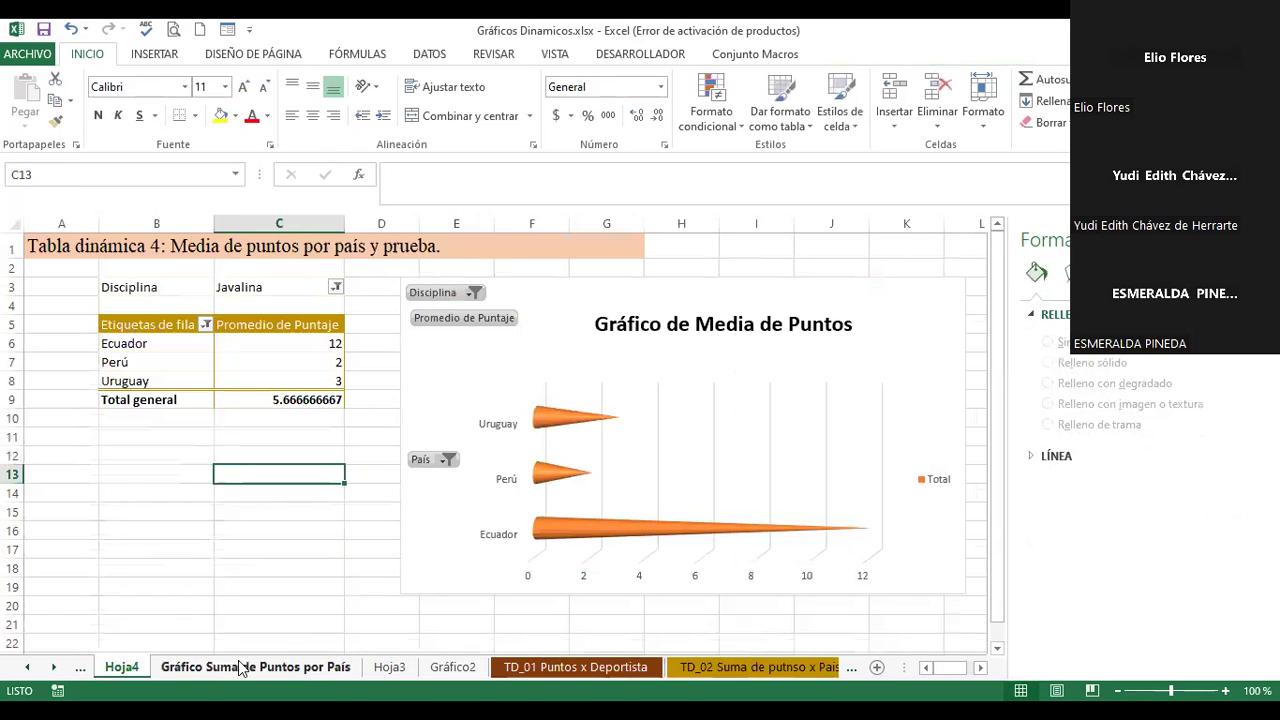
{"action": "left_click", "coordinate": [240, 668]}
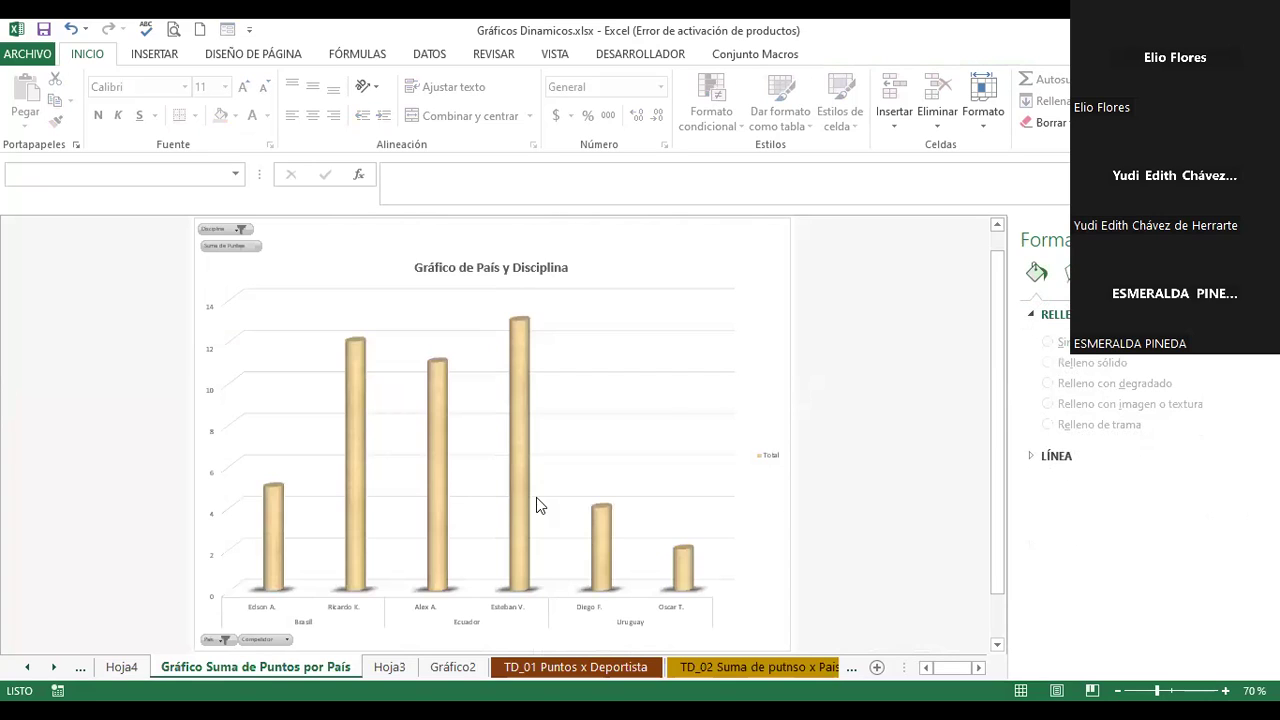